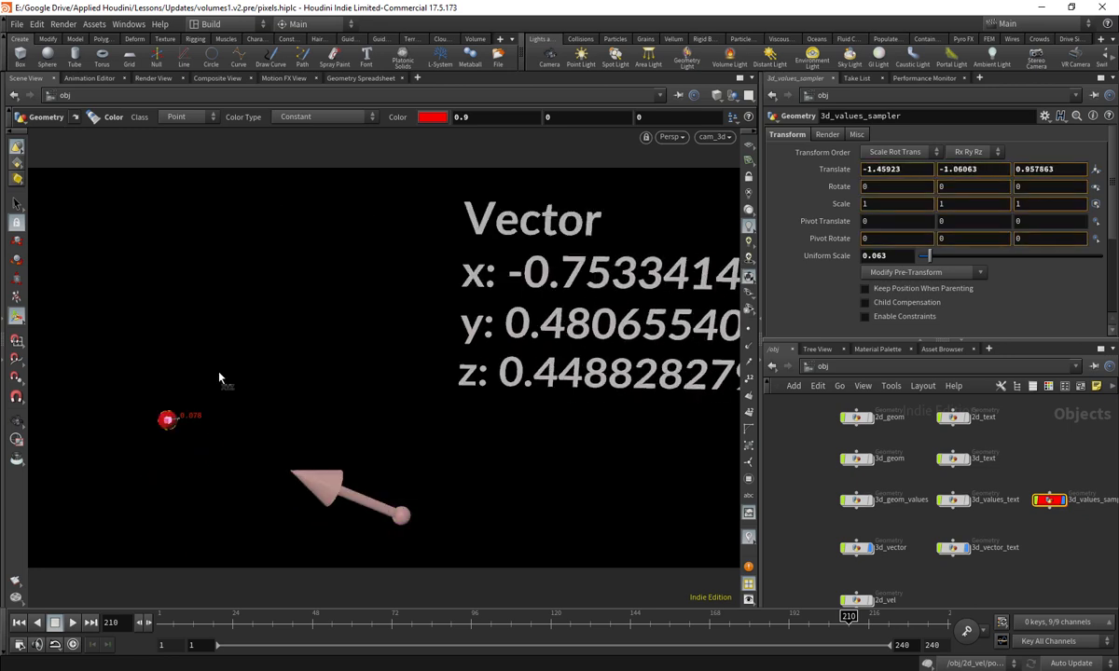
pyautogui.moveTo(205, 348); pyautogui.dragTo(336, 321)
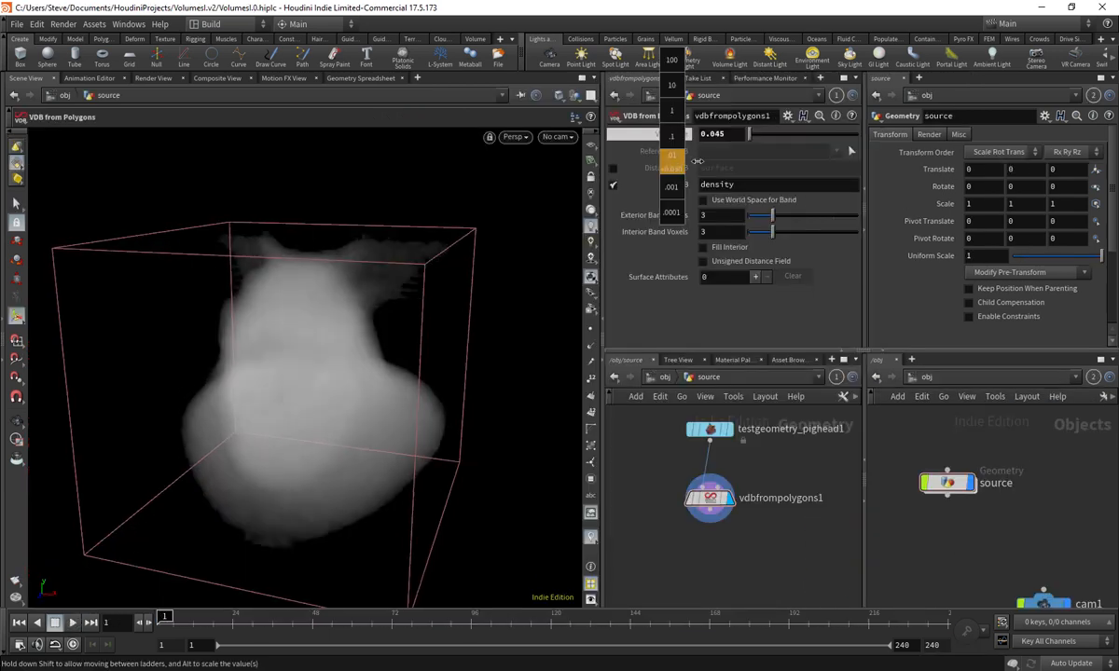
pyautogui.moveTo(683, 161); pyautogui.dragTo(686, 166, button='middle')
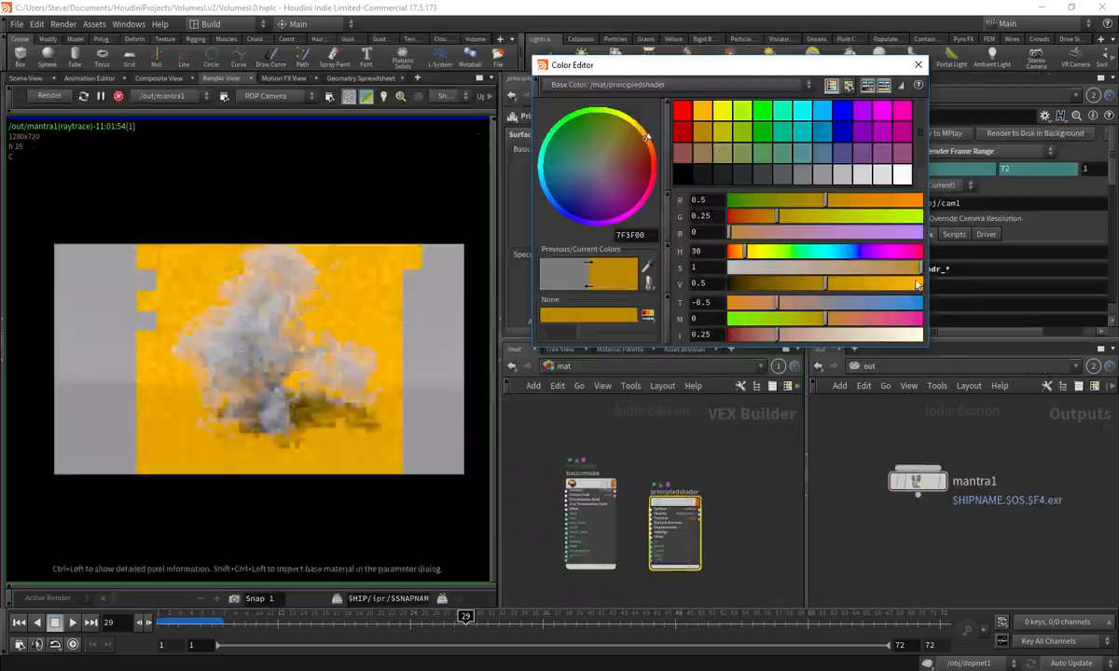
# - Reduce the saturation of the principled shader's base color to 0.862 and raise its value above 0.5
pyautogui.moveTo(918, 269); pyautogui.dragTo(893, 273)
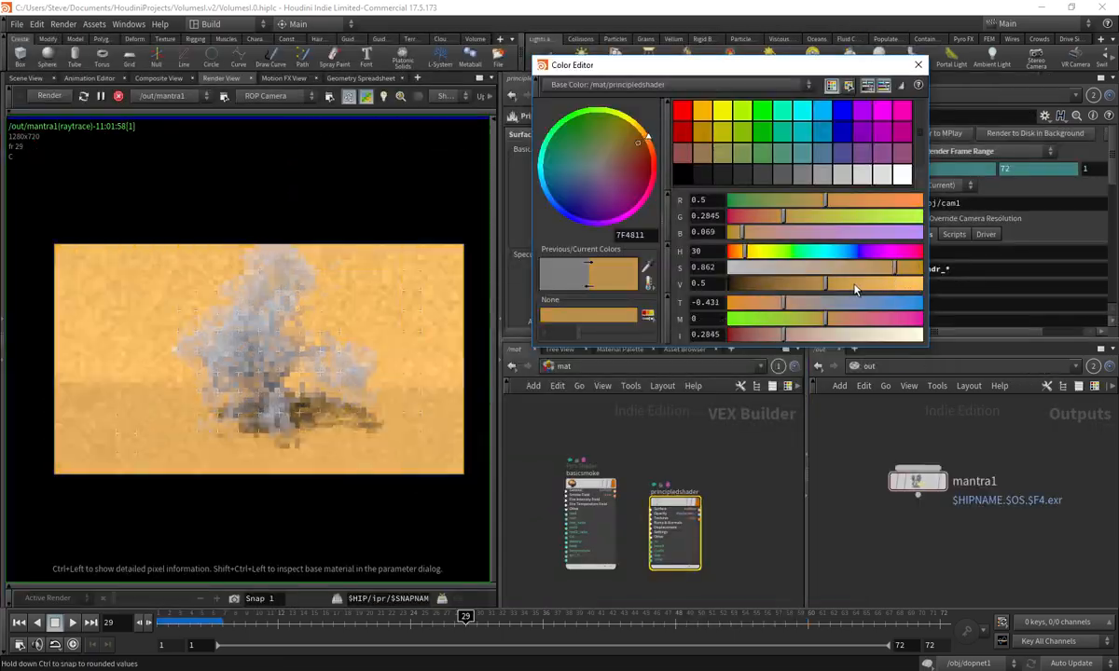
pyautogui.moveTo(825, 282); pyautogui.dragTo(853, 283)
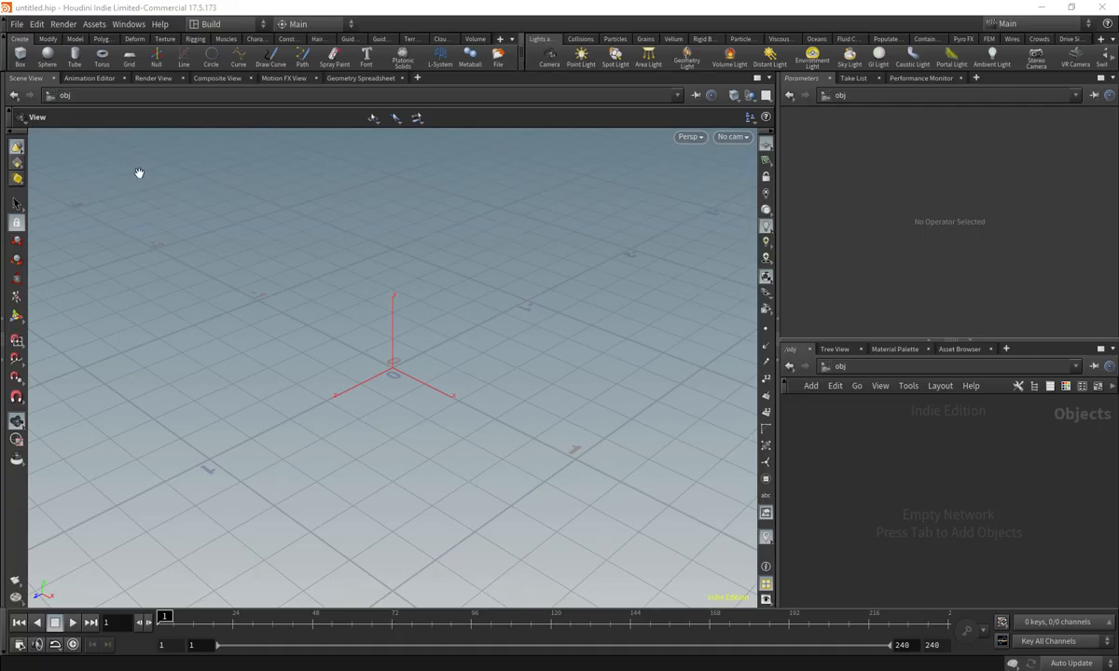
# - Create a new project named VolumesI.v2 in $HOME/HoudiniProjects, keeping the default project folders
pyautogui.click(16, 25)
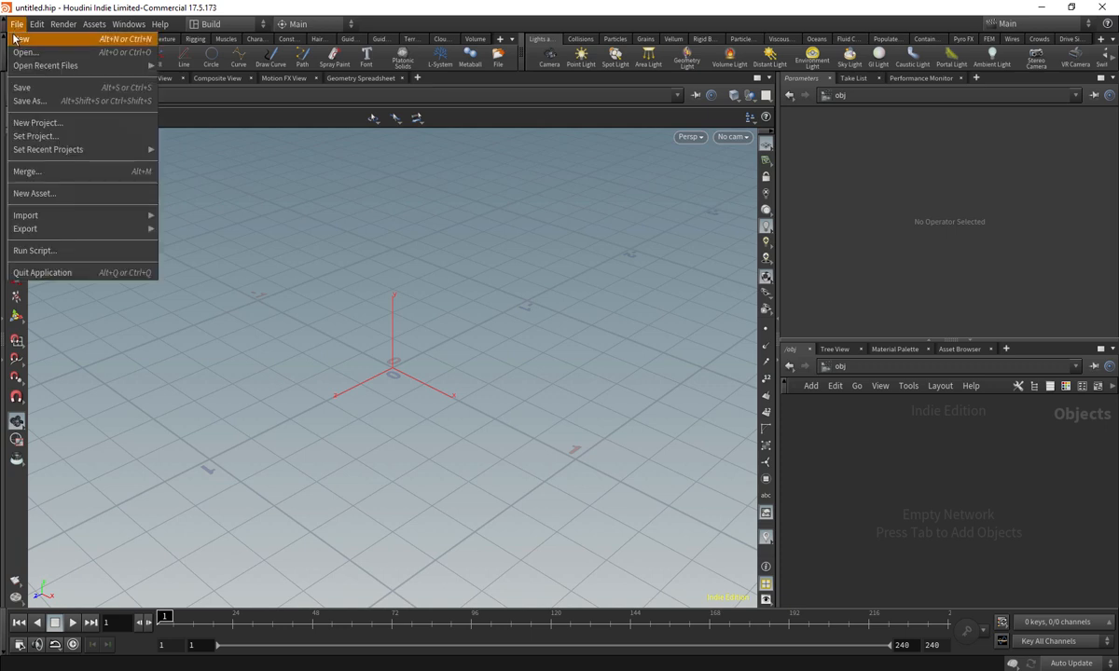
pyautogui.click(37, 122)
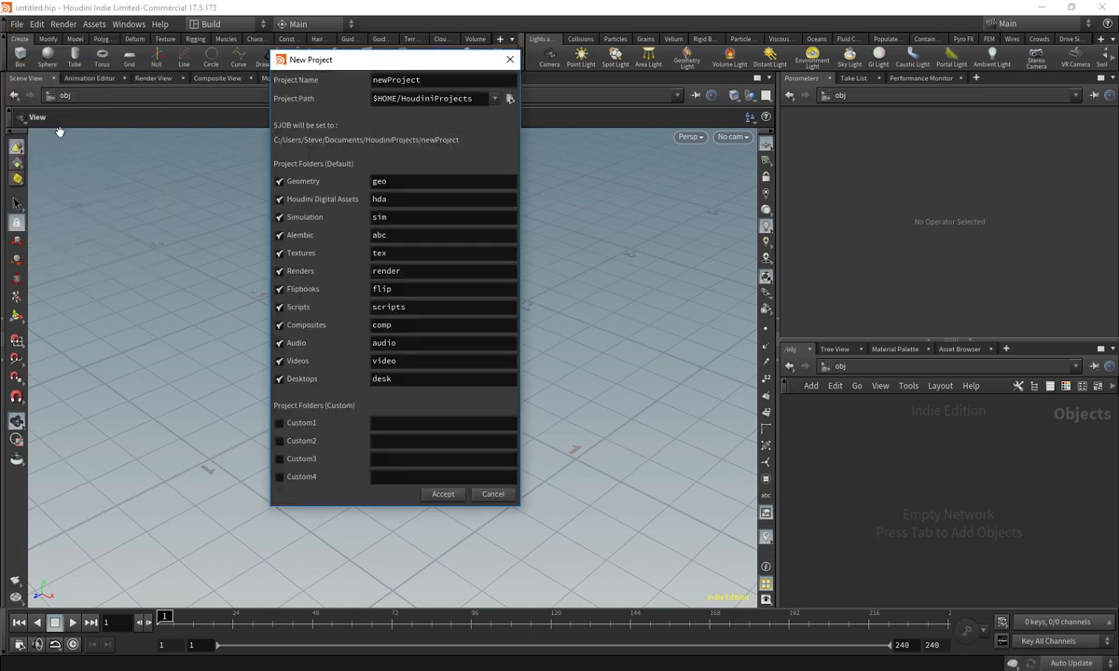
pyautogui.moveTo(429, 56); pyautogui.dragTo(395, 119)
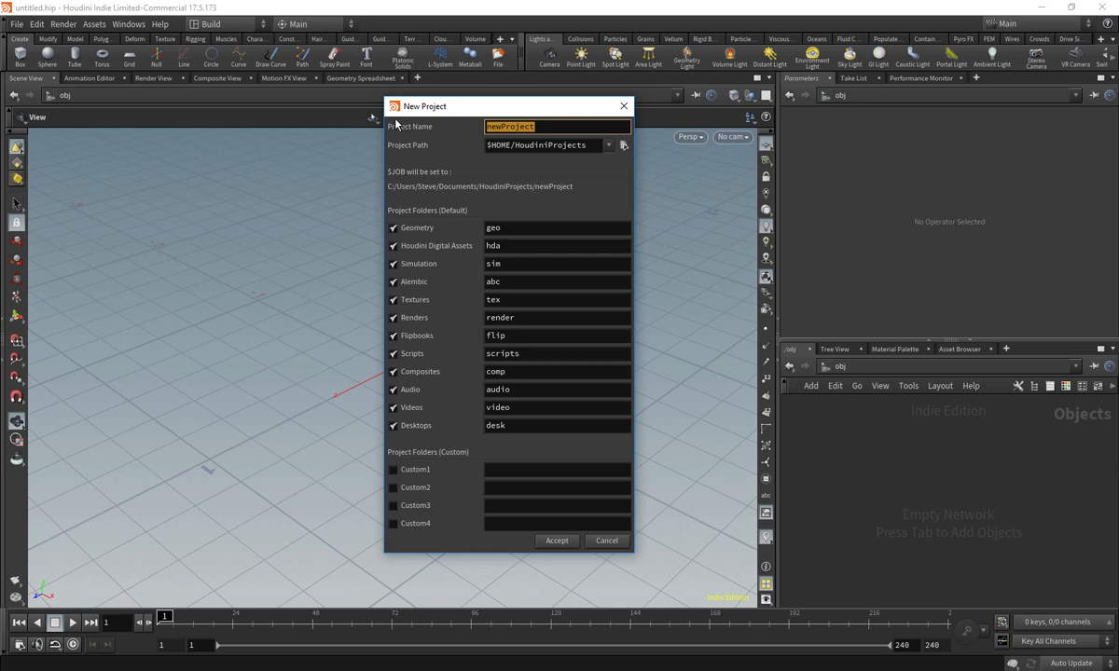
pyautogui.write('VolumesI.v2')
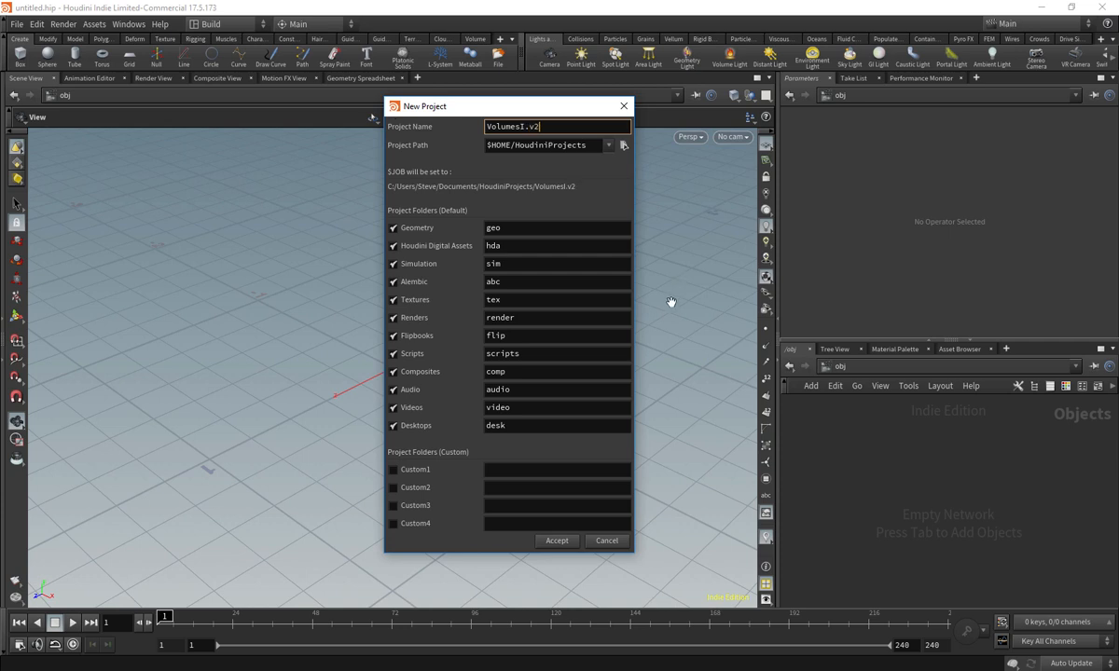
pyautogui.moveTo(550, 110); pyautogui.dragTo(632, 79)
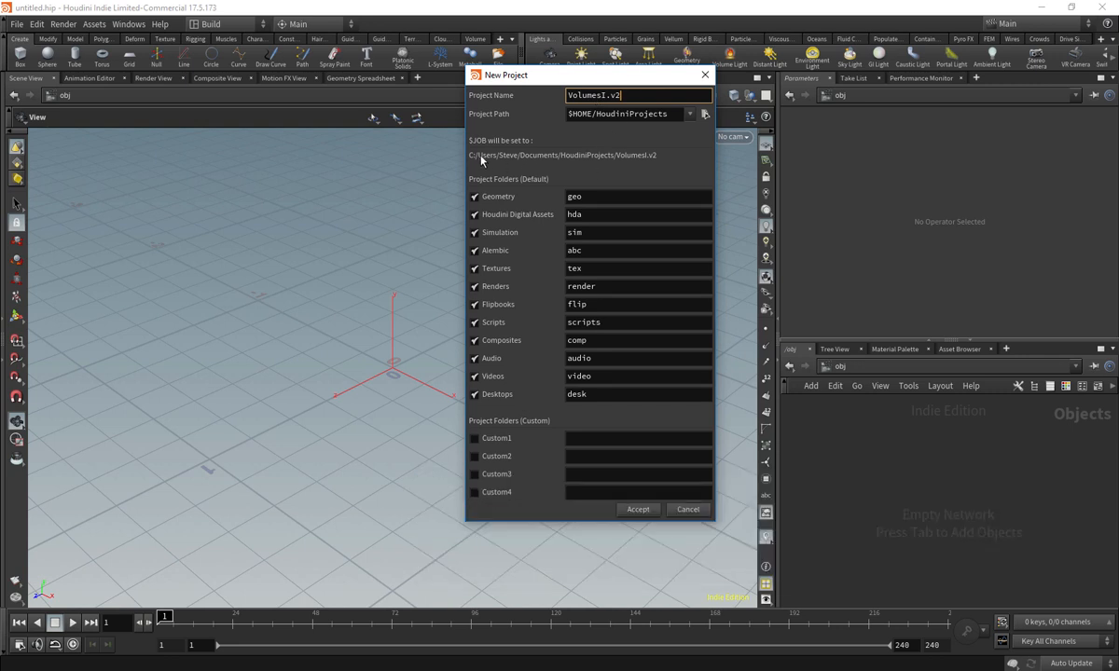
pyautogui.click(583, 197)
pyautogui.click(596, 268)
pyautogui.click(602, 289)
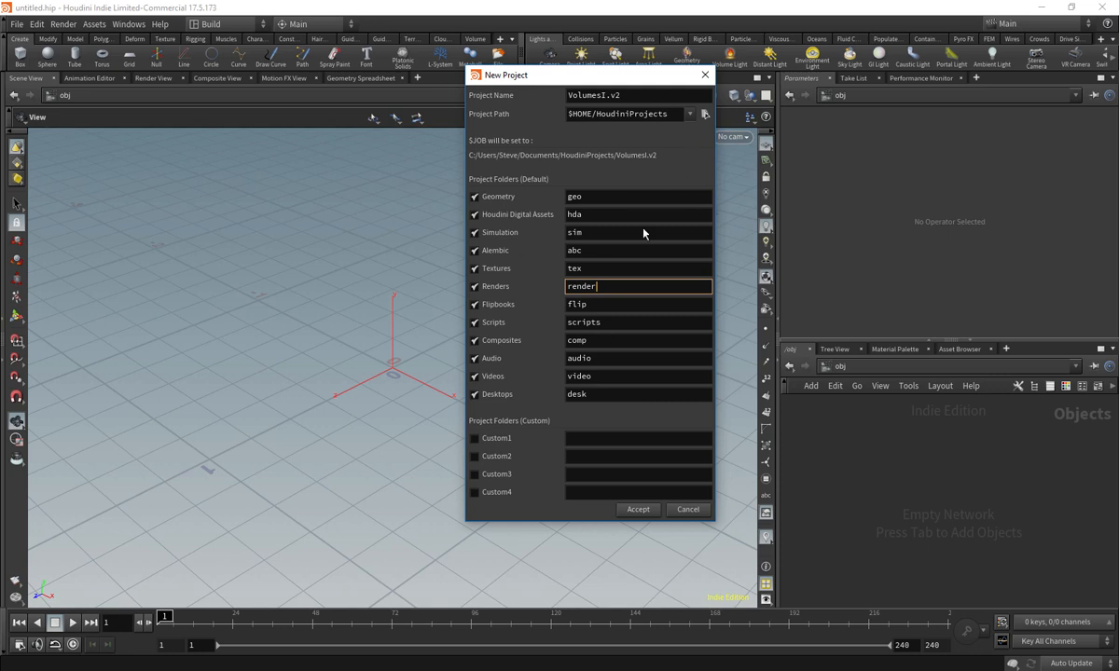
pyautogui.click(637, 510)
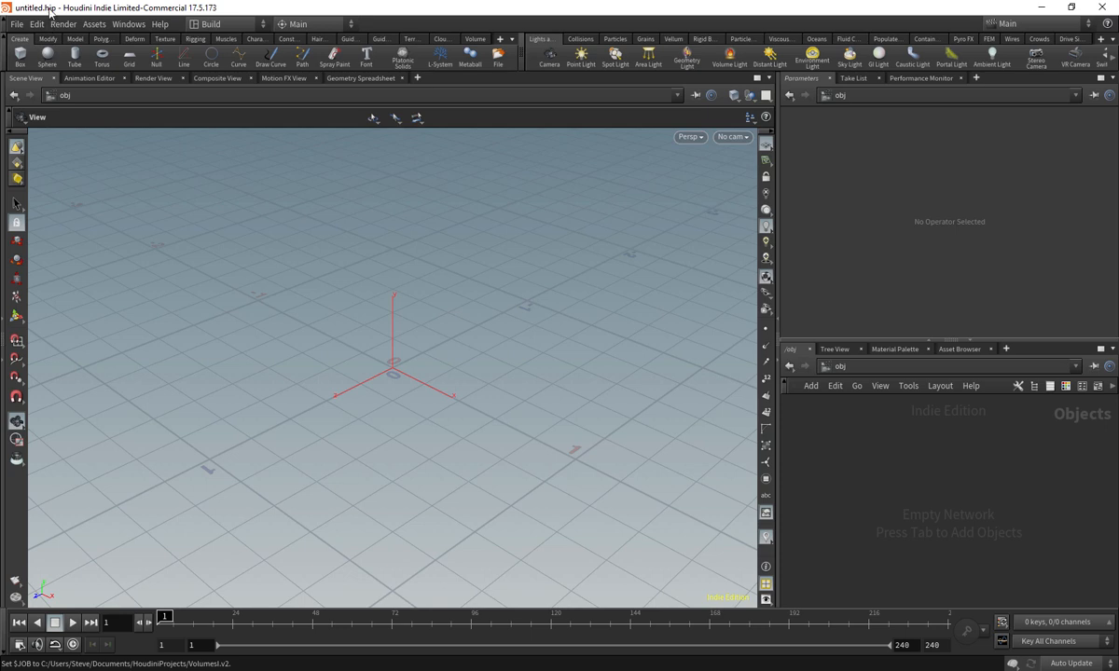
# - Save the scene in the $JOB directory under the file name VolumesI.0
pyautogui.click(17, 23)
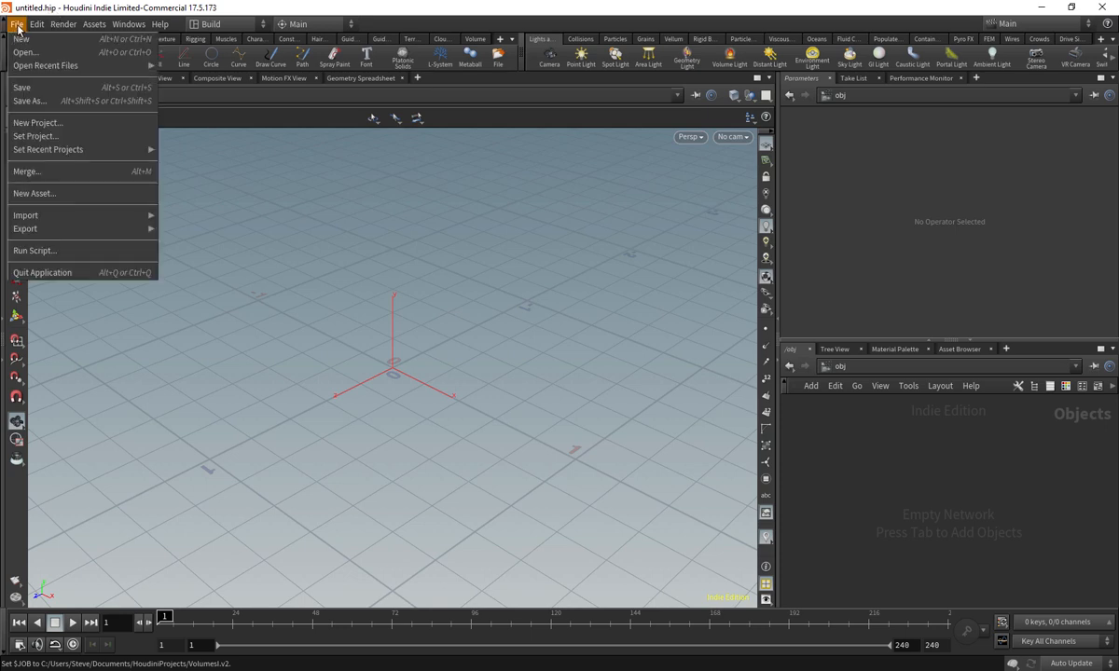
pyautogui.click(37, 101)
pyautogui.click(33, 198)
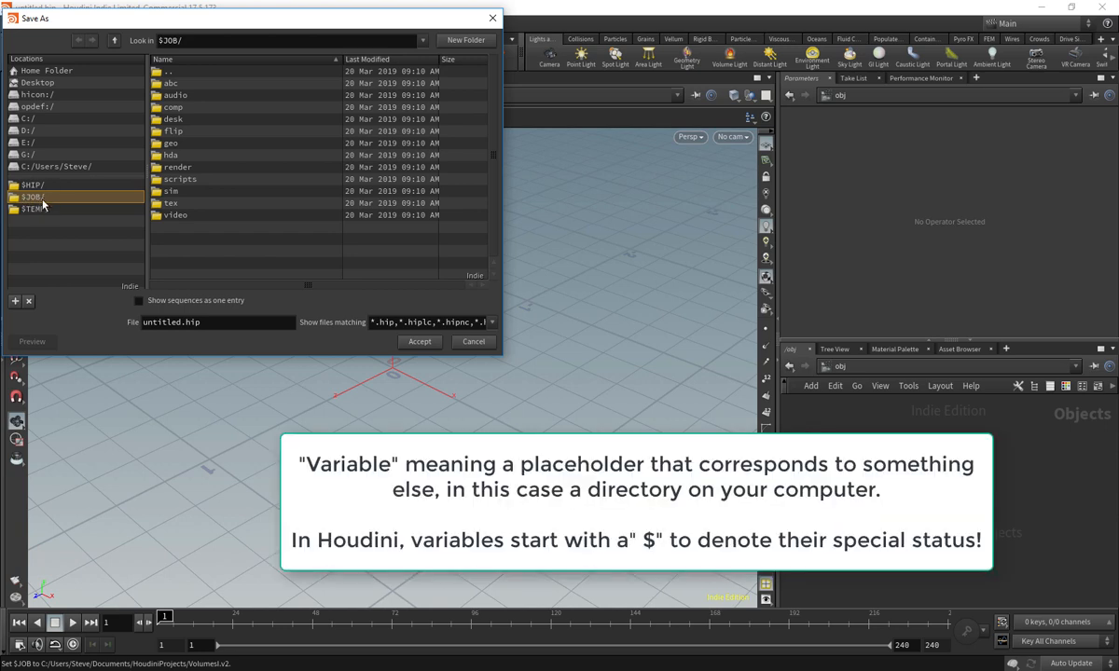
pyautogui.doubleClick(173, 323)
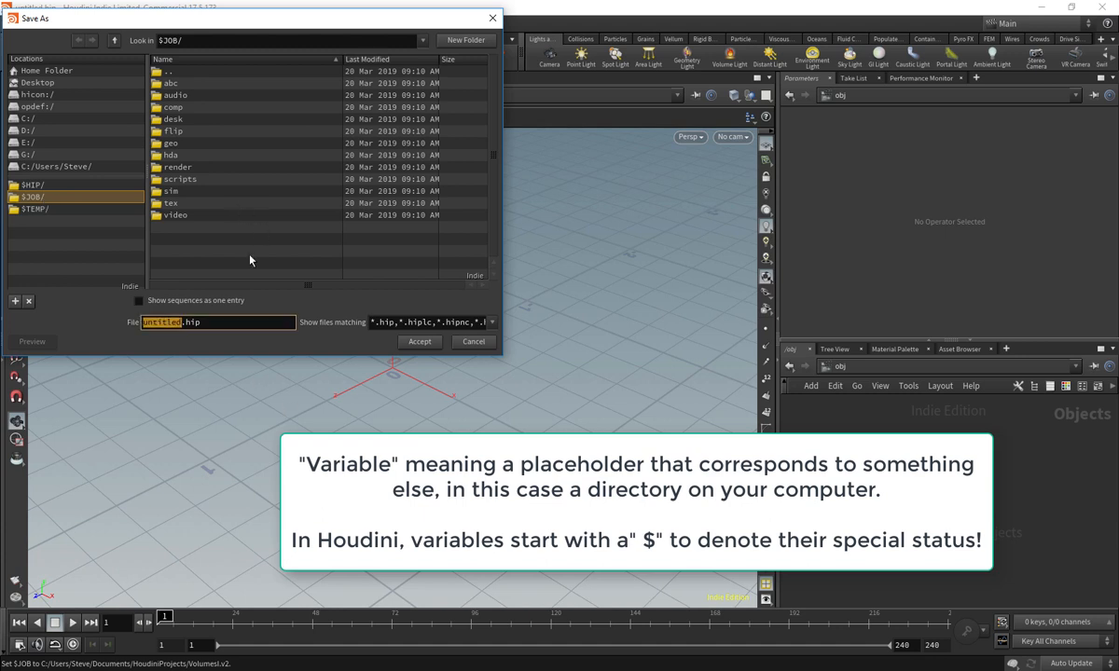
pyautogui.write('Volumes')
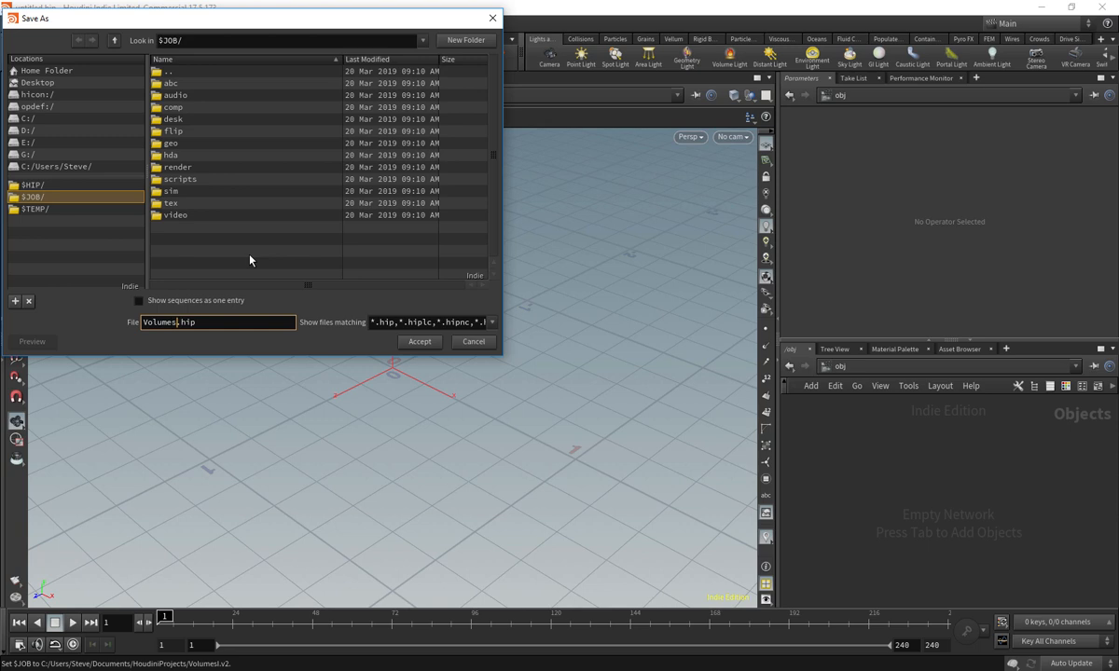
pyautogui.write('1.0')
pyautogui.click(419, 342)
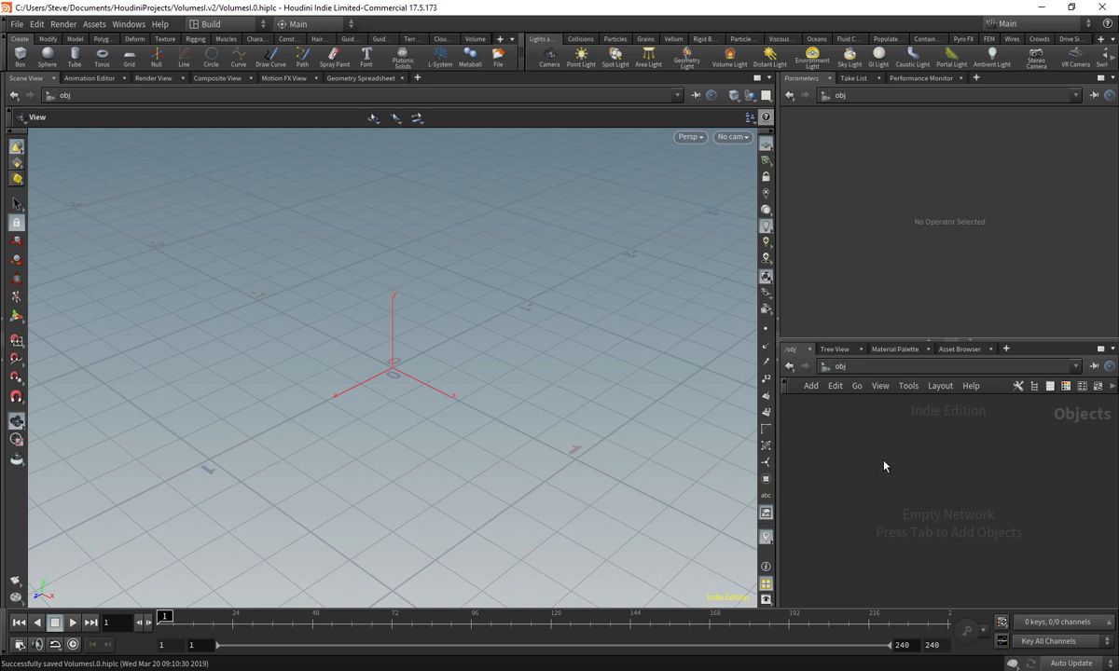
# - Add a Test Geometry: Pig Head object to the empty object network and deselect it
pyautogui.press('Tab')
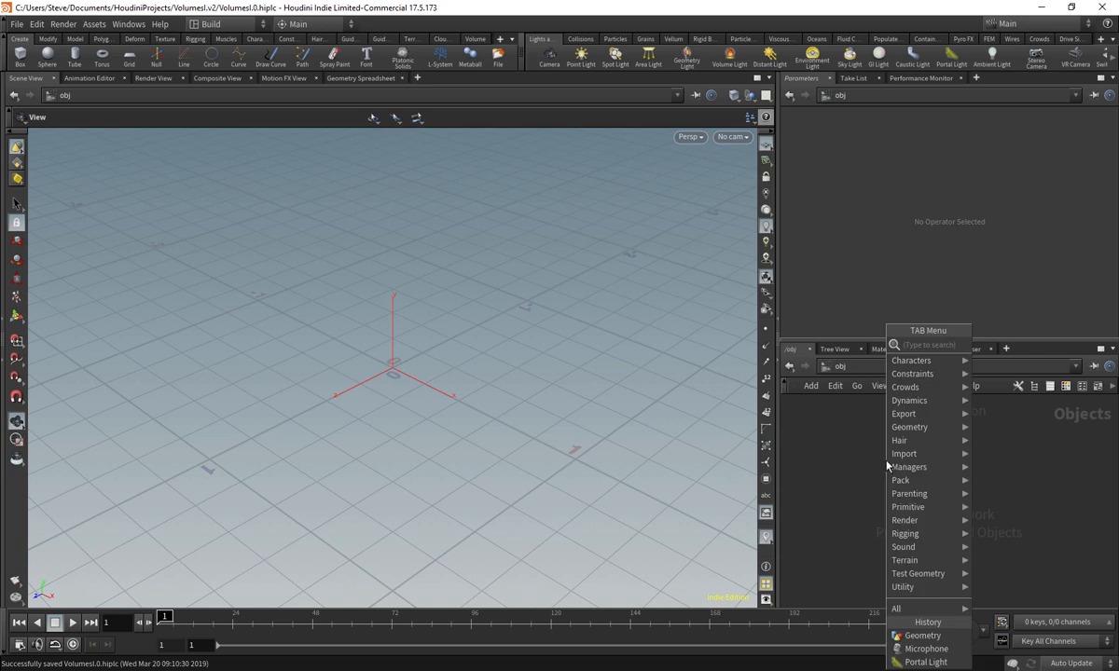
pyautogui.write('pi')
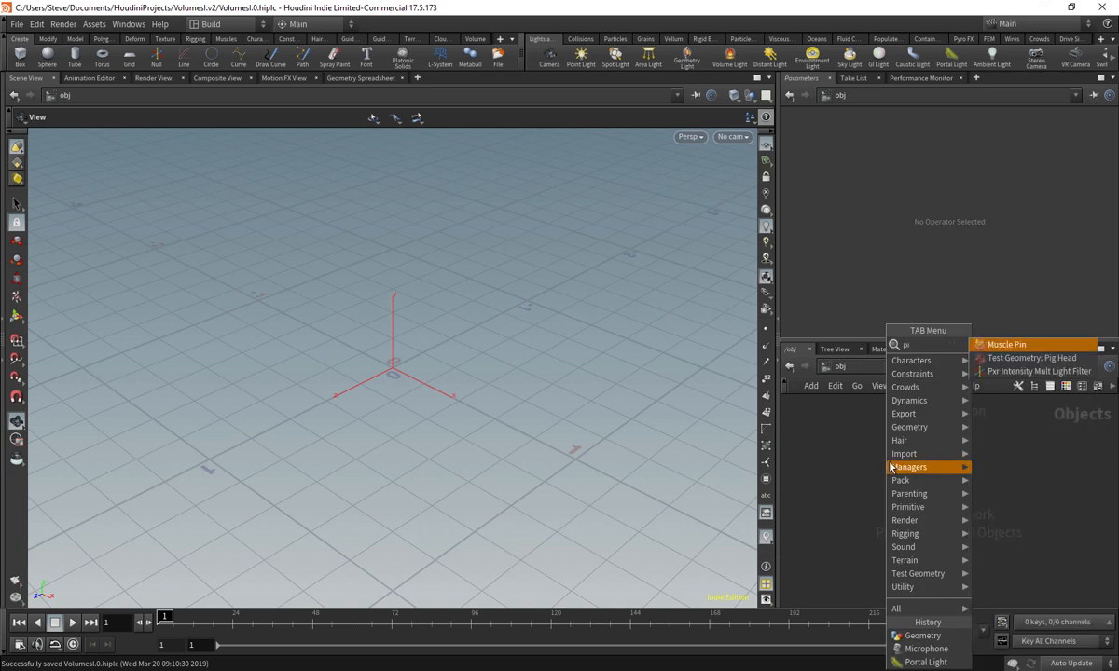
pyautogui.write('g')
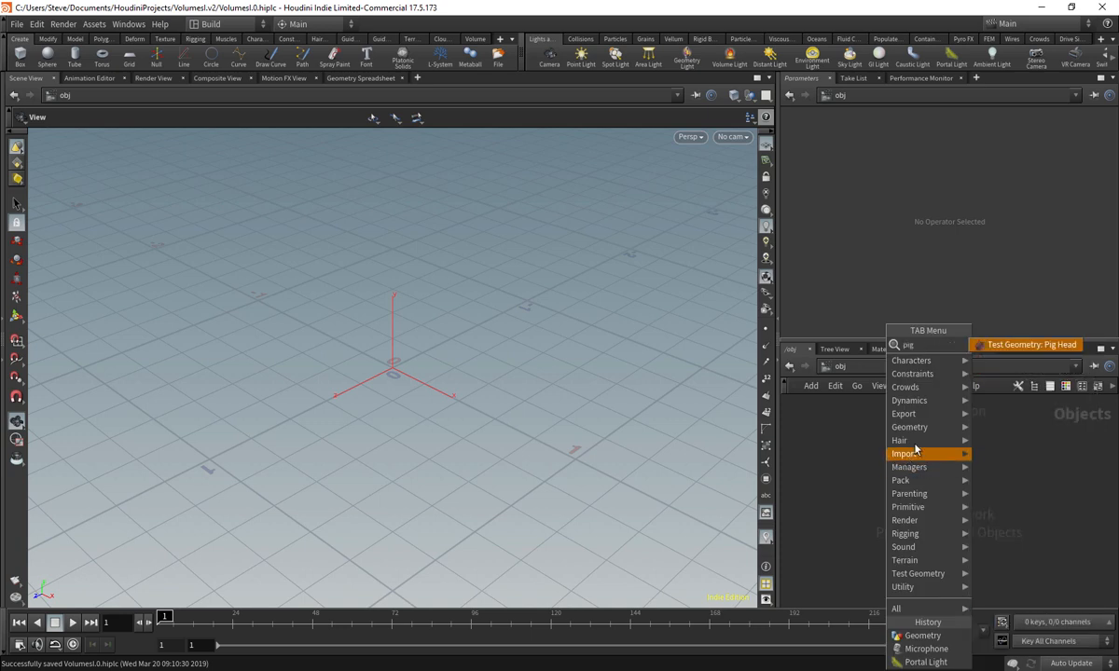
pyautogui.click(1021, 345)
pyautogui.click(902, 542)
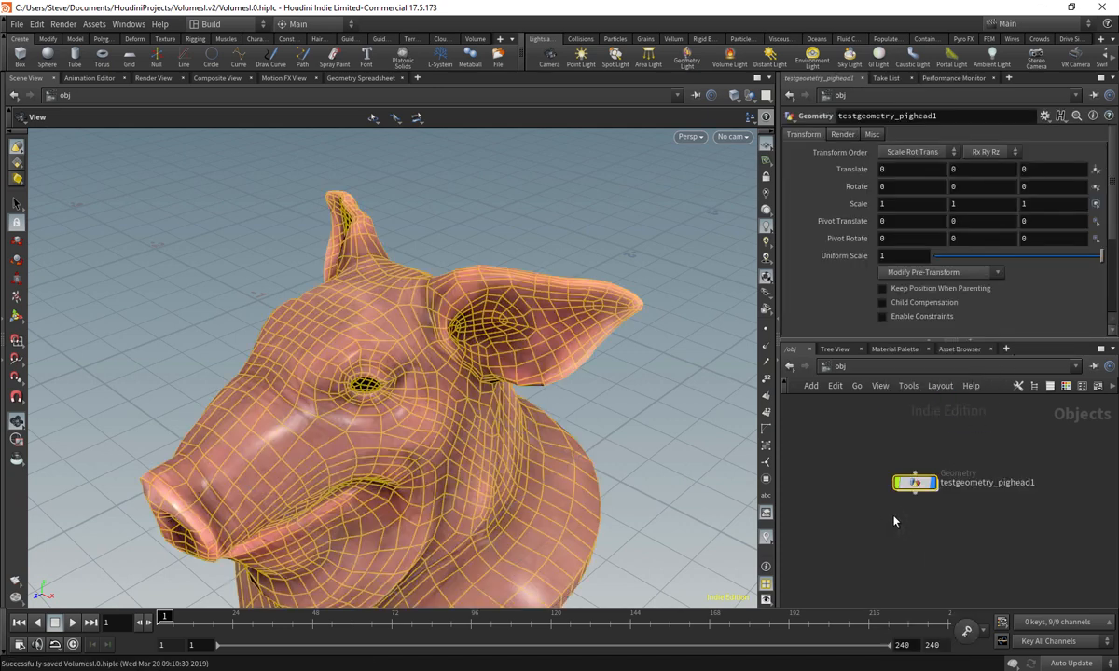
pyautogui.click(904, 524)
pyautogui.scroll(2, 908, 527)
pyautogui.moveTo(963, 525); pyautogui.dragTo(919, 567, button='middle')
pyautogui.scroll(1, 917, 559)
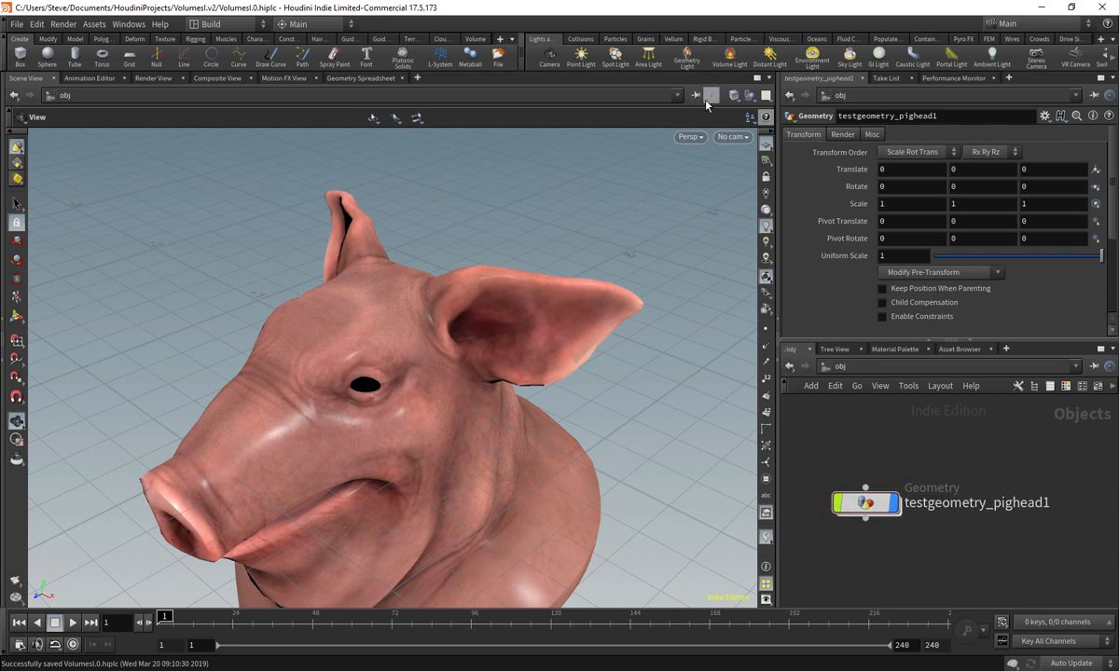
# - Display the pig head shaded with its wireframe overlaid, and inspect it from several angles, including the base of the neck
pyautogui.click(735, 96)
pyautogui.click(755, 219)
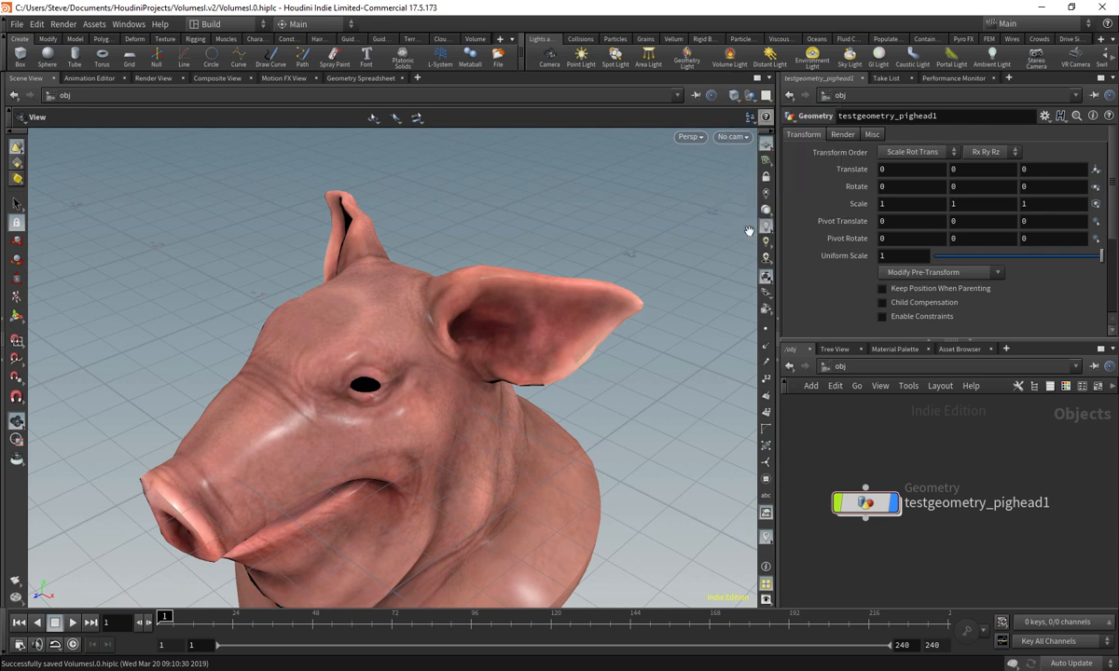
pyautogui.click(735, 97)
pyautogui.click(753, 231)
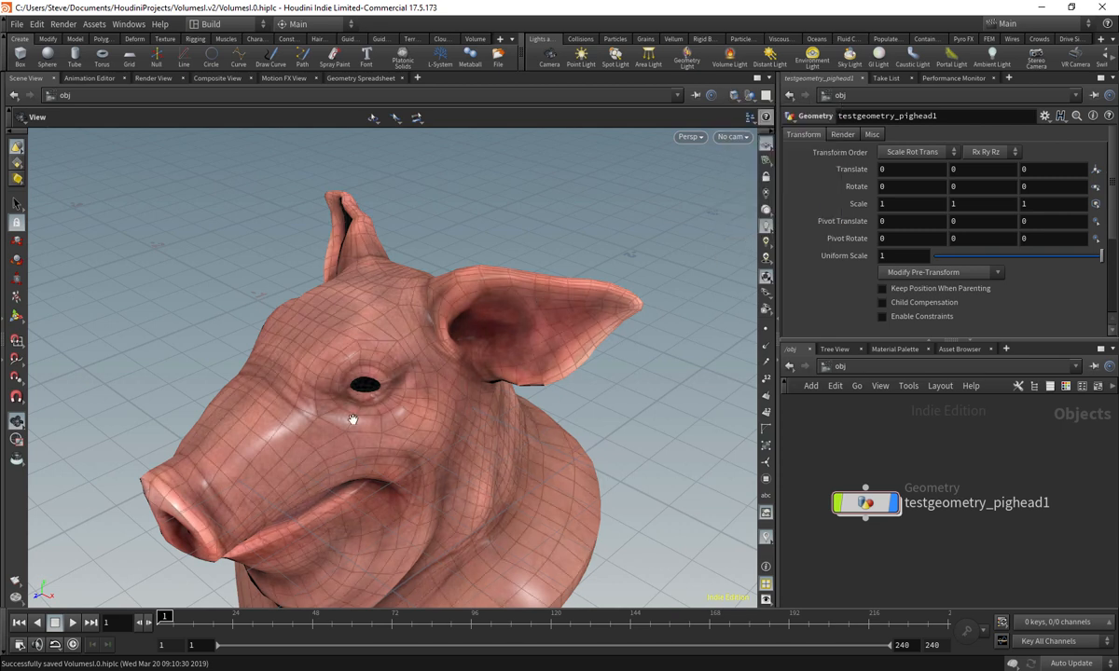
pyautogui.moveTo(353, 420); pyautogui.dragTo(246, 383)
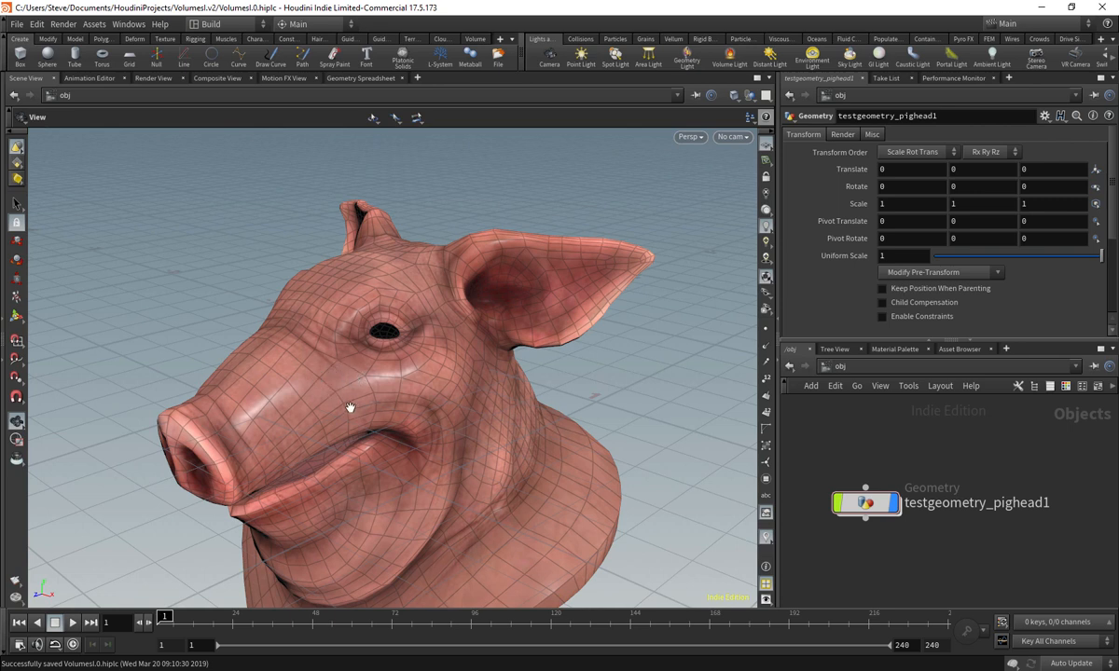
pyautogui.moveTo(366, 475); pyautogui.dragTo(452, 231)
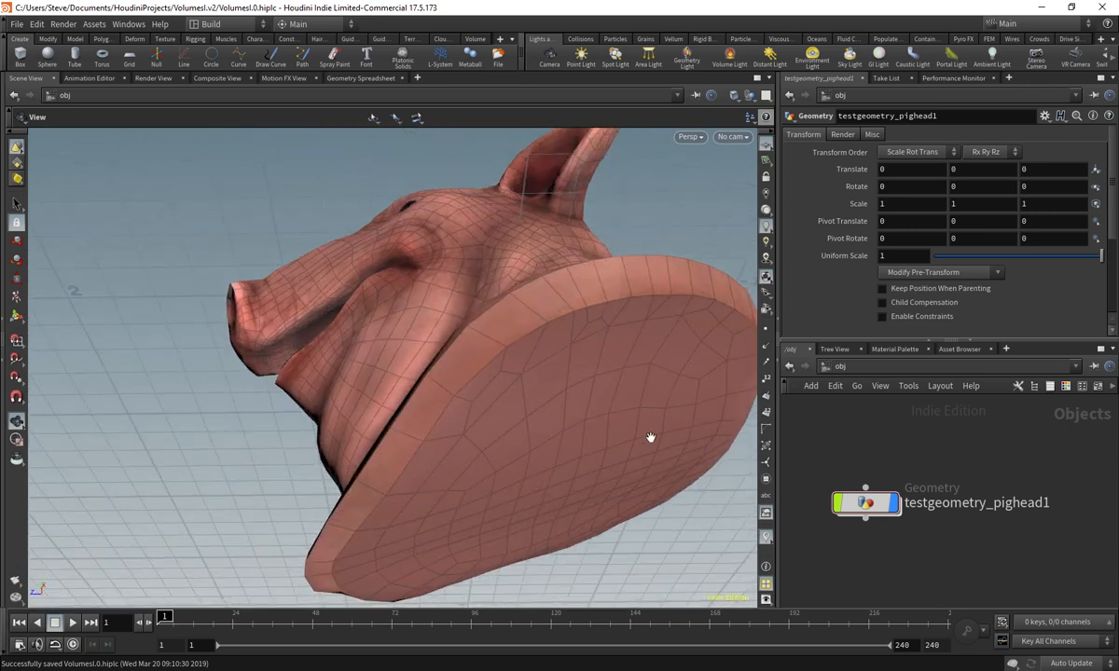
pyautogui.moveTo(435, 328); pyautogui.dragTo(401, 352)
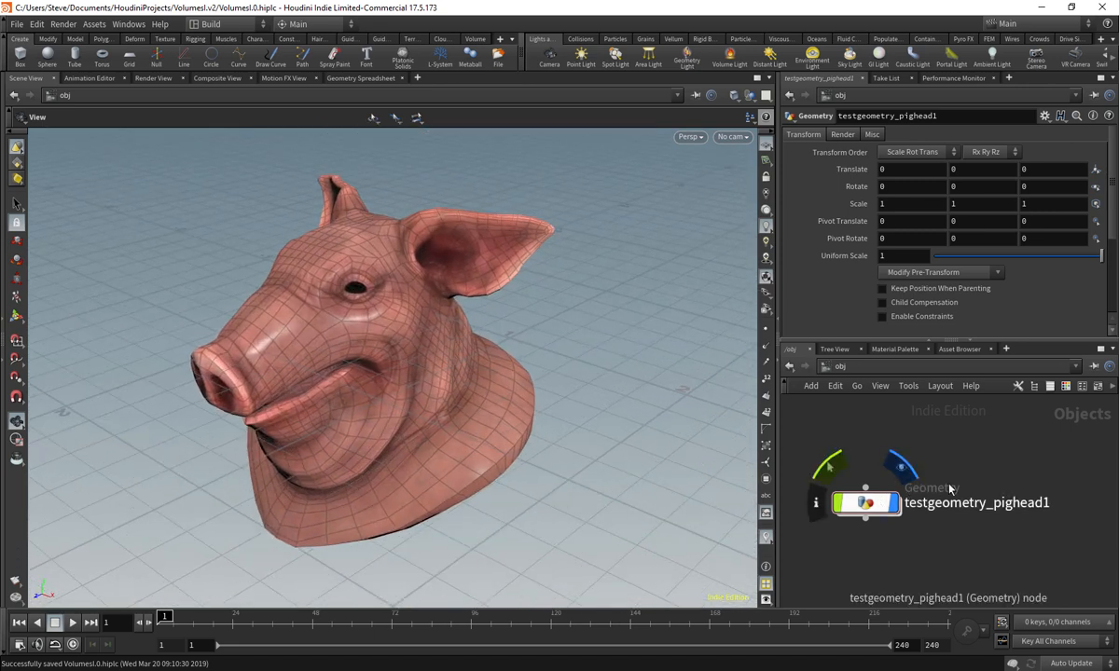
# - Look inside the pig head object, try rotating it by -10.1 on all axes and moving it at object level, and undo these transforms
pyautogui.doubleClick(867, 505)
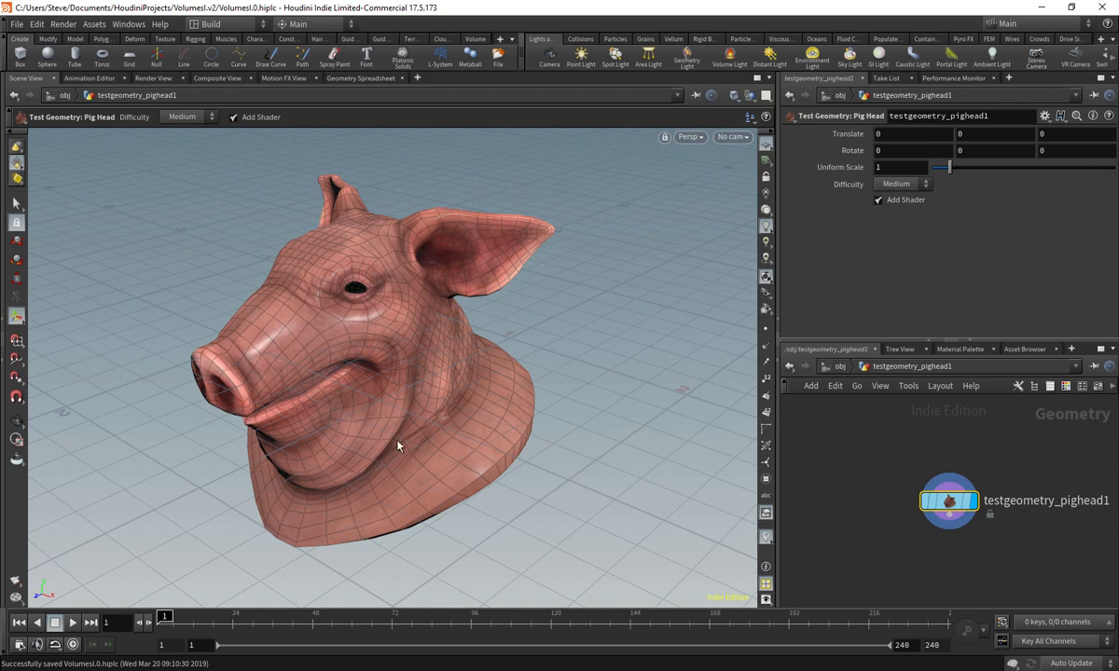
pyautogui.click(840, 365)
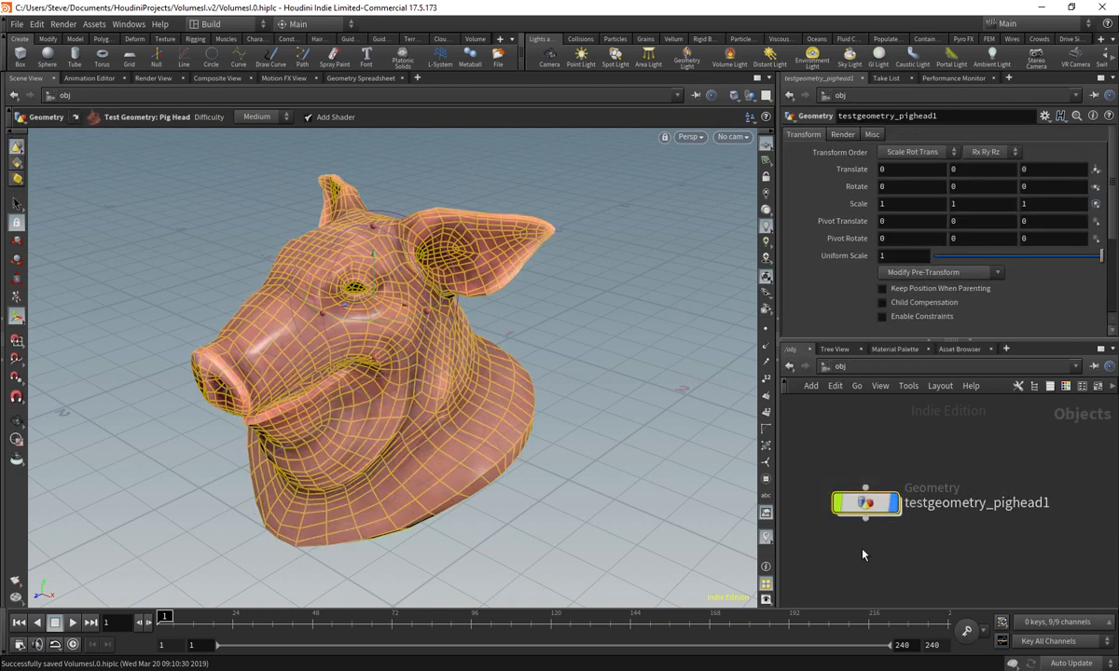
pyautogui.moveTo(858, 187); pyautogui.dragTo(392, 302, button='middle')
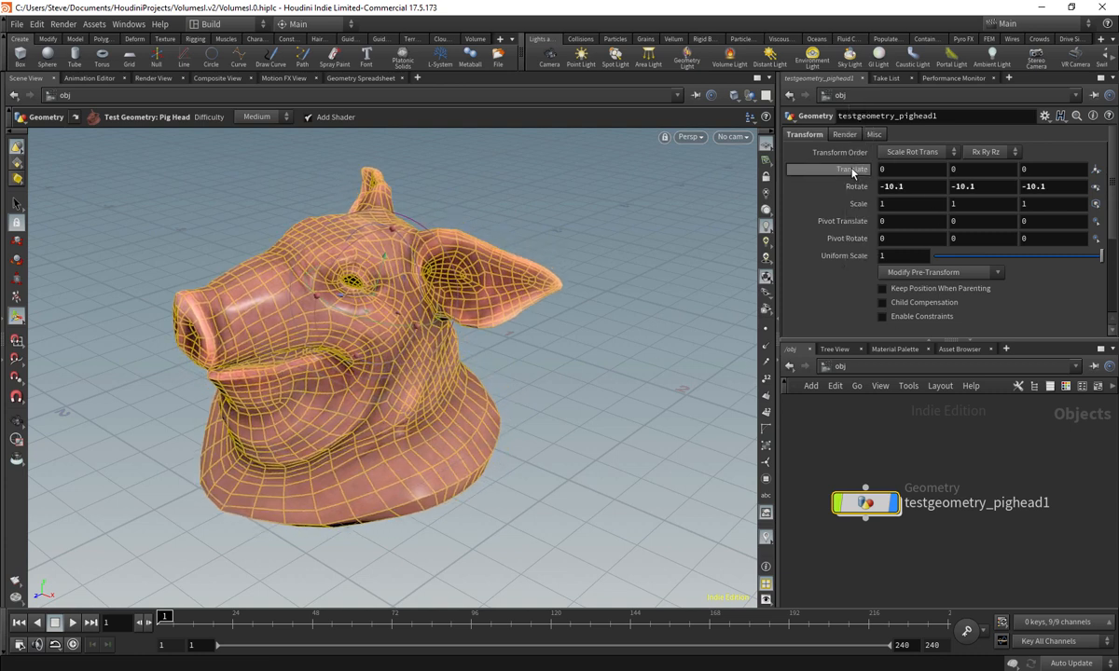
pyautogui.moveTo(855, 167); pyautogui.dragTo(821, 186, button='middle')
pyautogui.hotkey('ctrl', 'z')
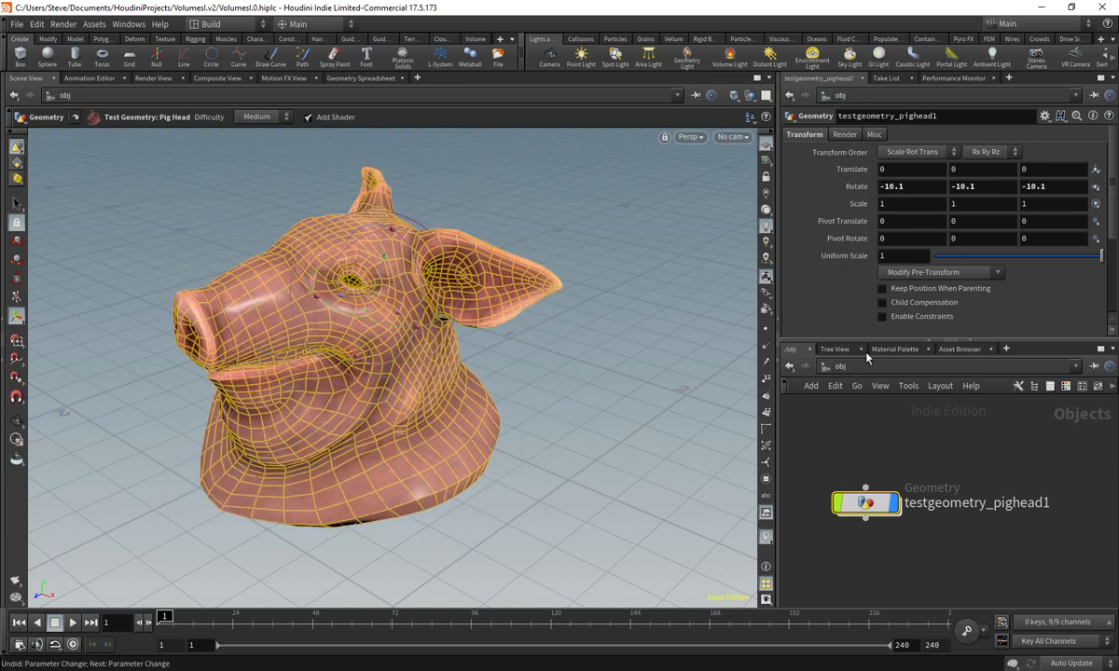
pyautogui.scroll(-4, 459, 365)
pyautogui.keyDown('alt'); pyautogui.moveTo(458, 365); pyautogui.dragTo(631, 370); pyautogui.keyUp('alt')
pyautogui.hotkey('ctrl', 'z')
pyautogui.hotkey('ctrl', 'z')
pyautogui.hotkey('ctrl', 'z')
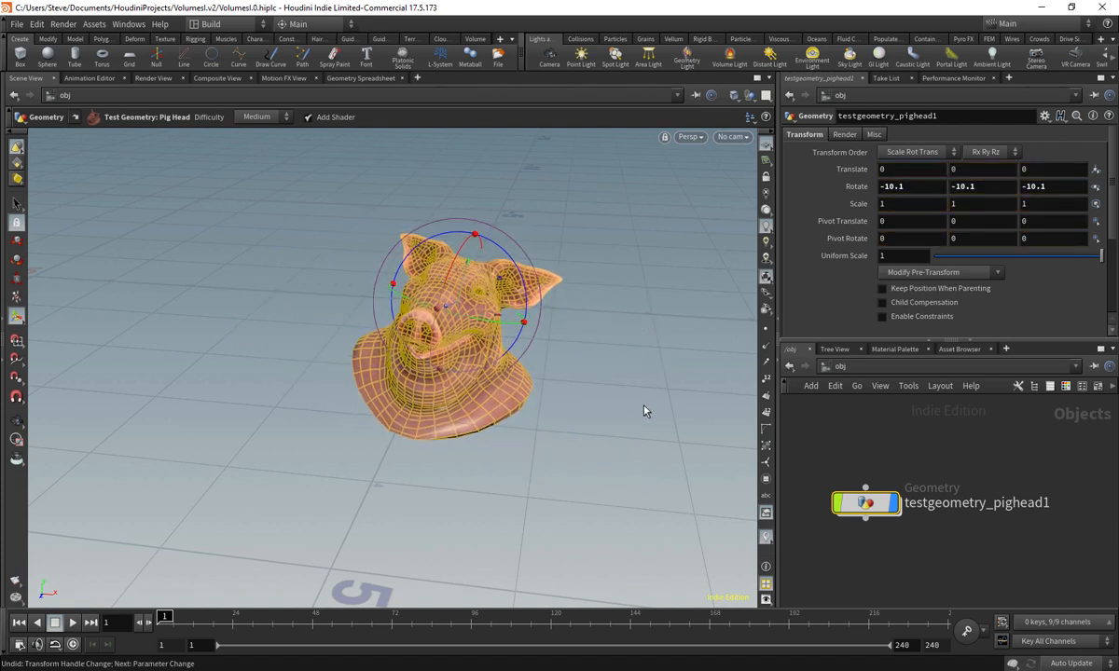
# - Enter the pig head object's geometry network and shift its node slightly up and to the left
pyautogui.doubleClick(863, 503)
pyautogui.keyDown('alt'); pyautogui.moveTo(583, 366); pyautogui.dragTo(469, 347); pyautogui.keyUp('alt')
pyautogui.keyDown('alt'); pyautogui.moveTo(469, 346); pyautogui.dragTo(593, 341, button='right'); pyautogui.keyUp('alt')
pyautogui.keyDown('alt'); pyautogui.moveTo(592, 341); pyautogui.dragTo(583, 367); pyautogui.keyUp('alt')
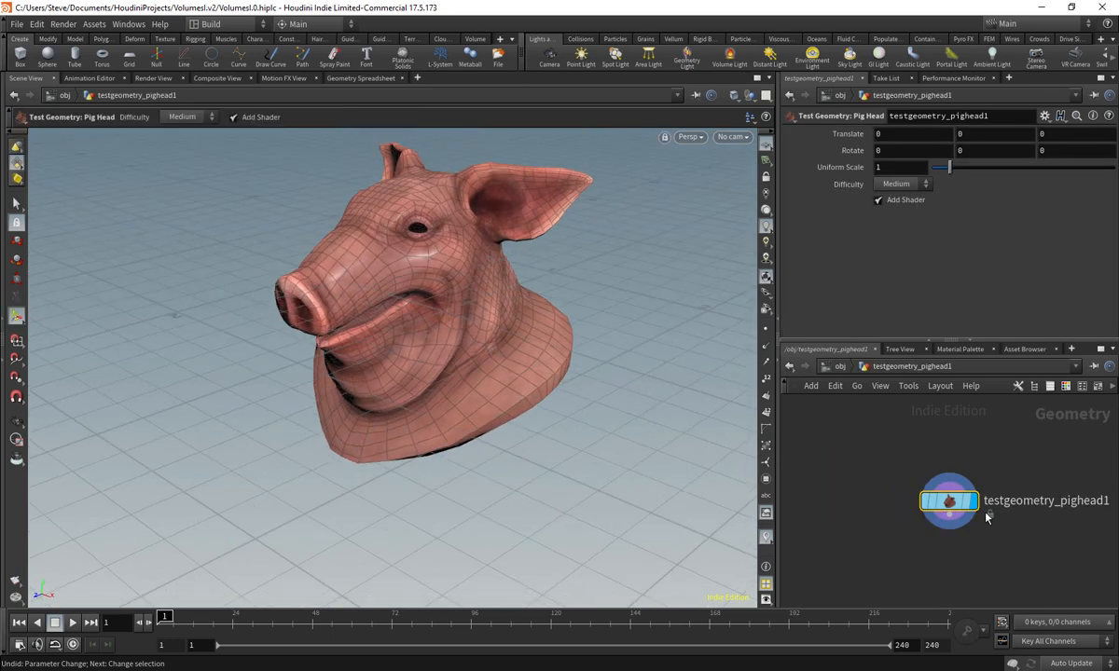
pyautogui.moveTo(964, 507); pyautogui.dragTo(937, 485)
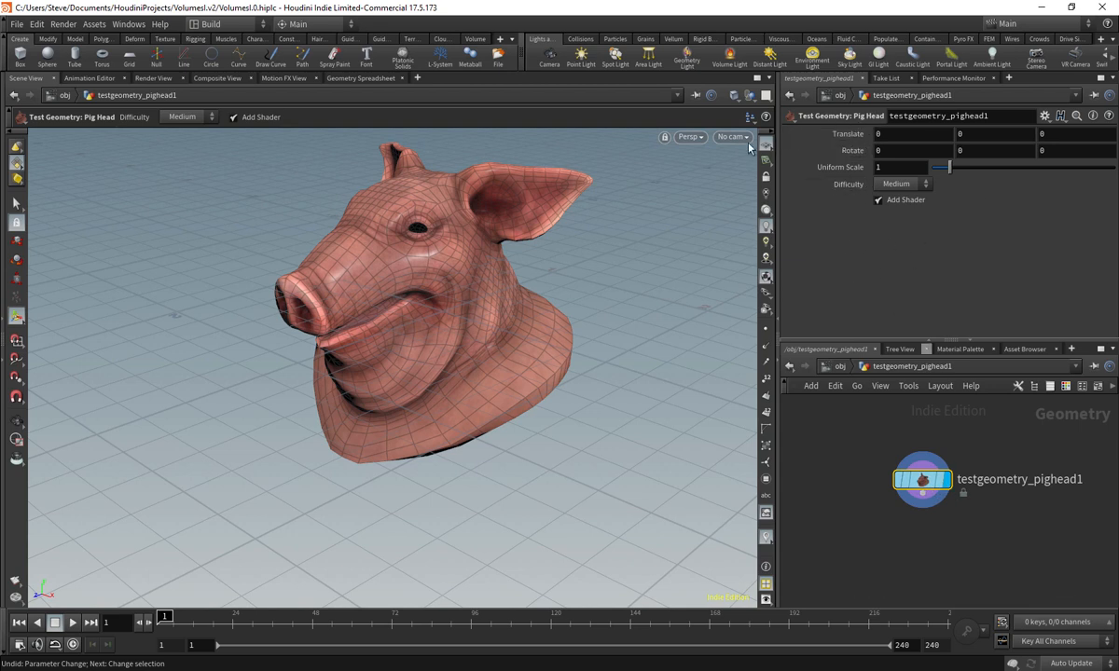
# - Set the pig head's Difficulty to Hard and examine the underside of its neck
pyautogui.click(931, 187)
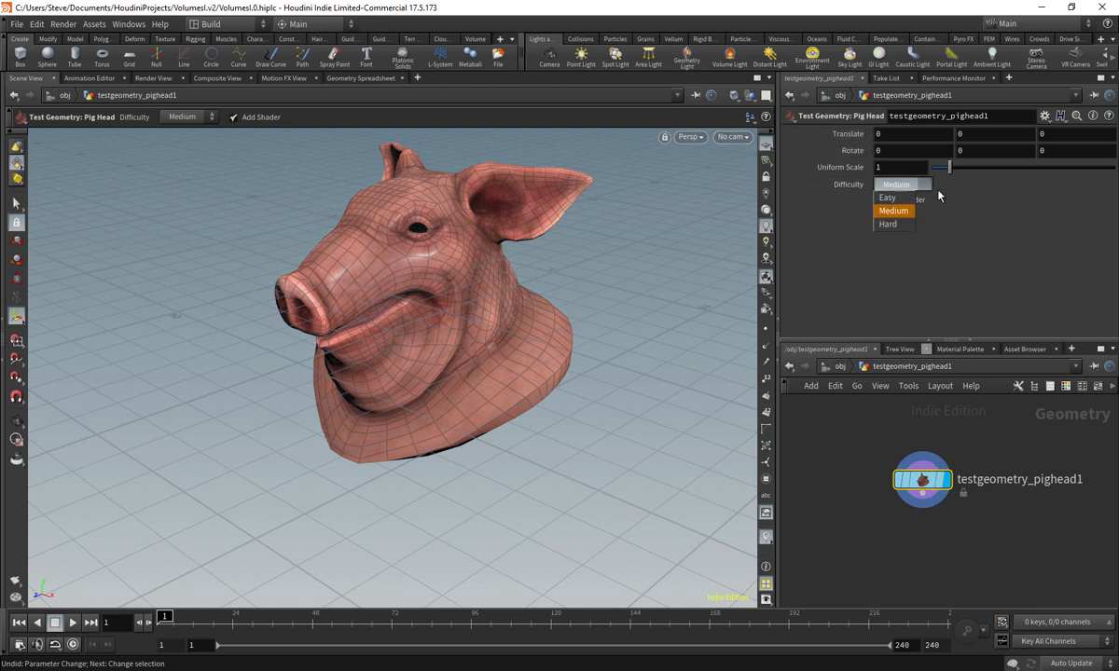
pyautogui.click(888, 224)
pyautogui.press('Escape')
pyautogui.moveTo(574, 322); pyautogui.dragTo(512, 327)
pyautogui.press('Return')
pyautogui.press('Escape')
pyautogui.keyDown('alt'); pyautogui.moveTo(542, 313); pyautogui.dragTo(467, 326, button='middle'); pyautogui.keyUp('alt')
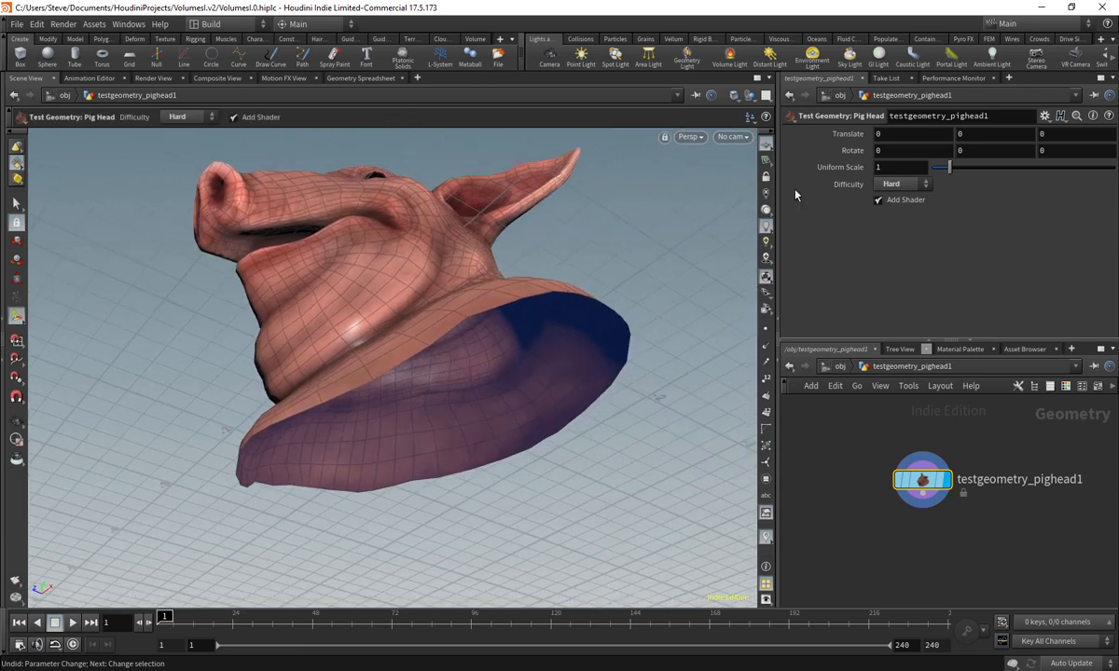
# - Set the pig head's Difficulty to Medium and inspect the neck base and the side of the face
pyautogui.click(893, 210)
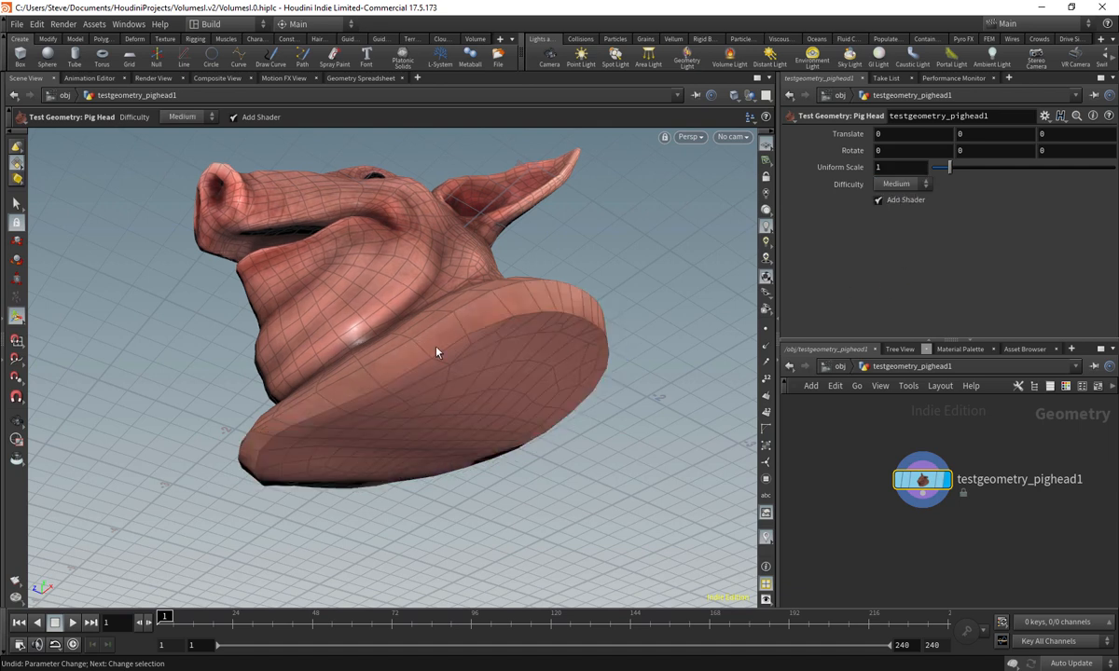
pyautogui.press('Escape')
pyautogui.moveTo(470, 339); pyautogui.dragTo(406, 315)
pyautogui.keyDown('alt'); pyautogui.moveTo(545, 288); pyautogui.dragTo(540, 430); pyautogui.keyUp('alt')
pyautogui.keyDown('alt'); pyautogui.moveTo(449, 230); pyautogui.dragTo(500, 356, button='middle'); pyautogui.keyUp('alt')
pyautogui.moveTo(501, 357); pyautogui.dragTo(448, 303)
pyautogui.press('Return')
pyautogui.keyDown('alt'); pyautogui.moveTo(447, 303); pyautogui.dragTo(452, 504, button='right'); pyautogui.keyUp('alt')
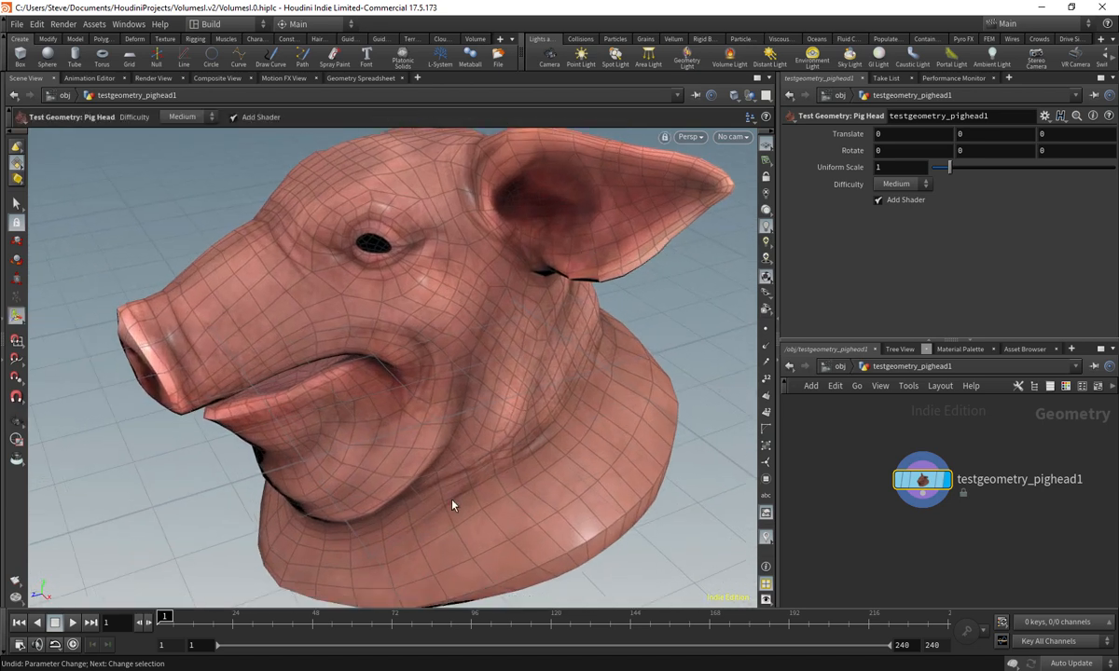
# - Try the Easy difficulty on the pig head, view it from the front, and return it to Medium
pyautogui.click(913, 184)
pyautogui.click(893, 198)
pyautogui.press('Escape')
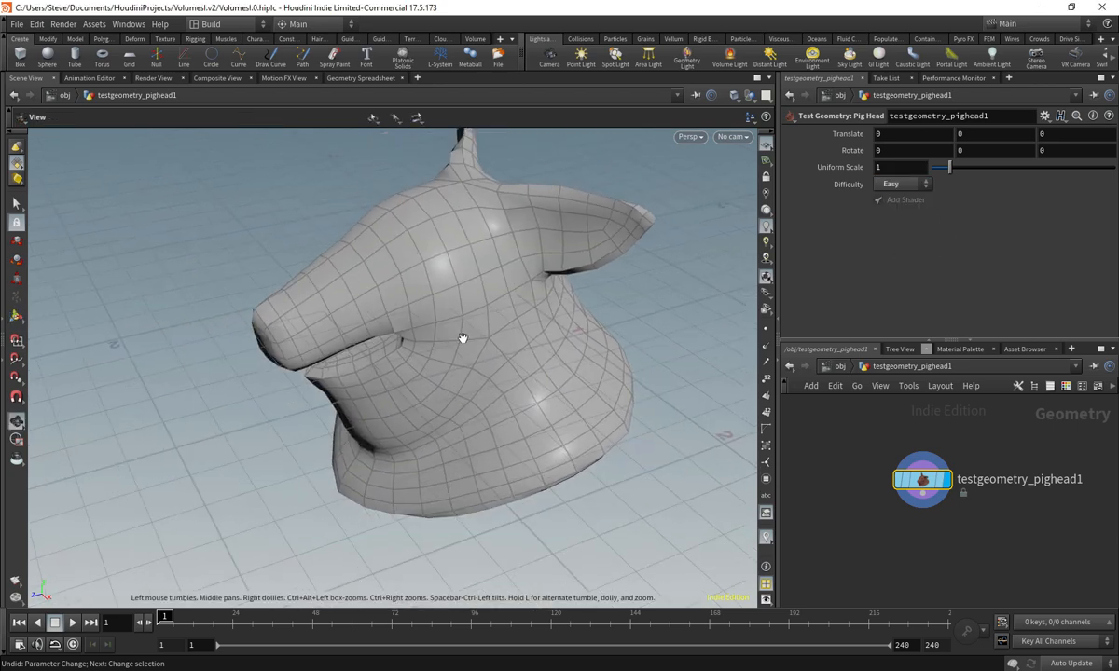
pyautogui.moveTo(463, 338); pyautogui.dragTo(504, 303)
pyautogui.click(914, 188)
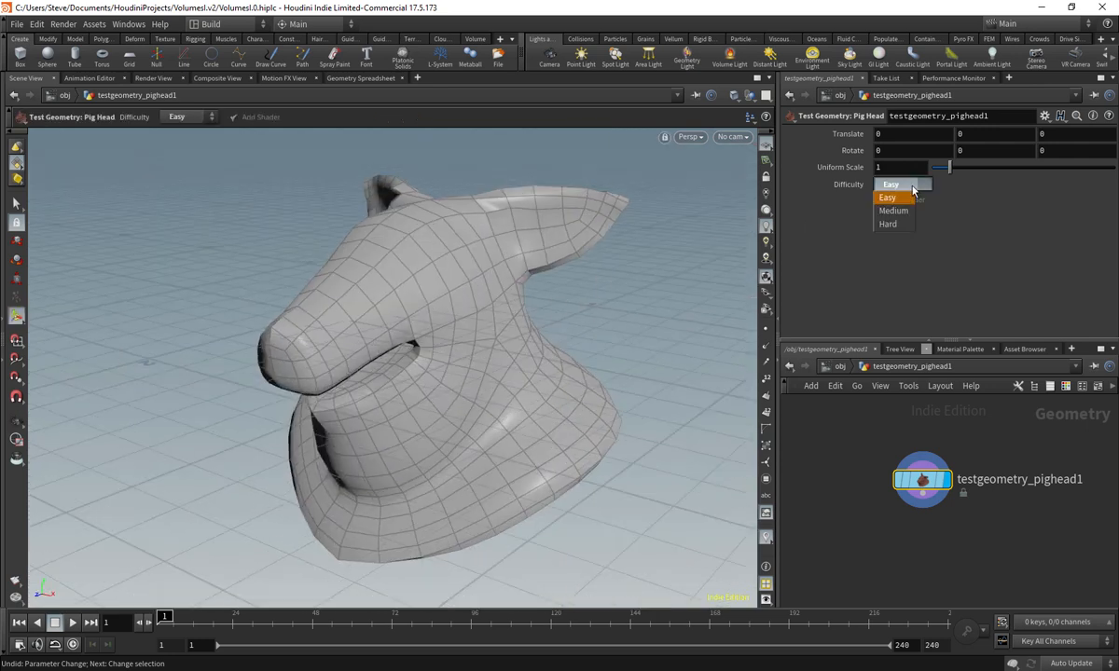
pyautogui.click(893, 211)
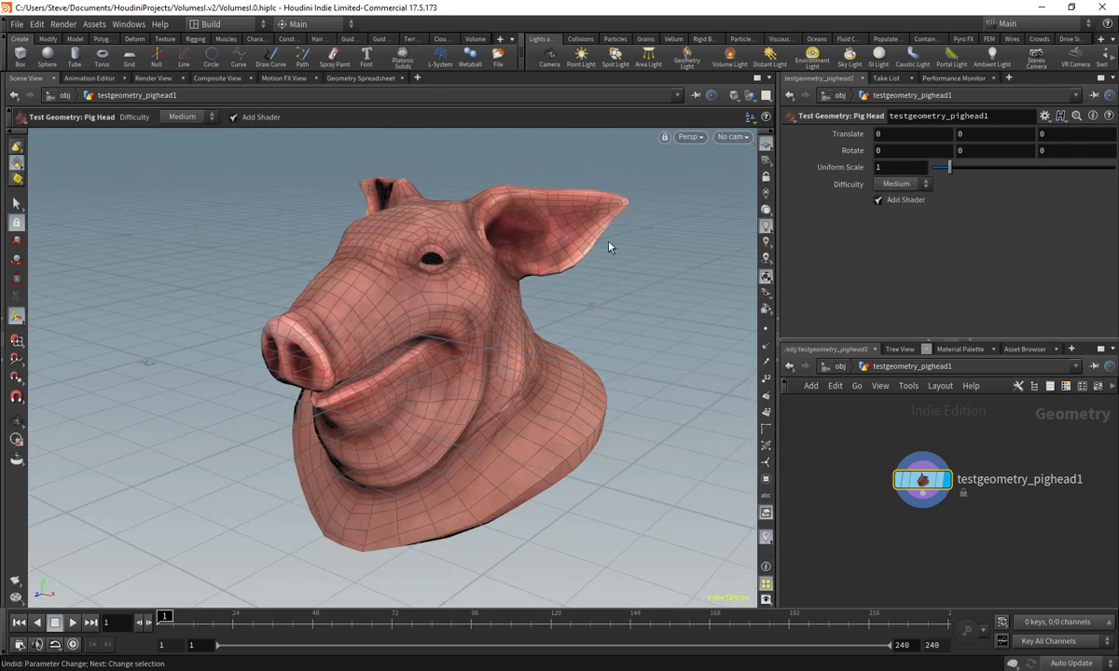
# - Return to the object level and shift the pig head node slightly up and to the right in the network
pyautogui.scroll(-4, 532, 327)
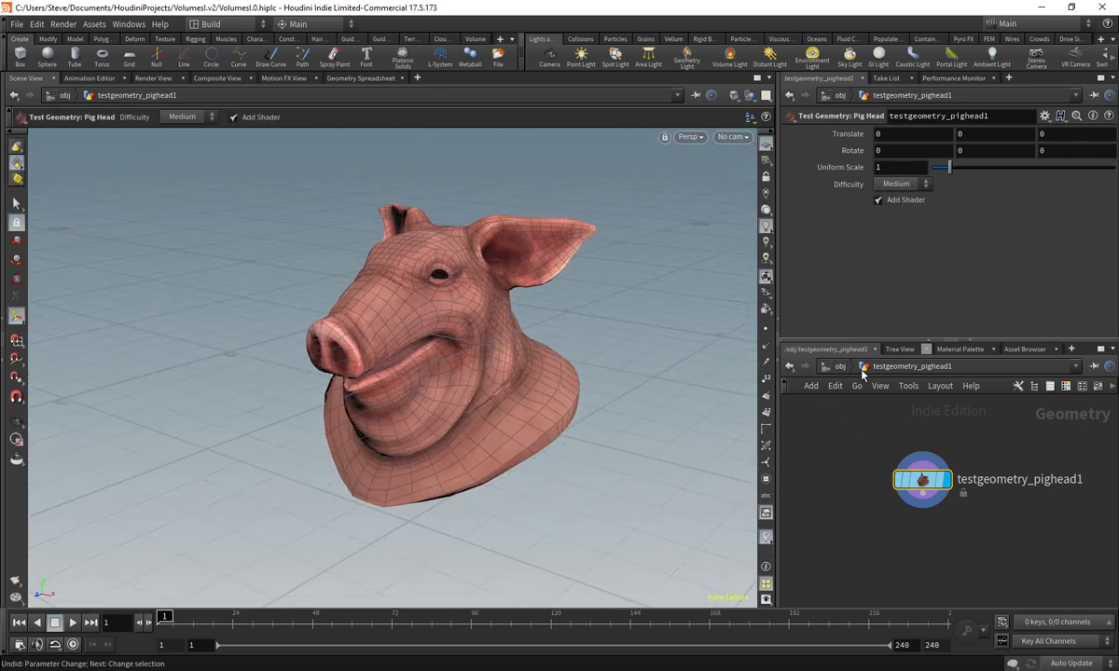
pyautogui.click(840, 367)
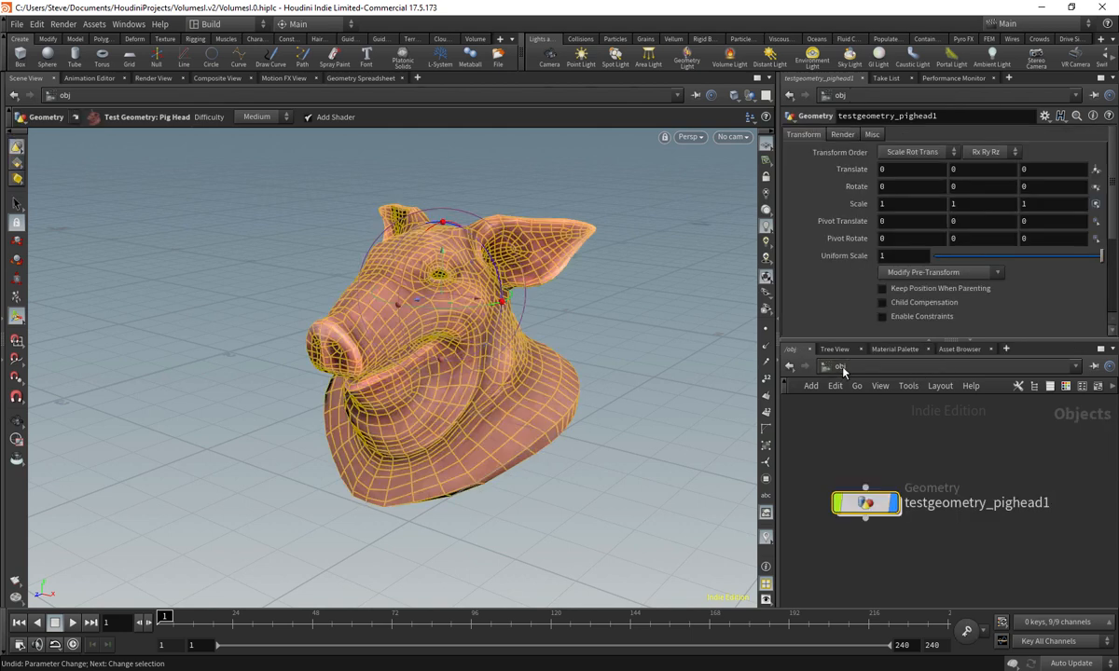
pyautogui.moveTo(798, 441)
pyautogui.mouseDown()
pyautogui.moveTo(898, 538)
pyautogui.moveTo(985, 560)
pyautogui.mouseUp()
pyautogui.moveTo(866, 501); pyautogui.dragTo(881, 469)
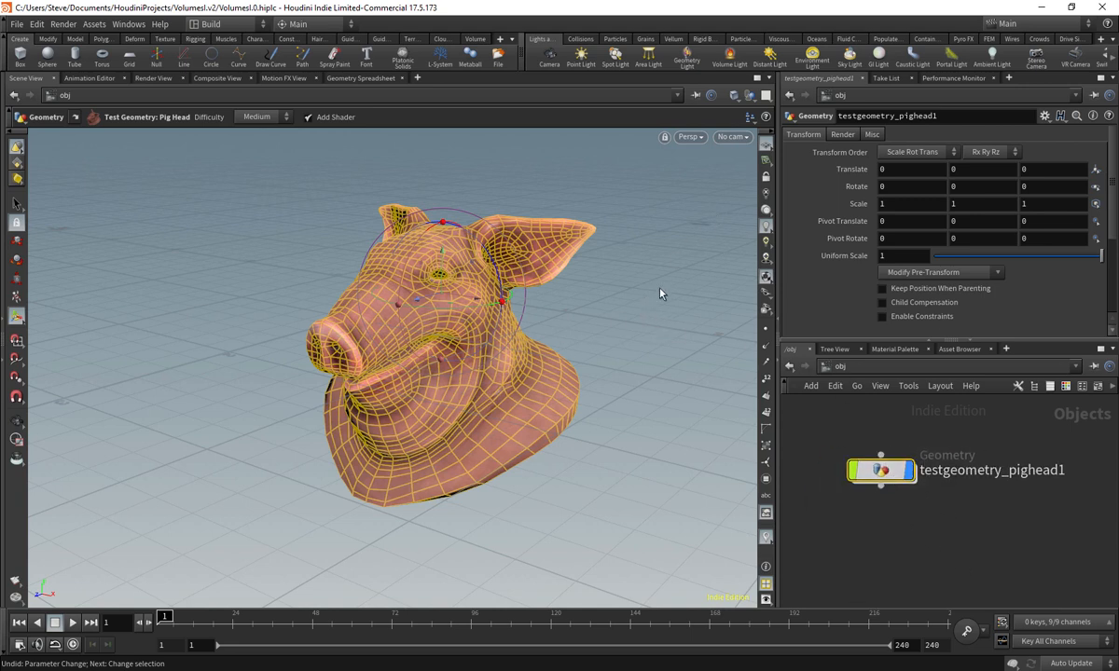
# - Frame the whole pig head in a three-quarter front view, deselect it, and create a camera from that view
pyautogui.keyDown('alt'); pyautogui.moveTo(660, 294); pyautogui.dragTo(634, 268, button='right'); pyautogui.keyUp('alt')
pyautogui.keyDown('alt'); pyautogui.moveTo(634, 268); pyautogui.dragTo(604, 257); pyautogui.keyUp('alt')
pyautogui.keyDown('alt'); pyautogui.moveTo(599, 276); pyautogui.dragTo(577, 303, button='middle'); pyautogui.keyUp('alt')
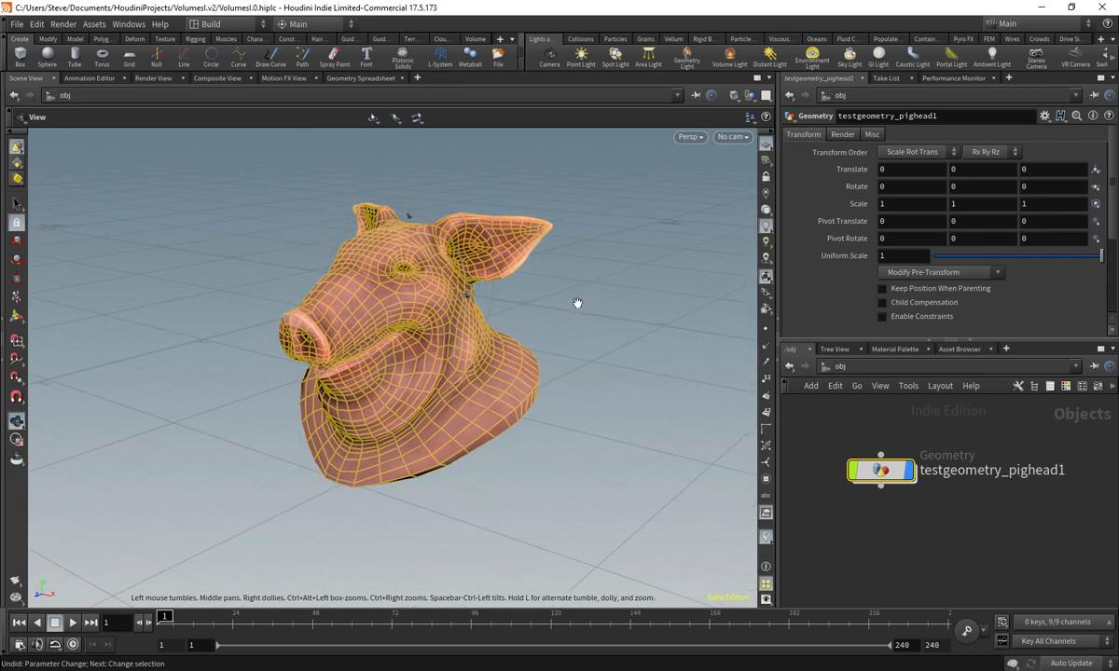
pyautogui.moveTo(604, 305)
pyautogui.keyDown('alt'); pyautogui.mouseDown()
pyautogui.moveTo(597, 296)
pyautogui.moveTo(649, 259)
pyautogui.moveTo(615, 297)
pyautogui.moveTo(622, 309)
pyautogui.mouseUp(); pyautogui.keyUp('alt')
pyautogui.moveTo(621, 310)
pyautogui.keyDown('alt'); pyautogui.mouseDown(button='right')
pyautogui.moveTo(612, 317)
pyautogui.moveTo(626, 289)
pyautogui.mouseUp(button='right'); pyautogui.keyUp('alt')
pyautogui.keyDown('alt'); pyautogui.moveTo(627, 290); pyautogui.dragTo(637, 297, button='middle'); pyautogui.keyUp('alt')
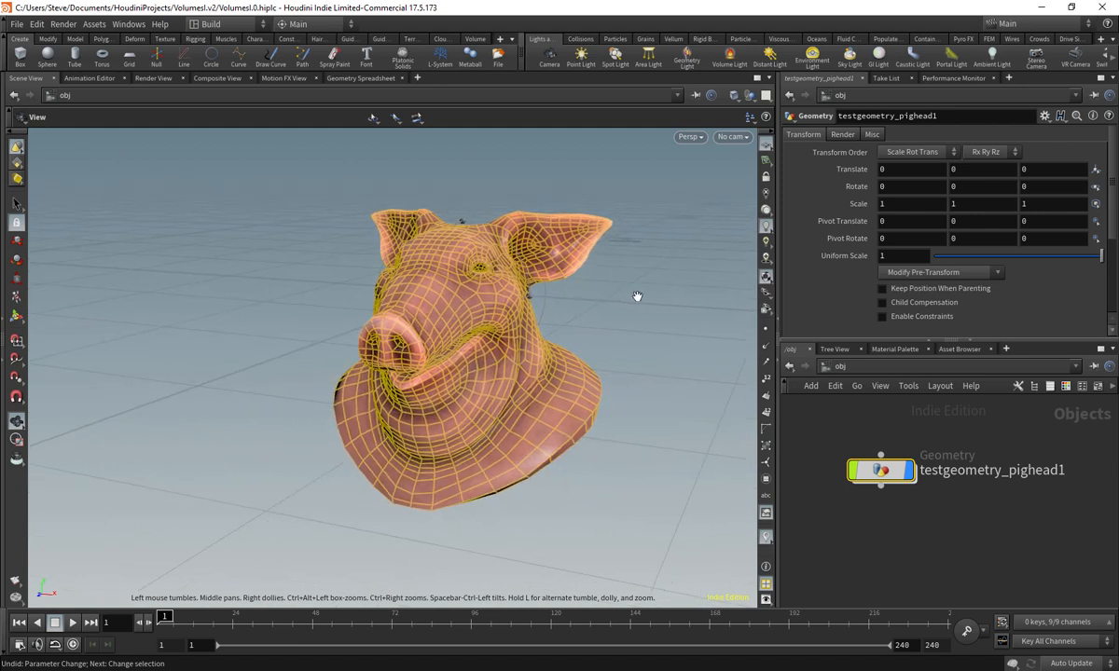
pyautogui.keyDown('alt'); pyautogui.moveTo(636, 297); pyautogui.dragTo(574, 328); pyautogui.keyUp('alt')
pyautogui.keyDown('alt'); pyautogui.moveTo(574, 327); pyautogui.dragTo(614, 282, button='right'); pyautogui.keyUp('alt')
pyautogui.moveTo(589, 319)
pyautogui.keyDown('alt'); pyautogui.mouseDown()
pyautogui.moveTo(627, 336)
pyautogui.moveTo(589, 313)
pyautogui.mouseUp(); pyautogui.keyUp('alt')
pyautogui.press('Return')
pyautogui.click(820, 456)
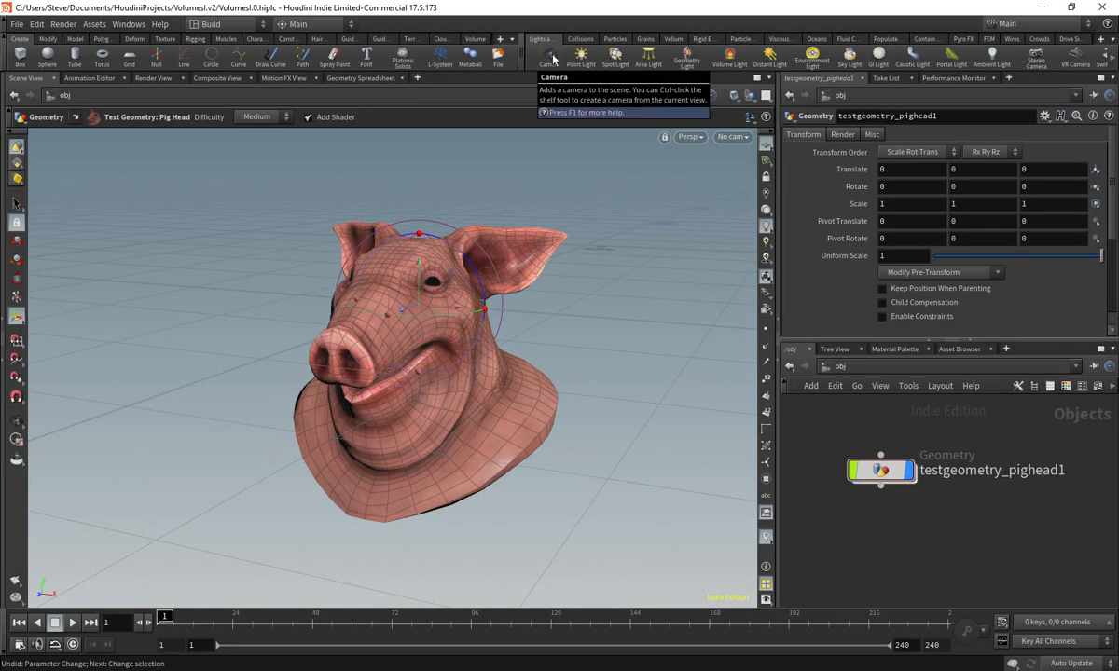
pyautogui.keyDown('ctrl'); pyautogui.click(549, 57); pyautogui.keyUp('ctrl')
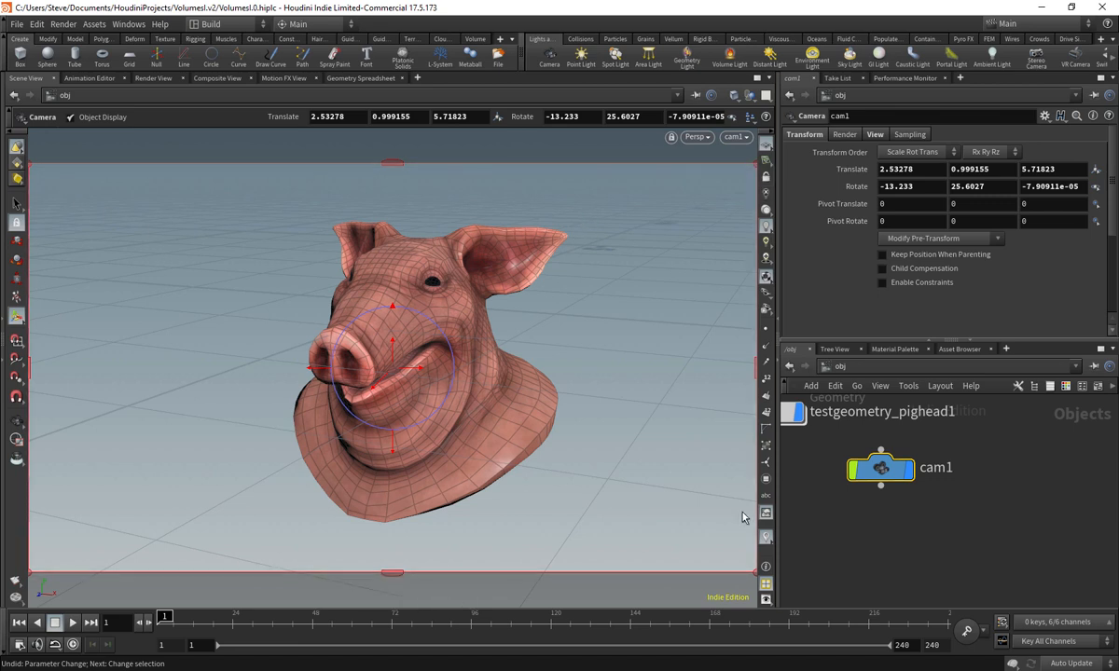
# - Leave the camera view to see the camera beside the pig head, and look through cam1 again
pyautogui.moveTo(890, 475)
pyautogui.keyDown('alt'); pyautogui.moveTo(688, 304); pyautogui.dragTo(586, 365, button='right'); pyautogui.keyUp('alt')
pyautogui.keyDown('alt'); pyautogui.moveTo(586, 365); pyautogui.dragTo(577, 331); pyautogui.keyUp('alt')
pyautogui.press('Return')
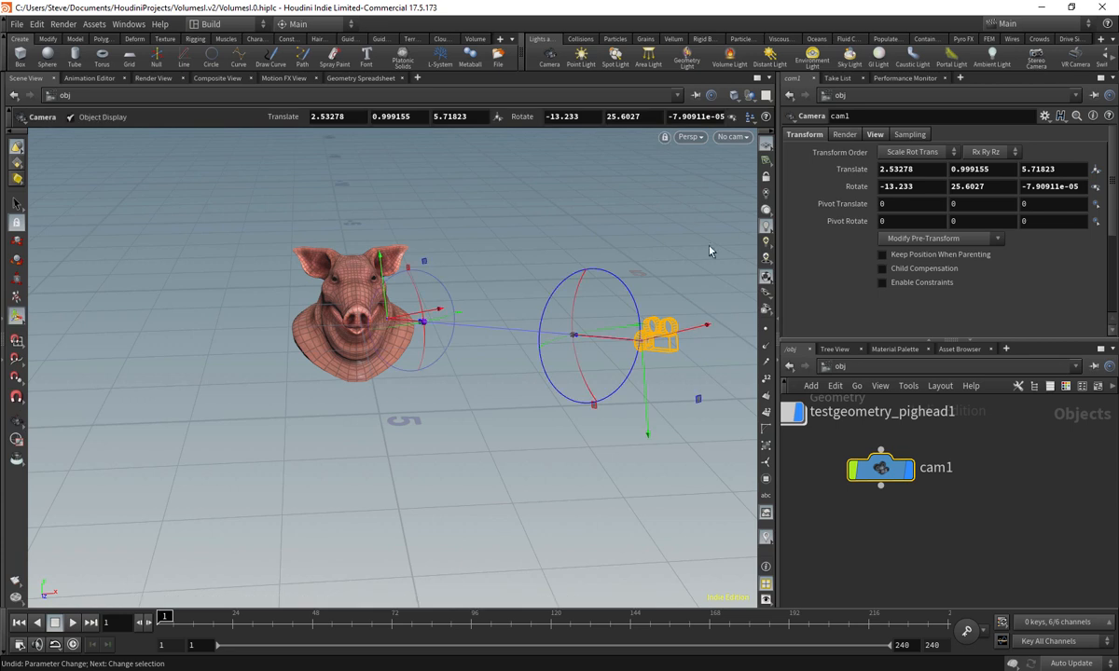
pyautogui.click(730, 137)
pyautogui.click(742, 199)
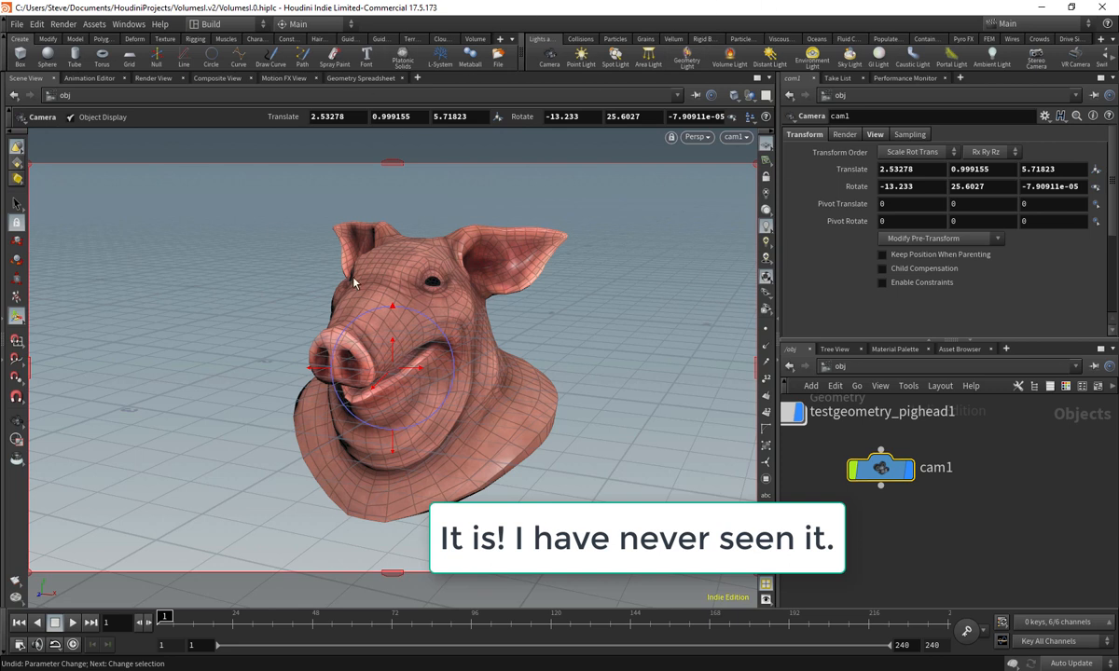
pyautogui.click(734, 137)
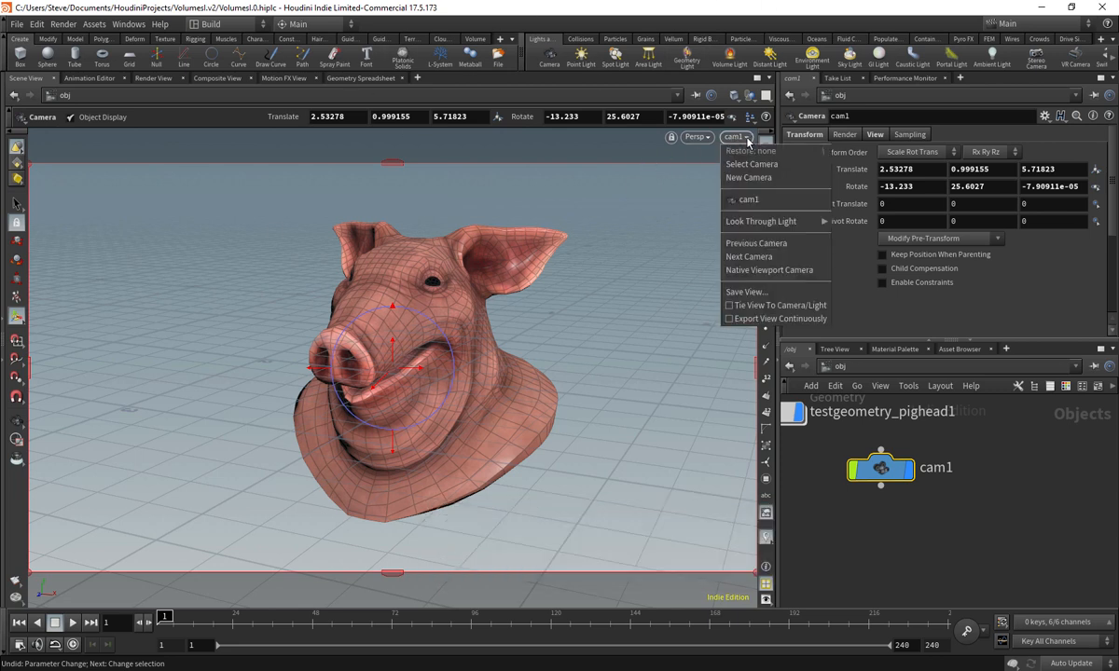
pyautogui.click(760, 201)
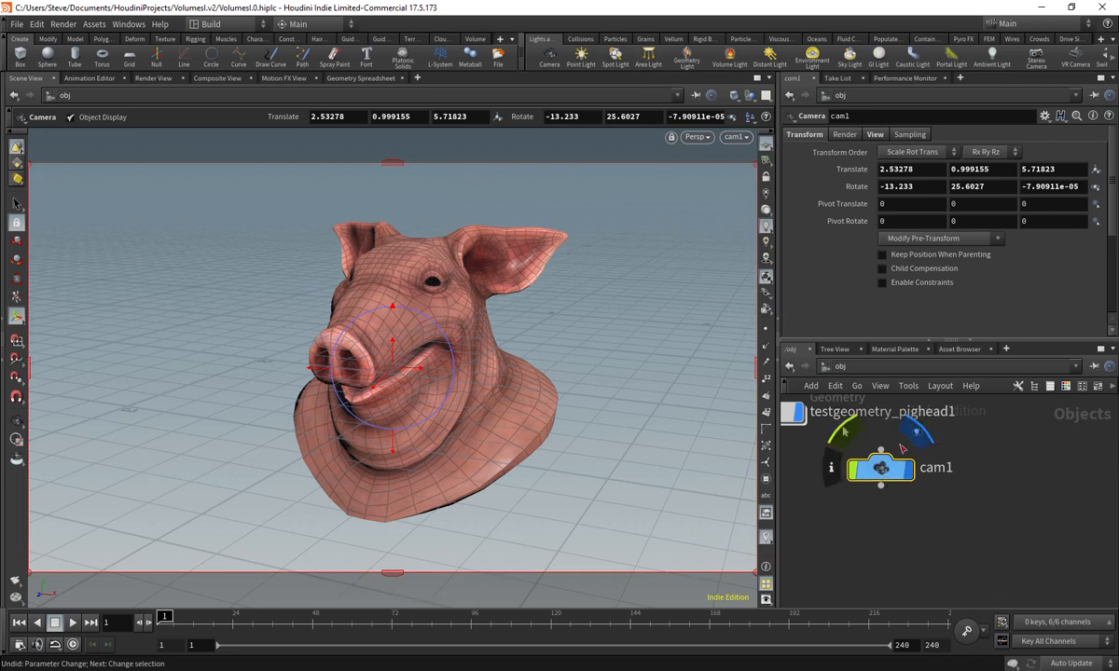
# - Lock the view to cam1 and move the camera around the pig head to low, close and distant angles
pyautogui.click(766, 178)
pyautogui.press('Escape')
pyautogui.moveTo(597, 327); pyautogui.dragTo(471, 312)
pyautogui.keyDown('alt'); pyautogui.moveTo(471, 312); pyautogui.dragTo(522, 257, button='right'); pyautogui.keyUp('alt')
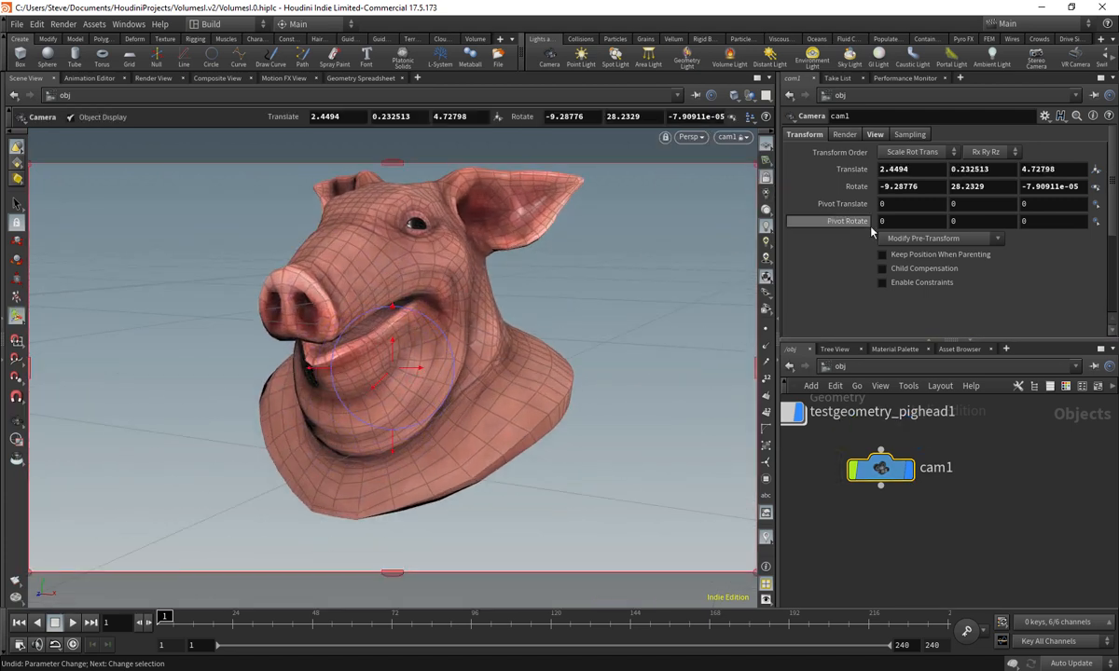
pyautogui.keyDown('alt'); pyautogui.moveTo(555, 324); pyautogui.dragTo(555, 394, button='middle'); pyautogui.keyUp('alt')
pyautogui.keyDown('alt'); pyautogui.moveTo(544, 354); pyautogui.dragTo(606, 382); pyautogui.keyUp('alt')
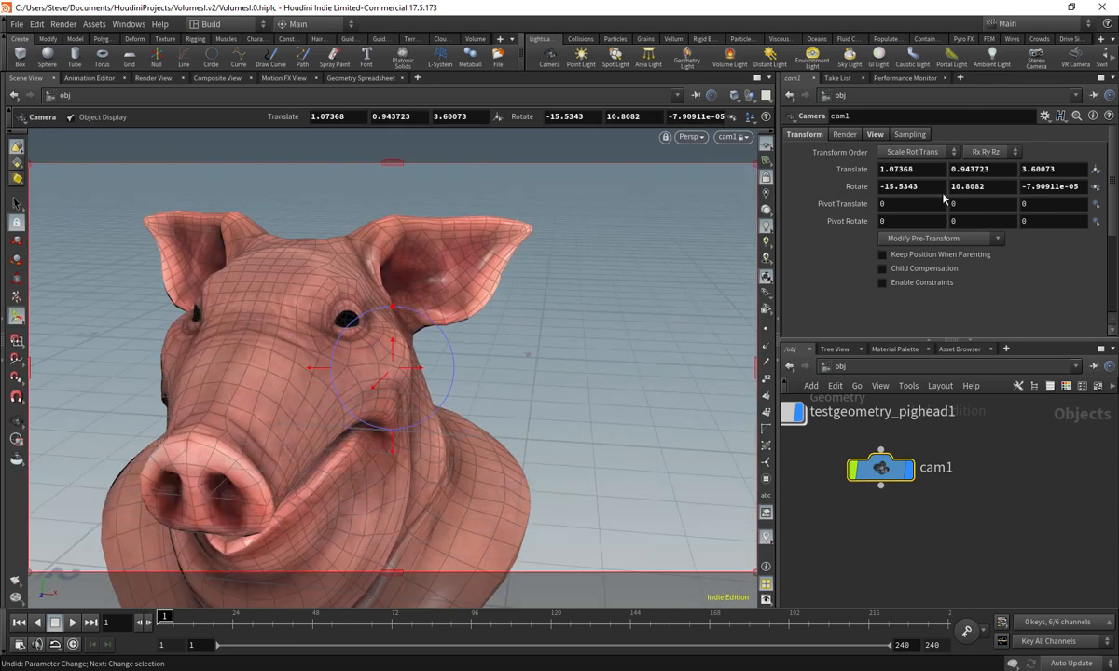
pyautogui.keyDown('alt'); pyautogui.moveTo(536, 392); pyautogui.dragTo(612, 309); pyautogui.keyUp('alt')
pyautogui.keyDown('alt'); pyautogui.moveTo(612, 309); pyautogui.dragTo(552, 325, button='right'); pyautogui.keyUp('alt')
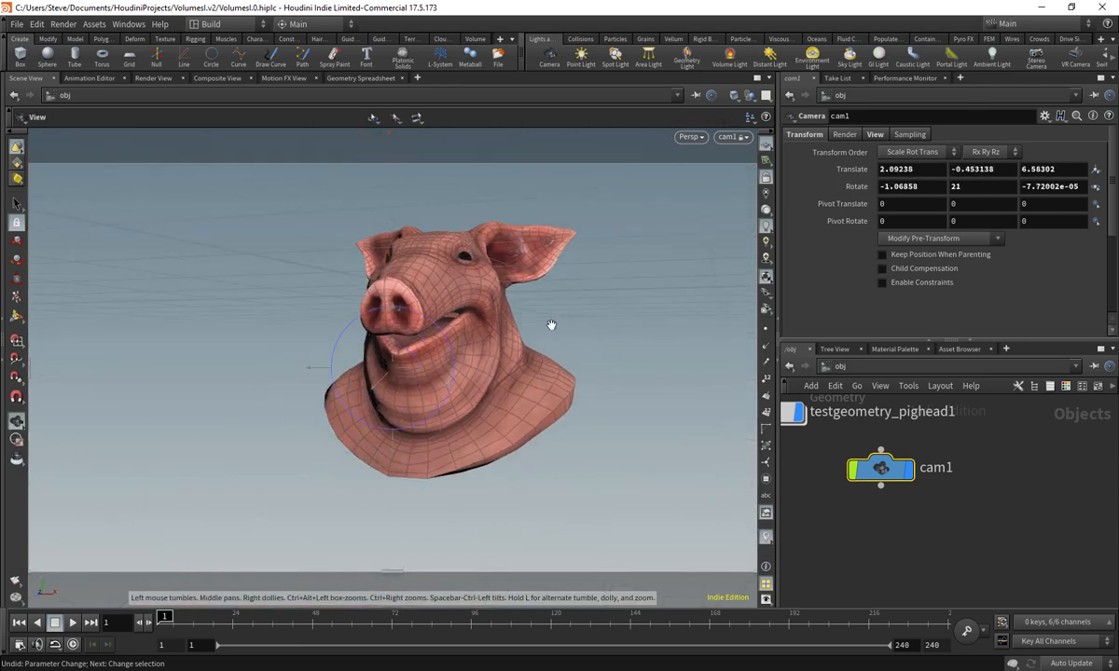
# - Reframe the whole pig head in a three-quarter view through cam1 and unlock the camera from the view
pyautogui.keyDown('alt'); pyautogui.moveTo(552, 324); pyautogui.dragTo(533, 360); pyautogui.keyUp('alt')
pyautogui.keyDown('alt'); pyautogui.moveTo(532, 360); pyautogui.dragTo(574, 325, button='right'); pyautogui.keyUp('alt')
pyautogui.keyDown('alt'); pyautogui.moveTo(574, 324); pyautogui.dragTo(574, 334); pyautogui.keyUp('alt')
pyautogui.keyDown('alt'); pyautogui.moveTo(583, 343); pyautogui.dragTo(593, 364, button='middle'); pyautogui.keyUp('alt')
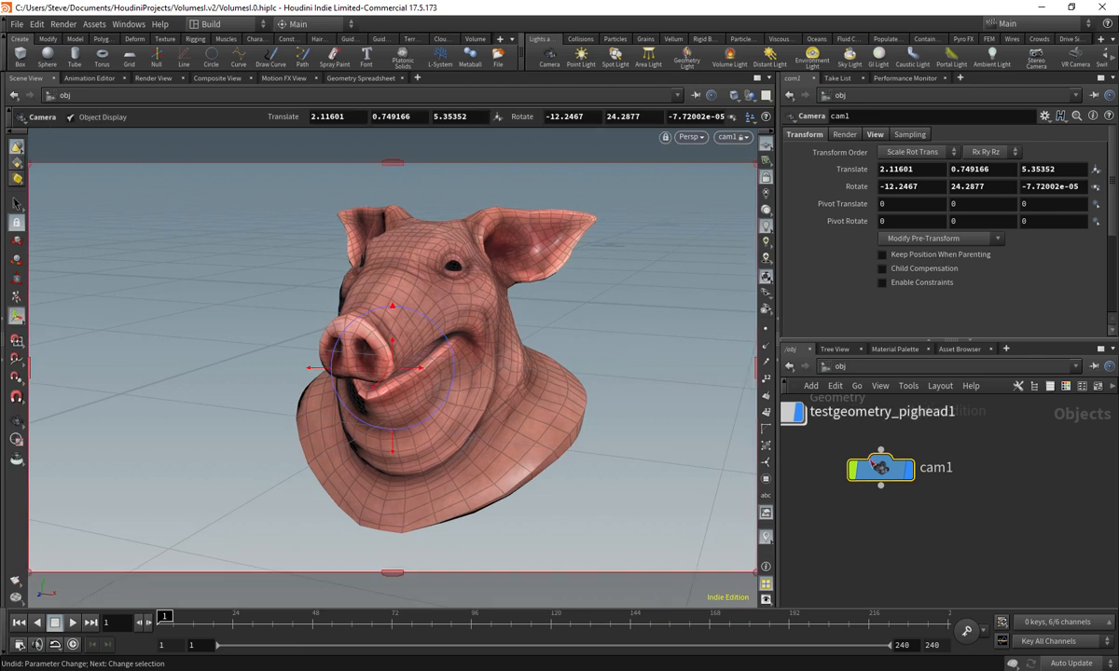
pyautogui.keyDown('alt'); pyautogui.moveTo(553, 341); pyautogui.dragTo(518, 351, button='right'); pyautogui.keyUp('alt')
pyautogui.keyDown('alt'); pyautogui.moveTo(518, 352); pyautogui.dragTo(537, 352, button='middle'); pyautogui.keyUp('alt')
pyautogui.keyDown('alt'); pyautogui.moveTo(537, 351); pyautogui.dragTo(528, 349, button='right'); pyautogui.keyUp('alt')
pyautogui.keyDown('alt'); pyautogui.moveTo(527, 349); pyautogui.dragTo(535, 358, button='middle'); pyautogui.keyUp('alt')
pyautogui.click(766, 178)
# - Examine cam1 and the pig head from outside the camera, and return to looking through cam1
pyautogui.keyDown('alt'); pyautogui.moveTo(709, 267); pyautogui.dragTo(582, 332, button='right'); pyautogui.keyUp('alt')
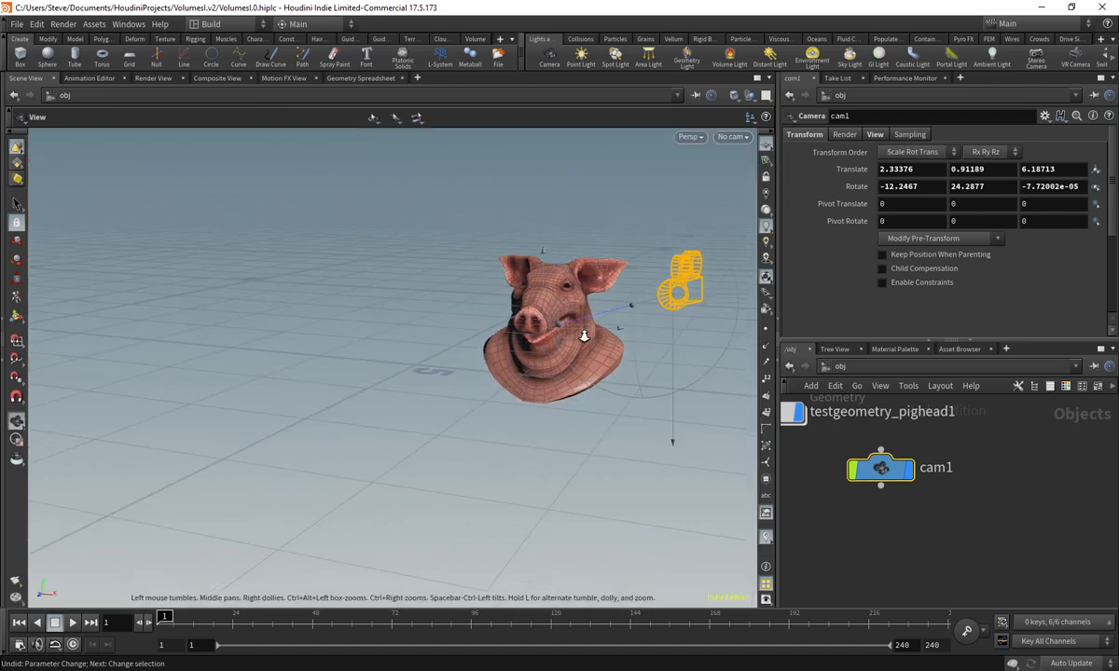
pyautogui.keyDown('alt'); pyautogui.moveTo(582, 332); pyautogui.dragTo(676, 359); pyautogui.keyUp('alt')
pyautogui.keyDown('alt'); pyautogui.moveTo(676, 359); pyautogui.dragTo(571, 377, button='middle'); pyautogui.keyUp('alt')
pyautogui.moveTo(571, 377)
pyautogui.keyDown('alt'); pyautogui.mouseDown()
pyautogui.moveTo(579, 312)
pyautogui.moveTo(552, 387)
pyautogui.mouseUp(); pyautogui.keyUp('alt')
pyautogui.keyDown('alt'); pyautogui.moveTo(552, 387); pyautogui.dragTo(479, 389, button='right'); pyautogui.keyUp('alt')
pyautogui.keyDown('alt'); pyautogui.moveTo(579, 375); pyautogui.dragTo(617, 320, button='right'); pyautogui.keyUp('alt')
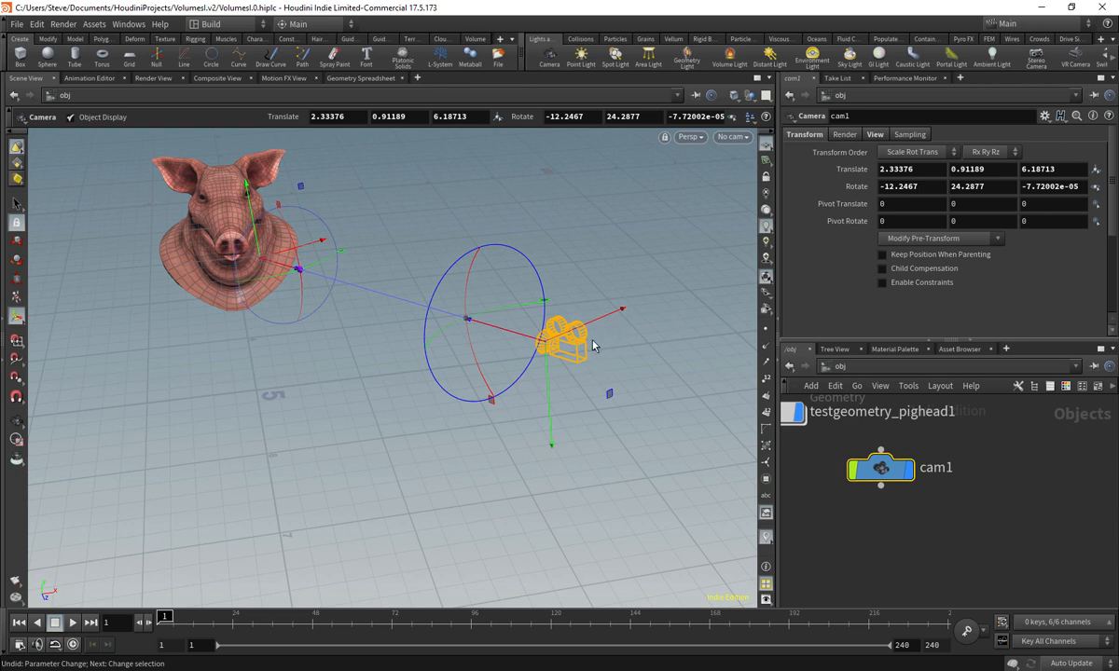
pyautogui.click(732, 137)
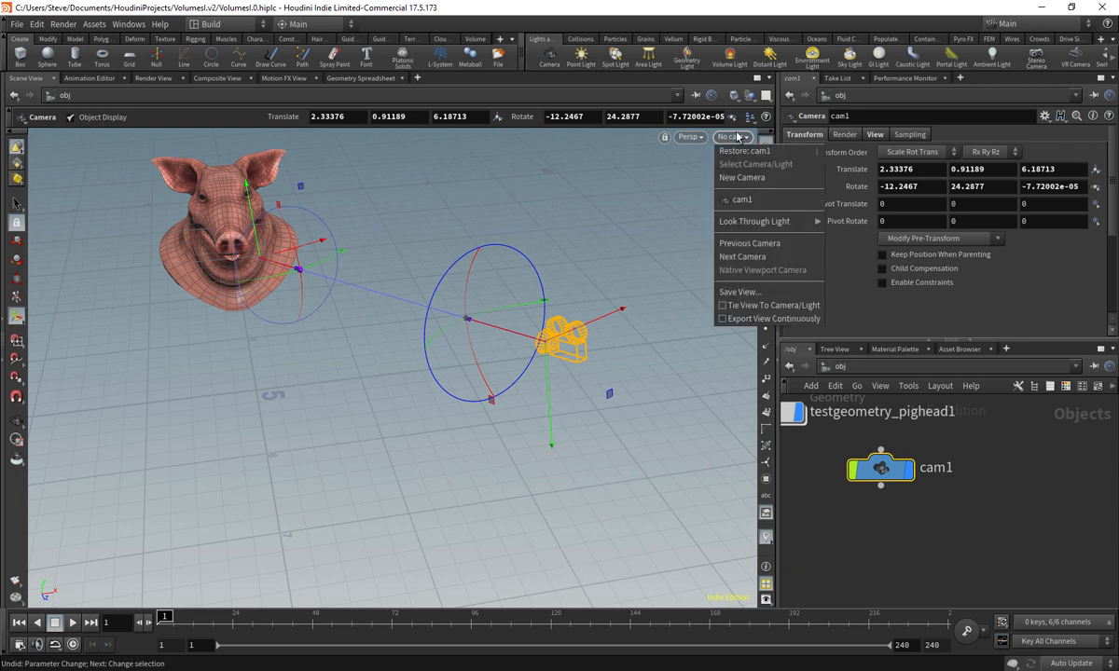
pyautogui.click(741, 200)
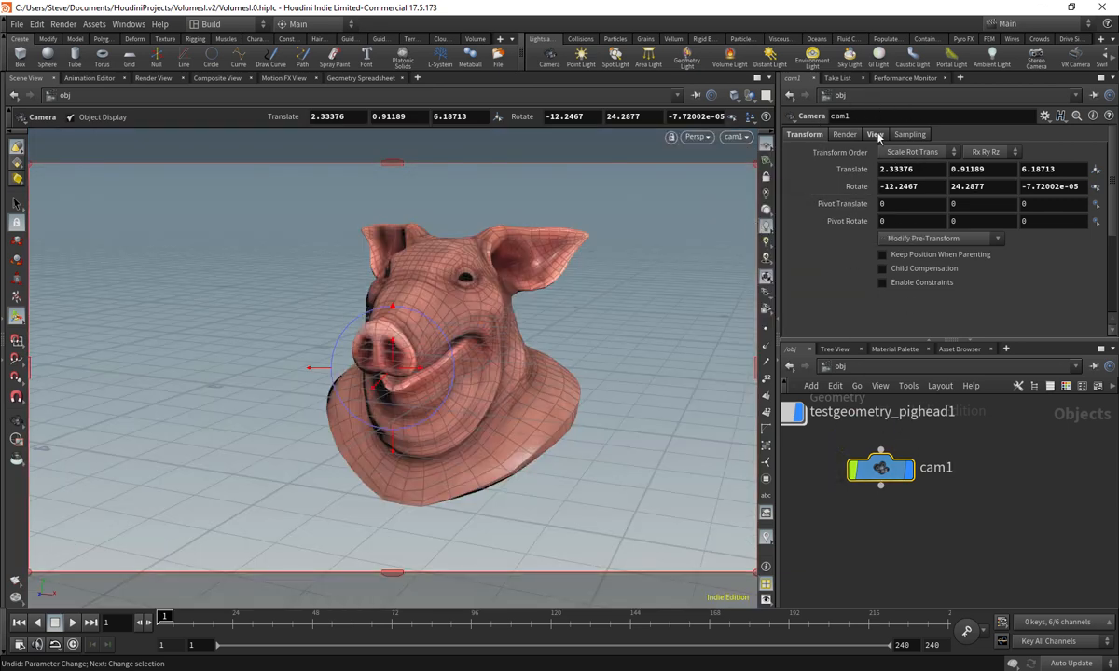
# - Shift cam1 sideways through the locked view to centre the pig head in frame, and save the scene
pyautogui.click(766, 177)
pyautogui.keyDown('alt'); pyautogui.moveTo(625, 287); pyautogui.dragTo(601, 285, button='middle'); pyautogui.keyUp('alt')
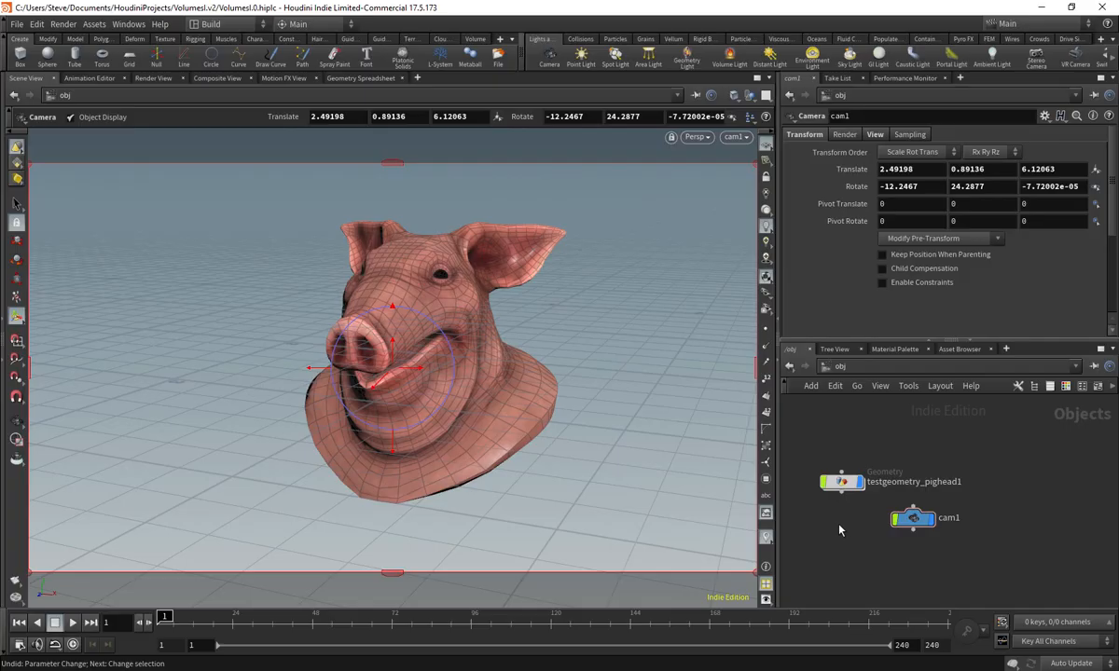
pyautogui.hotkey('ctrl', 's')
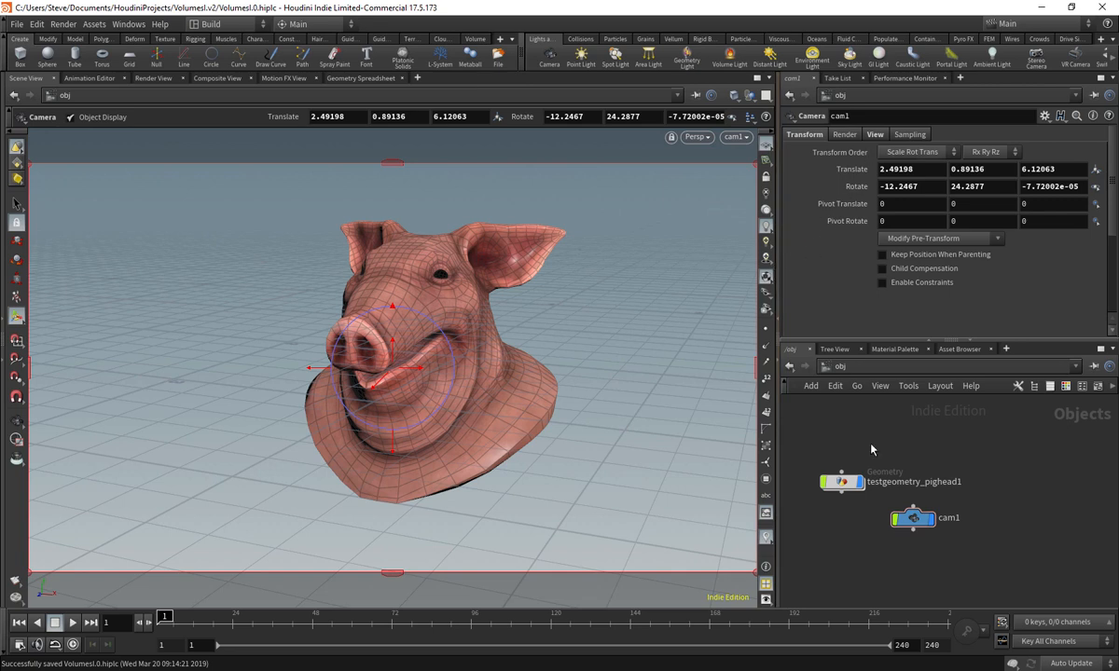
# - Select cam1, narrow the viewport to widen the parameter and network panes, and split the parameter pane side by side
pyautogui.click(839, 482)
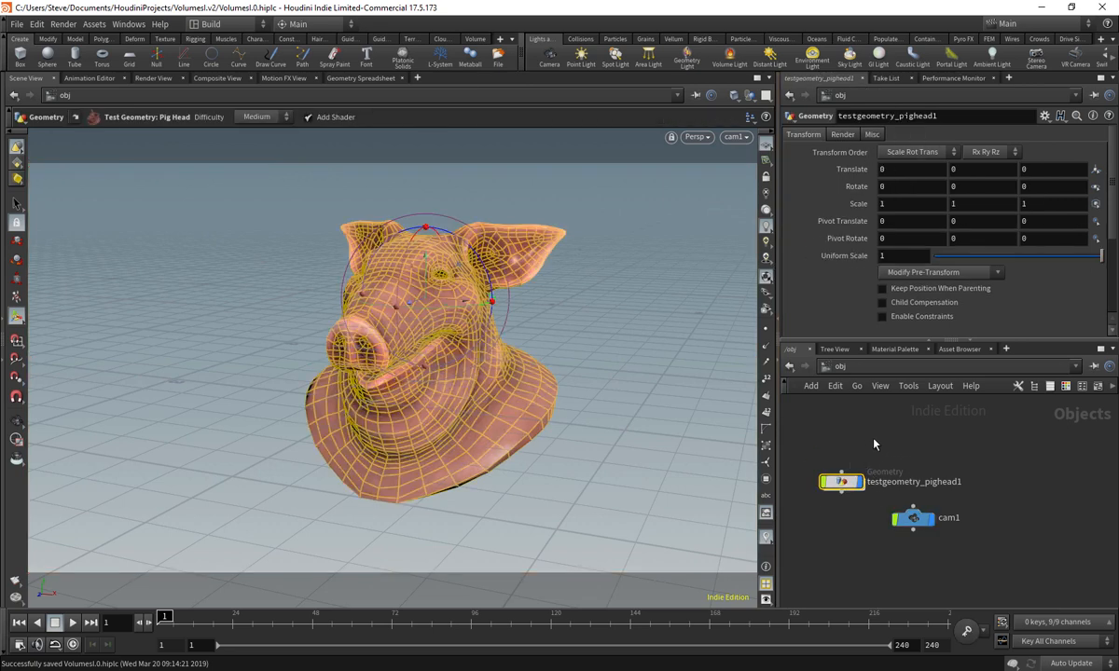
pyautogui.click(912, 517)
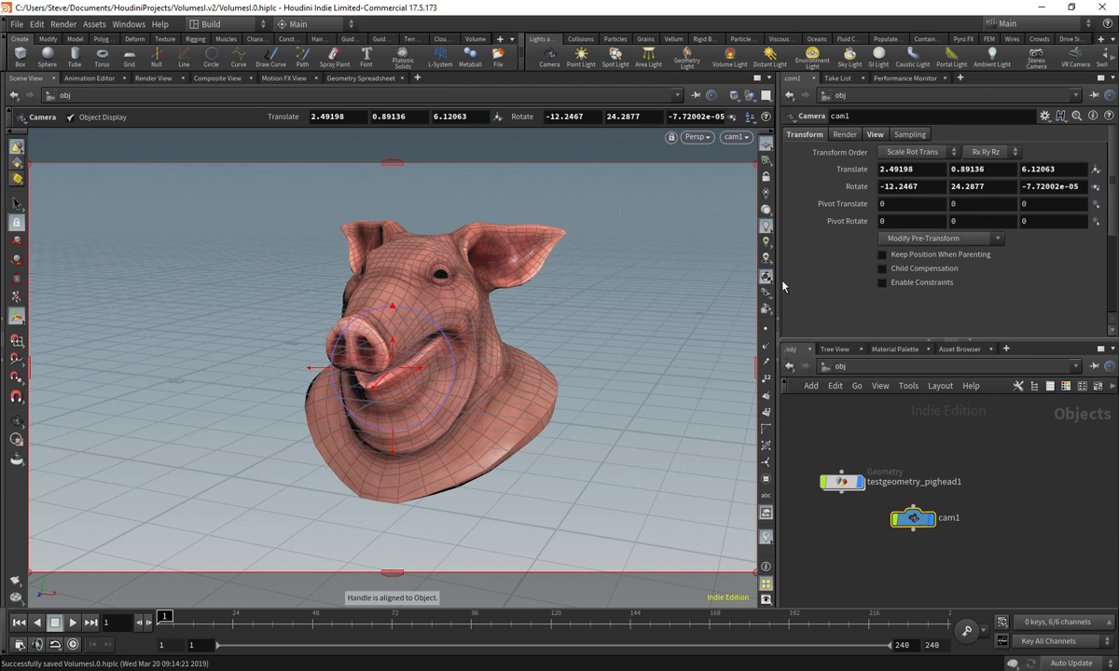
pyautogui.moveTo(779, 273); pyautogui.dragTo(602, 273)
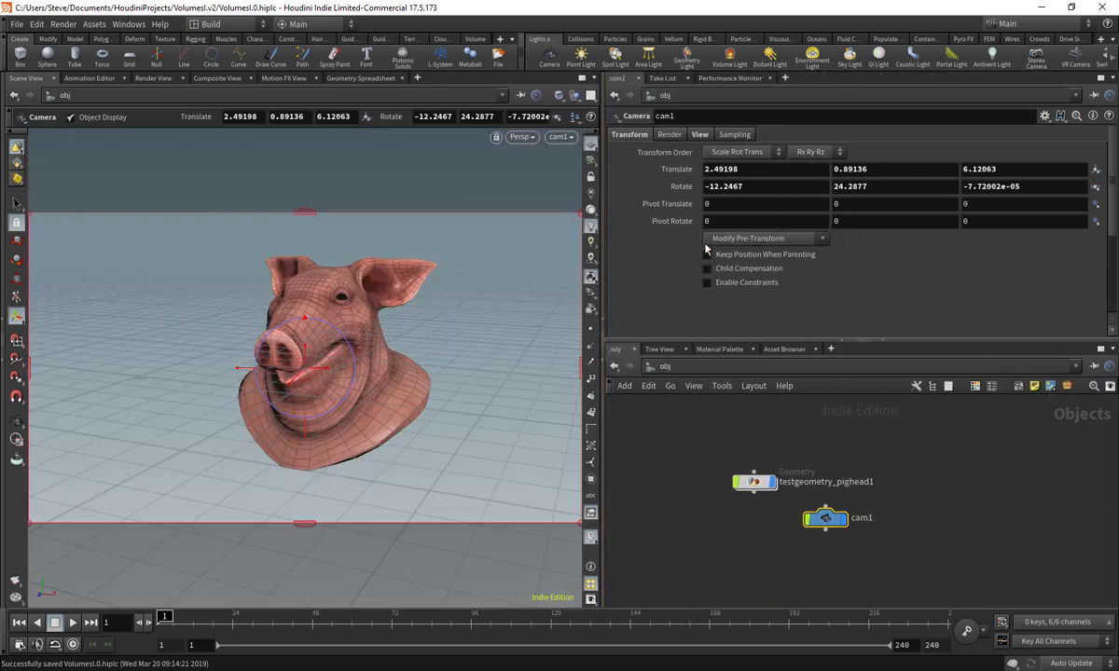
pyautogui.click(1112, 80)
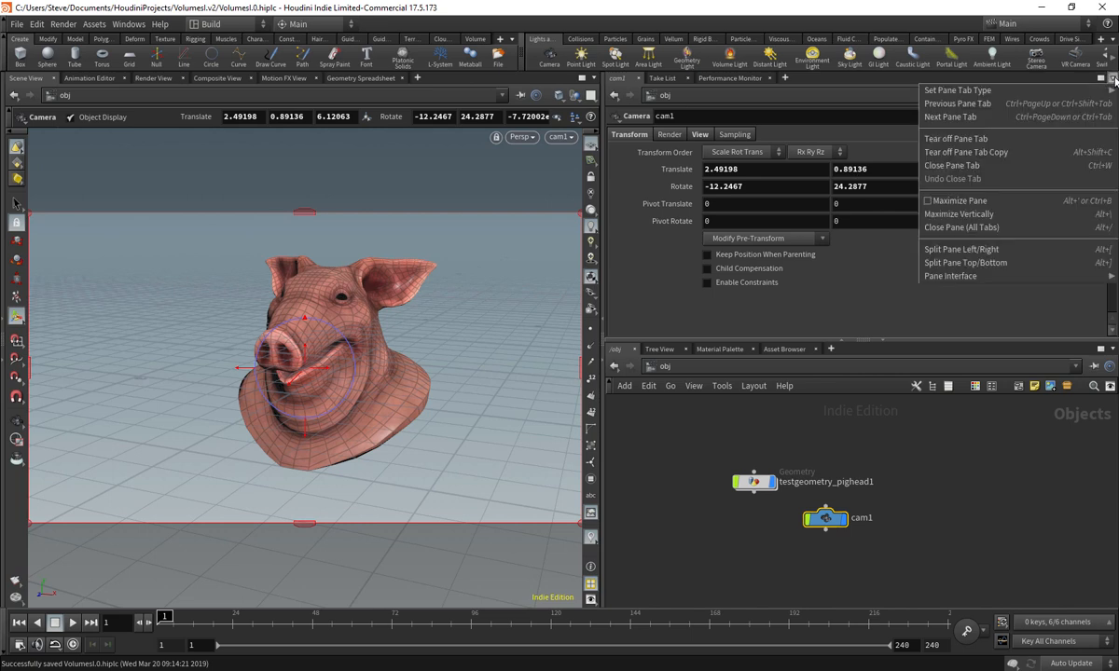
pyautogui.click(1041, 249)
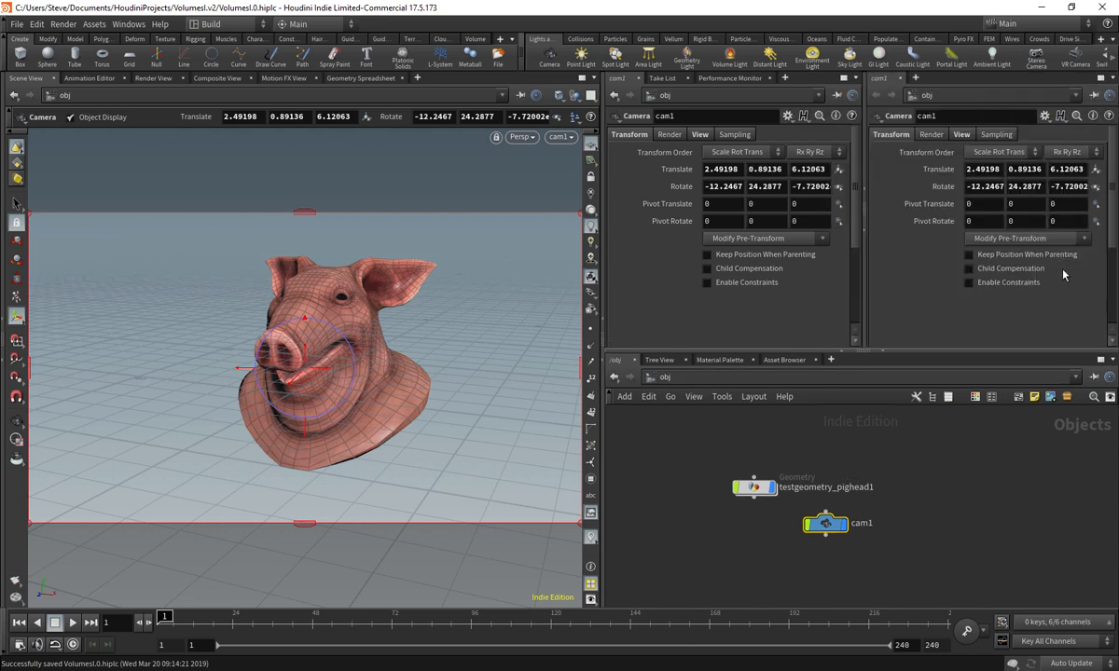
# - Split the network editor side by side, bring both nodes into view in the original editor, and clear the selection
pyautogui.click(1111, 360)
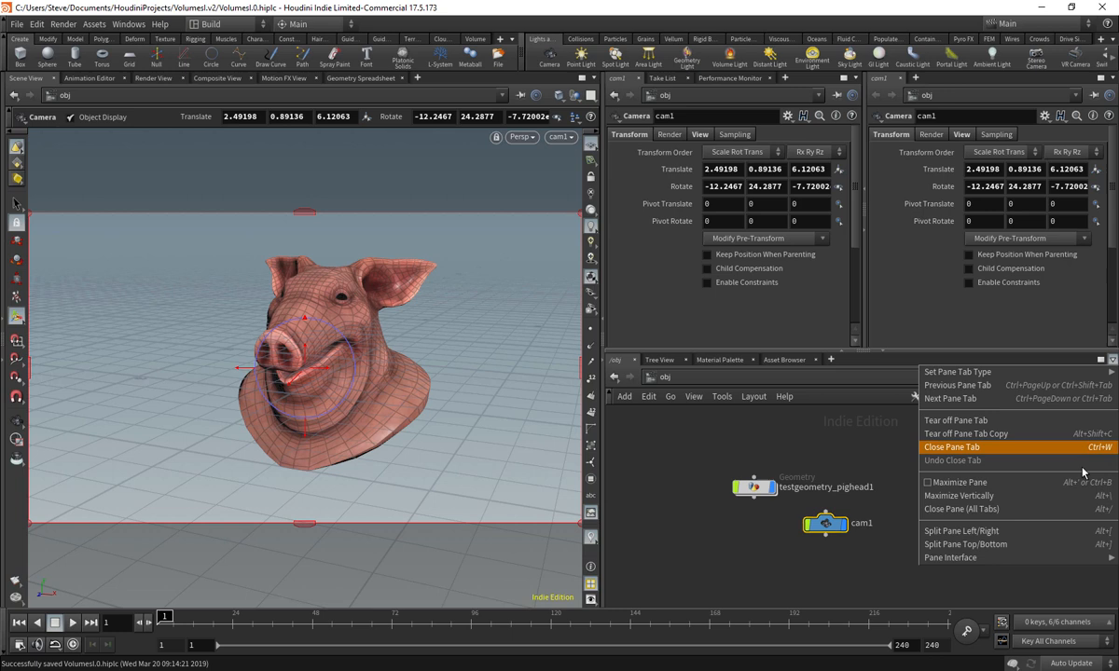
pyautogui.click(1052, 531)
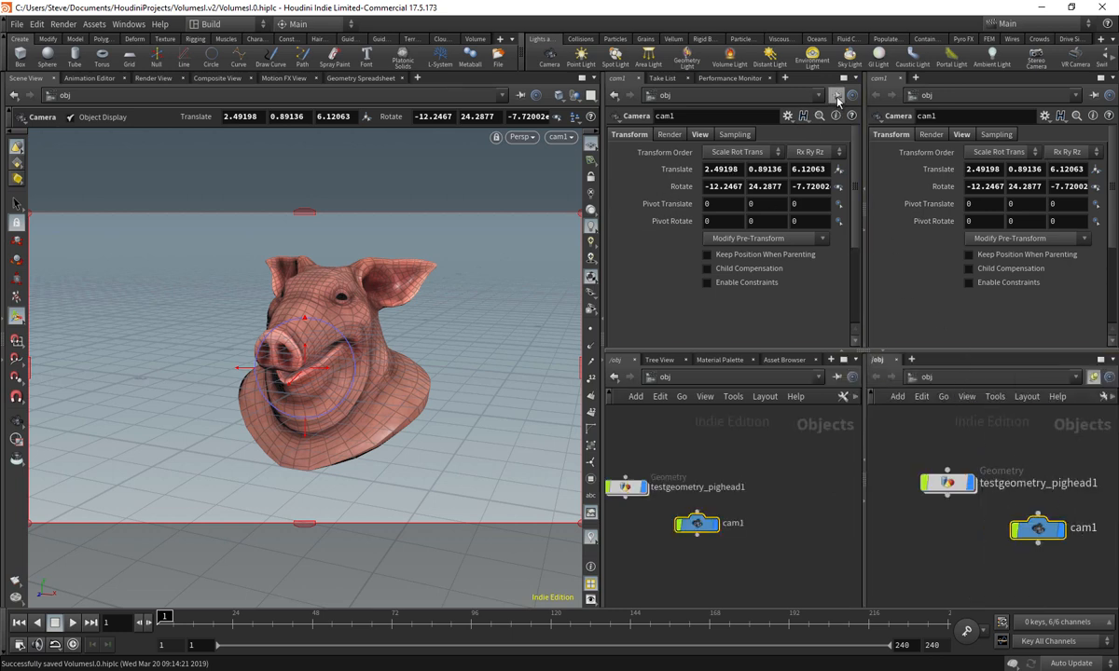
pyautogui.moveTo(691, 540); pyautogui.dragTo(750, 541, button='middle')
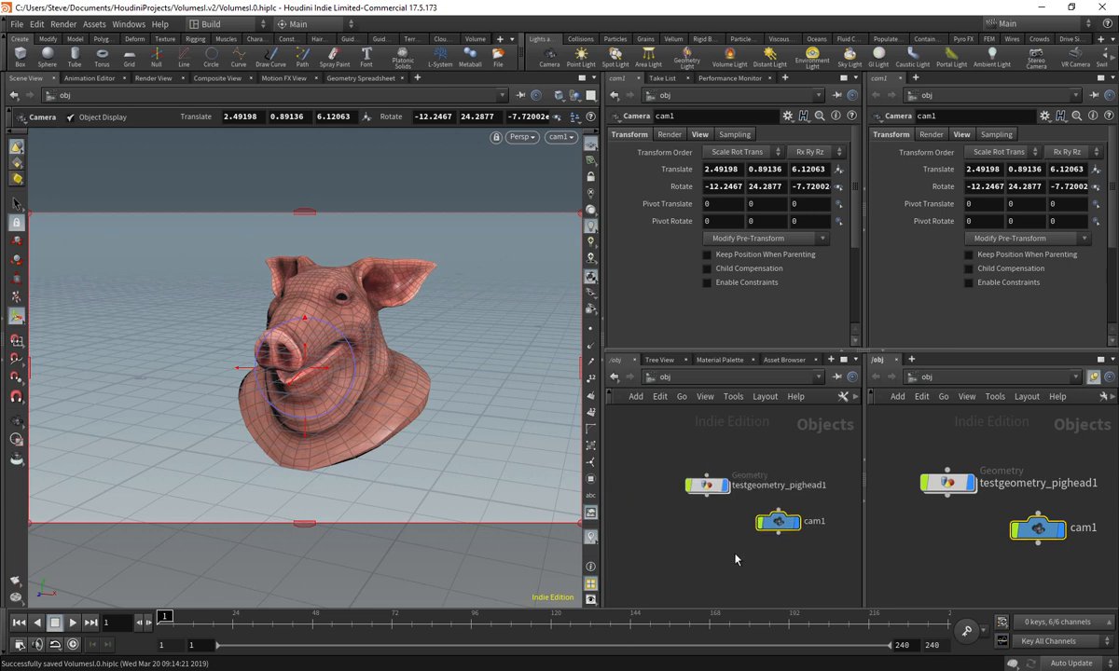
pyautogui.click(700, 487)
pyautogui.moveTo(700, 461); pyautogui.dragTo(685, 567)
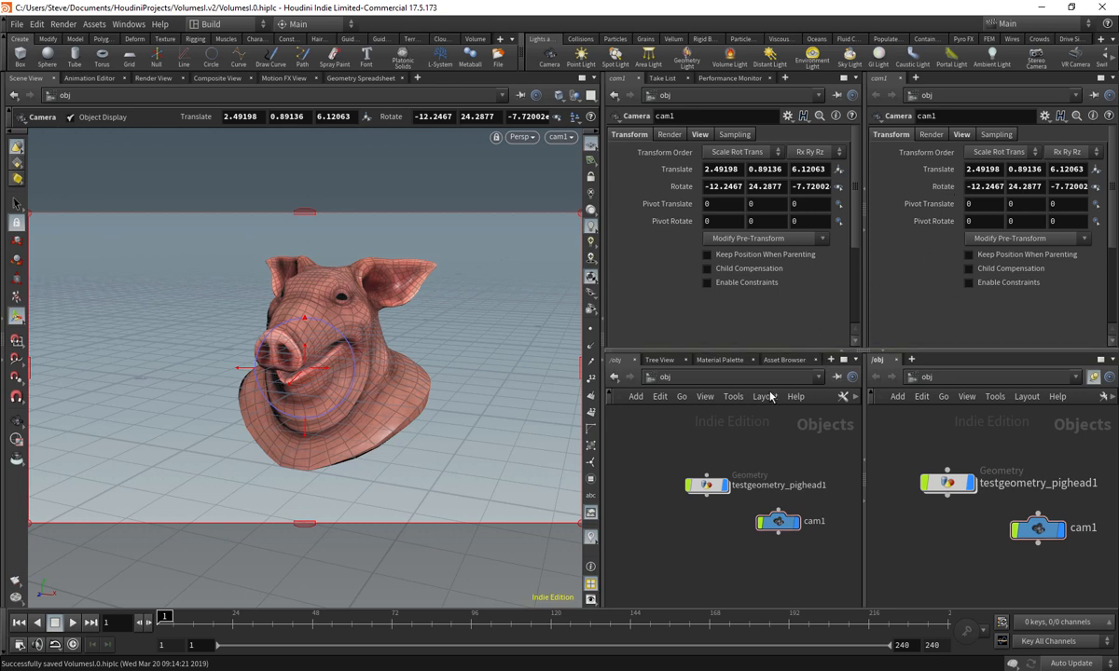
# - Compare which panes follow by entering the pig head network in the second editor and returning the original editor to the object level
pyautogui.doubleClick(951, 487)
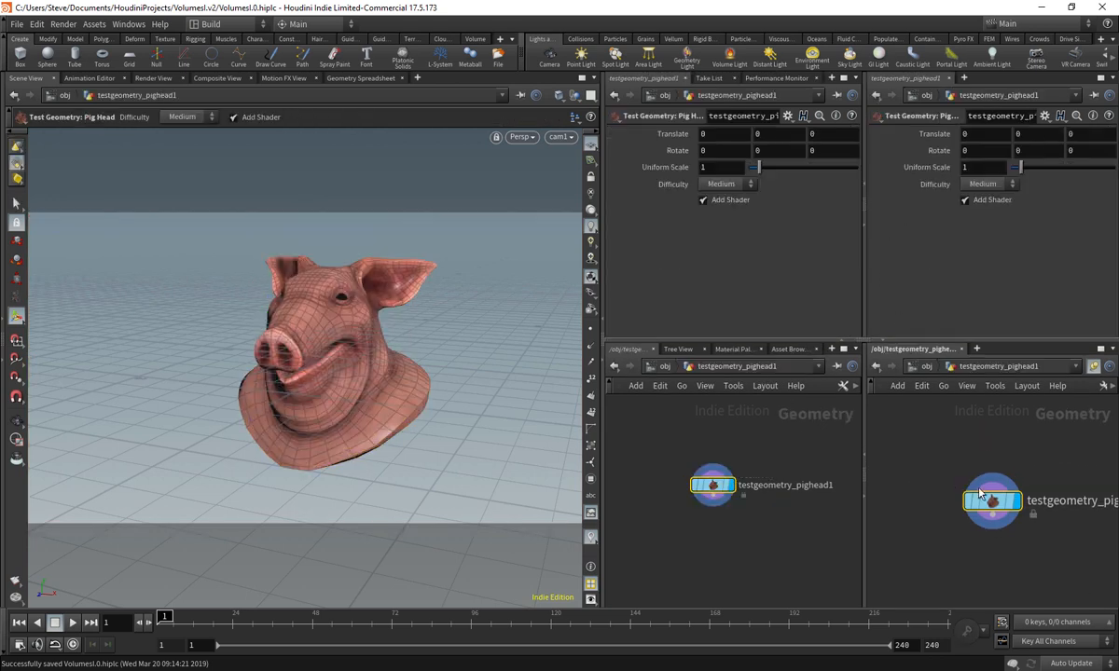
pyautogui.press('u')
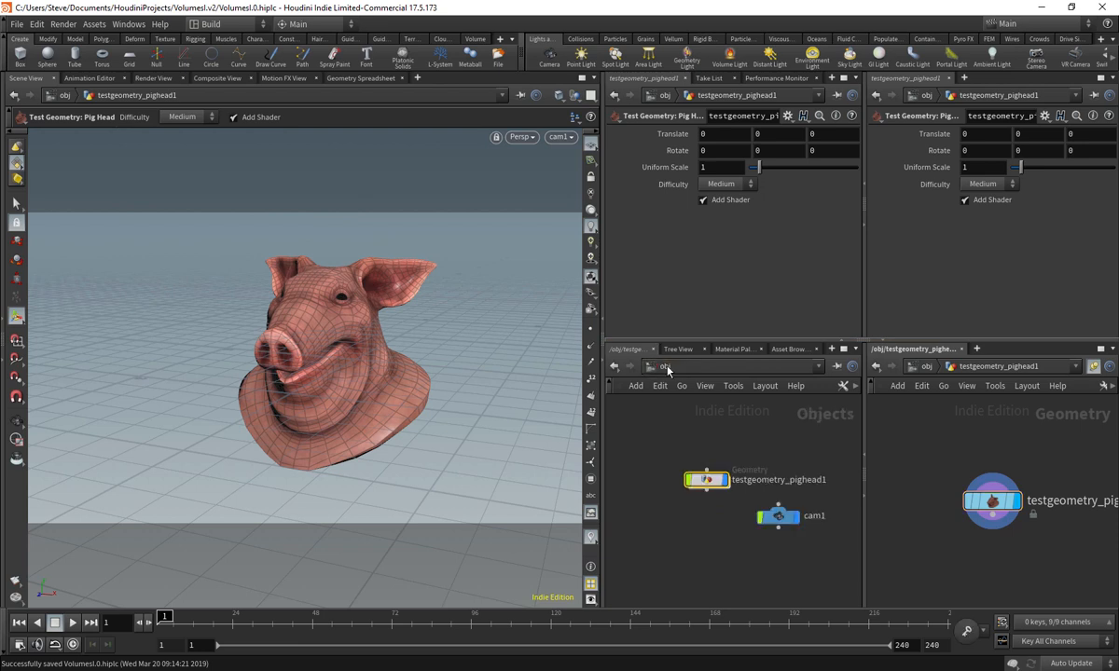
pyautogui.click(706, 494)
pyautogui.press('Escape')
pyautogui.click(722, 527)
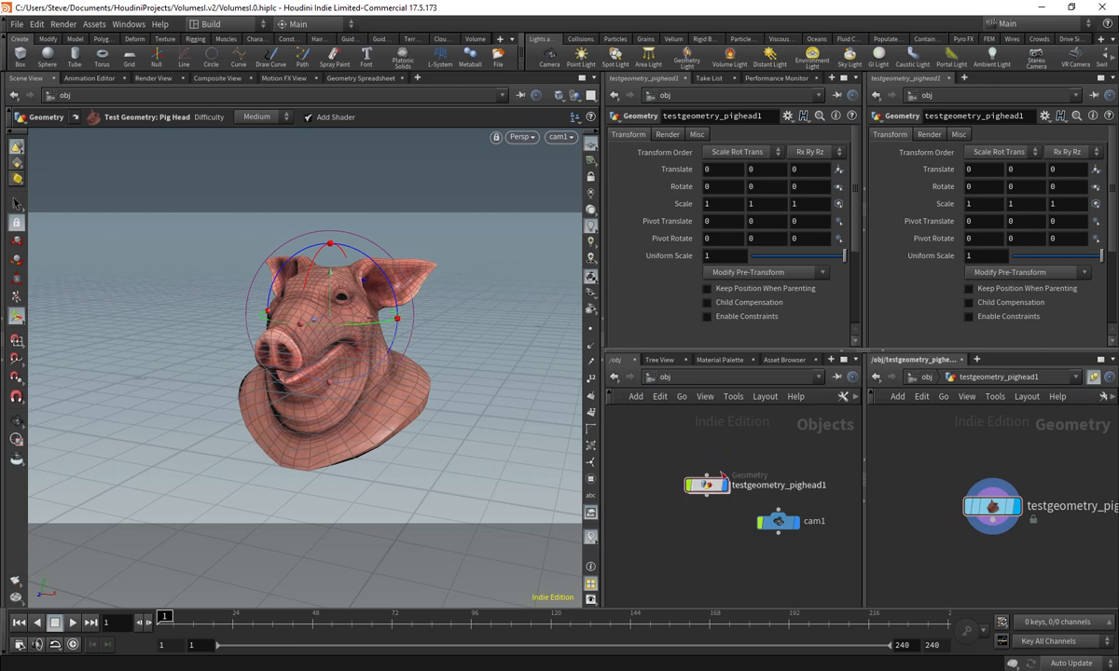
# - Link the original parameter pane and the network editor below it to link group 1
pyautogui.click(836, 96)
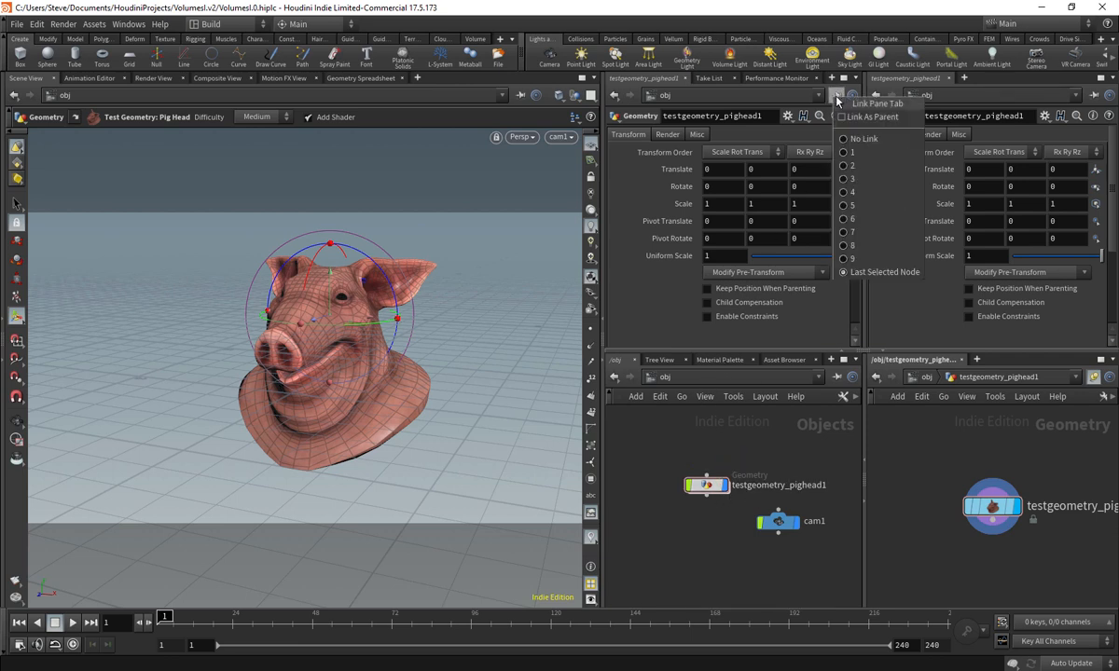
pyautogui.click(852, 152)
pyautogui.click(851, 377)
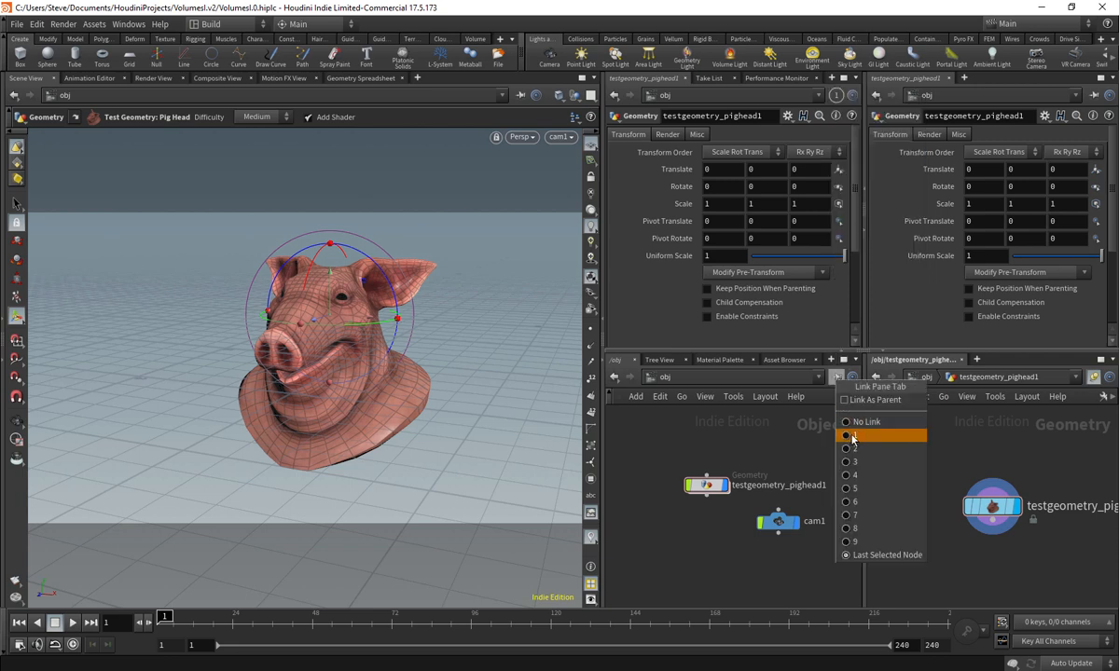
pyautogui.click(852, 429)
# - Link the second parameter pane and the second network editor to link group 2
pyautogui.click(1092, 95)
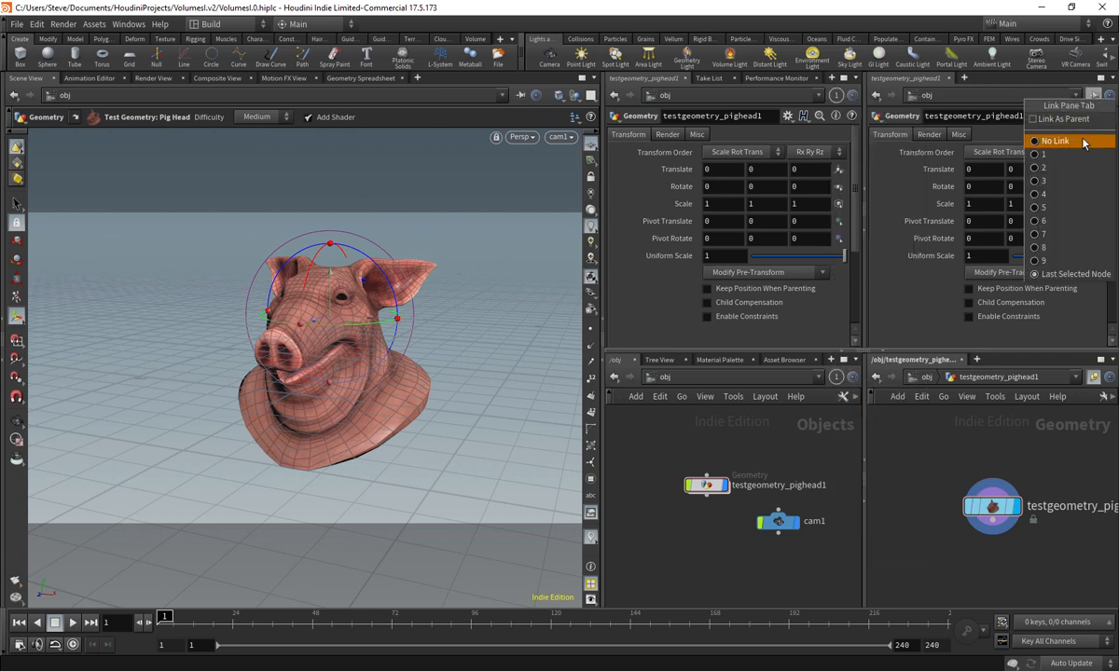
pyautogui.click(1074, 167)
pyautogui.click(1092, 377)
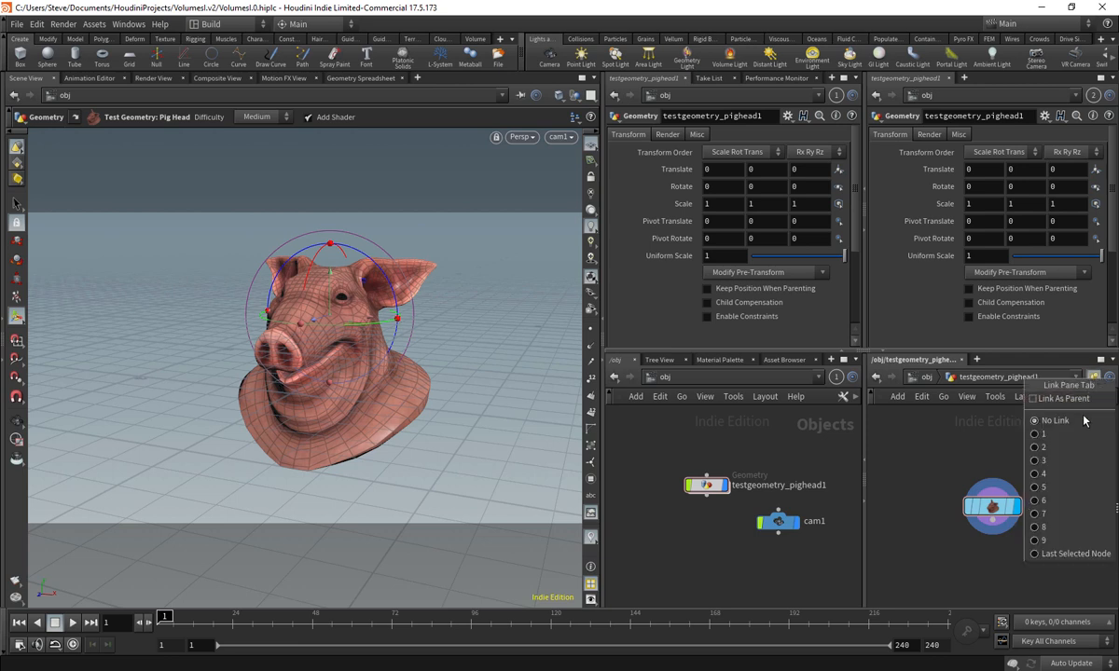
pyautogui.click(1076, 448)
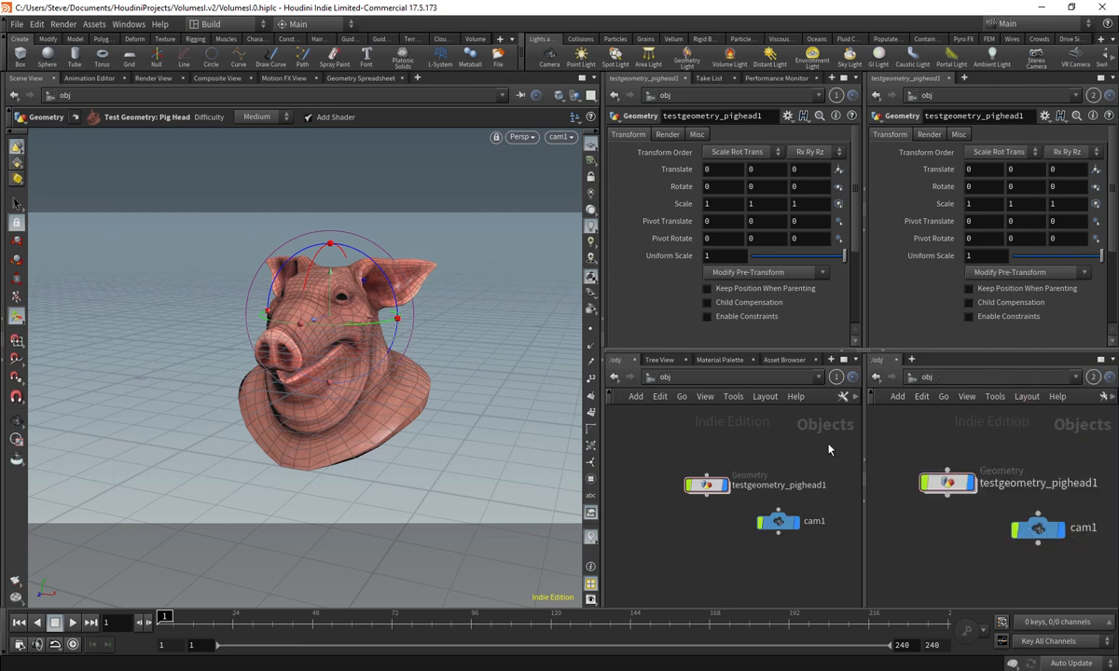
# - Test both linked pairs by selecting cam1 and the pig head in different editors and entering the pig head network in the original one
pyautogui.click(1035, 529)
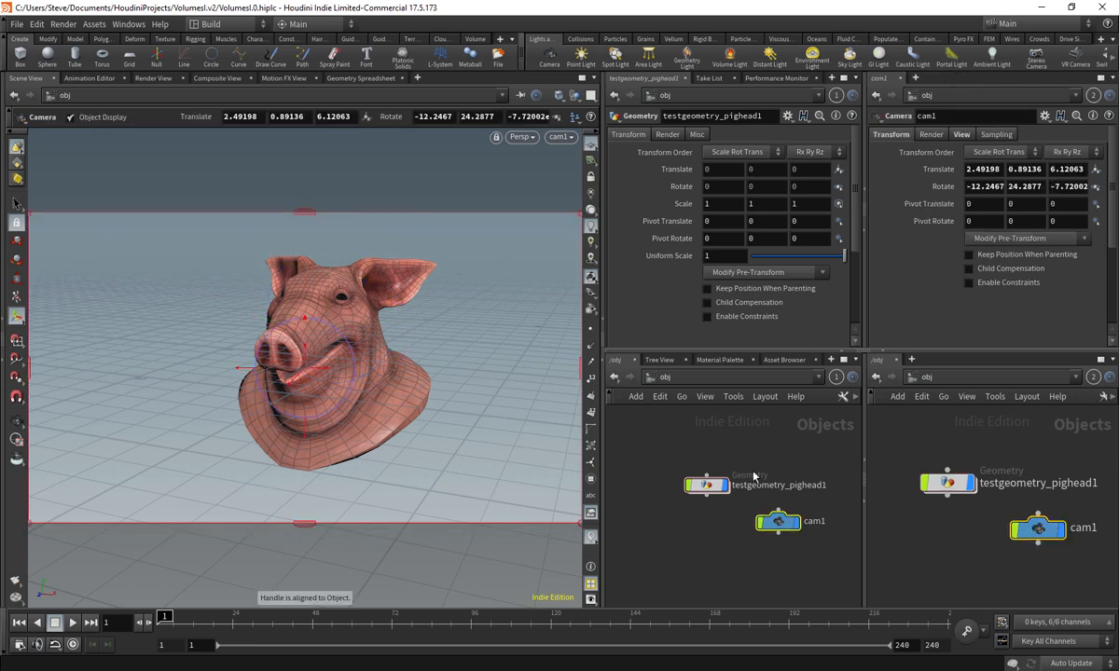
pyautogui.click(706, 485)
pyautogui.click(658, 513)
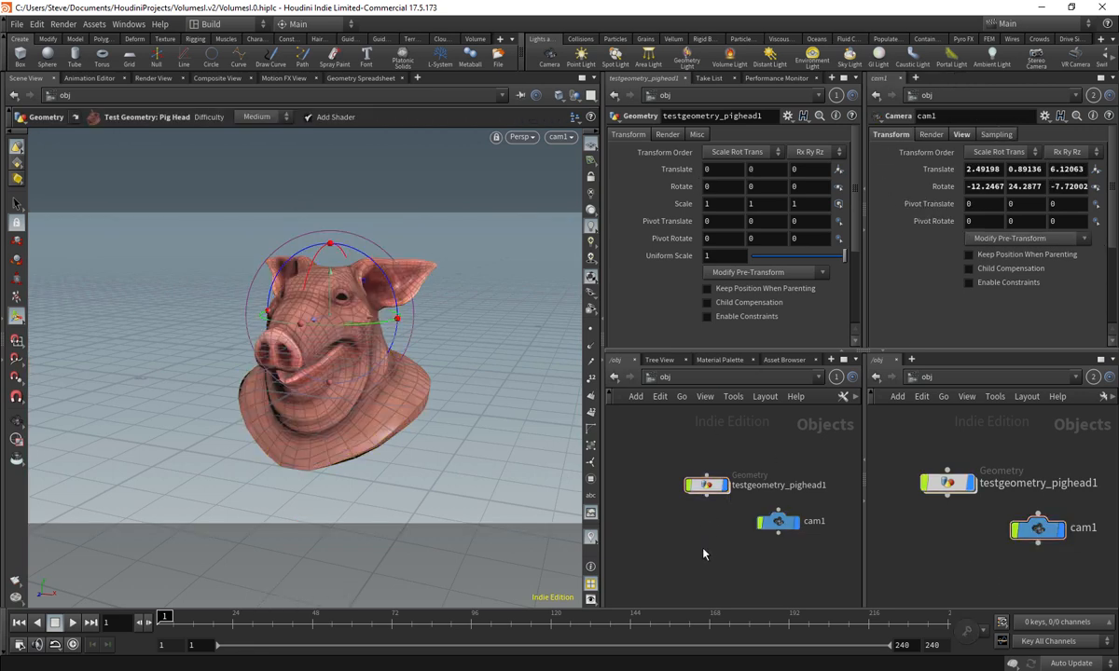
pyautogui.click(710, 490)
pyautogui.doubleClick(708, 489)
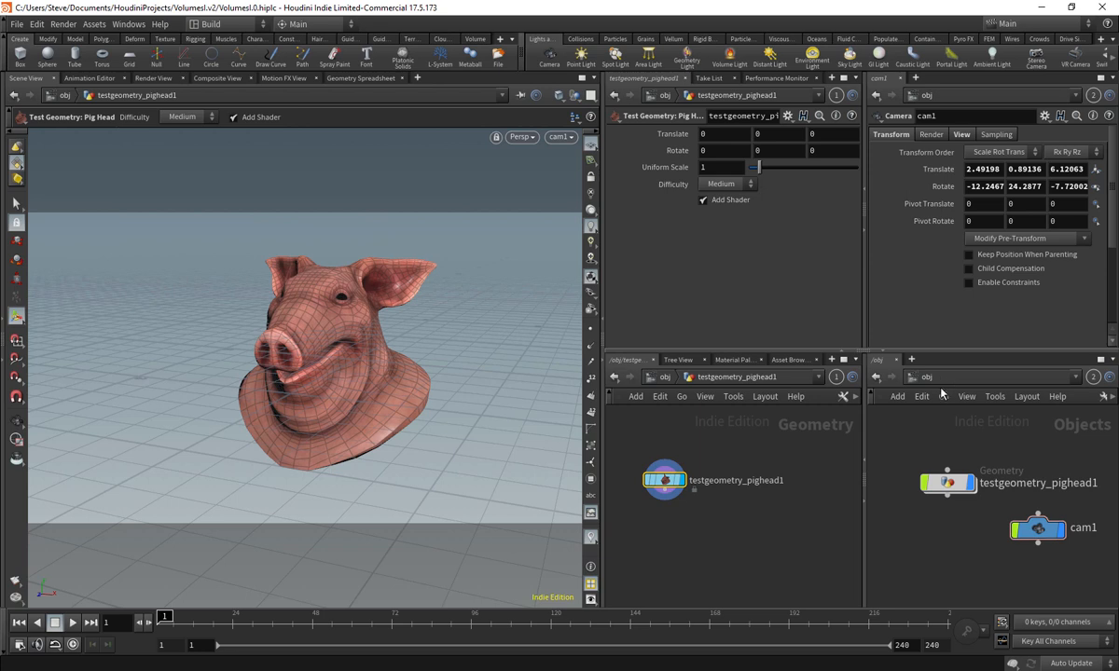
pyautogui.click(947, 483)
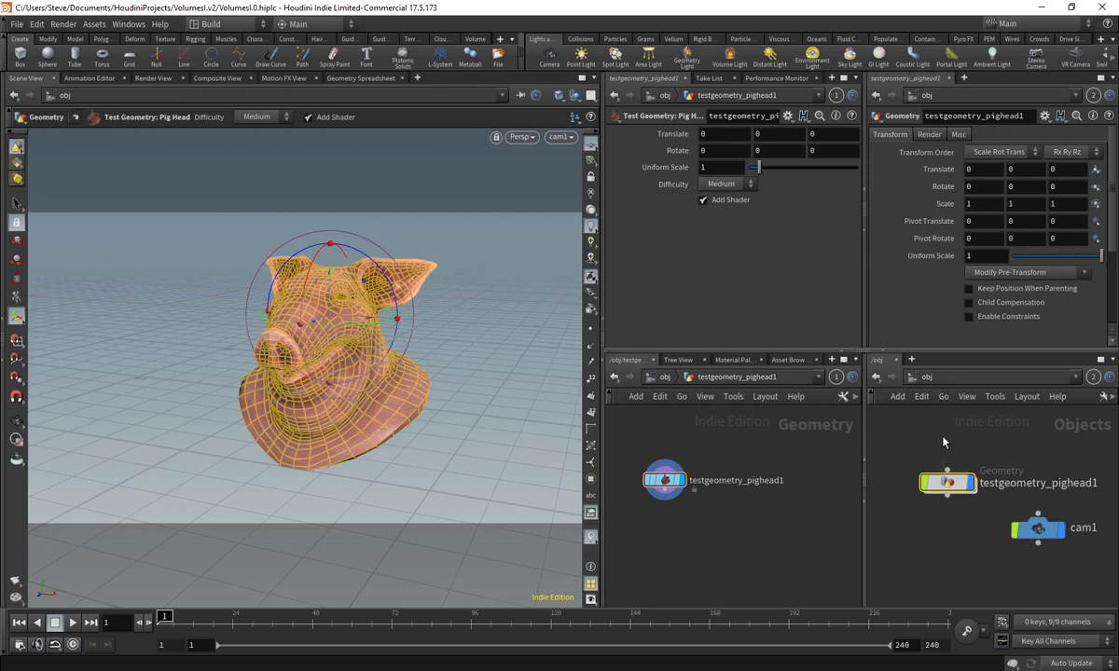
pyautogui.moveTo(717, 440); pyautogui.dragTo(619, 551)
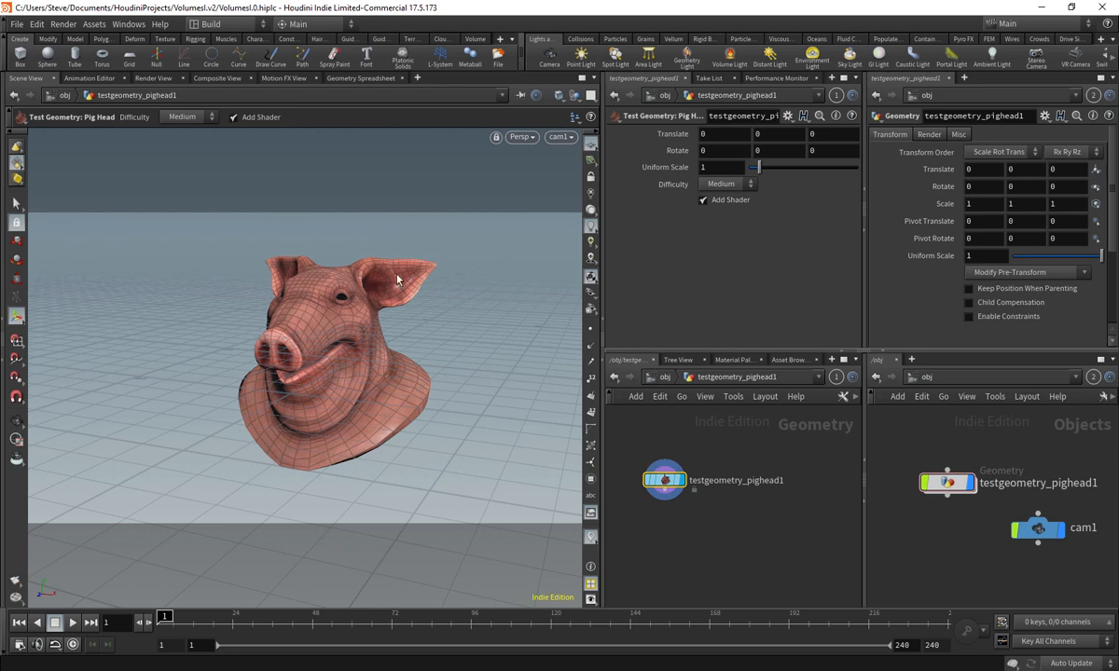
pyautogui.click(520, 96)
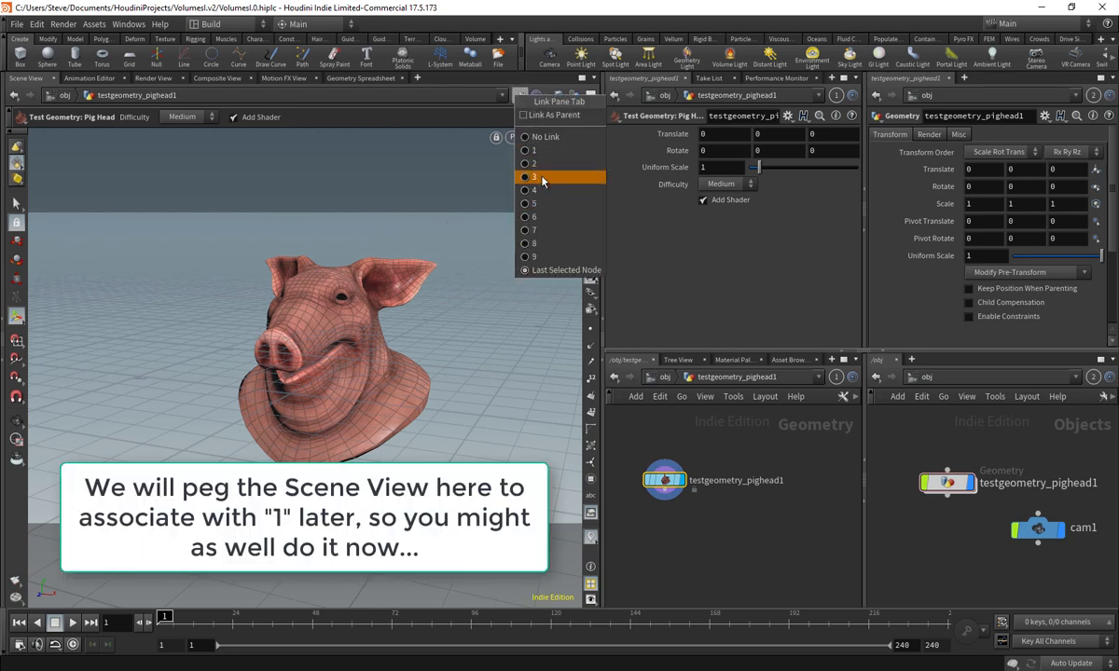
pyautogui.click(438, 43)
pyautogui.click(520, 98)
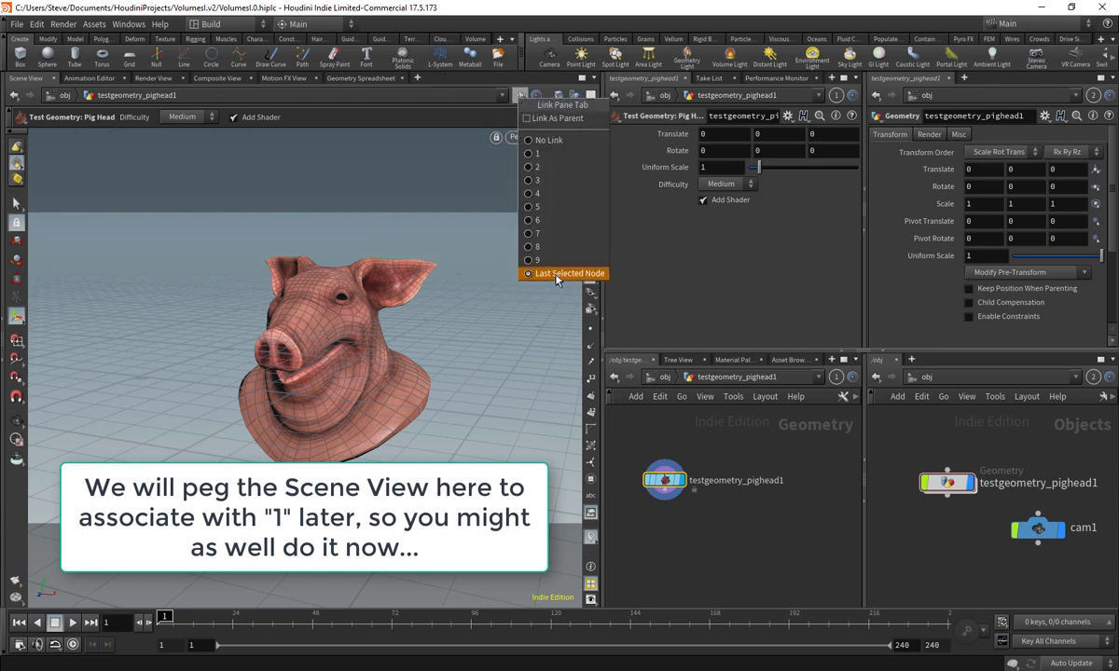
pyautogui.click(518, 207)
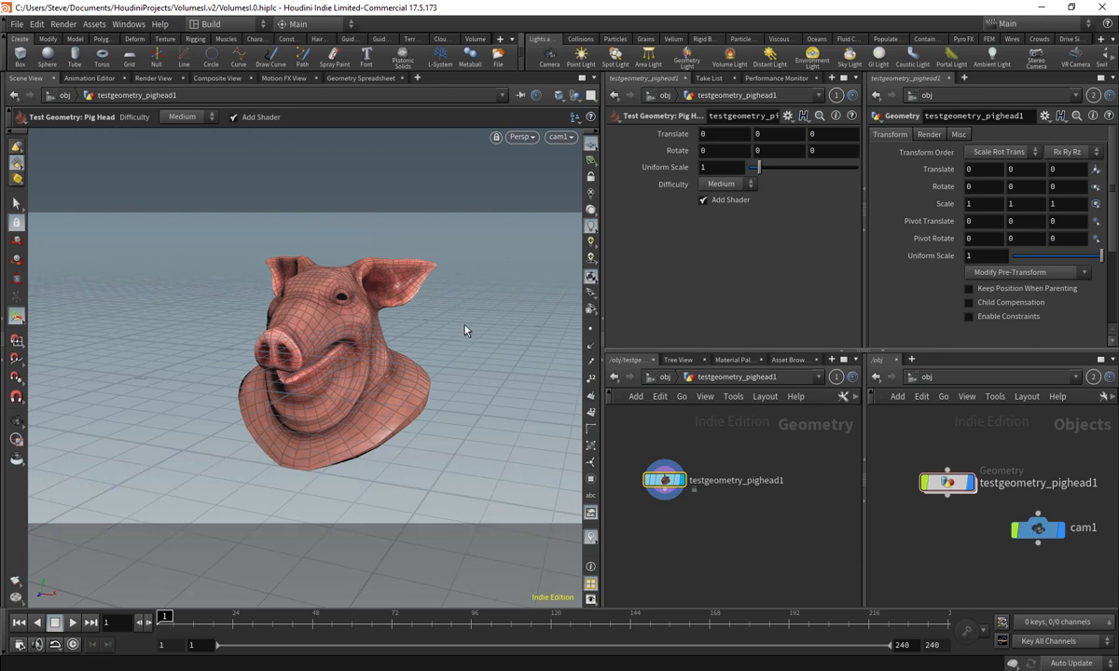
# - Return the original network editor to the object level, save the scene, and lay out the nodes
pyautogui.press('u')
pyautogui.hotkey('ctrl', 's')
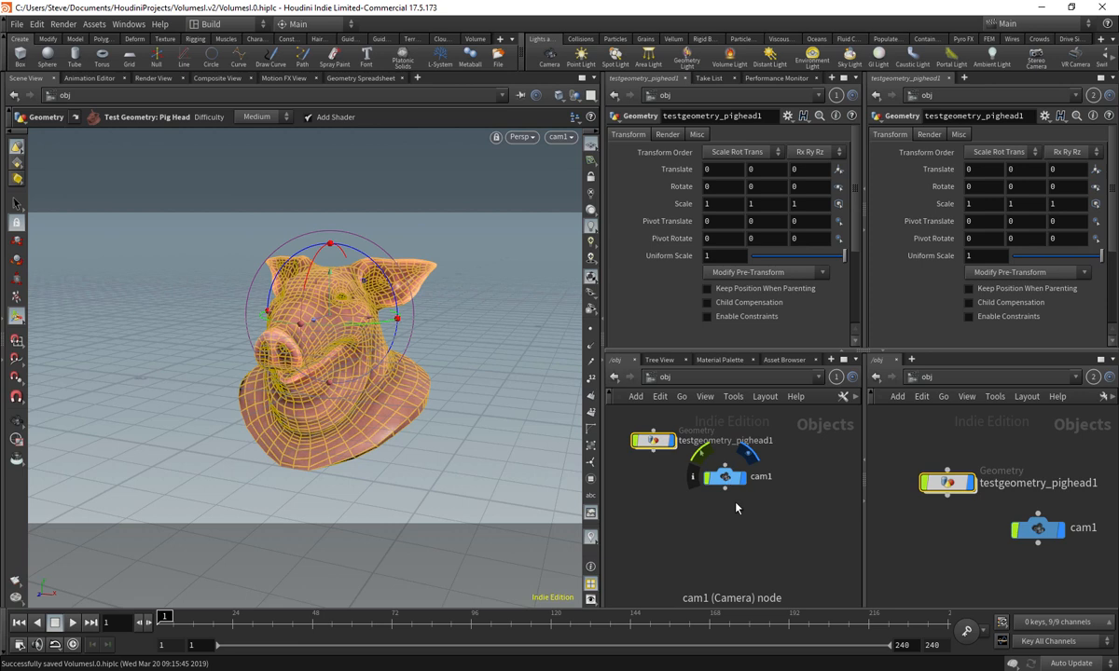
pyautogui.press('l')
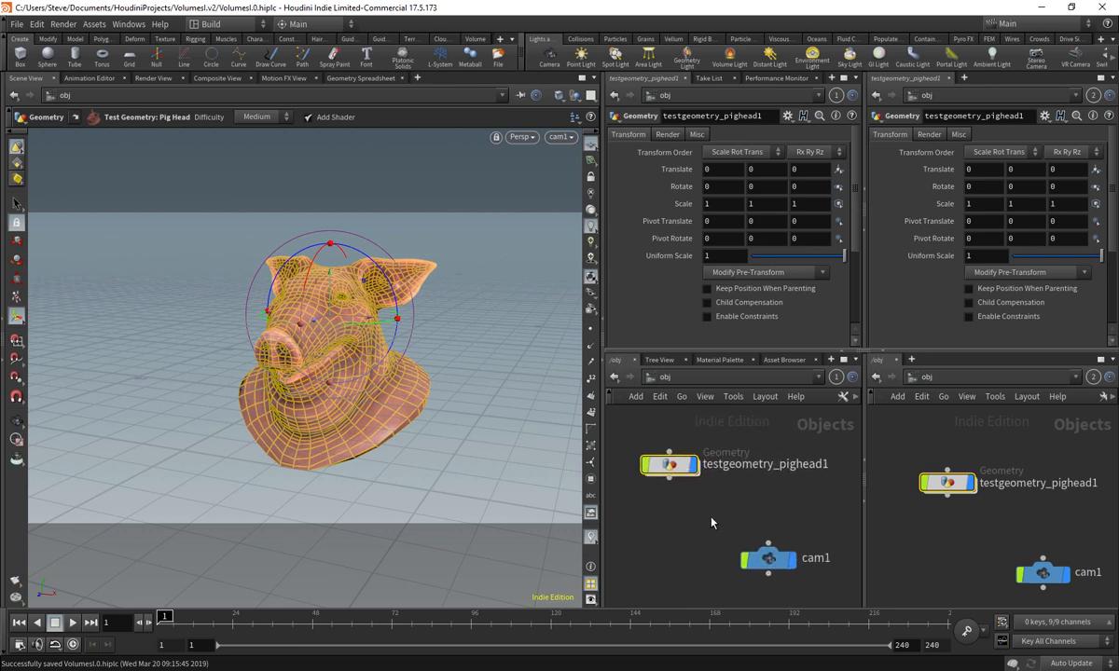
# - Rename the pig head object as source
pyautogui.doubleClick(764, 465)
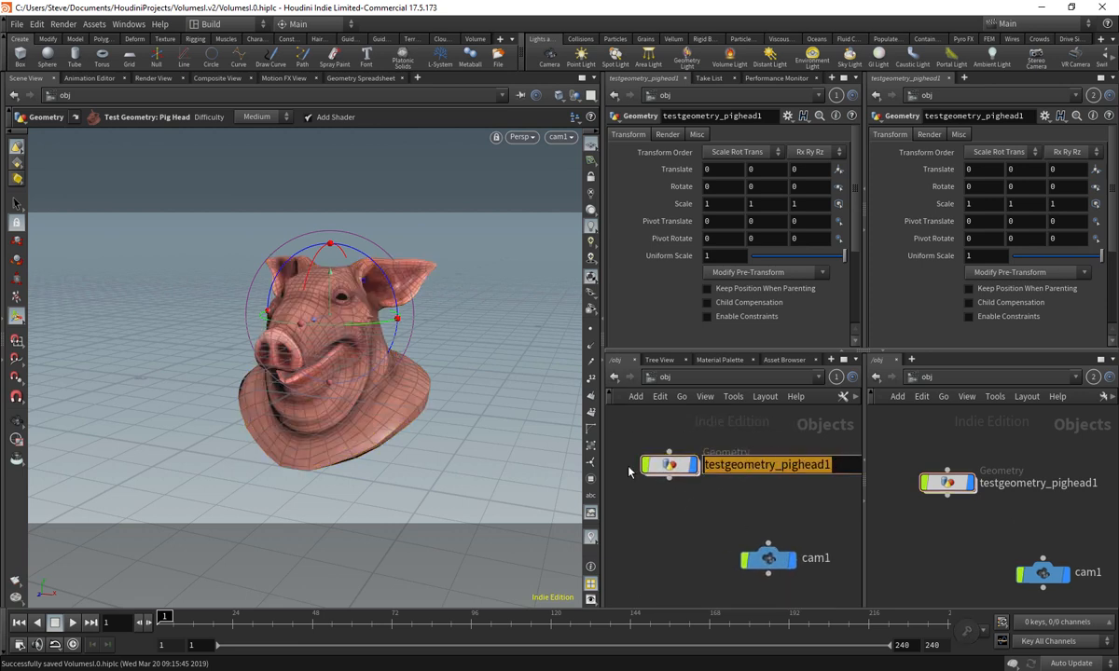
pyautogui.write('source')
pyautogui.press('Return')
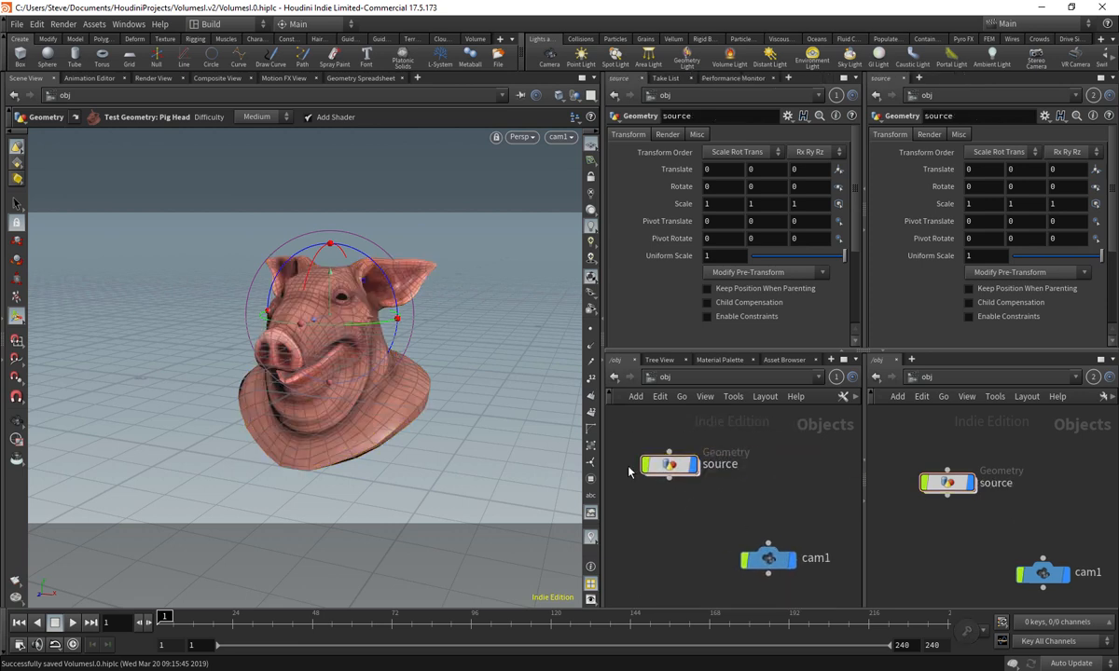
# - Activate the Select tool and move the cam1 node farther below the source node
pyautogui.click(16, 205)
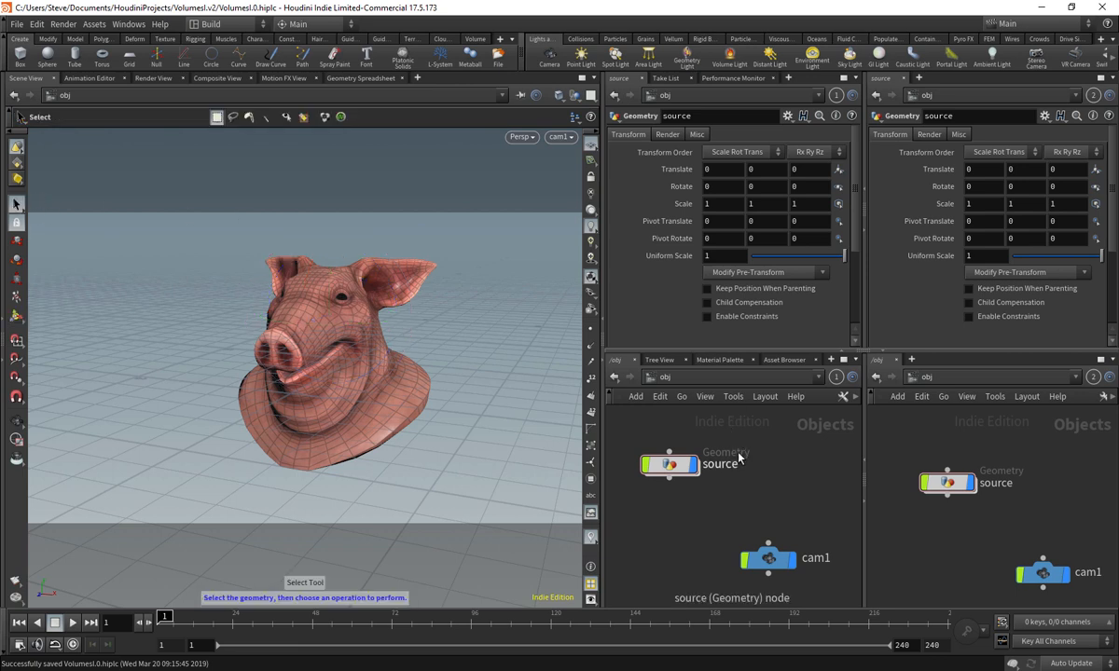
pyautogui.moveTo(729, 487); pyautogui.dragTo(756, 444, button='middle')
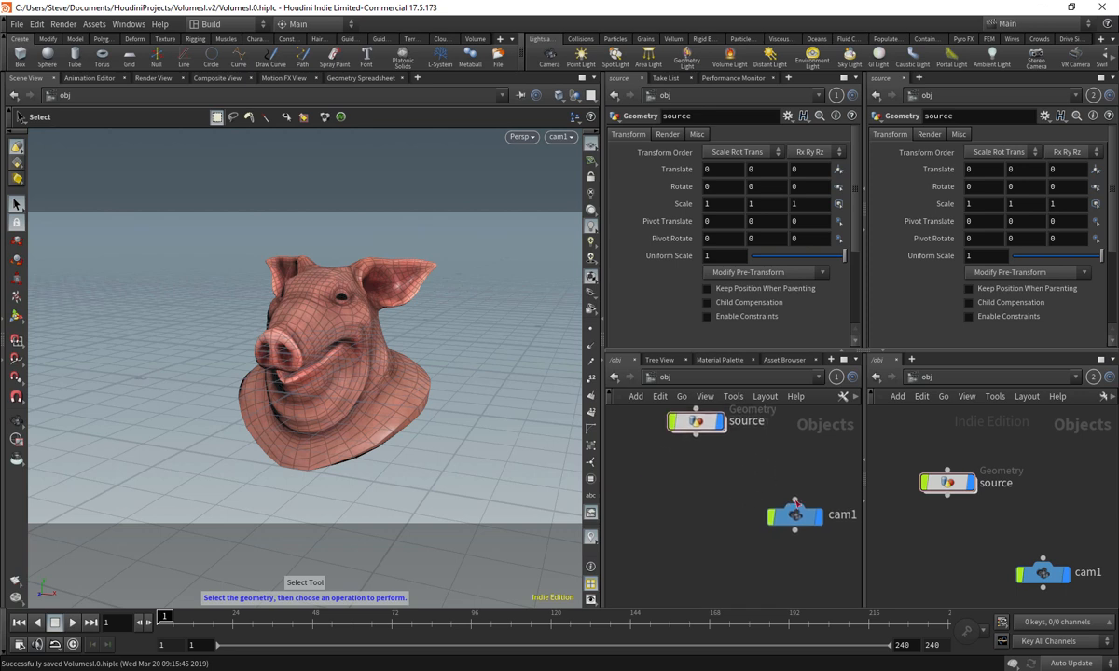
pyautogui.moveTo(792, 515); pyautogui.dragTo(792, 546)
pyautogui.moveTo(790, 535); pyautogui.dragTo(818, 581, button='middle')
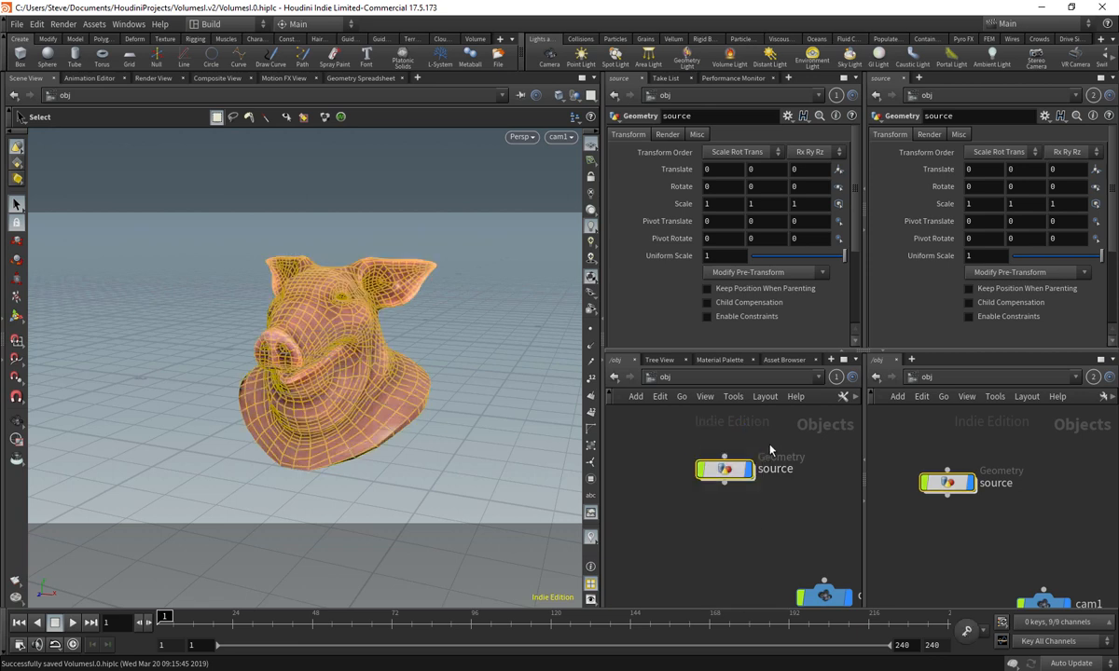
# - Enter the source object's geometry network and reposition its pig head node
pyautogui.doubleClick(723, 468)
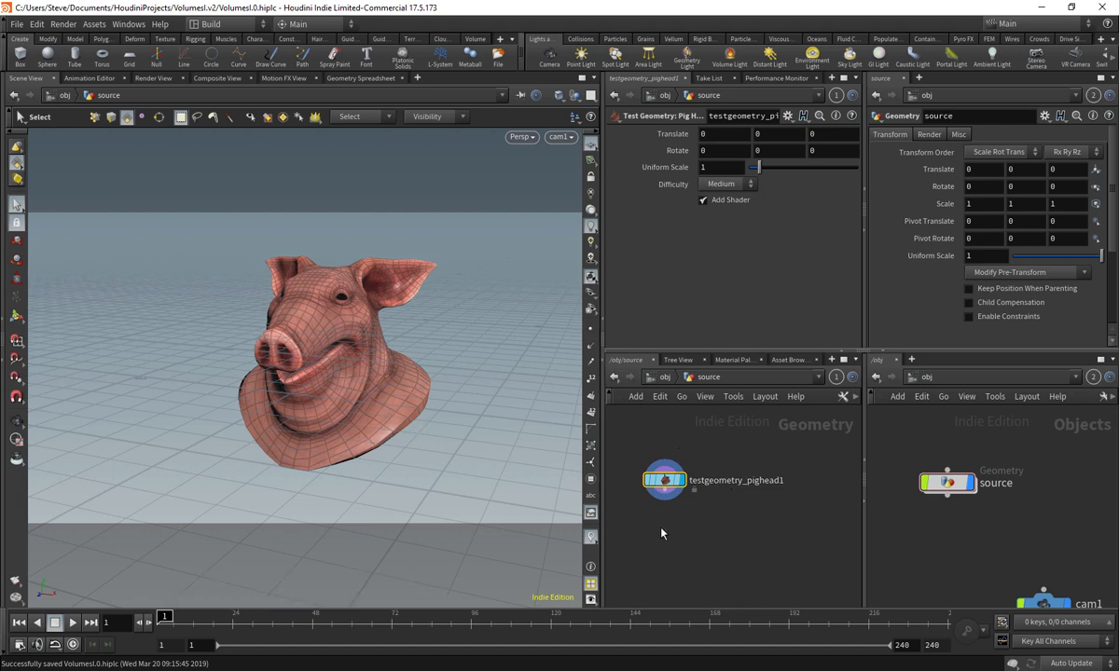
pyautogui.moveTo(663, 481); pyautogui.dragTo(704, 481)
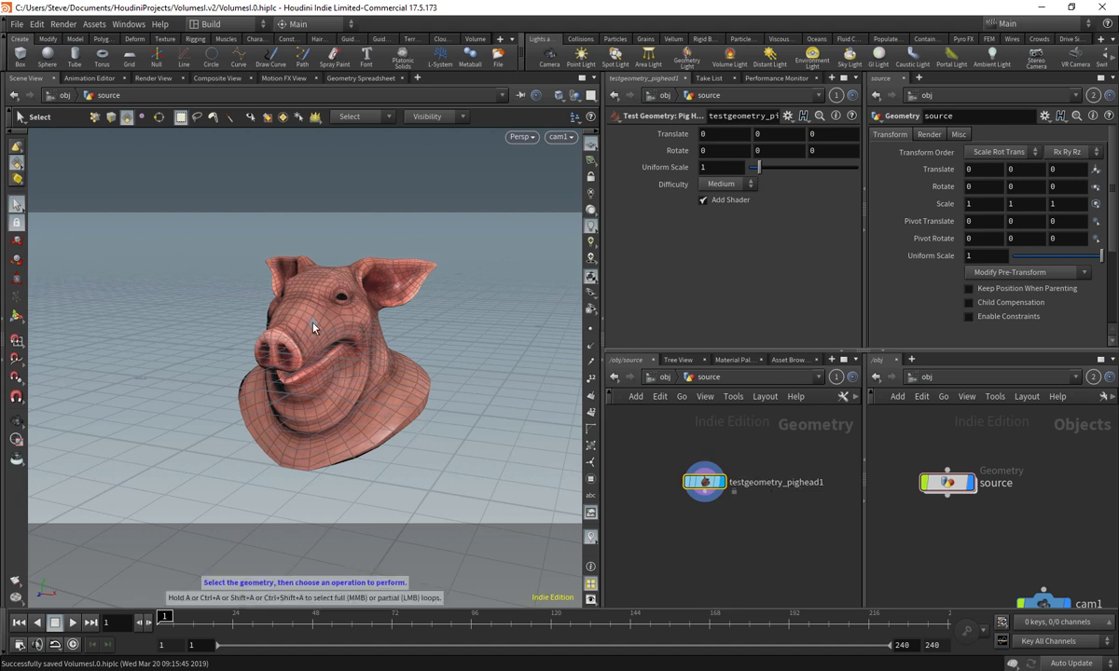
# - Select one polygon on the pig's face above the snout and pull it far upward with the Move tool
pyautogui.keyDown('alt'); pyautogui.moveTo(301, 321); pyautogui.dragTo(377, 314, button='right'); pyautogui.keyUp('alt')
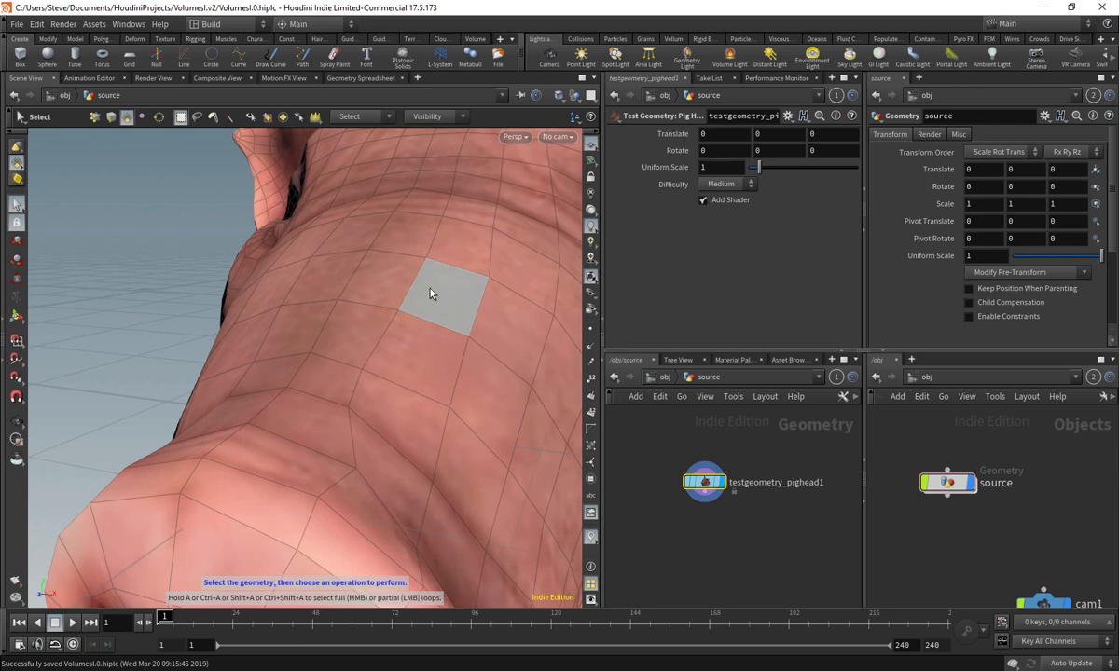
pyautogui.click(506, 326)
pyautogui.keyDown('alt'); pyautogui.moveTo(506, 326); pyautogui.dragTo(396, 371, button='right'); pyautogui.keyUp('alt')
pyautogui.press('t')
pyautogui.keyDown('alt'); pyautogui.moveTo(502, 320); pyautogui.dragTo(456, 337, button='middle'); pyautogui.keyUp('alt')
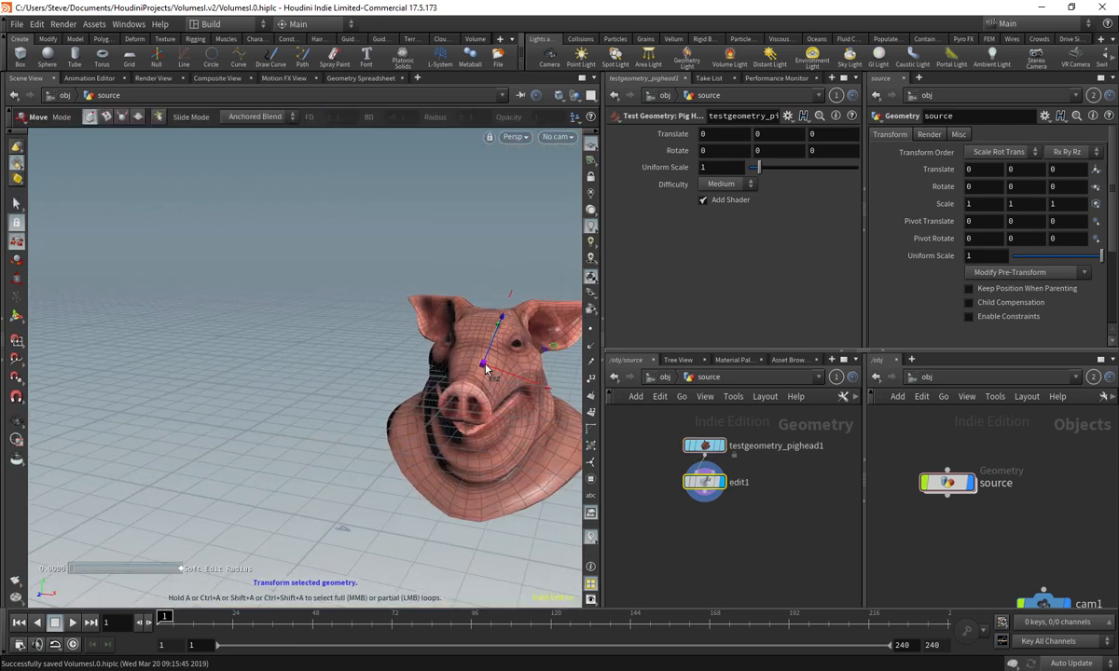
pyautogui.moveTo(479, 362); pyautogui.dragTo(497, 239)
# - Blast the pulled polygon, and enable Delete Non Selected on the Blast node to inspect that polygon alone
pyautogui.press('Delete')
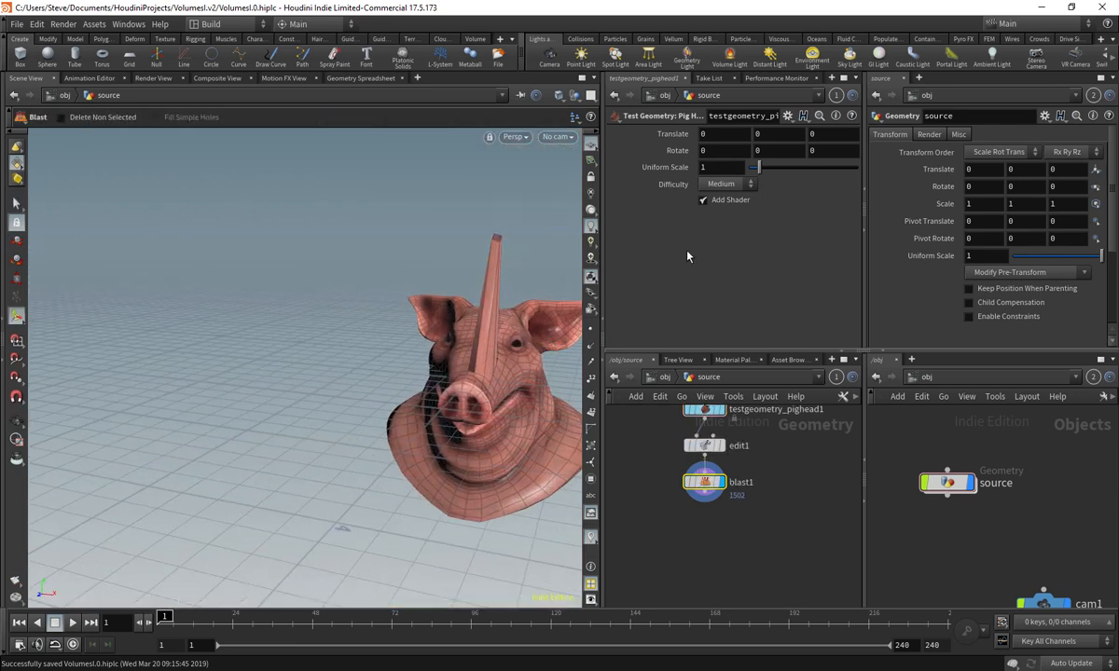
pyautogui.click(703, 484)
pyautogui.click(730, 184)
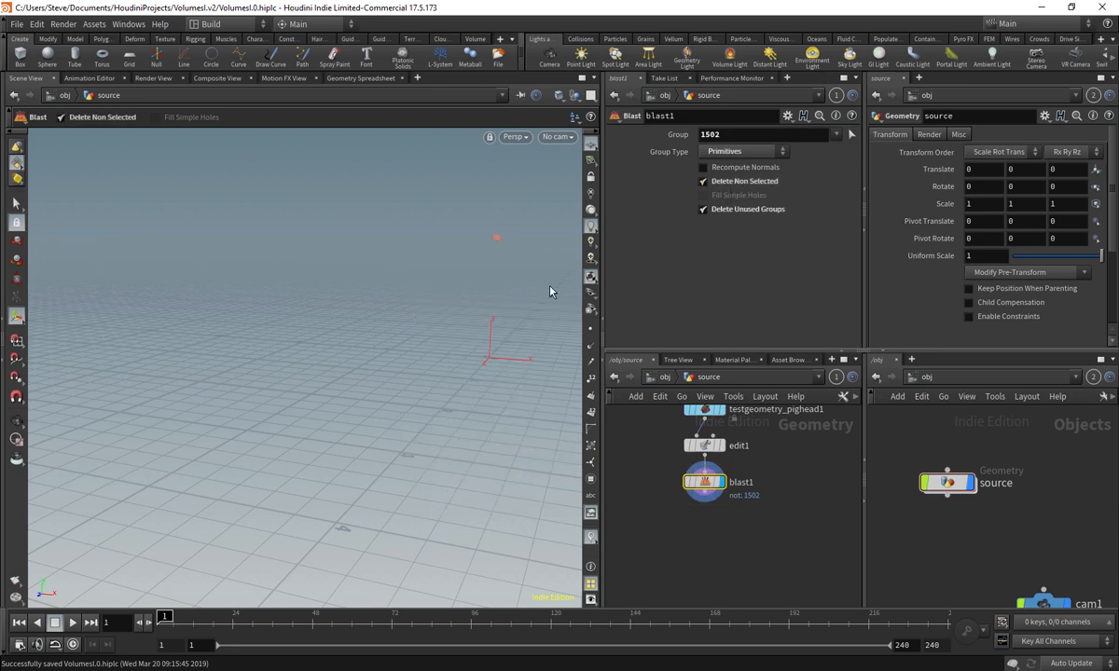
pyautogui.keyDown('alt'); pyautogui.moveTo(520, 258); pyautogui.dragTo(427, 342, button='middle'); pyautogui.keyUp('alt')
pyautogui.keyDown('alt'); pyautogui.moveTo(427, 342); pyautogui.dragTo(522, 275, button='right'); pyautogui.keyUp('alt')
pyautogui.keyDown('alt'); pyautogui.moveTo(391, 354); pyautogui.dragTo(464, 315, button='middle'); pyautogui.keyUp('alt')
pyautogui.keyDown('alt'); pyautogui.moveTo(464, 316); pyautogui.dragTo(469, 319, button='right'); pyautogui.keyUp('alt')
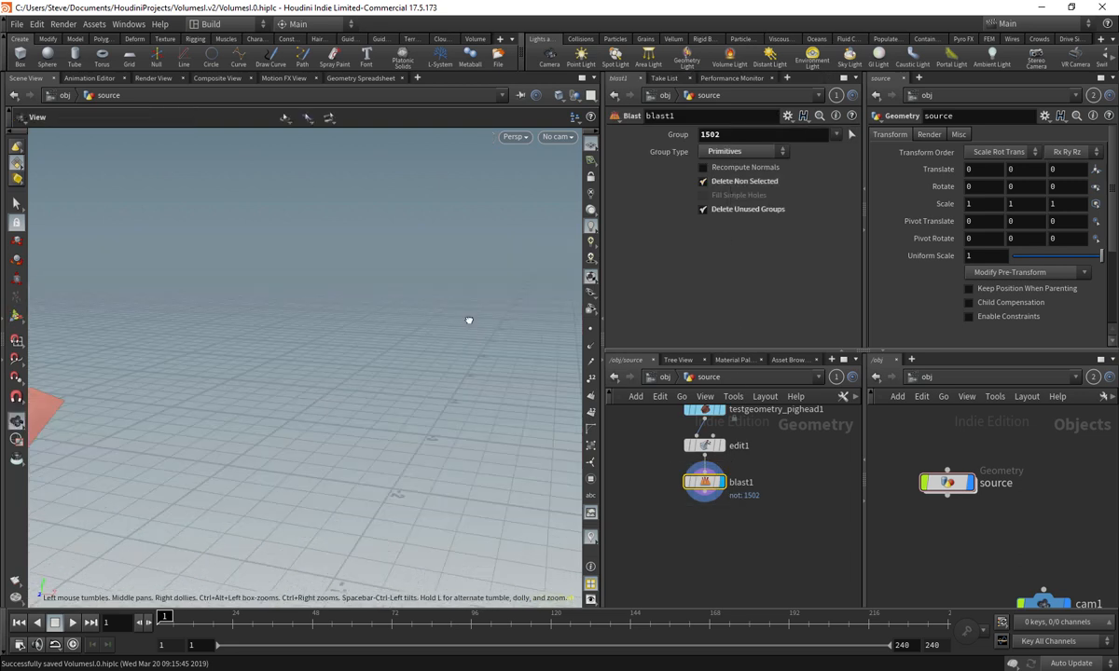
pyautogui.keyDown('alt'); pyautogui.moveTo(420, 384); pyautogui.dragTo(494, 349, button='middle'); pyautogui.keyUp('alt')
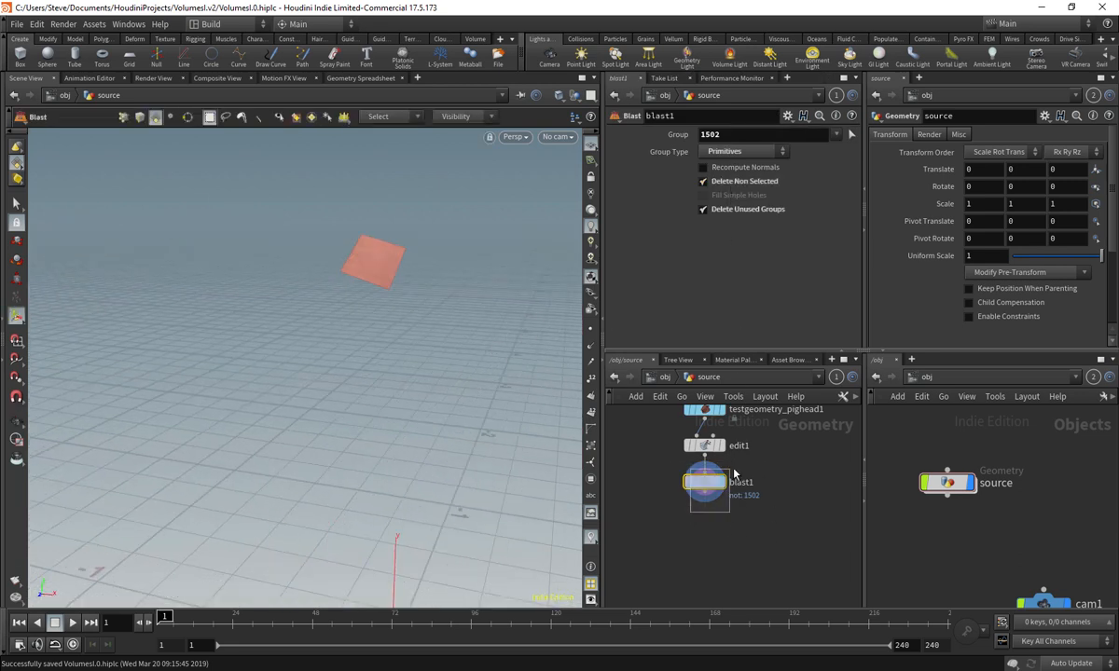
# - Delete the blast1 and edit1 nodes, and restore the cam1 view with the pig head node framed in its network
pyautogui.press('Delete')
pyautogui.press('Delete')
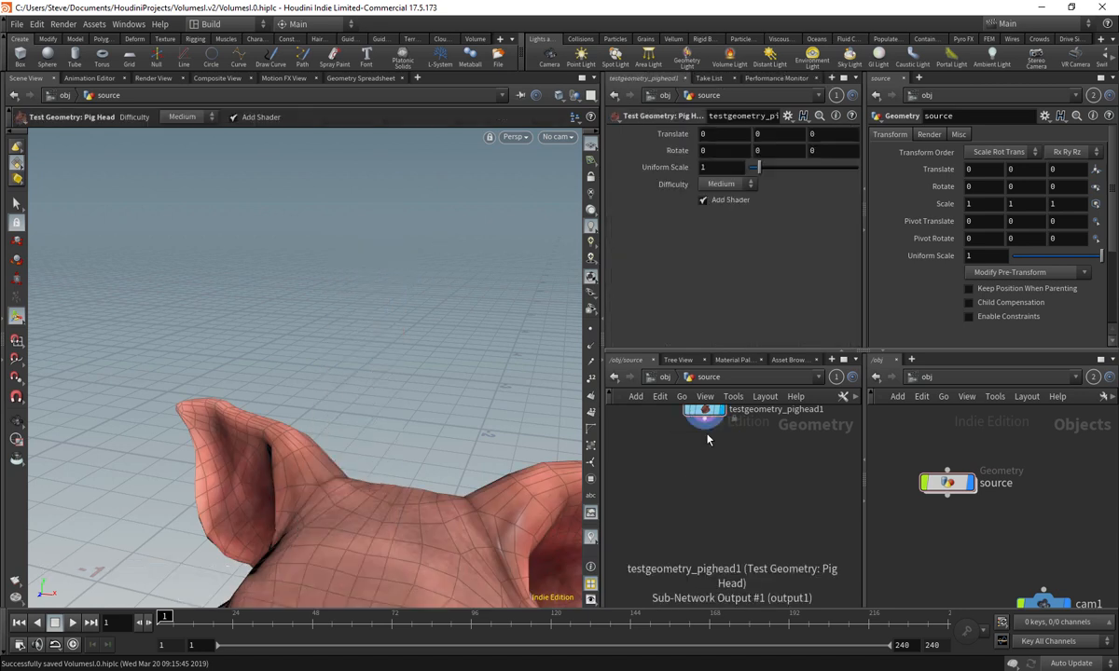
pyautogui.click(564, 137)
pyautogui.click(550, 197)
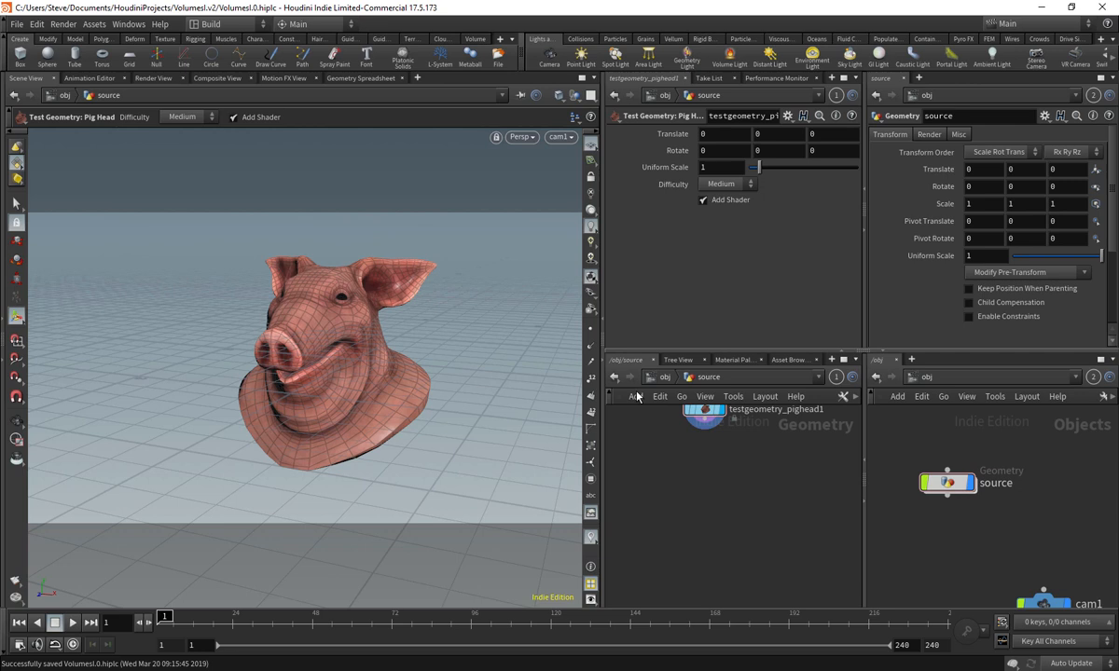
pyautogui.press('h')
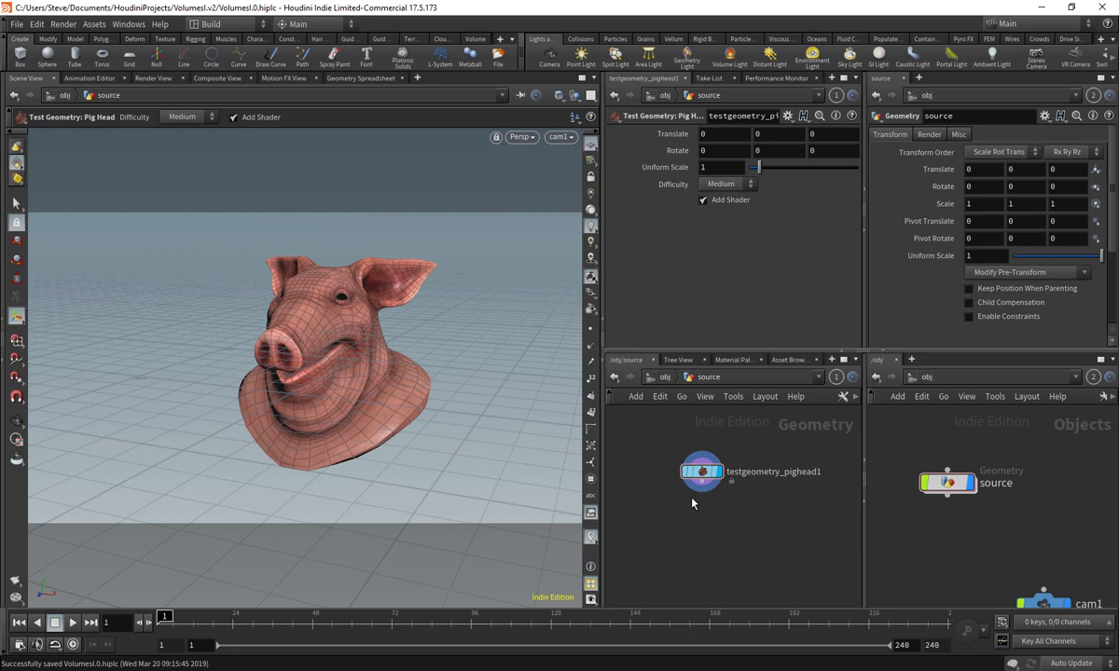
pyautogui.moveTo(706, 515); pyautogui.dragTo(696, 513, button='middle')
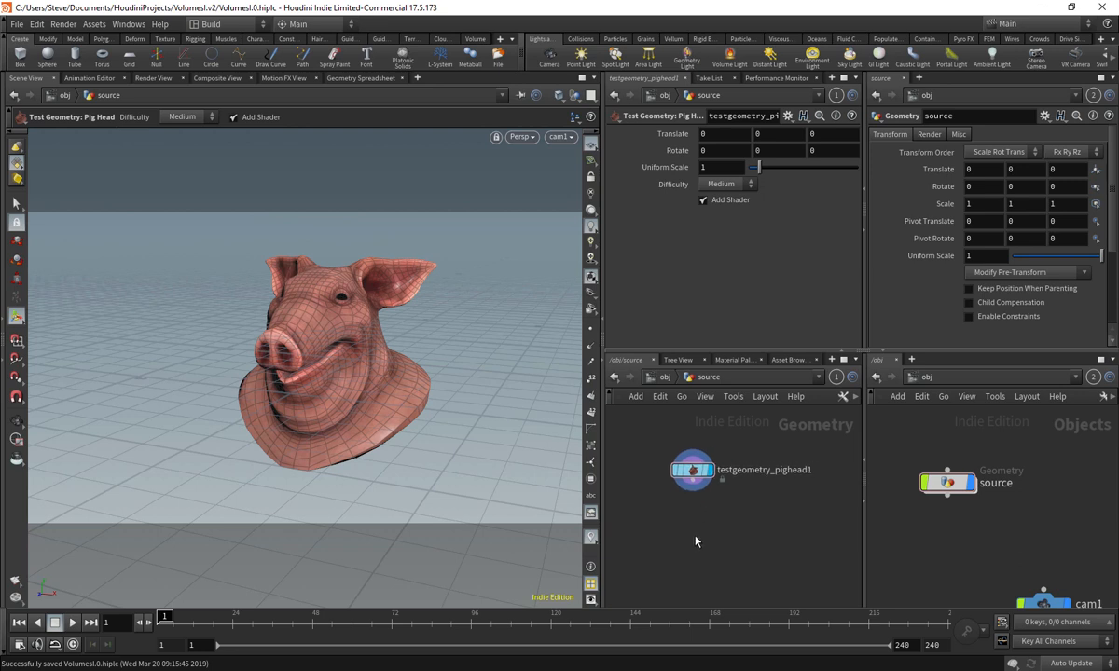
pyautogui.press('Tab')
pyautogui.write('is')
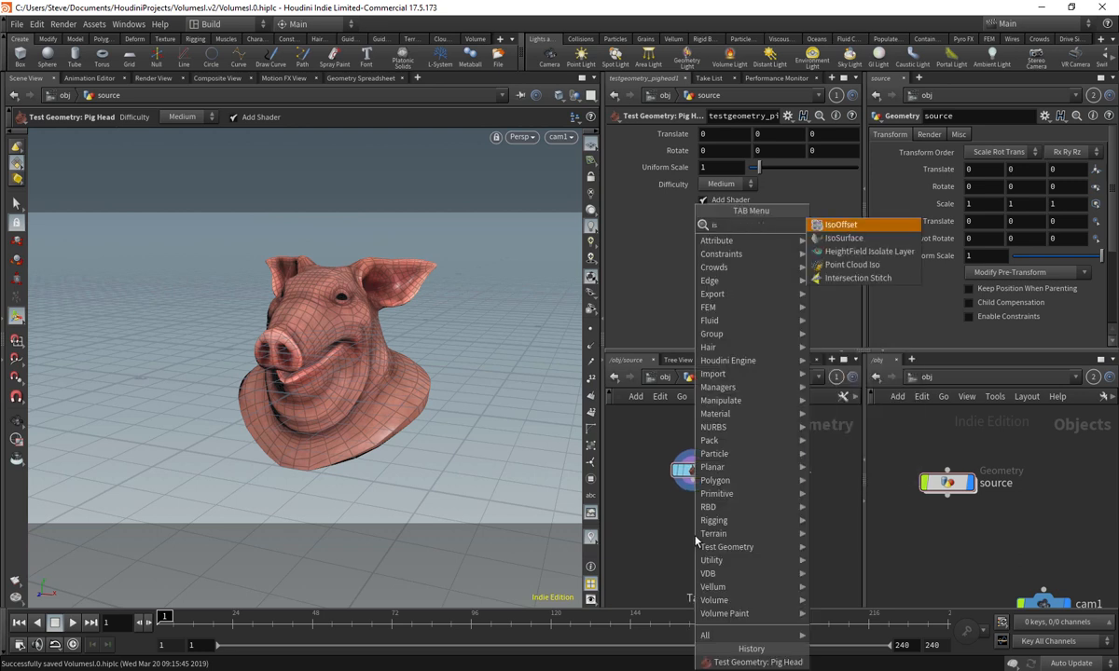
pyautogui.write('o')
pyautogui.press('Escape')
pyautogui.press('Tab')
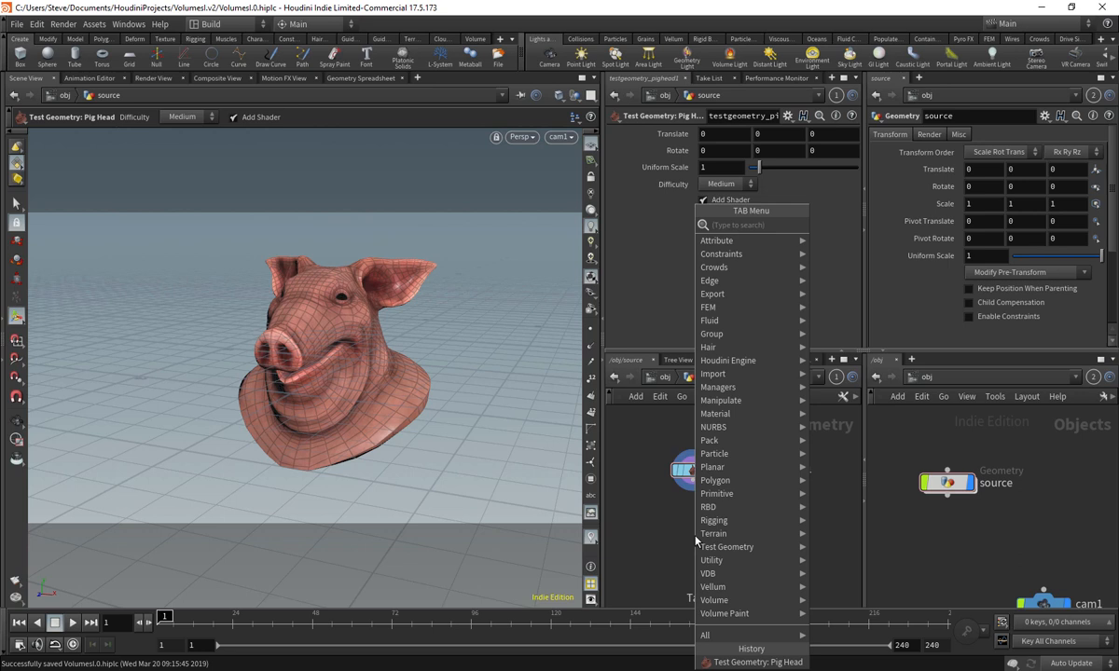
pyautogui.write('vf')
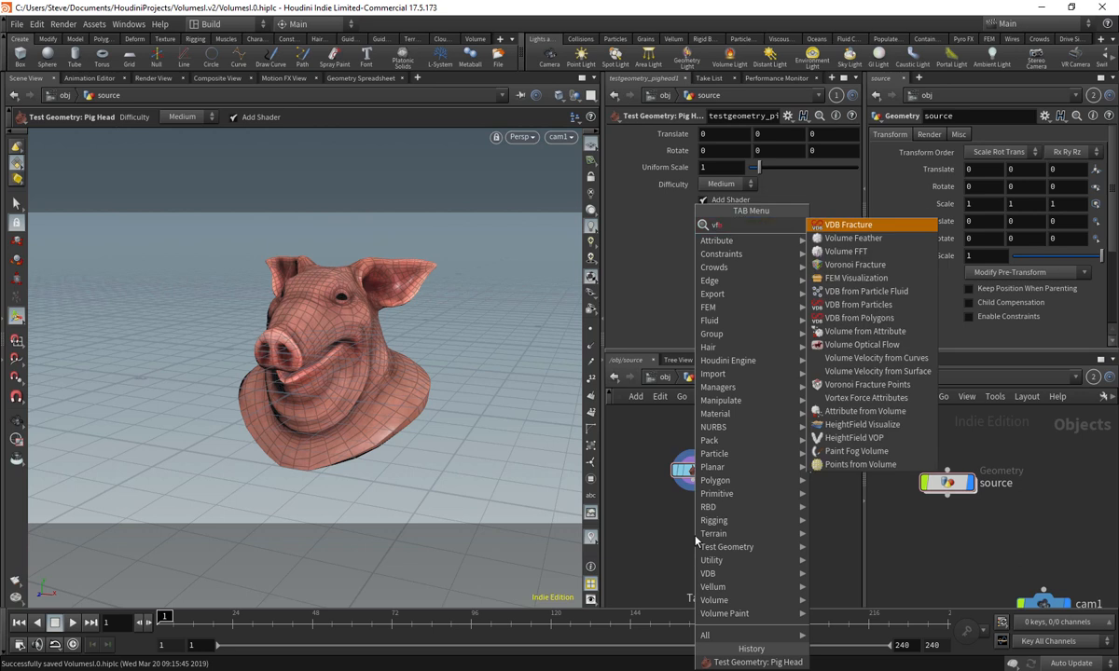
pyautogui.press('Escape')
# - Add a VDB from Polygons node below the pig head, connect the pig head to its first input, and display it
pyautogui.press('Tab')
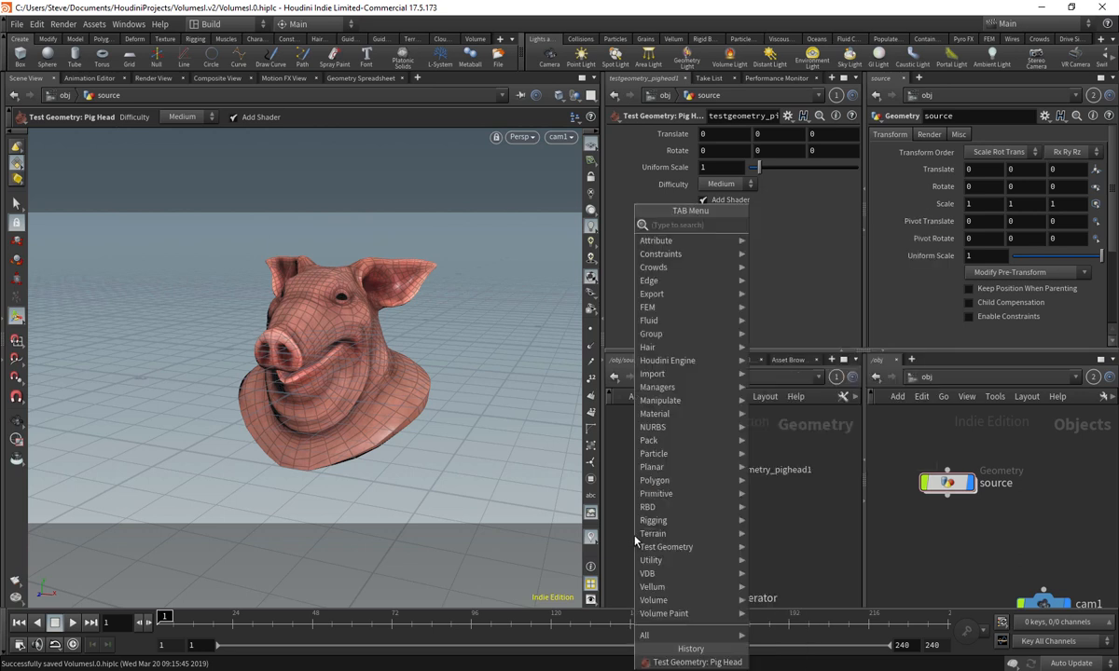
pyautogui.write('vdb')
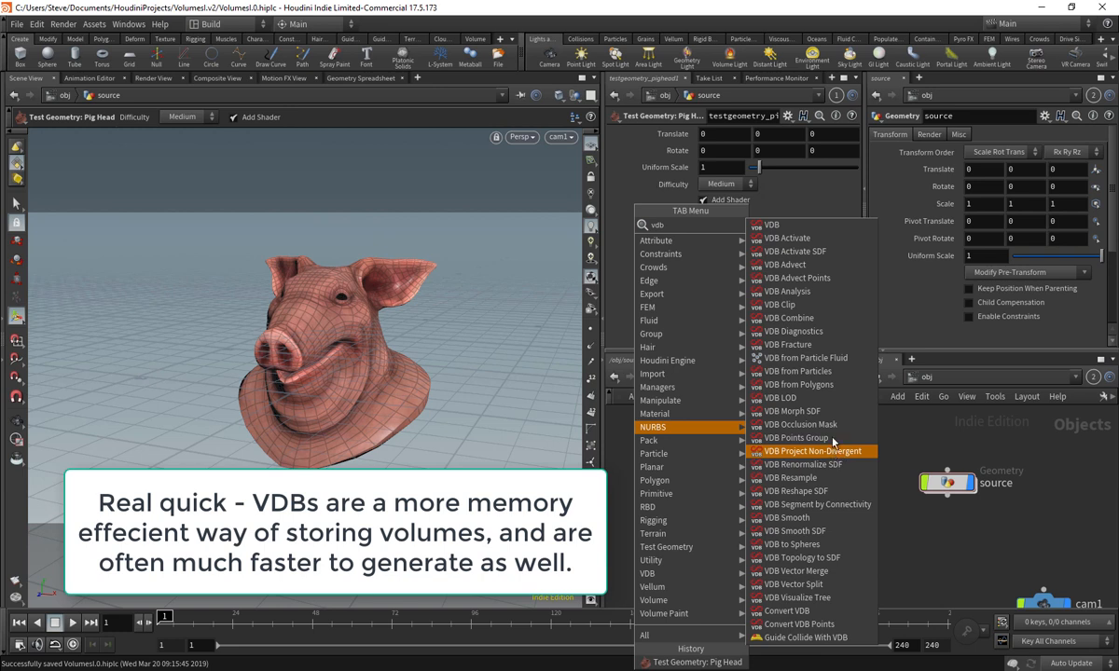
pyautogui.click(819, 386)
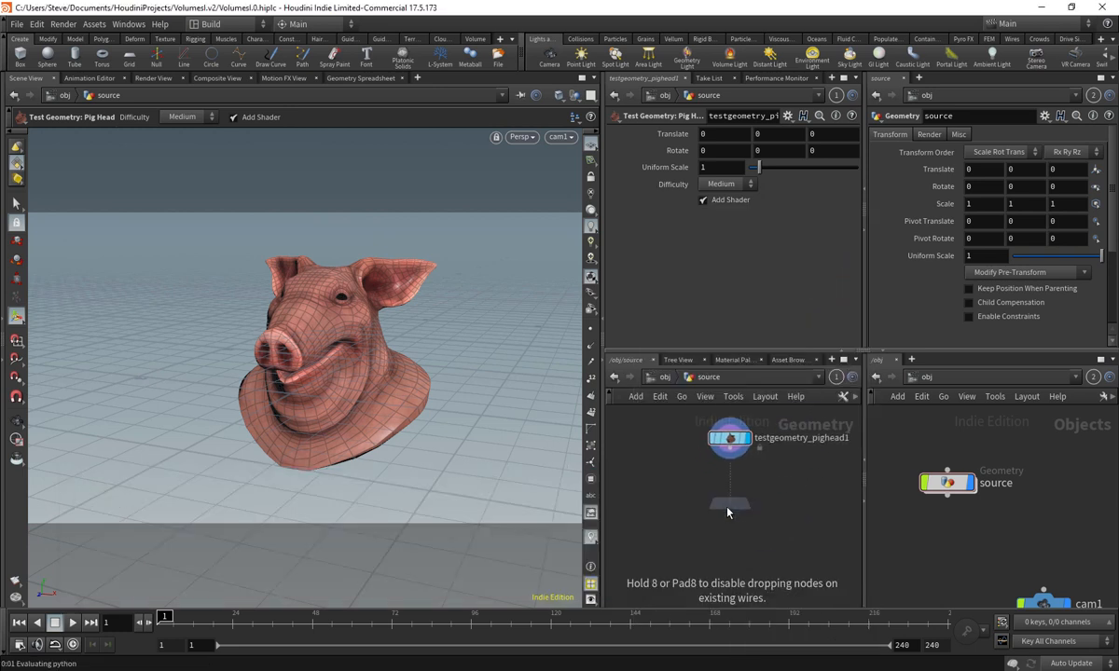
pyautogui.click(704, 498)
pyautogui.scroll(2, 696, 449)
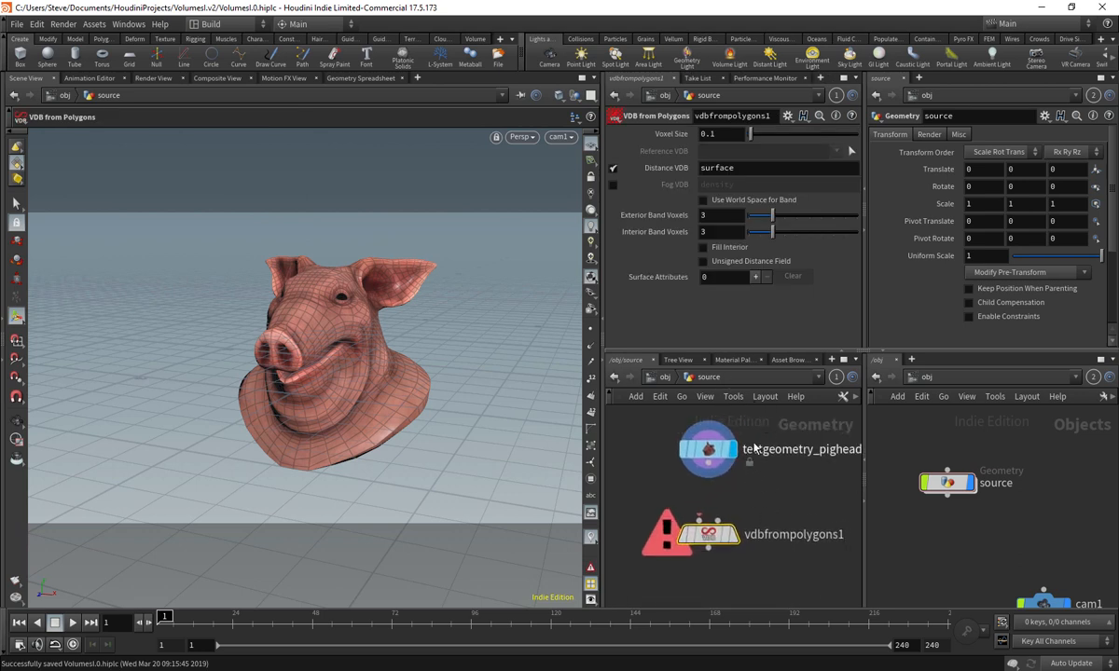
pyautogui.moveTo(708, 520); pyautogui.dragTo(712, 466)
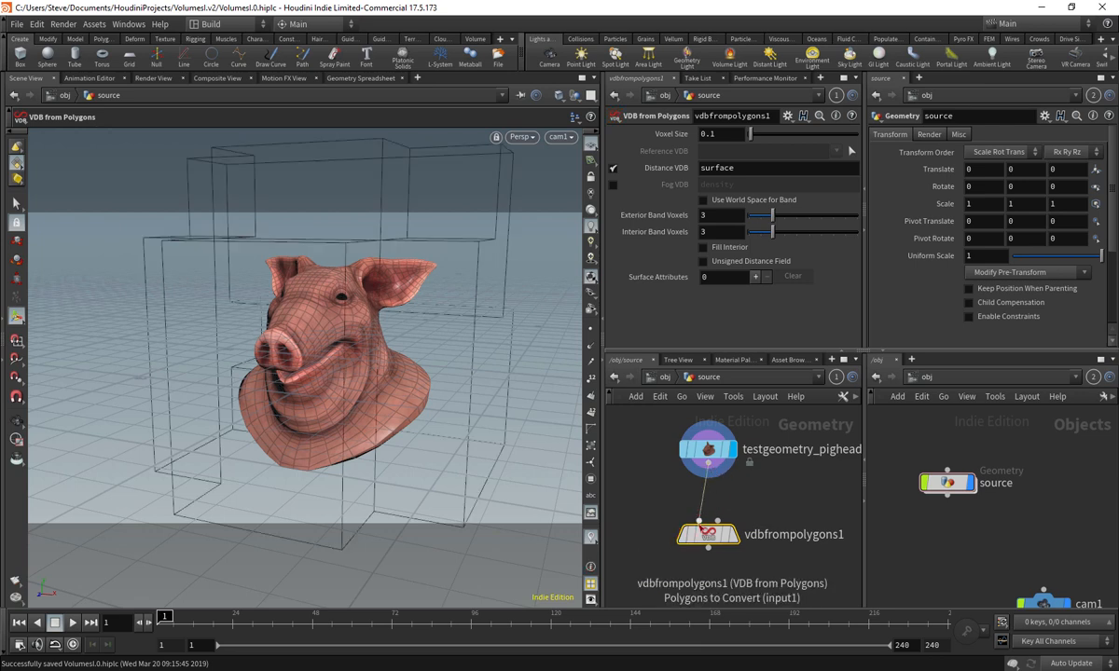
pyautogui.moveTo(737, 546)
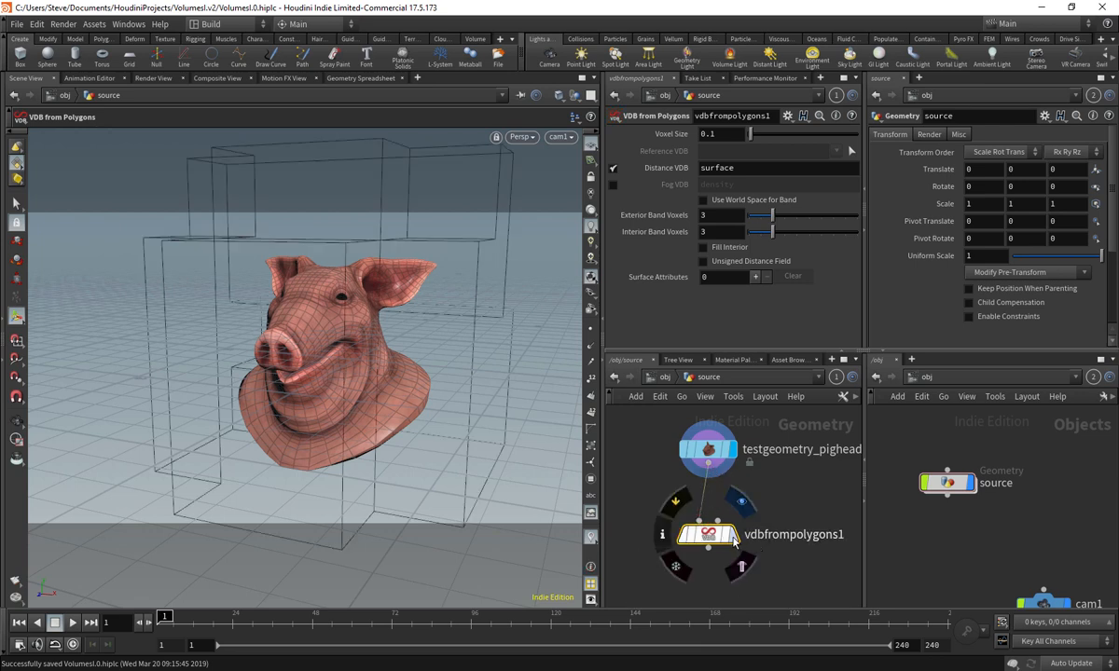
pyautogui.click(736, 539)
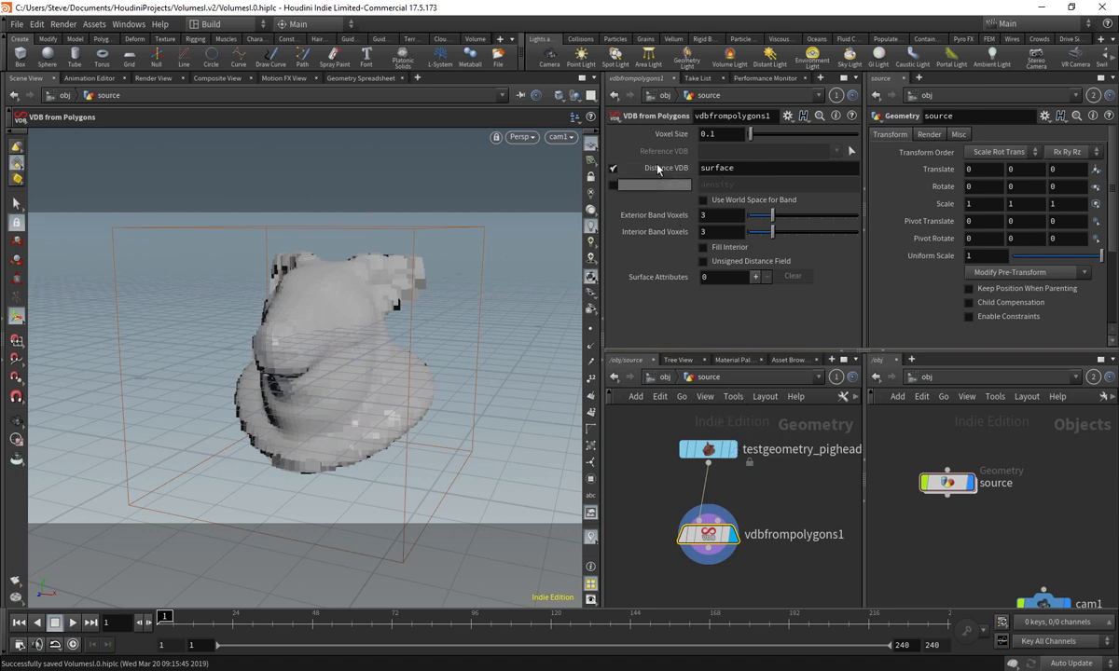
# - Disable the Distance VDB output and enable the Fog VDB output named density on the VDB from Polygons node
pyautogui.click(613, 168)
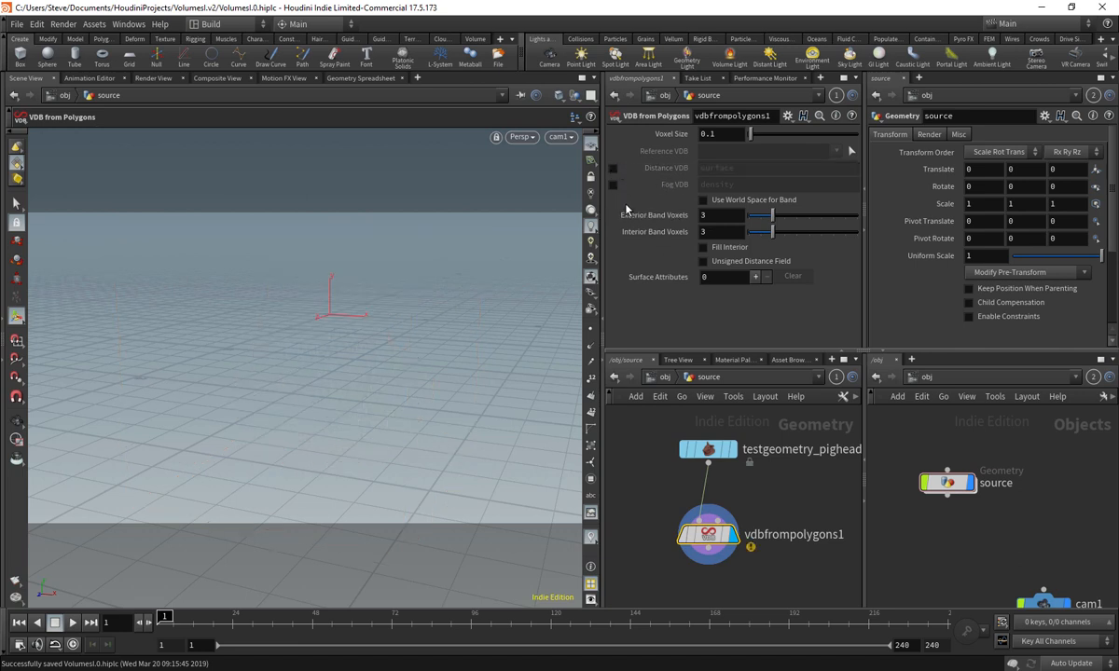
pyautogui.click(613, 184)
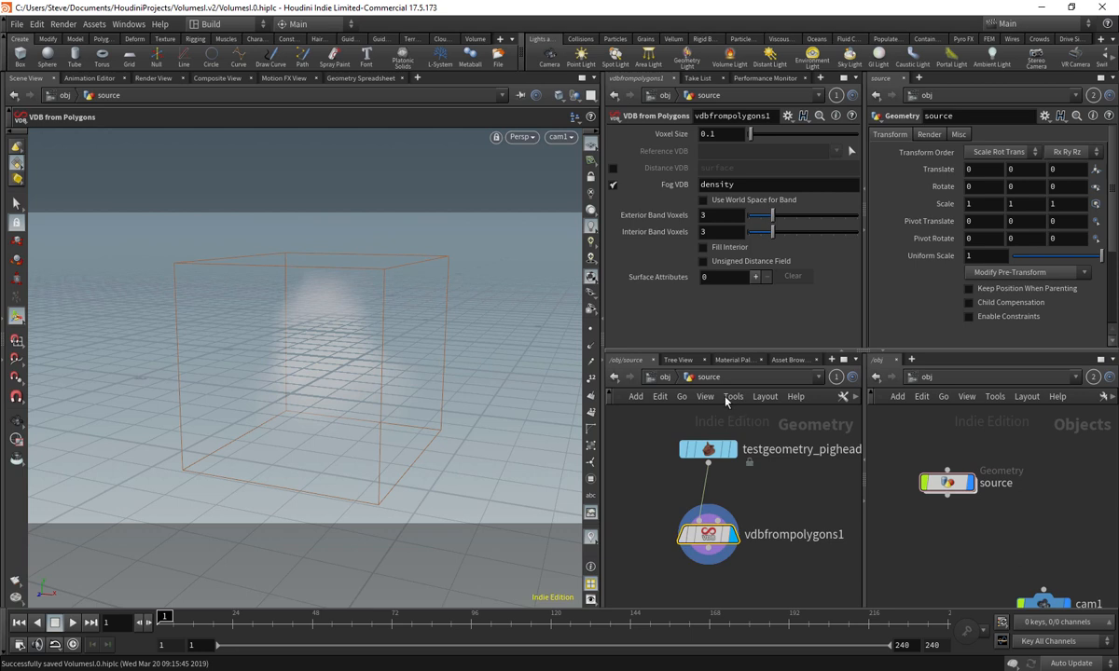
pyautogui.keyDown('alt'); pyautogui.moveTo(319, 342); pyautogui.dragTo(372, 309, button='right'); pyautogui.keyUp('alt')
pyautogui.keyDown('alt'); pyautogui.moveTo(372, 310); pyautogui.dragTo(392, 344); pyautogui.keyUp('alt')
# - Template the pig head node so its wireframe overlays the fog volume, and inspect the overlay from several angles
pyautogui.moveTo(733, 449)
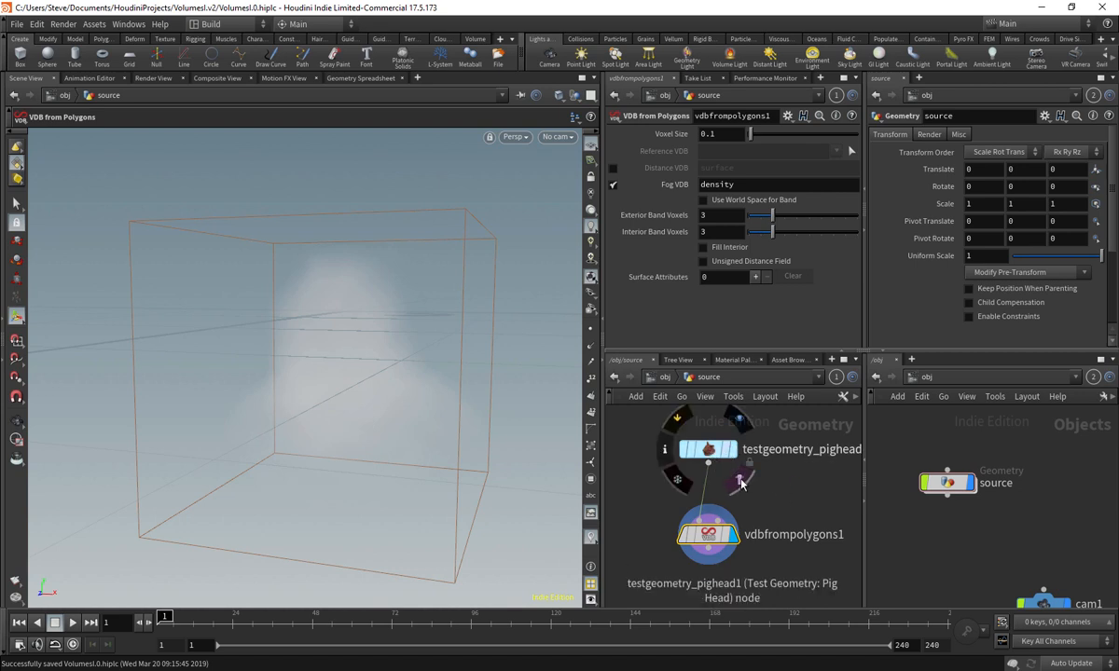
pyautogui.click(740, 480)
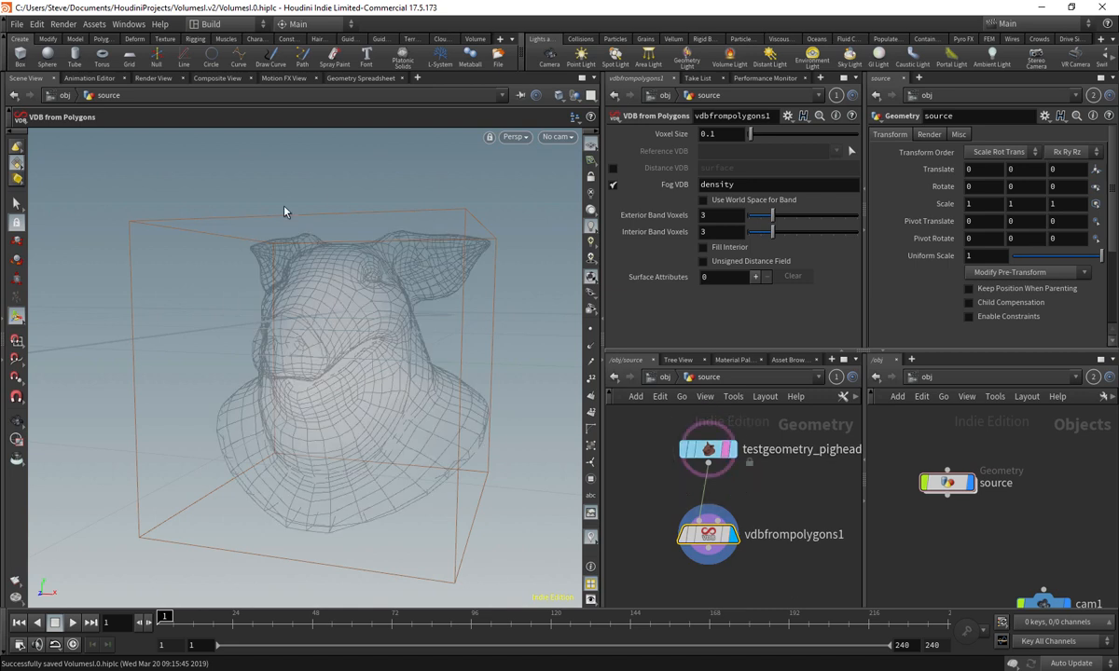
pyautogui.click(708, 455)
pyautogui.moveTo(349, 373)
pyautogui.keyDown('alt'); pyautogui.mouseDown()
pyautogui.moveTo(420, 367)
pyautogui.moveTo(482, 397)
pyautogui.moveTo(412, 302)
pyautogui.moveTo(380, 286)
pyautogui.moveTo(386, 319)
pyautogui.moveTo(454, 362)
pyautogui.moveTo(457, 419)
pyautogui.moveTo(460, 387)
pyautogui.moveTo(369, 369)
pyautogui.mouseUp(); pyautogui.keyUp('alt')
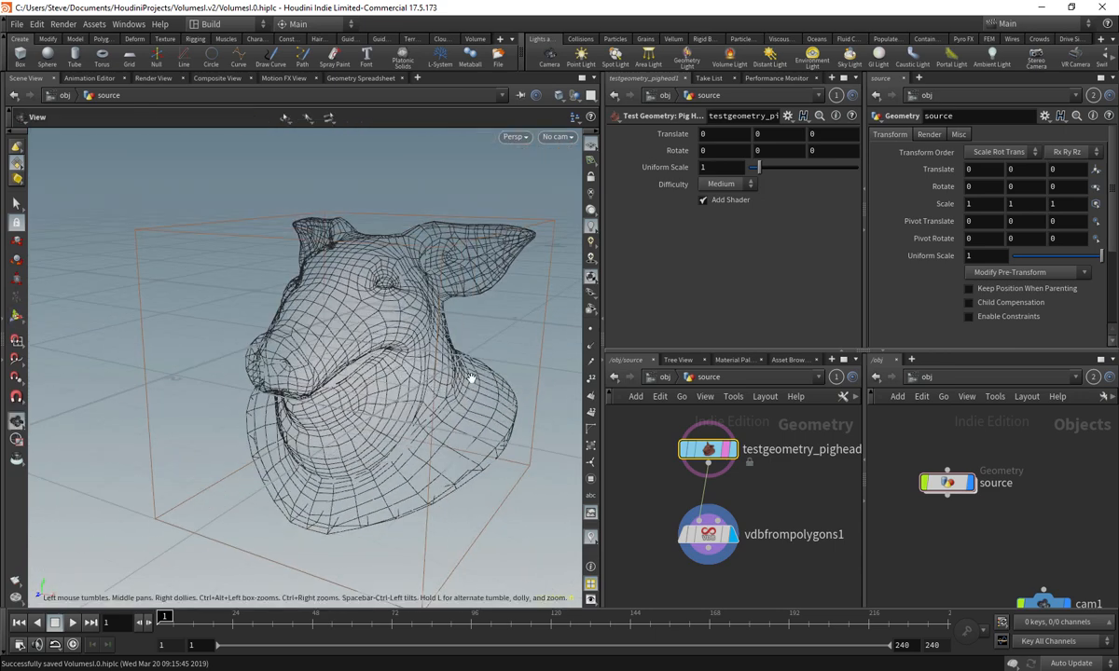
pyautogui.keyDown('alt'); pyautogui.moveTo(470, 376); pyautogui.dragTo(449, 424); pyautogui.keyUp('alt')
# - Select the VDB from Polygons node again and save the scene file
pyautogui.click(708, 535)
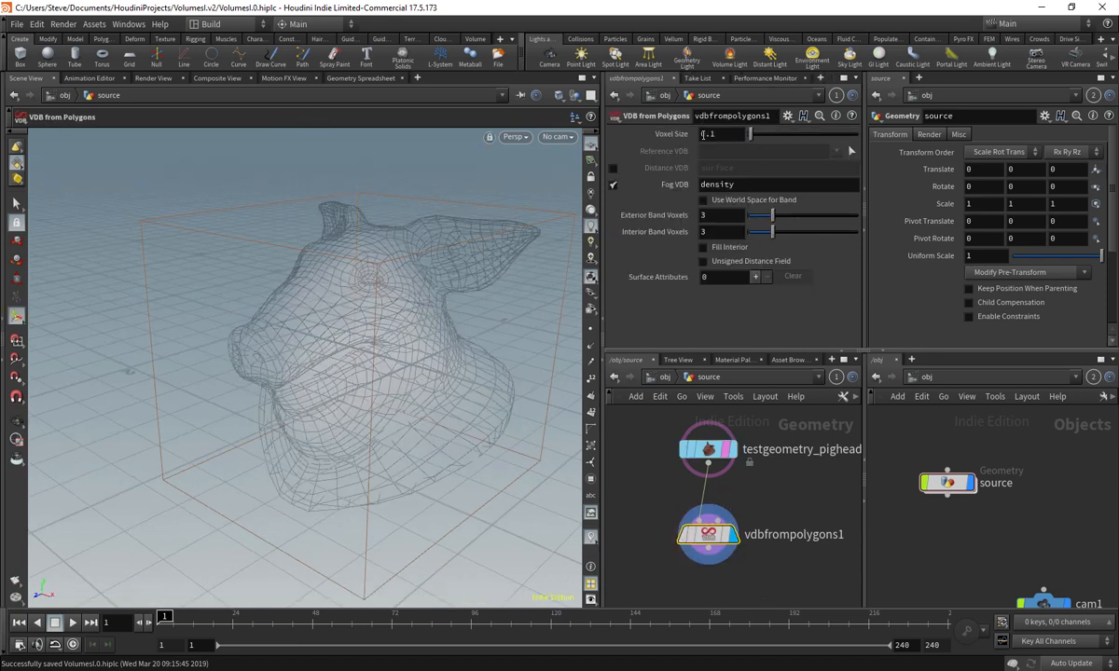
pyautogui.moveTo(672, 134); pyautogui.dragTo(672, 136, button='middle')
pyautogui.keyDown('alt'); pyautogui.moveTo(386, 442); pyautogui.dragTo(452, 344); pyautogui.keyUp('alt')
pyautogui.hotkey('ctrl', 's')
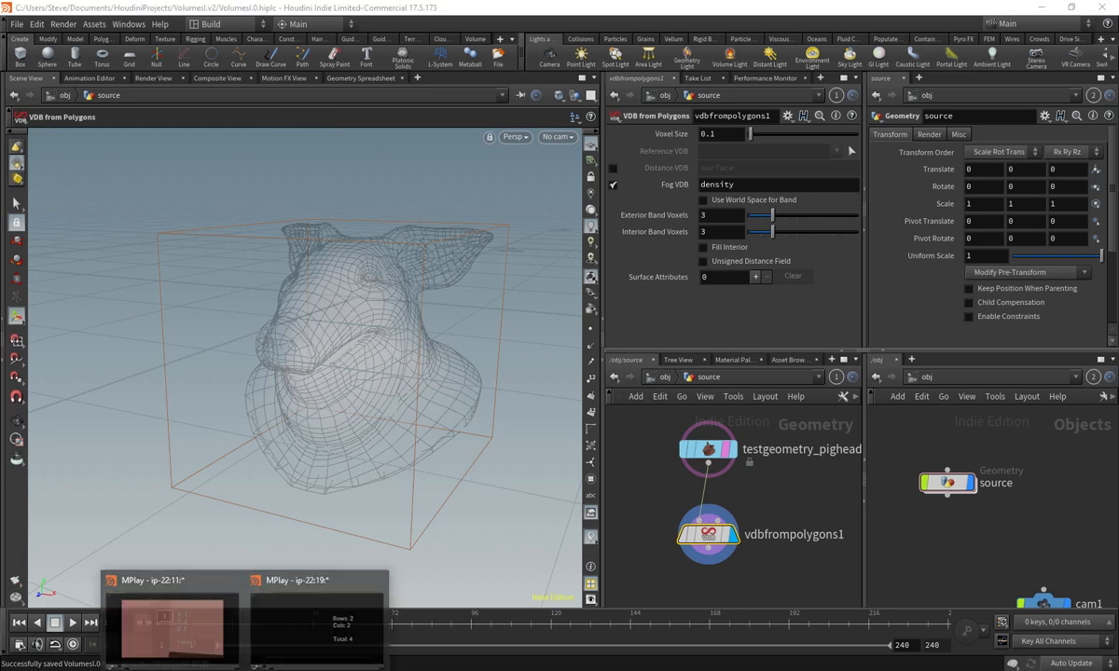
# - Switch to the MPlay pig head sequence, examine the individual pixels around the nostril, and bring the whole frame back into view
pyautogui.click(293, 634)
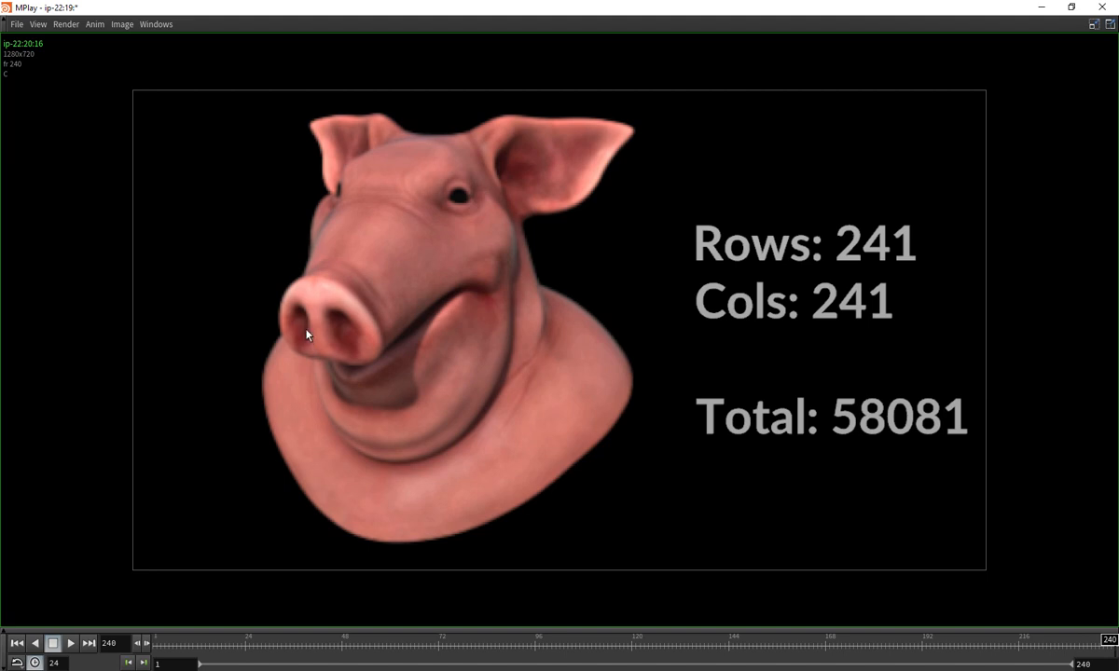
pyautogui.scroll(15, 310, 302)
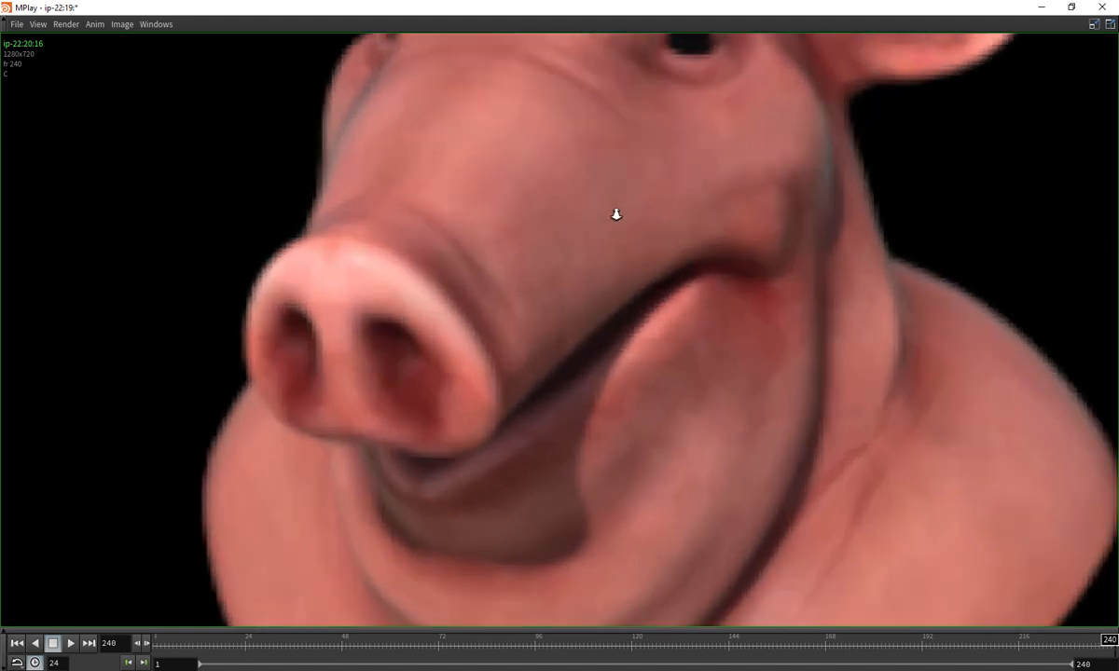
pyautogui.scroll(5, 508, 262)
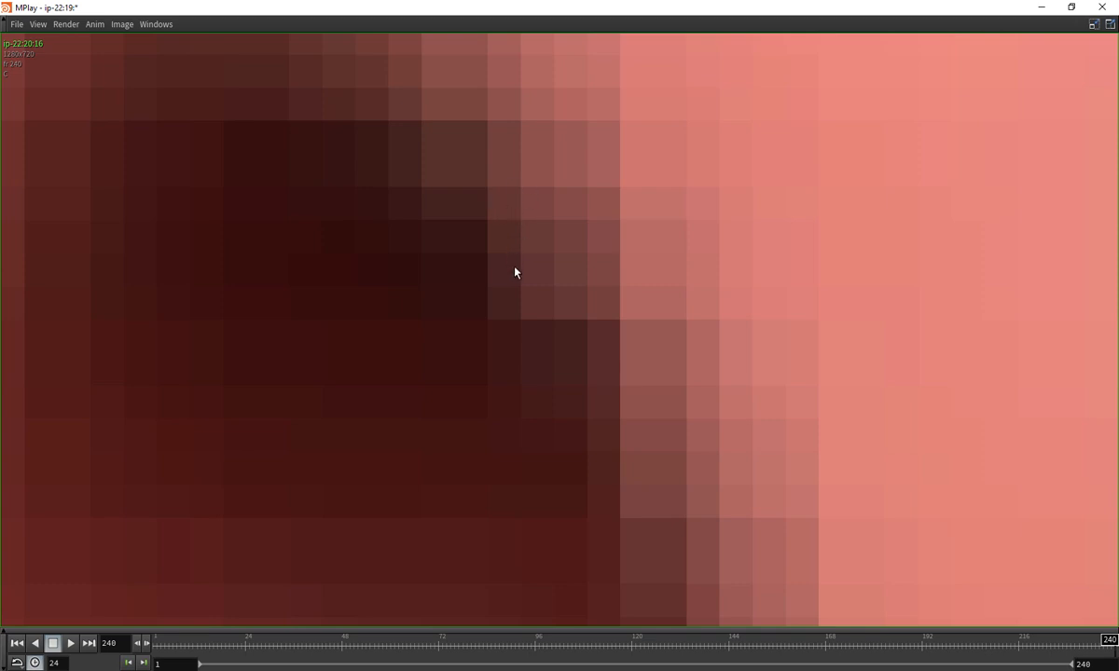
pyautogui.scroll(-4, 516, 272)
pyautogui.scroll(3, 582, 263)
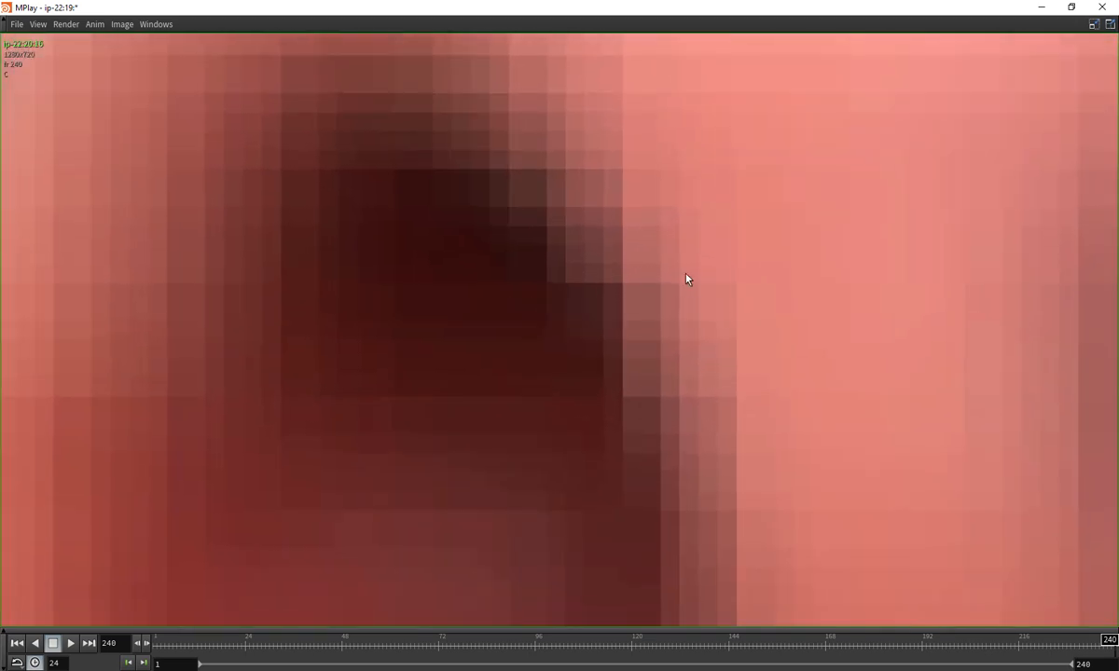
pyautogui.scroll(-5, 640, 268)
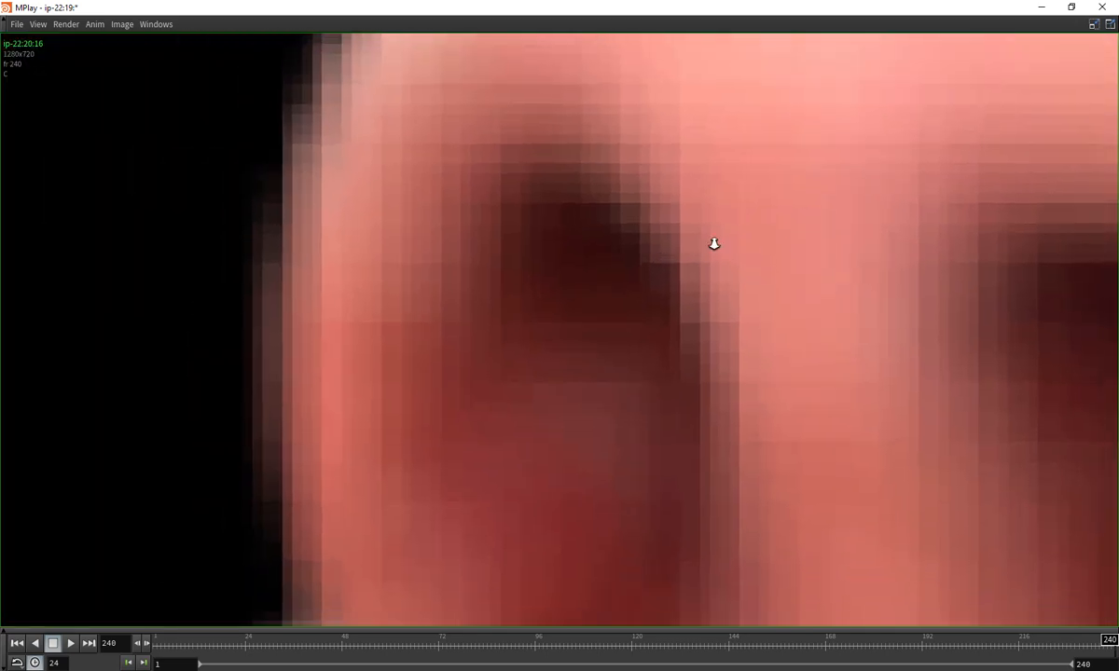
pyautogui.scroll(-4, 745, 275)
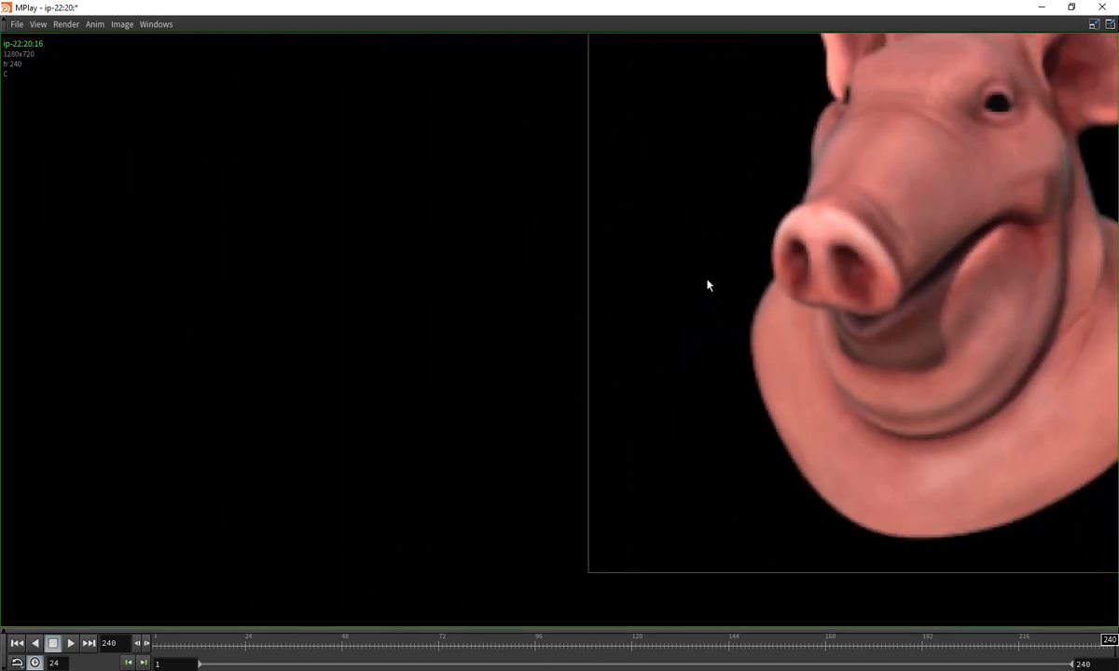
pyautogui.moveTo(863, 222); pyautogui.dragTo(524, 269, button='middle')
pyautogui.scroll(-2, 638, 291)
pyautogui.moveTo(833, 265); pyautogui.dragTo(681, 284, button='middle')
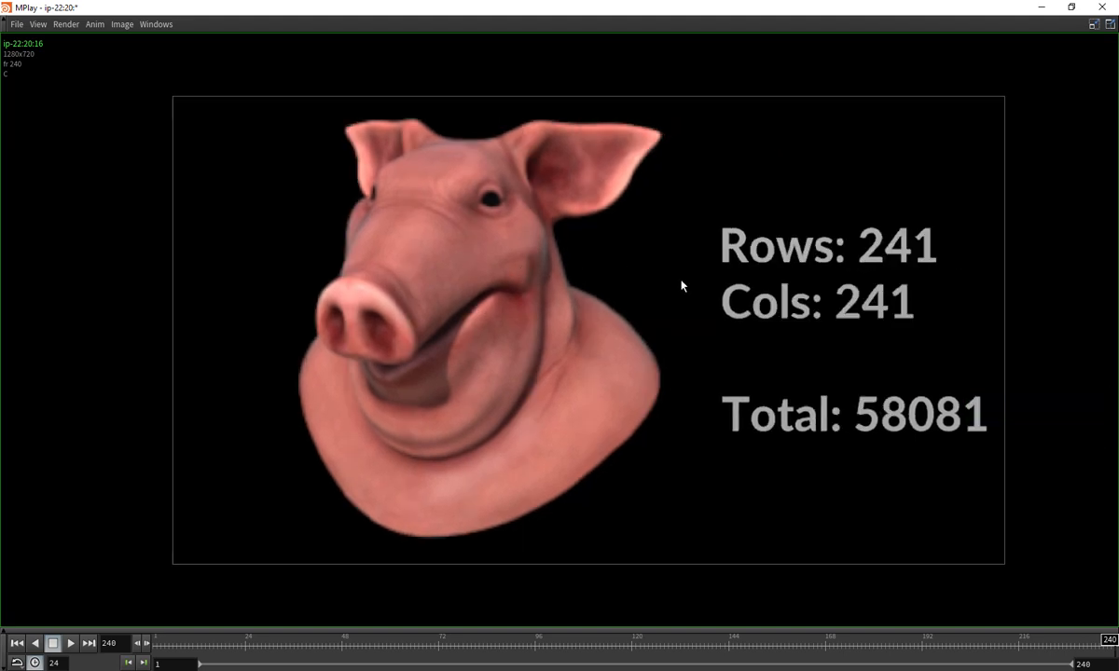
pyautogui.scroll(-3, 681, 284)
pyautogui.moveTo(657, 7); pyautogui.dragTo(639, 291)
pyautogui.click(1048, 134)
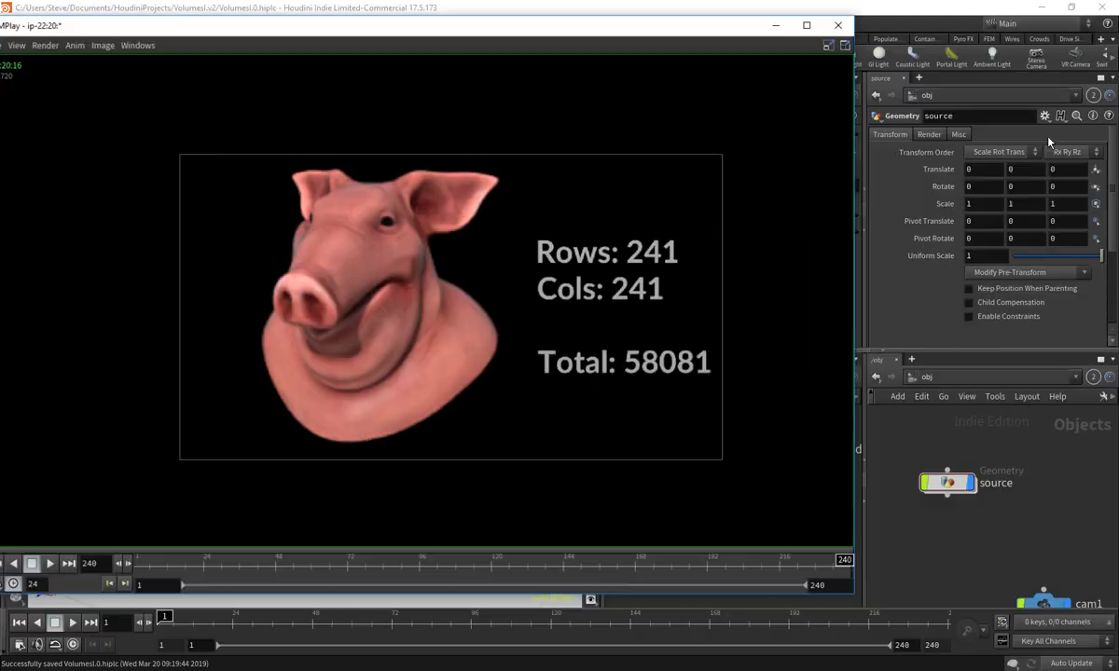
pyautogui.click(811, 44)
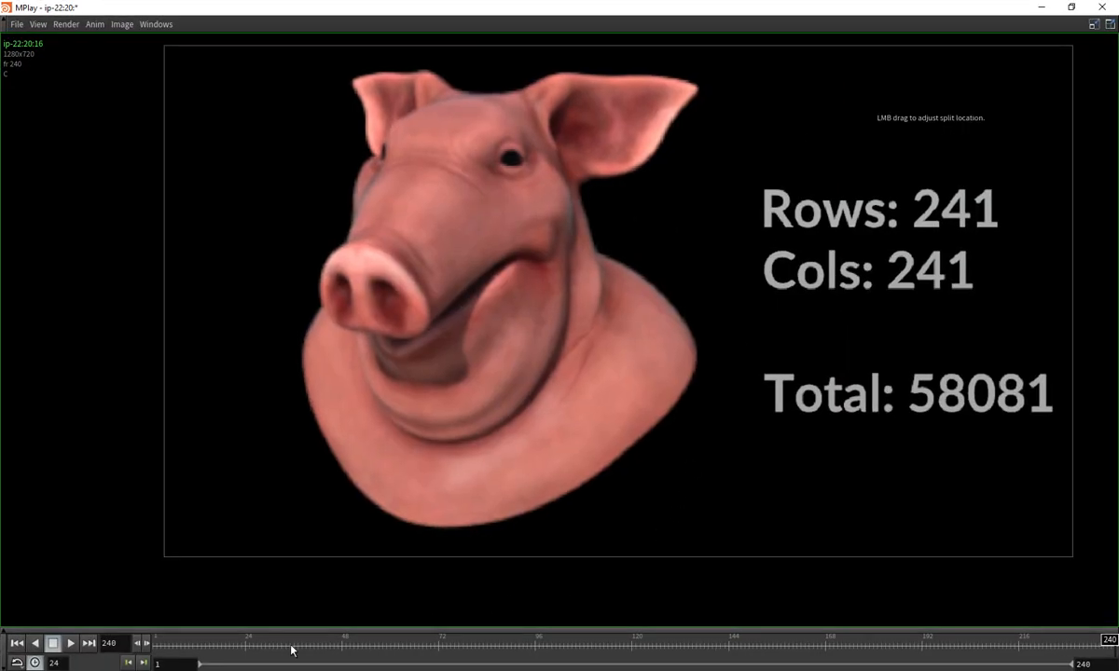
# - Step through frames 3 to 5 of the pig head sequence to examine the coarsest pixel grids
pyautogui.click(145, 645)
pyautogui.click(145, 644)
pyautogui.click(146, 644)
pyautogui.click(145, 644)
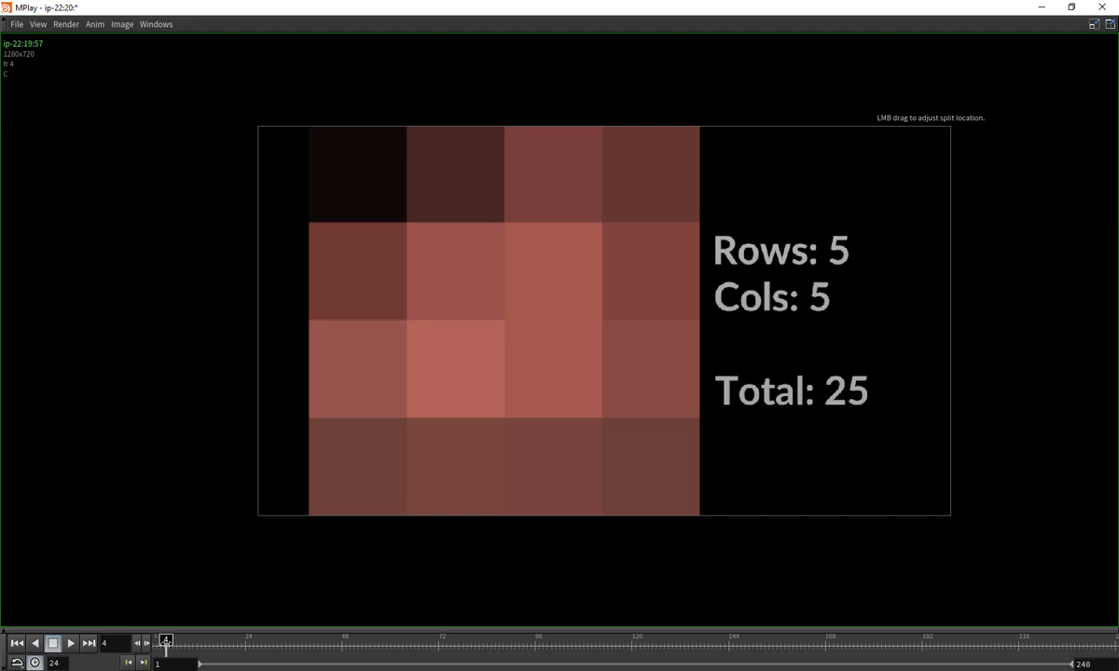
pyautogui.click(169, 643)
pyautogui.press('Left')
pyautogui.press('Left')
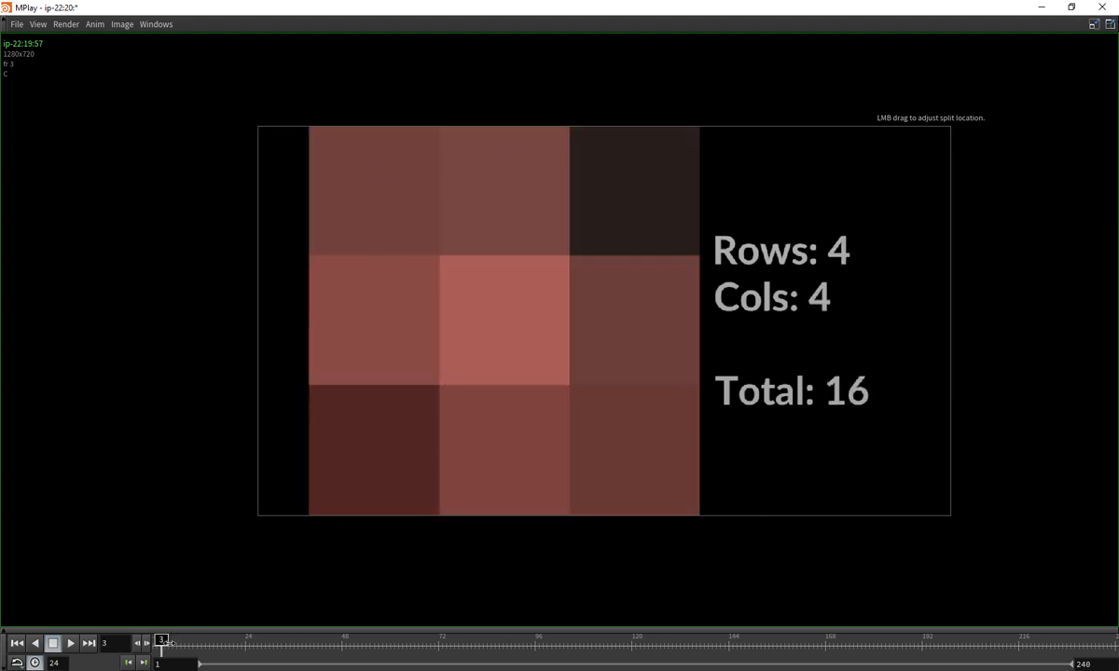
pyautogui.moveTo(162, 643)
pyautogui.mouseDown()
pyautogui.moveTo(333, 635)
pyautogui.moveTo(836, 541)
pyautogui.moveTo(1112, 559)
pyautogui.moveTo(1054, 589)
pyautogui.moveTo(790, 622)
pyautogui.moveTo(170, 660)
pyautogui.mouseUp()
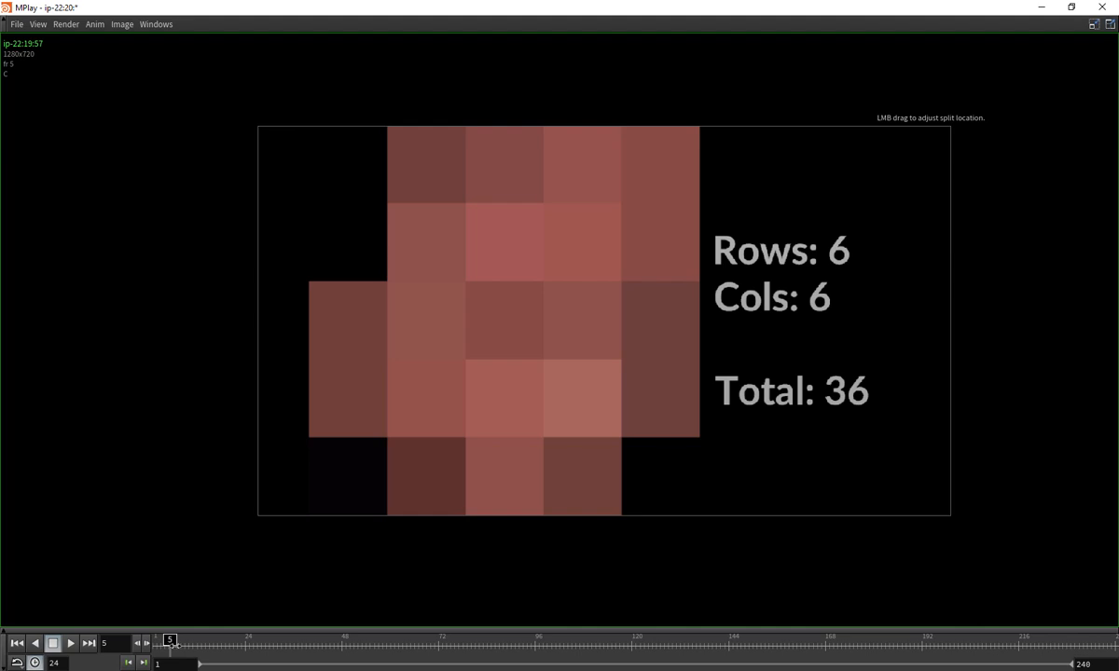
# - Scrub the pig head sequence through frames 100, 120, 190 and 240 to compare pixel resolutions, and return to frame 1
pyautogui.moveTo(169, 644)
pyautogui.mouseDown()
pyautogui.moveTo(575, 589)
pyautogui.moveTo(550, 587)
pyautogui.mouseUp()
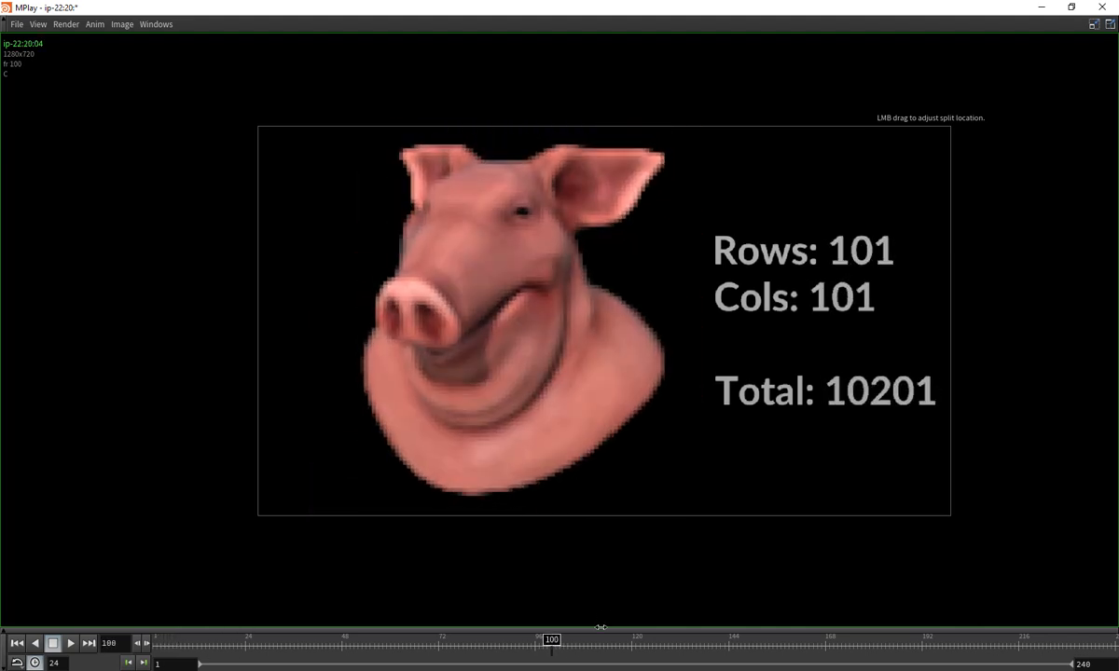
pyautogui.moveTo(600, 627); pyautogui.dragTo(630, 606)
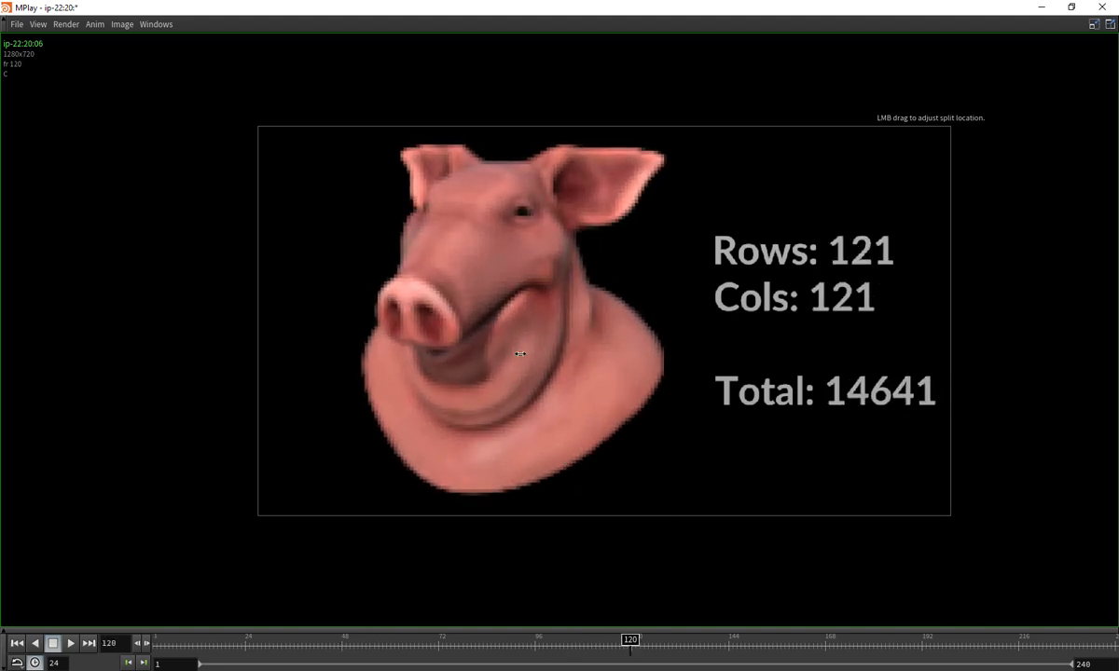
pyautogui.moveTo(632, 643); pyautogui.dragTo(915, 657)
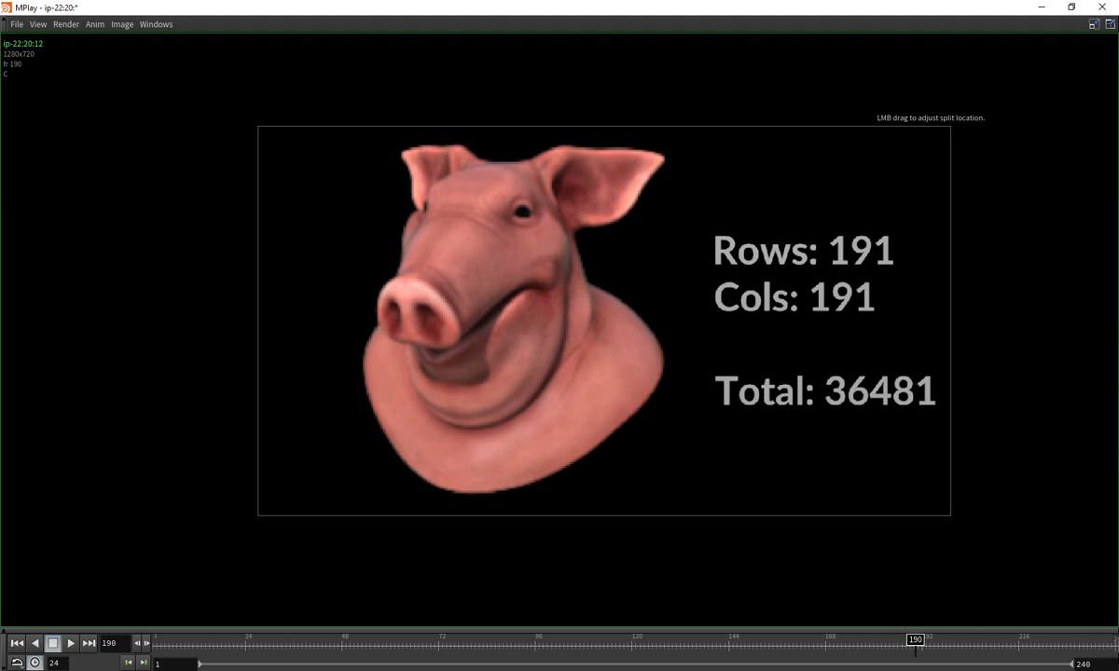
pyautogui.click(1113, 647)
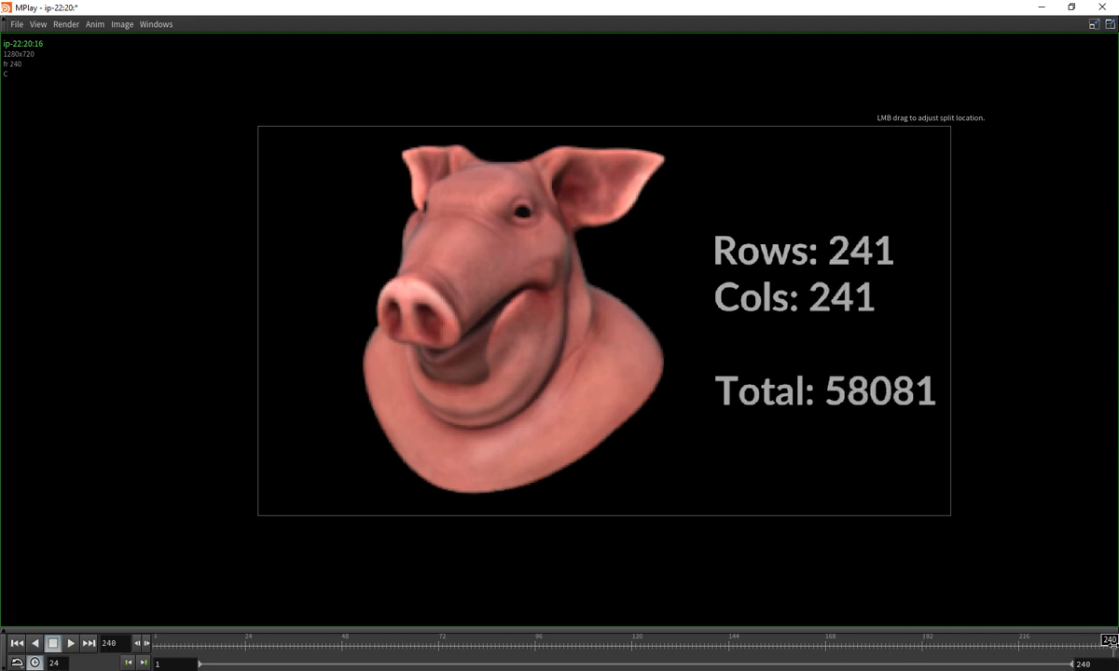
pyautogui.click(901, 647)
pyautogui.moveTo(901, 651); pyautogui.dragTo(1111, 595)
pyautogui.moveTo(1104, 642); pyautogui.dragTo(109, 612)
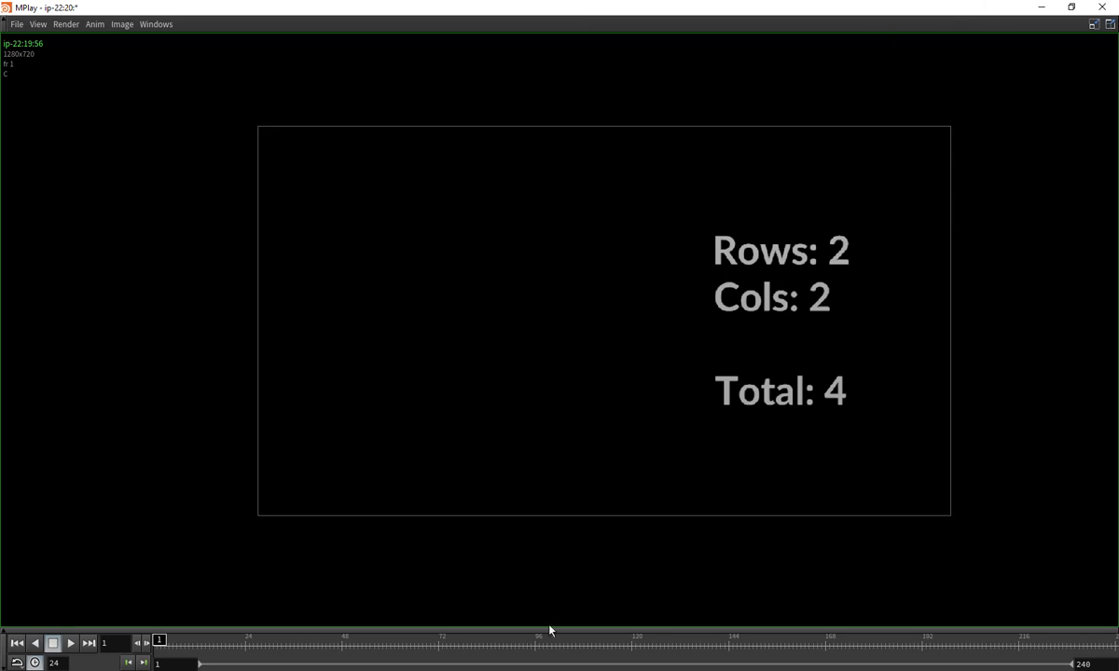
# - Switch to the MPlay voxel sequence of the pig head and scrub it from frame 1 to frame 228
pyautogui.moveTo(244, 669)
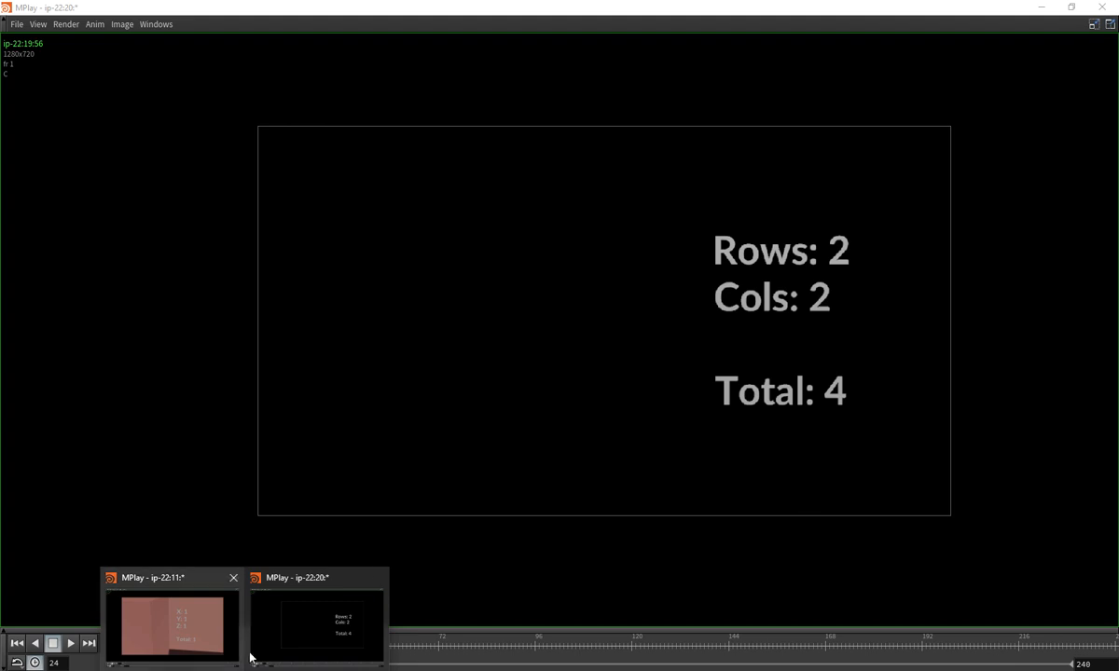
pyautogui.click(224, 640)
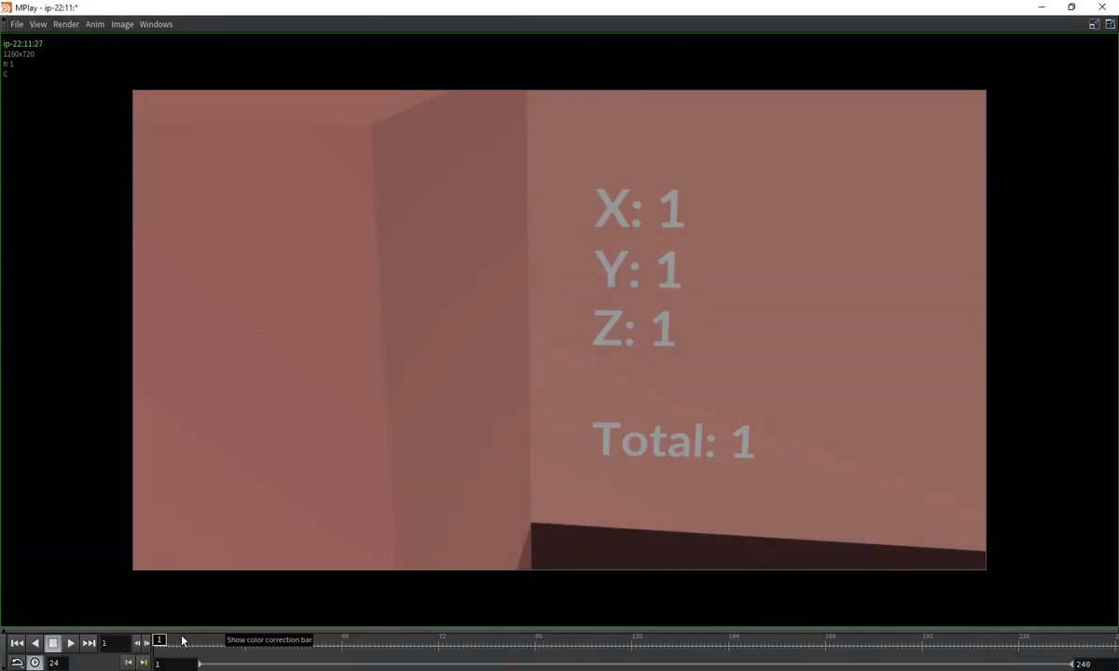
pyautogui.moveTo(161, 641)
pyautogui.mouseDown()
pyautogui.moveTo(257, 636)
pyautogui.moveTo(819, 532)
pyautogui.moveTo(991, 517)
pyautogui.moveTo(1078, 522)
pyautogui.mouseUp()
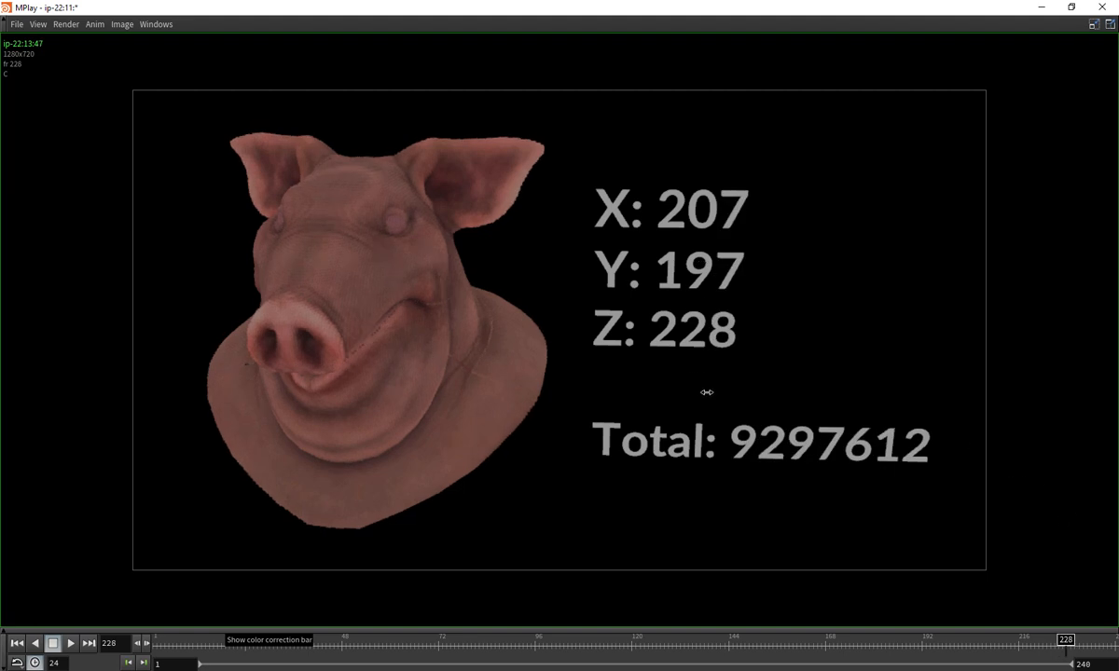
# - Switch back to the rows-and-columns pixel sequence, scrub it to frame 240 for comparison, and minimize its window
pyautogui.click(244, 670)
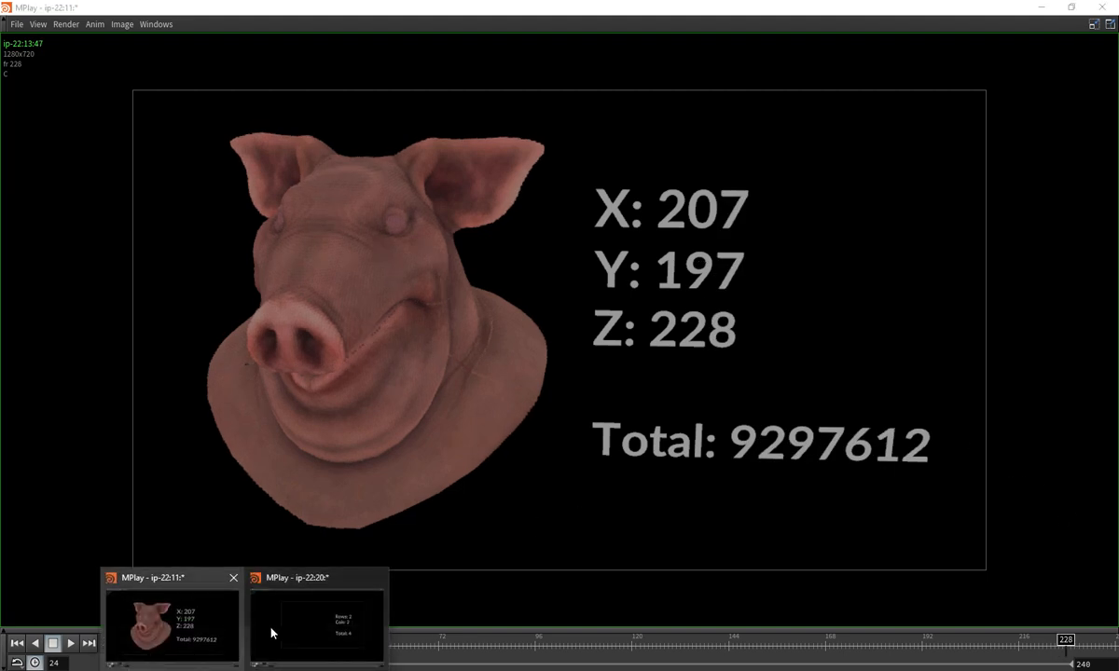
pyautogui.click(279, 629)
pyautogui.moveTo(278, 640); pyautogui.dragTo(1109, 522)
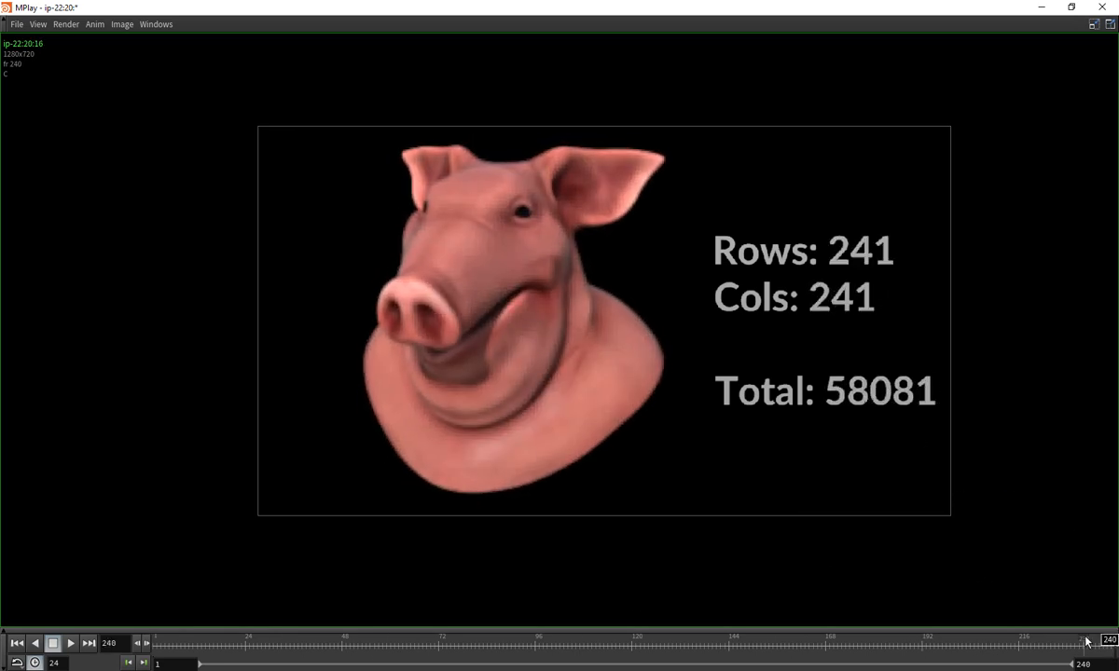
pyautogui.moveTo(1093, 642)
pyautogui.mouseDown()
pyautogui.moveTo(1026, 648)
pyautogui.moveTo(1098, 626)
pyautogui.moveTo(1114, 640)
pyautogui.mouseUp()
pyautogui.click(1042, 8)
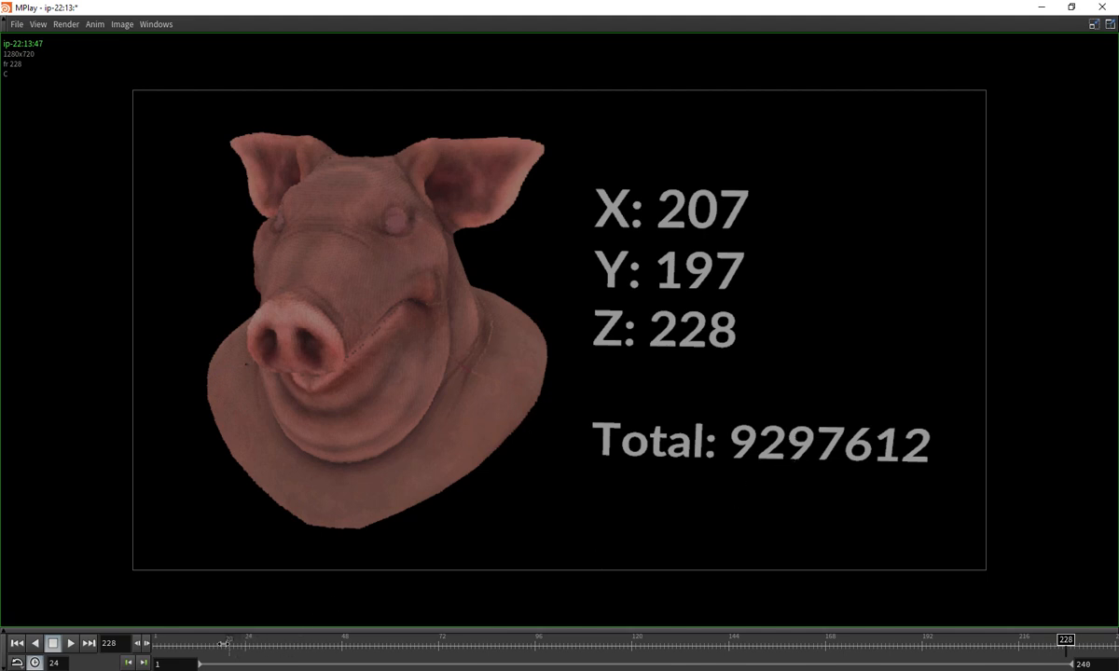
# - Scrub the voxel sequence through frames 48, 170 and 239 to frame 240 to compare voxel resolutions
pyautogui.moveTo(154, 643); pyautogui.dragTo(348, 641)
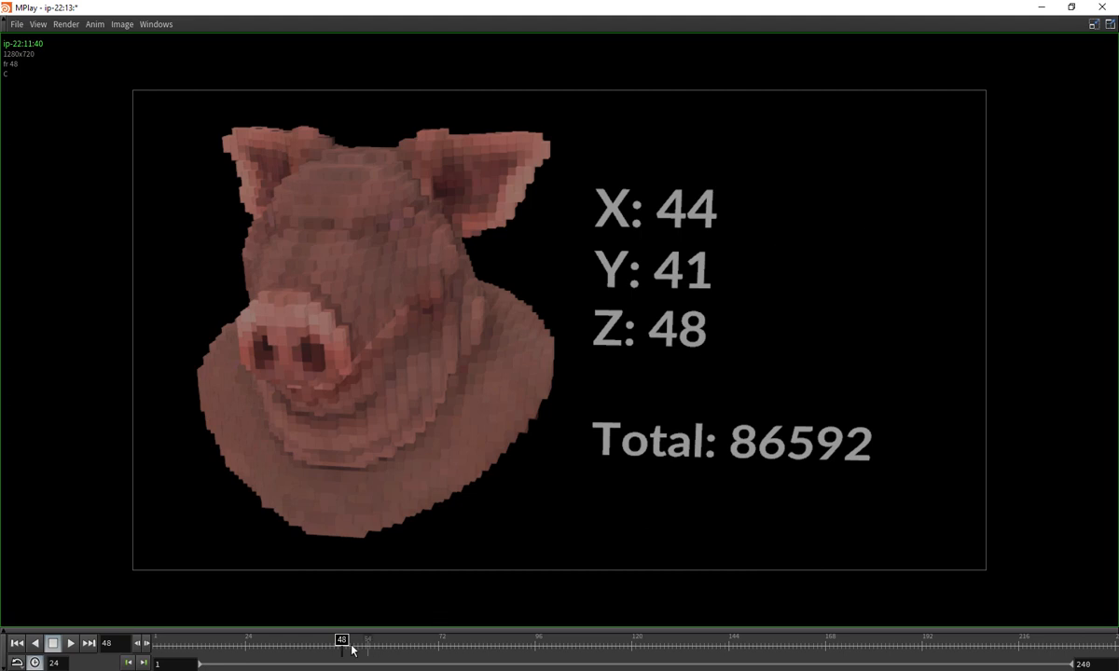
pyautogui.moveTo(350, 649)
pyautogui.mouseDown()
pyautogui.moveTo(719, 585)
pyautogui.moveTo(998, 551)
pyautogui.moveTo(1113, 557)
pyautogui.moveTo(1012, 554)
pyautogui.moveTo(835, 583)
pyautogui.mouseUp()
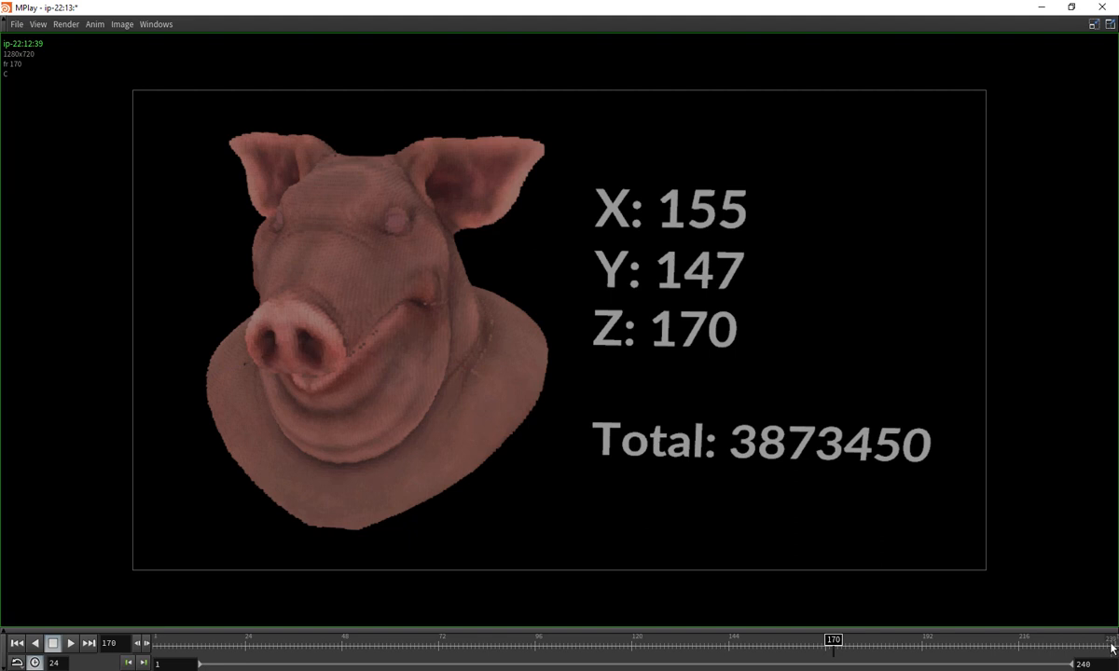
pyautogui.click(1112, 644)
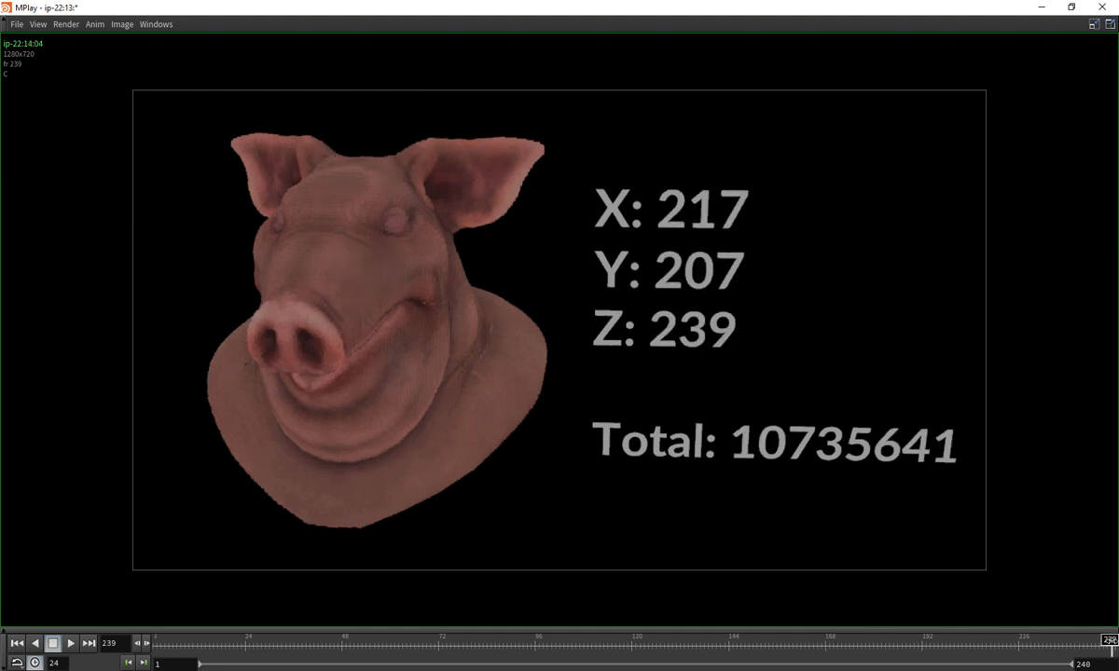
pyautogui.click(1111, 640)
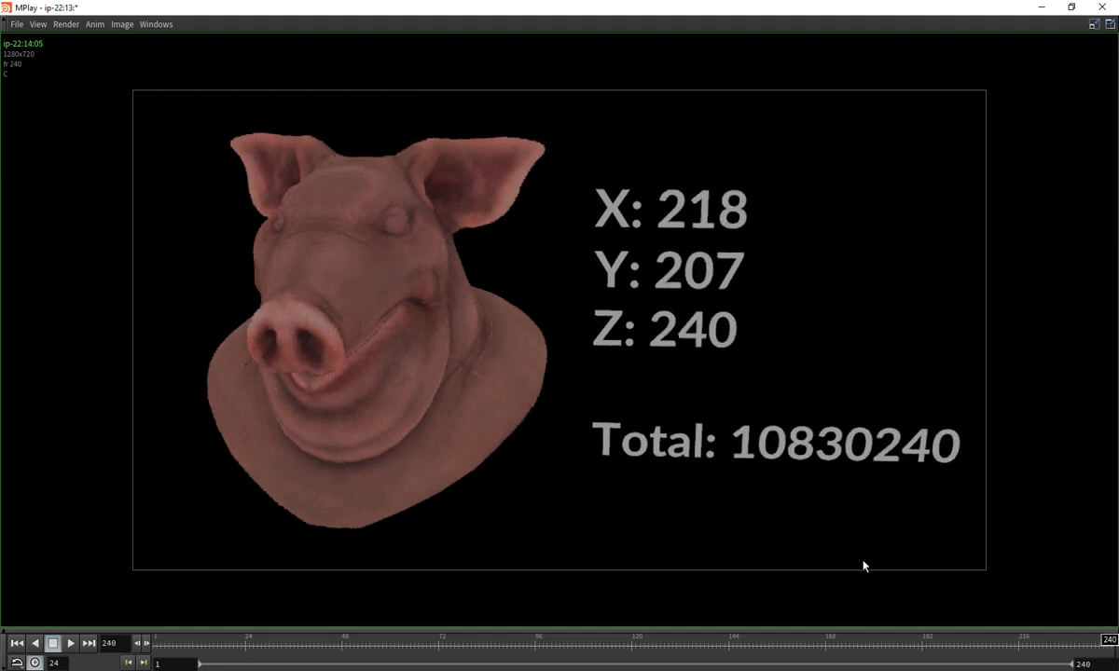
# - Play the voxel sequence from the start and scrub it to frame 217
pyautogui.moveTo(832, 643); pyautogui.dragTo(147, 658)
pyautogui.click(72, 644)
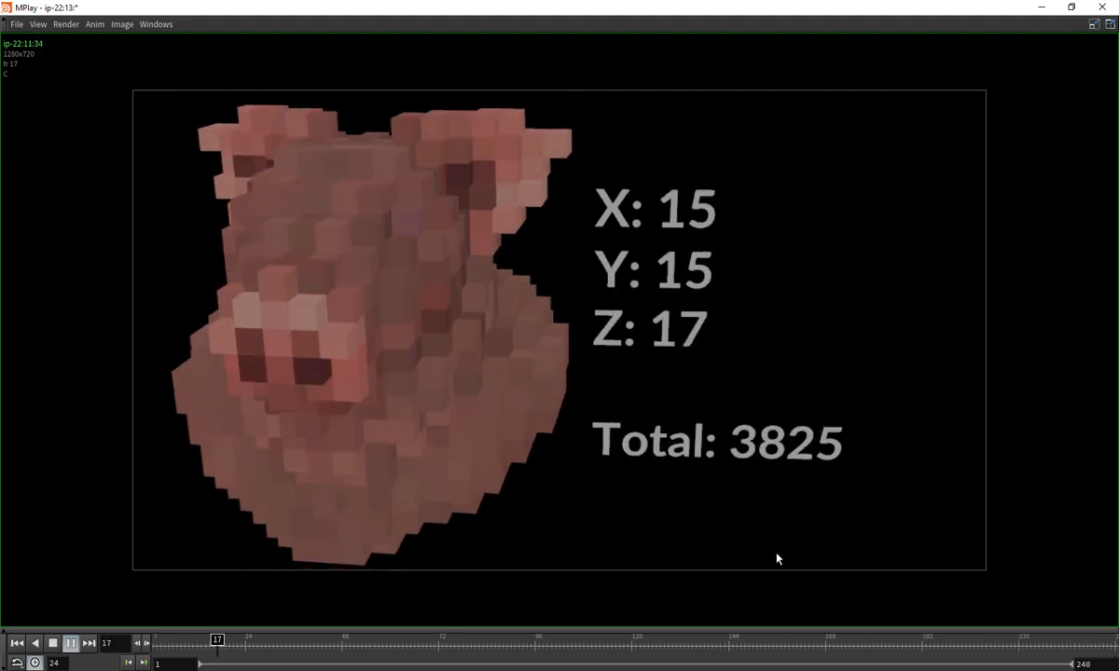
pyautogui.moveTo(1114, 640)
pyautogui.mouseDown()
pyautogui.moveTo(752, 618)
pyautogui.moveTo(774, 607)
pyautogui.moveTo(265, 615)
pyautogui.moveTo(854, 534)
pyautogui.moveTo(1001, 591)
pyautogui.moveTo(1022, 647)
pyautogui.mouseUp()
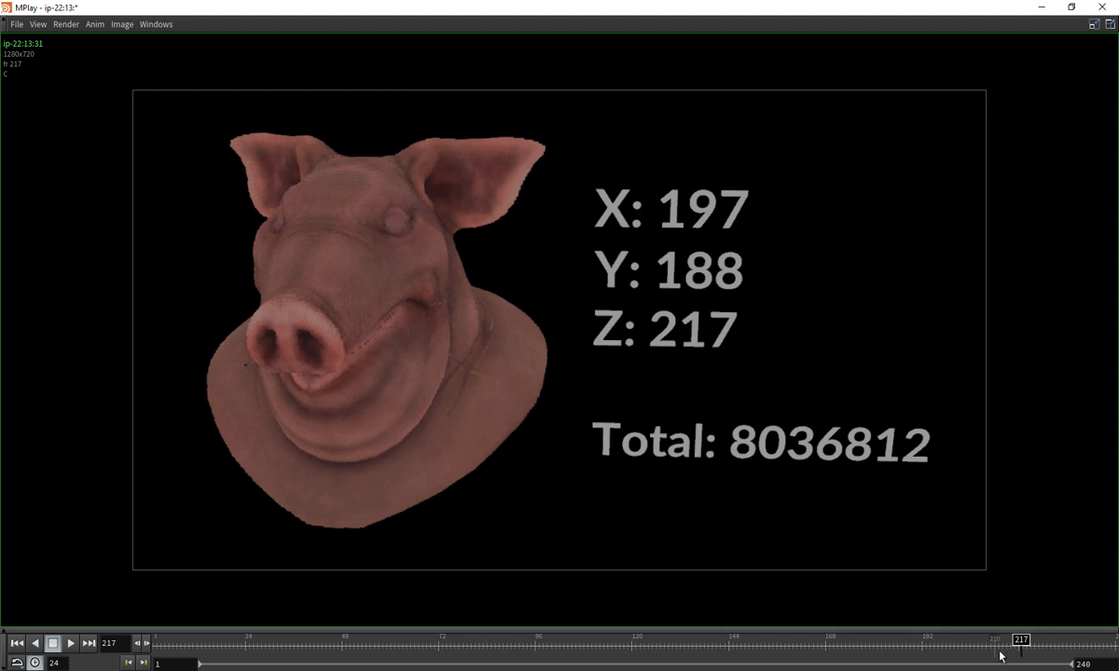
# - Scrub the voxel sequence back to frame 16 and forward through frames 50 and 110 towards the end to compare detail
pyautogui.moveTo(1021, 640); pyautogui.dragTo(212, 633)
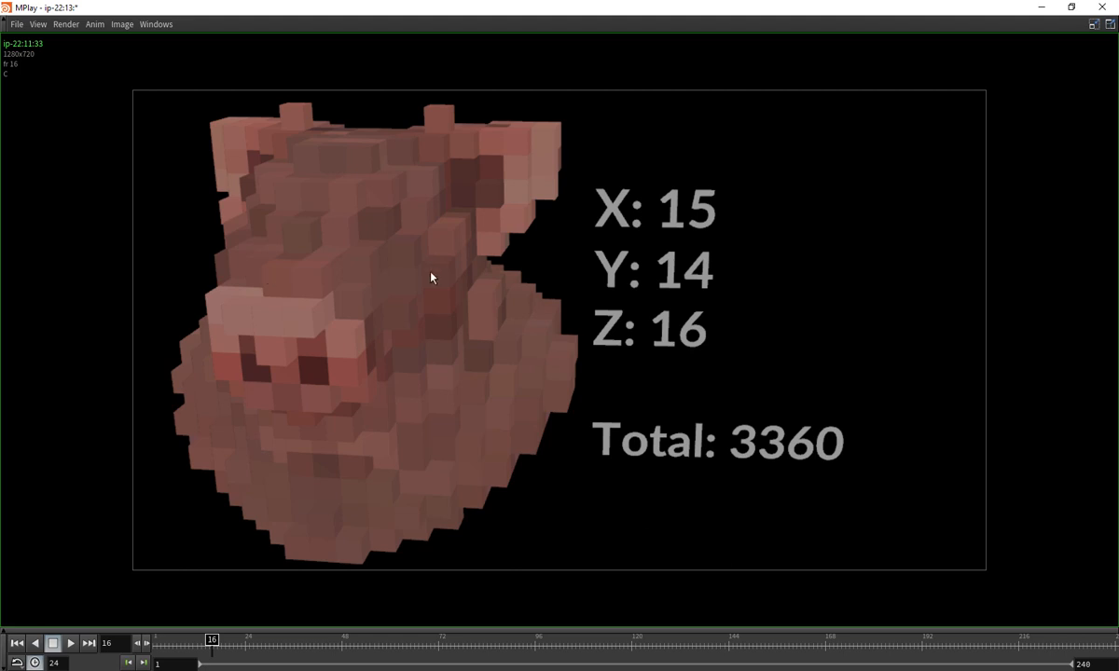
pyautogui.moveTo(212, 640)
pyautogui.mouseDown()
pyautogui.moveTo(190, 642)
pyautogui.moveTo(249, 652)
pyautogui.moveTo(308, 645)
pyautogui.mouseUp()
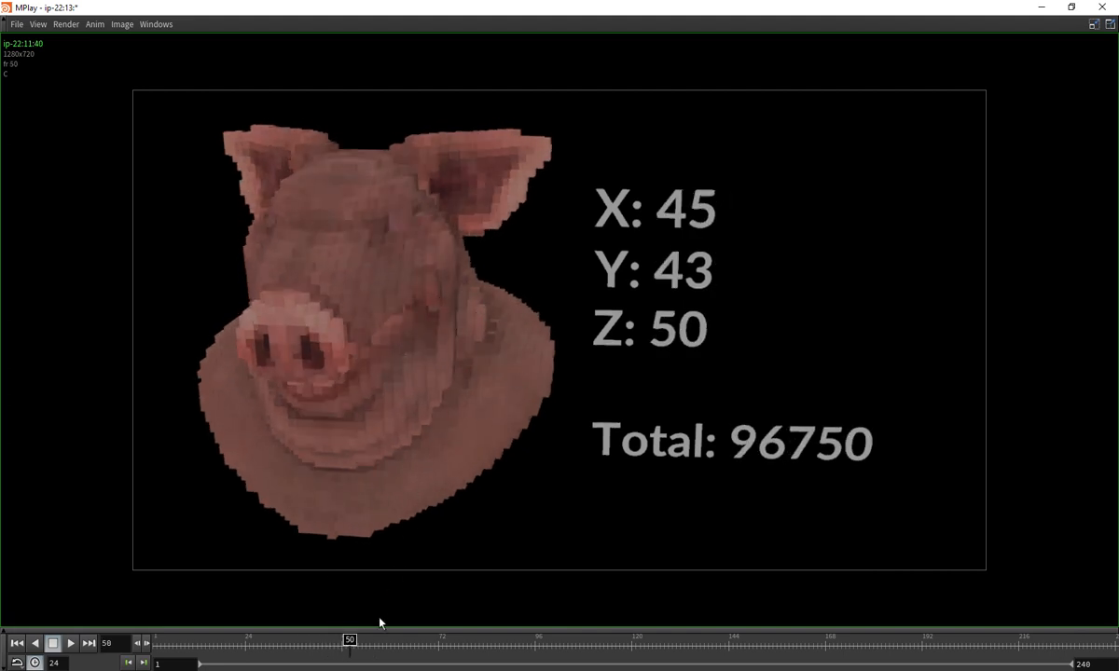
pyautogui.moveTo(354, 642); pyautogui.dragTo(592, 595)
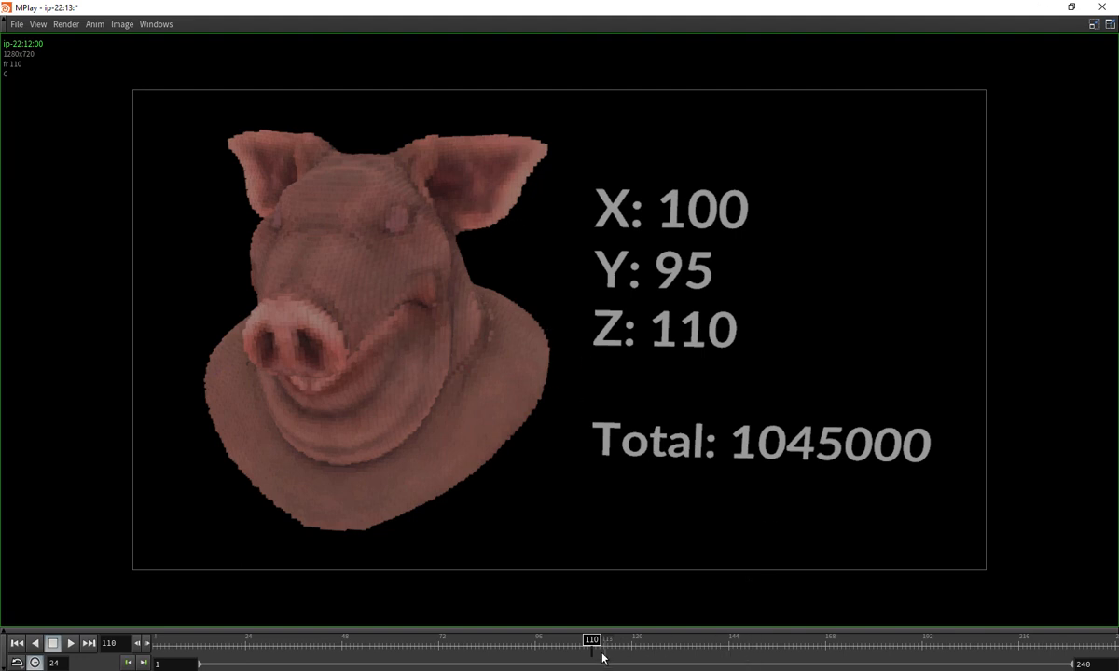
pyautogui.moveTo(593, 596); pyautogui.dragTo(1065, 567)
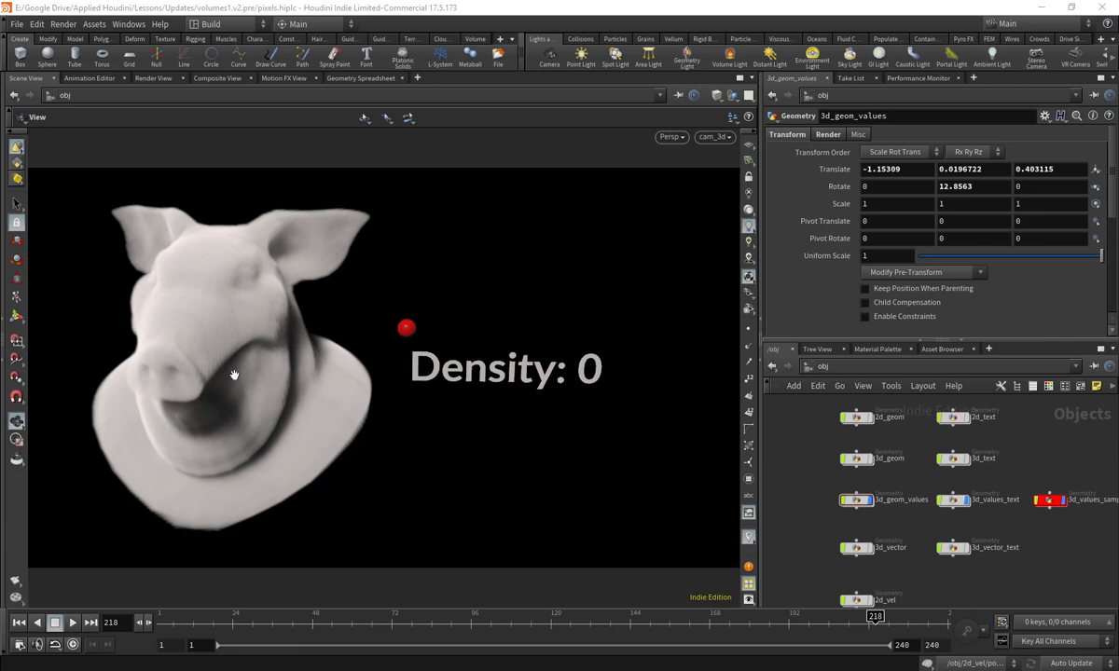
# - Examine the pig head volume from another angle in the Houdini scene and look through cam_3d again
pyautogui.moveTo(201, 343)
pyautogui.mouseDown()
pyautogui.moveTo(233, 347)
pyautogui.moveTo(262, 371)
pyautogui.moveTo(366, 326)
pyautogui.moveTo(404, 275)
pyautogui.moveTo(430, 213)
pyautogui.moveTo(419, 337)
pyautogui.moveTo(342, 328)
pyautogui.moveTo(417, 335)
pyautogui.moveTo(346, 305)
pyautogui.moveTo(462, 310)
pyautogui.moveTo(450, 359)
pyautogui.moveTo(372, 354)
pyautogui.moveTo(420, 380)
pyautogui.moveTo(424, 437)
pyautogui.moveTo(412, 200)
pyautogui.moveTo(429, 358)
pyautogui.moveTo(270, 327)
pyautogui.moveTo(617, 362)
pyautogui.moveTo(458, 331)
pyautogui.moveTo(511, 365)
pyautogui.moveTo(532, 338)
pyautogui.moveTo(387, 382)
pyautogui.moveTo(568, 324)
pyautogui.moveTo(395, 291)
pyautogui.mouseUp()
pyautogui.click(714, 137)
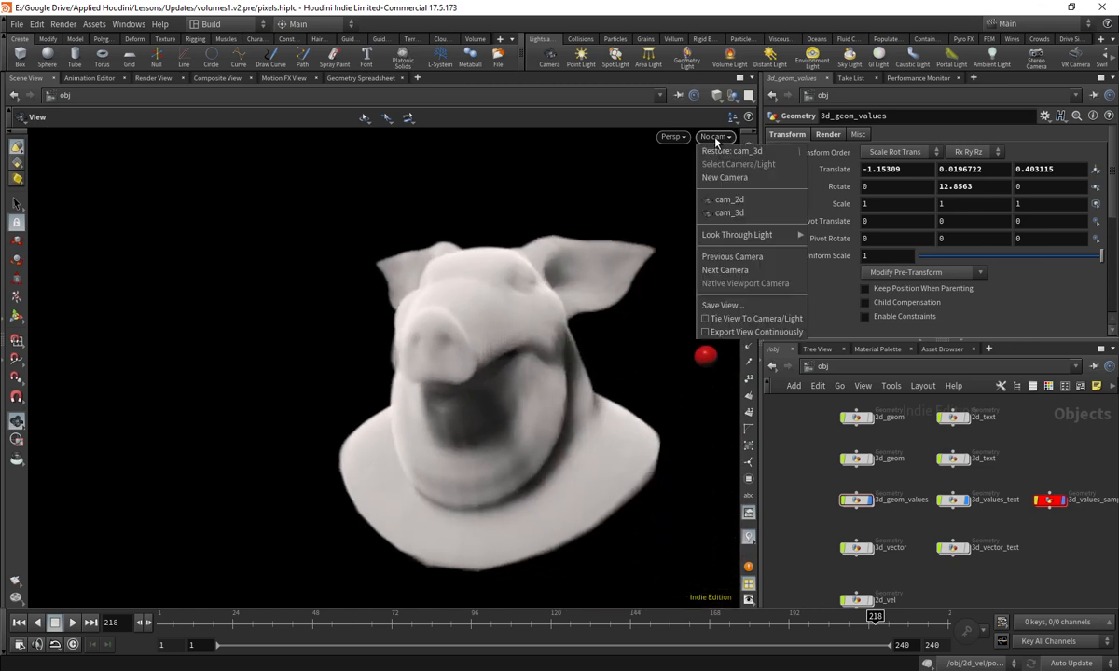
pyautogui.click(729, 212)
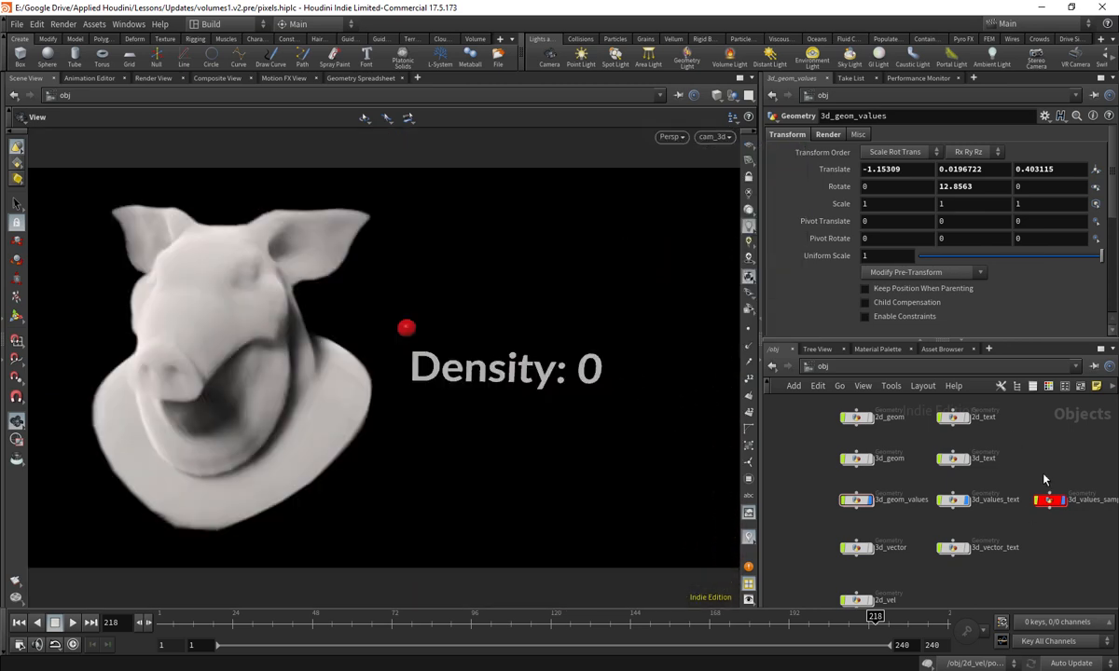
# - At frame 210, move the 3d_values_sampler sphere onto the edge of the pig's cheek, at about -0.66, -0.06, 0.31
pyautogui.click(1049, 499)
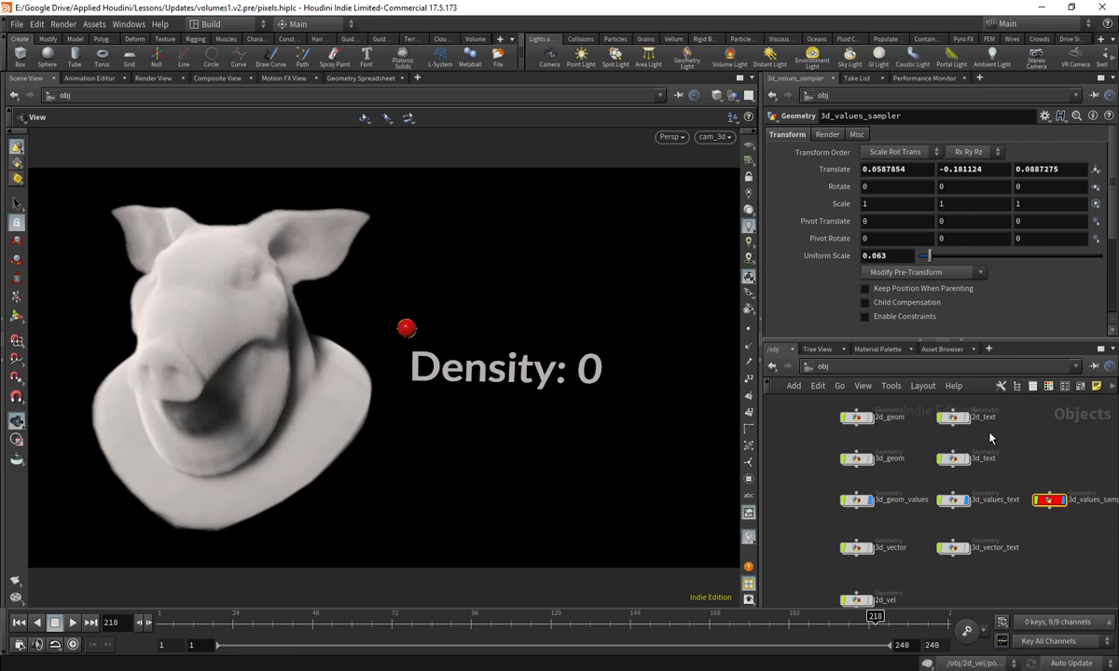
pyautogui.click(16, 315)
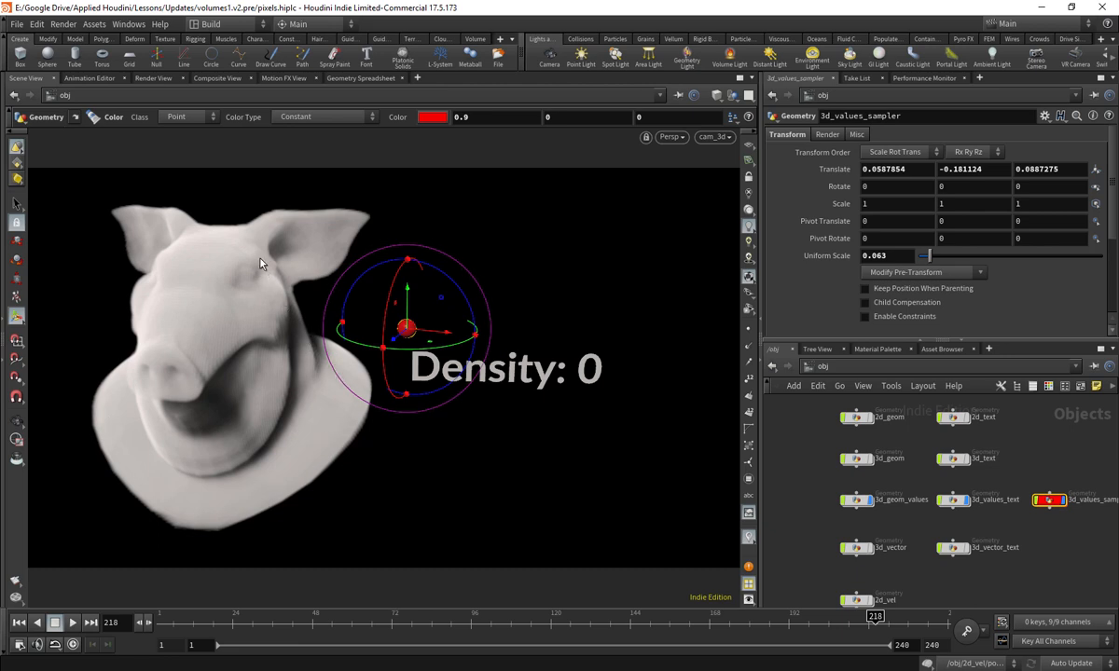
pyautogui.moveTo(818, 625); pyautogui.dragTo(850, 566)
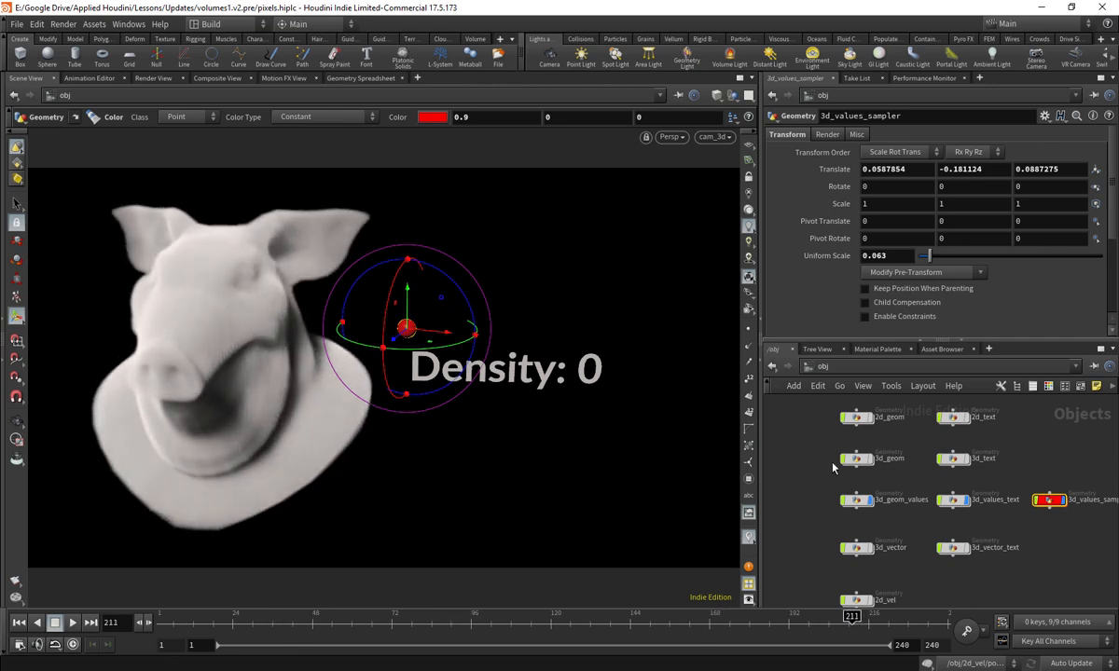
pyautogui.moveTo(852, 619)
pyautogui.mouseDown()
pyautogui.moveTo(354, 660)
pyautogui.moveTo(270, 633)
pyautogui.moveTo(851, 583)
pyautogui.moveTo(869, 617)
pyautogui.moveTo(850, 621)
pyautogui.mouseUp()
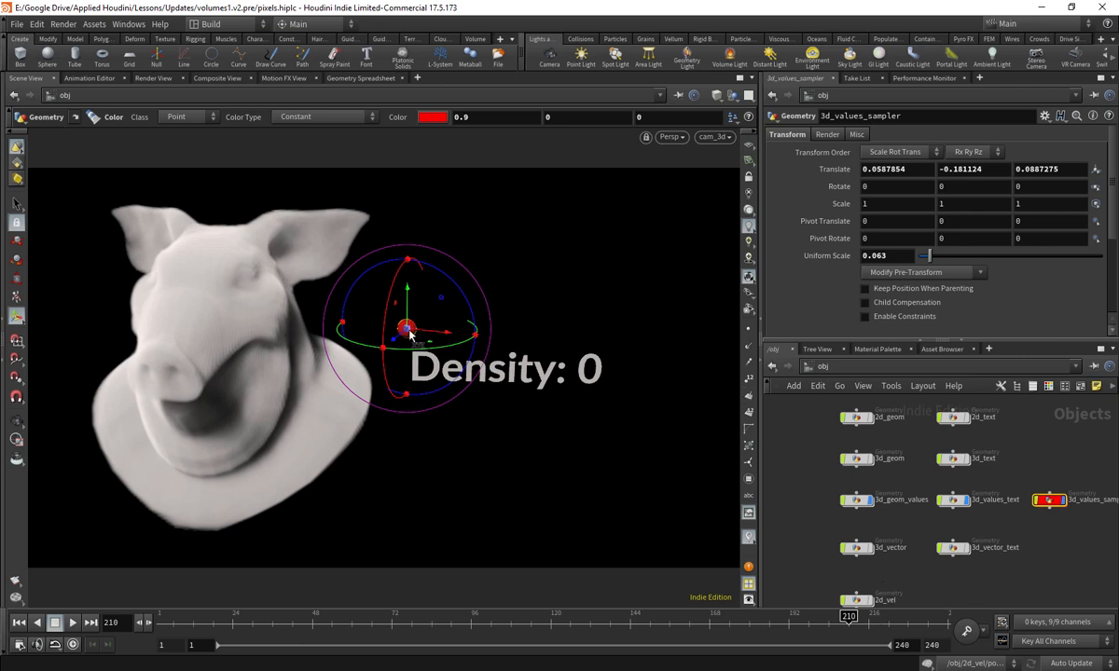
pyautogui.moveTo(407, 329); pyautogui.dragTo(341, 323)
# - Examine up close where the sampler sphere sits on the volume's surface, and return to the cam_3d view
pyautogui.scroll(5, 275, 317)
pyautogui.keyDown('alt'); pyautogui.moveTo(537, 317); pyautogui.dragTo(227, 323); pyautogui.keyUp('alt')
pyautogui.keyDown('alt'); pyautogui.moveTo(227, 323); pyautogui.dragTo(284, 399, button='middle'); pyautogui.keyUp('alt')
pyautogui.keyDown('alt'); pyautogui.moveTo(284, 399); pyautogui.dragTo(426, 258, button='right'); pyautogui.keyUp('alt')
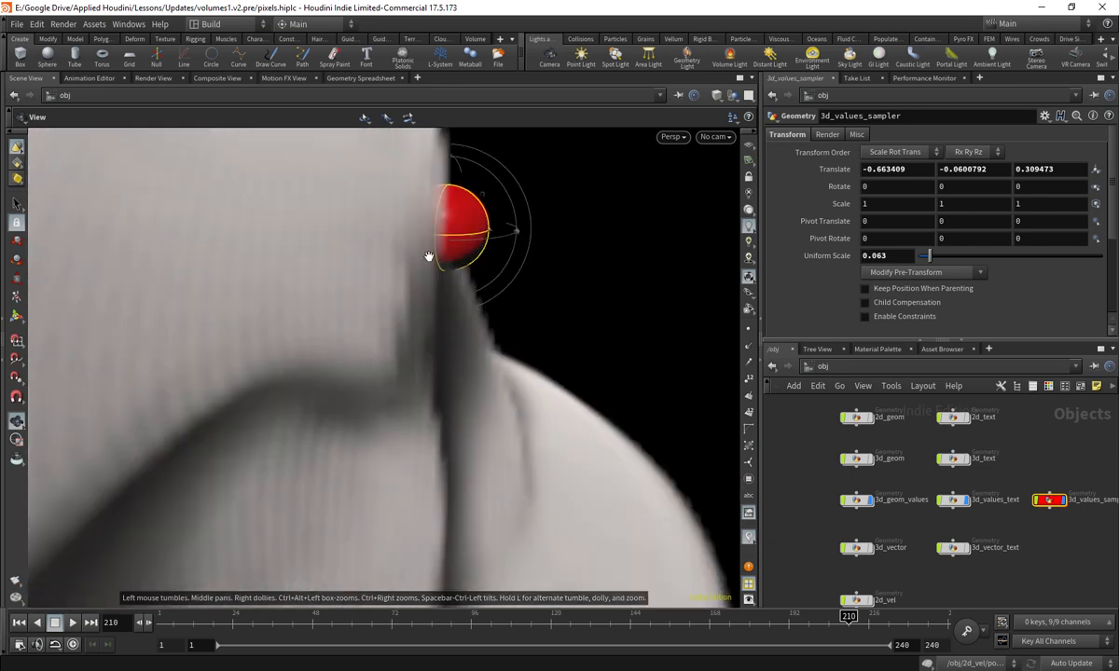
pyautogui.keyDown('alt'); pyautogui.moveTo(427, 257); pyautogui.dragTo(398, 304); pyautogui.keyUp('alt')
pyautogui.keyDown('alt'); pyautogui.moveTo(561, 230); pyautogui.dragTo(252, 424, button='right'); pyautogui.keyUp('alt')
pyautogui.keyDown('alt'); pyautogui.moveTo(326, 363); pyautogui.dragTo(531, 327); pyautogui.keyUp('alt')
pyautogui.click(715, 138)
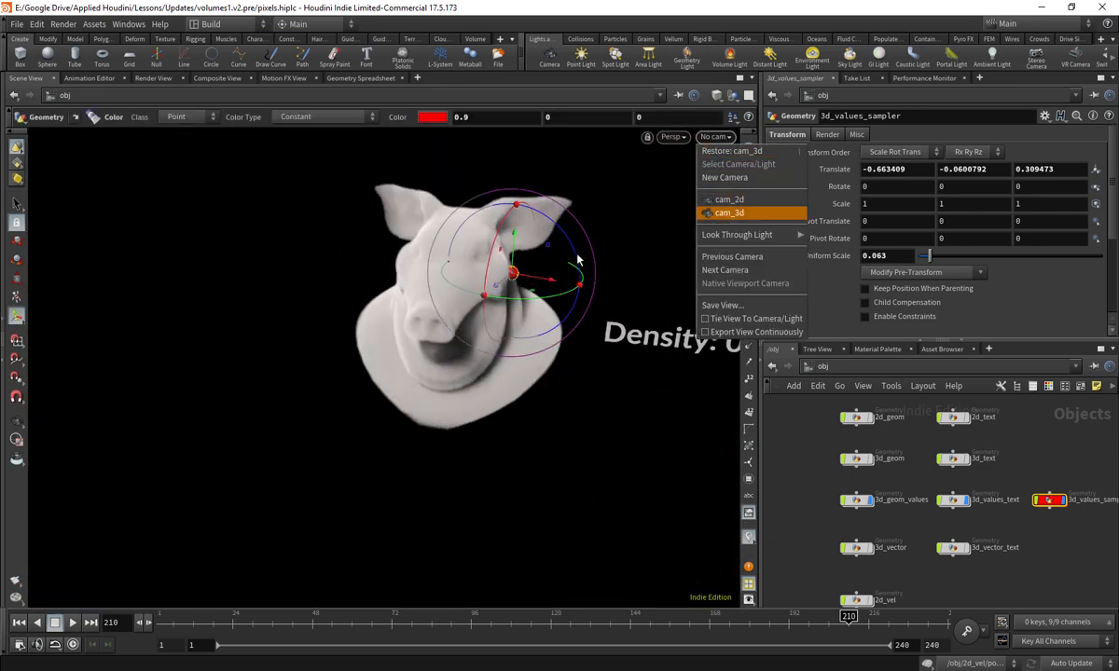
pyautogui.click(722, 215)
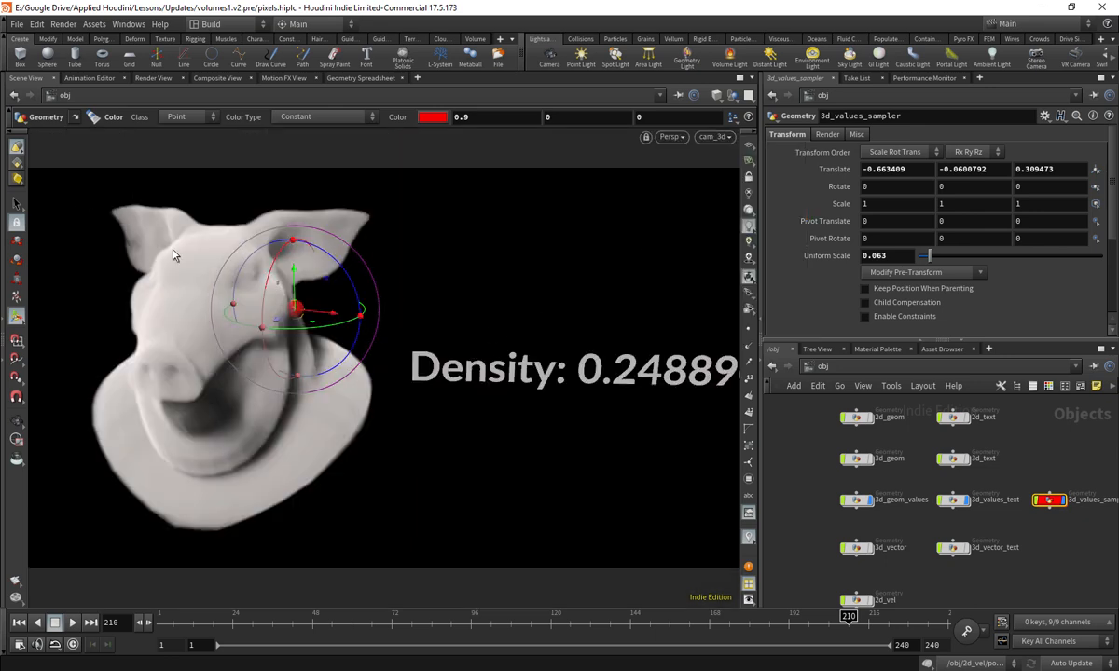
# - Hide the 3d_geom_values and 3d_values_text objects and display 3d_vector and 3d_vector_text instead
pyautogui.click(17, 203)
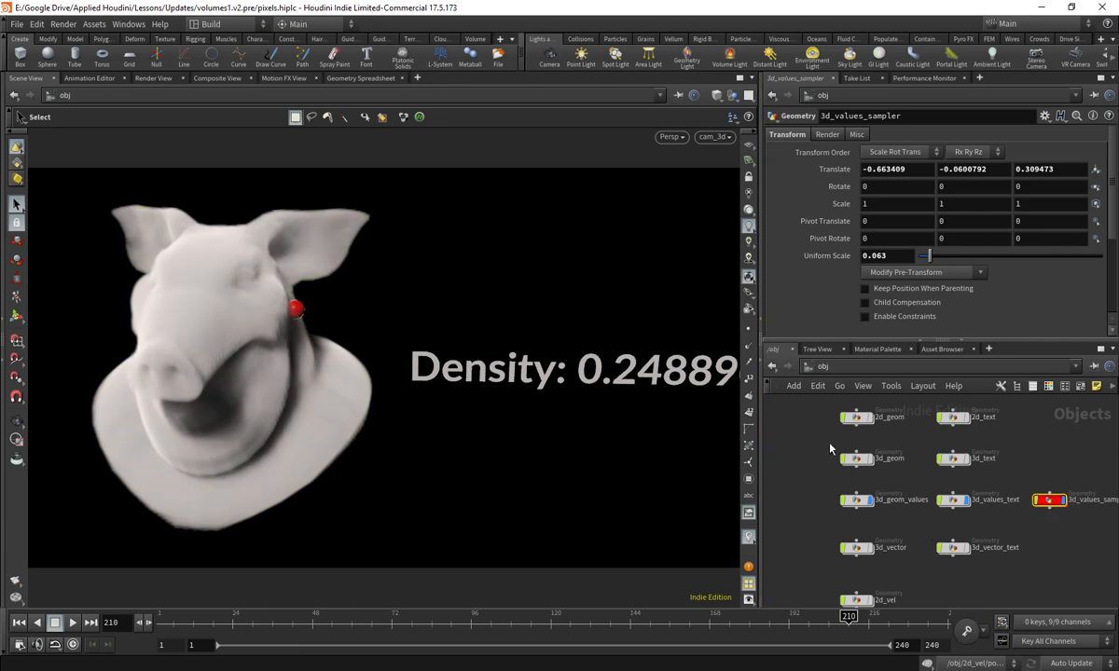
pyautogui.click(869, 504)
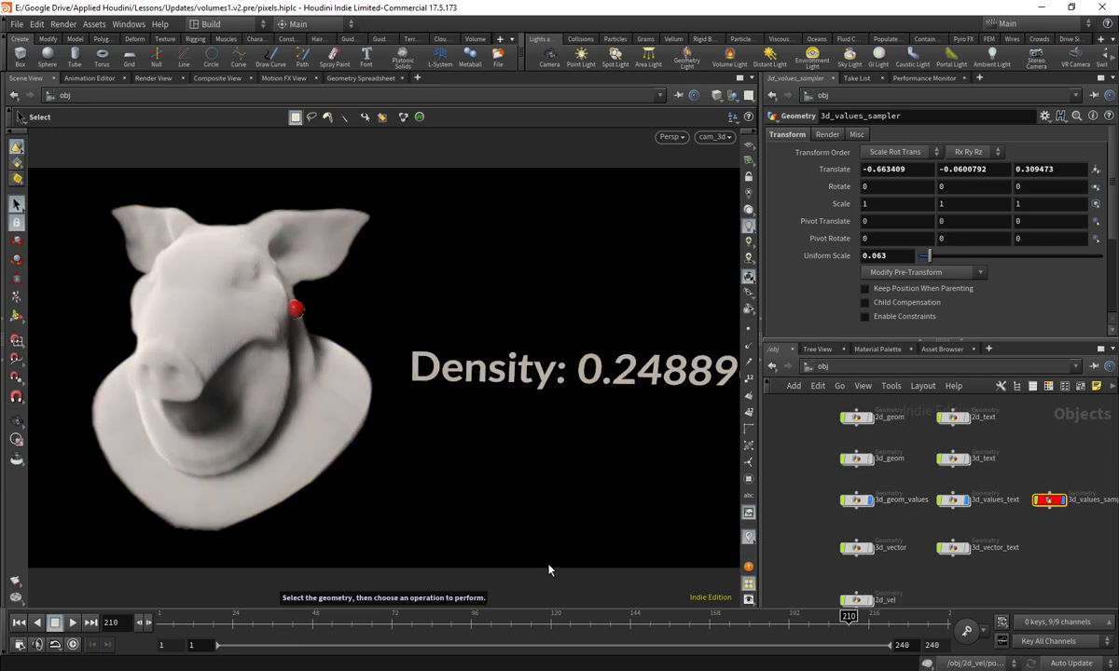
pyautogui.click(870, 499)
pyautogui.click(965, 500)
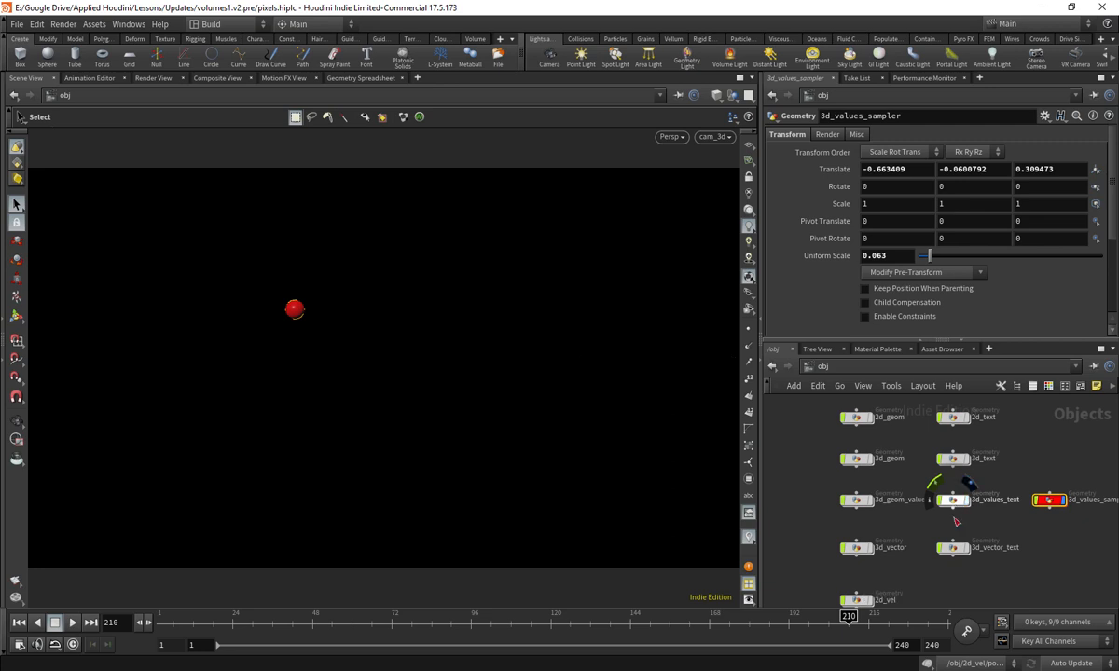
pyautogui.click(872, 550)
pyautogui.click(962, 550)
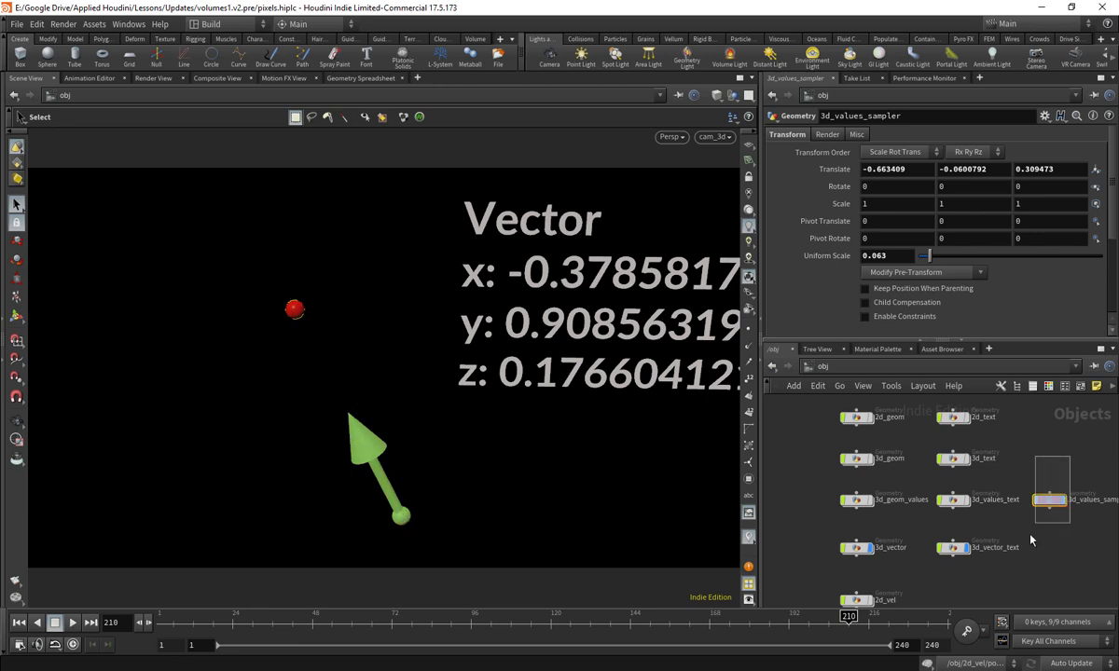
# - Move the 3d_values_sampler sphere around the view to vary the sampled vector, leaving it at about -0.63, -0.09, 0.31
pyautogui.click(17, 316)
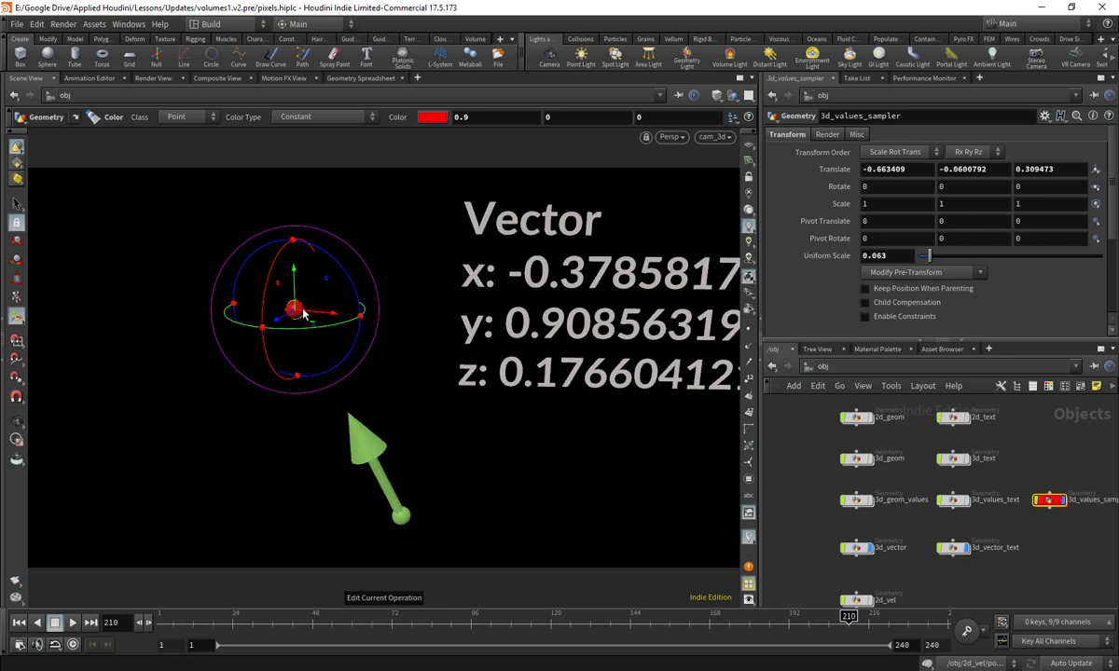
pyautogui.moveTo(293, 310); pyautogui.dragTo(212, 270)
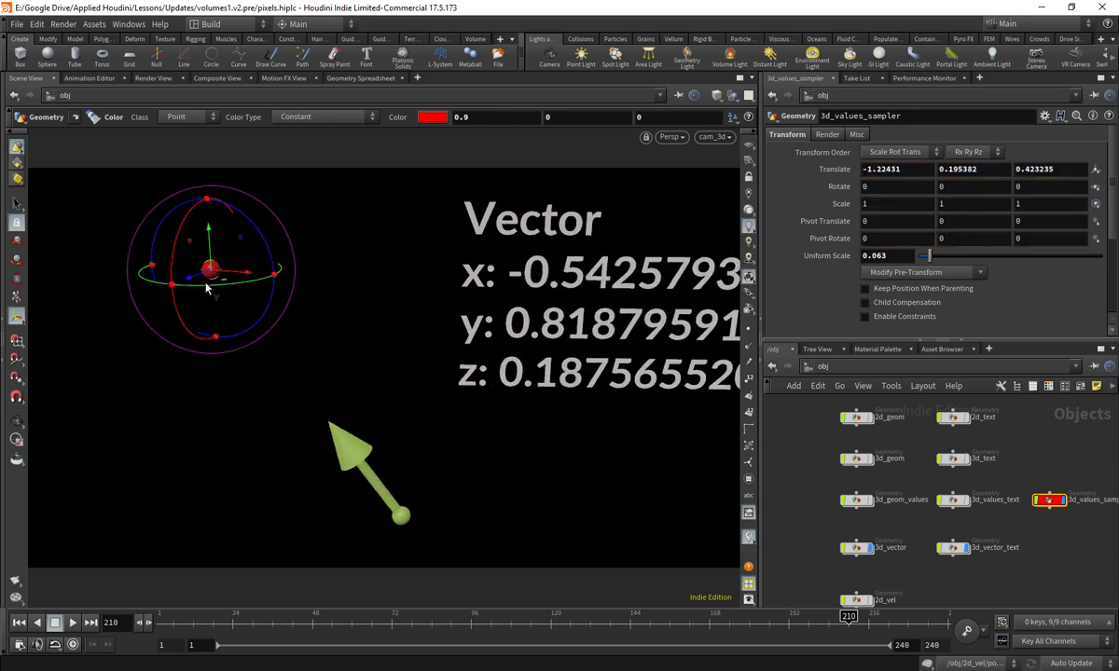
pyautogui.moveTo(211, 270); pyautogui.dragTo(177, 416)
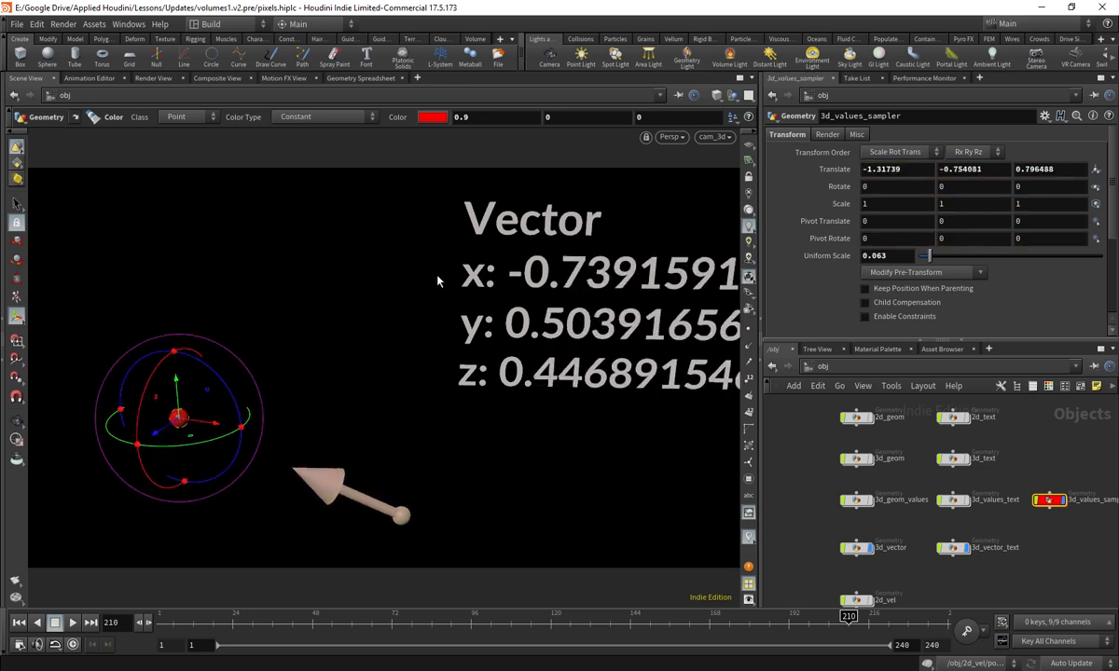
pyautogui.moveTo(189, 436); pyautogui.dragTo(653, 448)
pyautogui.moveTo(334, 415); pyautogui.dragTo(260, 323)
pyautogui.moveTo(215, 403); pyautogui.dragTo(189, 358)
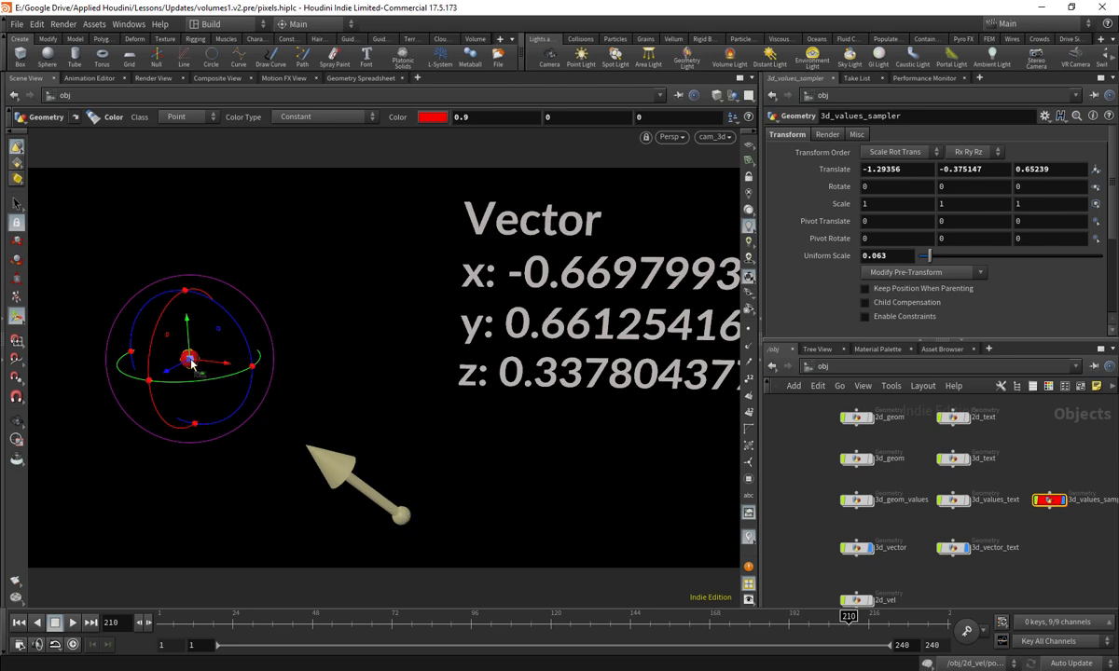
pyautogui.moveTo(200, 360); pyautogui.dragTo(417, 337)
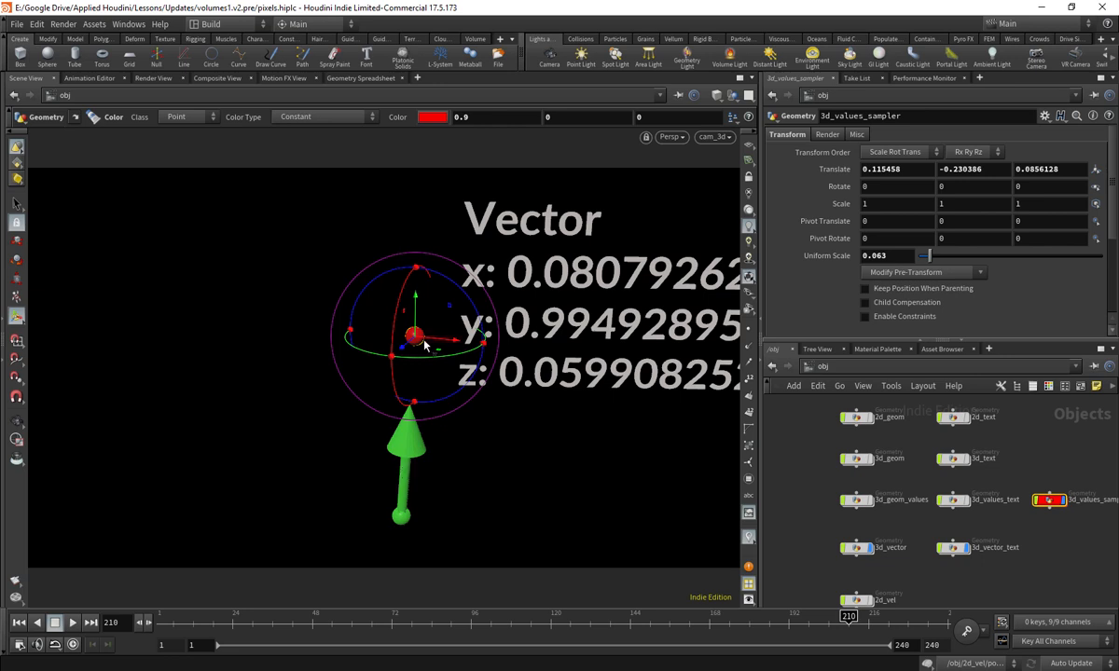
pyautogui.moveTo(411, 331); pyautogui.dragTo(299, 313)
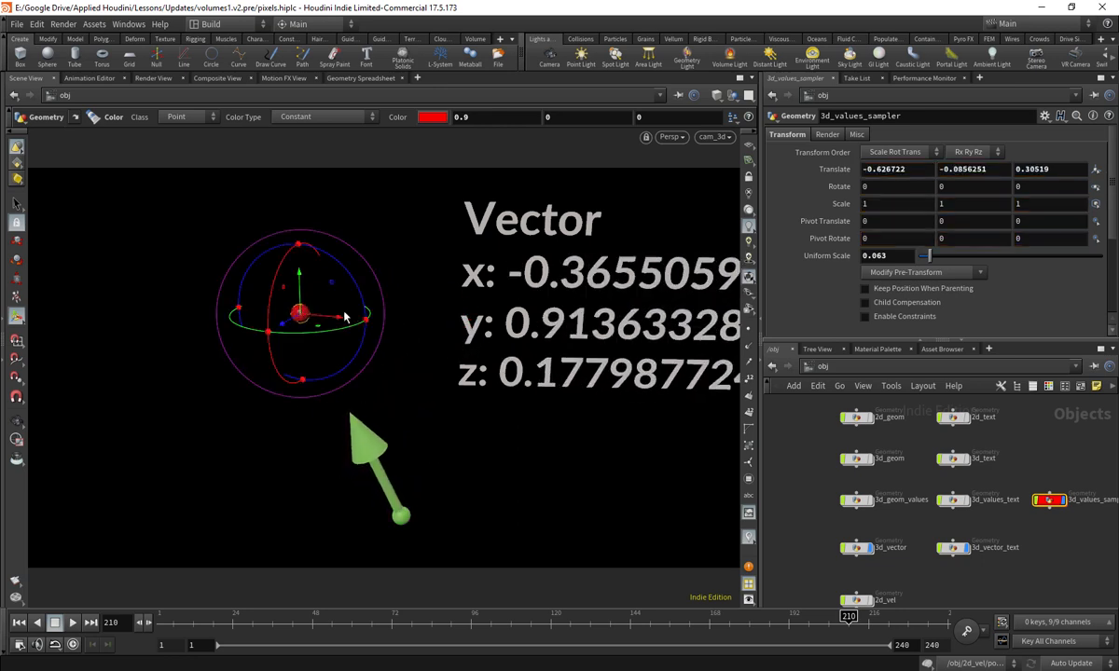
# - Hide the 3d_vector and 3d_vector_text objects and display 2d_vel instead
pyautogui.click(869, 549)
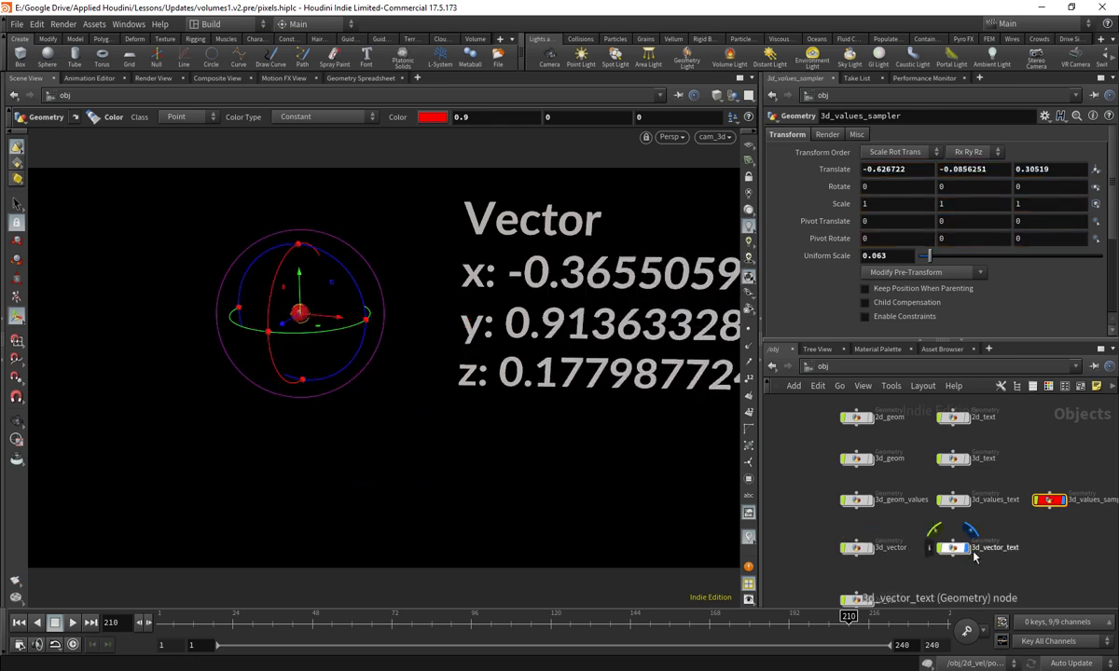
pyautogui.click(966, 548)
pyautogui.moveTo(909, 592); pyautogui.dragTo(920, 535, button='middle')
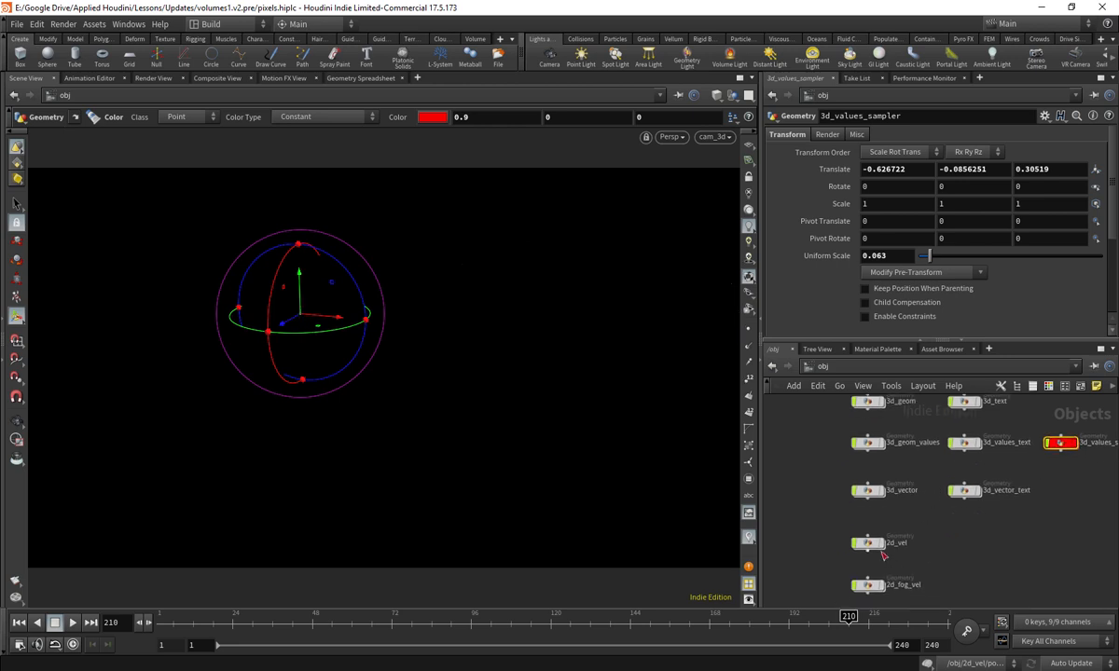
pyautogui.click(881, 543)
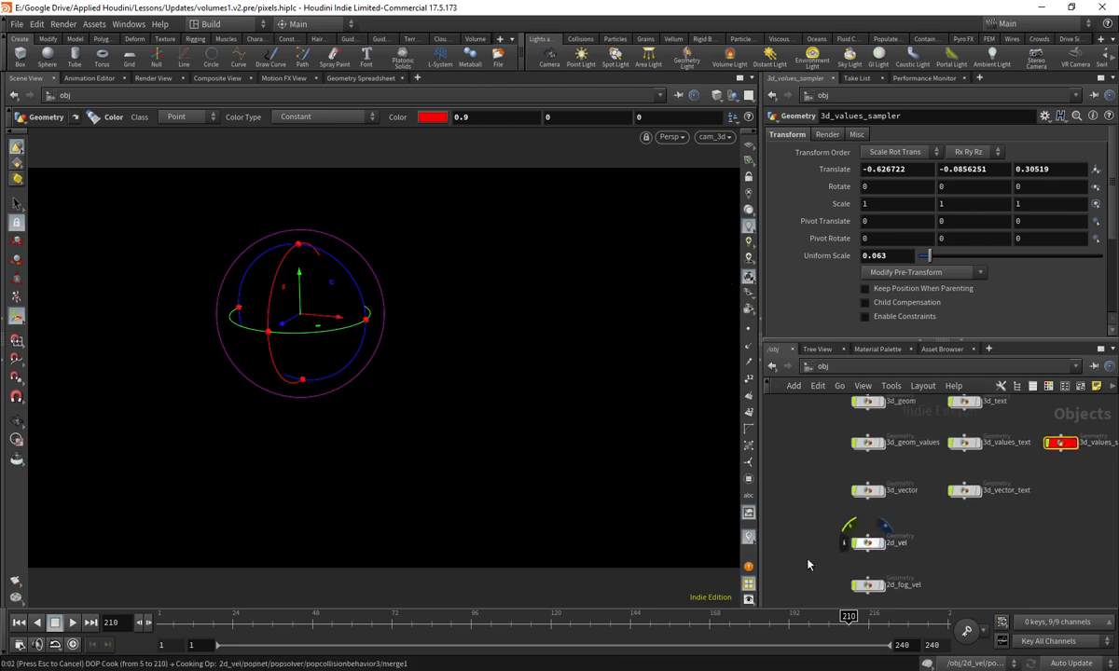
# - Look through the cam_2d camera and switch to the Select tool so the sampler's transform handle is hidden
pyautogui.click(720, 140)
pyautogui.click(703, 311)
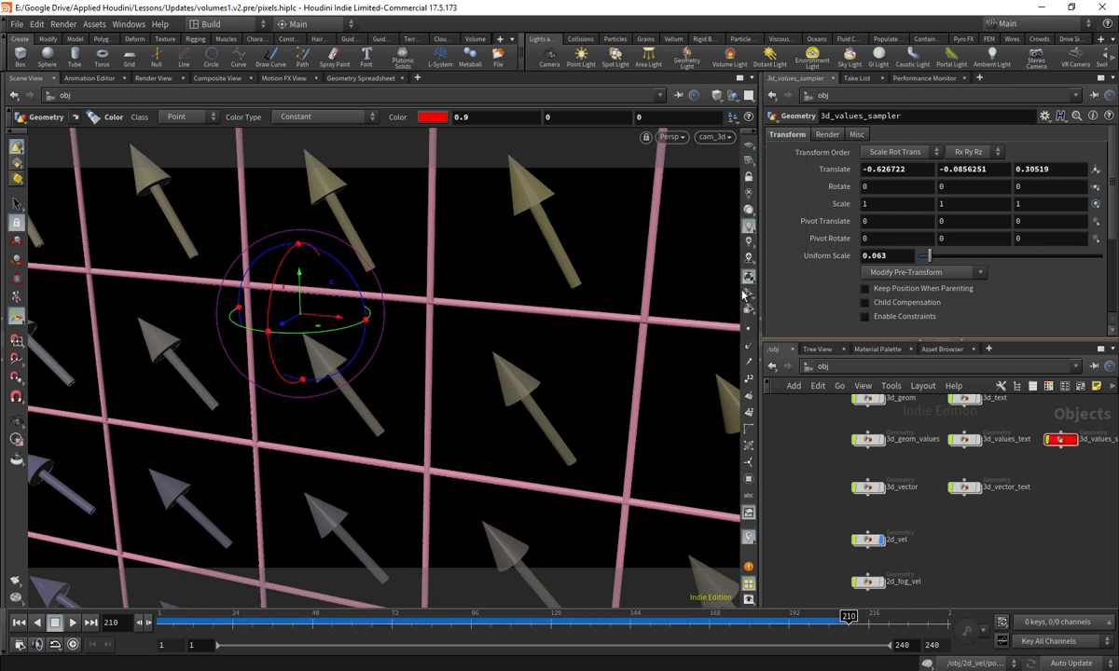
pyautogui.click(724, 138)
pyautogui.click(743, 5)
pyautogui.click(719, 138)
pyautogui.click(695, 199)
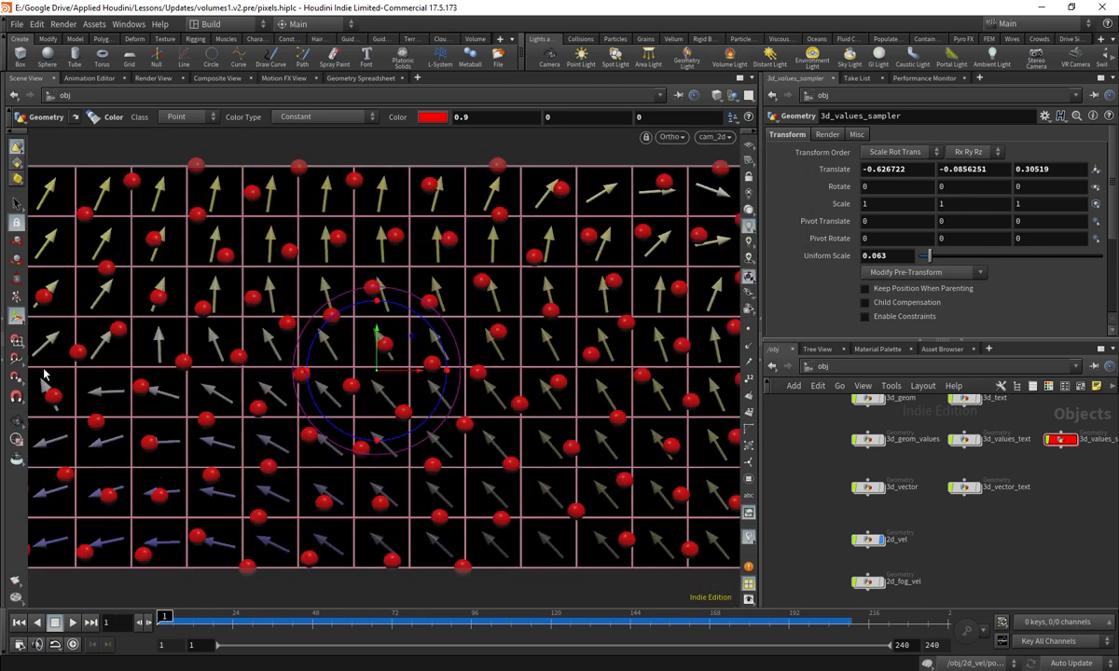
pyautogui.click(18, 202)
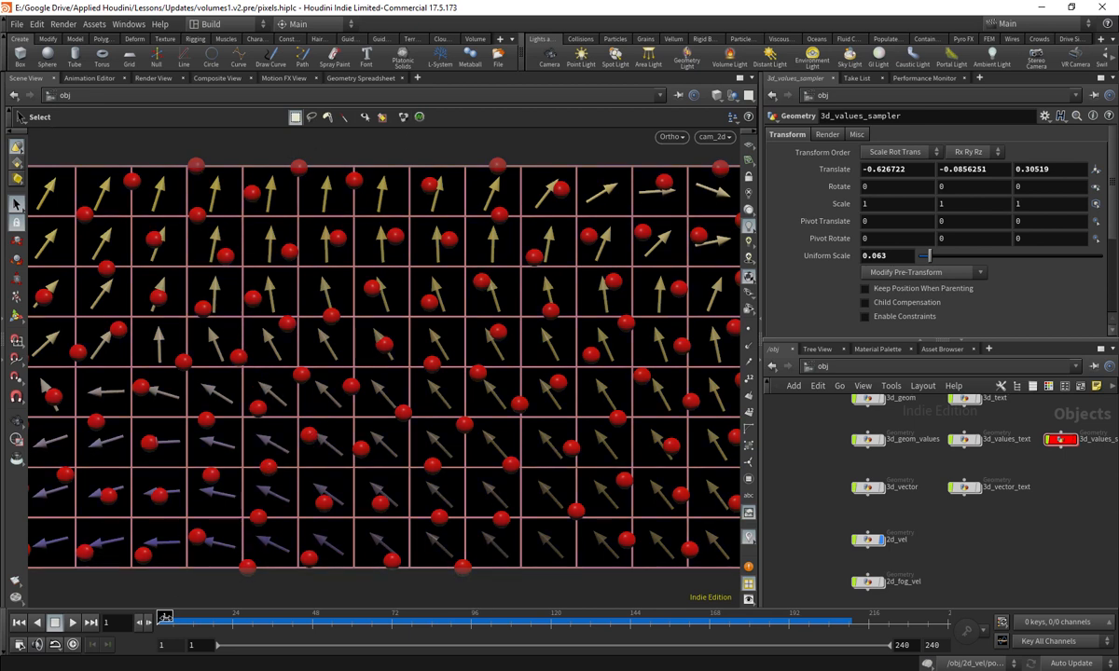
# - Play the animation to examine how the particles follow the velocity vectors, and return to frame 1
pyautogui.moveTo(180, 617); pyautogui.dragTo(350, 593)
pyautogui.hotkey('ctrl', 'Up')
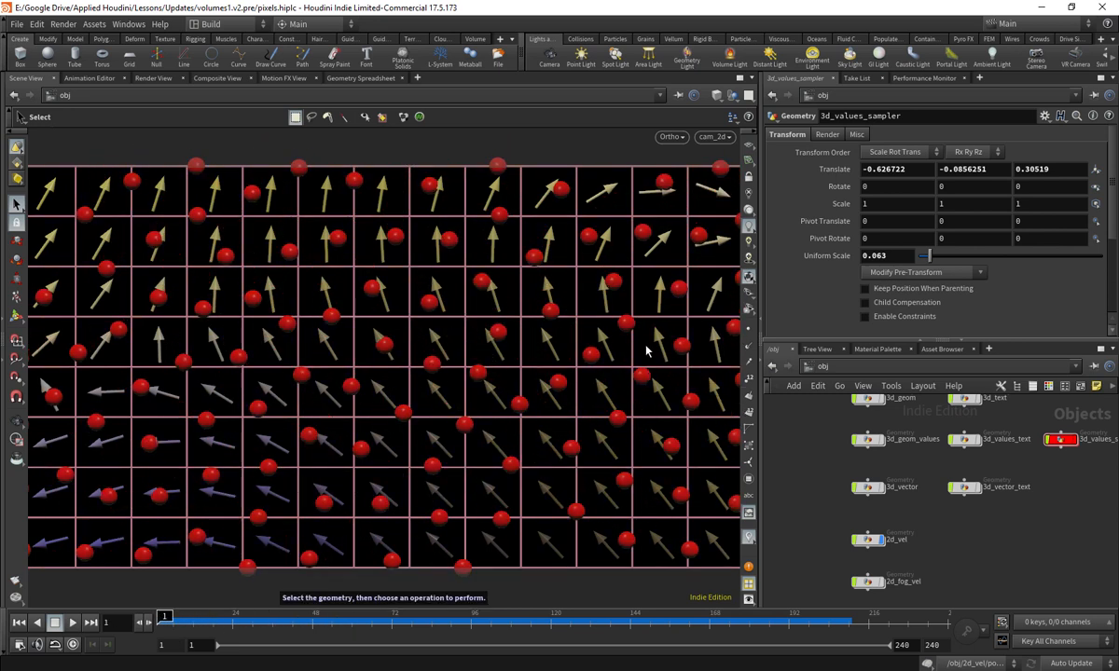
pyautogui.click(72, 623)
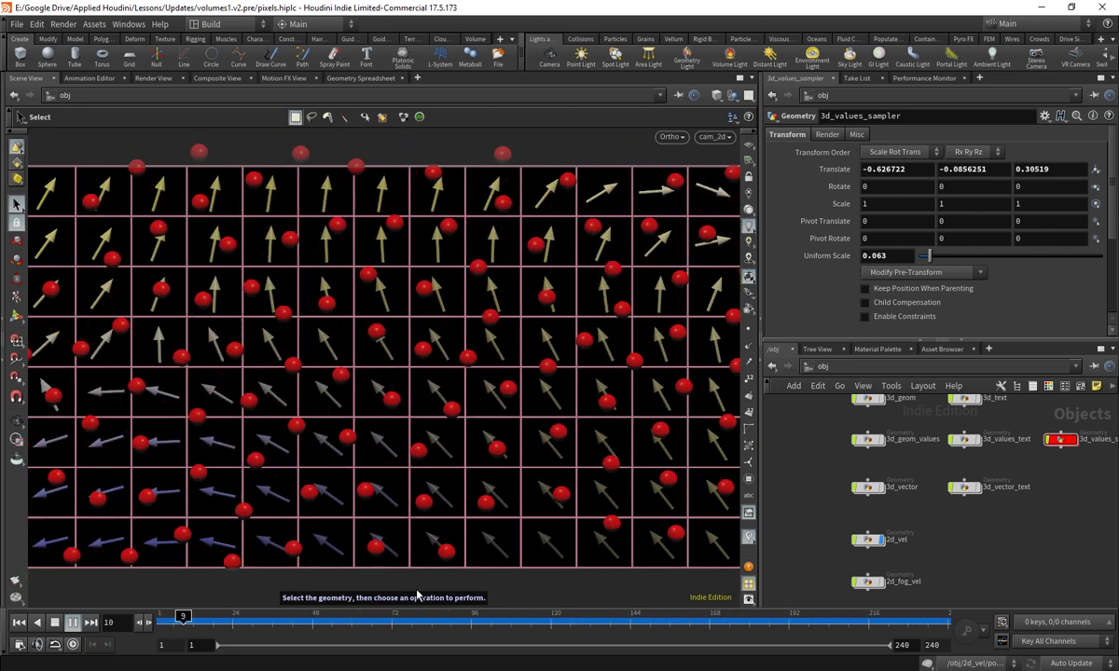
pyautogui.moveTo(227, 621); pyautogui.dragTo(149, 642)
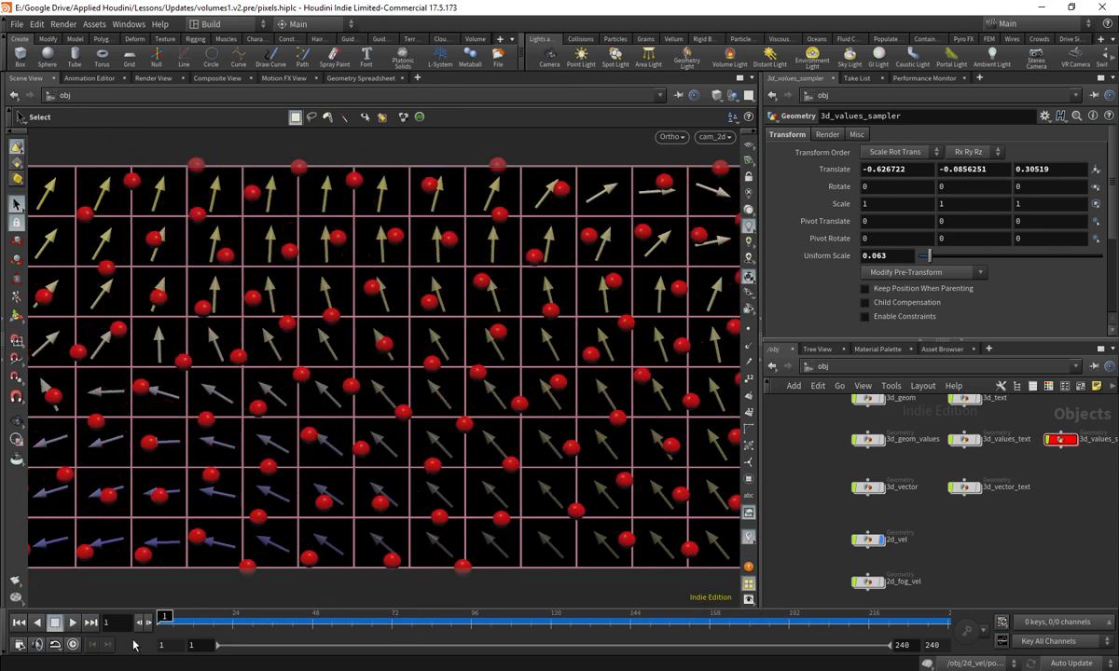
# - Display 2d_fog_vel together with 2d_vel and advance the fog's motion through the vector grid to frame 88
pyautogui.click(883, 542)
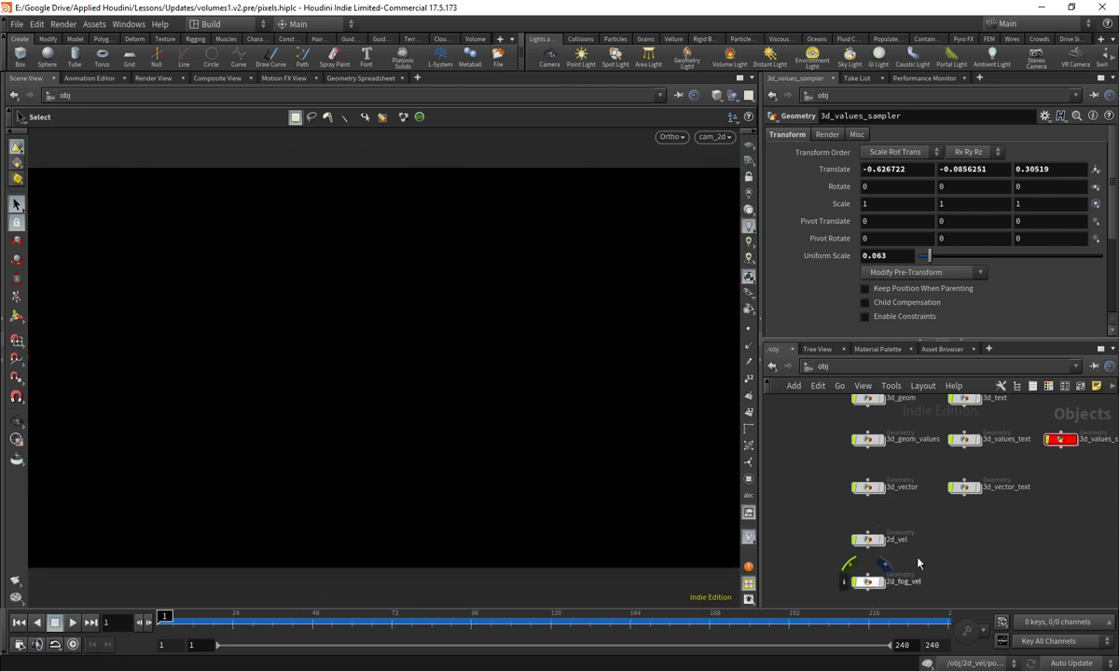
pyautogui.click(882, 520)
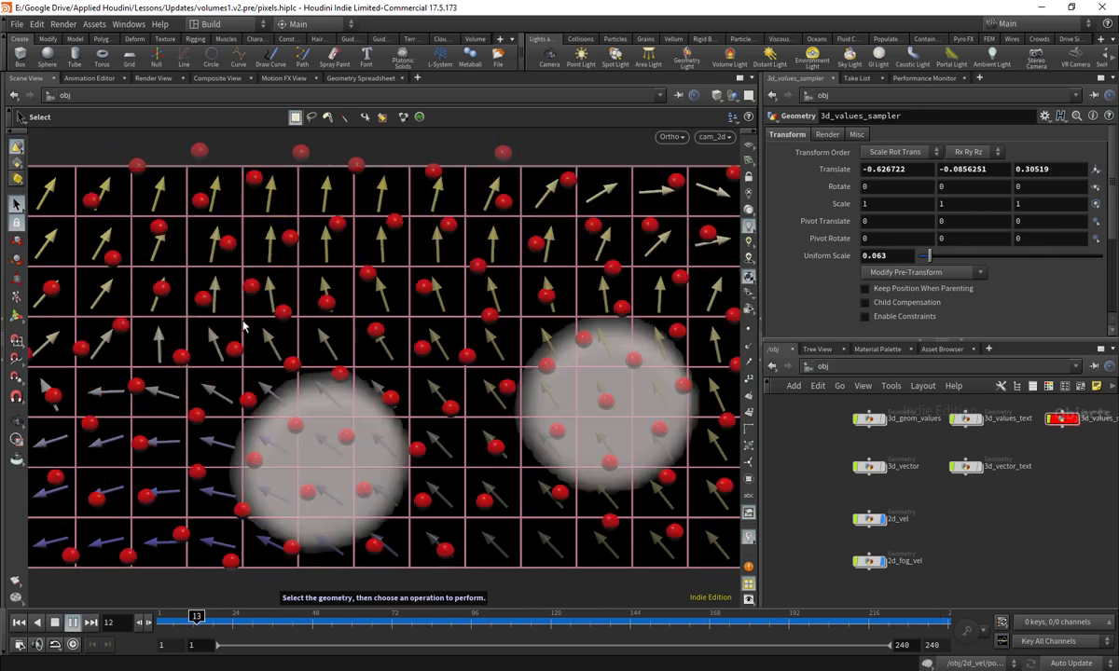
pyautogui.click(192, 621)
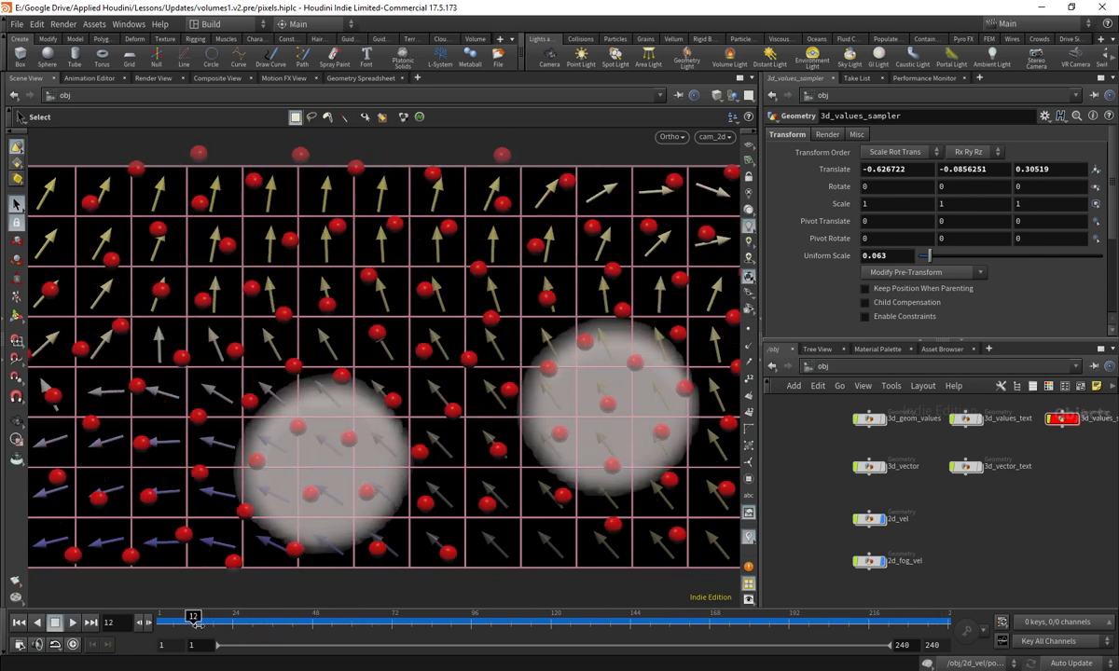
pyautogui.moveTo(197, 624); pyautogui.dragTo(387, 511)
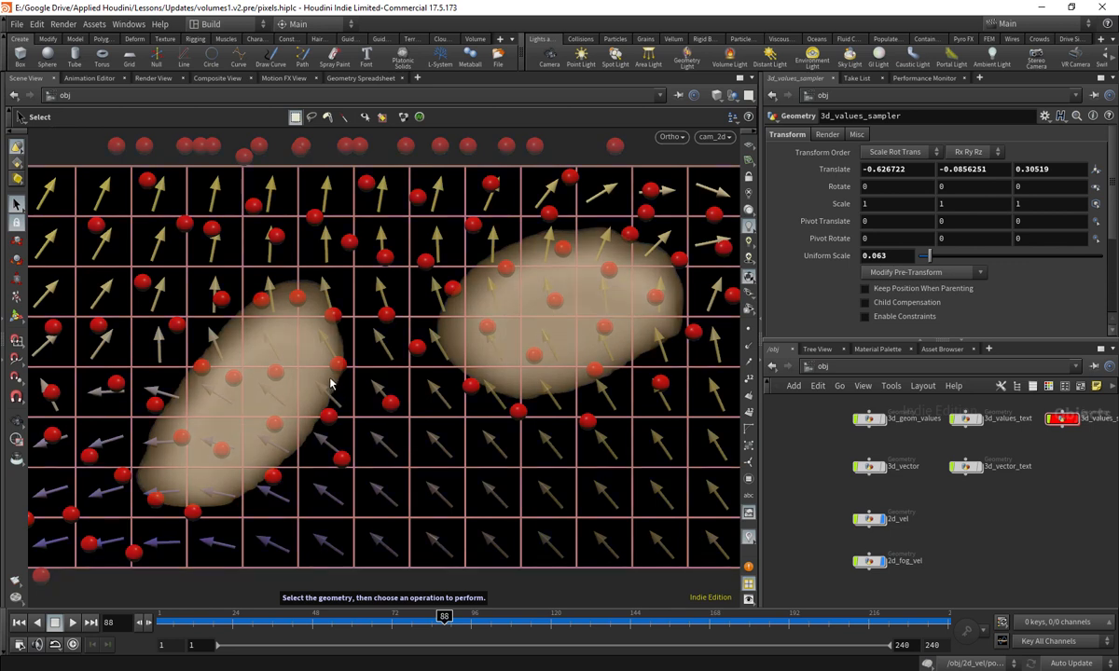
# - Replay the fog and particles moving through the velocity field from the start, and go back to frame 1
pyautogui.moveTo(442, 623); pyautogui.dragTo(164, 623)
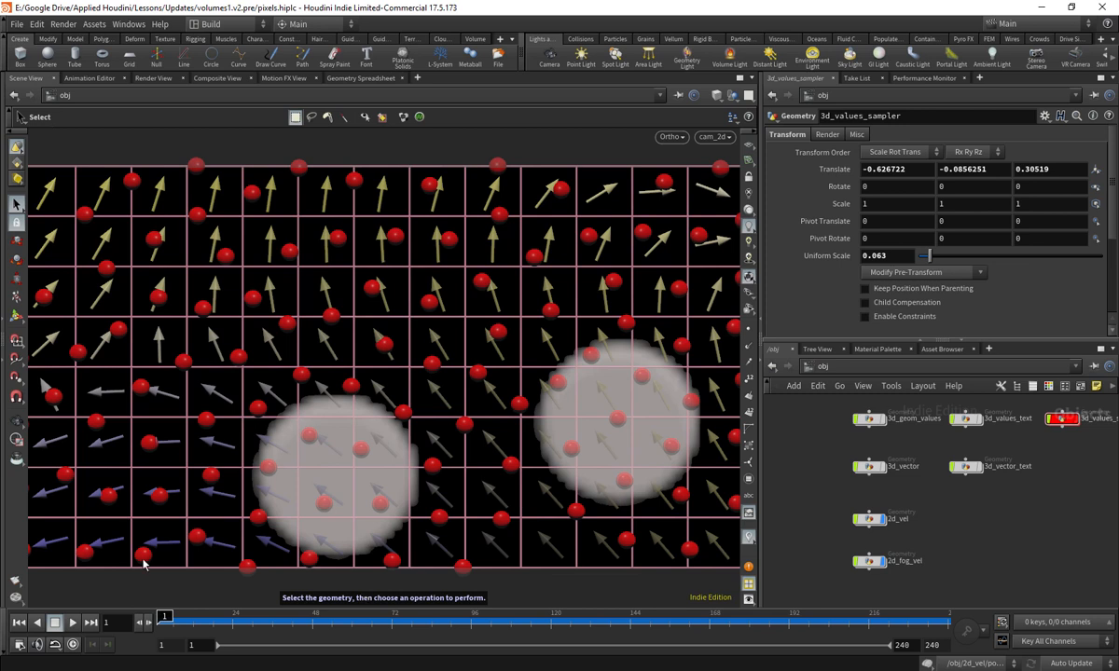
pyautogui.click(73, 622)
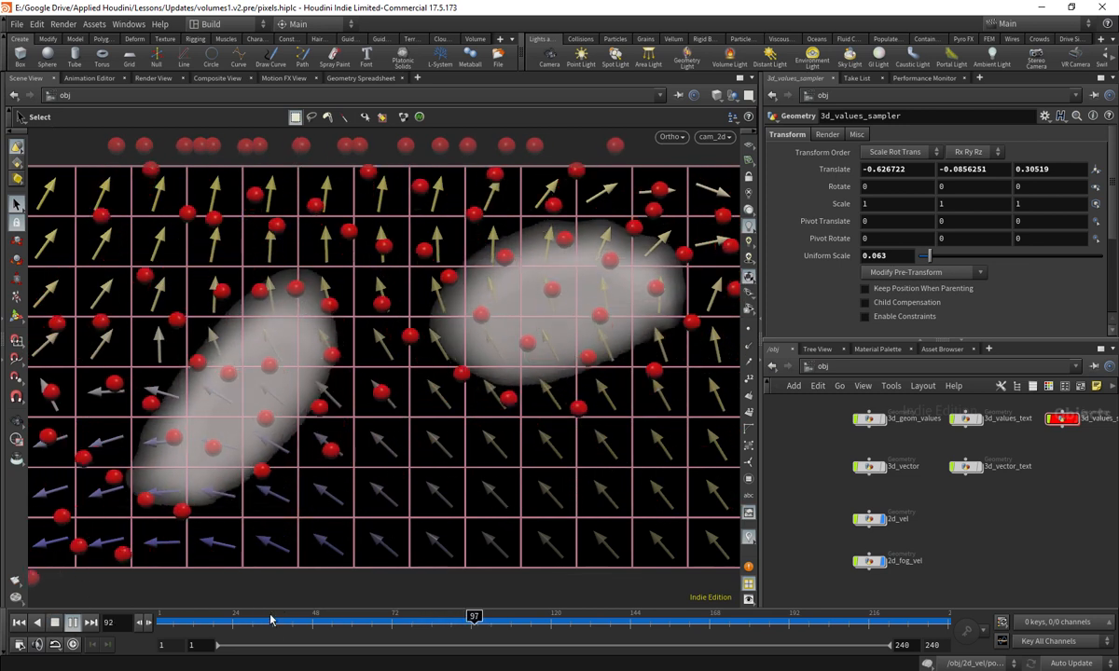
pyautogui.moveTo(273, 619); pyautogui.dragTo(5, 607)
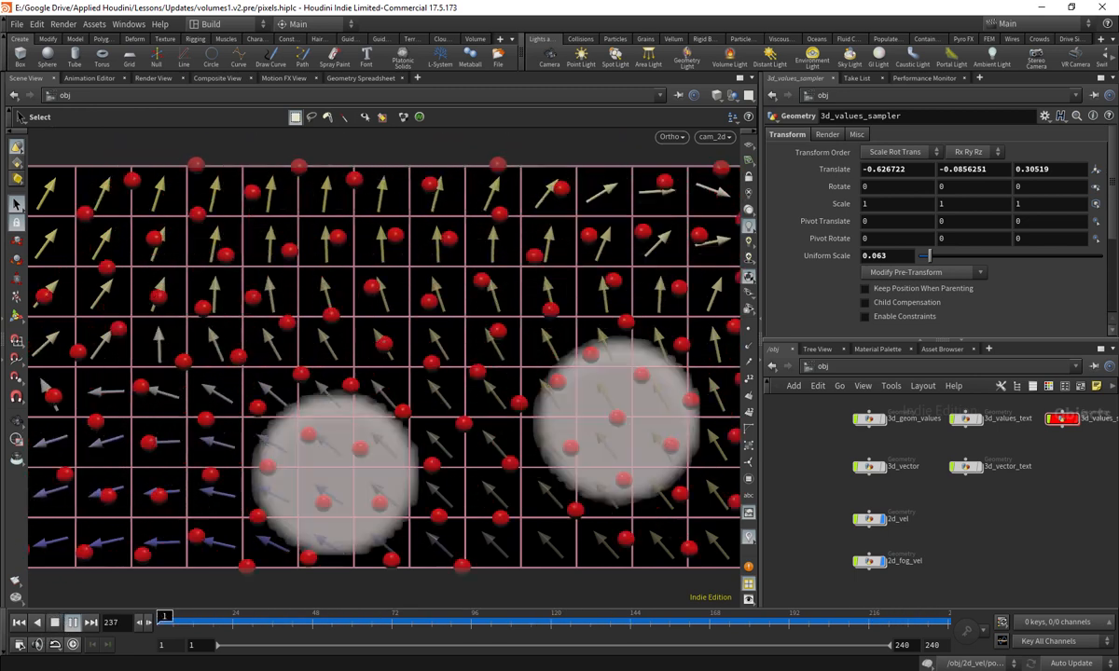
pyautogui.moveTo(203, 623); pyautogui.dragTo(14, 601)
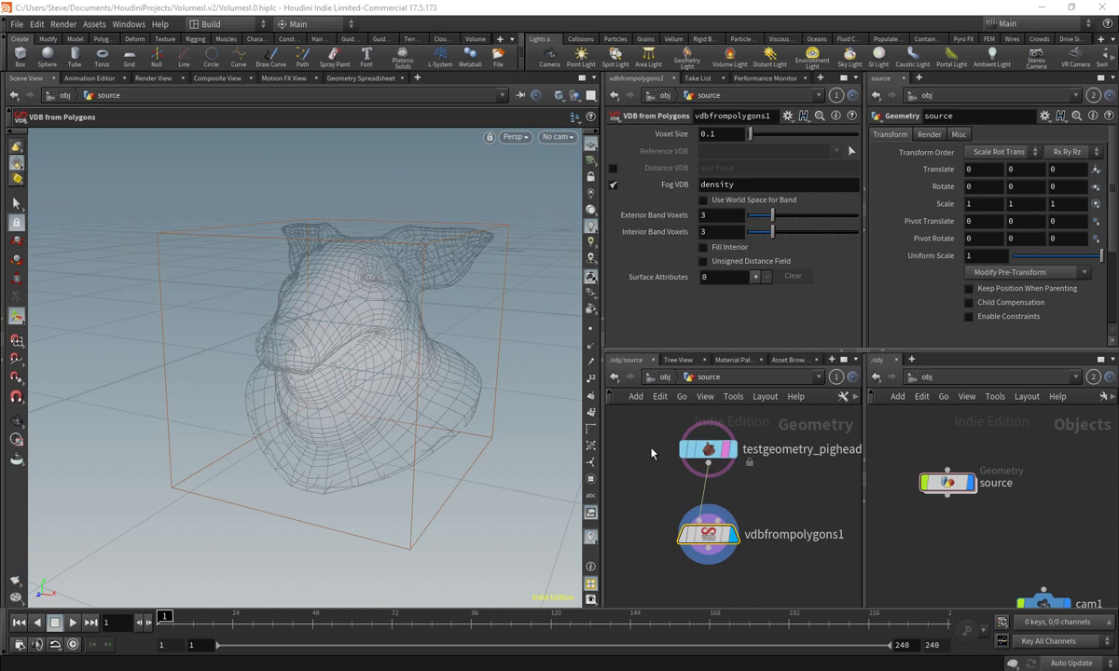
# - In the VolumesI.0 scene, view the pig head and read the voxel details of the density volume in vdbfrompolygons1's node info
pyautogui.scroll(-2, 651, 453)
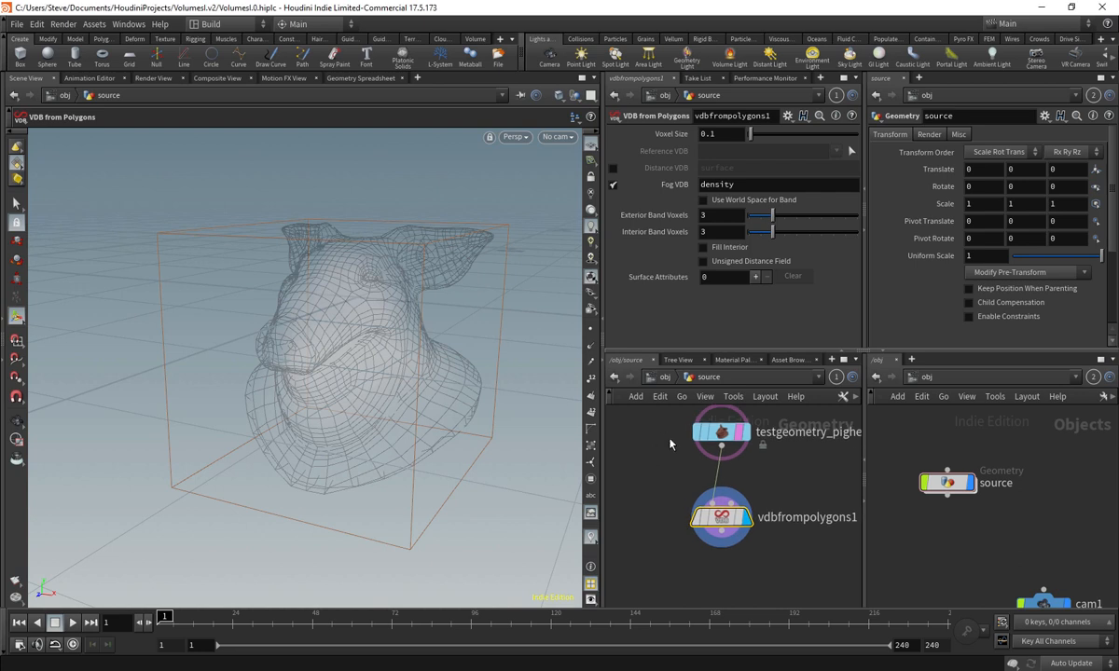
pyautogui.moveTo(393, 389); pyautogui.dragTo(474, 361)
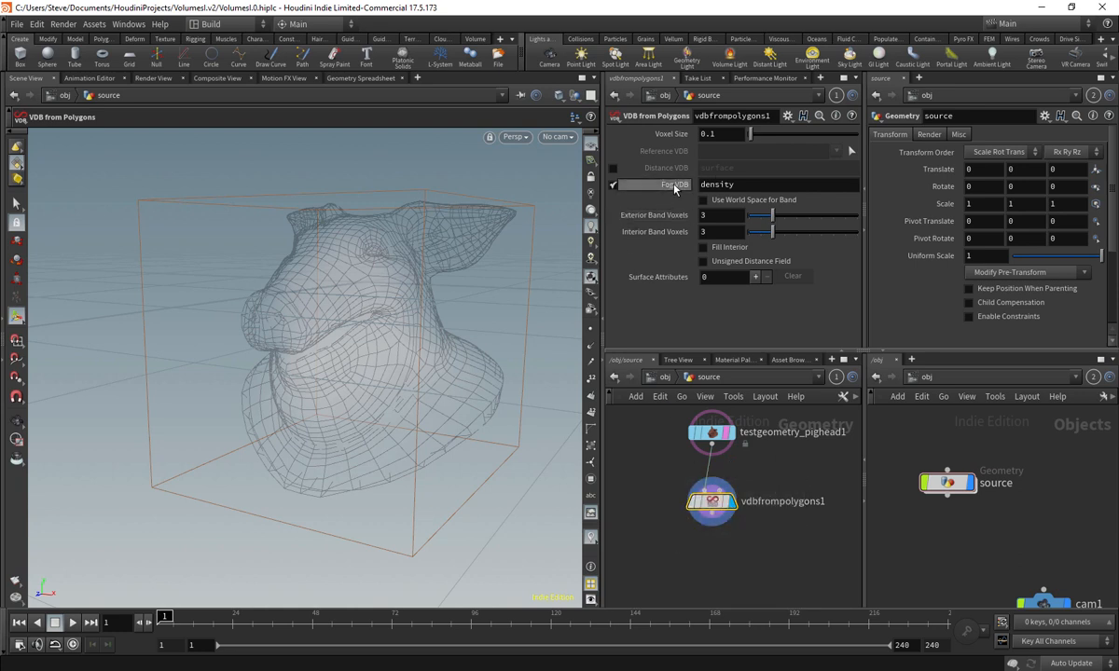
pyautogui.keyDown('alt'); pyautogui.moveTo(448, 302); pyautogui.dragTo(559, 291); pyautogui.keyUp('alt')
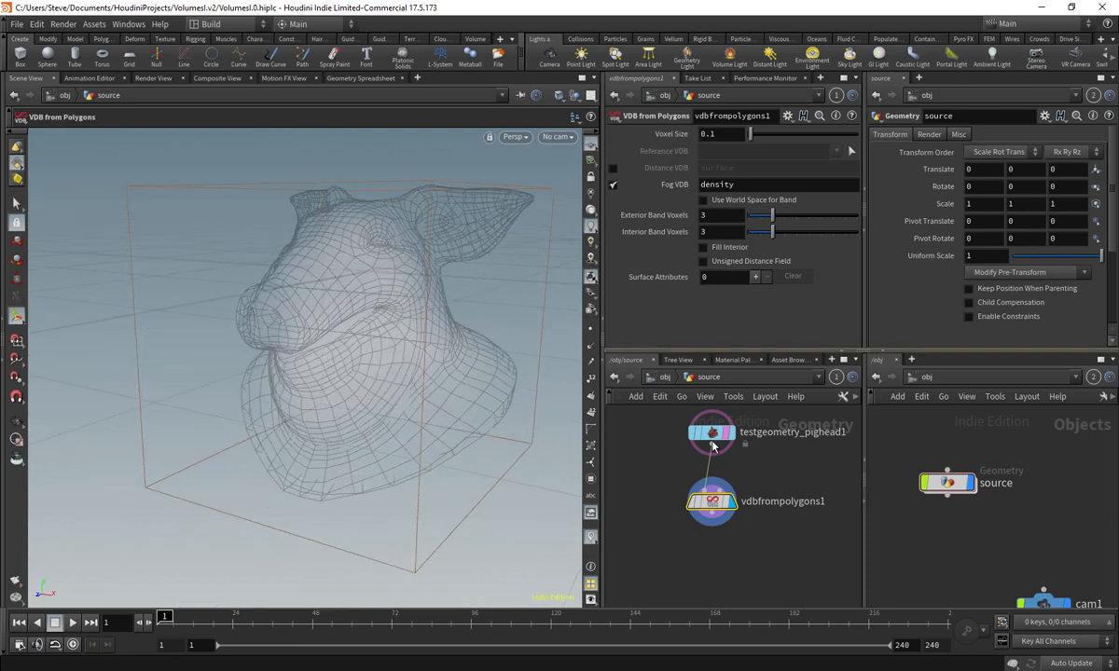
pyautogui.middleClick(713, 503)
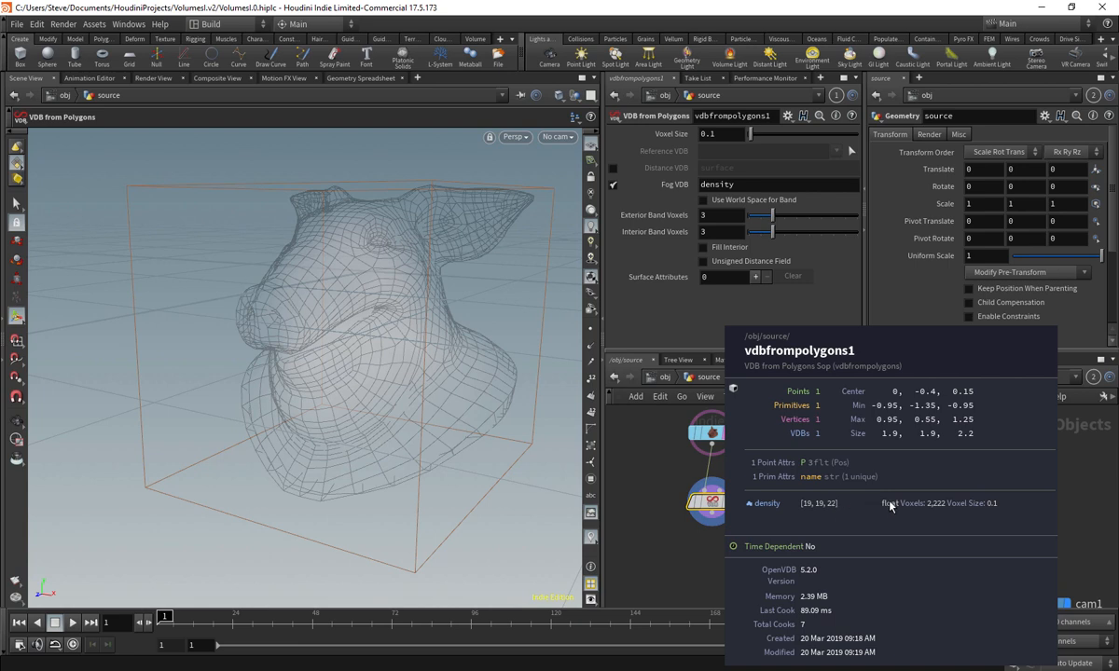
pyautogui.moveTo(929, 509); pyautogui.dragTo(927, 508, button='middle')
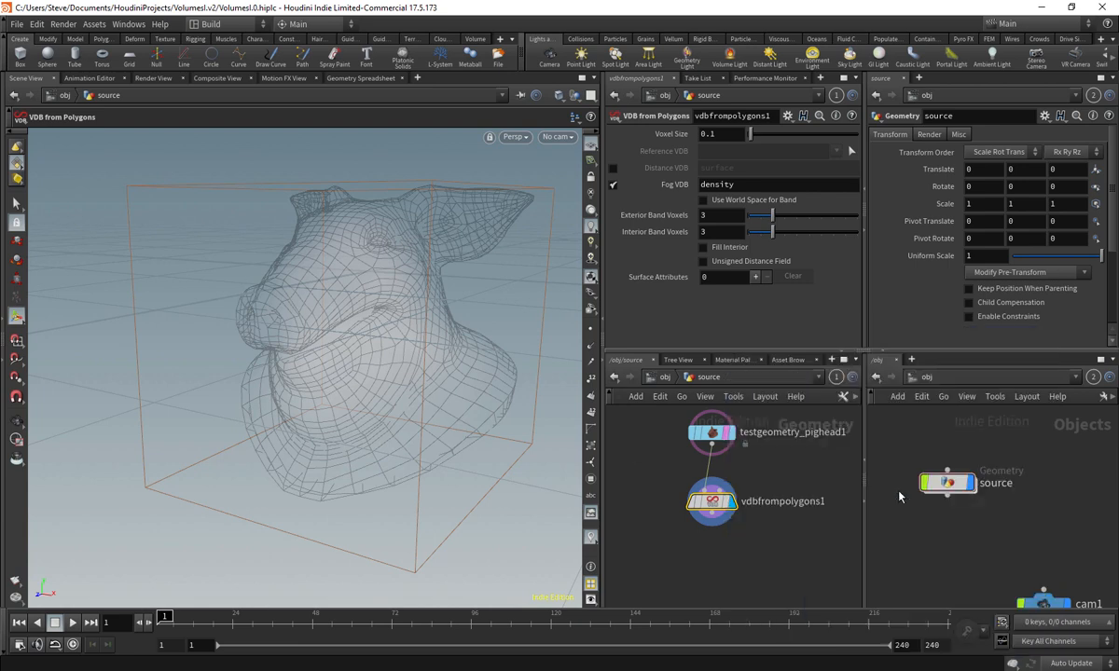
# - Refine the Voxel Size of vdbfrompolygons1 to 0.05 and, after checking its node info, to 0.025
pyautogui.keyDown('alt'); pyautogui.moveTo(424, 380); pyautogui.dragTo(470, 394); pyautogui.keyUp('alt')
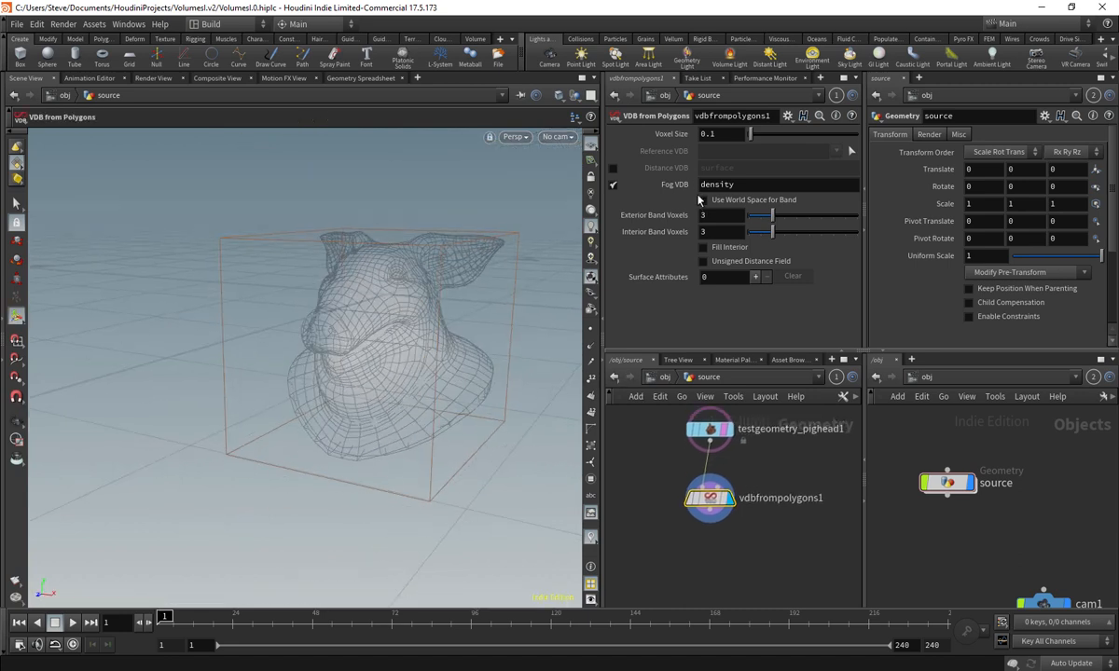
pyautogui.doubleClick(708, 134)
pyautogui.write('05')
pyautogui.press('Return')
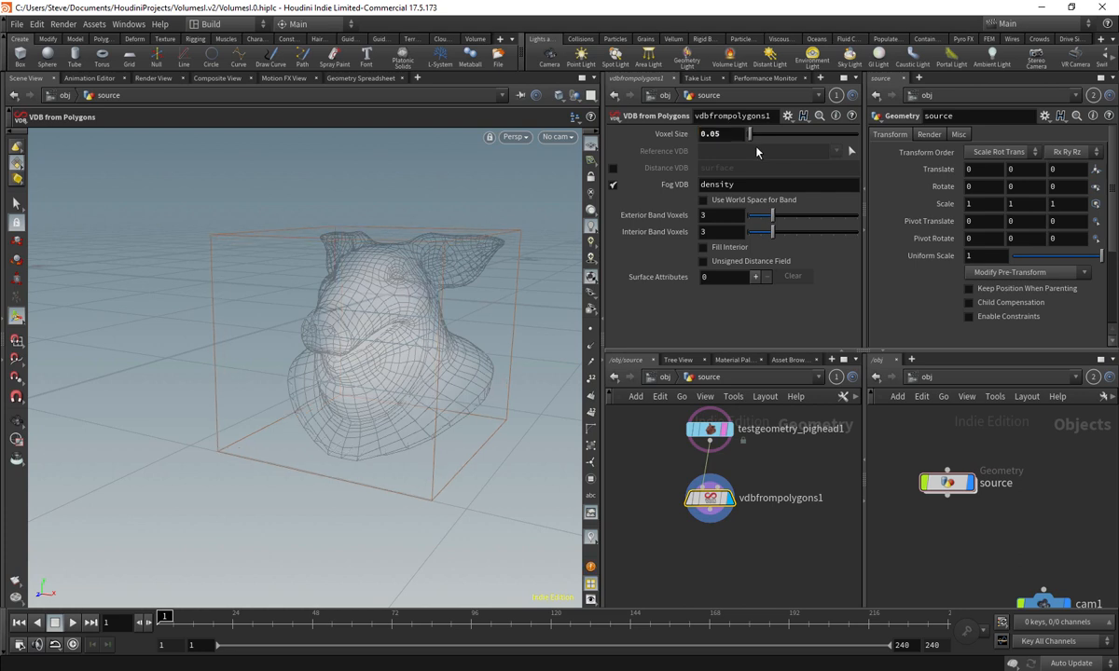
pyautogui.middleClick(726, 484)
pyautogui.write('25')
pyautogui.press('Return')
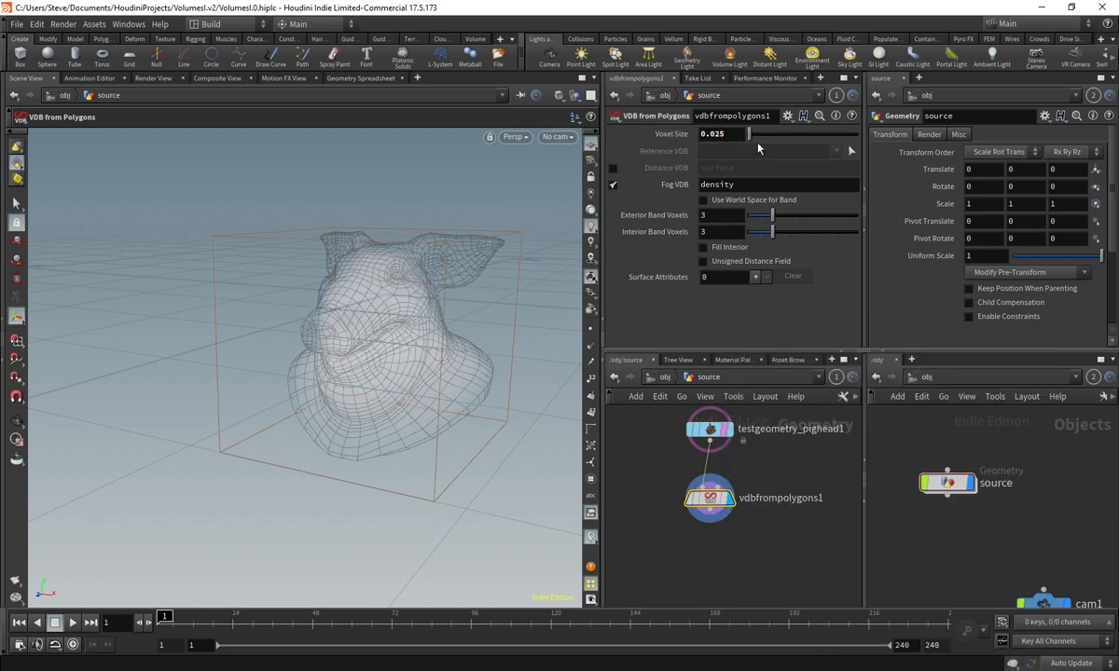
# - Set the viewport's background color scheme to Dark in the display options and close them
pyautogui.keyDown('alt'); pyautogui.moveTo(390, 322); pyautogui.dragTo(406, 255); pyautogui.keyUp('alt')
pyautogui.keyDown('alt'); pyautogui.moveTo(360, 343); pyautogui.dragTo(301, 422); pyautogui.keyUp('alt')
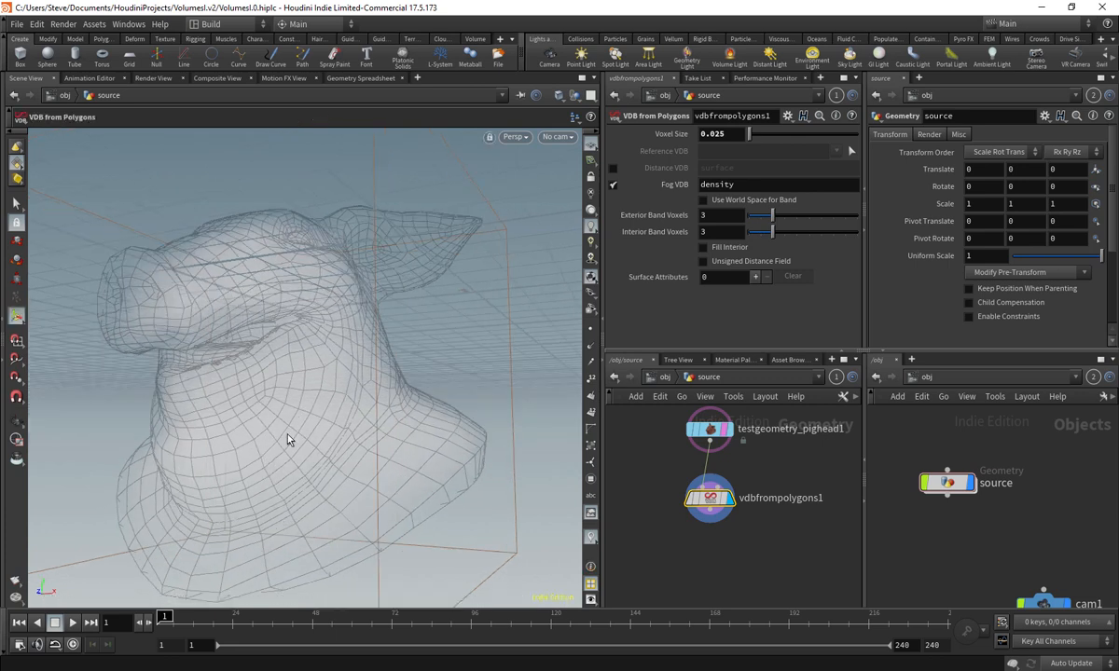
pyautogui.keyDown('alt'); pyautogui.moveTo(288, 440); pyautogui.dragTo(315, 336, button='middle'); pyautogui.keyUp('alt')
pyautogui.keyDown('alt'); pyautogui.moveTo(315, 337); pyautogui.dragTo(325, 420, button='right'); pyautogui.keyUp('alt')
pyautogui.keyDown('alt'); pyautogui.moveTo(324, 419); pyautogui.dragTo(381, 382); pyautogui.keyUp('alt')
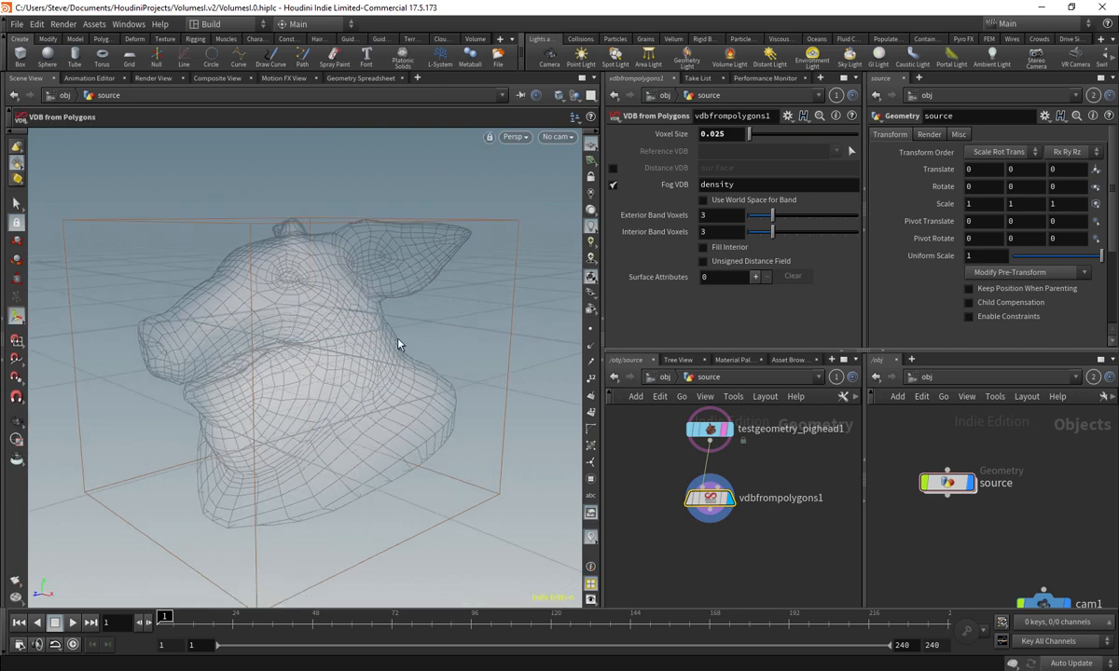
pyautogui.press('d')
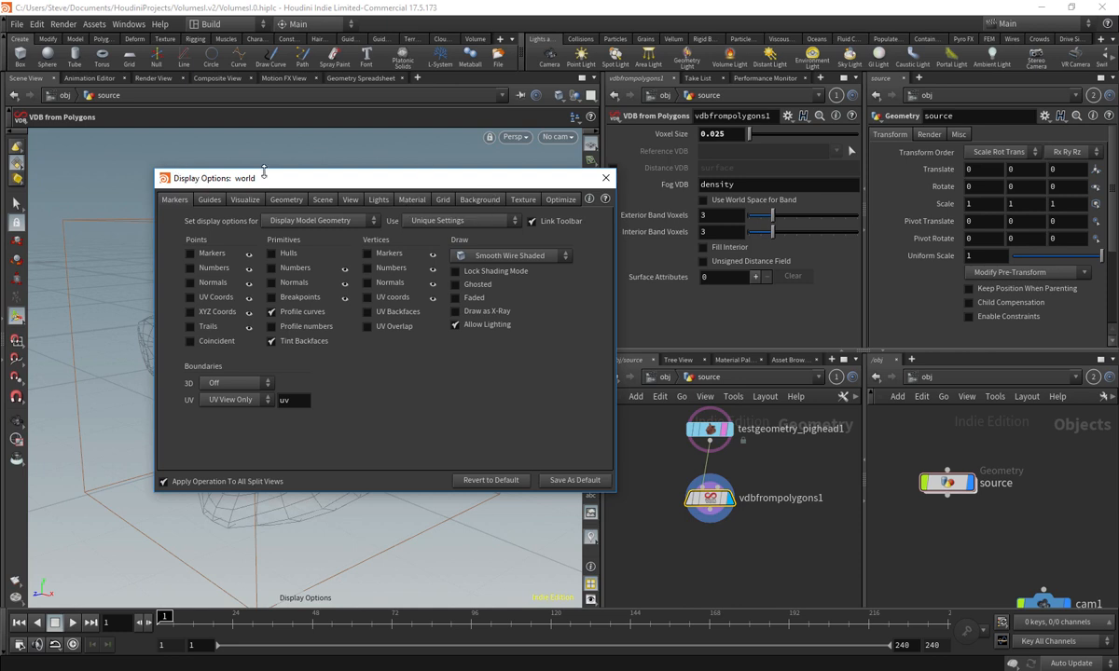
pyautogui.click(476, 199)
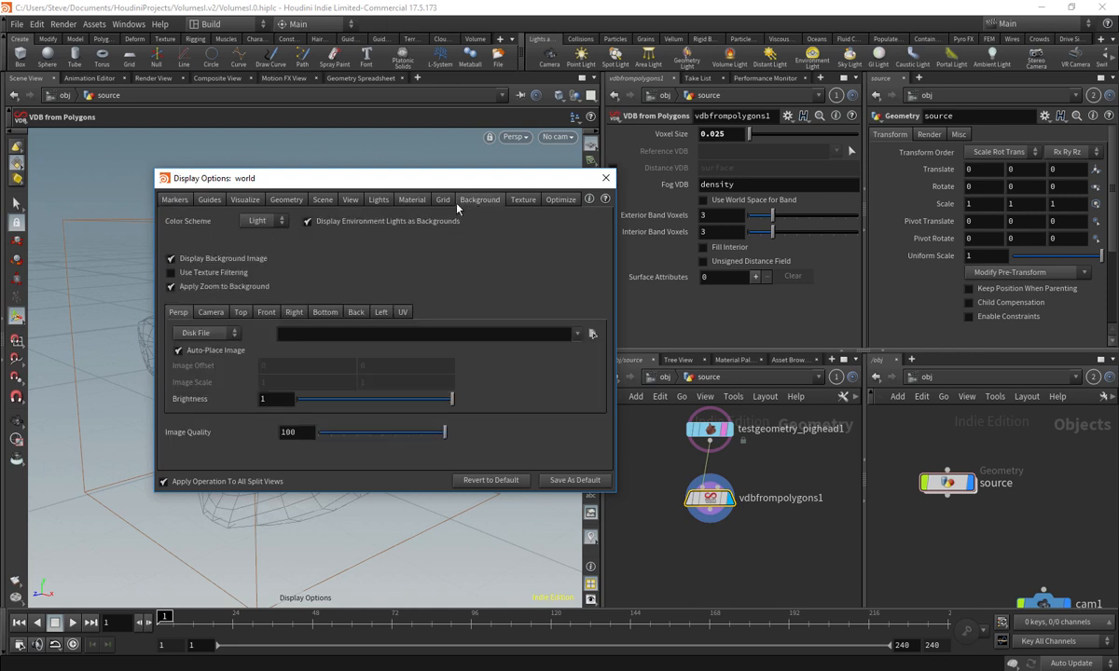
pyautogui.click(267, 222)
pyautogui.click(250, 240)
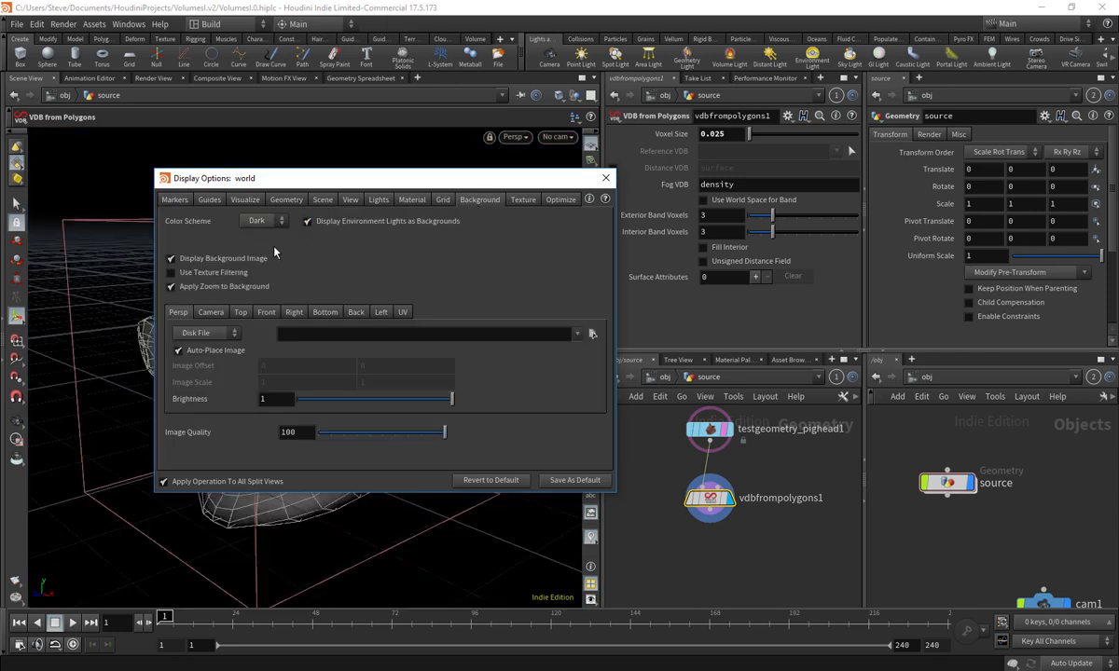
pyautogui.click(606, 176)
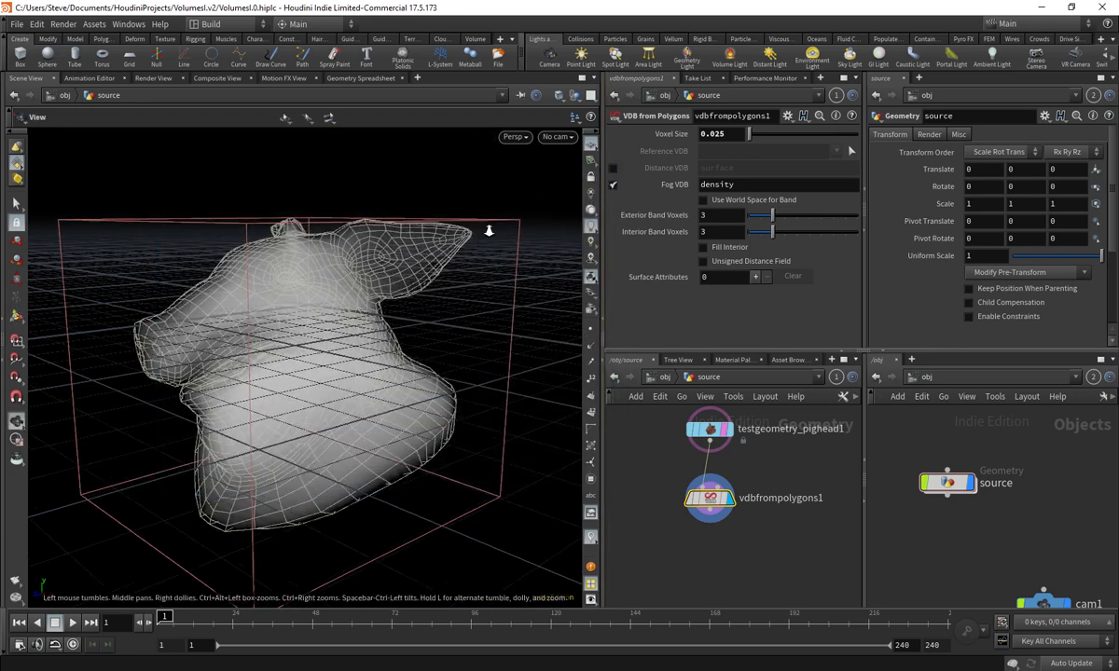
# - Hide the viewport's reference grid and turn off the template display of testgeometry_pighead1, leaving only the fog volume shown
pyautogui.scroll(10, 492, 232)
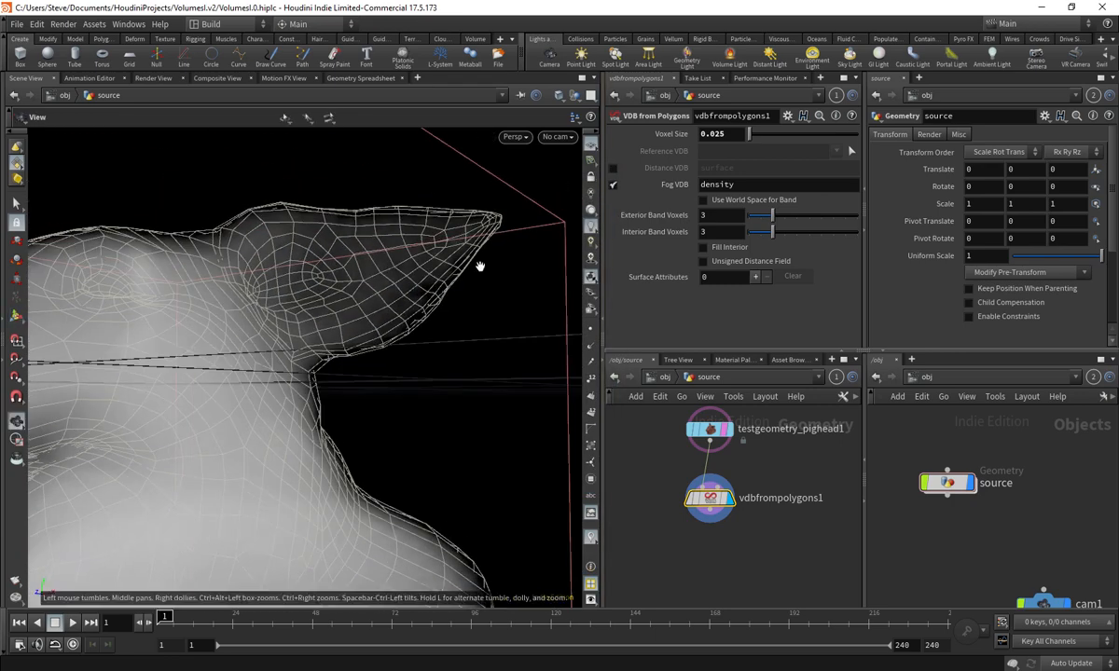
pyautogui.scroll(-8, 479, 268)
pyautogui.keyDown('alt'); pyautogui.moveTo(479, 267); pyautogui.dragTo(133, 294); pyautogui.keyUp('alt')
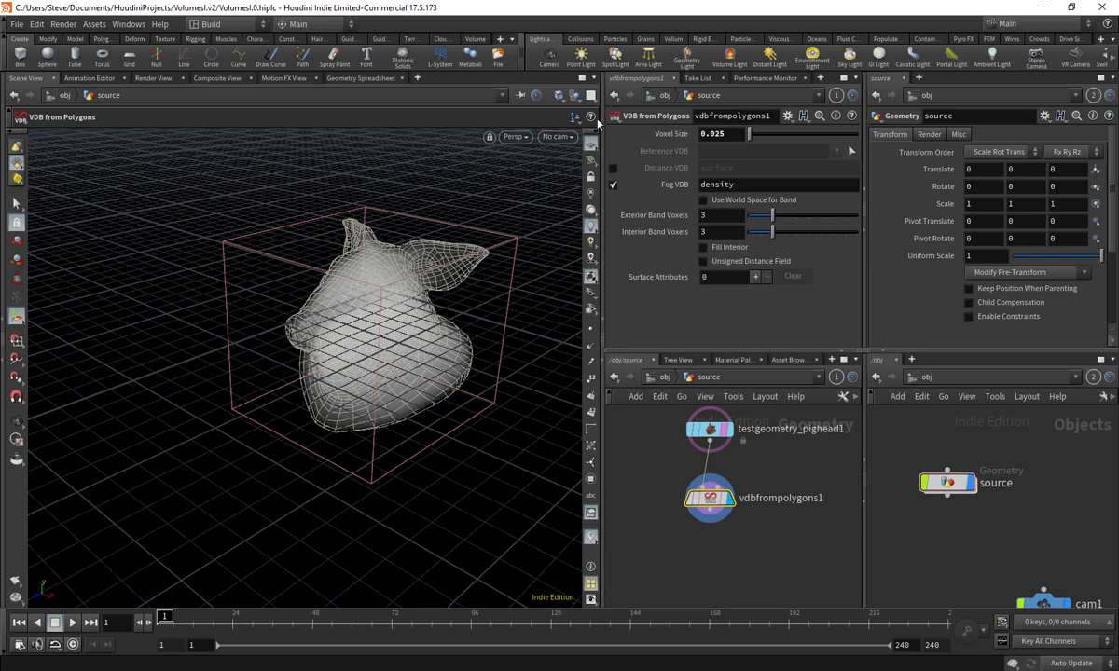
pyautogui.click(593, 147)
pyautogui.keyDown('alt'); pyautogui.moveTo(457, 275); pyautogui.dragTo(415, 322); pyautogui.keyUp('alt')
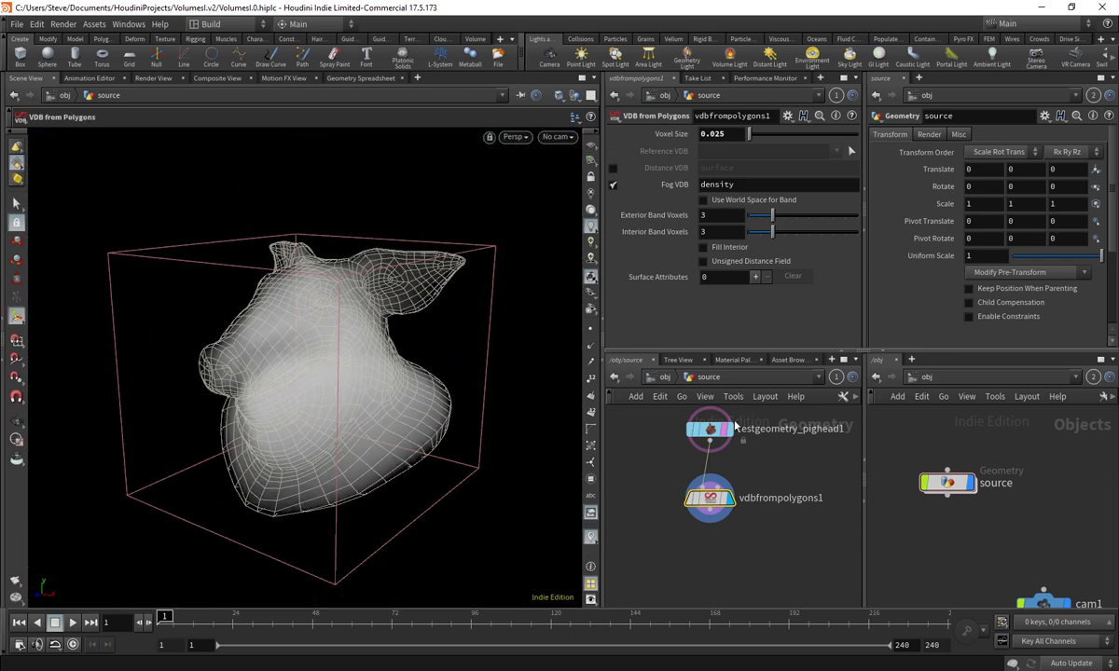
pyautogui.click(726, 434)
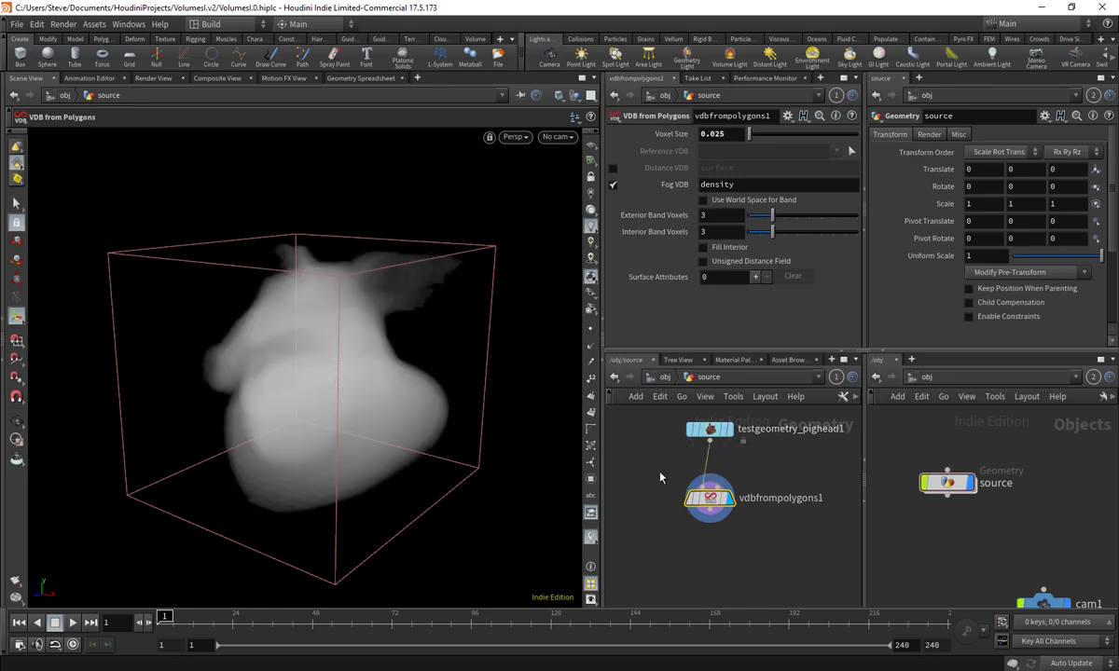
# - Refine the Voxel Size of vdbfrompolygons1 to 0.015 and inspect the resulting fog volume
pyautogui.press('Escape')
pyautogui.moveTo(377, 372); pyautogui.dragTo(410, 359)
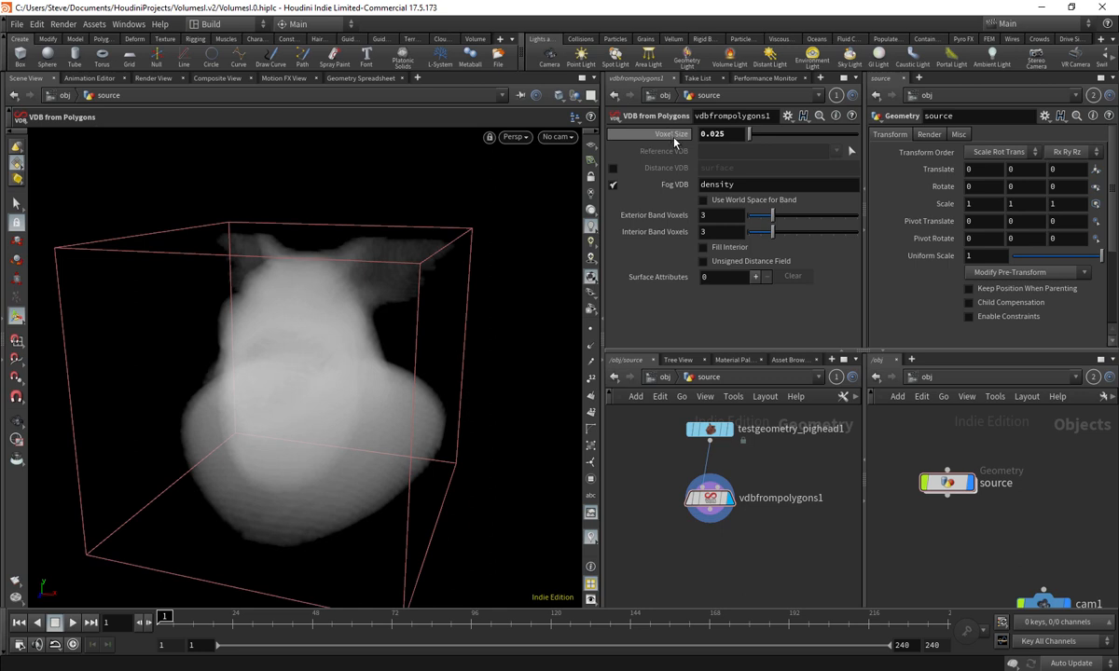
pyautogui.moveTo(673, 139); pyautogui.dragTo(650, 172, button='middle')
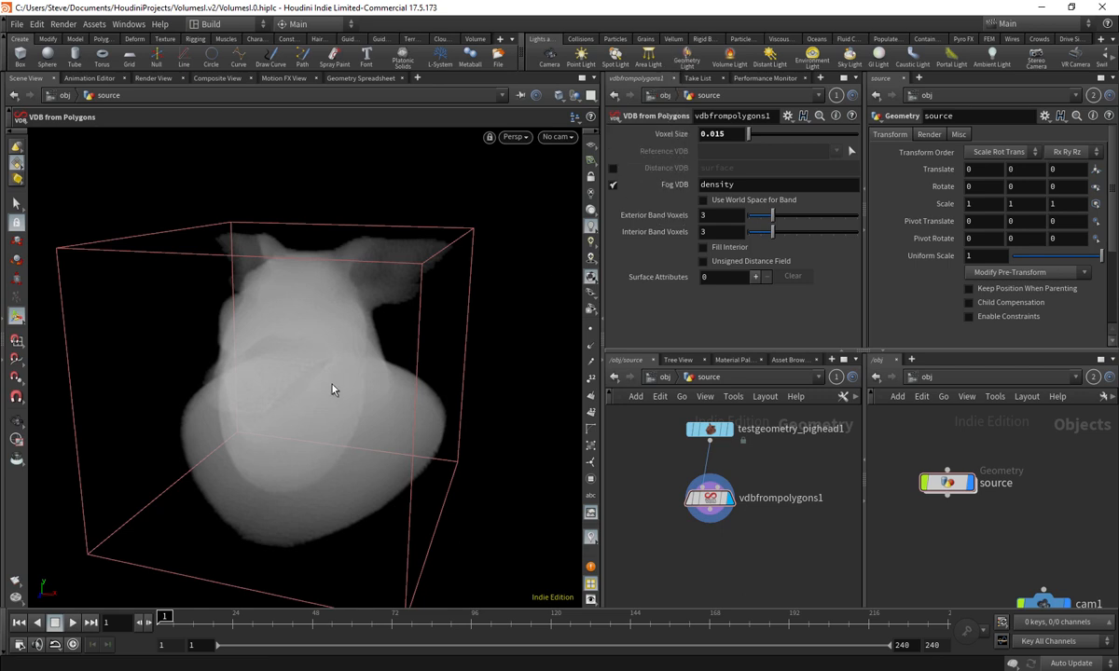
pyautogui.keyDown('alt'); pyautogui.moveTo(332, 389); pyautogui.dragTo(457, 328); pyautogui.keyUp('alt')
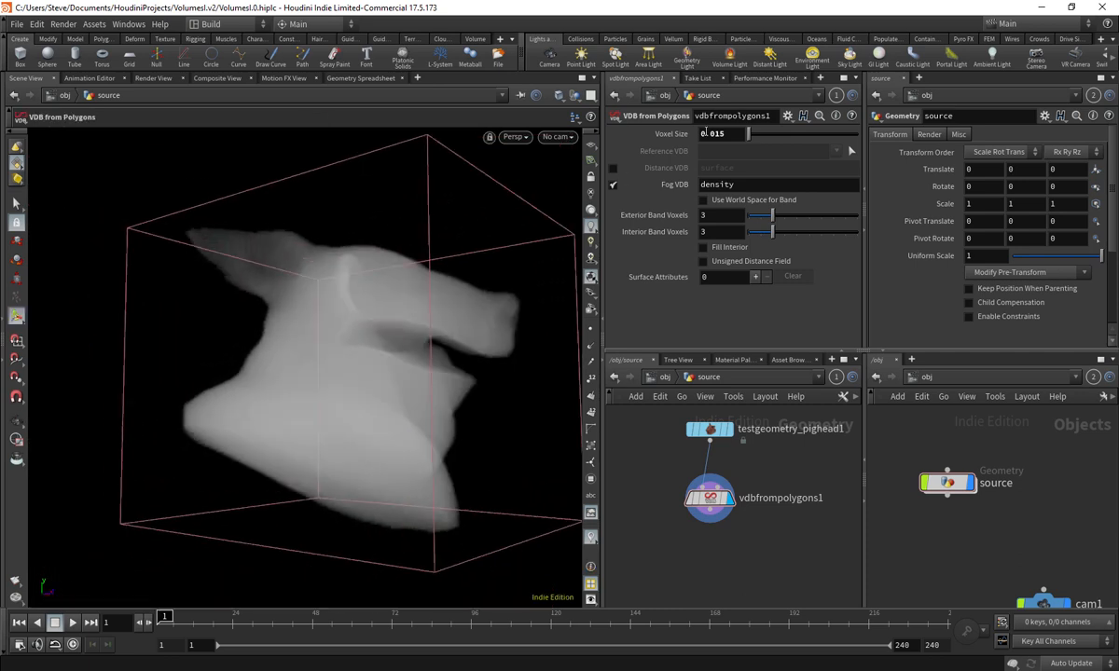
pyautogui.moveTo(412, 280); pyautogui.dragTo(420, 250)
pyautogui.moveTo(568, 264); pyautogui.dragTo(292, 250)
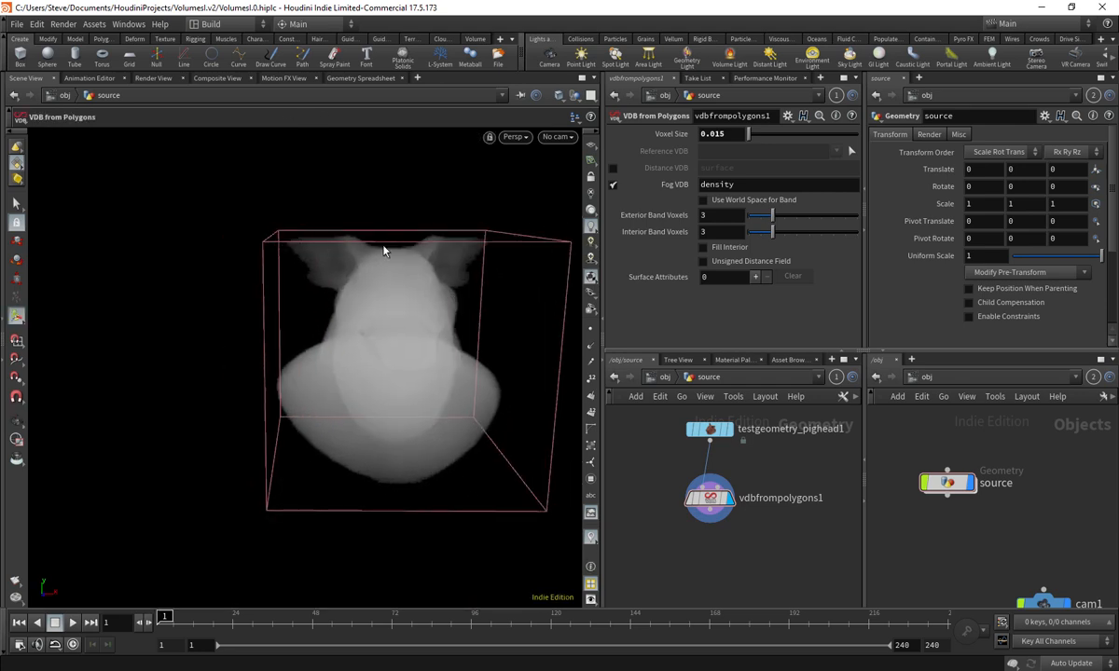
pyautogui.moveTo(383, 250); pyautogui.dragTo(369, 367)
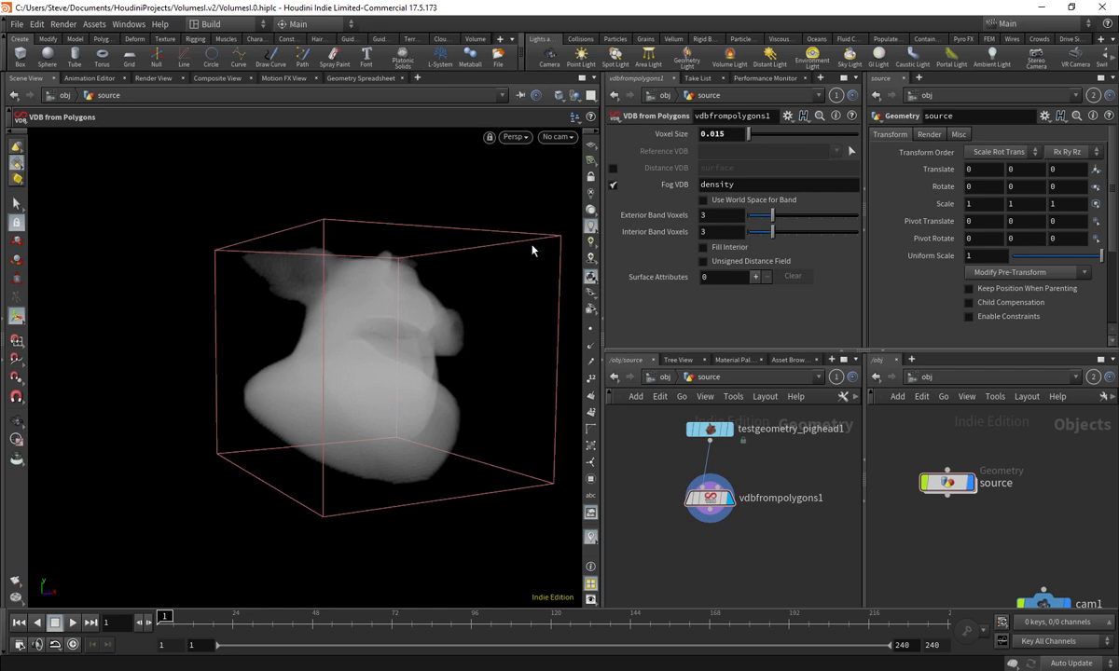
pyautogui.moveTo(457, 329); pyautogui.dragTo(338, 189)
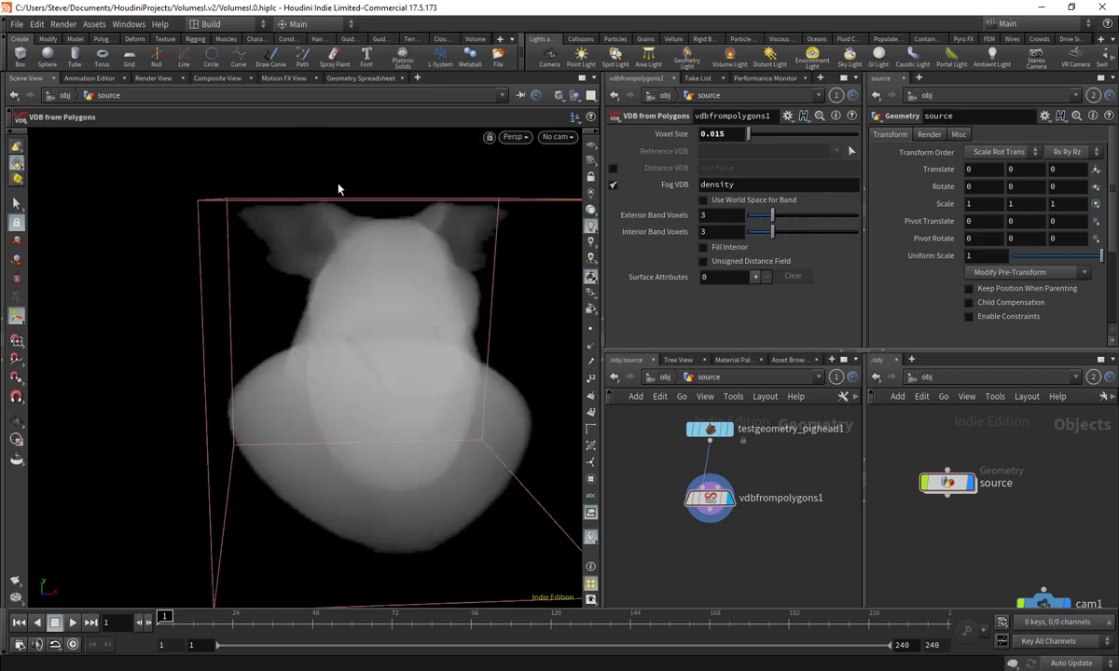
pyautogui.moveTo(444, 243); pyautogui.dragTo(492, 381)
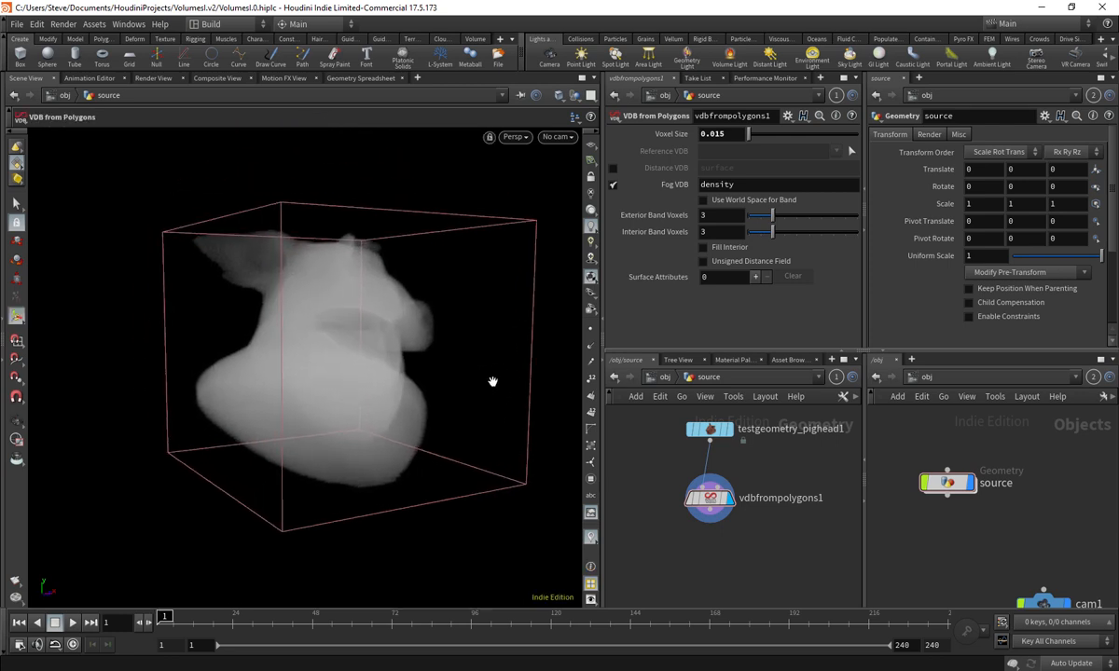
# - Return to the object level and add a Sky Light setup with a sun light and an environment light
pyautogui.press('u')
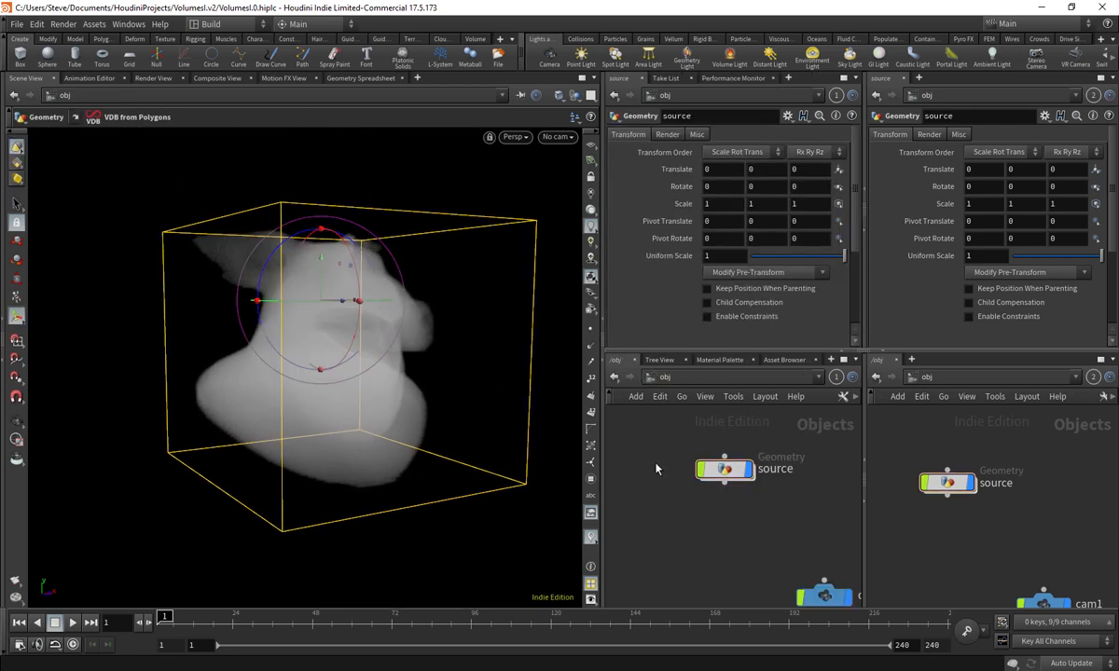
pyautogui.rightClick(697, 473)
pyautogui.click(649, 461)
pyautogui.moveTo(656, 454); pyautogui.dragTo(704, 503, button='right')
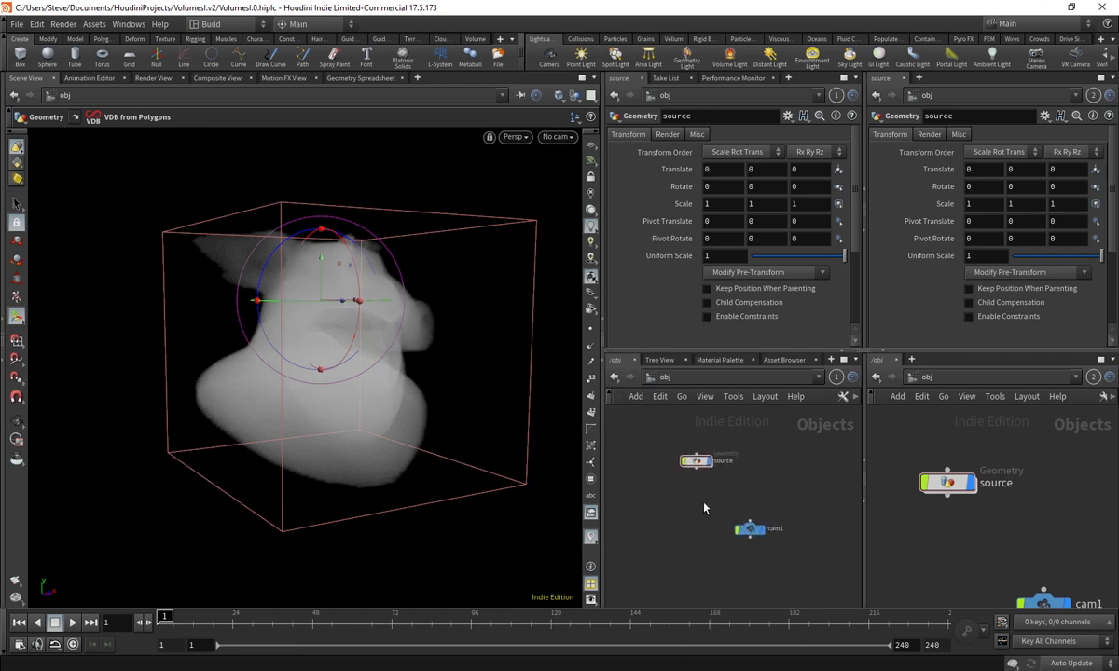
pyautogui.click(850, 56)
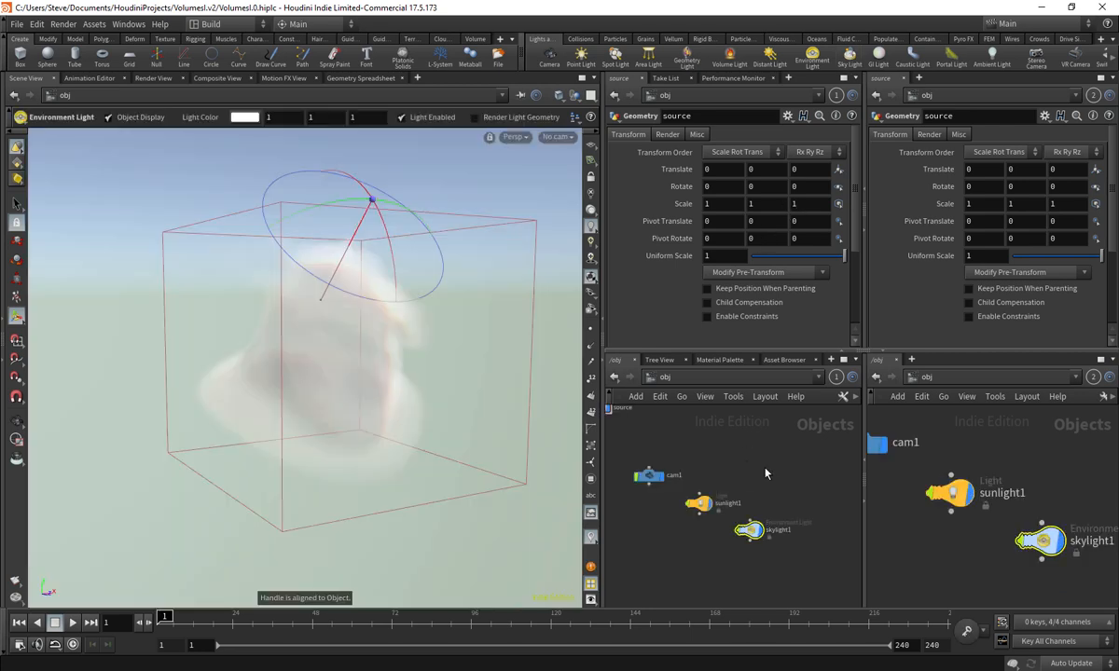
pyautogui.moveTo(767, 461); pyautogui.dragTo(806, 400, button='middle')
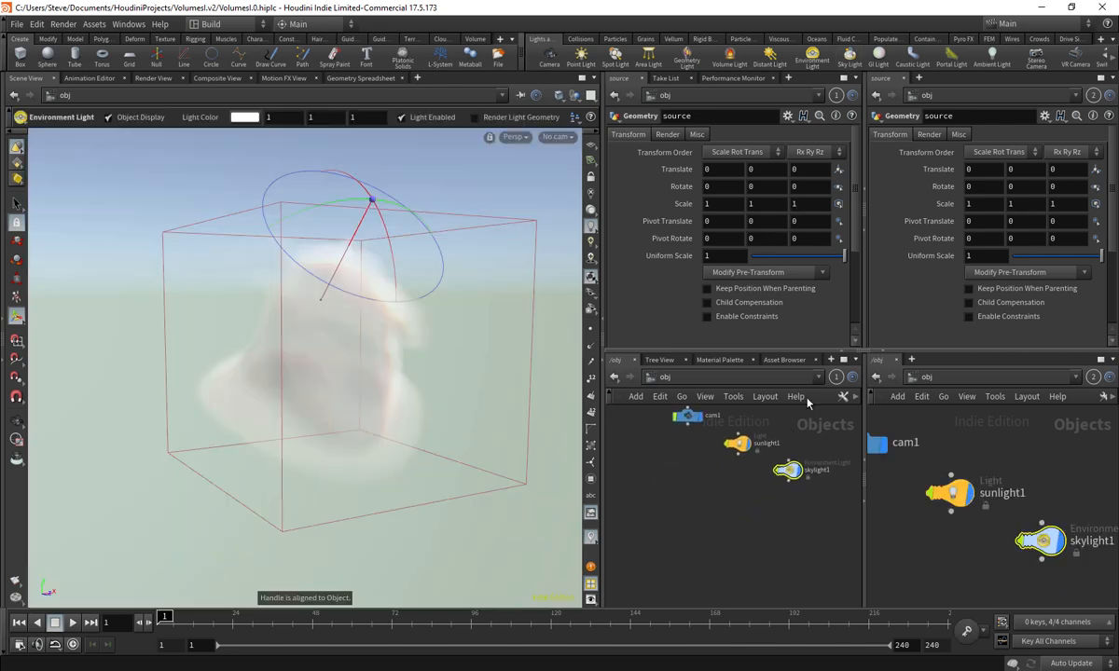
pyautogui.moveTo(768, 522); pyautogui.dragTo(769, 502, button='right')
pyautogui.moveTo(769, 501); pyautogui.dragTo(720, 582, button='middle')
# - Examine where sunlight1 and skylight1 sit relative to the fog volume and view their light settings
pyautogui.moveTo(688, 503); pyautogui.dragTo(688, 437)
pyautogui.moveTo(250, 412); pyautogui.dragTo(426, 364, button='right')
pyautogui.moveTo(427, 364); pyautogui.dragTo(369, 375)
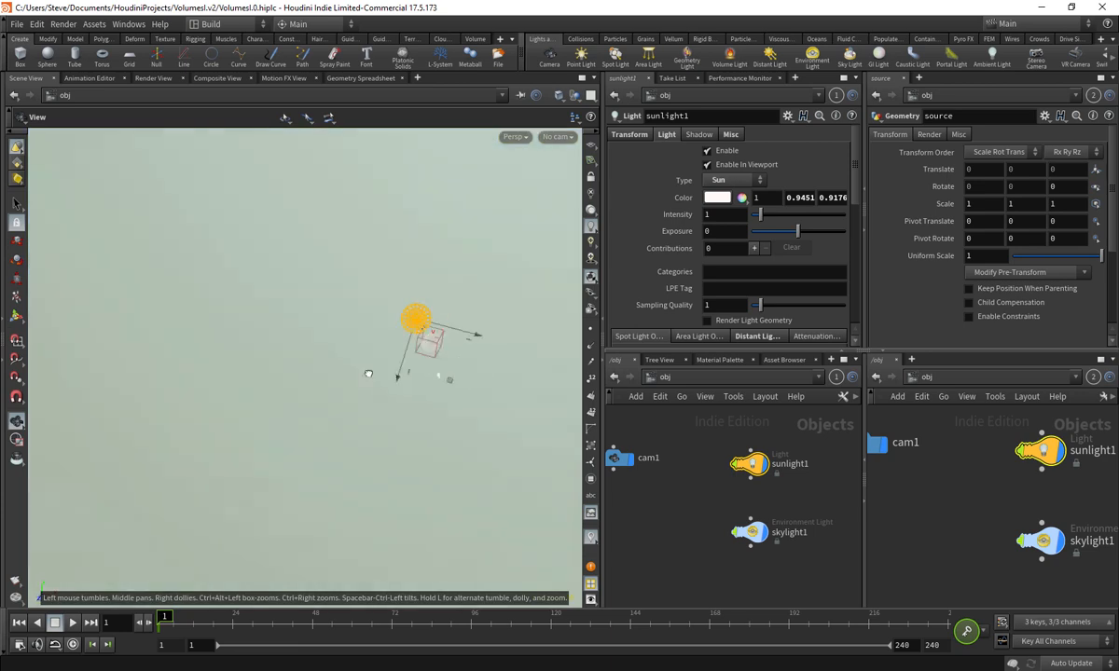
pyautogui.moveTo(369, 375); pyautogui.dragTo(445, 302, button='right')
pyautogui.moveTo(444, 302); pyautogui.dragTo(480, 322)
pyautogui.moveTo(686, 509); pyautogui.dragTo(818, 585)
pyautogui.moveTo(437, 399); pyautogui.dragTo(392, 317)
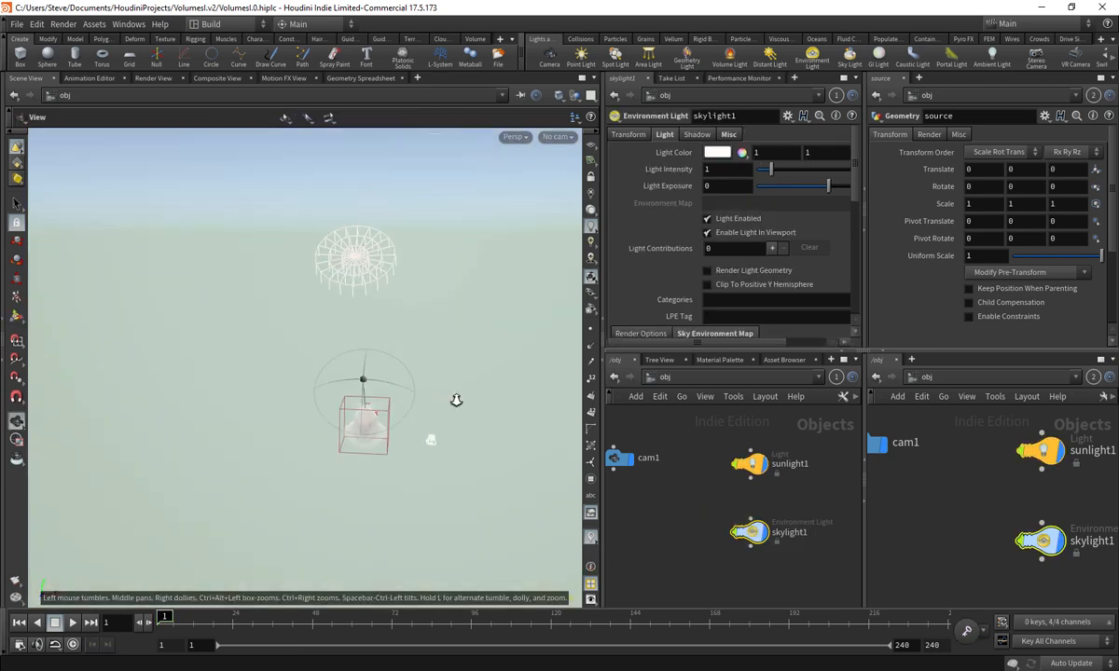
pyautogui.moveTo(456, 400); pyautogui.dragTo(401, 378, button='right')
pyautogui.moveTo(401, 378); pyautogui.dragTo(364, 283)
pyautogui.moveTo(392, 326); pyautogui.dragTo(399, 378)
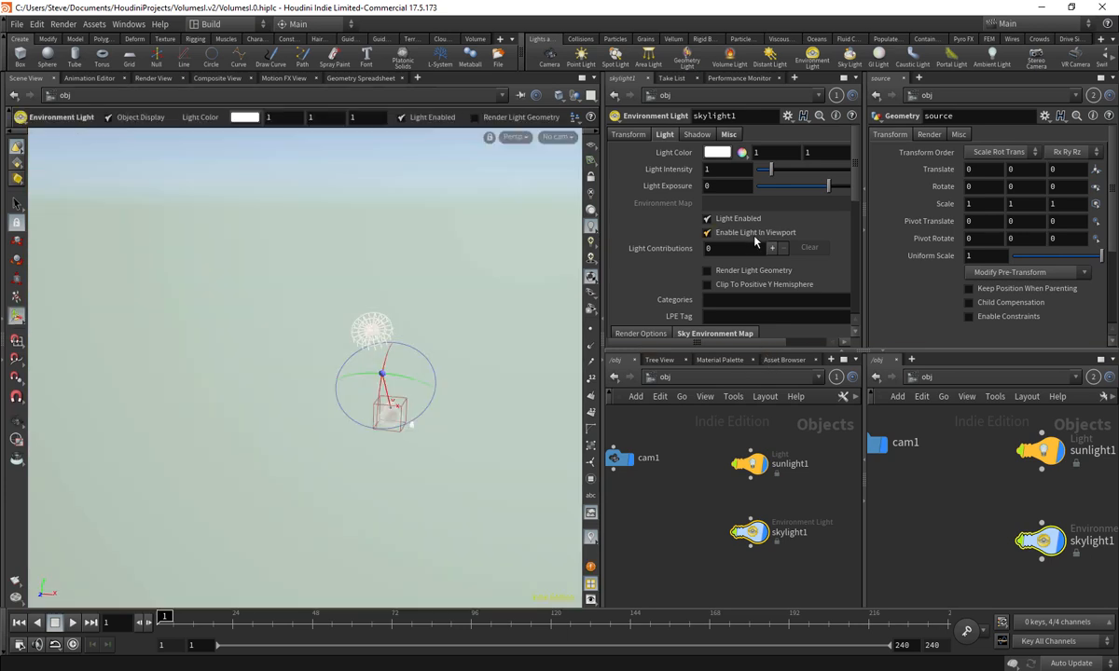
# - Turn off Enable Light In Viewport for skylight1 and inspect the lit fog volume, starting from the cam1 view
pyautogui.click(752, 233)
pyautogui.click(556, 137)
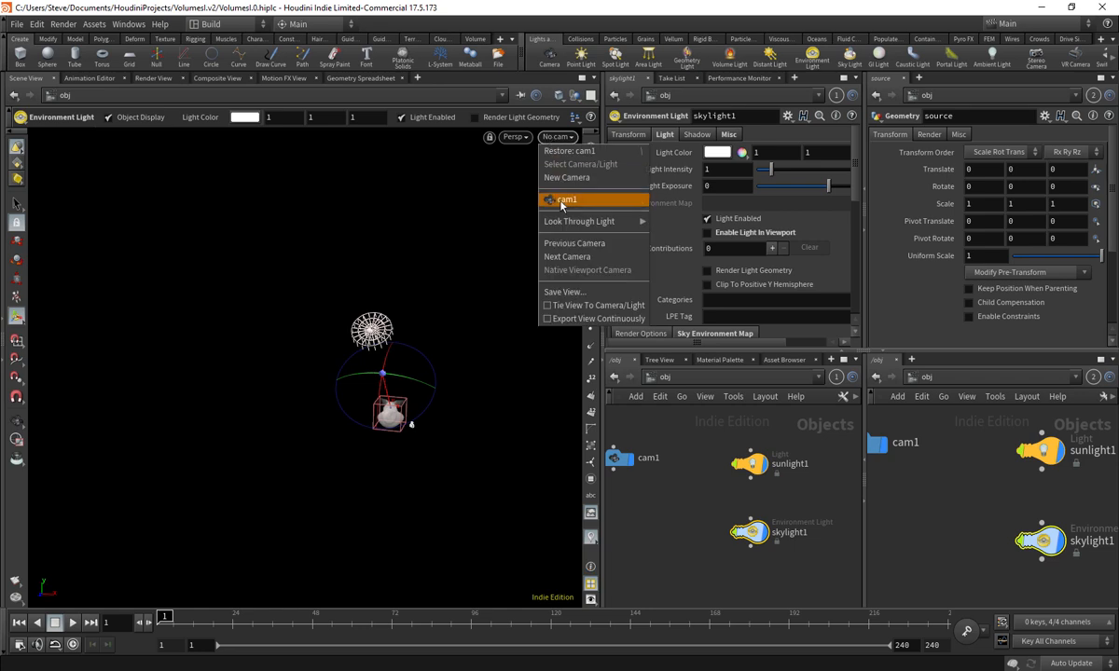
pyautogui.click(550, 194)
pyautogui.moveTo(326, 399); pyautogui.dragTo(349, 412)
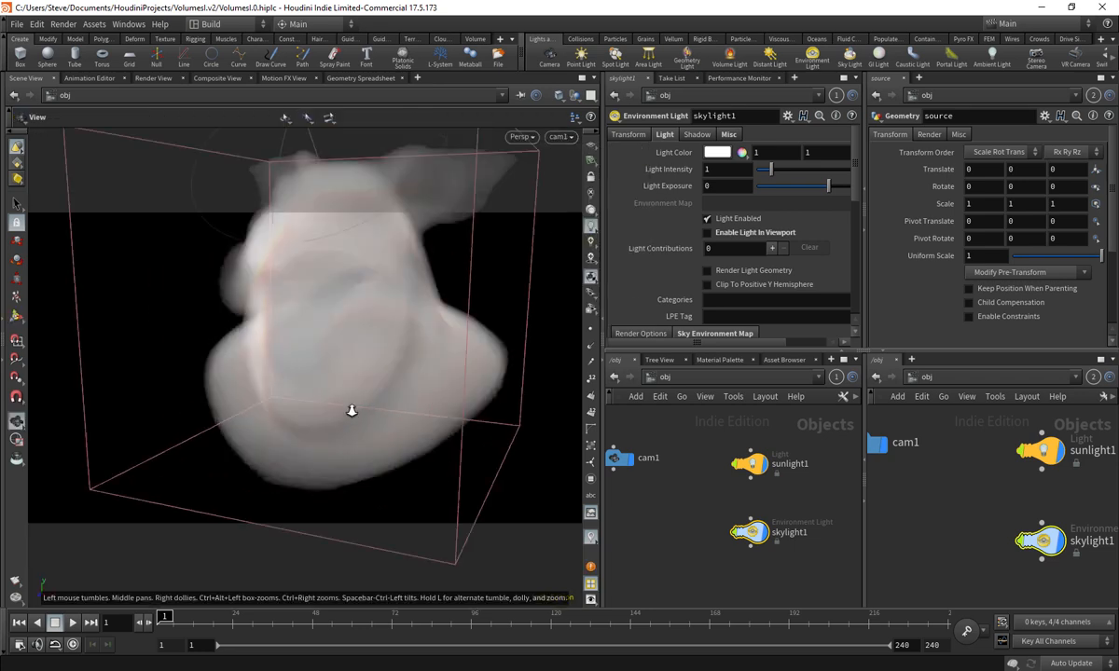
pyautogui.moveTo(349, 412); pyautogui.dragTo(392, 387, button='right')
pyautogui.moveTo(392, 387)
pyautogui.mouseDown()
pyautogui.moveTo(368, 365)
pyautogui.moveTo(392, 393)
pyautogui.mouseUp()
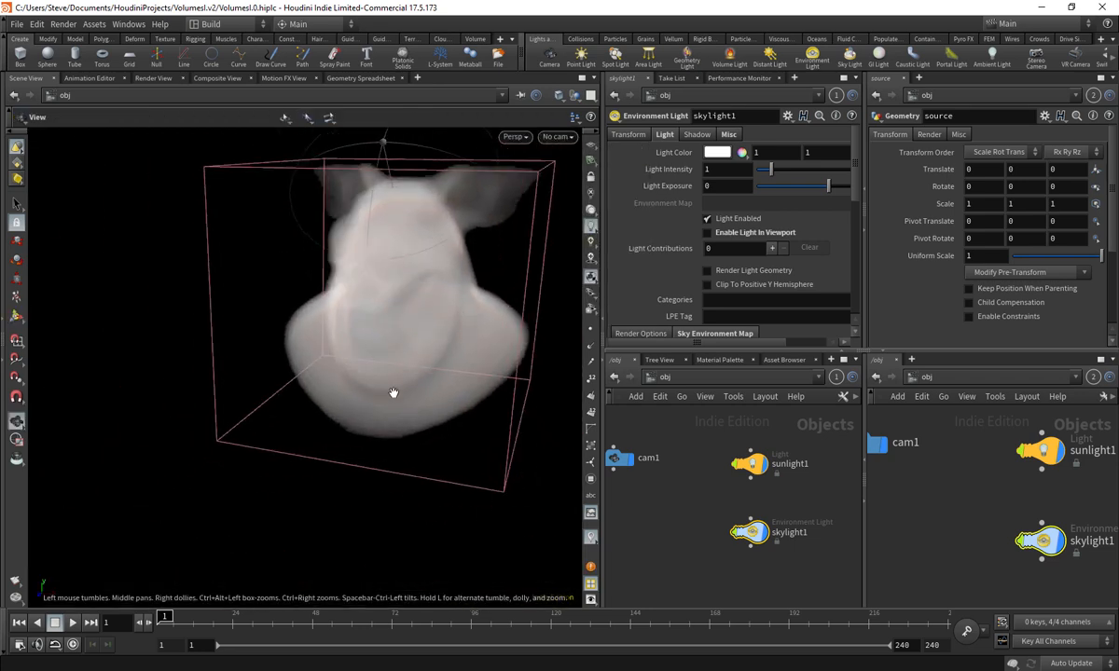
pyautogui.press('Escape')
# - Toggle sunlight1's Enable option off and back on to compare the lighting, and look through cam1
pyautogui.click(781, 453)
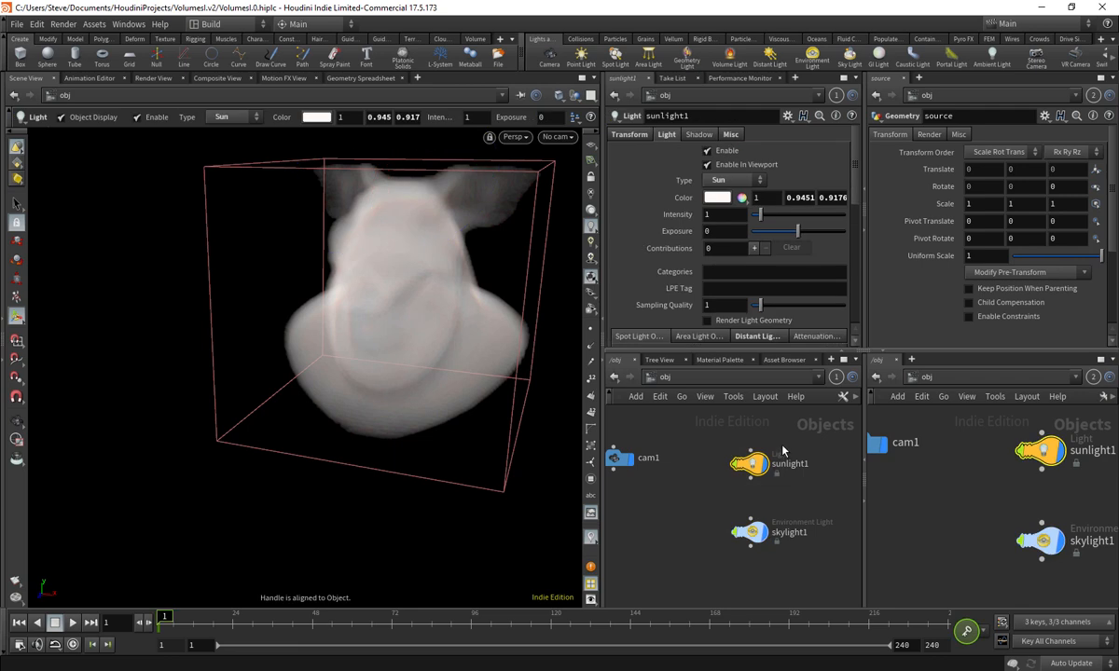
pyautogui.click(707, 151)
pyautogui.click(728, 152)
pyautogui.click(556, 137)
pyautogui.click(571, 200)
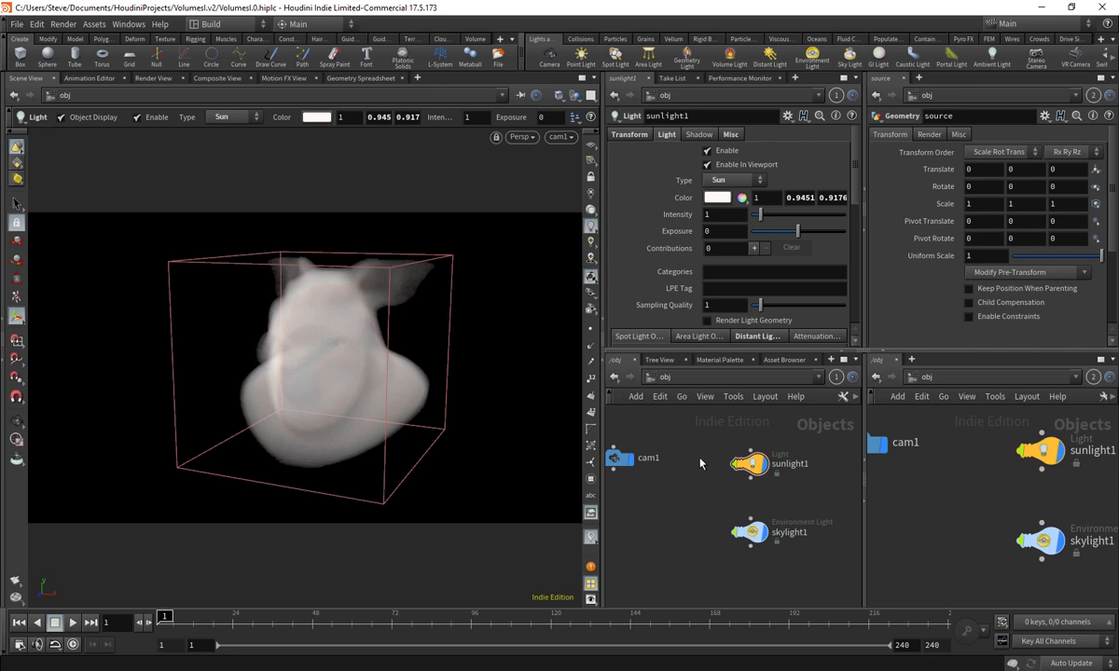
# - Bring the source geometry object into view in the network and save the scene
pyautogui.moveTo(703, 464); pyautogui.dragTo(790, 463, button='middle')
pyautogui.moveTo(790, 464); pyautogui.dragTo(767, 466, button='right')
pyautogui.moveTo(767, 466); pyautogui.dragTo(781, 564, button='middle')
pyautogui.moveTo(669, 499); pyautogui.dragTo(689, 501, button='middle')
pyautogui.hotkey('ctrl', 's')
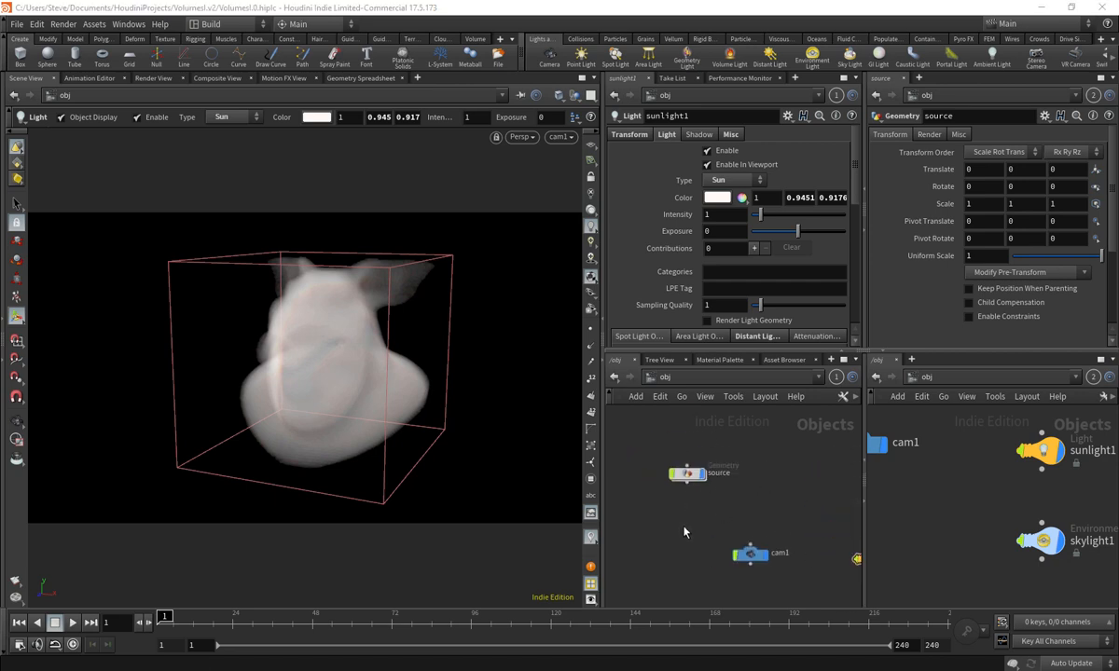
# - Enter the source geometry object and place a Null node below vdbfrompolygons1
pyautogui.scroll(3, 679, 513)
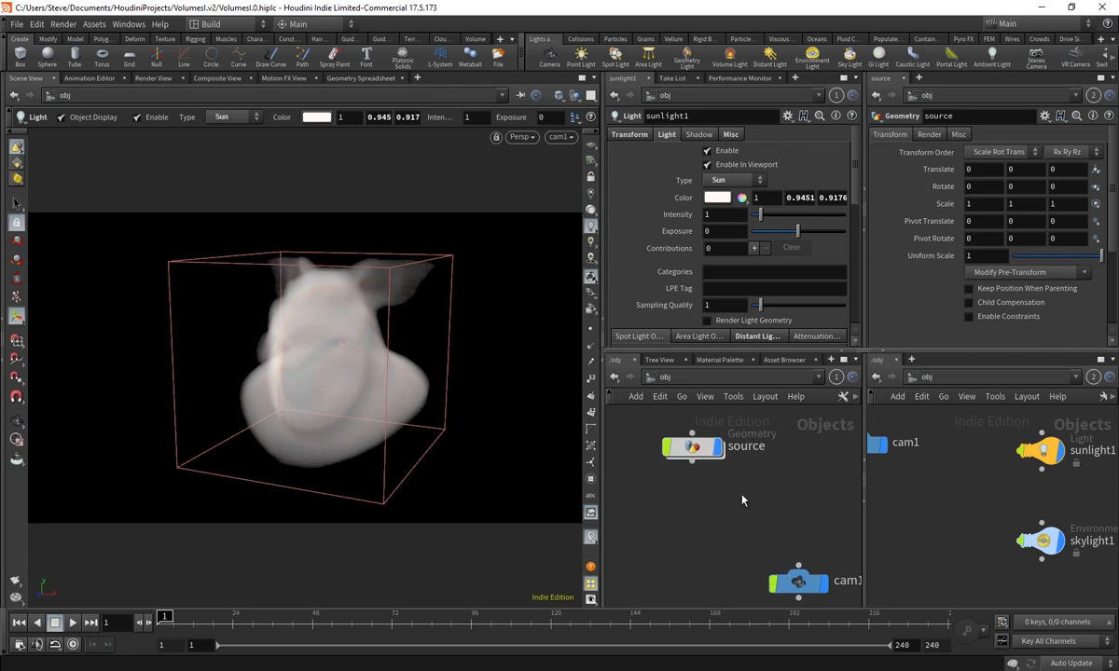
pyautogui.scroll(1, 742, 498)
pyautogui.moveTo(741, 482); pyautogui.dragTo(741, 510, button='middle')
pyautogui.scroll(-1, 741, 512)
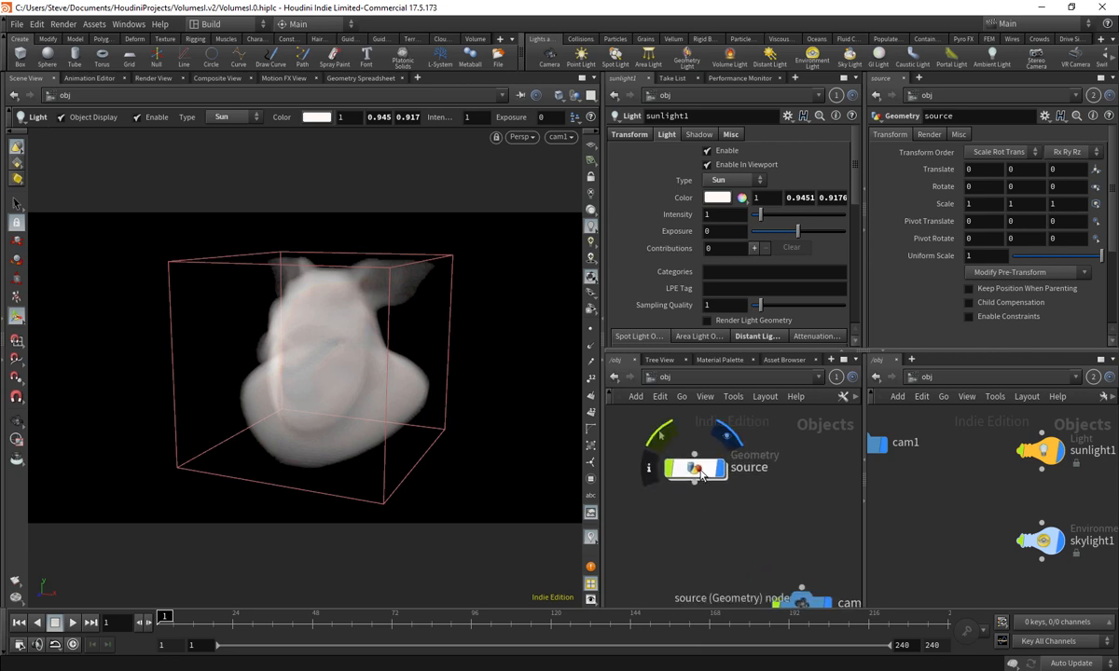
pyautogui.doubleClick(699, 470)
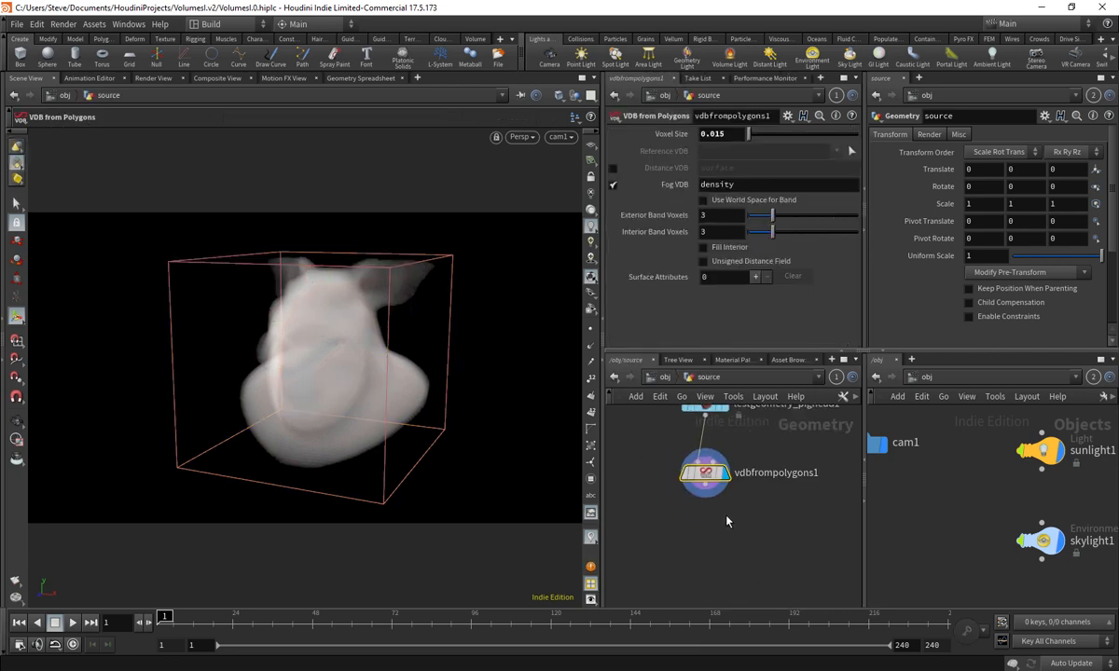
pyautogui.press('Tab')
pyautogui.write('nu')
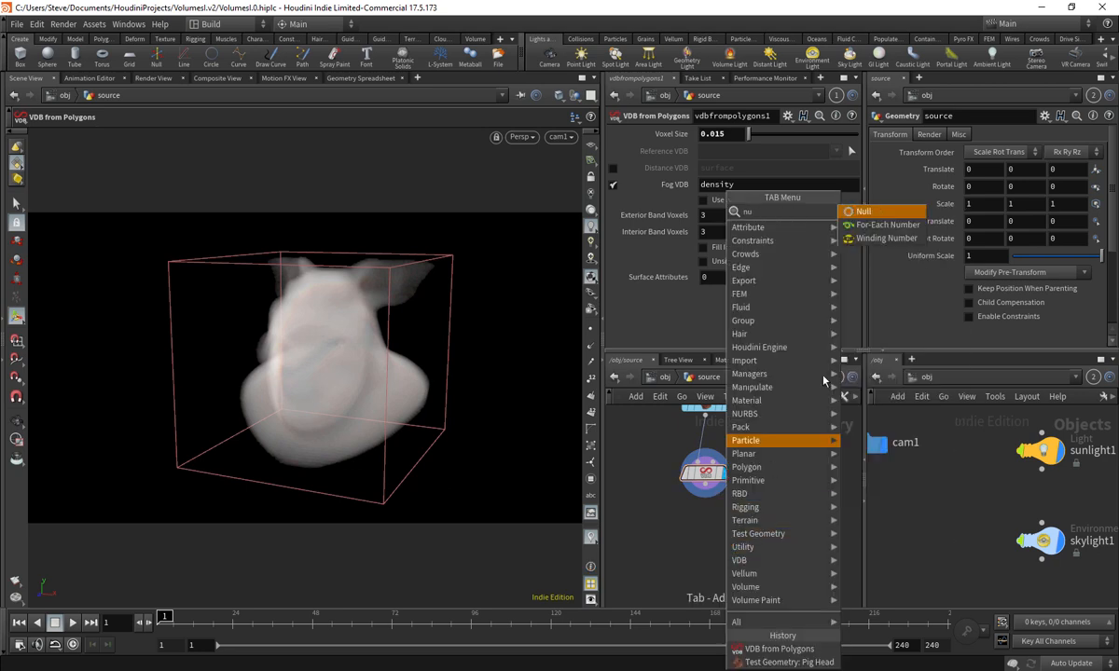
pyautogui.click(862, 212)
pyautogui.click(710, 549)
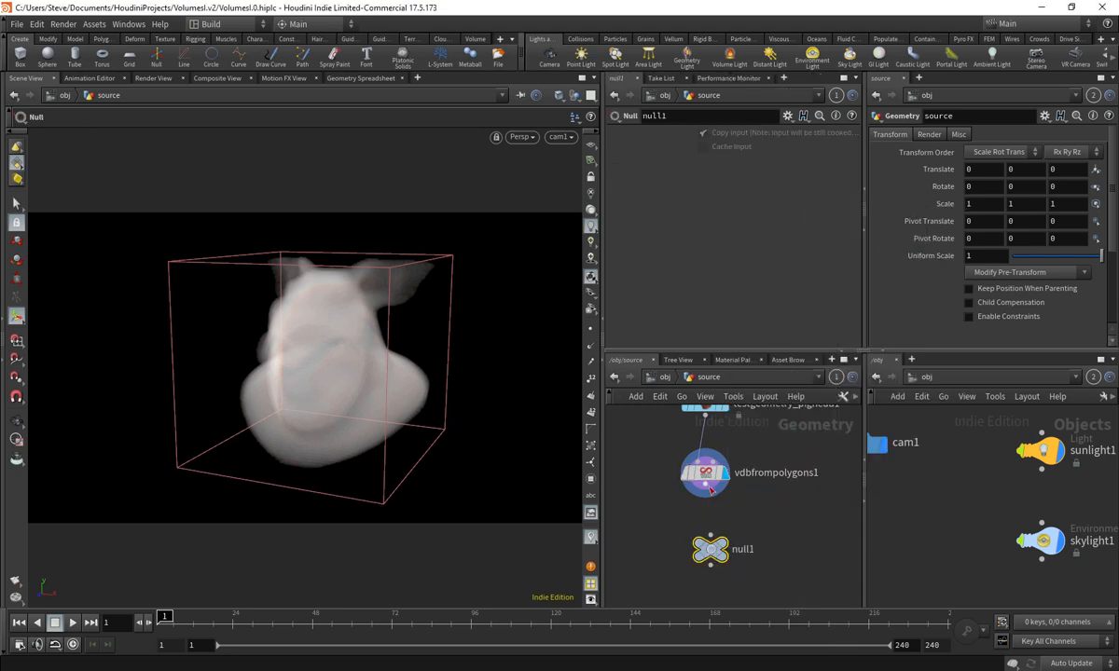
# - Connect the output of vdbfrompolygons1 to the Null node and rename the Null to SOURCE
pyautogui.moveTo(709, 487); pyautogui.dragTo(721, 563)
pyautogui.click(747, 546)
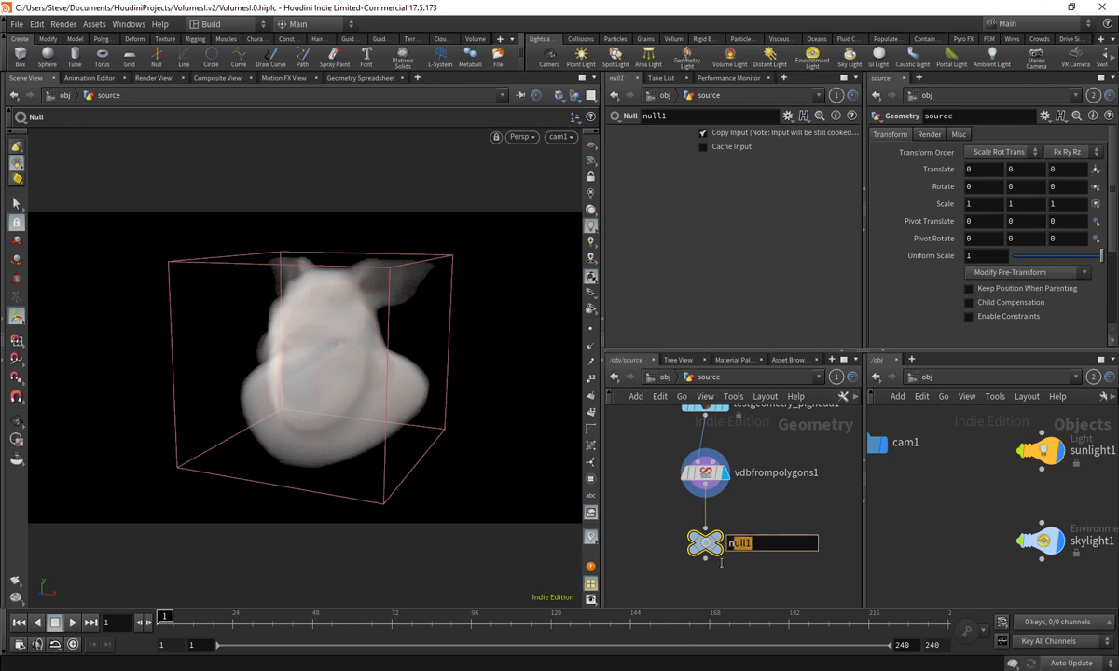
pyautogui.moveTo(695, 552)
pyautogui.press('Return')
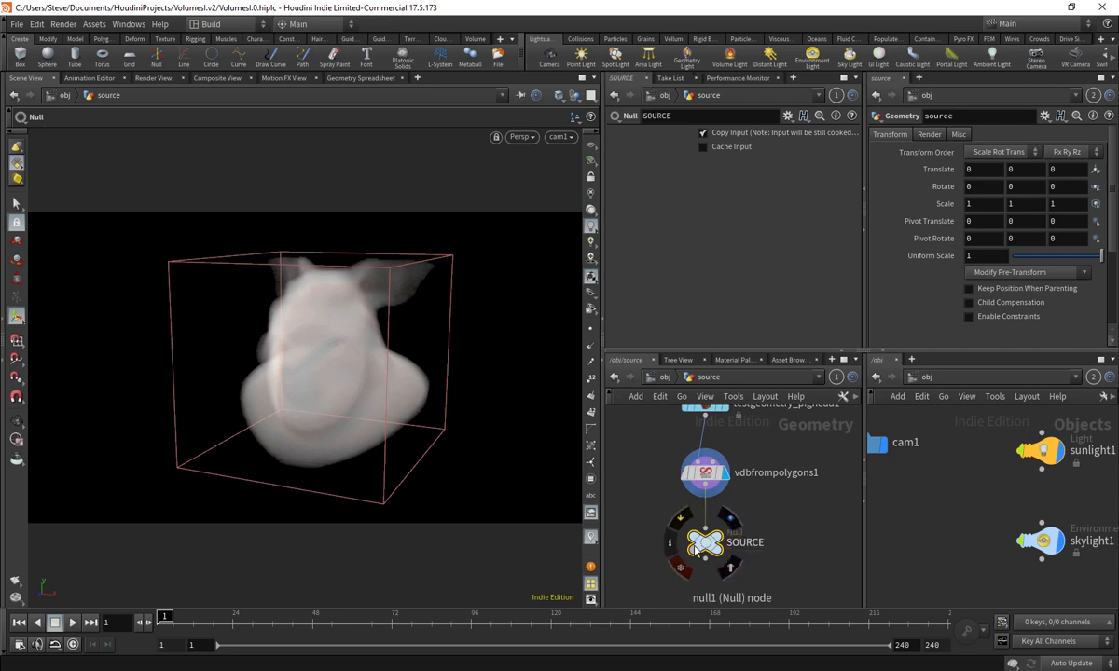
# - Insert a Transform node on the wire between vdbfrompolygons1 and the SOURCE null
pyautogui.scroll(-2, 673, 510)
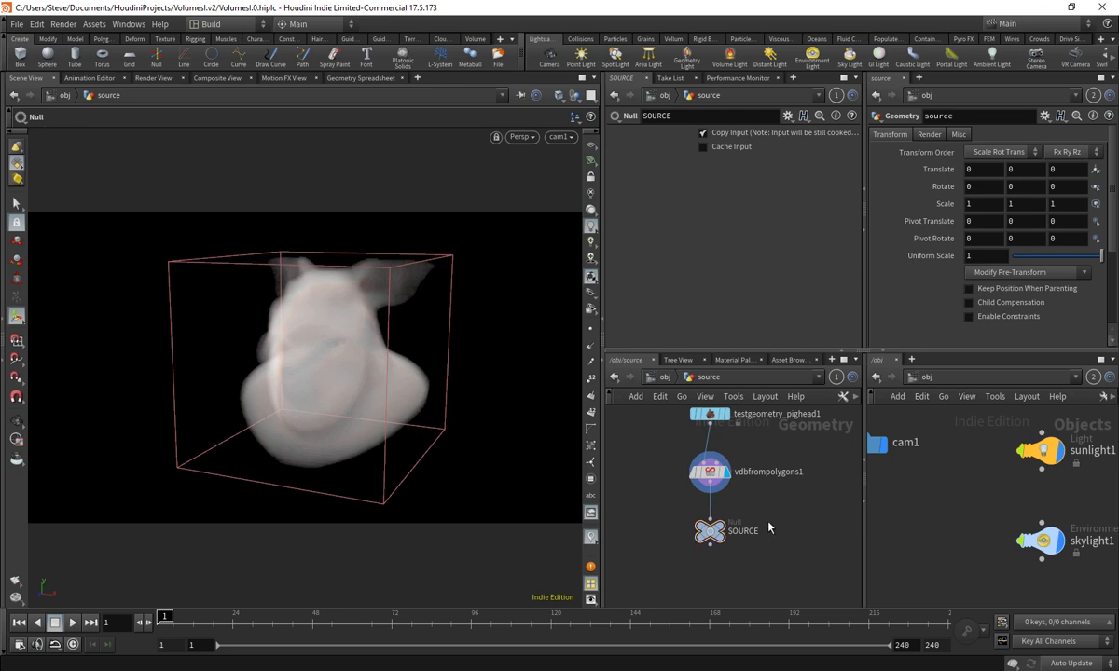
pyautogui.scroll(2, 746, 503)
pyautogui.click(680, 492)
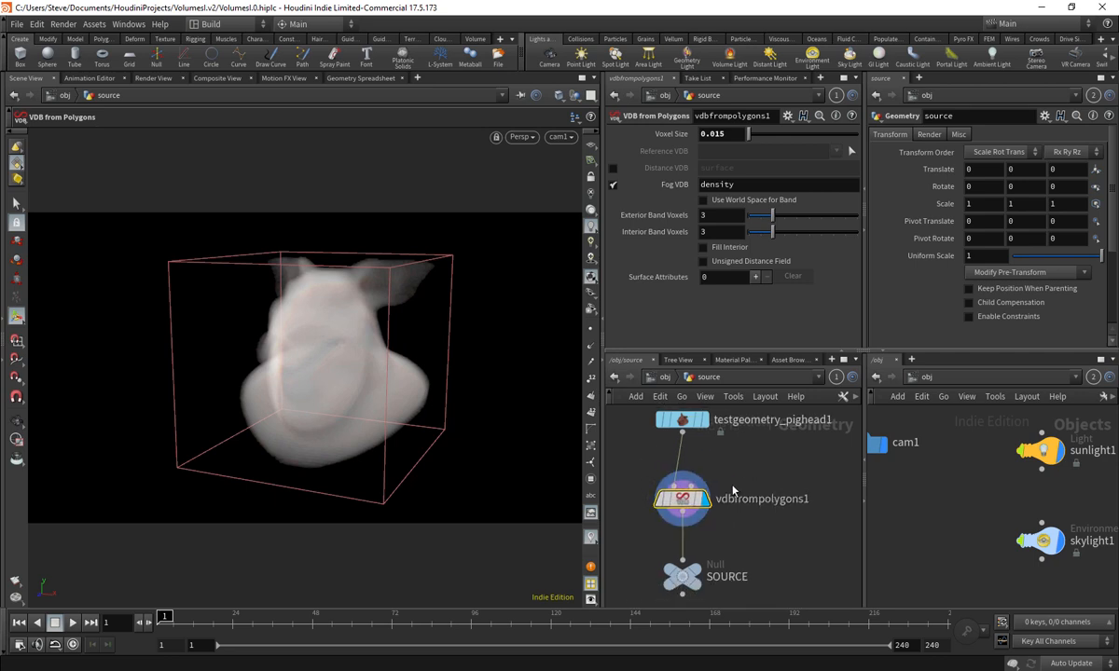
pyautogui.moveTo(713, 532); pyautogui.dragTo(712, 499, button='middle')
pyautogui.press('Tab')
pyautogui.write('tra')
pyautogui.click(868, 225)
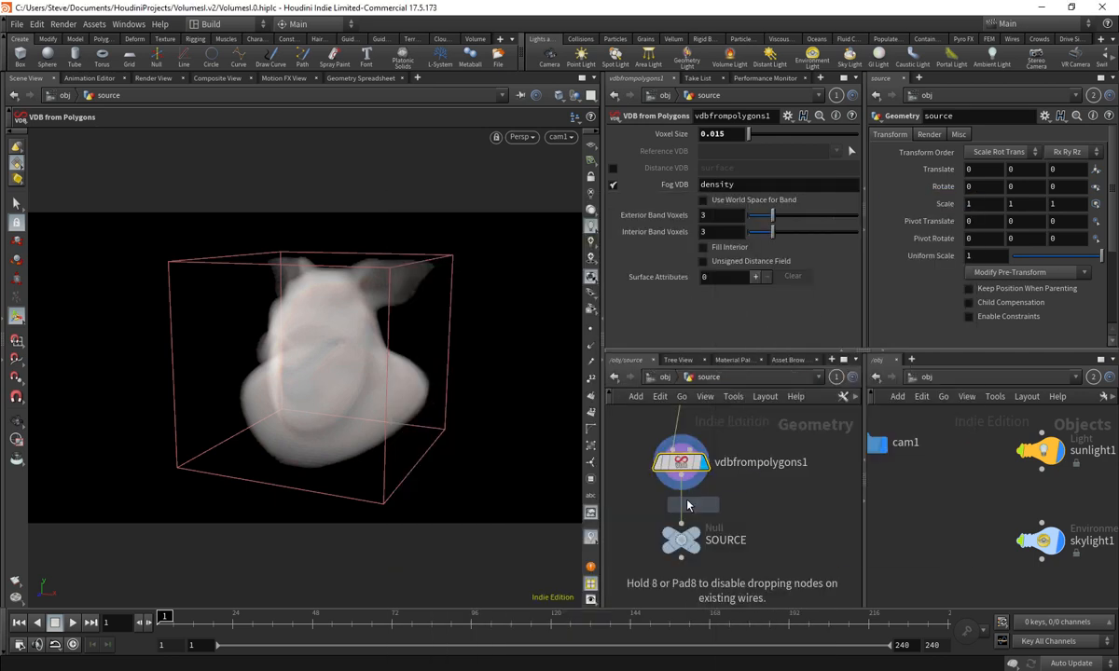
pyautogui.click(689, 511)
# - Rotate the fog volume about -50.27 degrees around Z with transform1 and display that node
pyautogui.moveTo(399, 319); pyautogui.dragTo(415, 373)
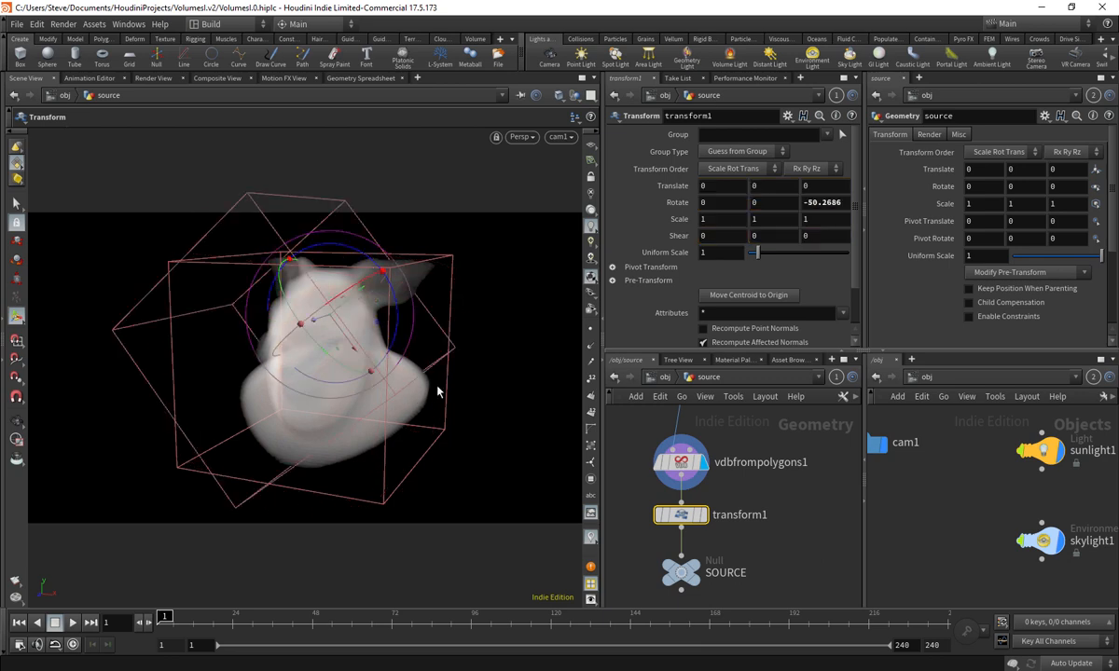
pyautogui.click(702, 515)
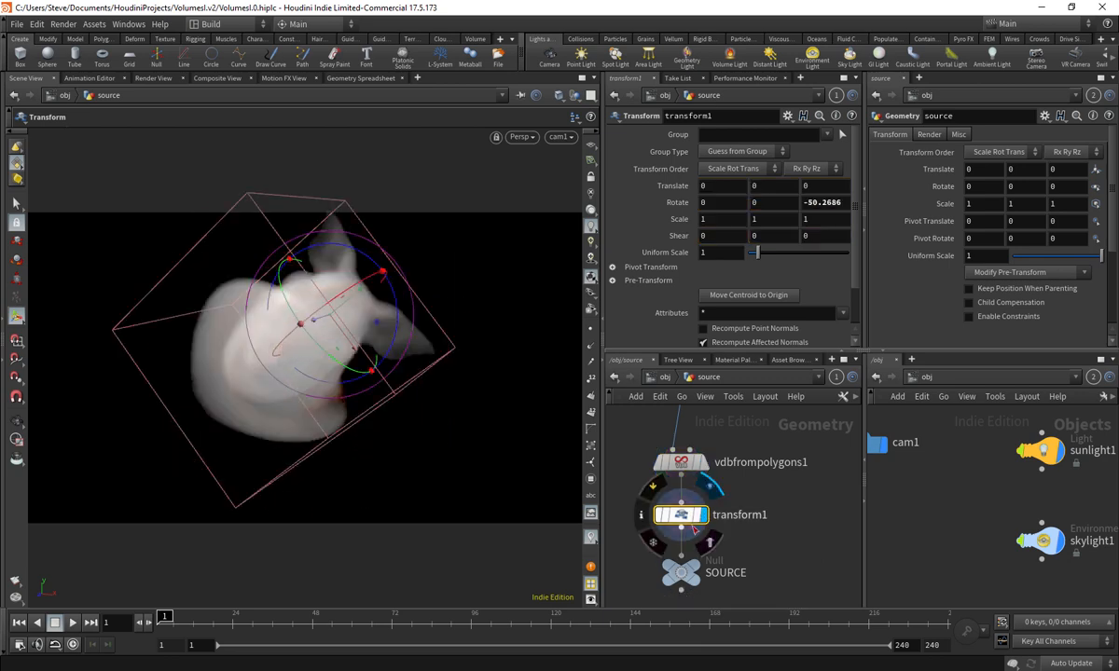
# - Compare the displayed output of vdbfrompolygons1 with that of transform1, and set the SOURCE null as the displayed node
pyautogui.click(702, 463)
pyautogui.click(680, 462)
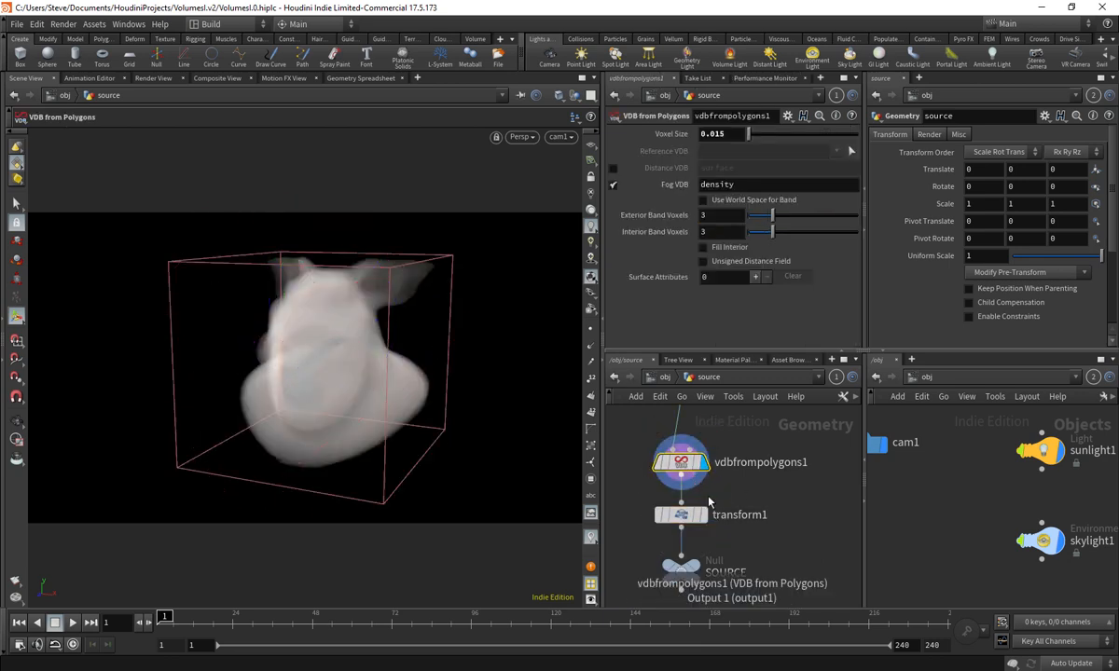
pyautogui.click(704, 517)
pyautogui.click(681, 515)
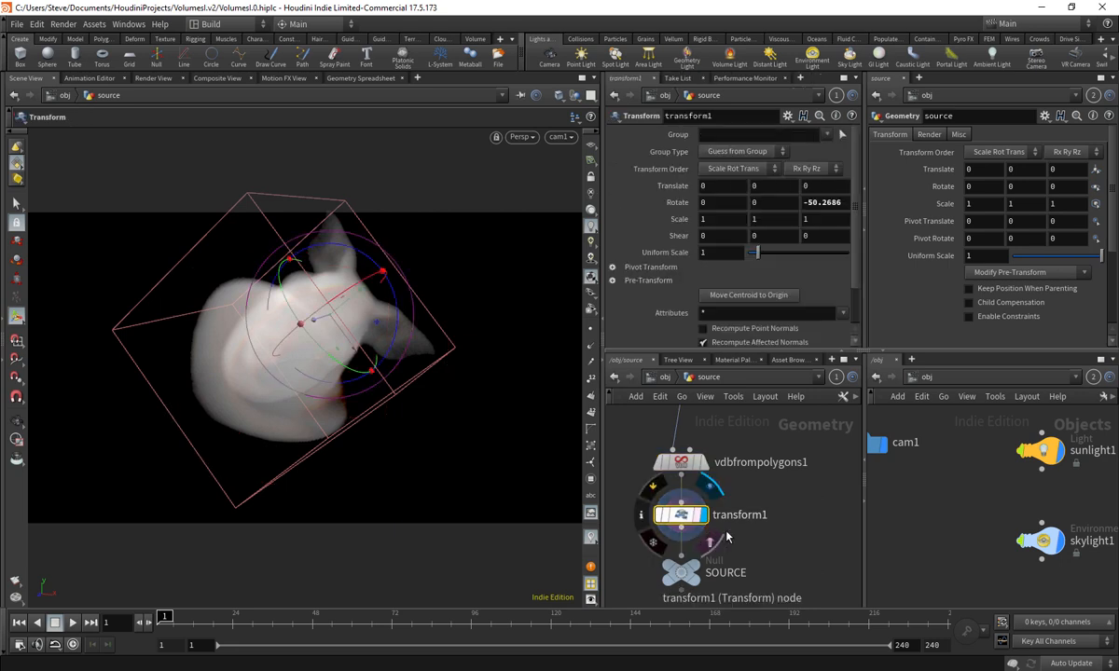
pyautogui.click(705, 573)
pyautogui.click(681, 572)
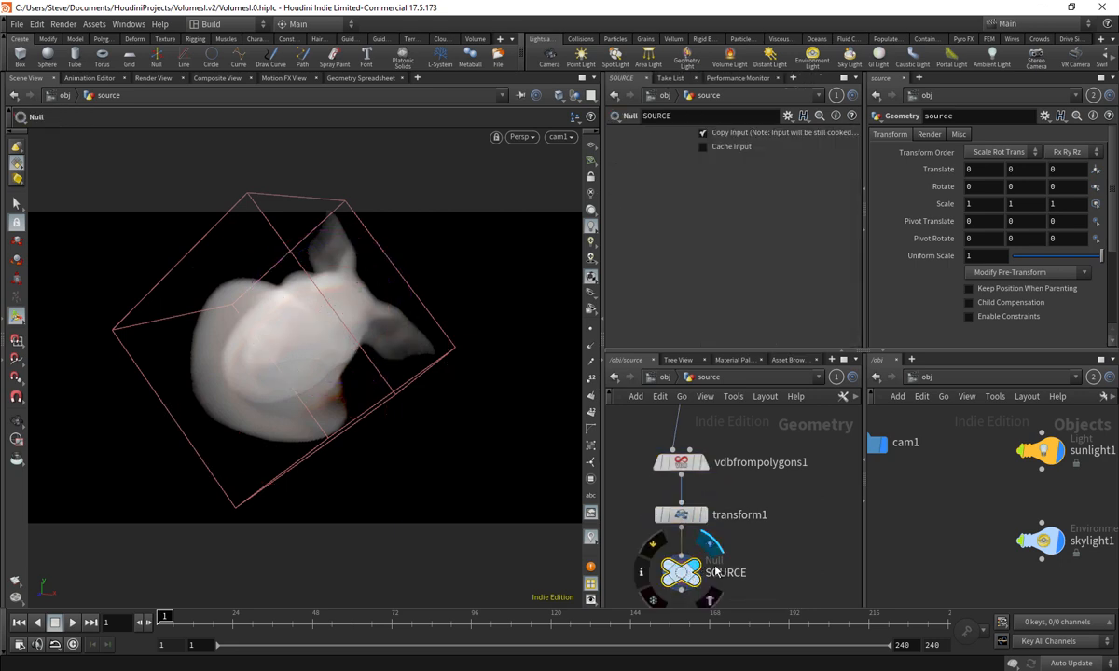
# - Delete transform1, move the SOURCE null up closer beneath vdbfrompolygons1, and save the scene
pyautogui.scroll(-2, 710, 486)
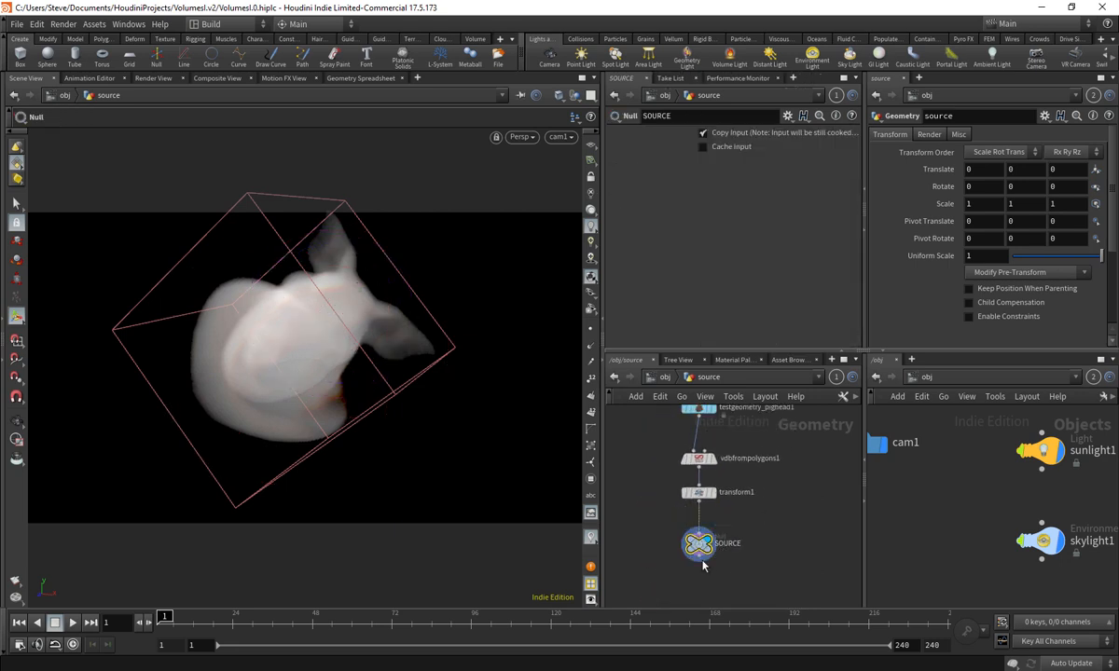
pyautogui.press('l')
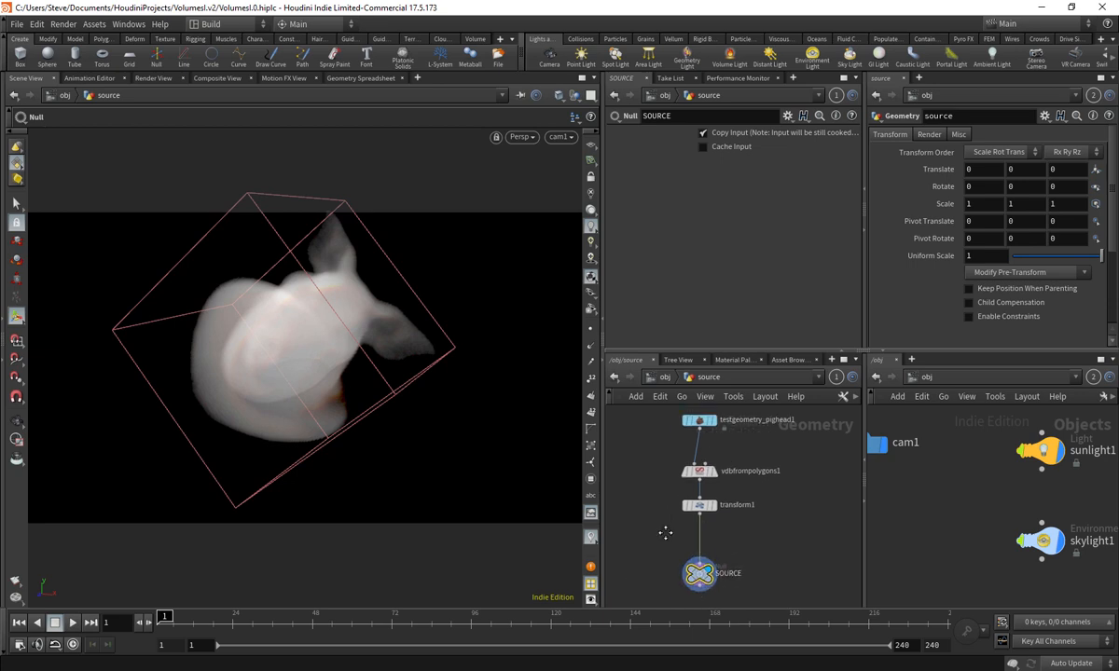
pyautogui.click(689, 481)
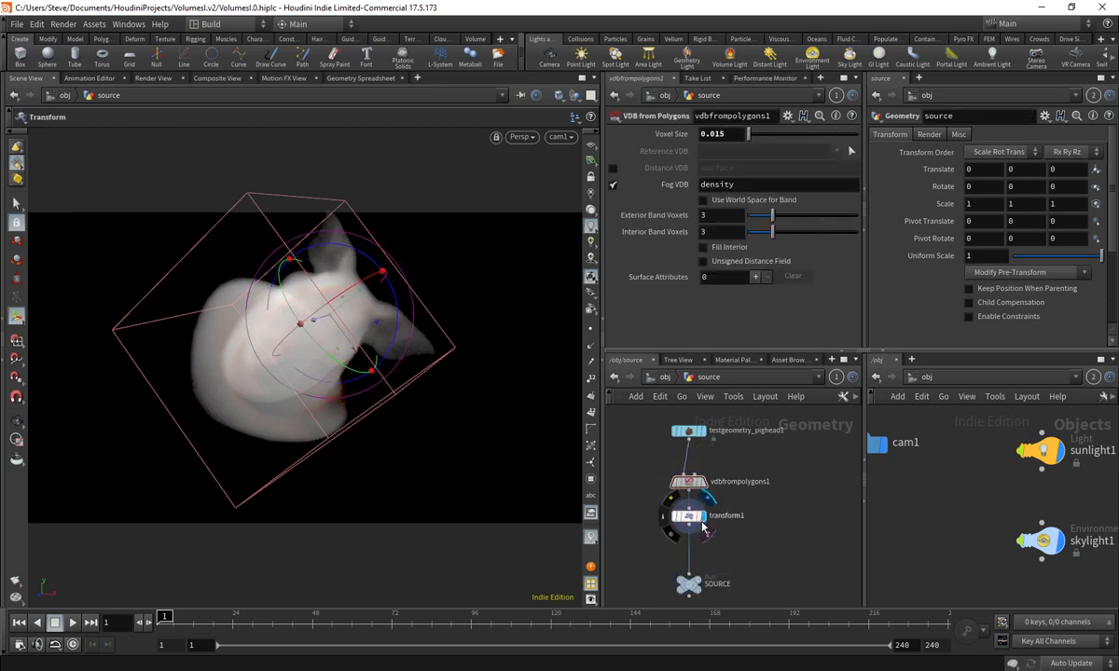
pyautogui.press('Delete')
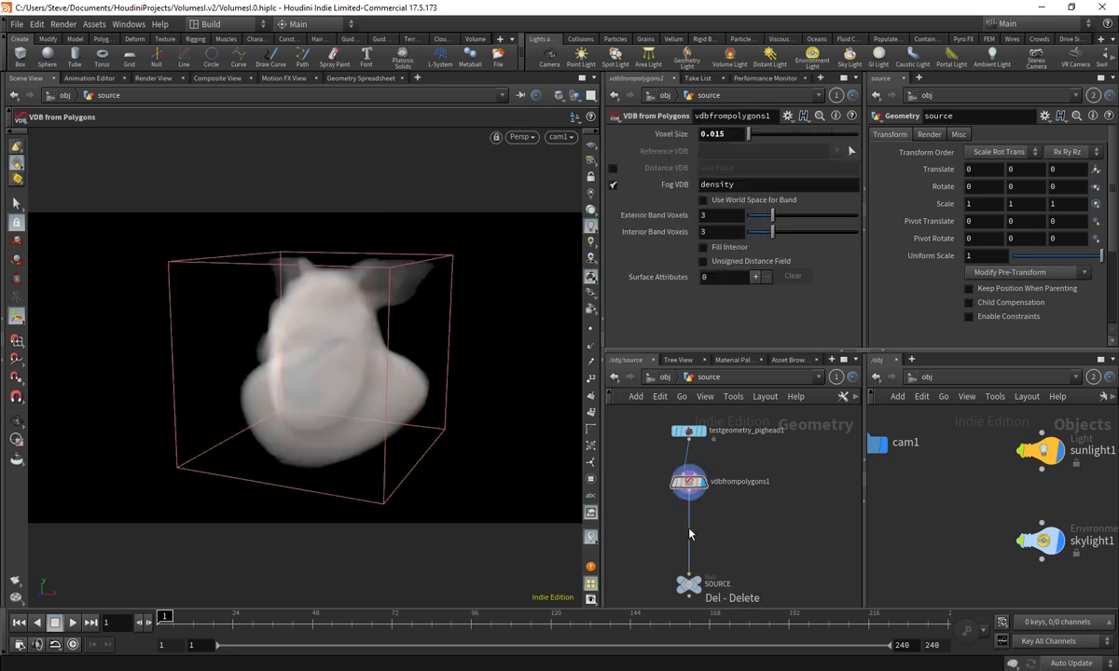
pyautogui.moveTo(687, 585); pyautogui.dragTo(689, 536)
pyautogui.hotkey('ctrl', 's')
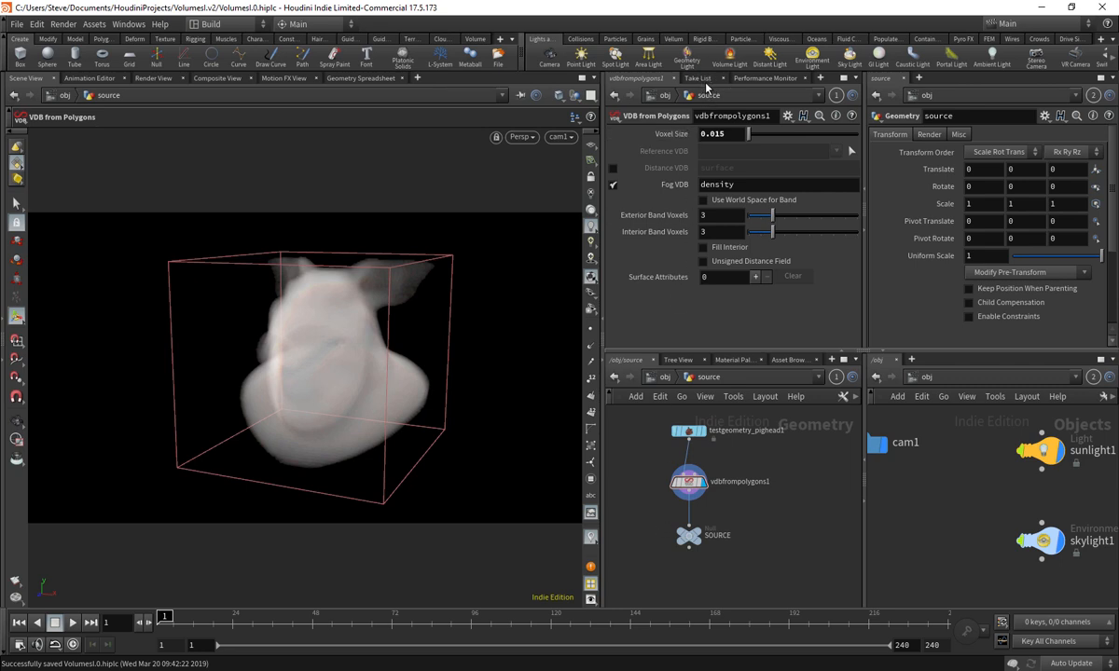
# - Look at the Take List and return to the parameters of the vdbfrompolygons1 node
pyautogui.click(819, 78)
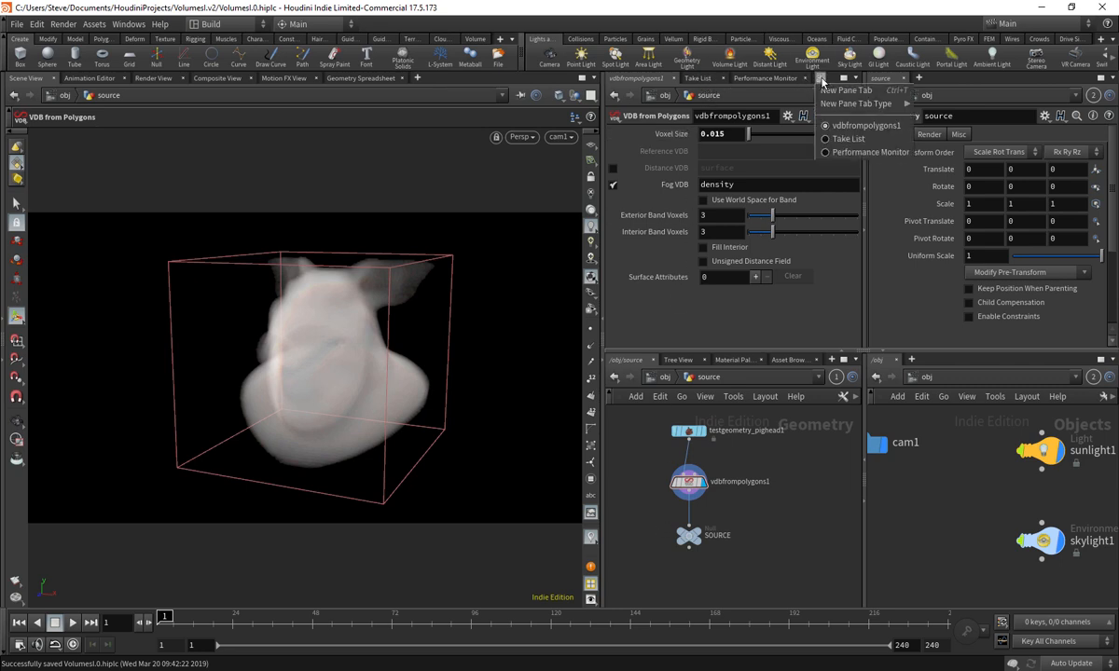
pyautogui.moveTo(848, 104)
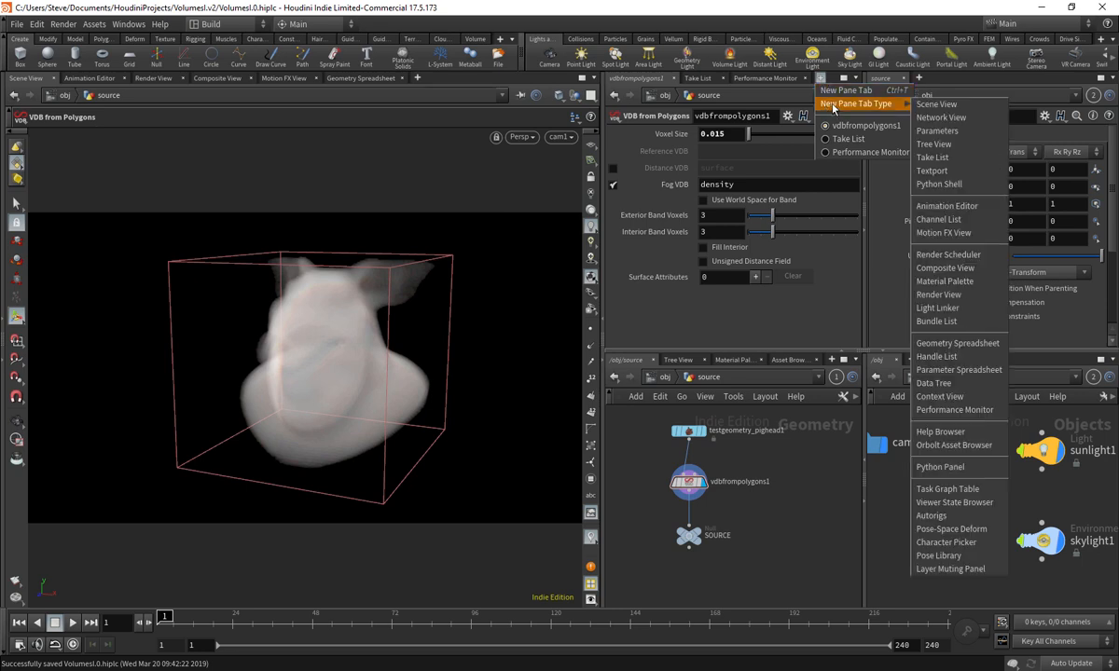
pyautogui.click(954, 157)
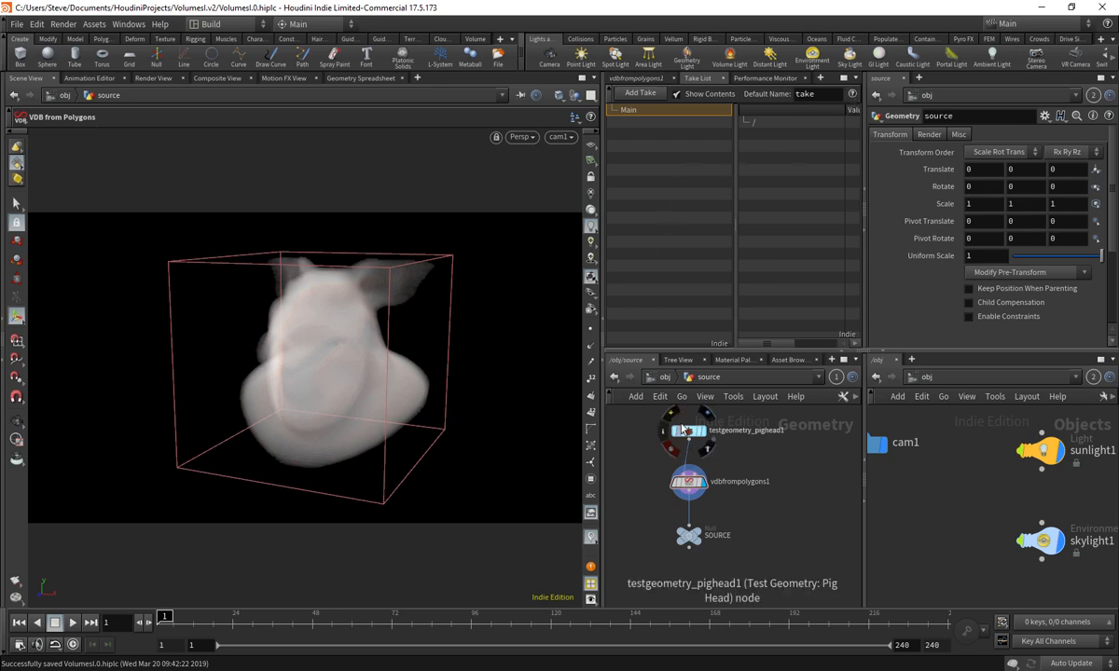
pyautogui.click(617, 78)
pyautogui.moveTo(649, 465); pyautogui.dragTo(744, 511)
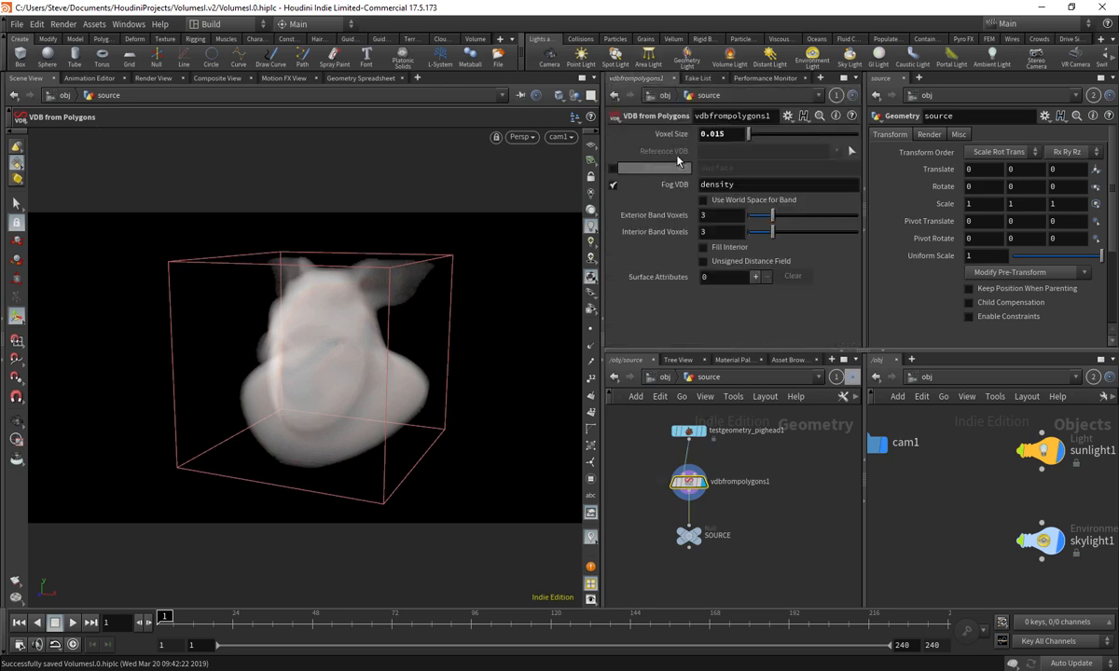
pyautogui.click(694, 78)
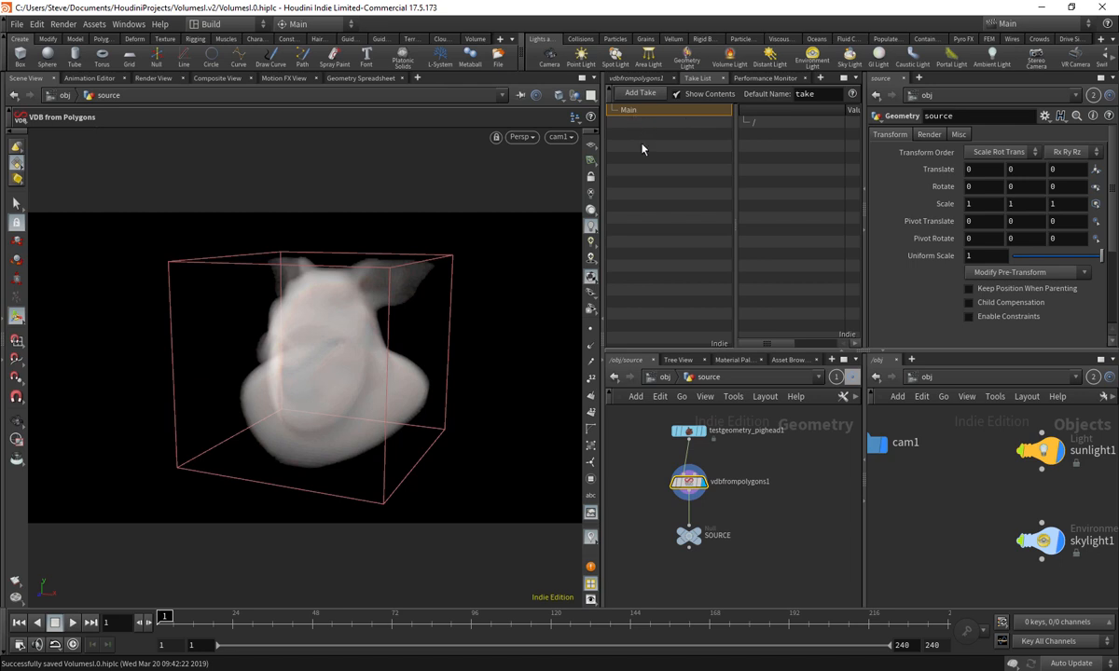
pyautogui.click(637, 79)
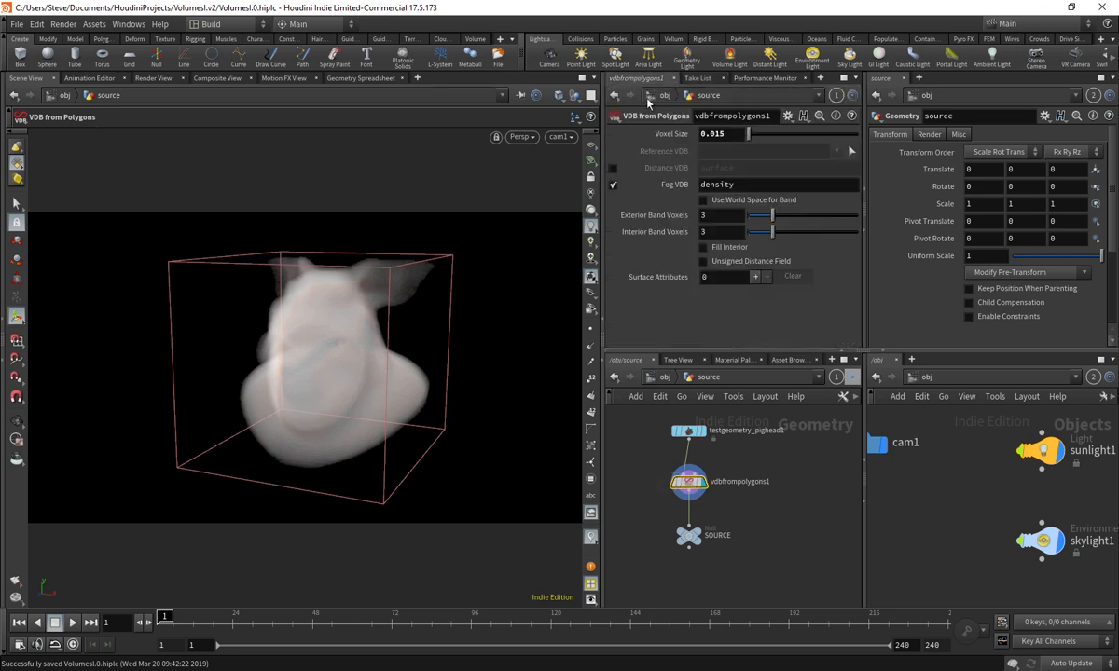
# - Set the Voxel Size of vdbfrompolygons1 to 0.05 and inspect the coarser fog volume up close
pyautogui.click(719, 133)
pyautogui.press('BackSpace')
pyautogui.press('Return')
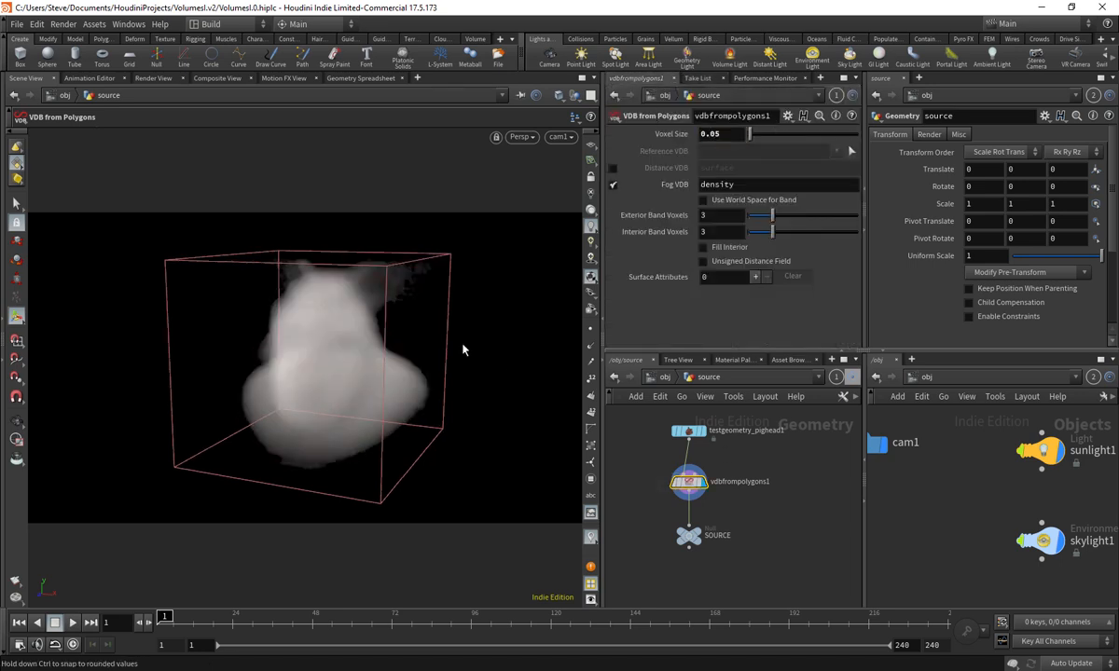
pyautogui.scroll(4, 376, 320)
pyautogui.keyDown('alt'); pyautogui.moveTo(362, 379); pyautogui.dragTo(596, 252); pyautogui.keyUp('alt')
pyautogui.scroll(-4, 335, 340)
pyautogui.scroll(3, 431, 314)
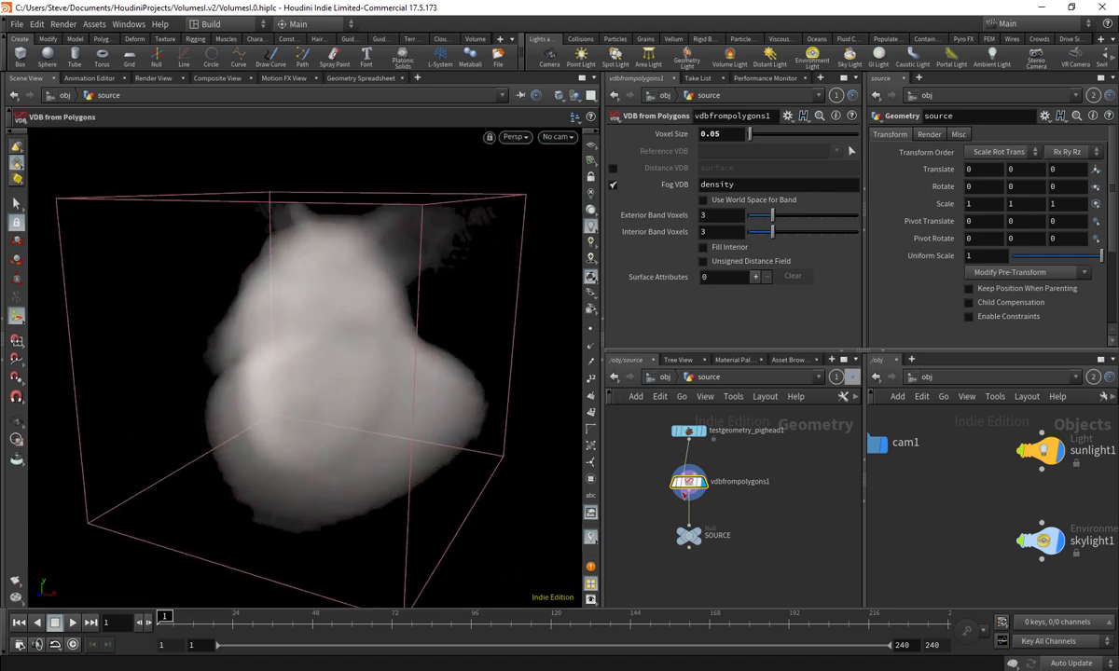
# - Add a new take under Main and name it HQ
pyautogui.click(695, 78)
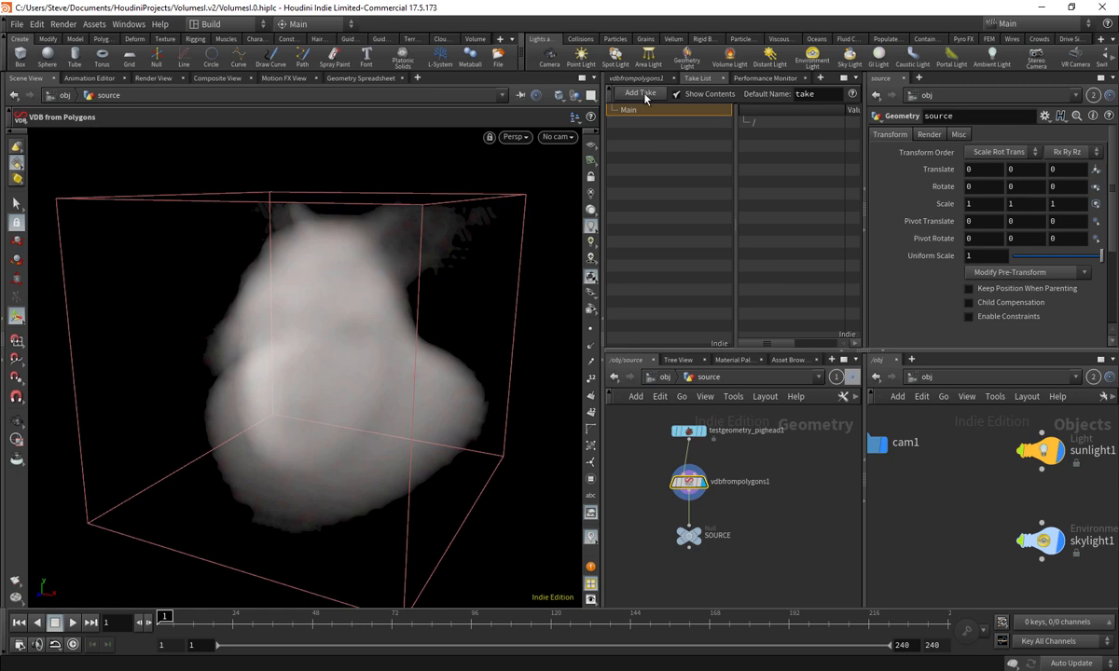
pyautogui.click(641, 93)
pyautogui.doubleClick(647, 120)
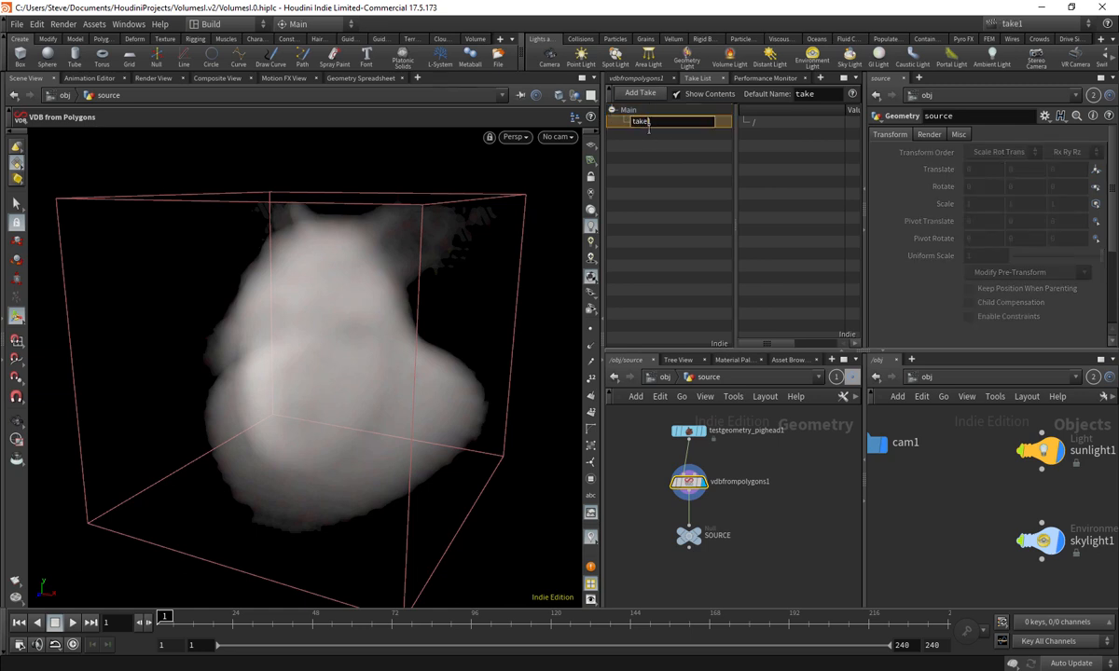
pyautogui.write('HQ')
pyautogui.press('Return')
# - Include the Voxel Size of vdbfrompolygons1 in the HQ take and set it to 0.01
pyautogui.click(632, 81)
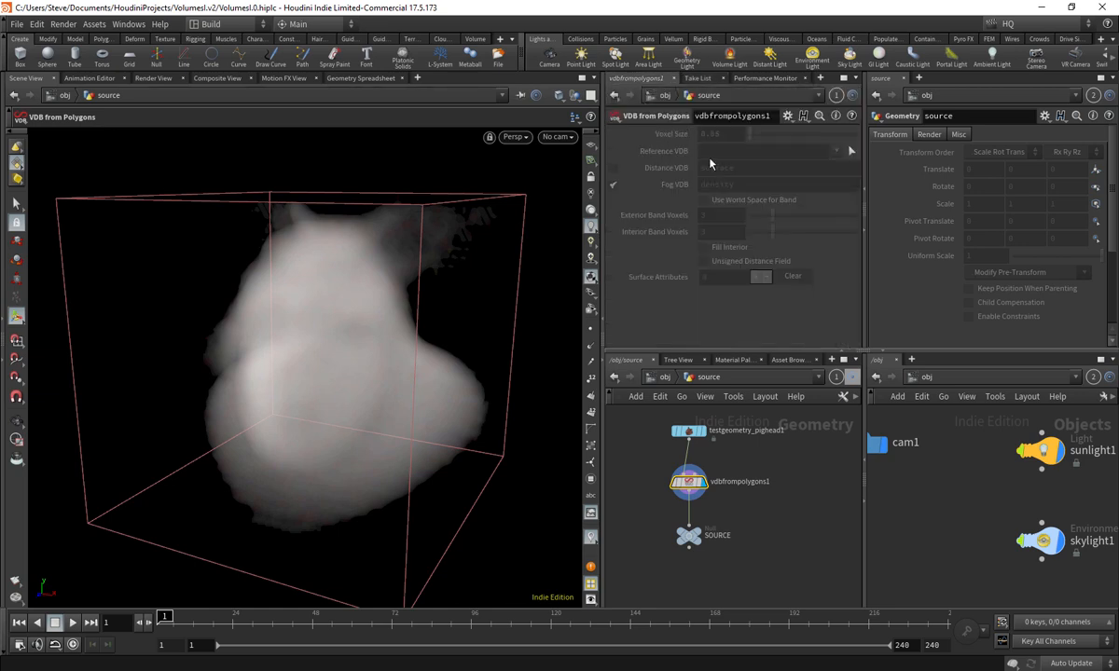
pyautogui.moveTo(668, 140); pyautogui.dragTo(731, 216)
pyautogui.click(732, 267)
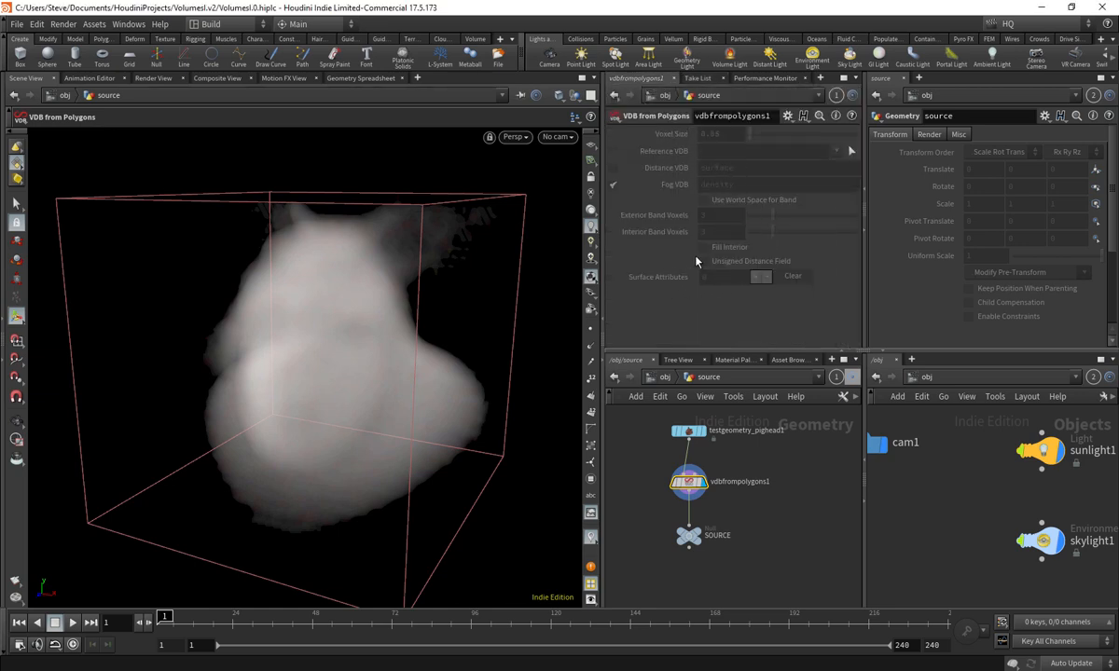
pyautogui.rightClick(673, 134)
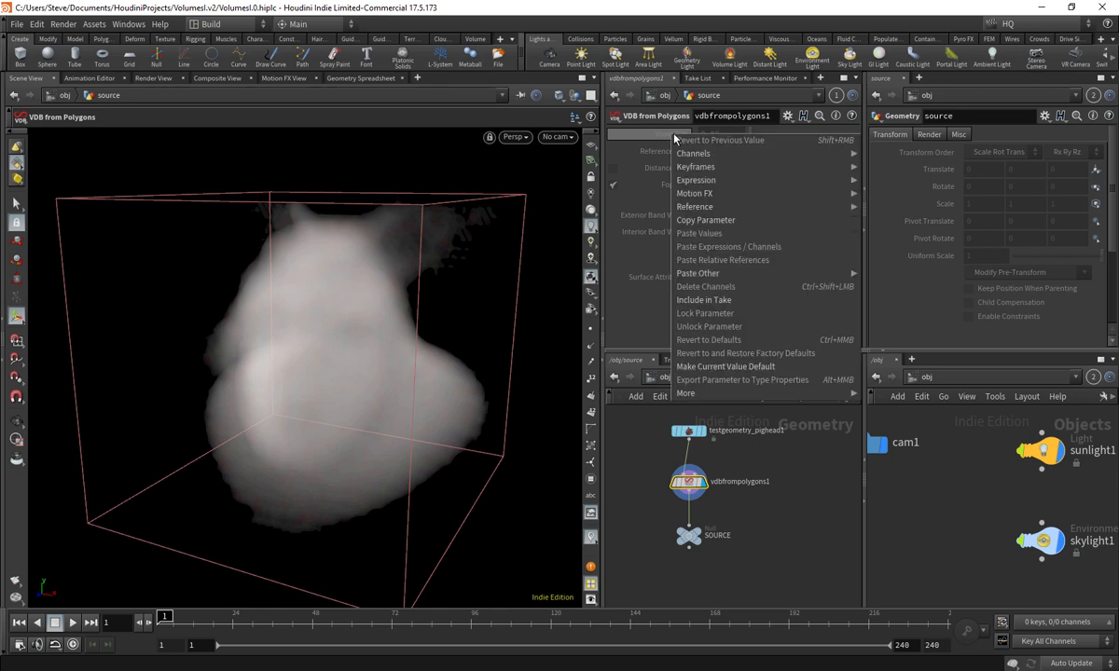
pyautogui.click(711, 300)
pyautogui.moveTo(711, 133); pyautogui.dragTo(743, 142)
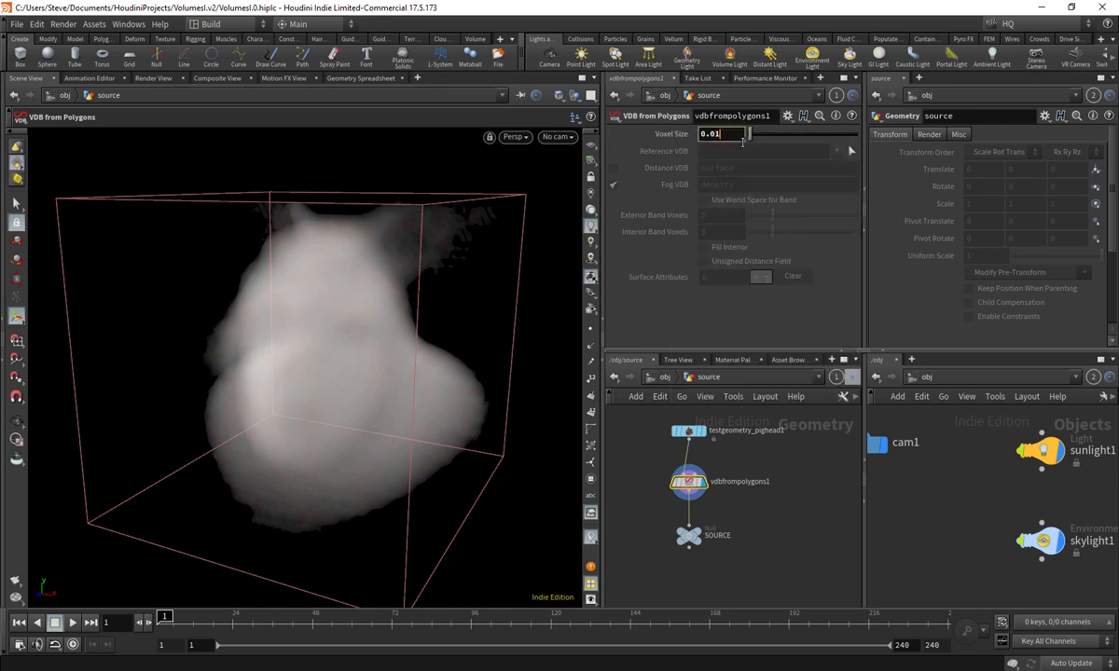
pyautogui.press('Return')
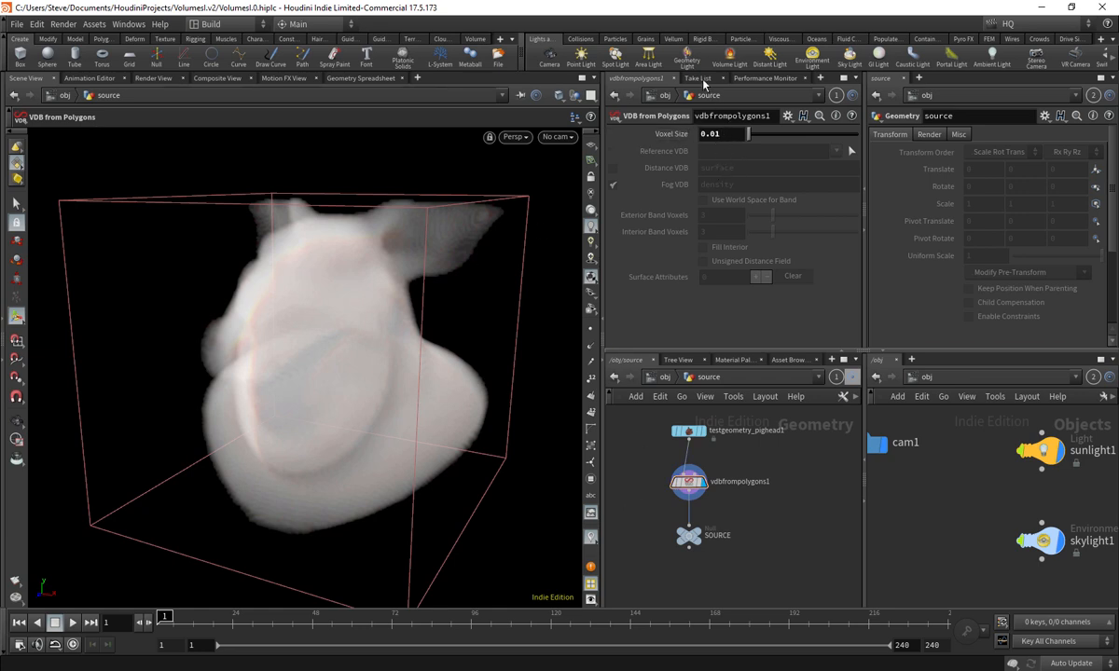
# - Review the voxelsize override stored in the HQ take and make Main the active take again
pyautogui.click(697, 78)
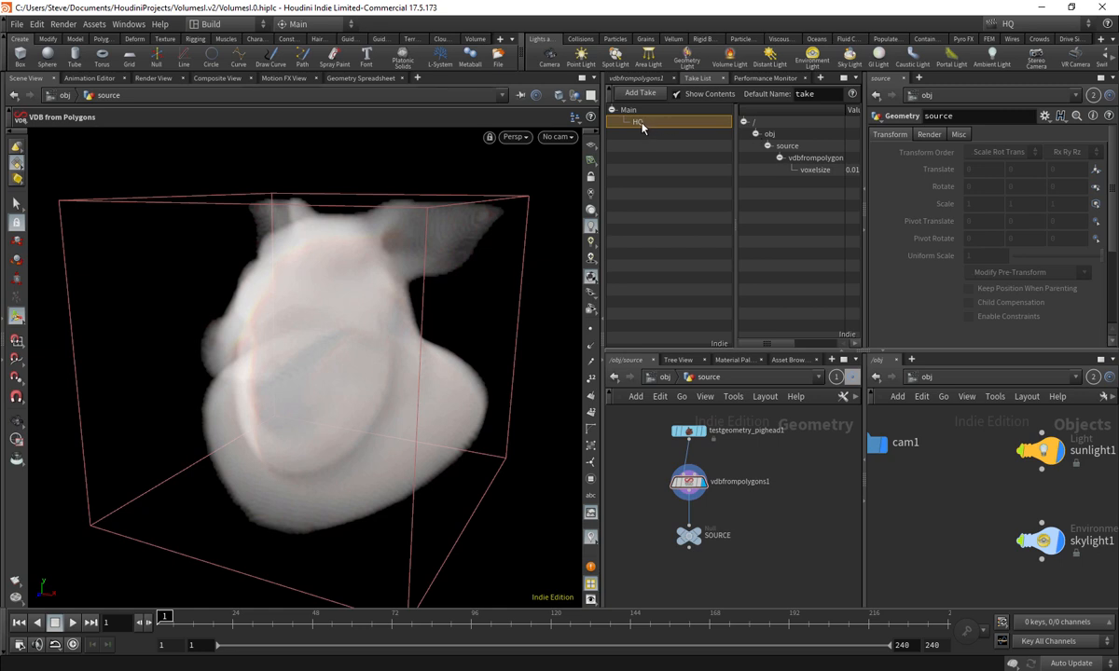
pyautogui.click(821, 170)
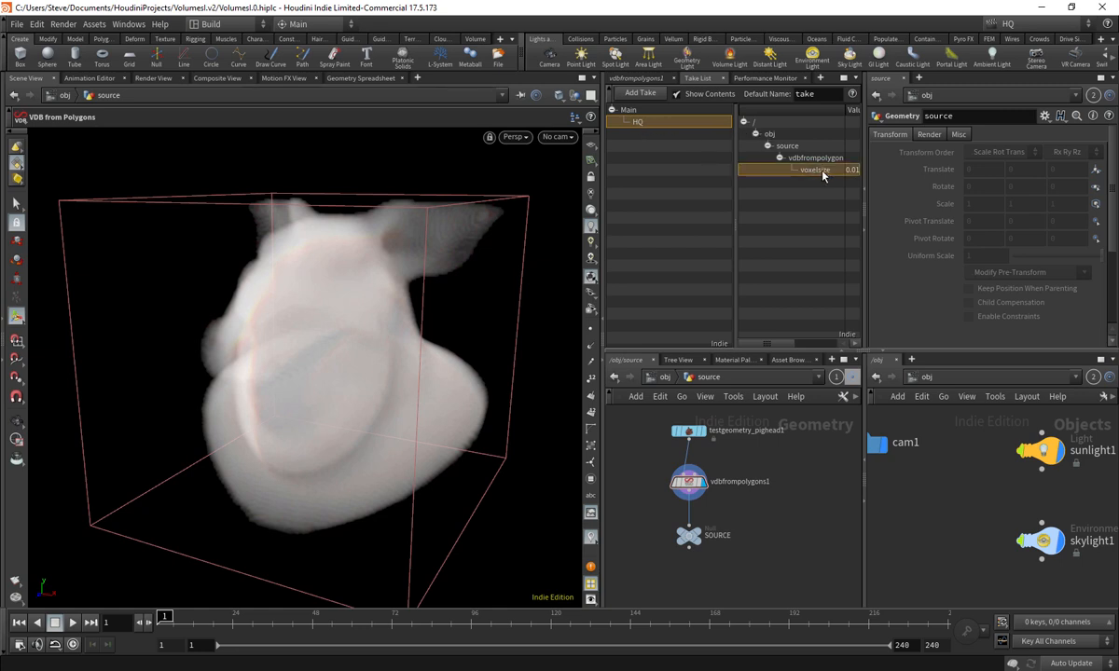
pyautogui.moveTo(783, 344)
pyautogui.mouseDown()
pyautogui.moveTo(800, 344)
pyautogui.moveTo(779, 349)
pyautogui.mouseUp()
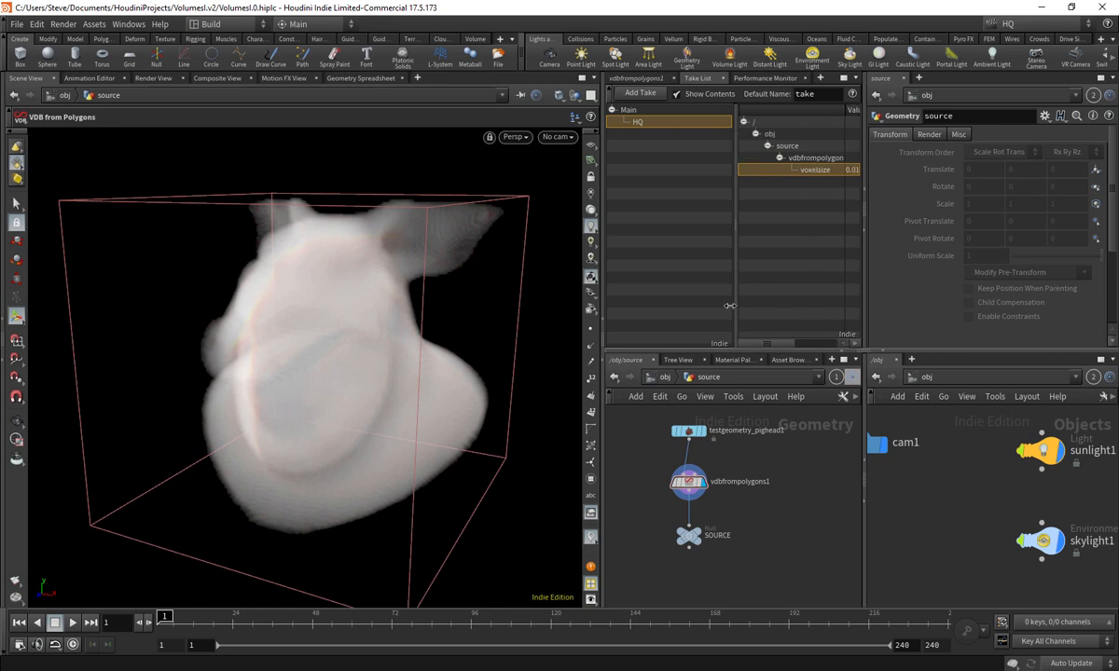
pyautogui.click(638, 110)
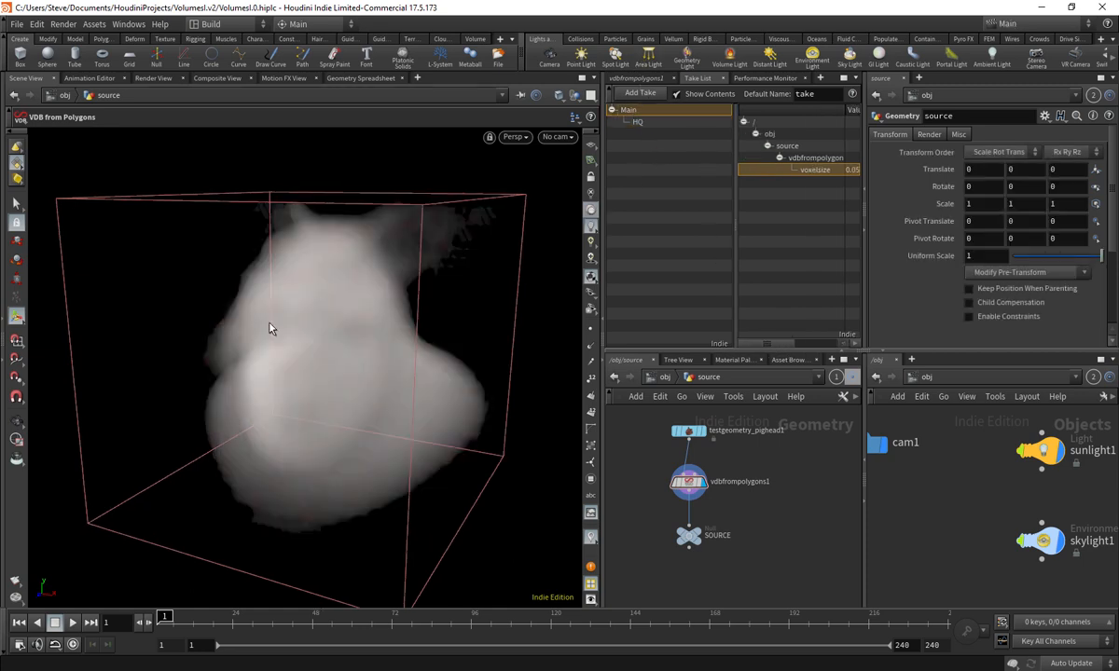
# - Compare the fog volume's quality by switching repeatedly between the Main and HQ takes, finishing on Main
pyautogui.click(634, 78)
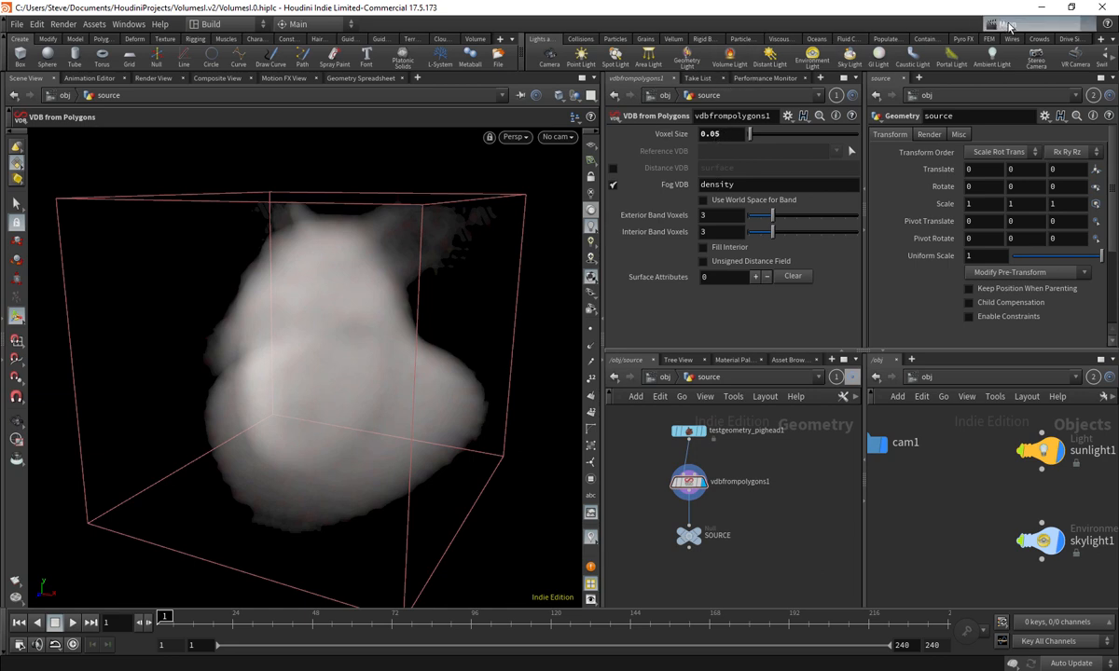
pyautogui.click(1074, 22)
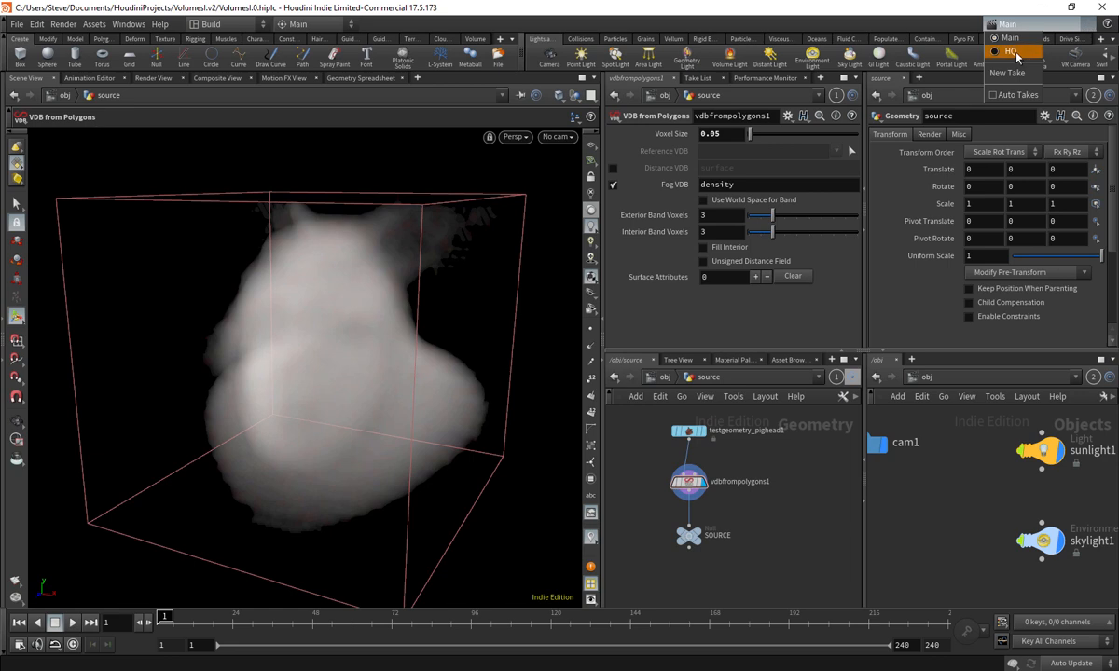
pyautogui.click(1012, 51)
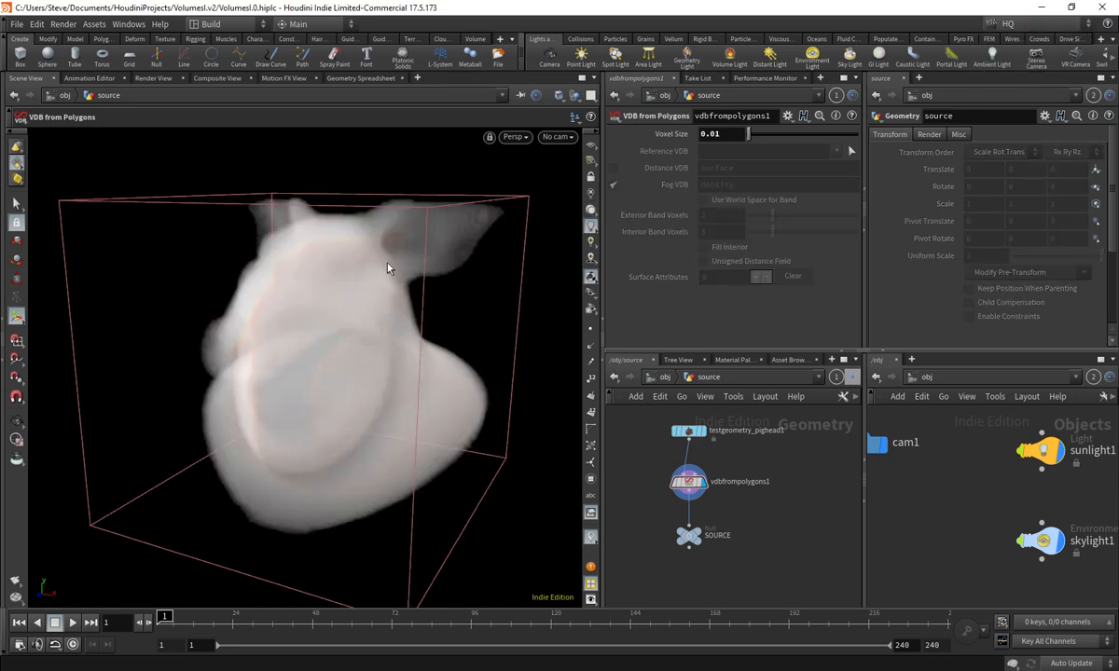
pyautogui.click(1044, 23)
pyautogui.click(979, 38)
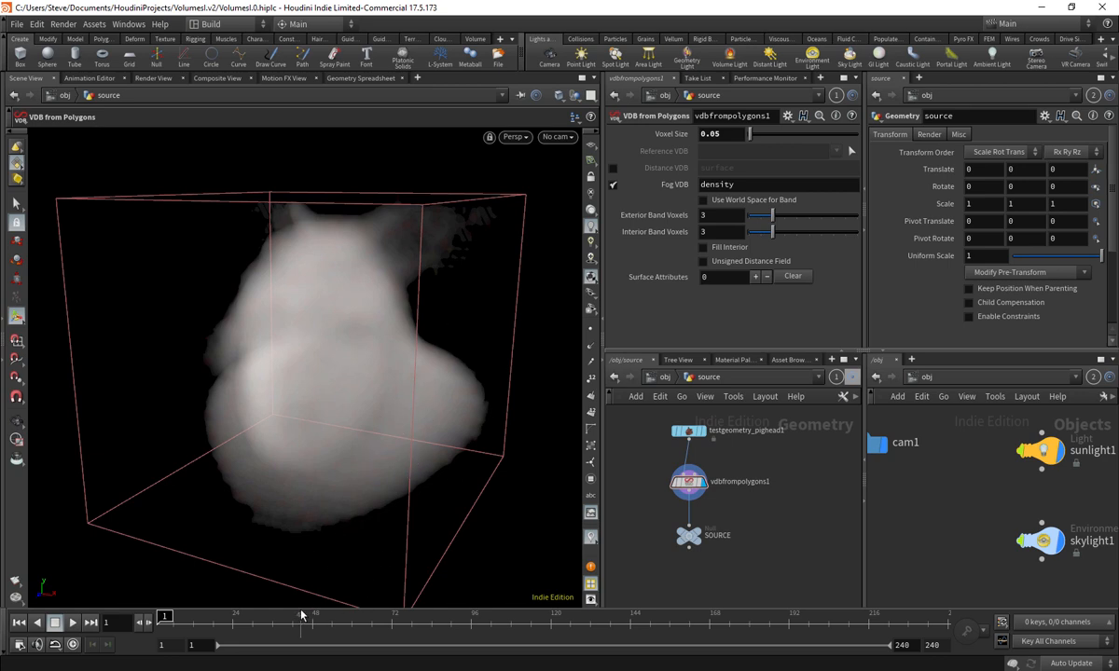
pyautogui.click(964, 23)
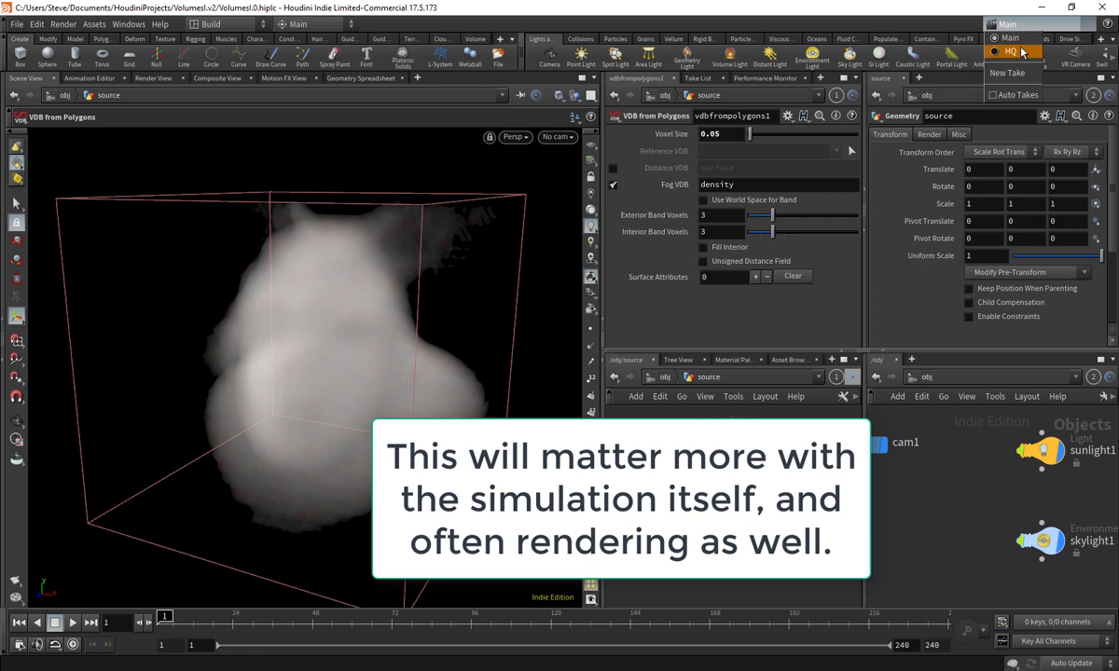
pyautogui.click(965, 49)
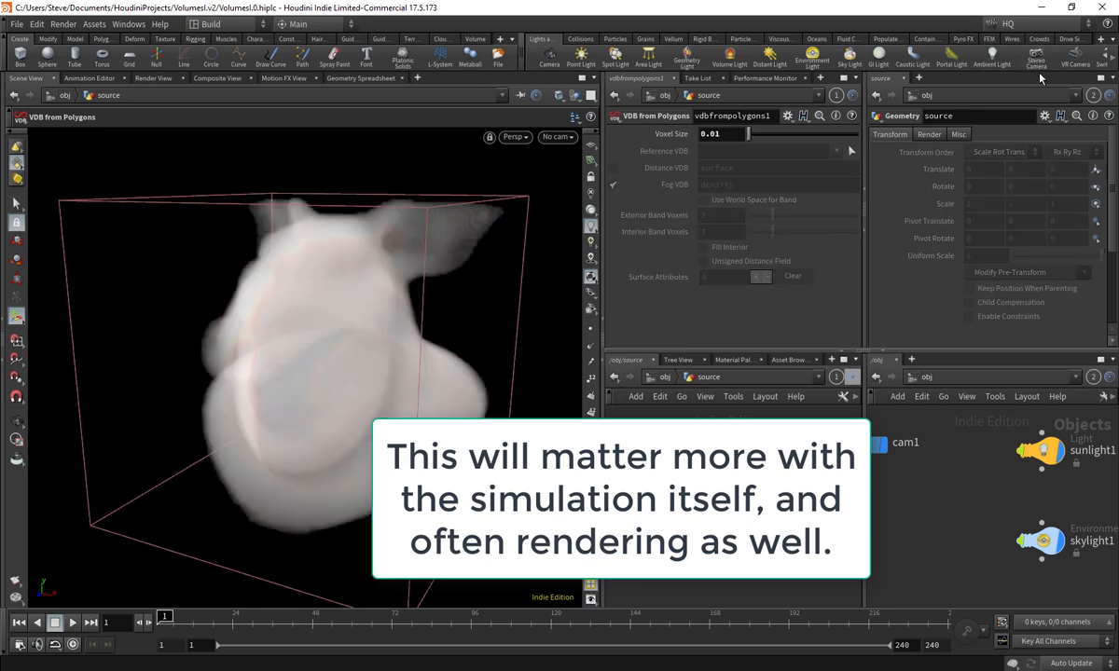
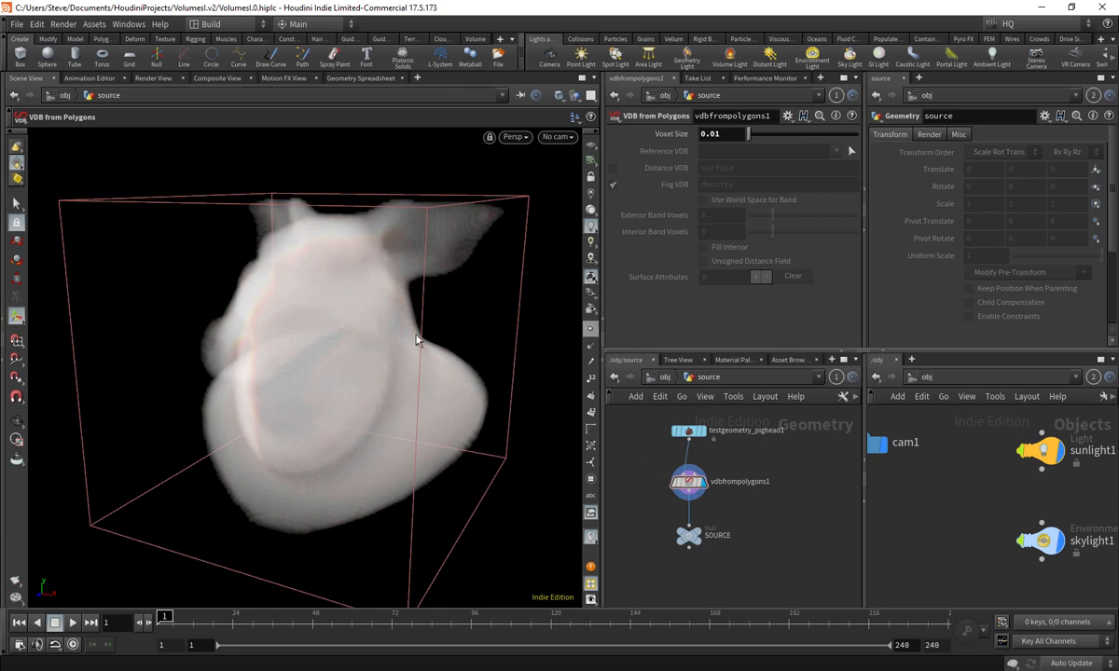
pyautogui.click(1024, 25)
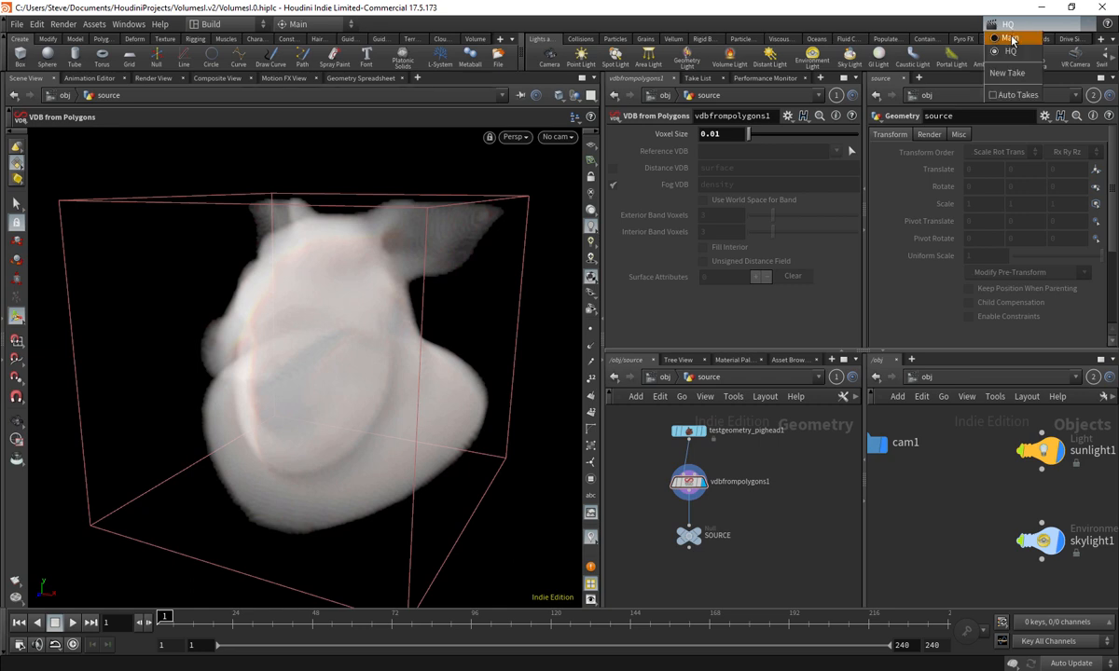
pyautogui.click(1012, 39)
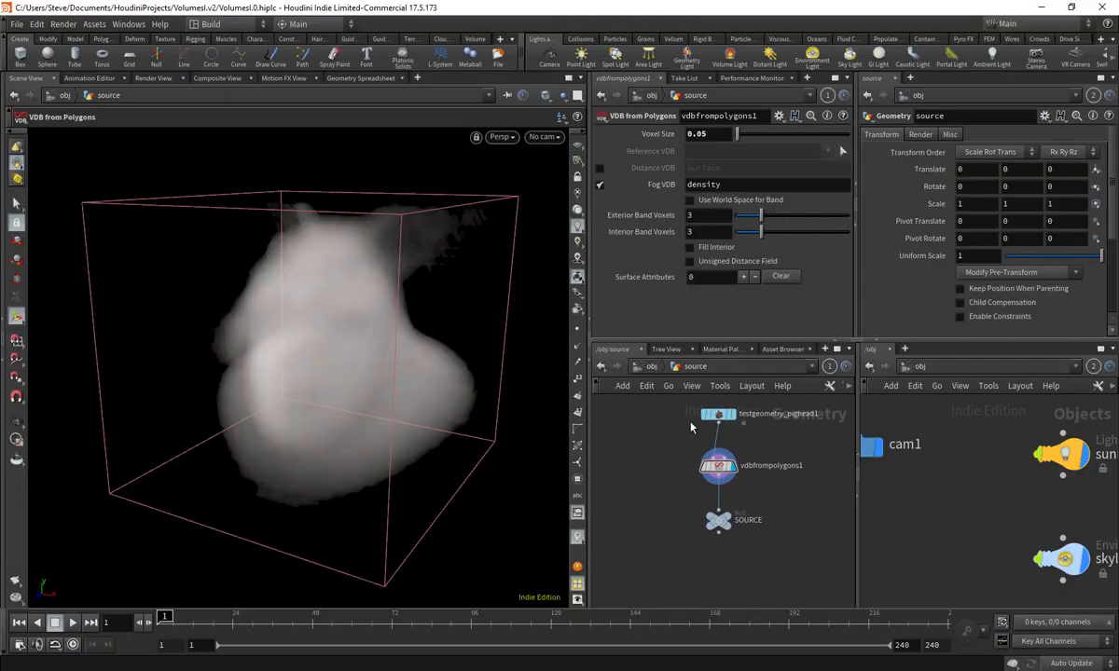
# - Go up to the object level and add a Grid object below the source object
pyautogui.click(651, 366)
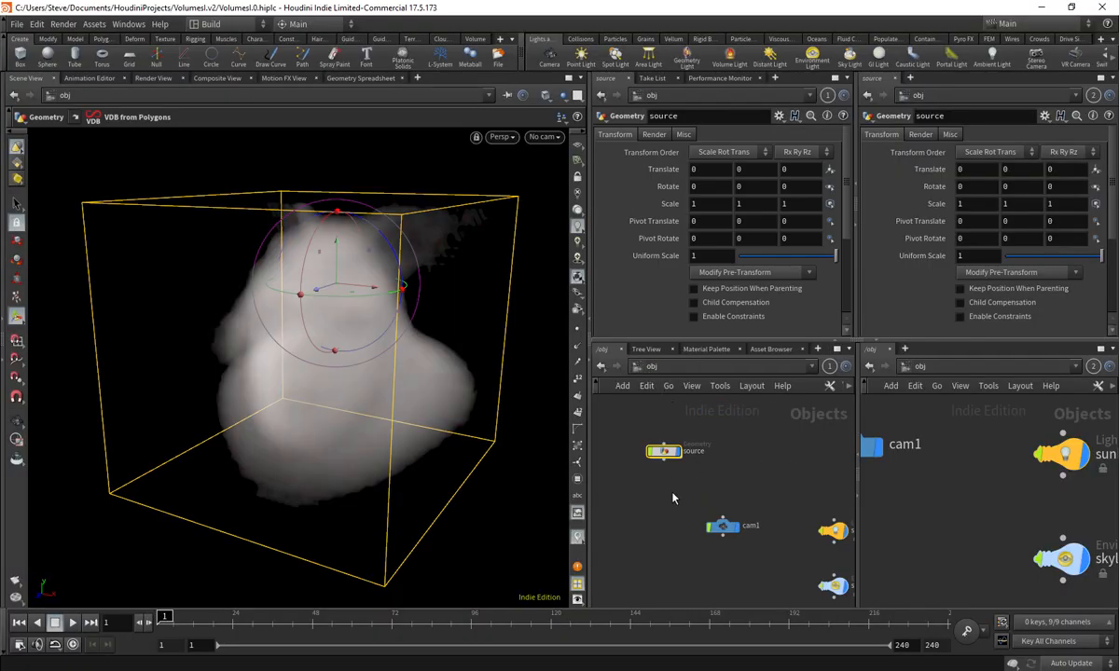
pyautogui.press('Tab')
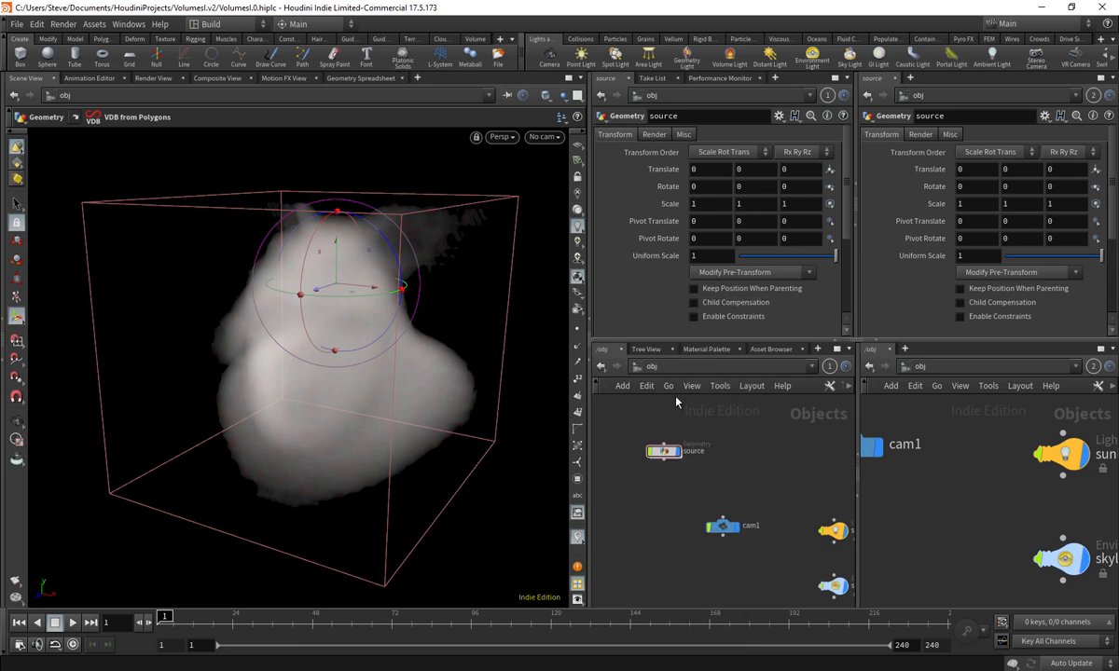
pyautogui.press('Tab')
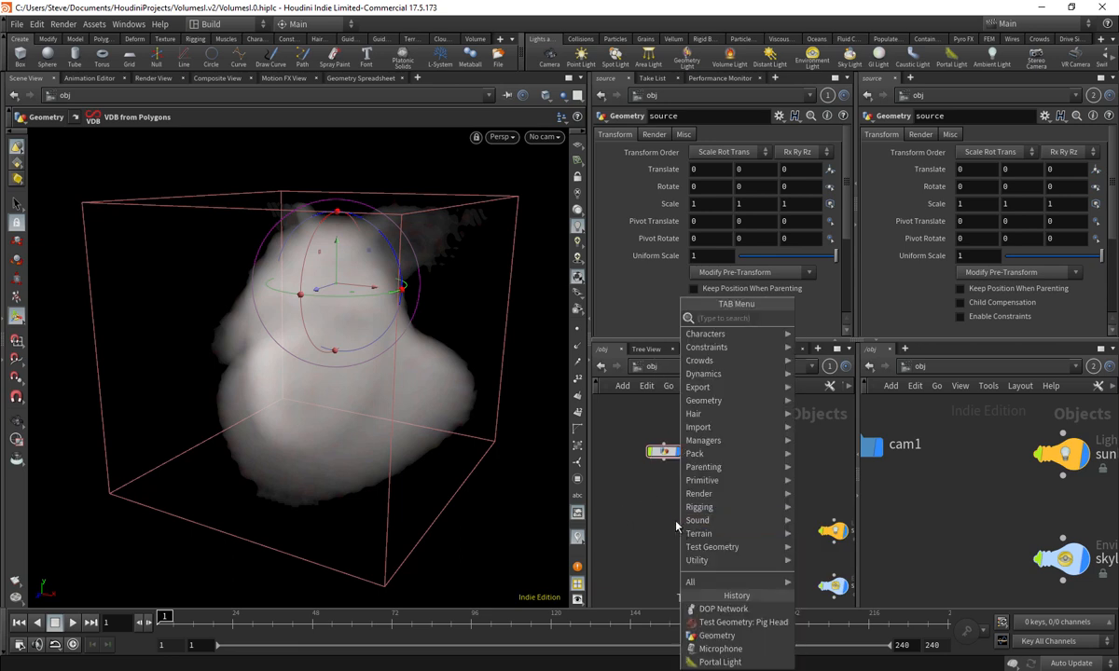
pyautogui.write('gr')
pyautogui.click(816, 318)
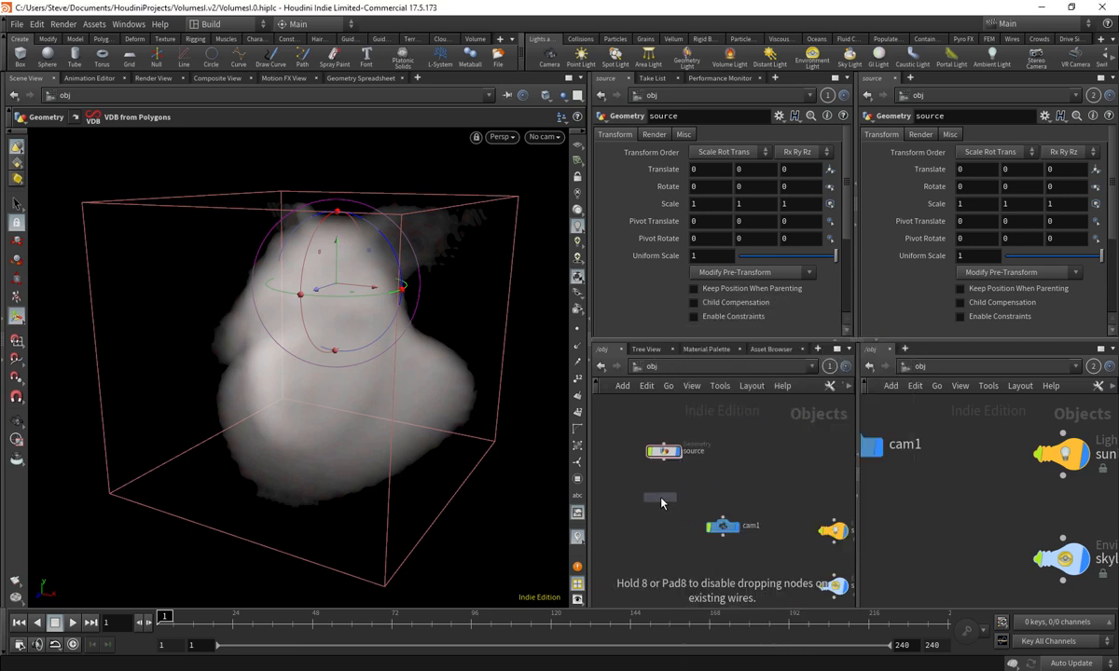
pyautogui.click(663, 491)
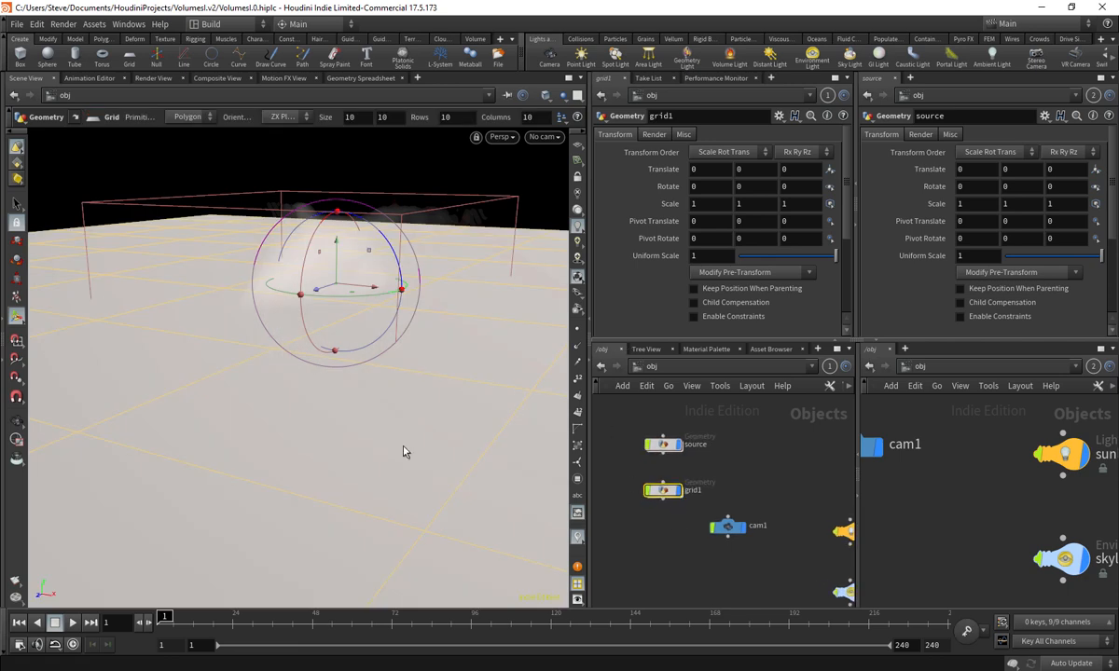
# - Rename the grid1 object as ground and clear the selection
pyautogui.doubleClick(694, 493)
pyautogui.write('ground')
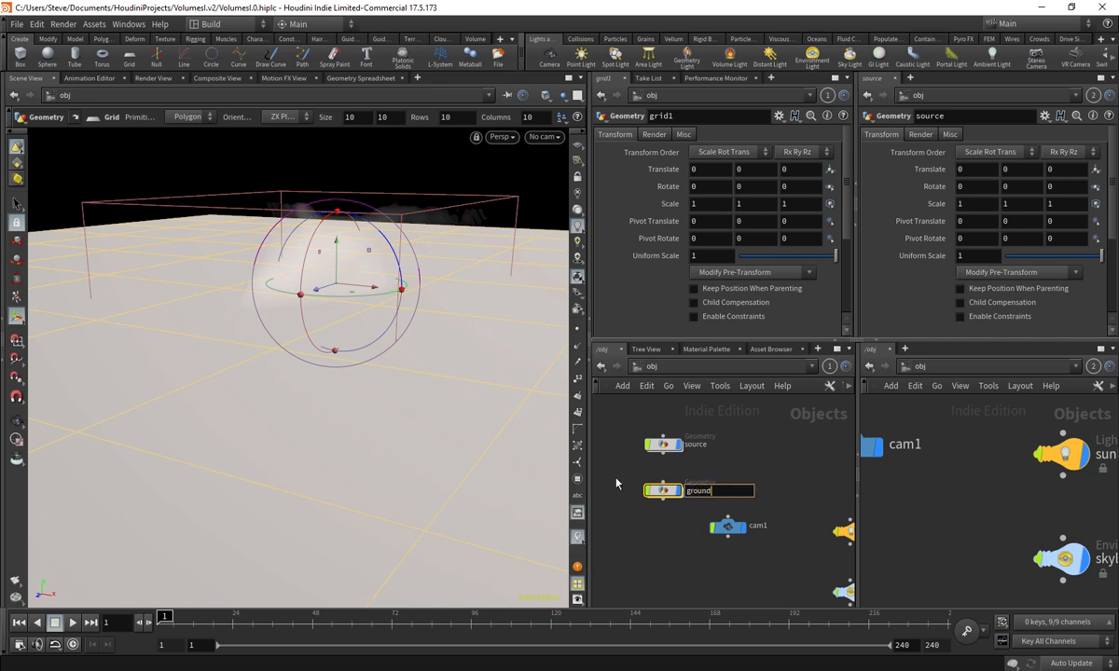
pyautogui.press('Return')
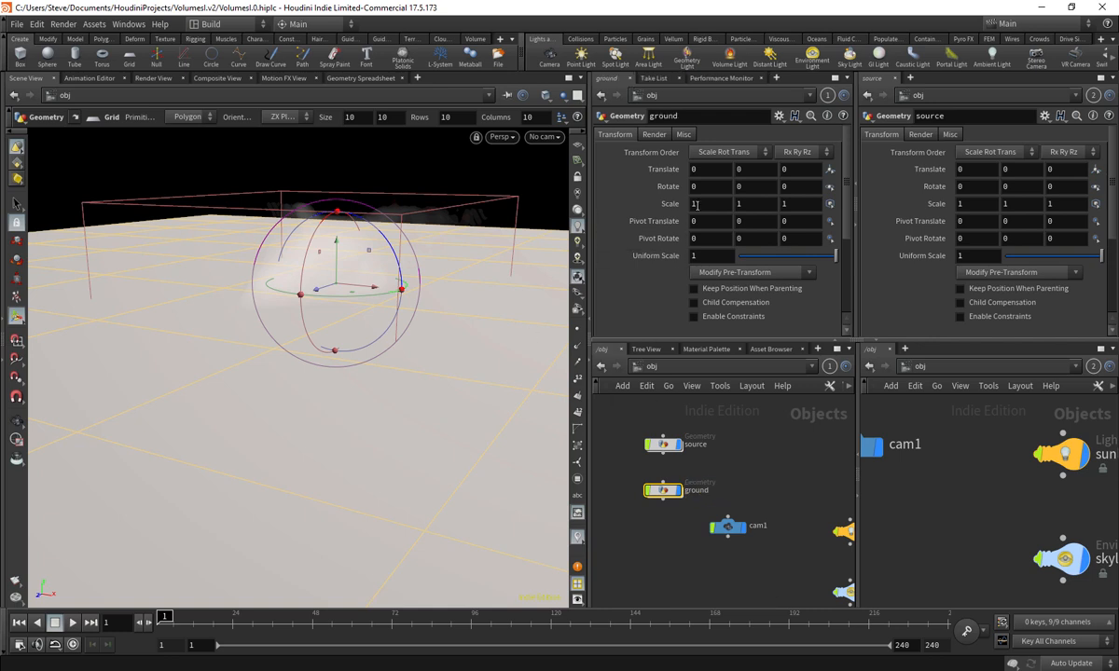
pyautogui.click(668, 519)
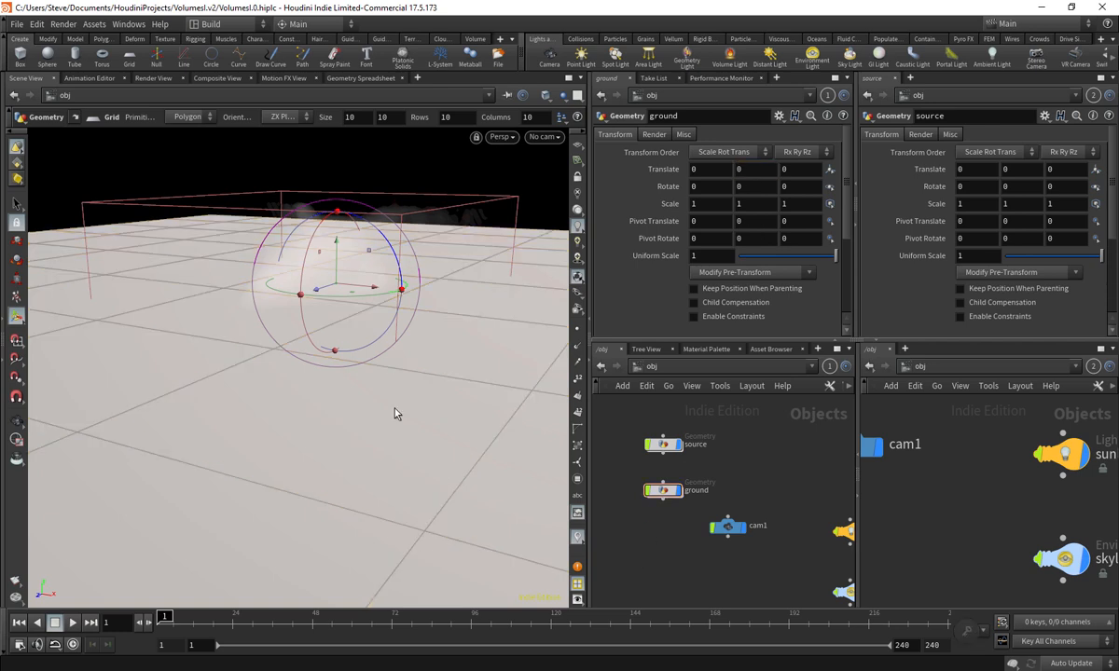
# - Examine the volume and ground from several angles, including through cam1
pyautogui.keyDown('alt'); pyautogui.moveTo(395, 413); pyautogui.dragTo(452, 386, button='right'); pyautogui.keyUp('alt')
pyautogui.keyDown('alt'); pyautogui.moveTo(452, 386); pyautogui.dragTo(437, 404); pyautogui.keyUp('alt')
pyautogui.keyDown('alt'); pyautogui.moveTo(437, 405); pyautogui.dragTo(434, 380, button='right'); pyautogui.keyUp('alt')
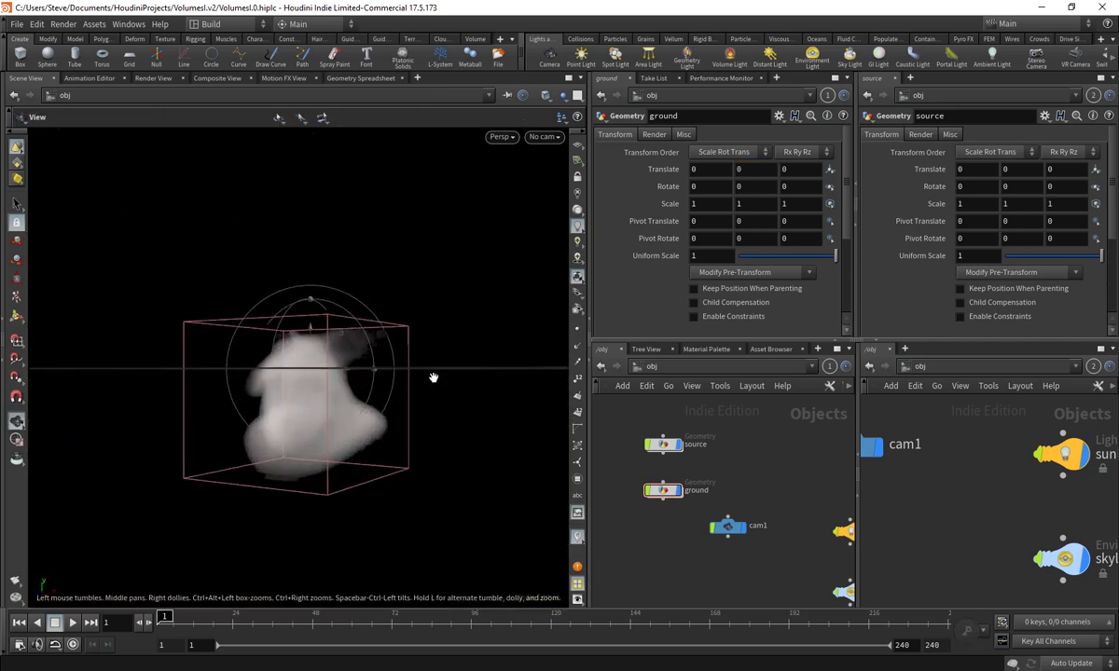
pyautogui.keyDown('alt'); pyautogui.moveTo(434, 379); pyautogui.dragTo(436, 398); pyautogui.keyUp('alt')
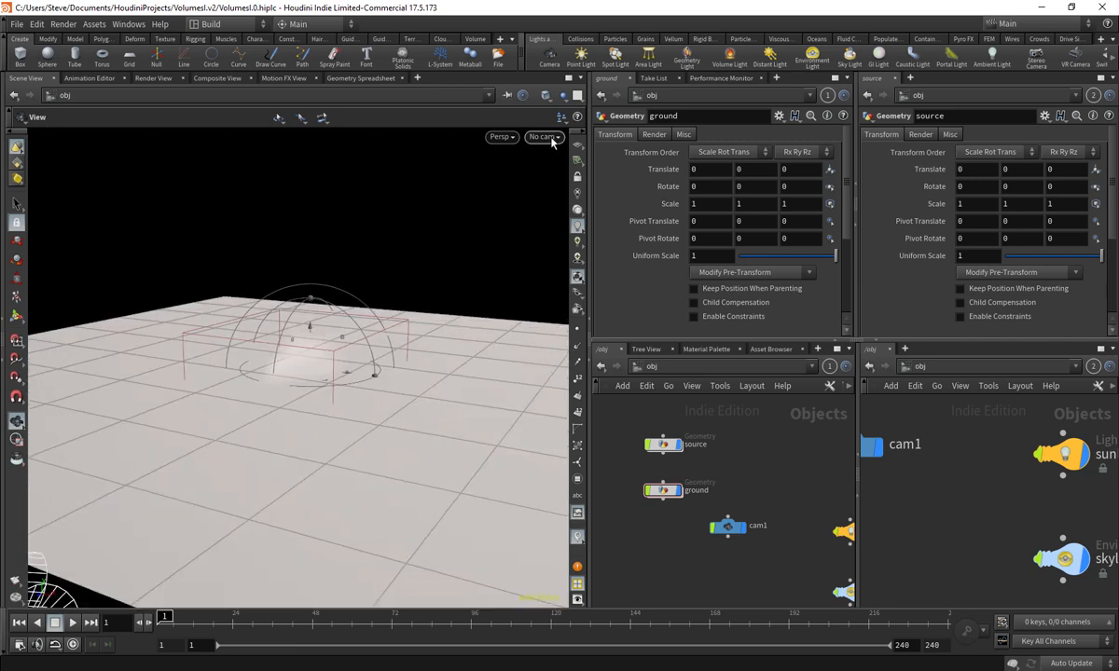
pyautogui.click(550, 139)
pyautogui.click(554, 200)
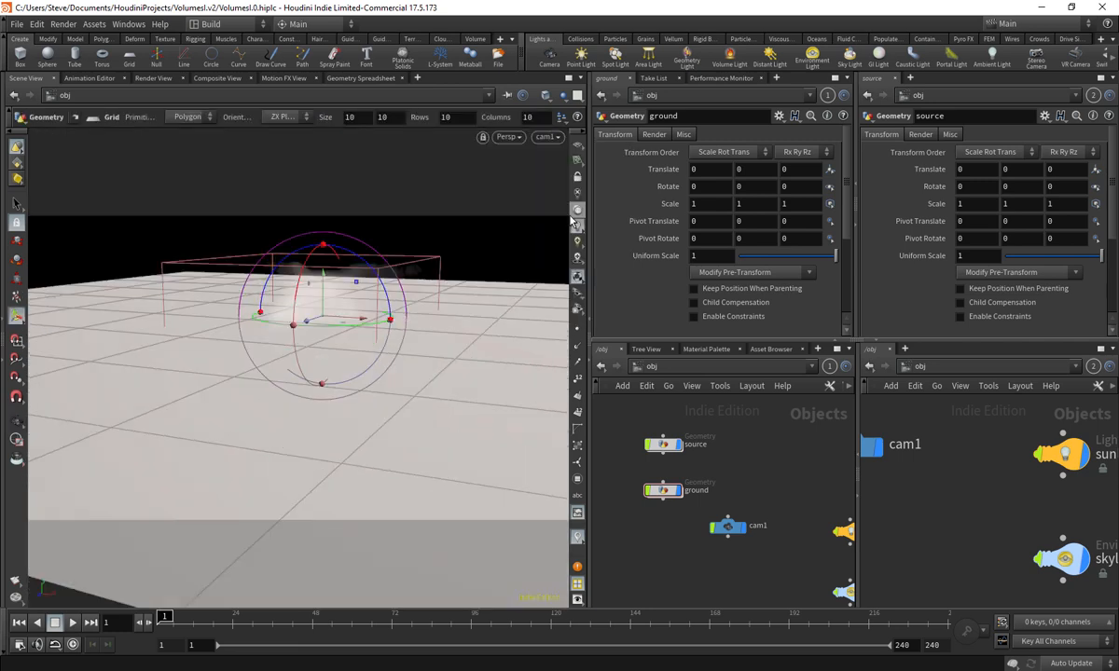
# - Enter the source object's network and show the other scene objects alongside it in the viewport
pyautogui.moveTo(701, 477); pyautogui.dragTo(696, 497, button='middle')
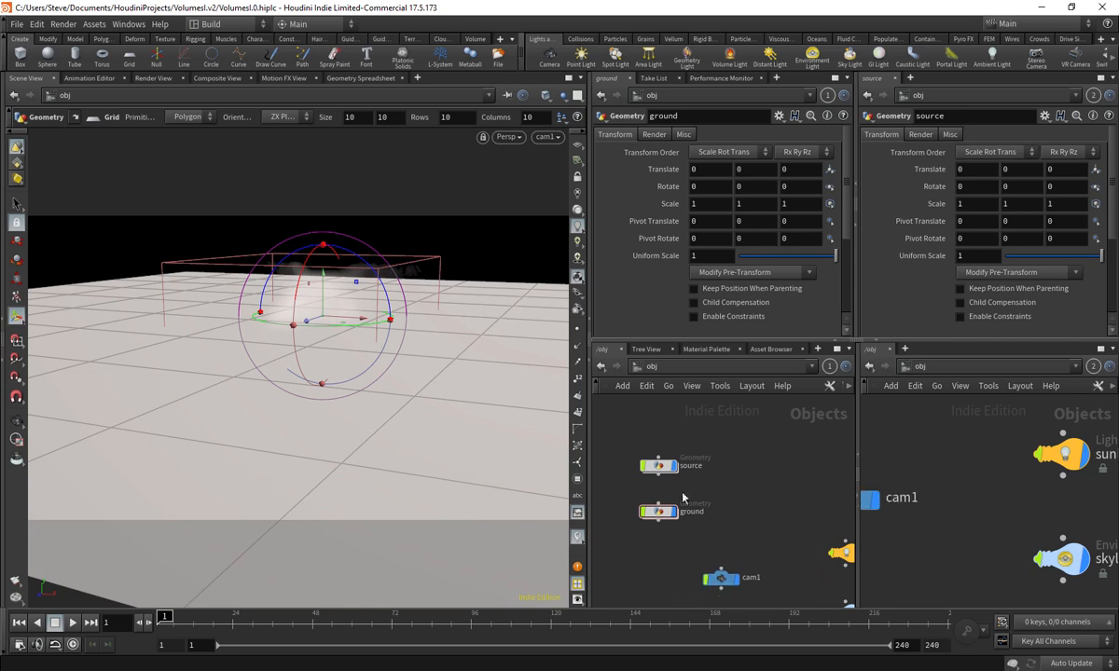
pyautogui.doubleClick(663, 466)
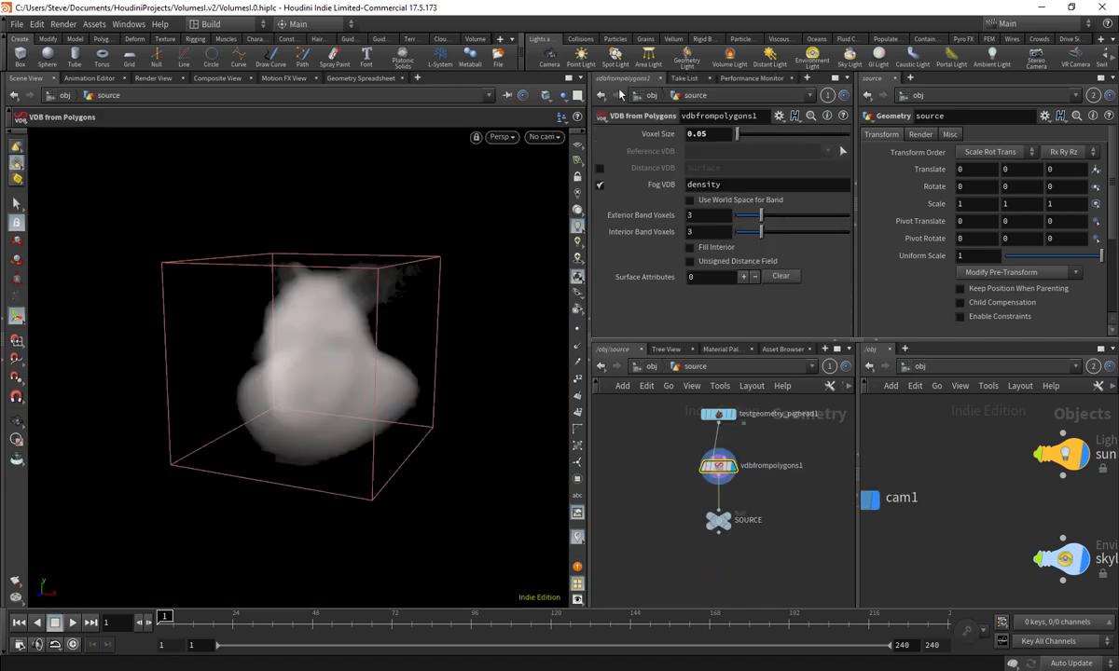
pyautogui.click(562, 95)
pyautogui.click(563, 111)
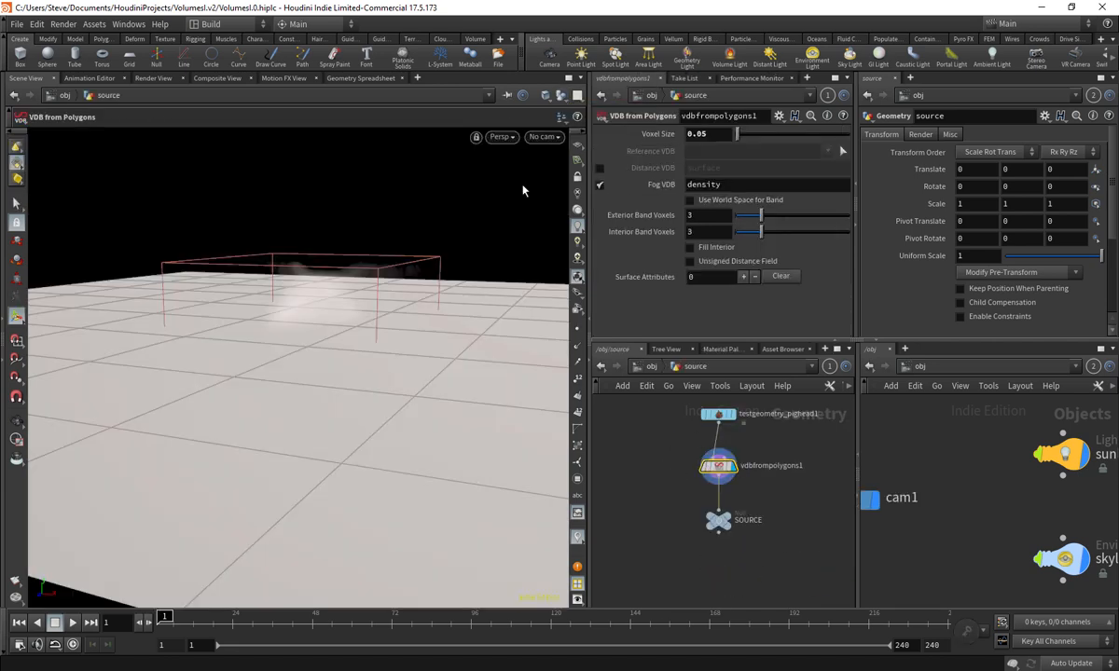
pyautogui.press('h')
# - Raise the pig head test geometry above the ground by setting its Y translation to 1.5
pyautogui.click(695, 456)
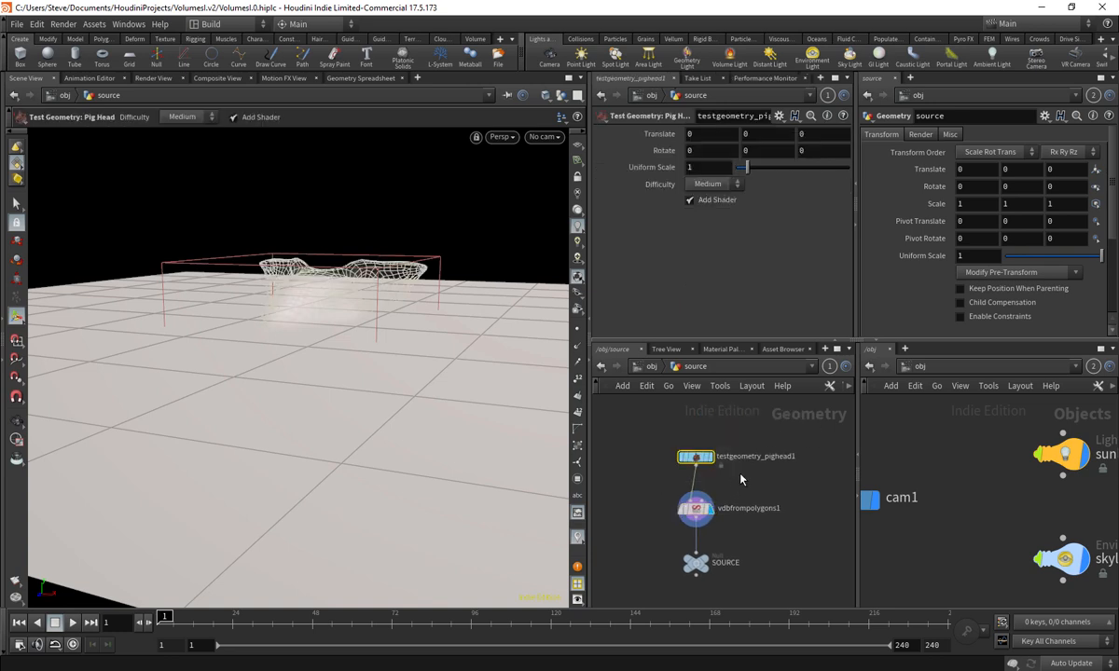
pyautogui.click(759, 133)
pyautogui.moveTo(759, 136); pyautogui.dragTo(834, 136, button='middle')
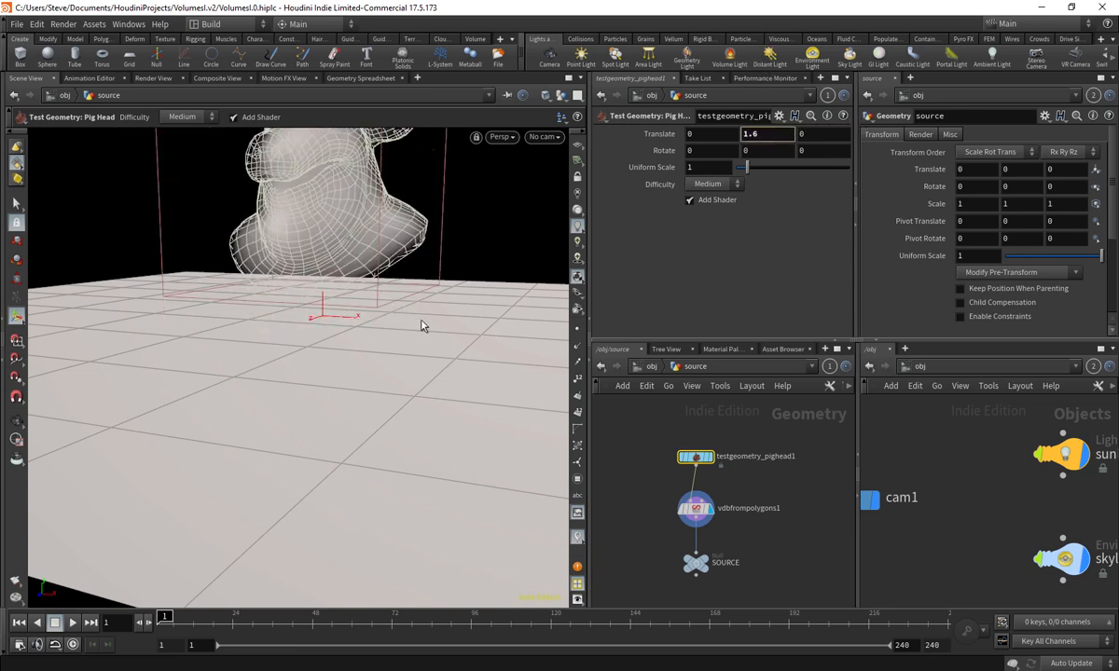
pyautogui.keyDown('alt'); pyautogui.moveTo(440, 300); pyautogui.dragTo(393, 314, button='right'); pyautogui.keyUp('alt')
pyautogui.keyDown('alt'); pyautogui.moveTo(393, 314); pyautogui.dragTo(413, 313); pyautogui.keyUp('alt')
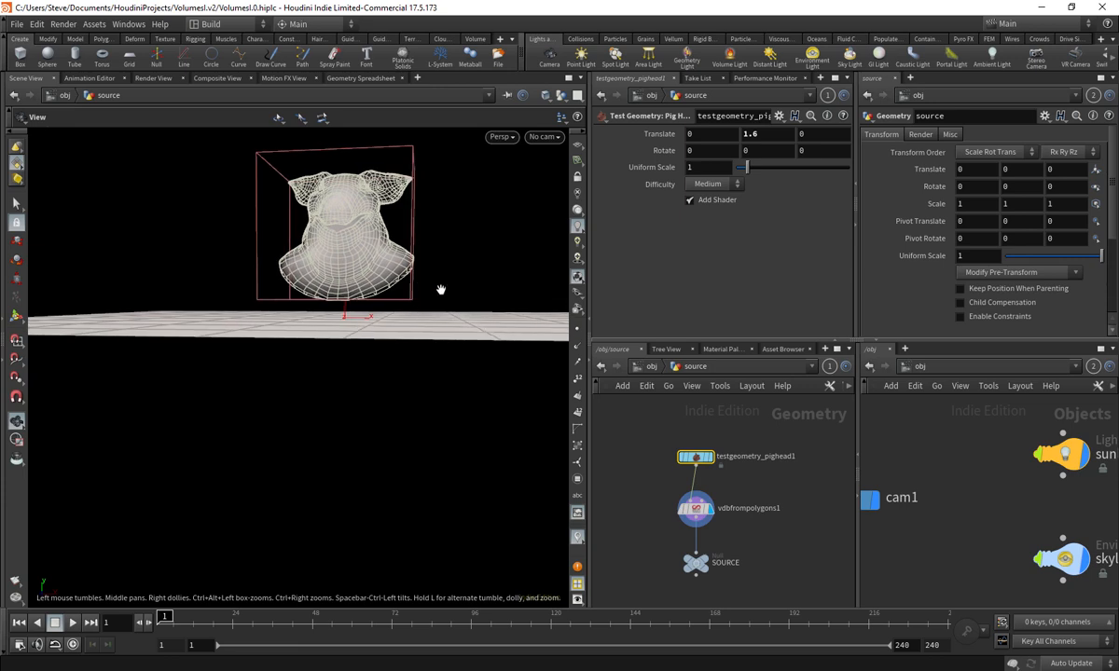
pyautogui.moveTo(774, 137); pyautogui.dragTo(751, 137, button='middle')
pyautogui.moveTo(387, 342)
pyautogui.keyDown('alt'); pyautogui.mouseDown()
pyautogui.moveTo(411, 291)
pyautogui.moveTo(424, 375)
pyautogui.moveTo(400, 326)
pyautogui.mouseUp(); pyautogui.keyUp('alt')
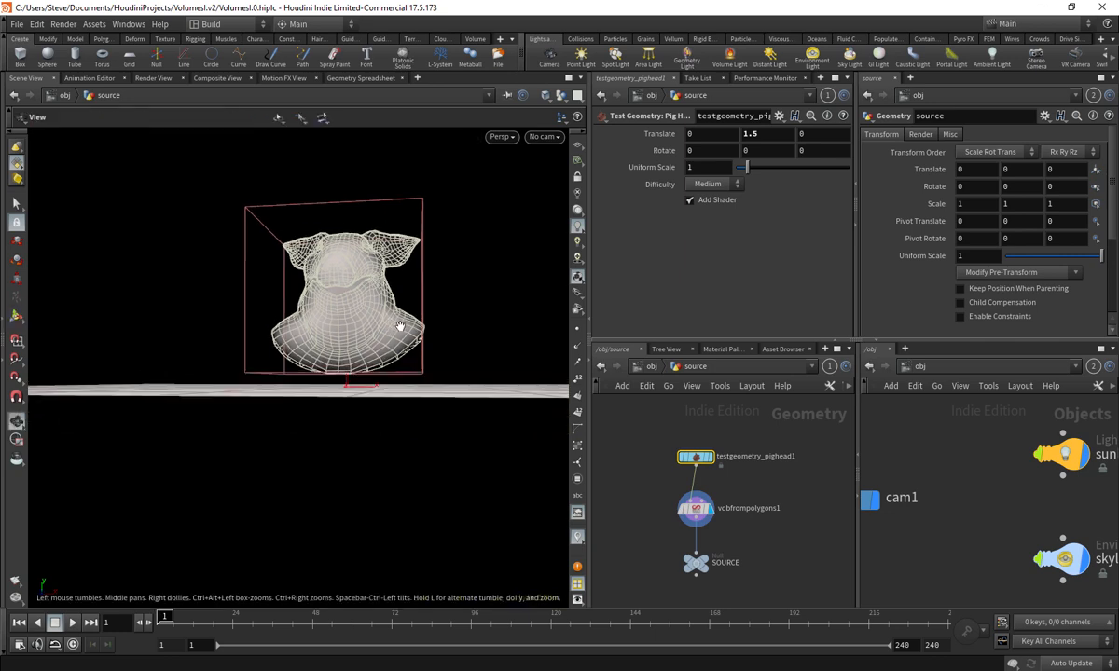
pyautogui.press('Return')
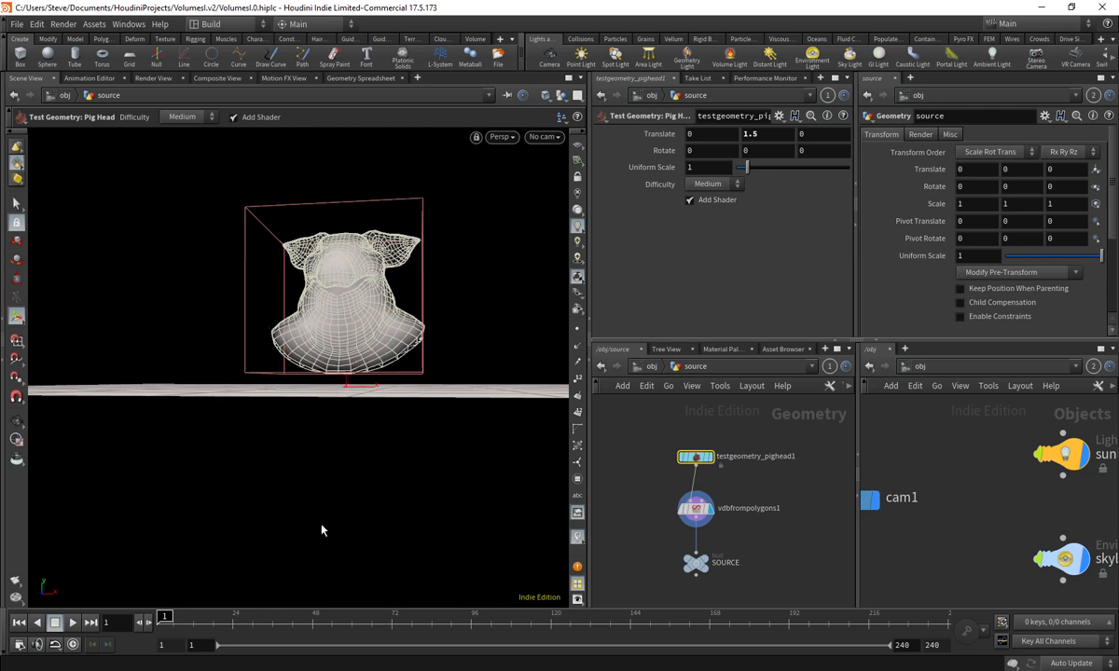
# - Look through cam1 and lock the camera to the view
pyautogui.click(536, 140)
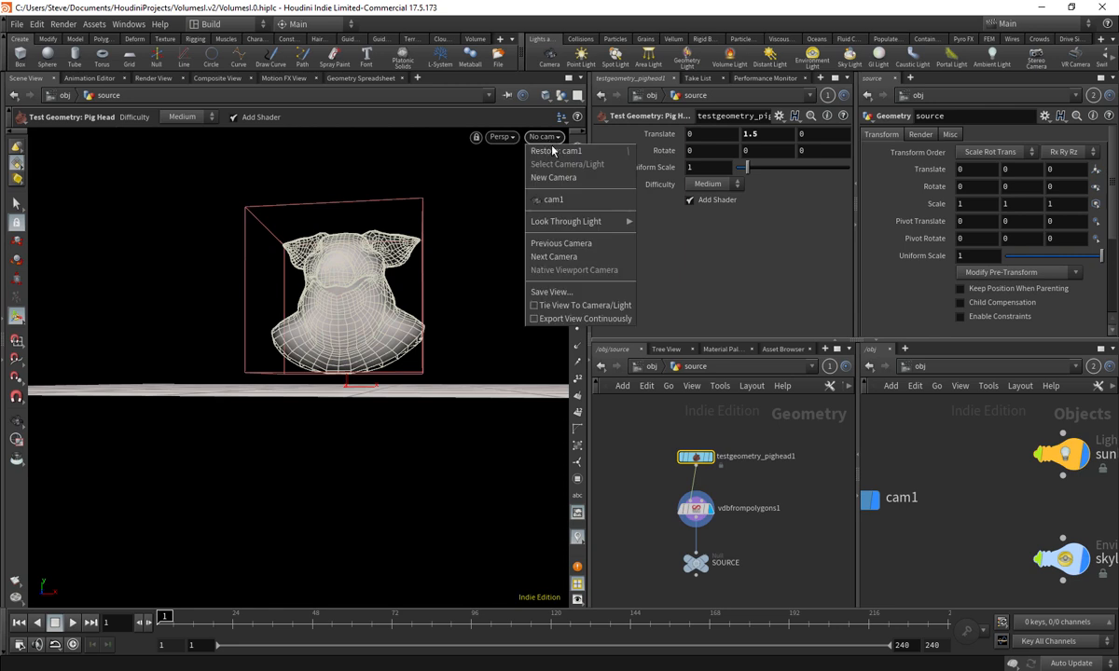
pyautogui.click(541, 190)
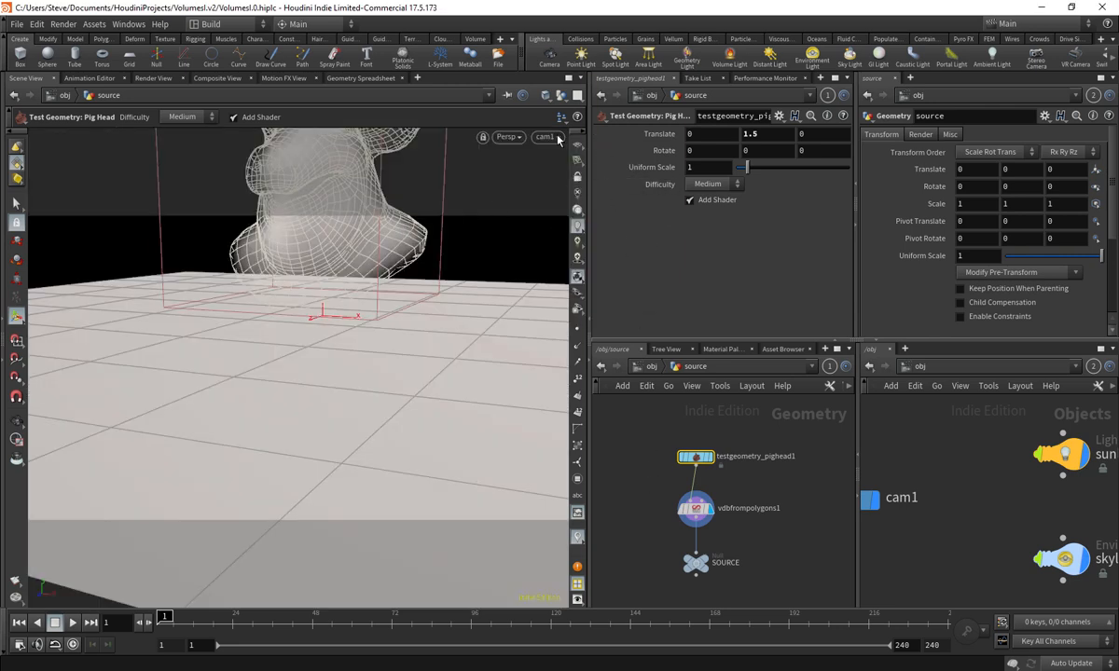
pyautogui.press('Escape')
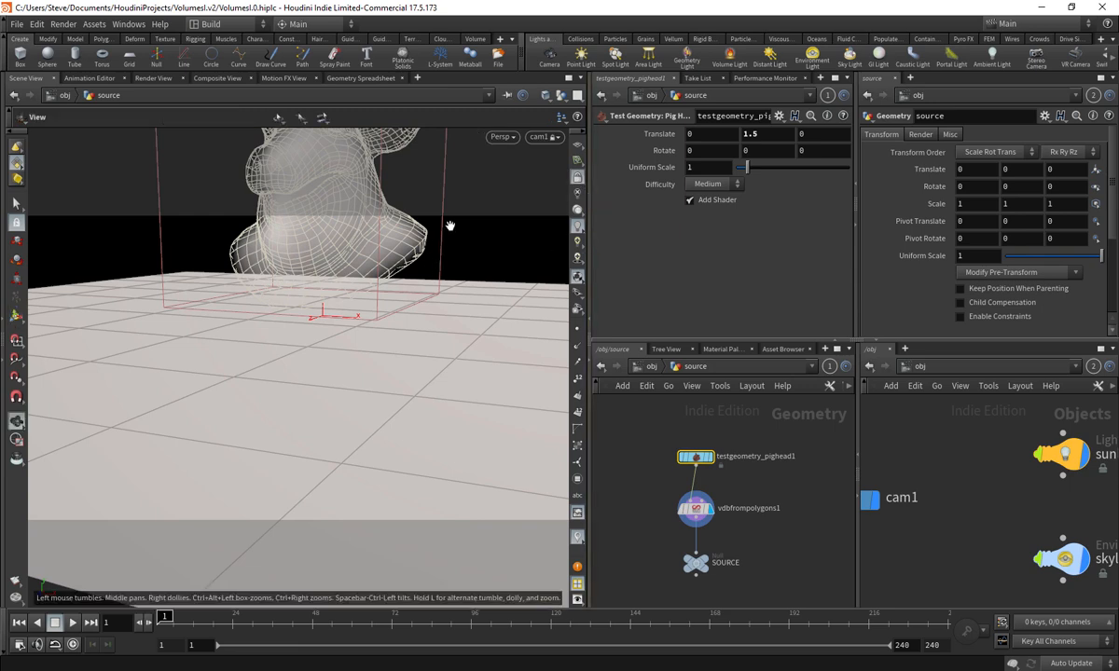
# - Reframe cam1 so the whole pig head and the ground beneath it fit the shot, and unlock the camera from the view
pyautogui.moveTo(450, 226); pyautogui.dragTo(454, 376, button='middle')
pyautogui.moveTo(454, 377); pyautogui.dragTo(472, 346, button='right')
pyautogui.moveTo(471, 339); pyautogui.dragTo(447, 416)
pyautogui.press('Return')
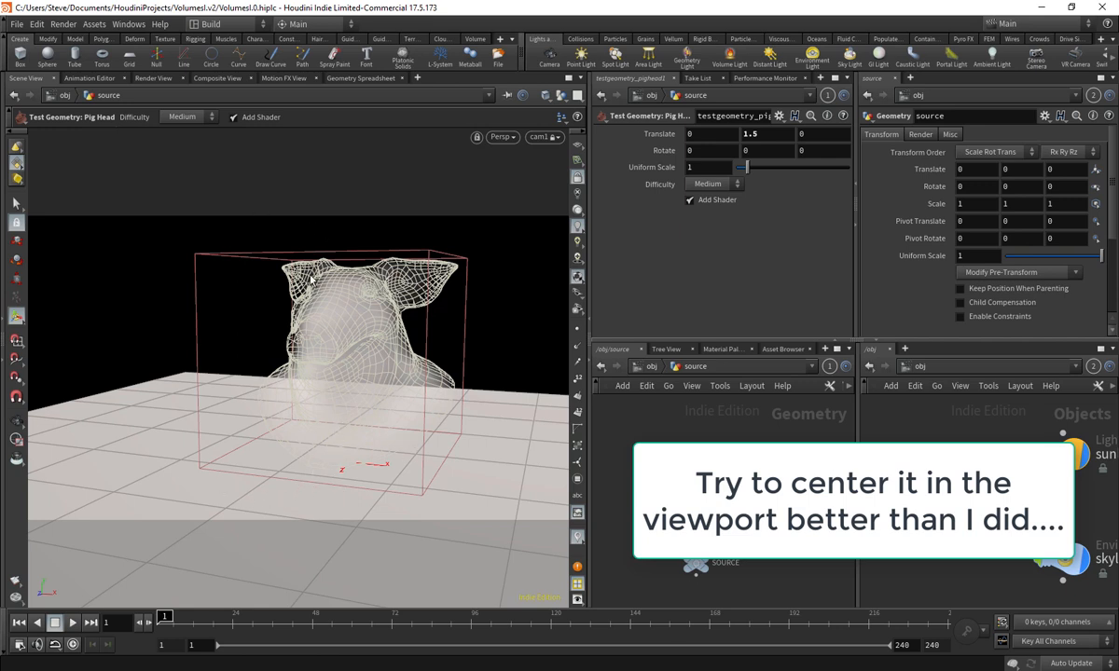
pyautogui.keyDown('alt'); pyautogui.rightClick(406, 308); pyautogui.keyUp('alt')
pyautogui.click(398, 301)
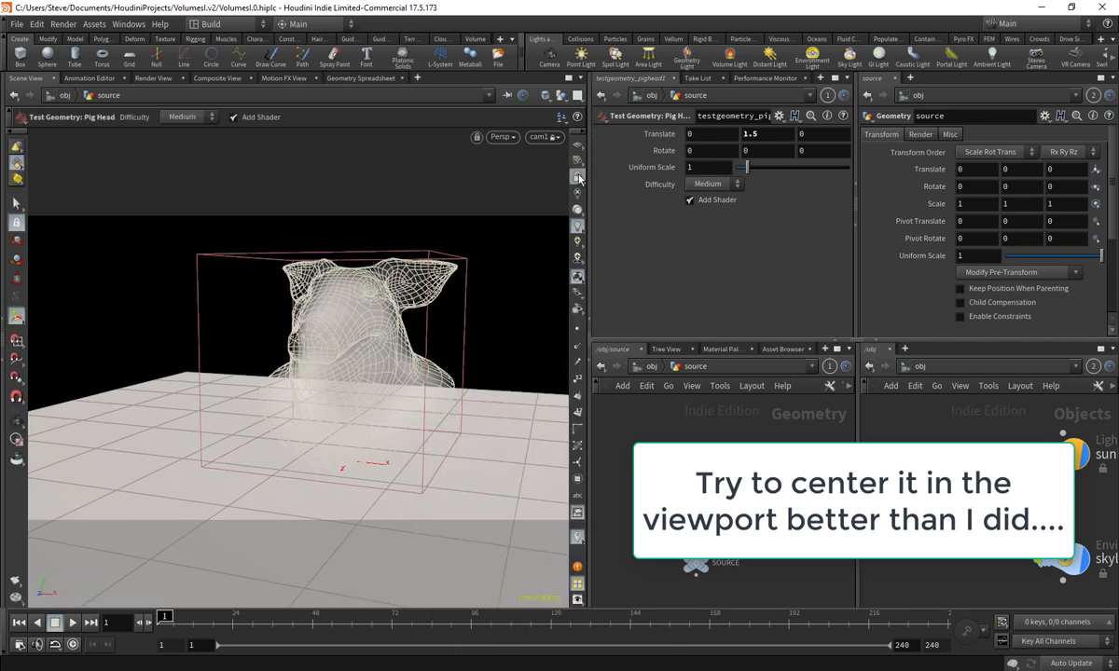
pyautogui.click(578, 178)
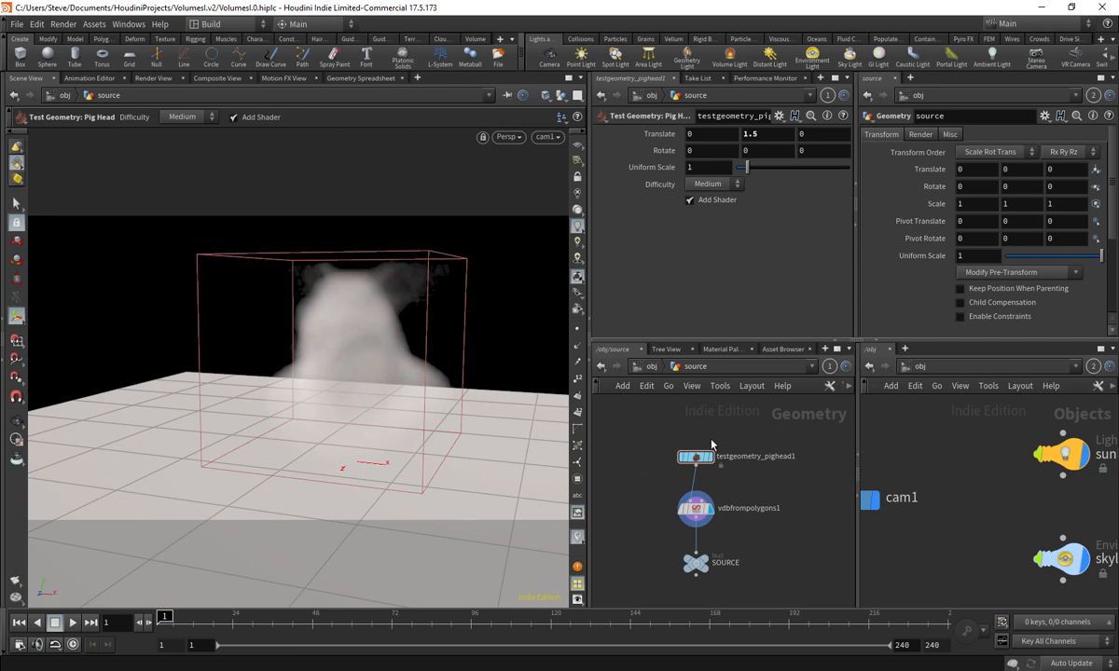
# - At object level, move the ground to about -1.1 in X and 0.33 in Z, and rotate it about 16.66 degrees around Y
pyautogui.click(643, 371)
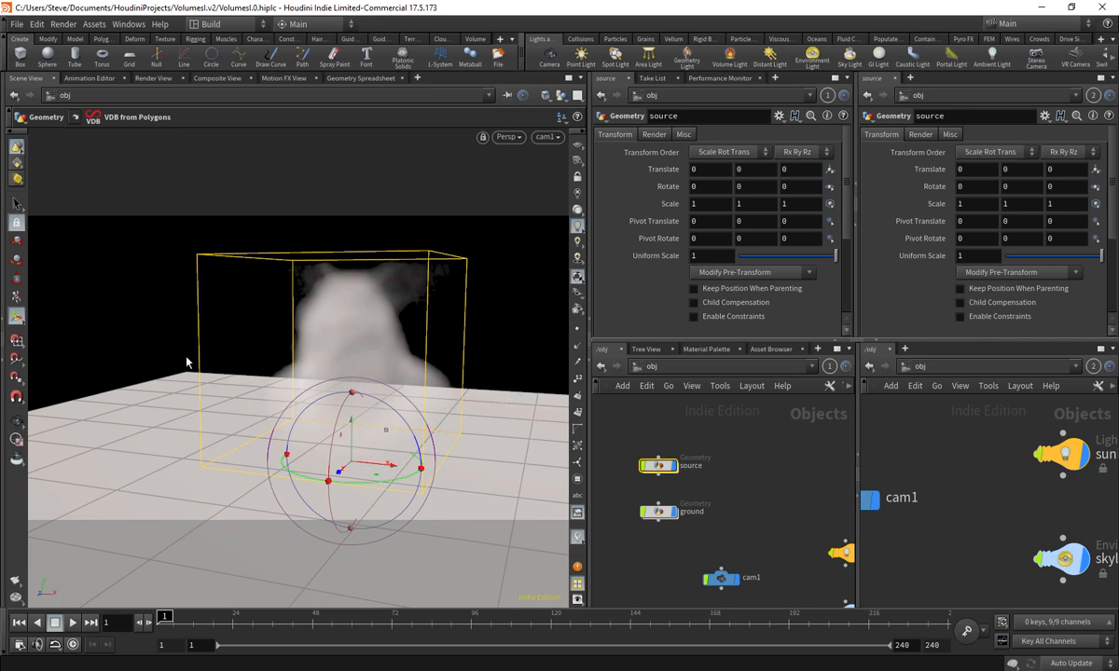
pyautogui.click(692, 508)
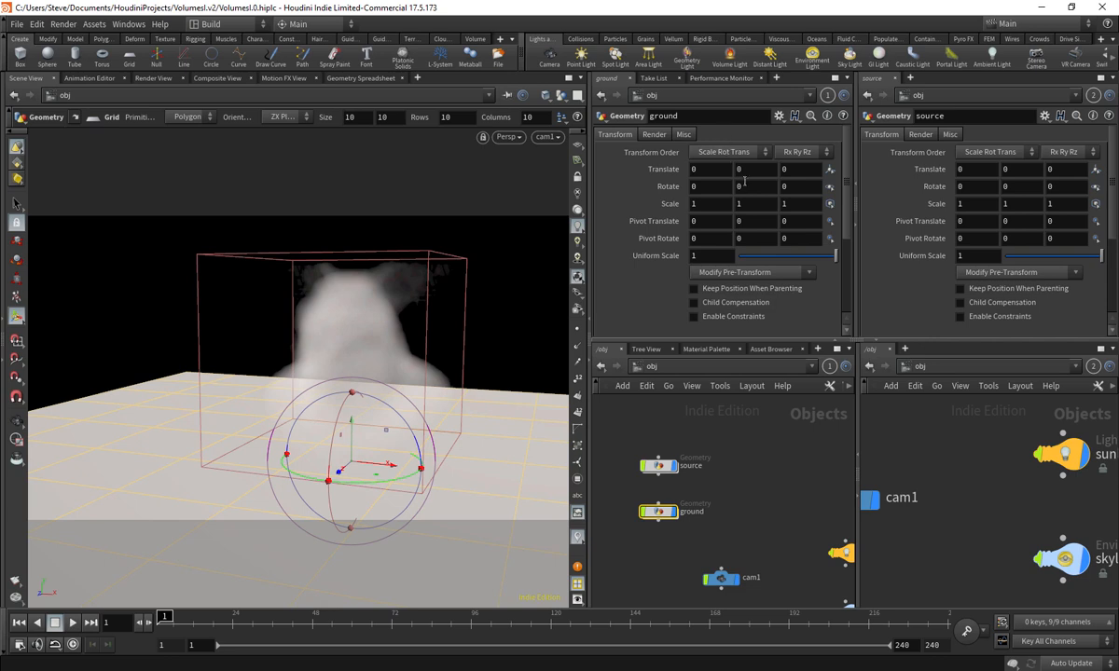
pyautogui.moveTo(375, 488); pyautogui.dragTo(275, 471)
pyautogui.press('space')
pyautogui.scroll(-5, 504, 370)
pyautogui.moveTo(501, 378); pyautogui.dragTo(345, 408)
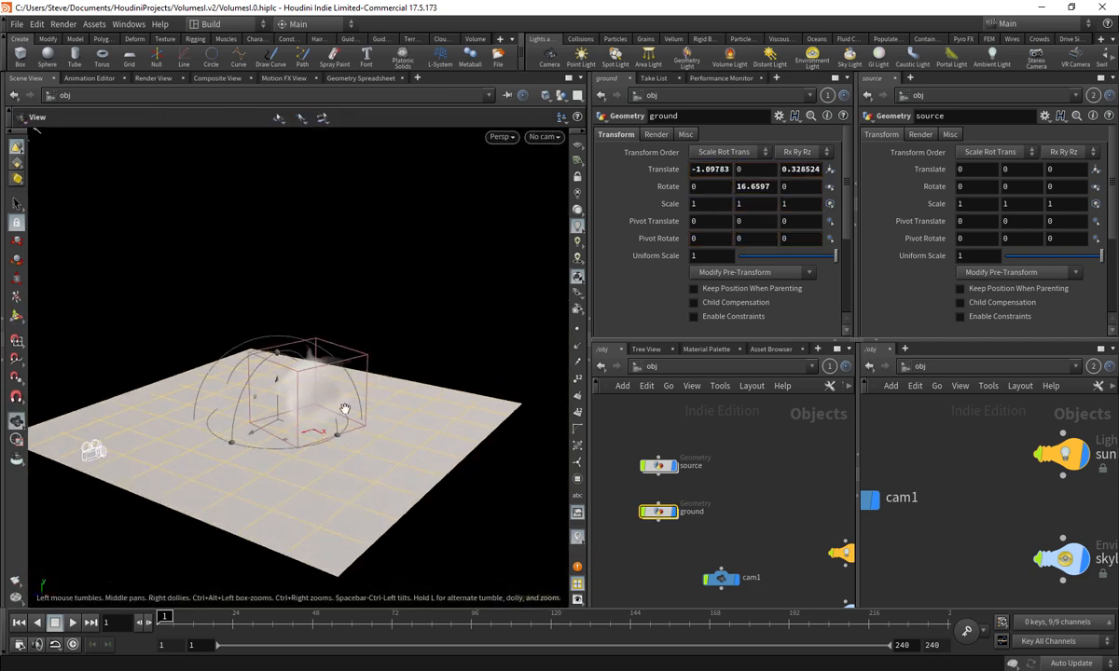
pyautogui.moveTo(345, 408); pyautogui.dragTo(304, 411, button='middle')
# - Inside the ground object, select the row of points along the grid's back edge behind the volume
pyautogui.doubleClick(660, 516)
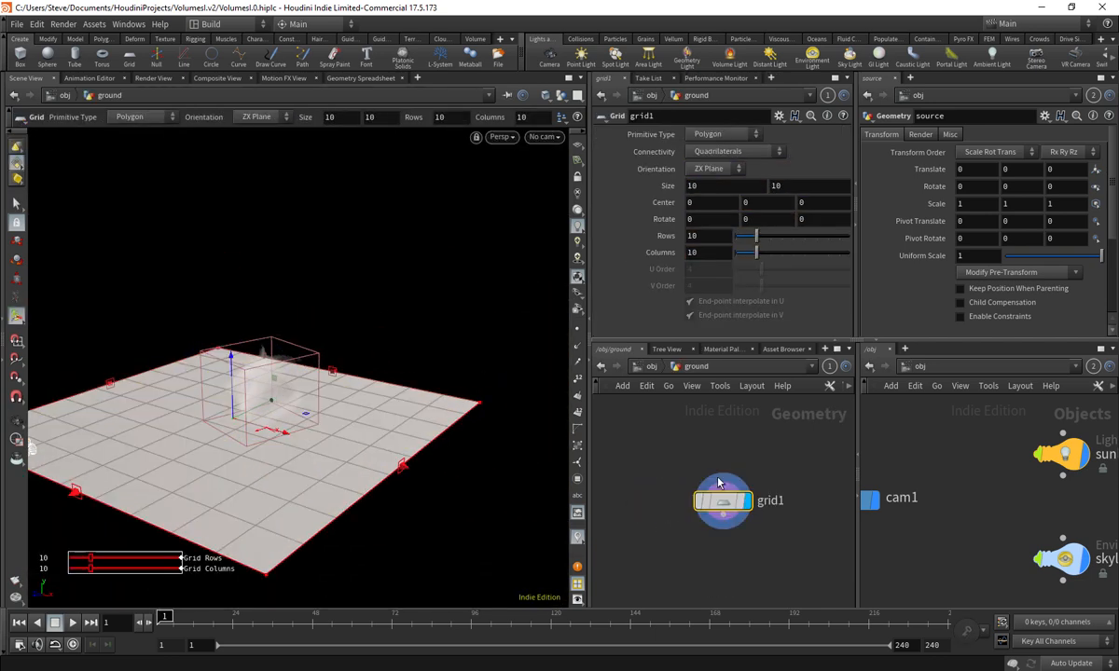
pyautogui.press('space')
pyautogui.moveTo(392, 330); pyautogui.dragTo(532, 299, button='right')
pyautogui.moveTo(532, 299); pyautogui.dragTo(373, 317)
pyautogui.moveTo(373, 317); pyautogui.dragTo(485, 332, button='middle')
pyautogui.moveTo(485, 332); pyautogui.dragTo(409, 330)
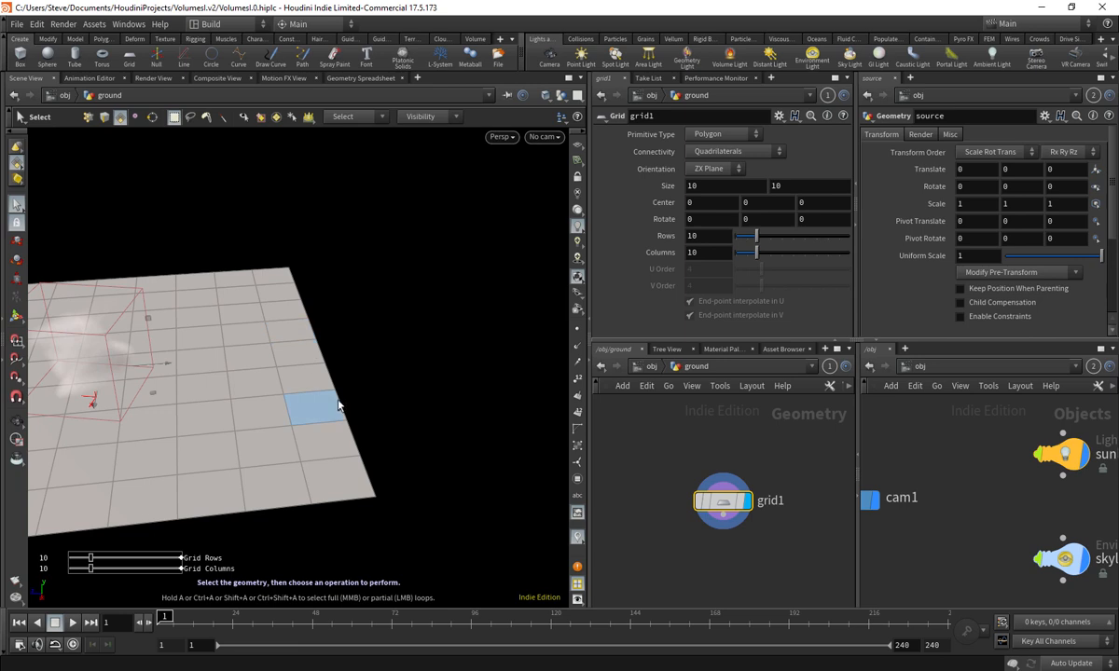
pyautogui.press('1')
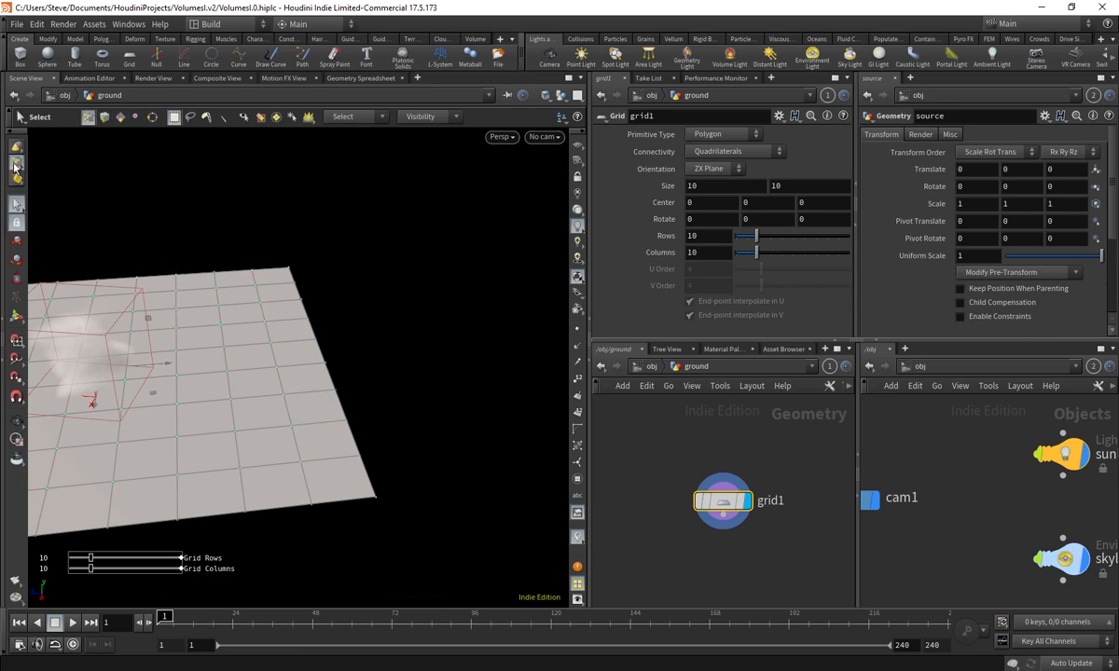
pyautogui.click(16, 163)
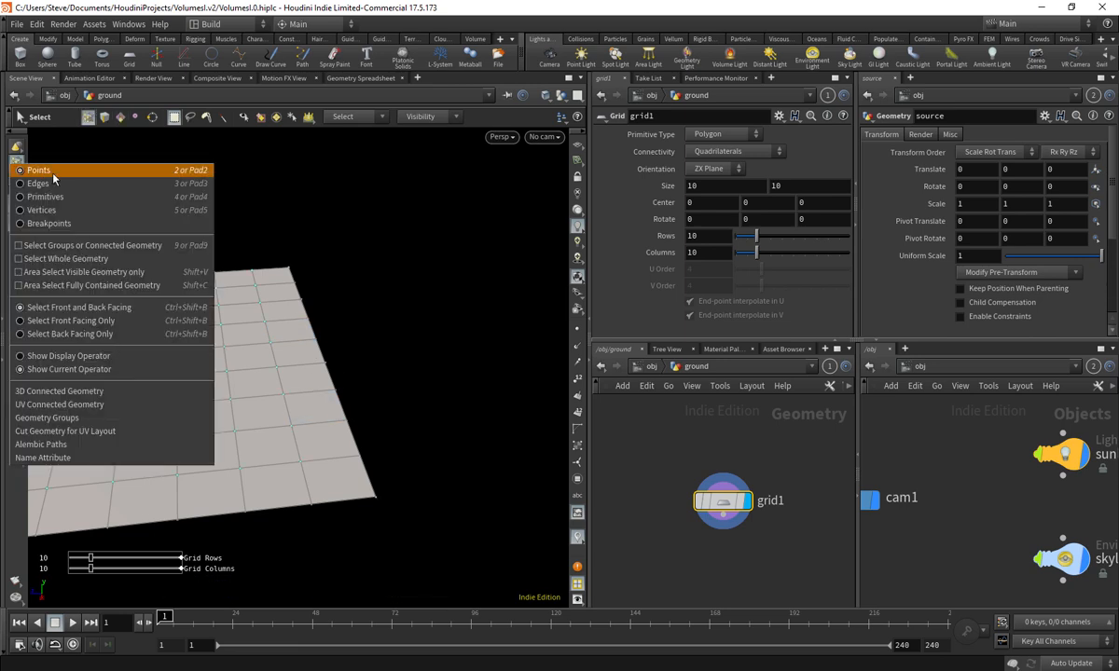
pyautogui.click(53, 173)
pyautogui.moveTo(421, 434); pyautogui.dragTo(437, 551)
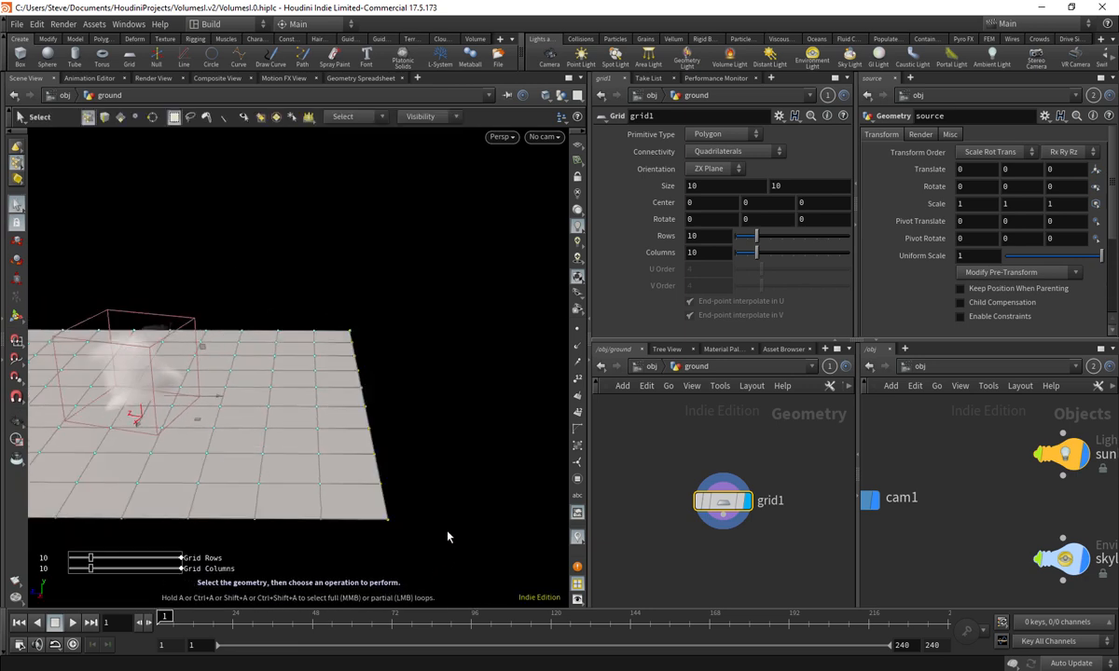
# - Pull the selected edge points upward to form a back wall, adjusting its height while looking through cam1
pyautogui.press('t')
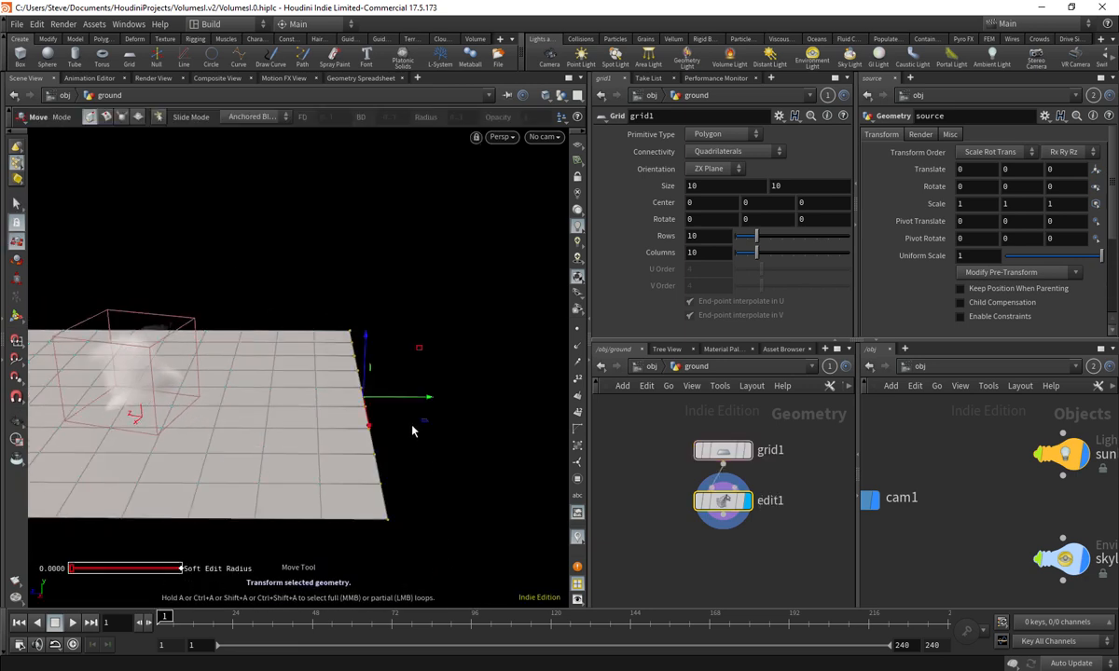
pyautogui.moveTo(368, 339); pyautogui.dragTo(354, 163)
pyautogui.click(542, 137)
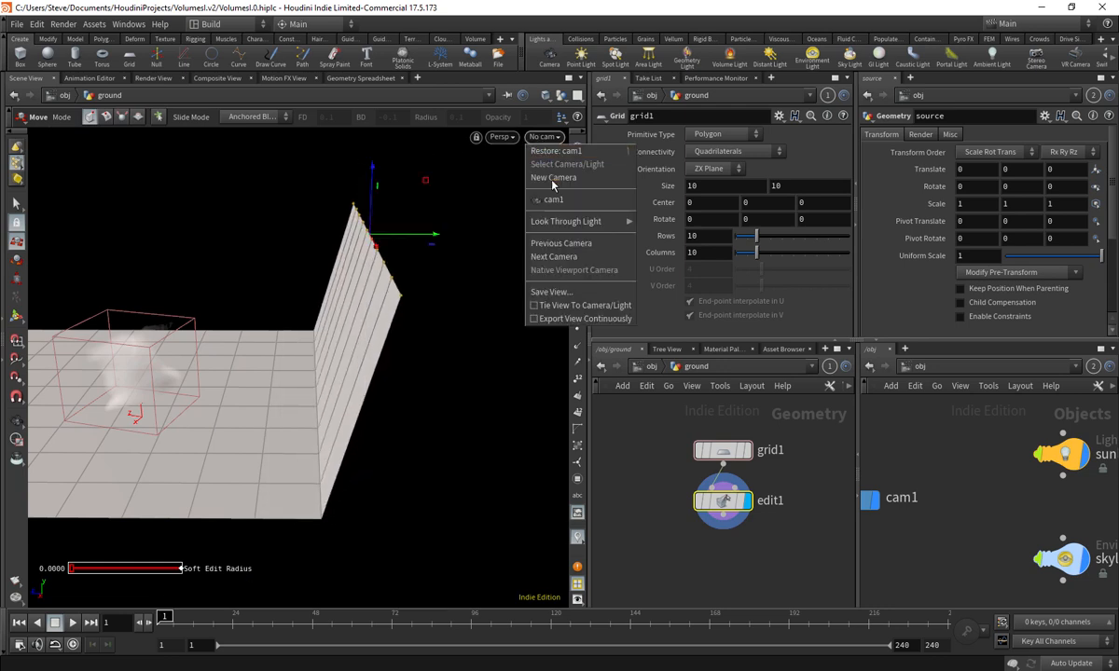
pyautogui.click(527, 197)
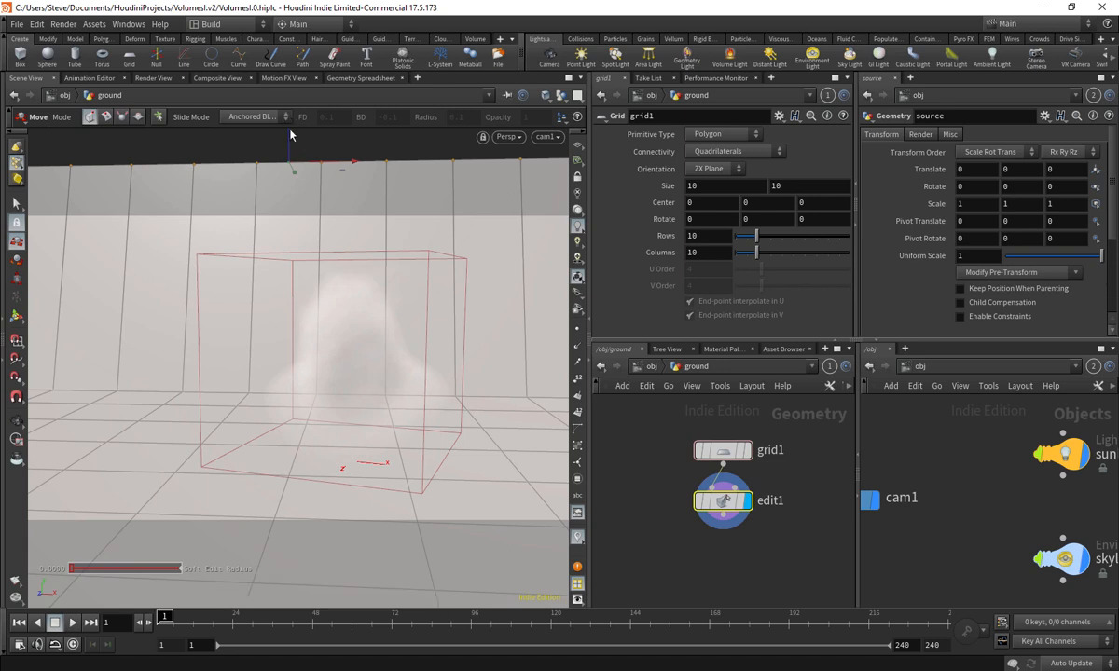
pyautogui.moveTo(292, 170)
pyautogui.mouseDown()
pyautogui.moveTo(292, 143)
pyautogui.moveTo(292, 217)
pyautogui.moveTo(291, 183)
pyautogui.moveTo(307, 175)
pyautogui.mouseUp()
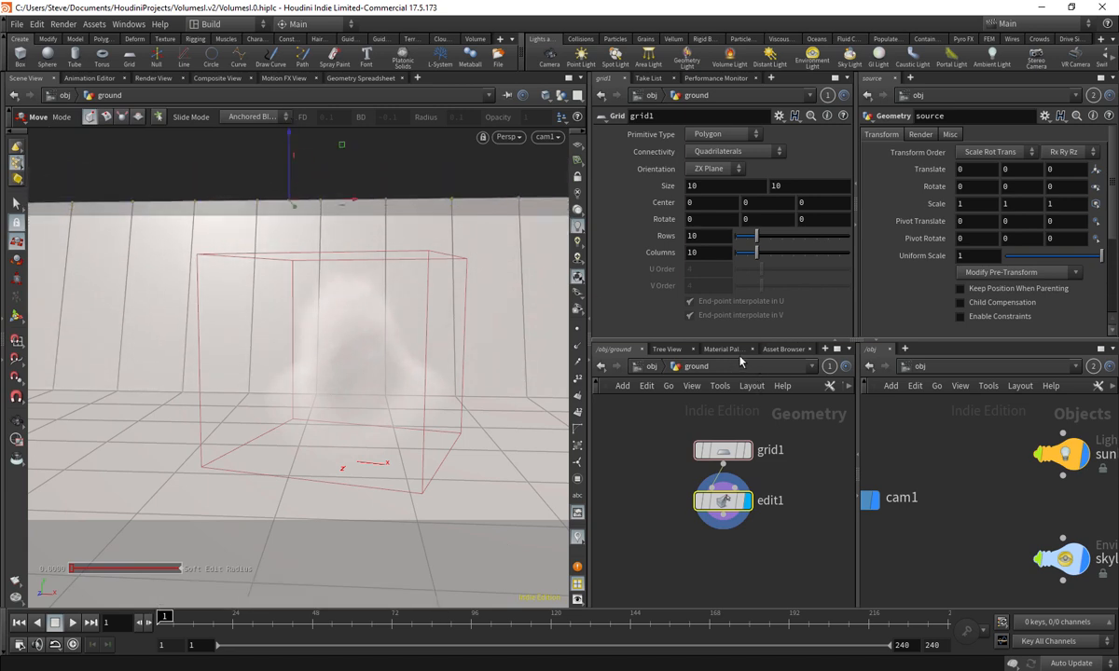
# - Set grid1's primitive type to NURBS to round the bend between floor and back wall
pyautogui.press('space')
pyautogui.scroll(-5, 497, 373)
pyautogui.moveTo(500, 374); pyautogui.dragTo(383, 371)
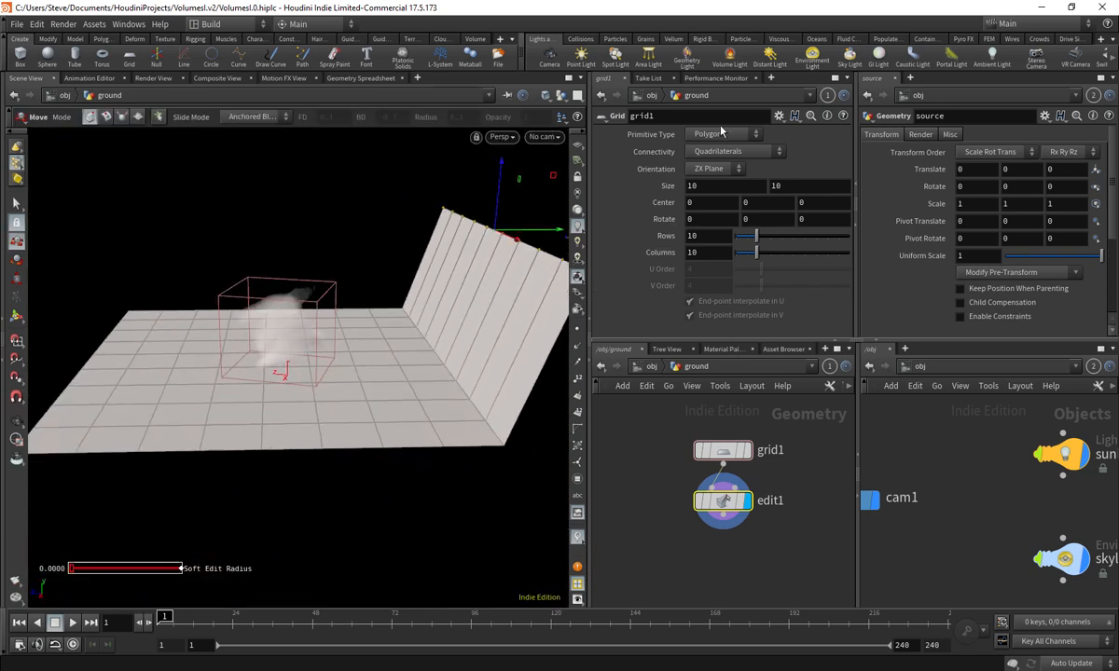
pyautogui.click(708, 135)
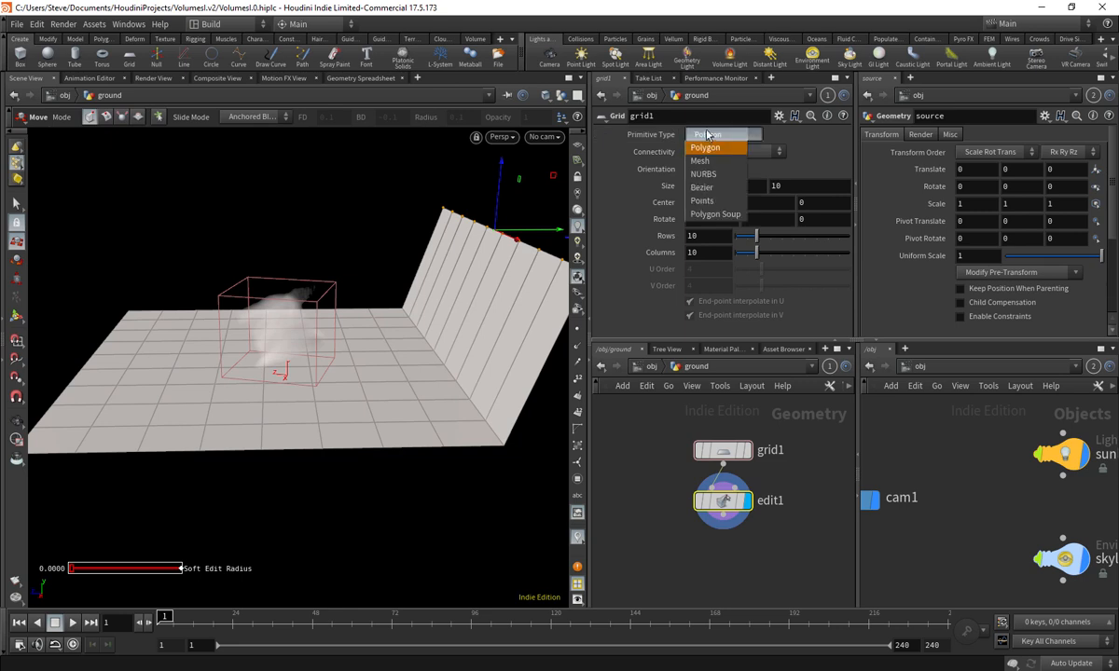
pyautogui.click(703, 174)
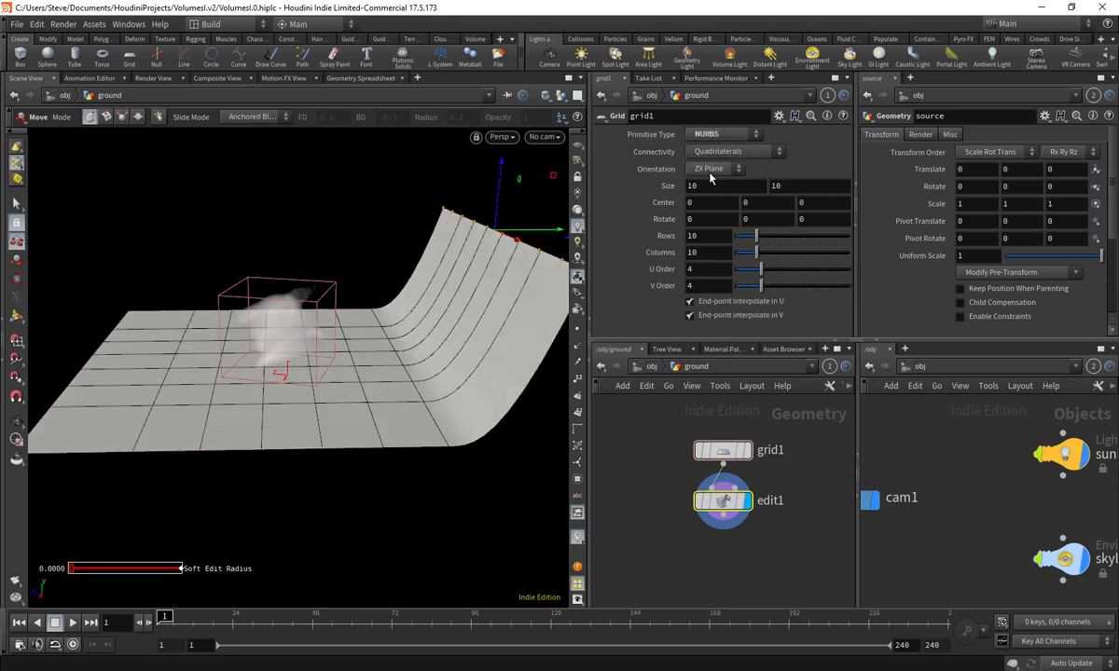
# - Switch grid1's primitive type to Polygon to compare the bend with the rounded version, and restore it to NURBS
pyautogui.keyDown('alt'); pyautogui.moveTo(495, 421); pyautogui.dragTo(438, 304); pyautogui.keyUp('alt')
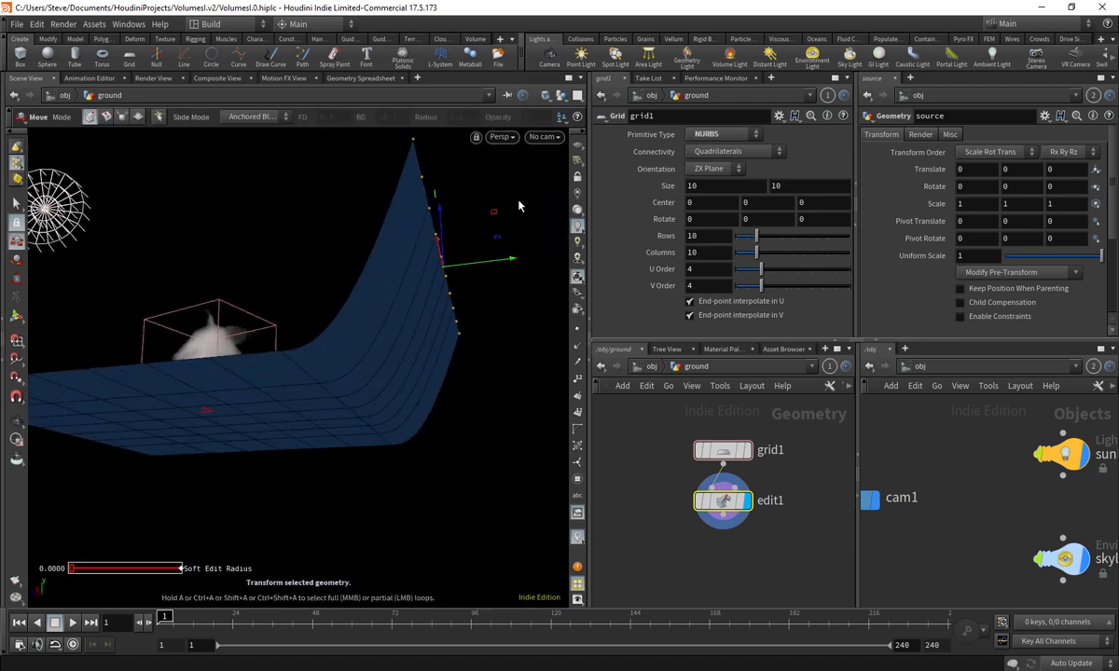
pyautogui.click(712, 134)
pyautogui.click(709, 145)
pyautogui.press('Escape')
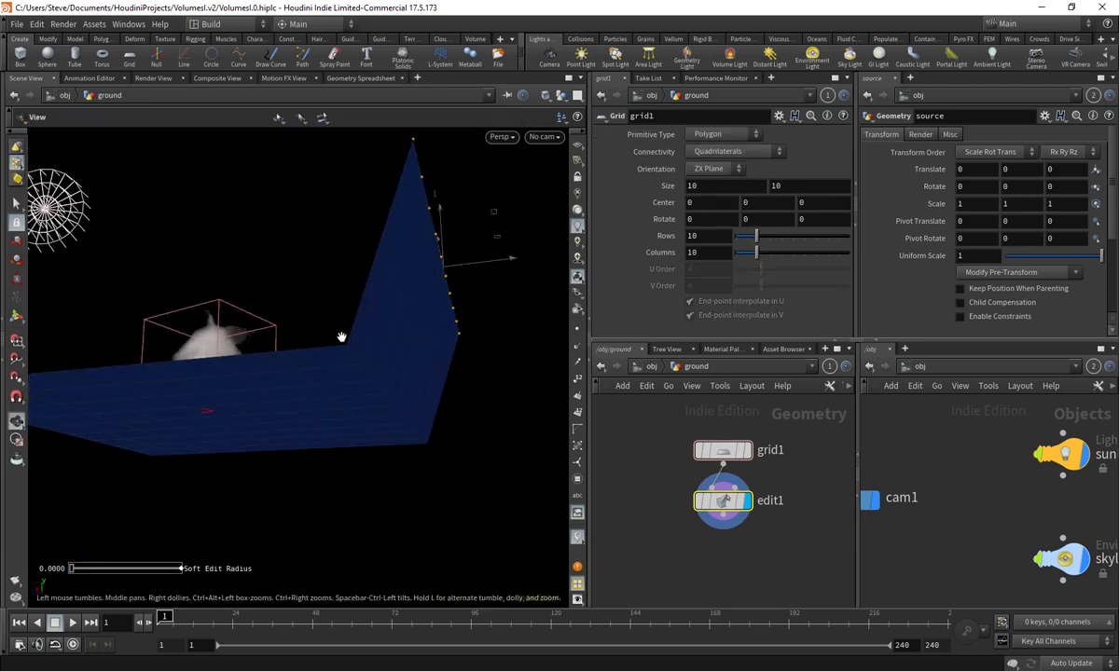
pyautogui.moveTo(341, 338); pyautogui.dragTo(390, 354)
pyautogui.press('t')
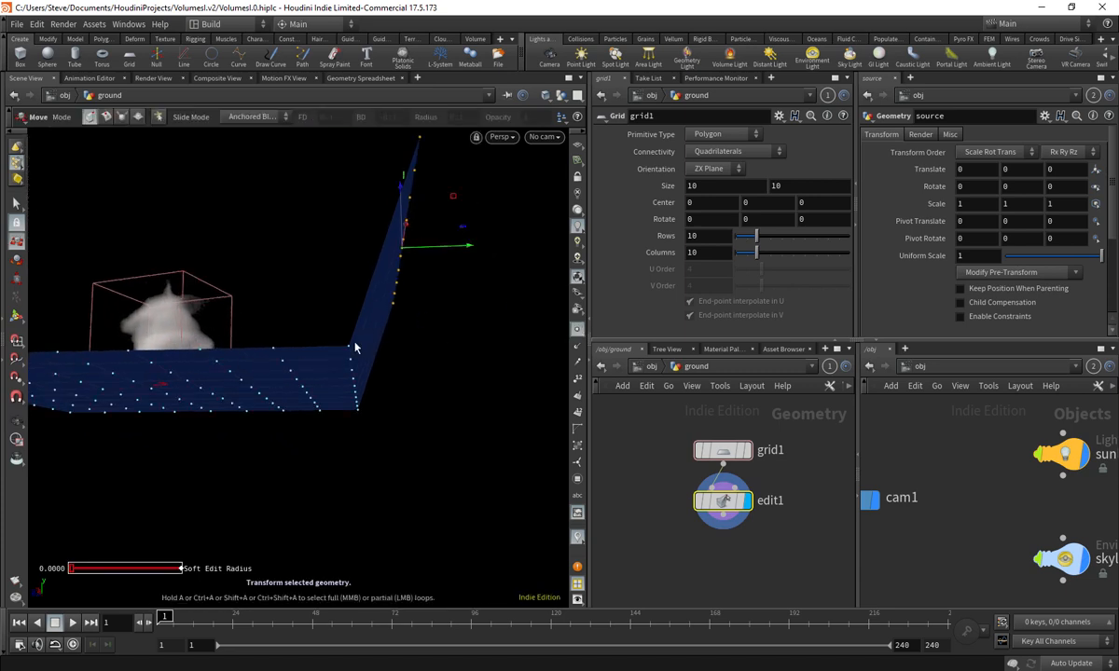
pyautogui.click(712, 134)
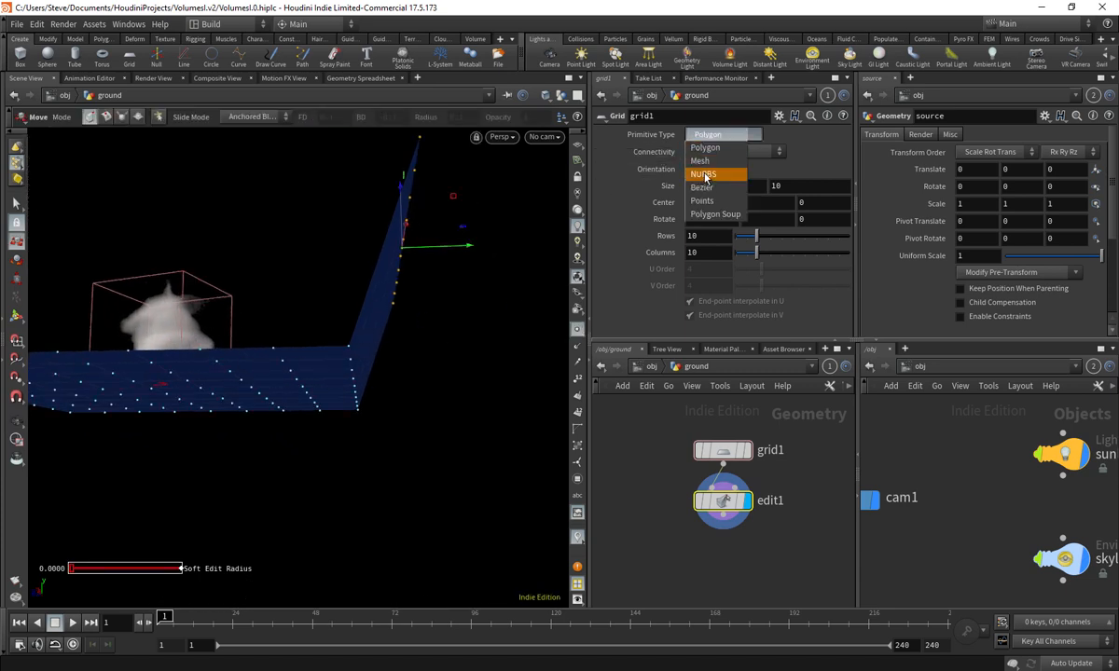
pyautogui.click(707, 186)
pyautogui.keyDown('alt'); pyautogui.moveTo(447, 322); pyautogui.dragTo(402, 317); pyautogui.keyUp('alt')
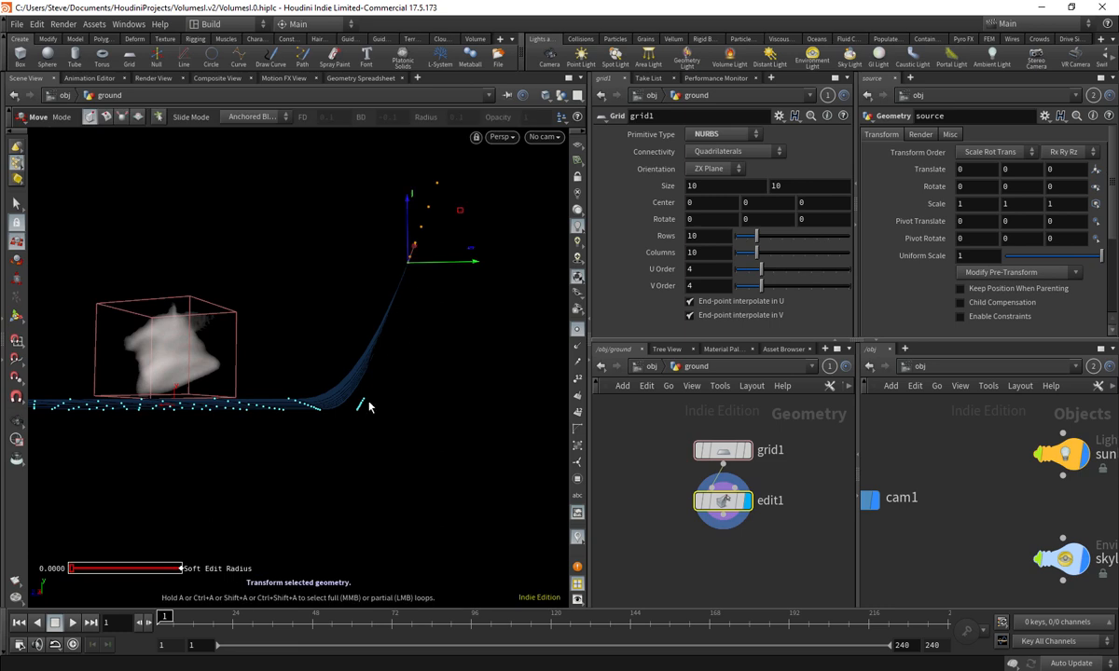
pyautogui.keyDown('alt'); pyautogui.moveTo(284, 397); pyautogui.dragTo(522, 172); pyautogui.keyUp('alt')
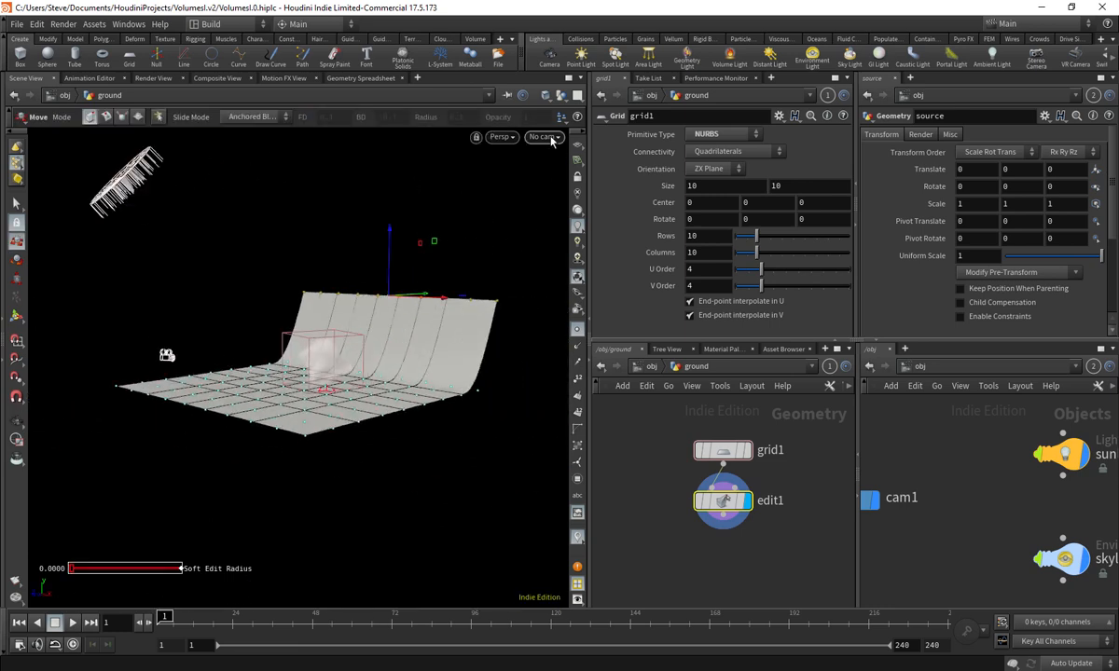
# - Look through cam1 to check the curved backdrop behind the volume, and save the scene
pyautogui.click(545, 137)
pyautogui.click(528, 191)
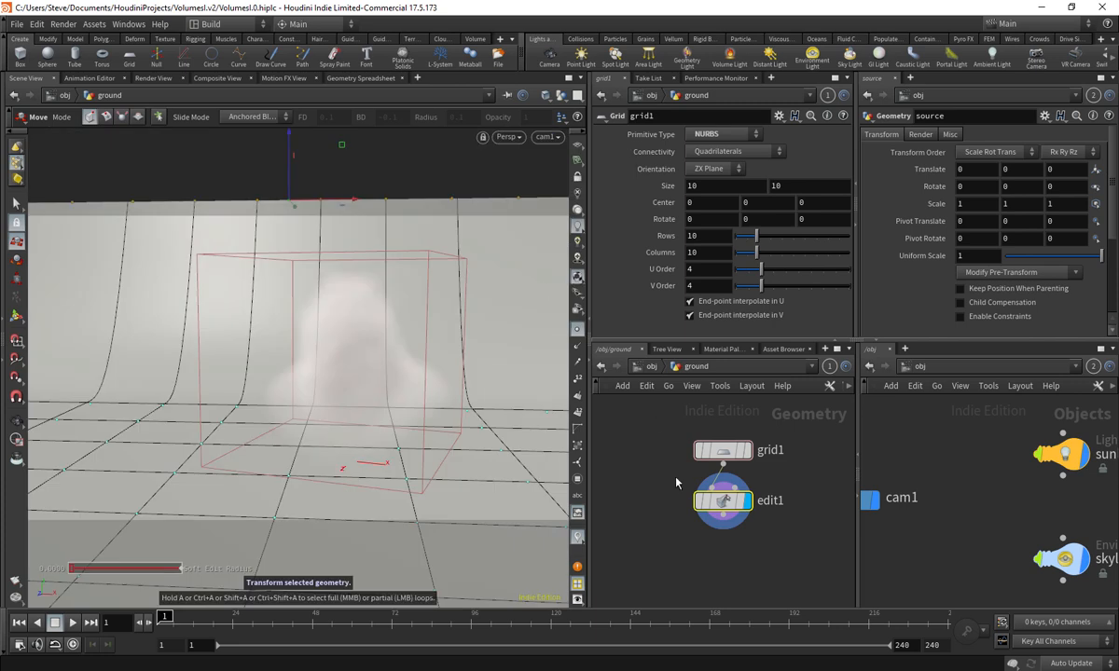
pyautogui.click(652, 464)
pyautogui.hotkey('ctrl', 's')
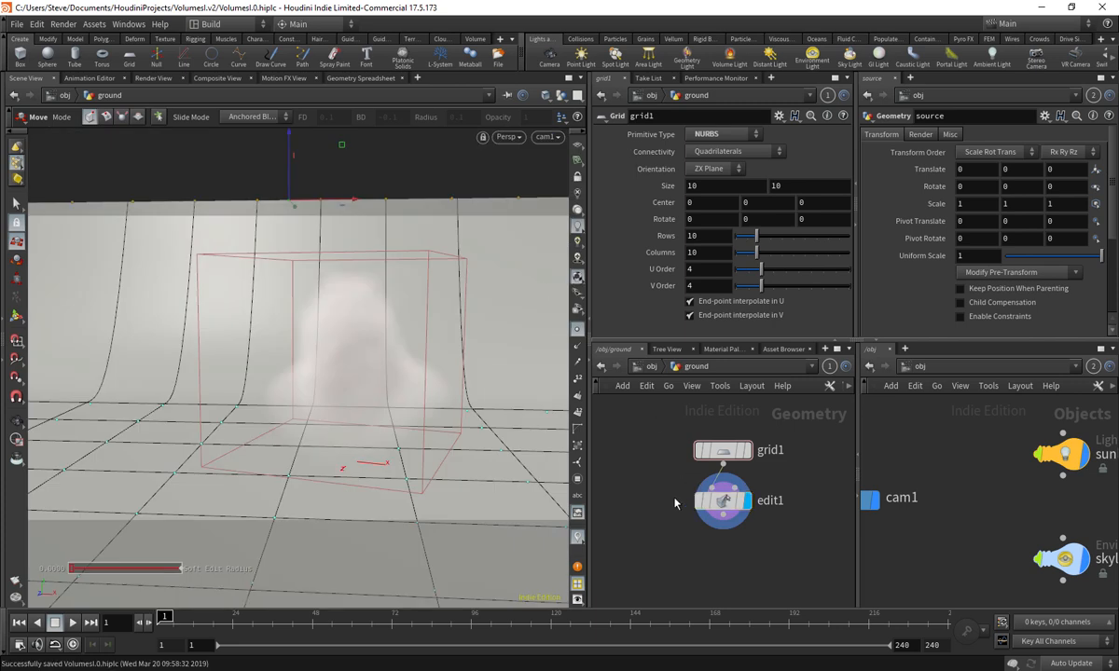
# - At object level, hide the ground object and place the cam1 node between sunlight1 and skylight1 in the network
pyautogui.moveTo(681, 482); pyautogui.dragTo(662, 488, button='middle')
pyautogui.click(651, 365)
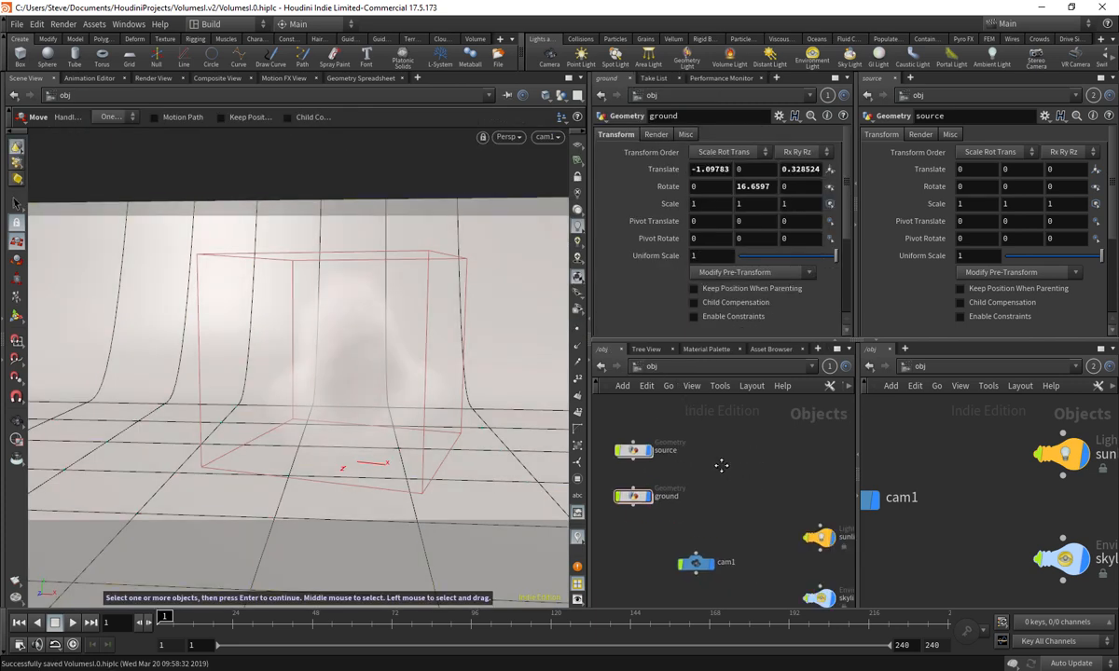
pyautogui.click(640, 481)
pyautogui.moveTo(735, 475); pyautogui.dragTo(762, 448, button='middle')
pyautogui.scroll(-3, 674, 472)
pyautogui.scroll(2, 650, 490)
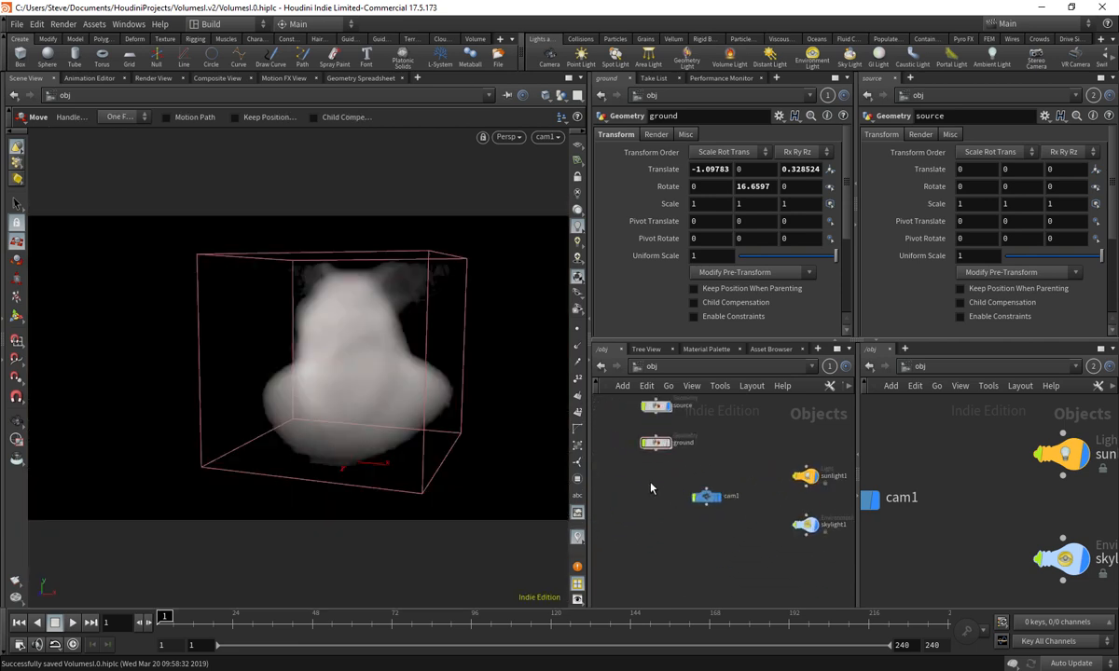
pyautogui.moveTo(648, 483); pyautogui.dragTo(660, 517, button='middle')
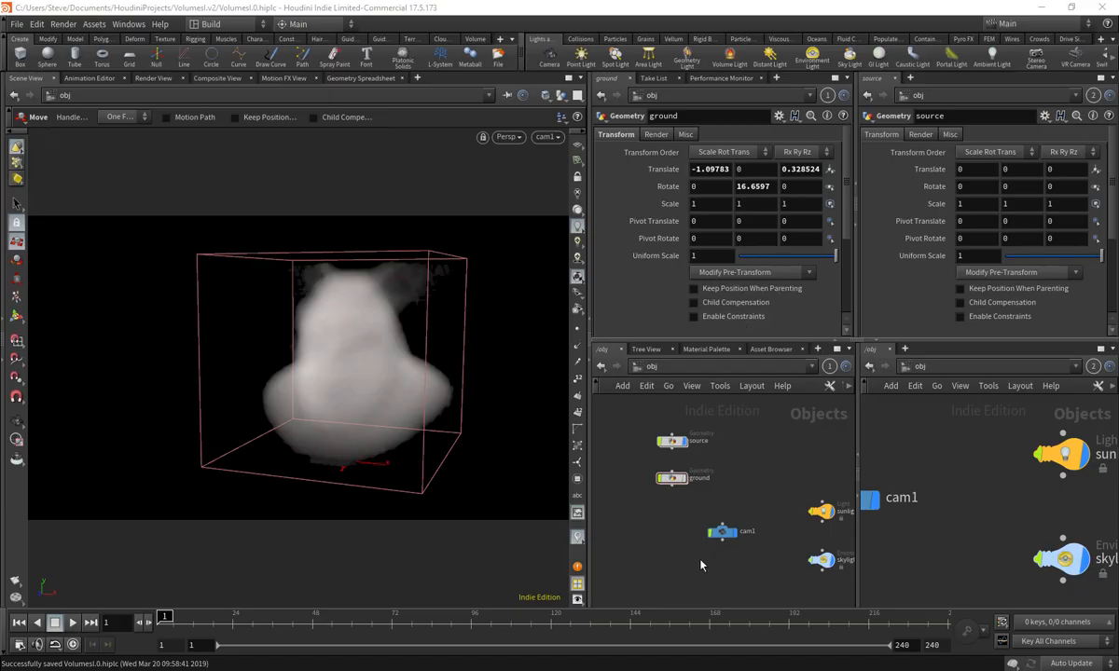
pyautogui.moveTo(722, 532); pyautogui.dragTo(790, 522)
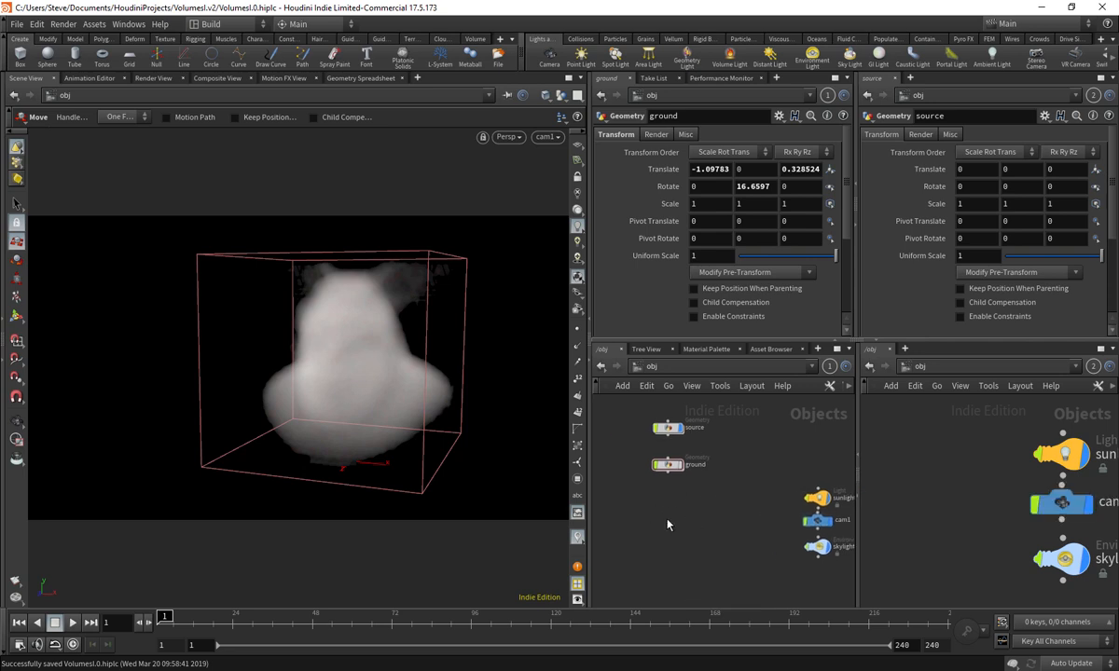
# - Add a DOP Network at object level and line it up beneath the ground node
pyautogui.scroll(2, 666, 523)
pyautogui.press('Tab')
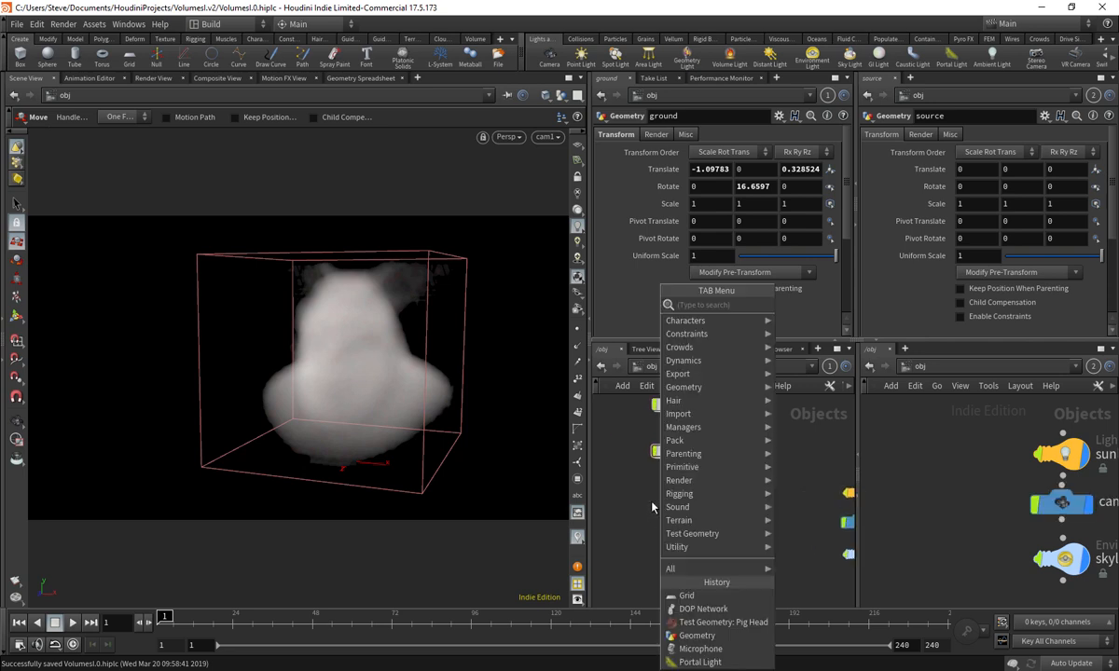
pyautogui.write('dop')
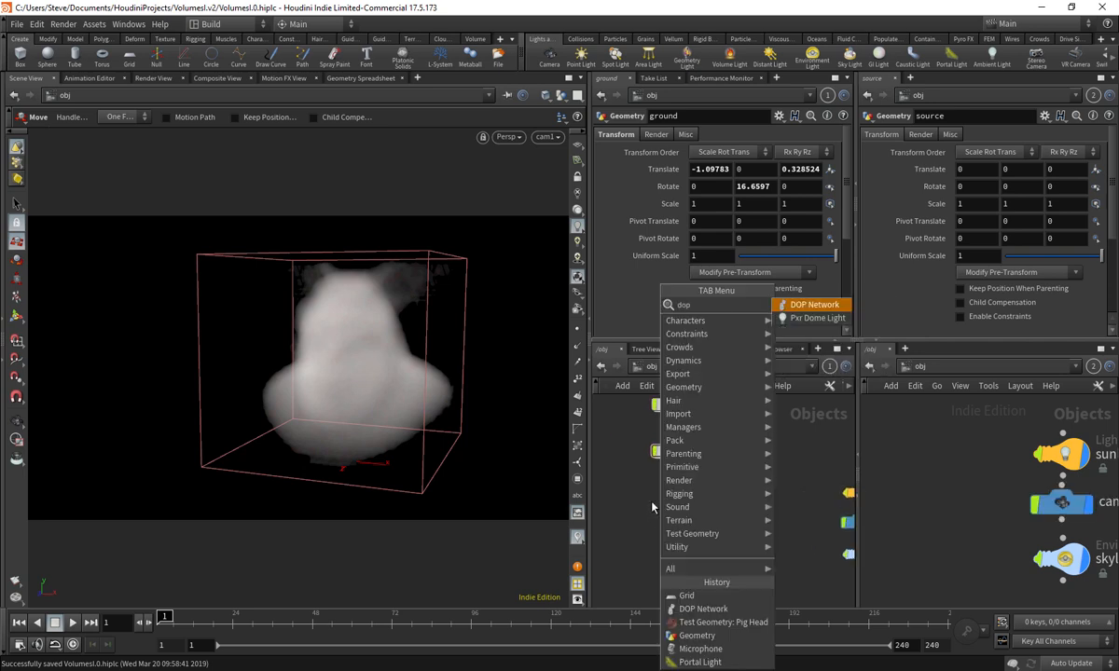
pyautogui.press('Return')
pyautogui.click(652, 504)
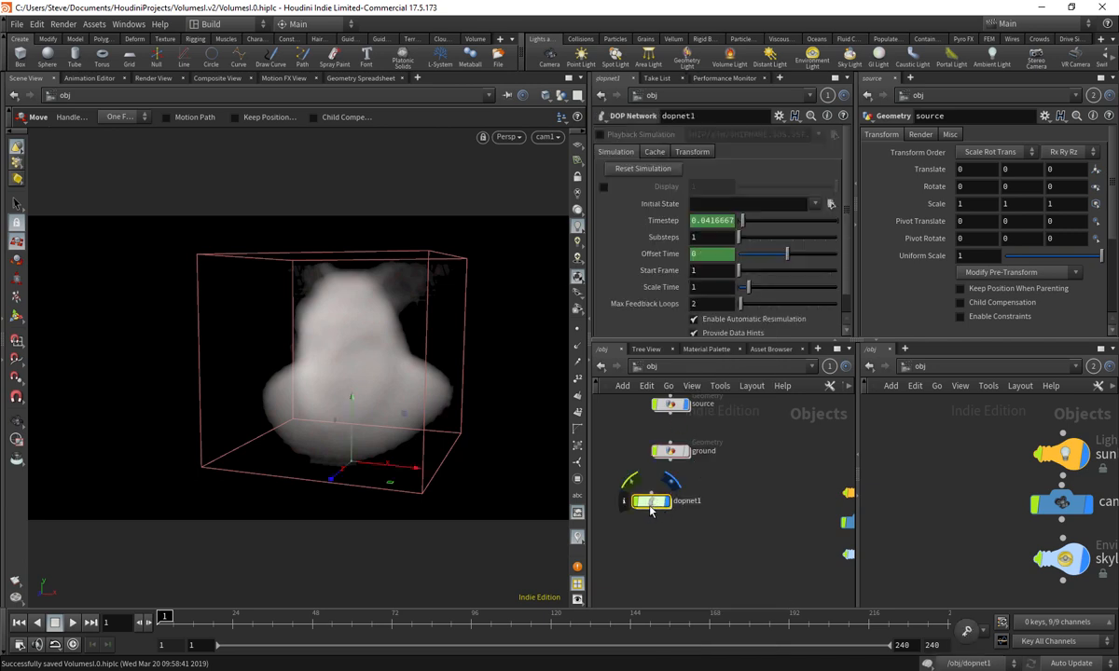
pyautogui.moveTo(650, 508); pyautogui.dragTo(667, 504)
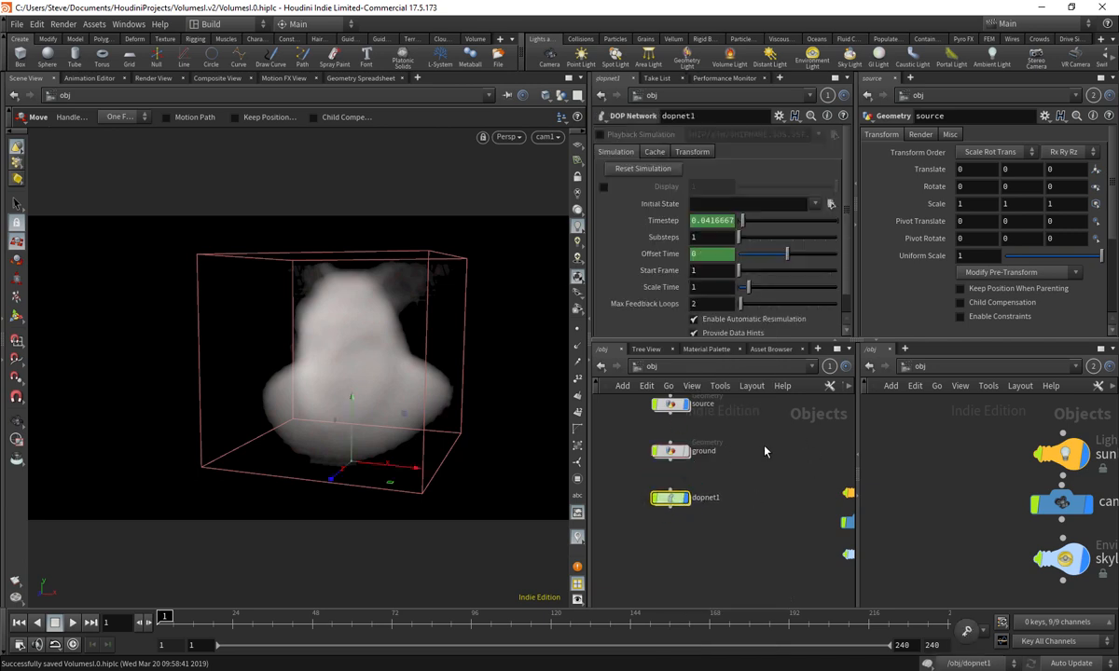
# - Inside the source object, compare the displayed pig head mesh with the vdbfrompolygons1 density volume, and return the view to cam1
pyautogui.doubleClick(673, 456)
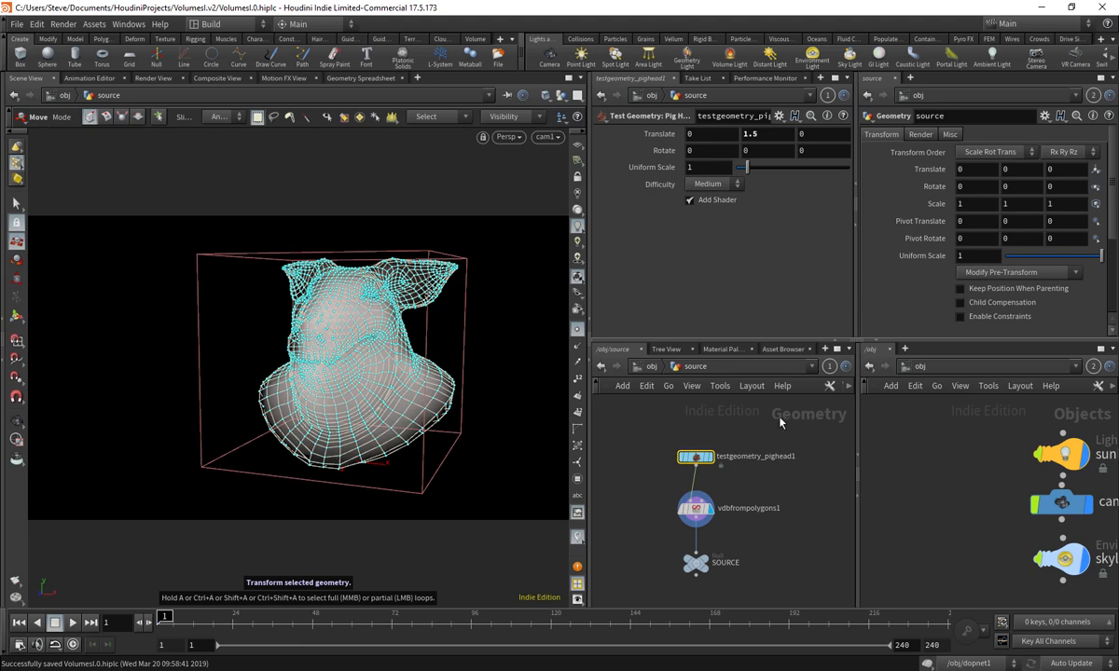
pyautogui.moveTo(762, 411); pyautogui.dragTo(850, 430)
pyautogui.moveTo(731, 473); pyautogui.dragTo(791, 457, button='middle')
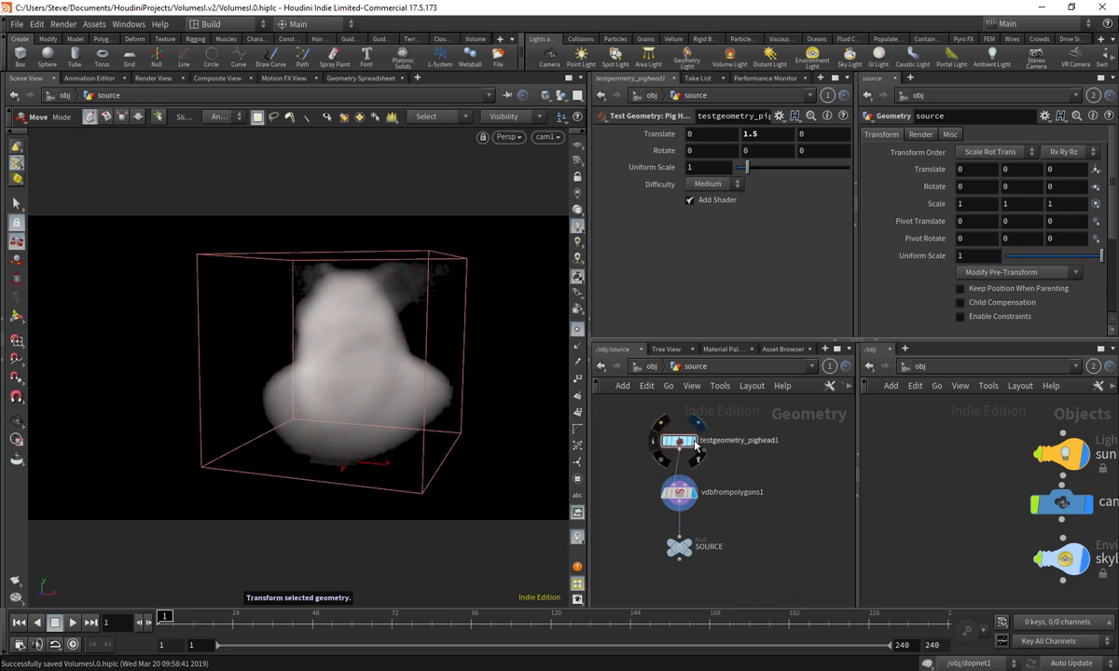
pyautogui.click(693, 442)
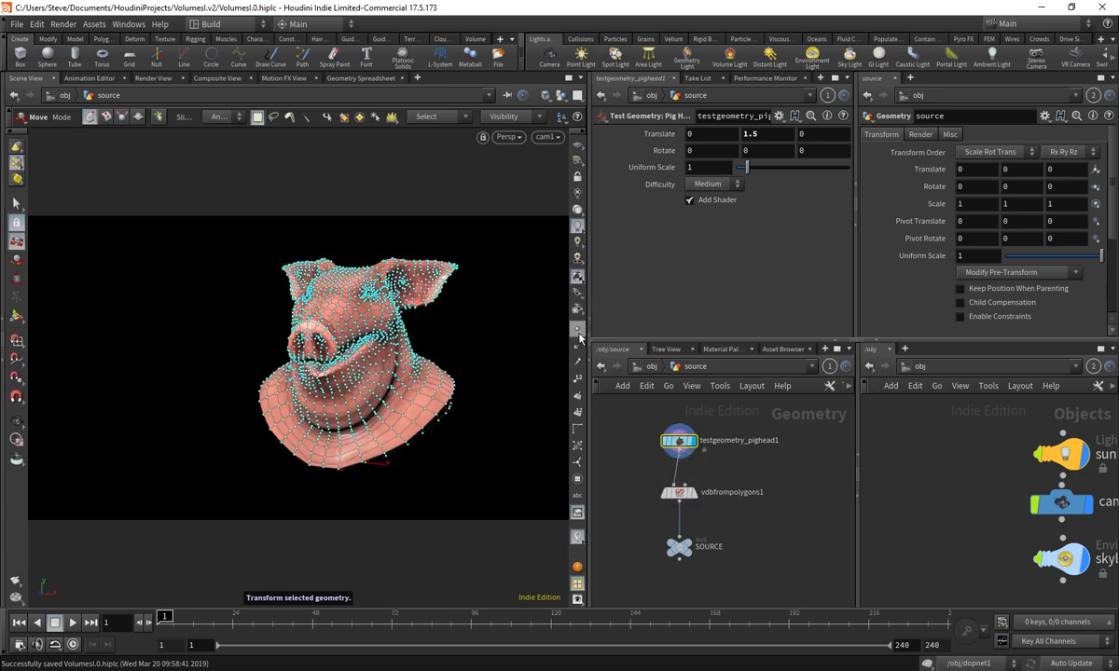
pyautogui.press('s')
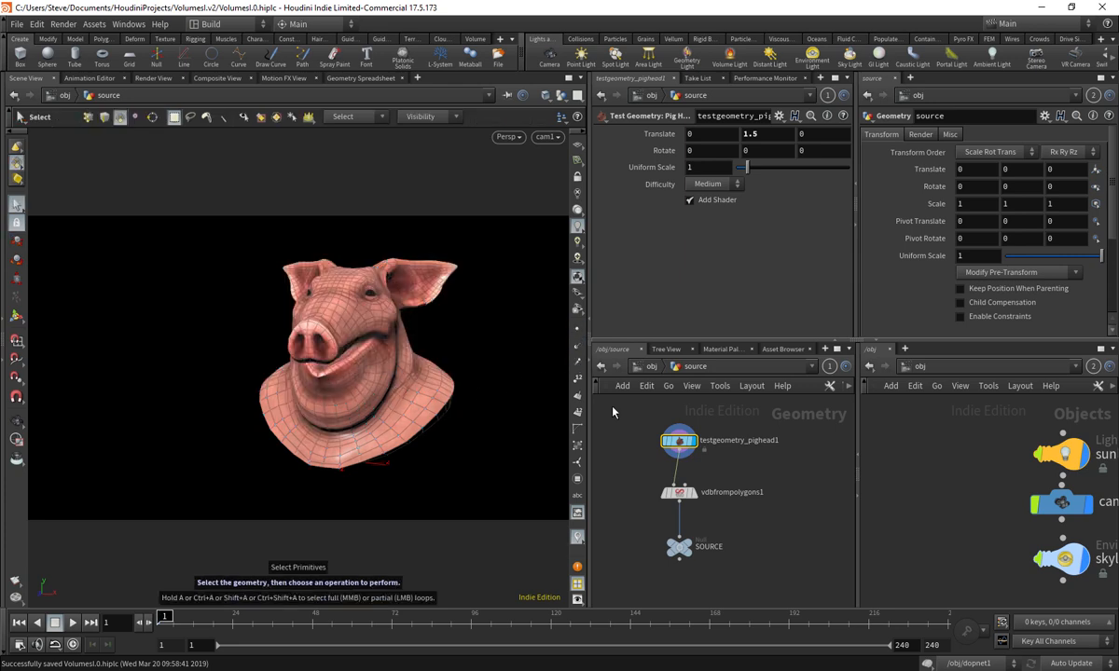
pyautogui.click(695, 493)
pyautogui.click(681, 492)
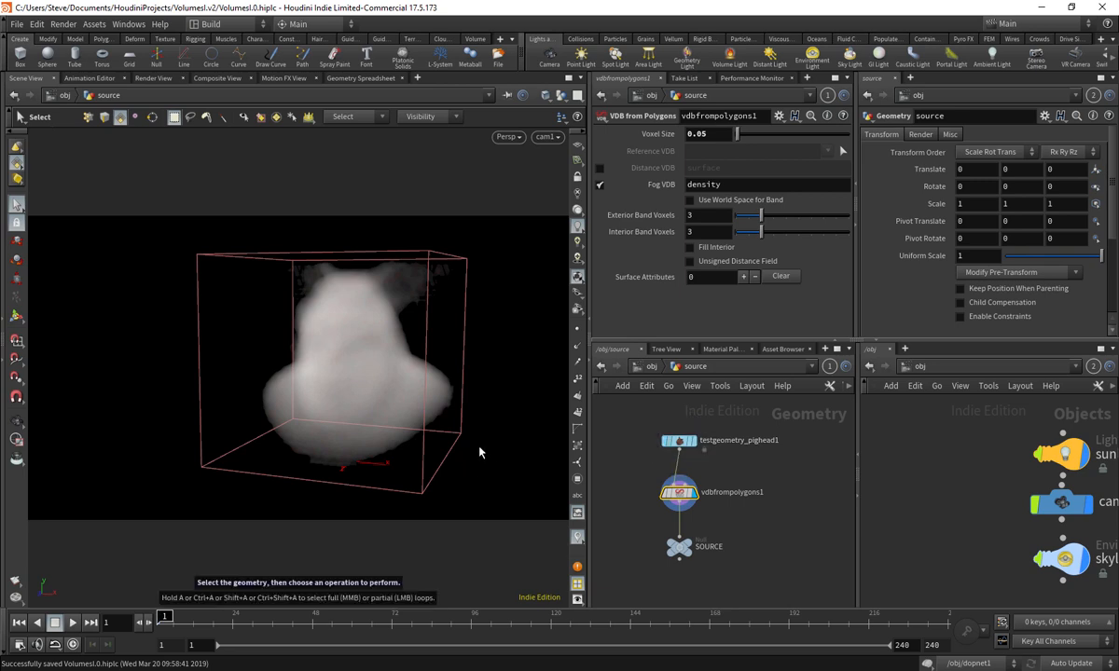
pyautogui.keyDown('alt'); pyautogui.moveTo(482, 452); pyautogui.dragTo(504, 266); pyautogui.keyUp('alt')
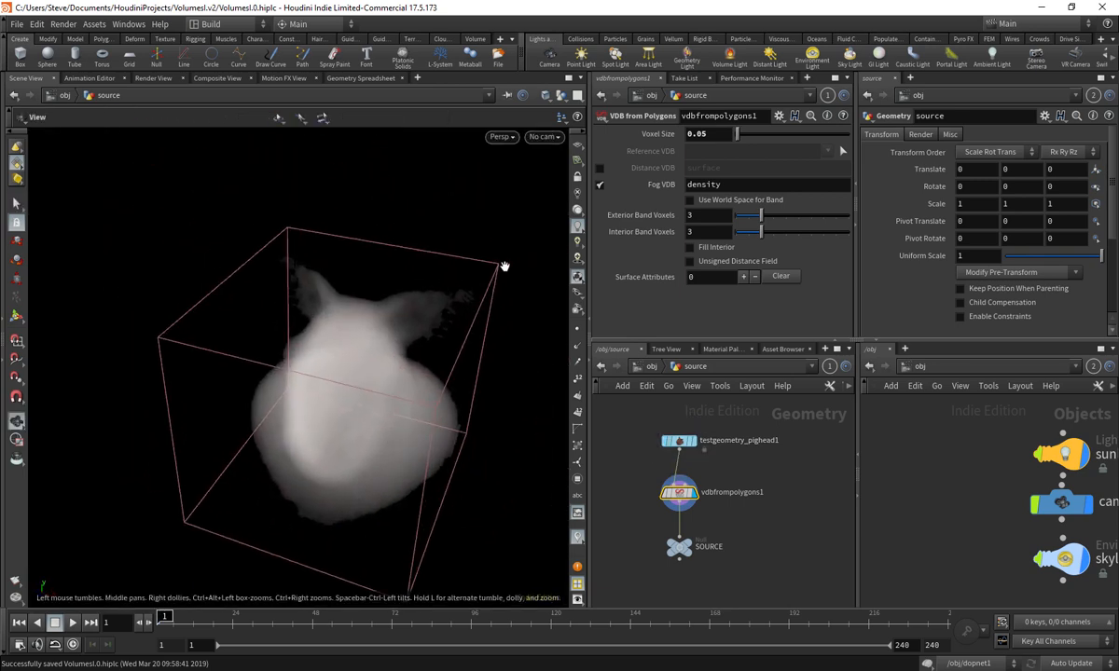
pyautogui.click(544, 137)
pyautogui.click(550, 187)
pyautogui.moveTo(633, 427); pyautogui.dragTo(623, 432, button='middle')
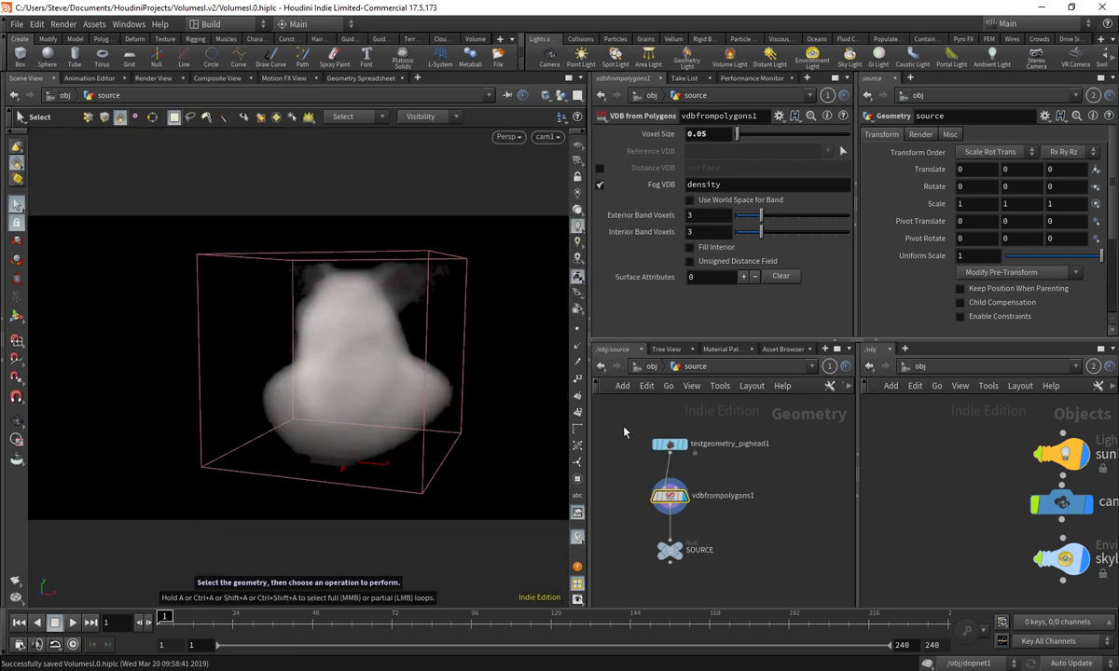
# - Return to object level and open the dopnet1 network
pyautogui.click(649, 367)
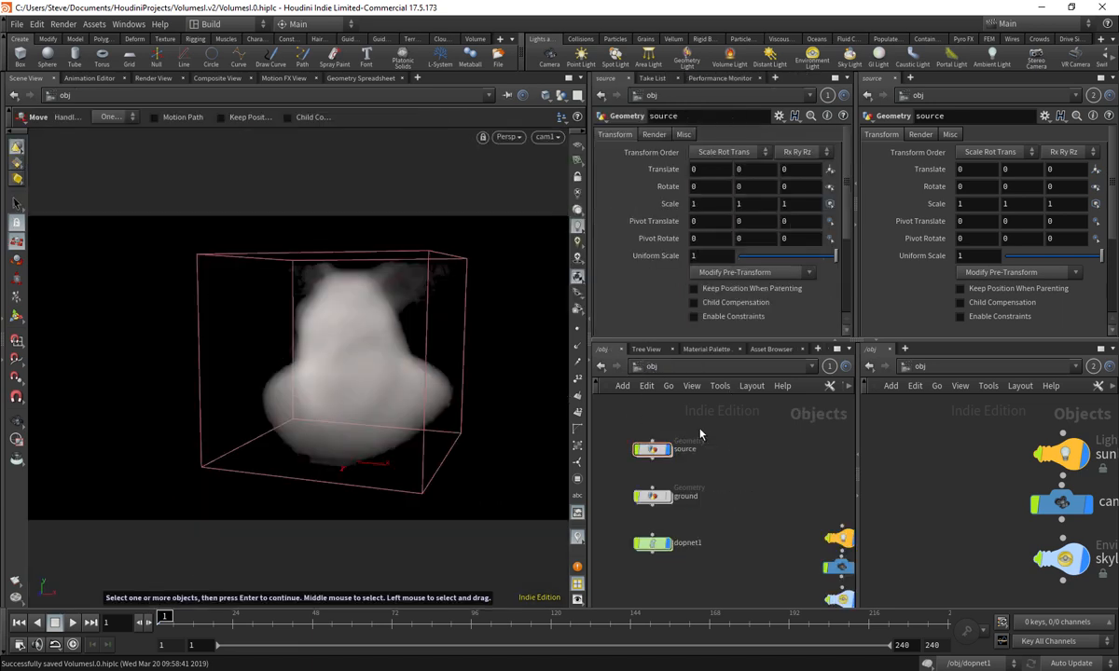
pyautogui.doubleClick(652, 497)
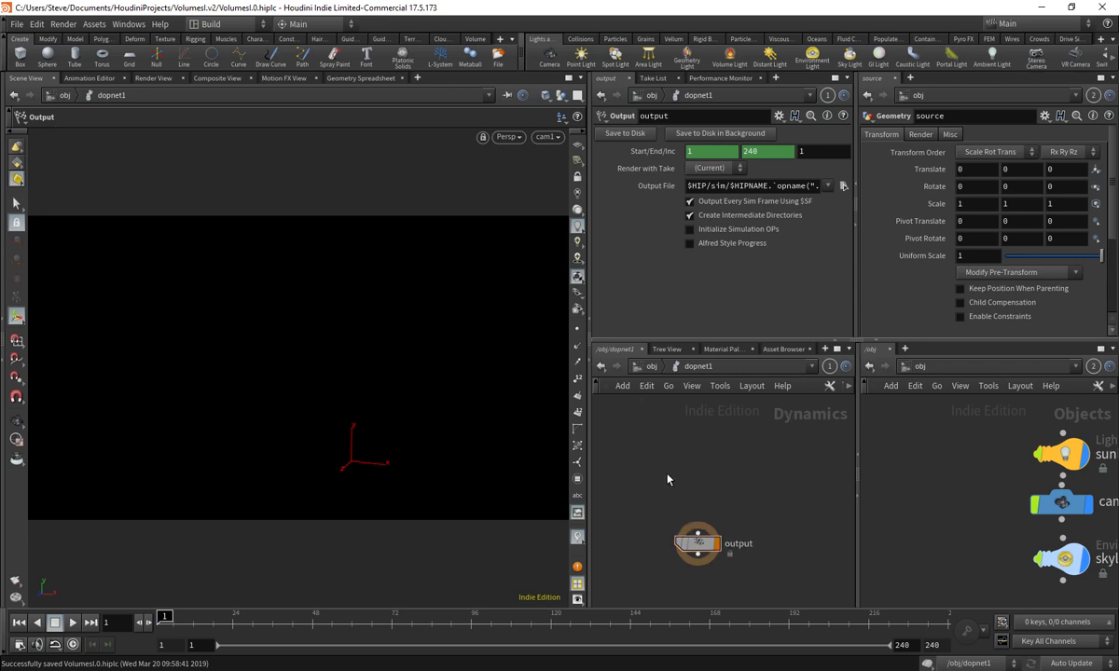
pyautogui.press('Tab')
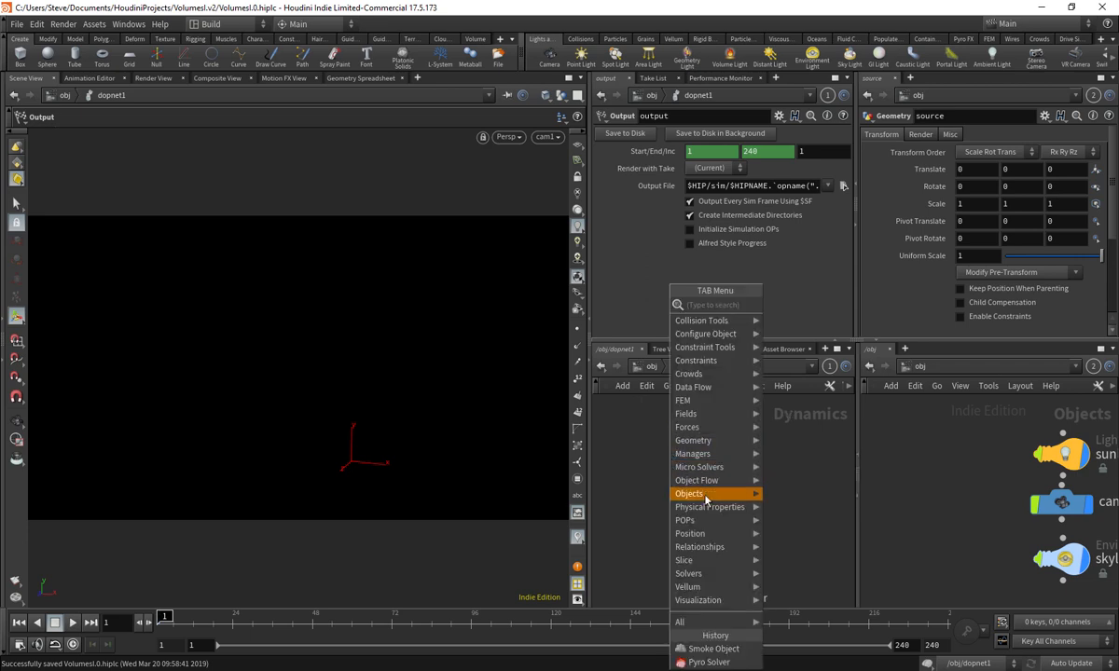
pyautogui.moveTo(700, 575)
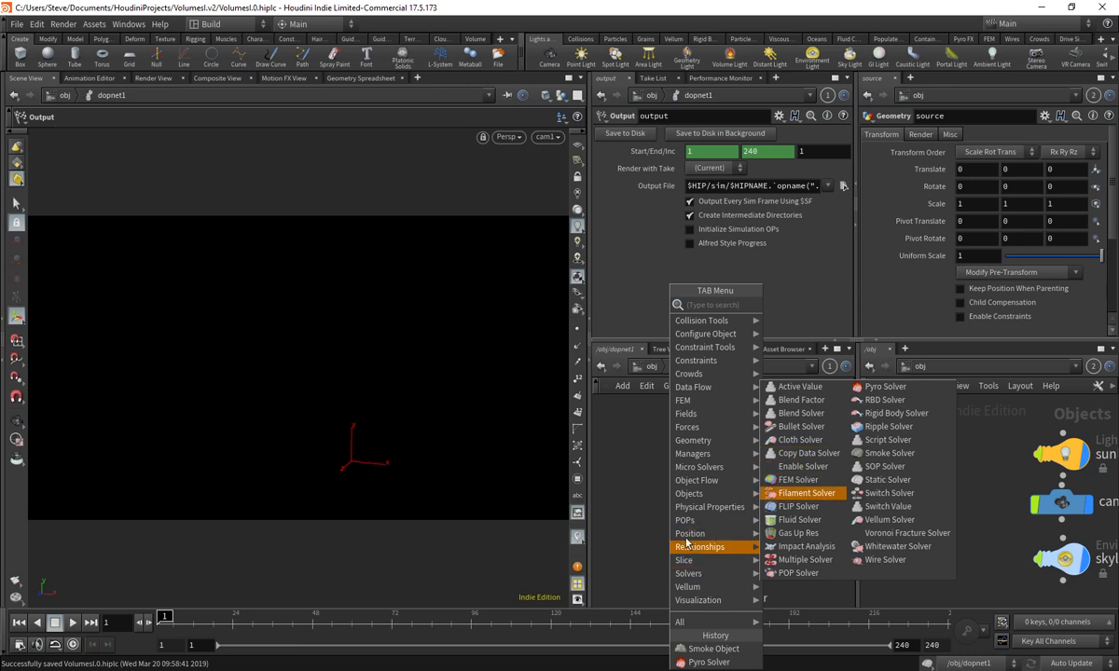
pyautogui.click(630, 529)
pyautogui.moveTo(651, 477)
pyautogui.mouseDown(button='middle')
pyautogui.moveTo(656, 499)
pyautogui.moveTo(671, 478)
pyautogui.mouseUp(button='middle')
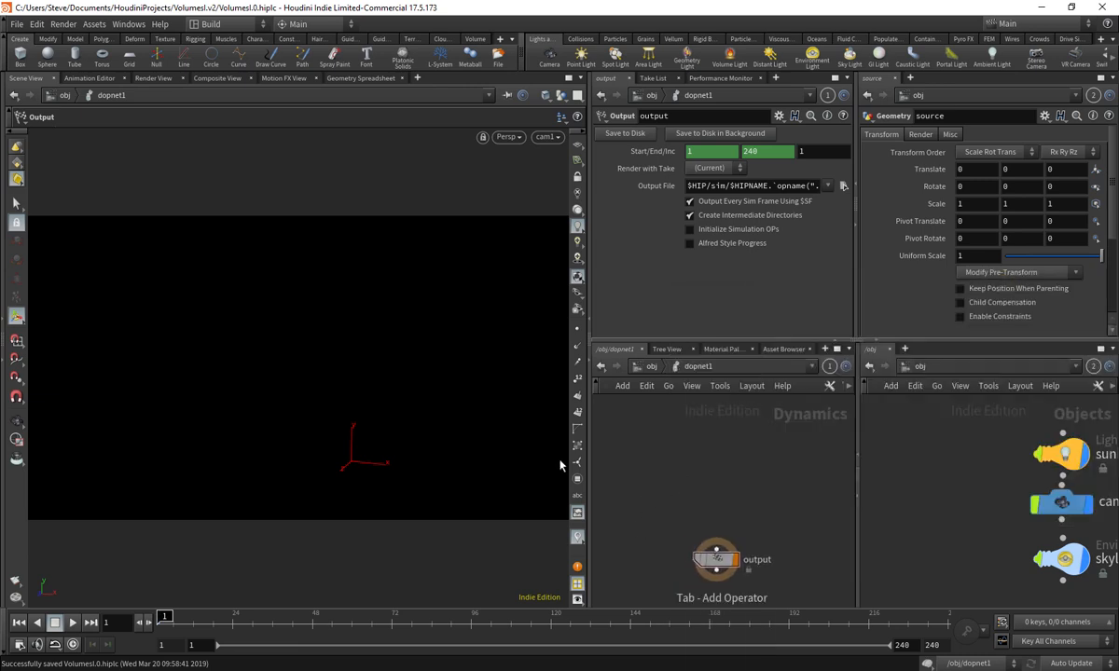
pyautogui.press('Tab')
pyautogui.write('smok')
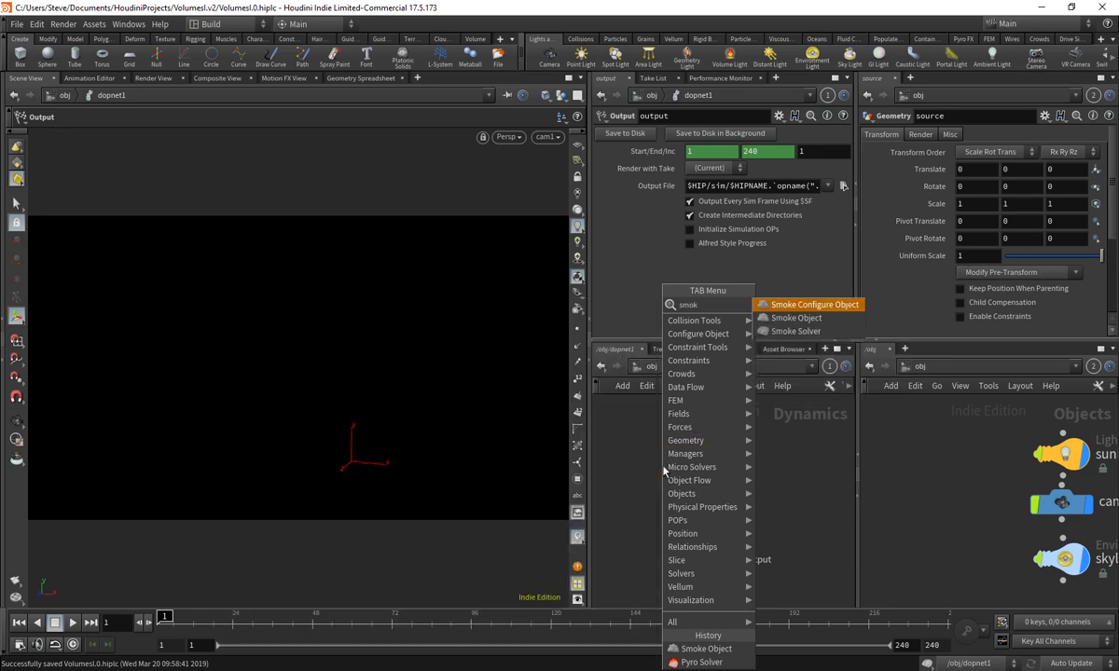
pyautogui.click(816, 496)
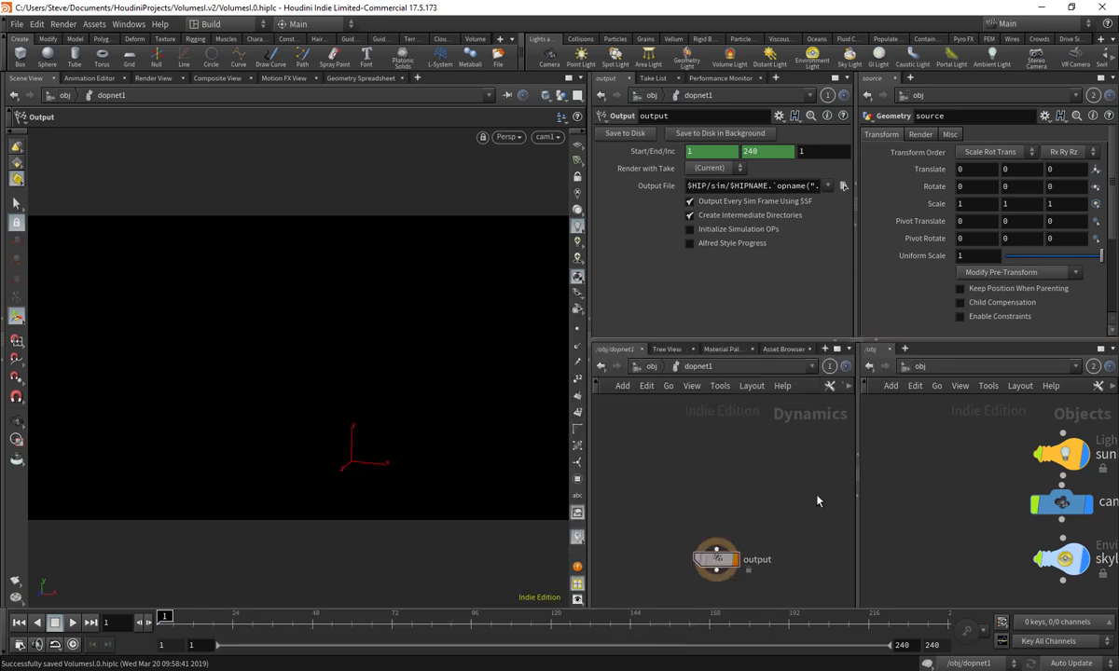
# - Add a Pyro Solver to the DOP network, place it above the output node and connect it to that node
pyautogui.press('Tab')
pyautogui.write('pyr')
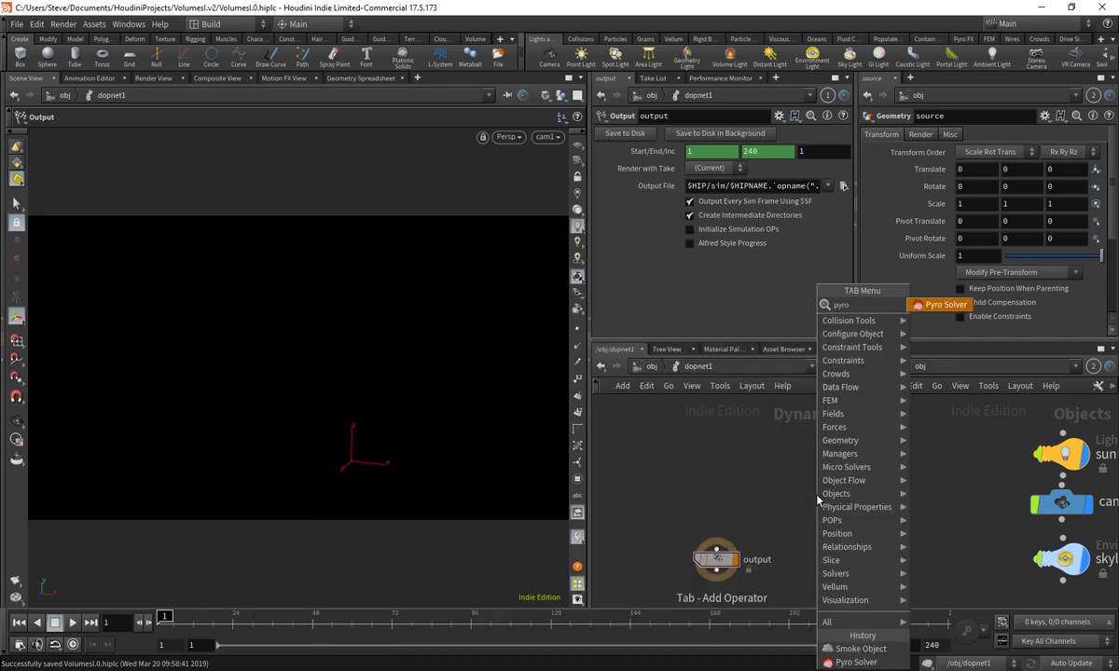
pyautogui.write('o')
pyautogui.press('Return')
pyautogui.click(808, 496)
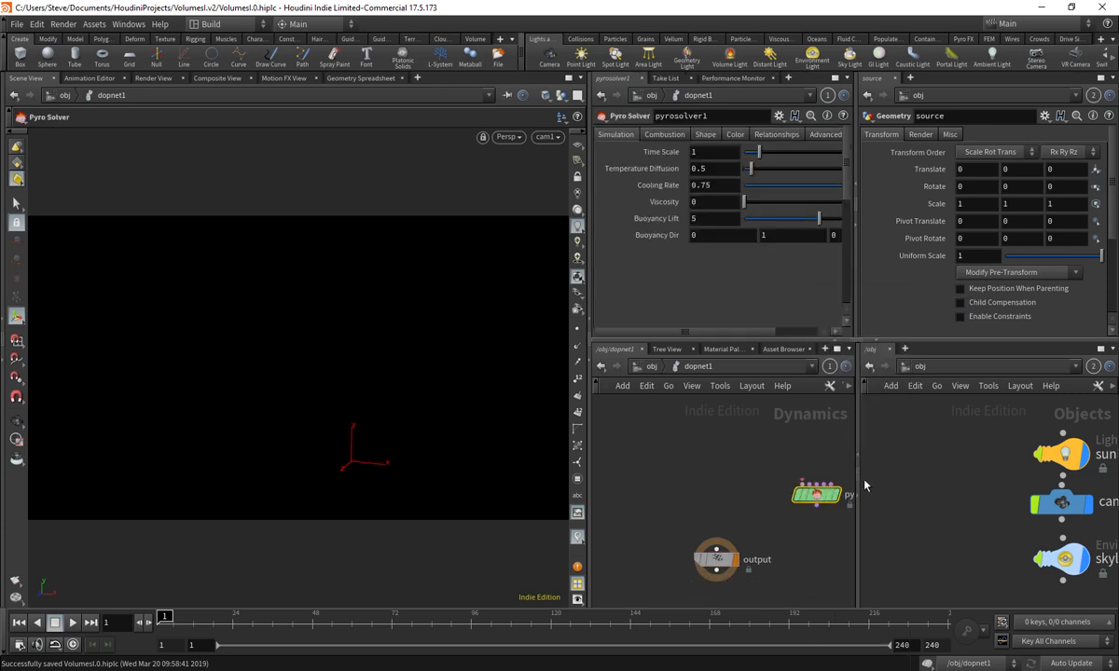
pyautogui.moveTo(802, 507); pyautogui.dragTo(717, 550)
pyautogui.moveTo(713, 496); pyautogui.dragTo(719, 506)
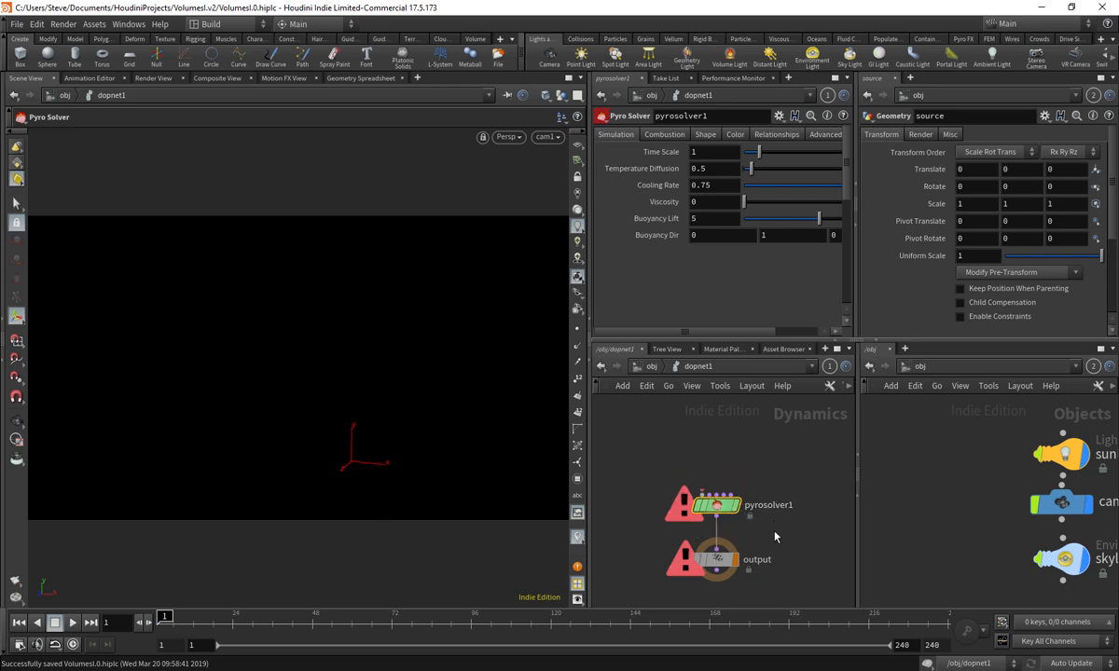
pyautogui.moveTo(694, 472); pyautogui.dragTo(693, 494, button='middle')
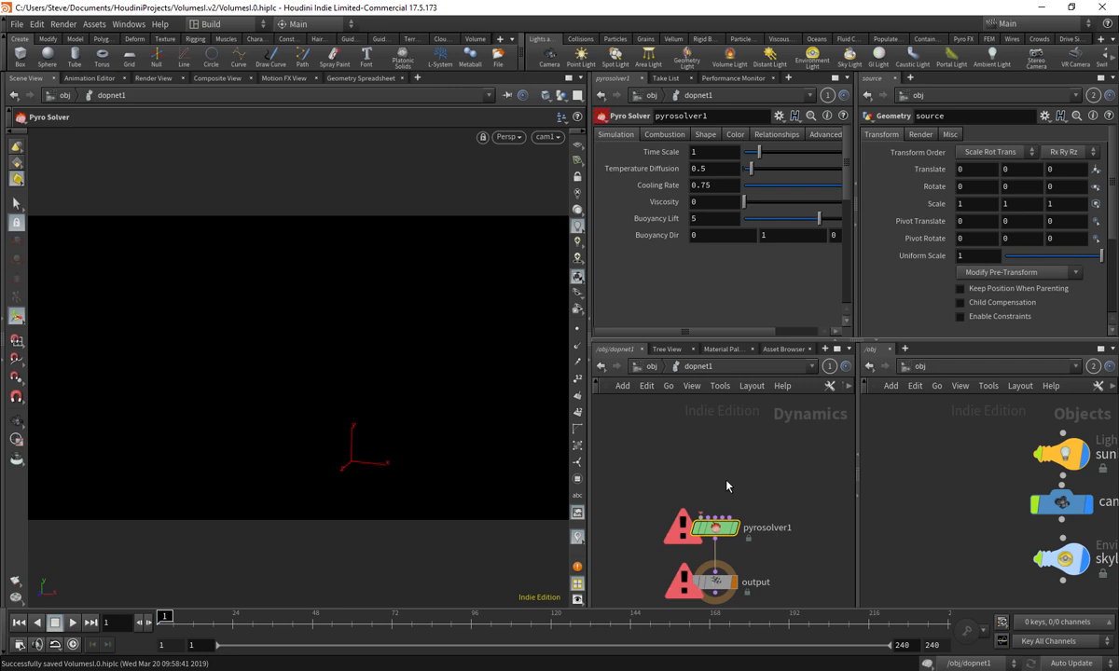
pyautogui.moveTo(628, 480); pyautogui.dragTo(636, 487, button='middle')
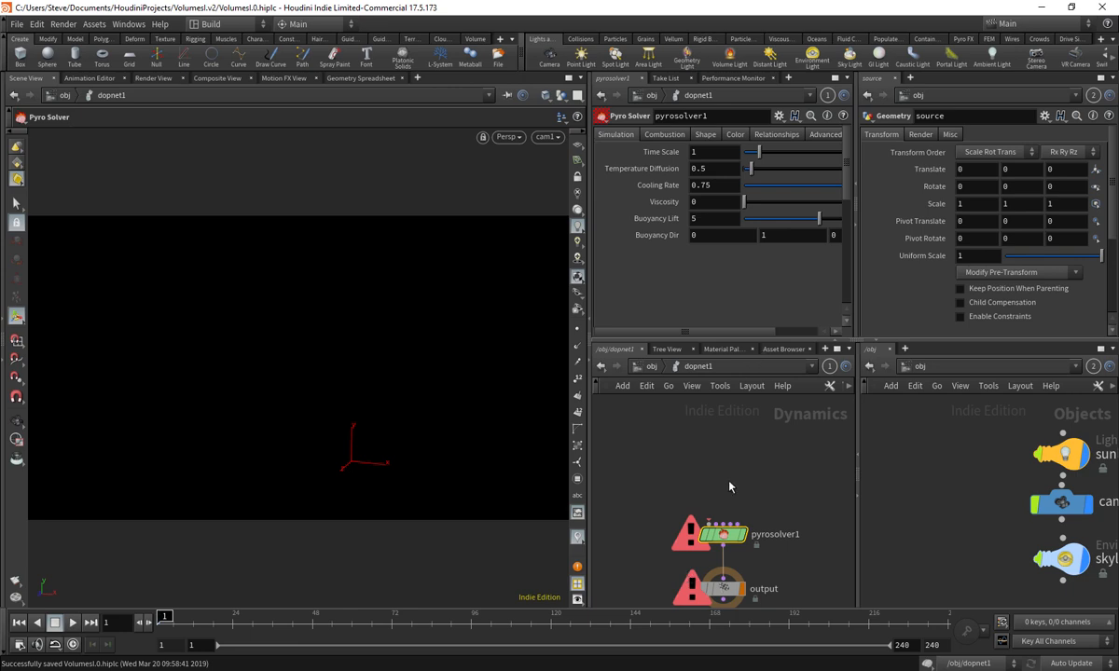
# - Add a Smoke Object above the Pyro Solver and connect it to the solver's first input
pyautogui.press('Tab')
pyautogui.write('smoke')
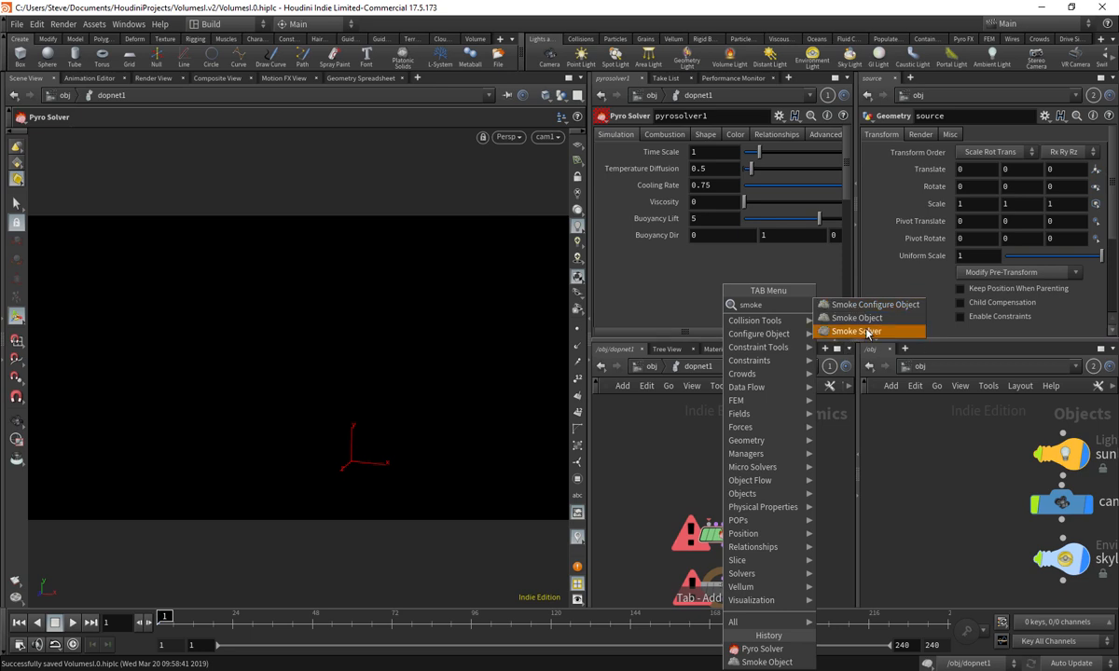
pyautogui.click(844, 331)
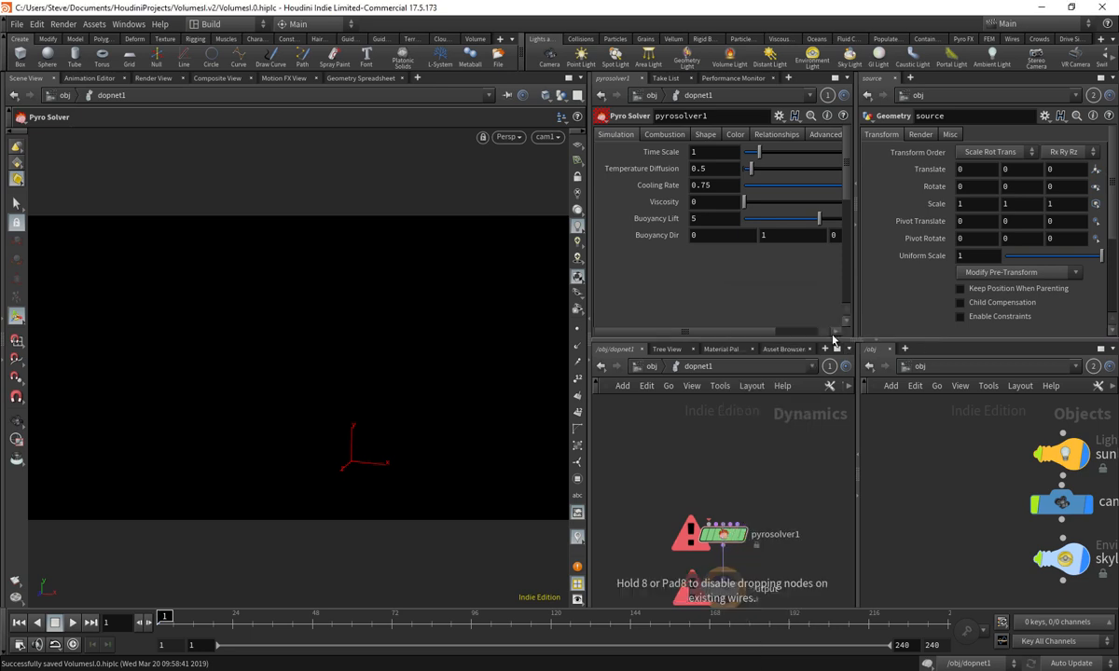
pyautogui.click(727, 478)
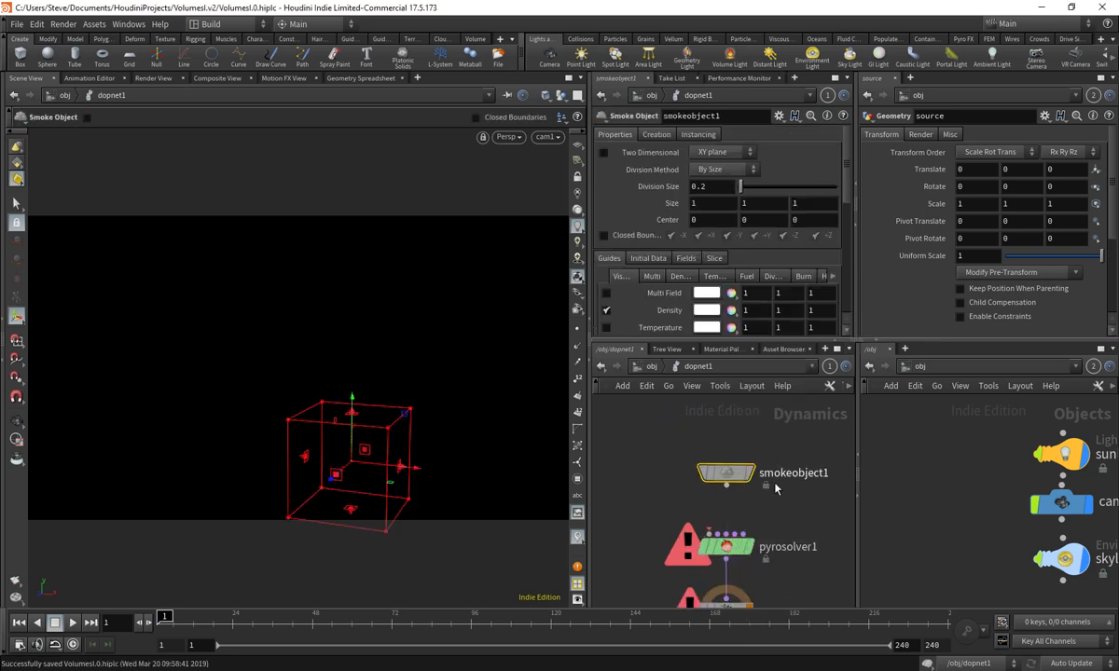
pyautogui.click(726, 486)
pyautogui.click(710, 534)
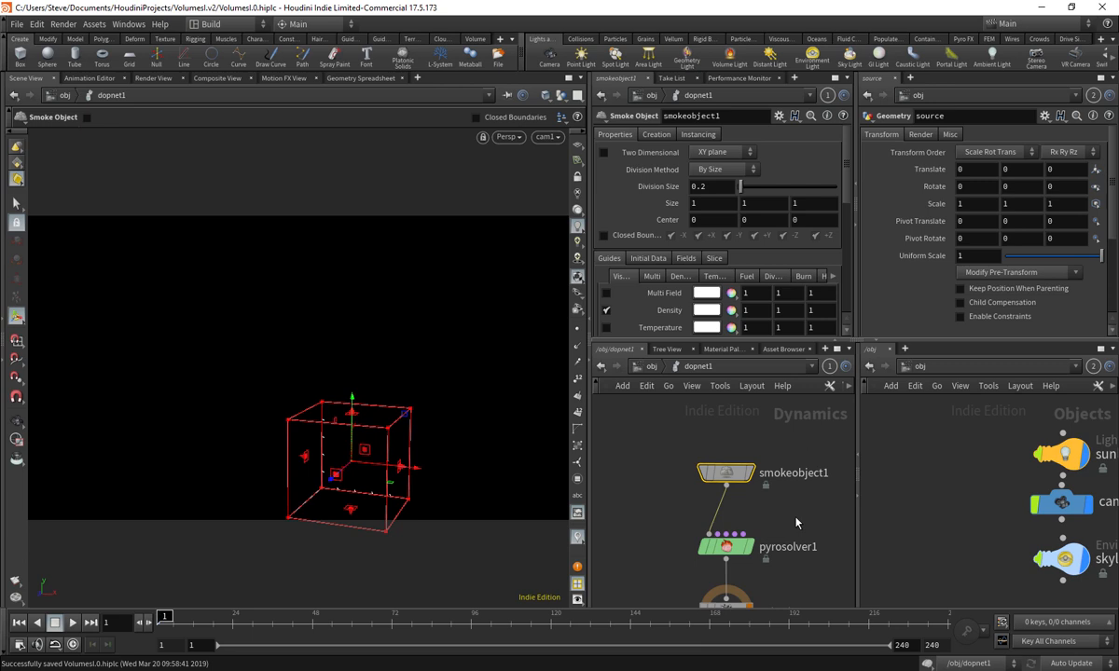
pyautogui.moveTo(727, 473)
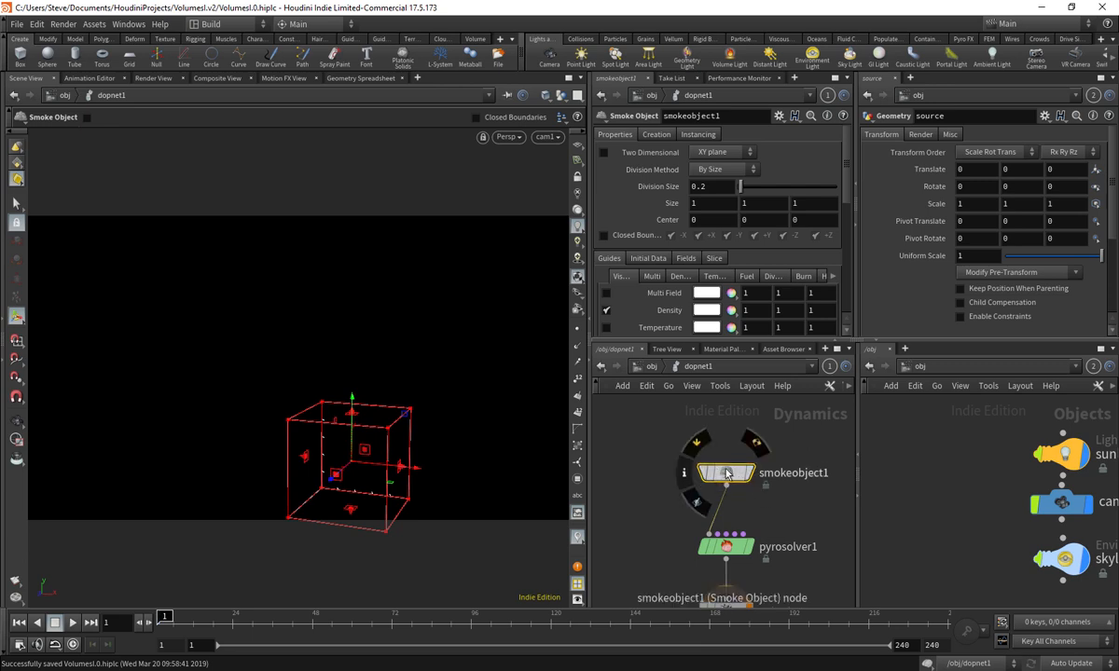
pyautogui.moveTo(642, 429); pyautogui.dragTo(792, 489)
pyautogui.moveTo(792, 490); pyautogui.dragTo(764, 471, button='middle')
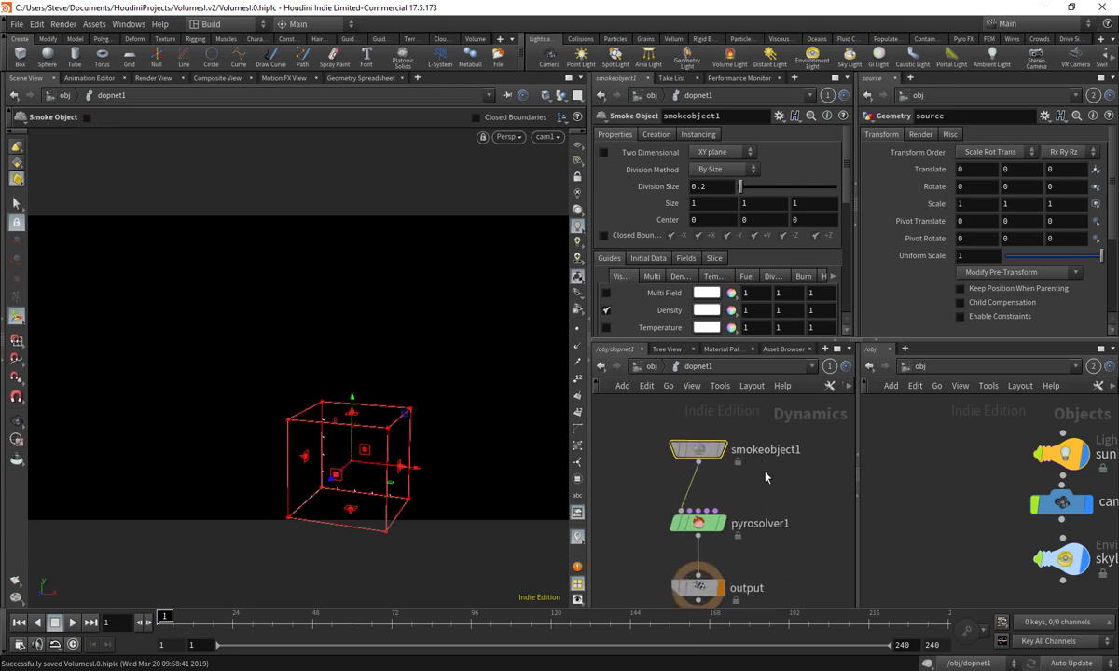
# - Review the Pyro Solver's parameters and the output node's settings, including its output file path
pyautogui.click(700, 523)
pyautogui.moveTo(698, 528)
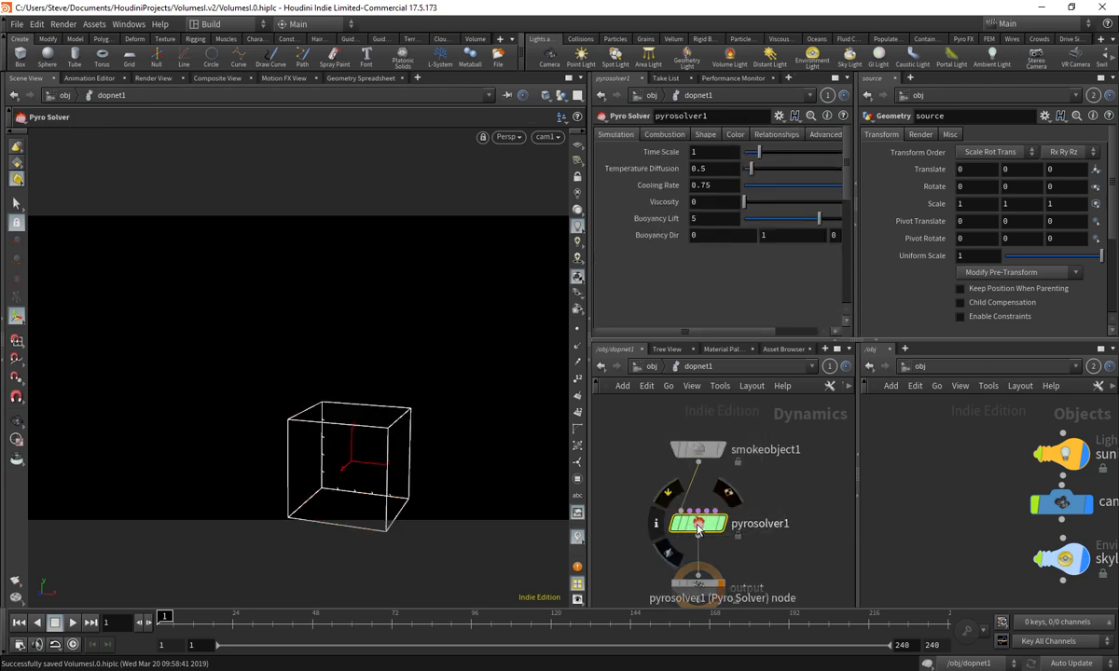
pyautogui.moveTo(701, 531); pyautogui.dragTo(705, 483, button='middle')
pyautogui.click(696, 533)
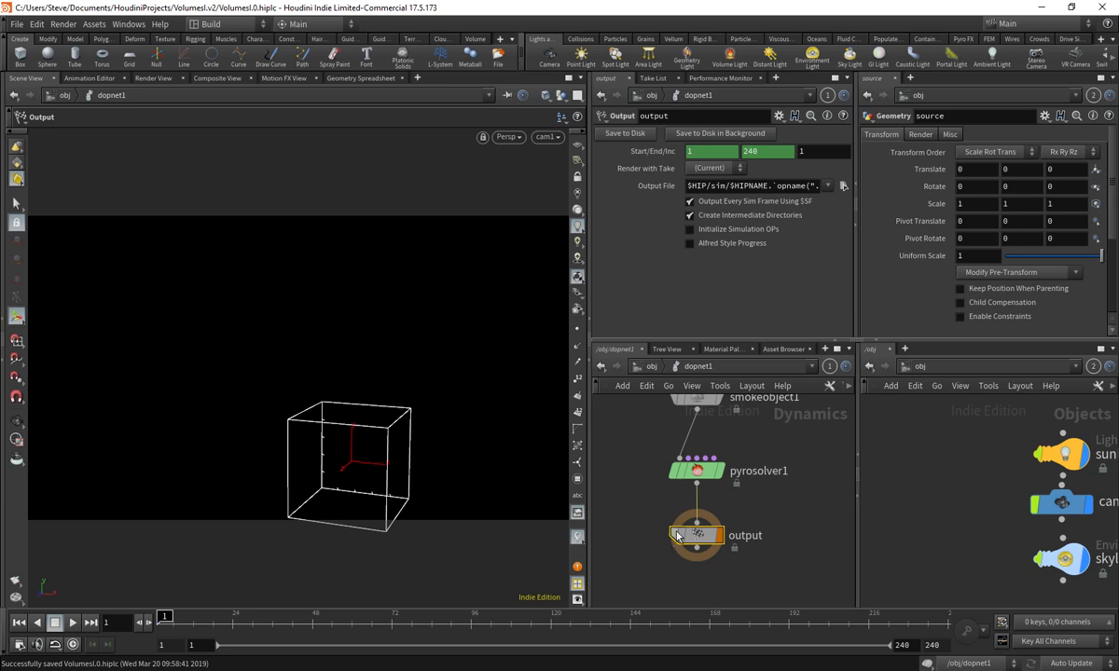
pyautogui.moveTo(695, 557)
pyautogui.moveTo(707, 185); pyautogui.dragTo(730, 190)
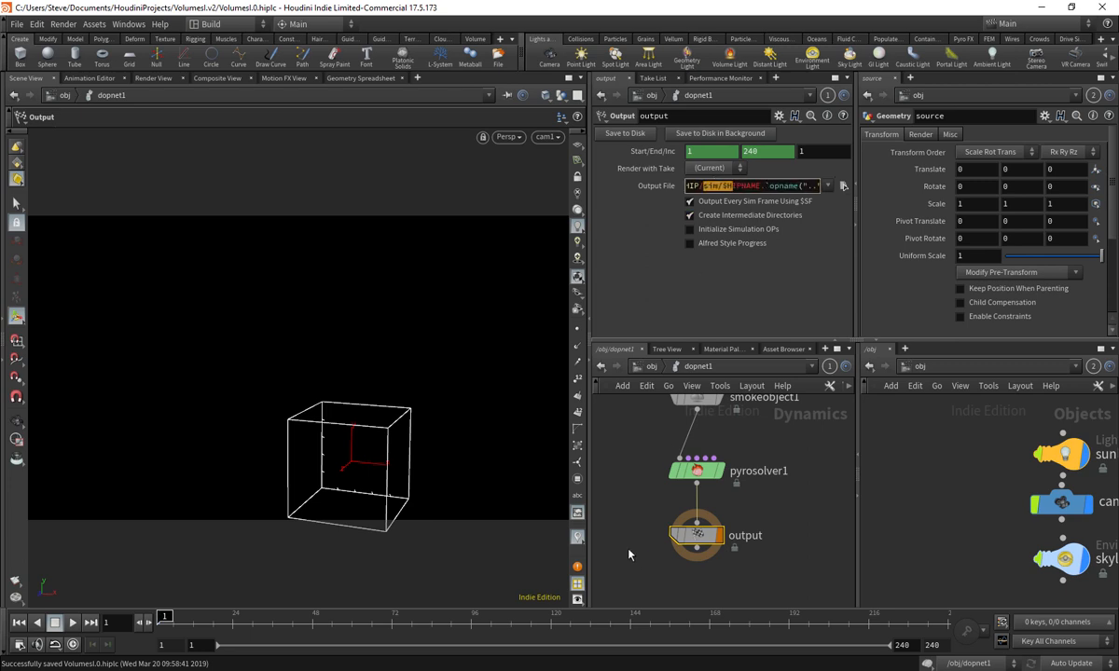
pyautogui.click(629, 554)
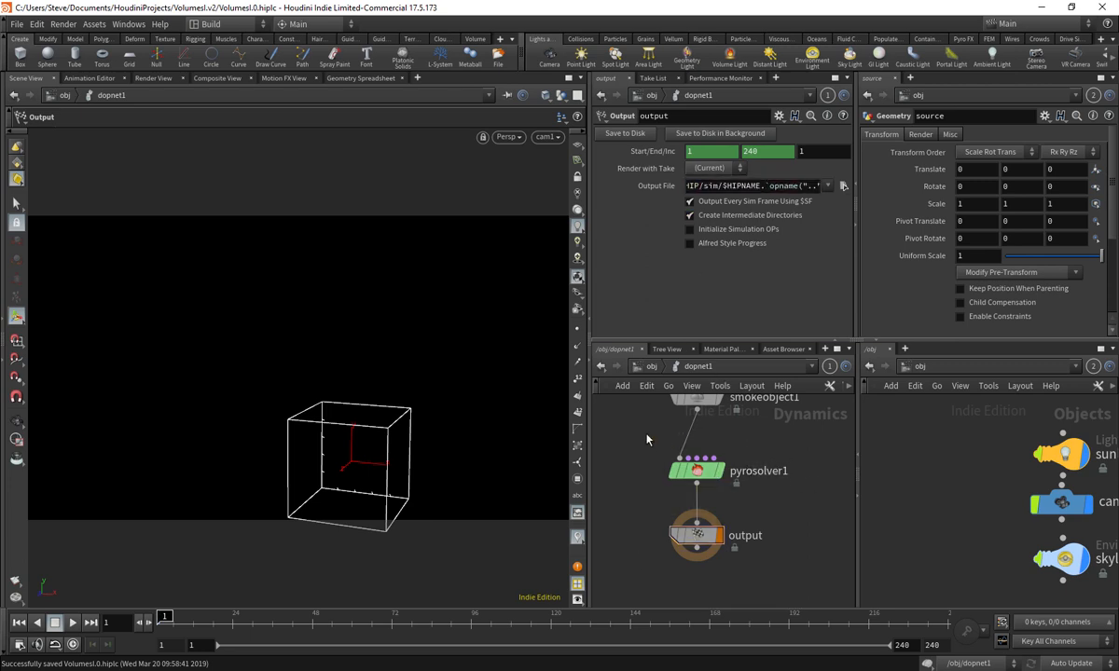
pyautogui.moveTo(638, 451); pyautogui.dragTo(635, 484, button='middle')
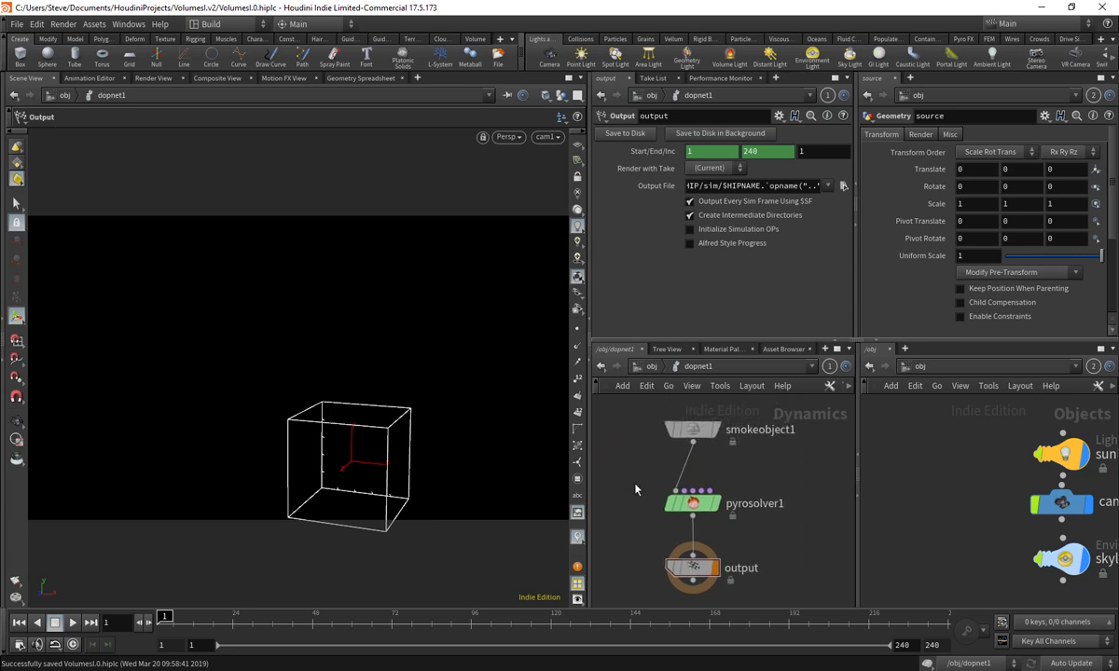
# - Enlarge the smoke object's bounding box in the viewport to about 6.55 x 2.75 x 6.00
pyautogui.click(690, 431)
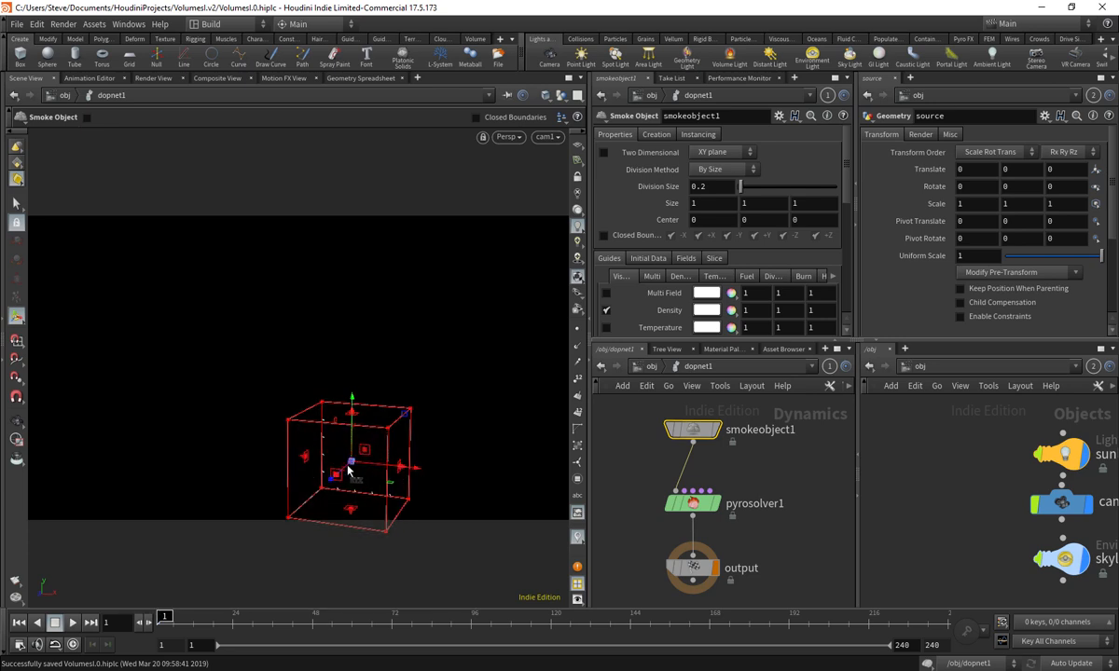
pyautogui.moveTo(307, 454); pyautogui.dragTo(174, 441)
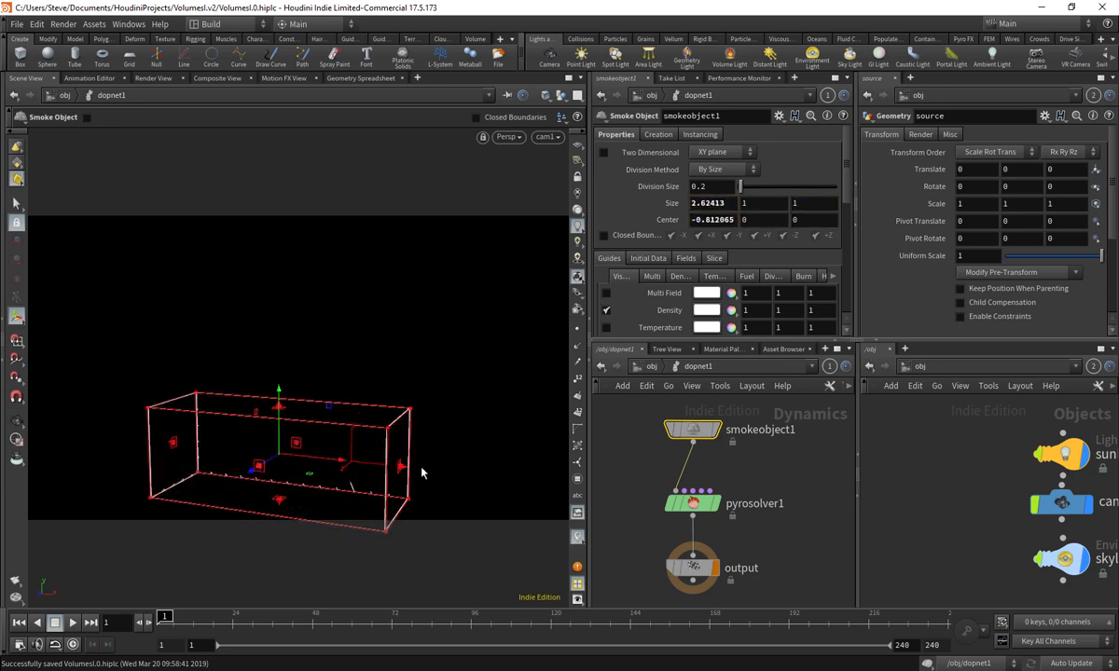
pyautogui.moveTo(402, 466); pyautogui.dragTo(440, 470)
pyautogui.moveTo(313, 447); pyautogui.dragTo(358, 231)
pyautogui.moveTo(487, 342); pyautogui.dragTo(571, 348)
pyautogui.moveTo(261, 336); pyautogui.dragTo(132, 329)
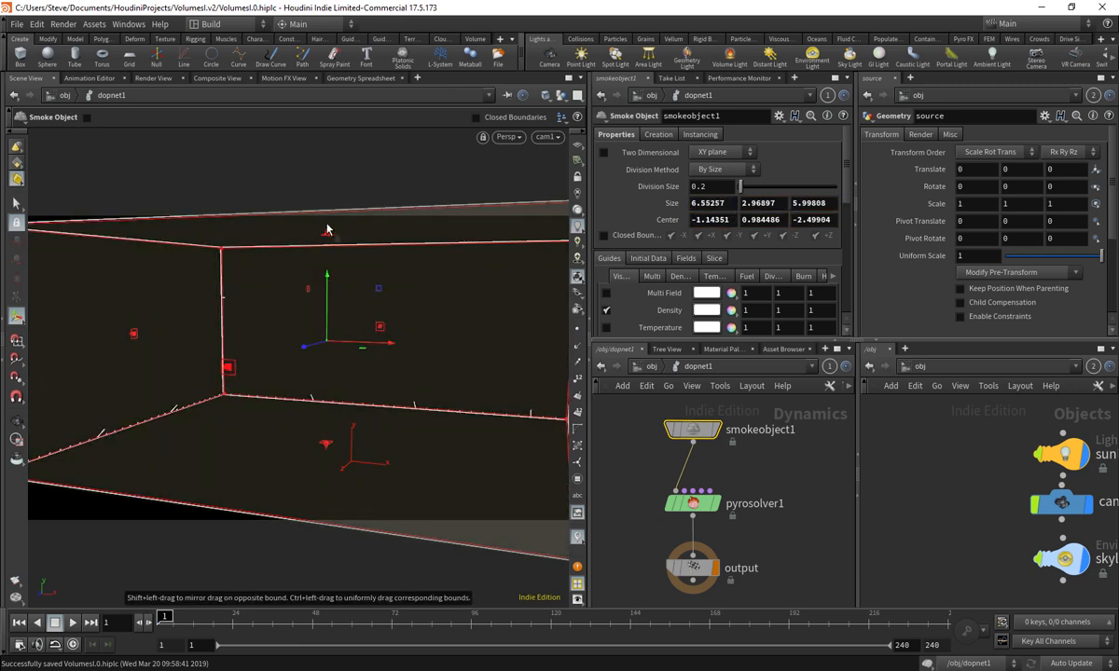
pyautogui.moveTo(328, 232); pyautogui.dragTo(323, 251)
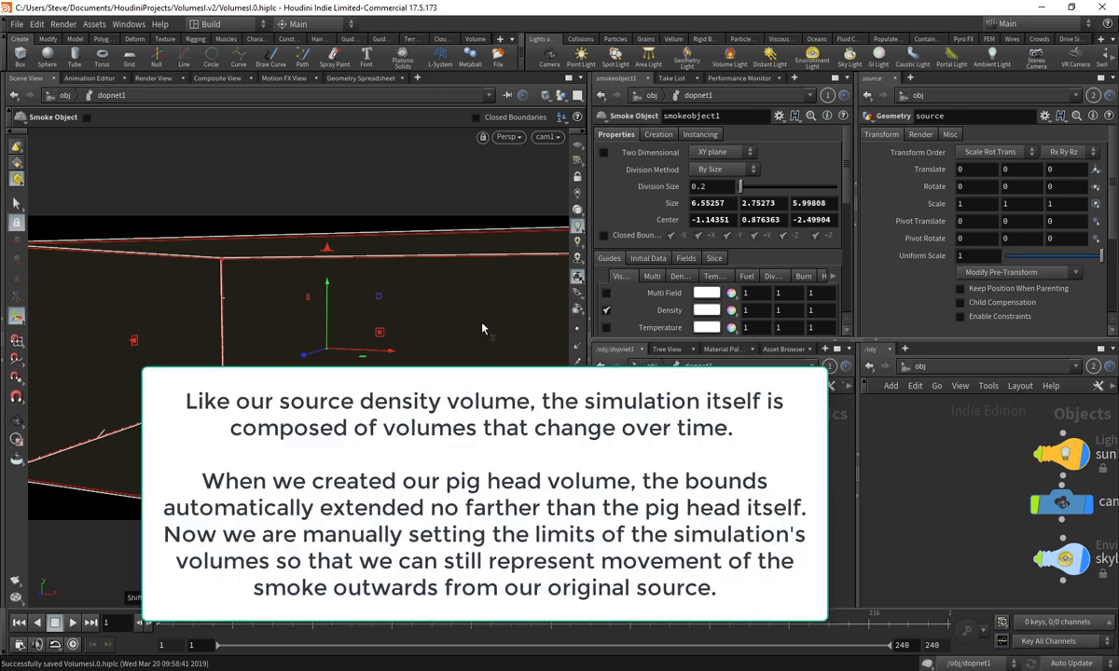
# - Show all objects in the viewport and turn on the display of the source object
pyautogui.click(562, 96)
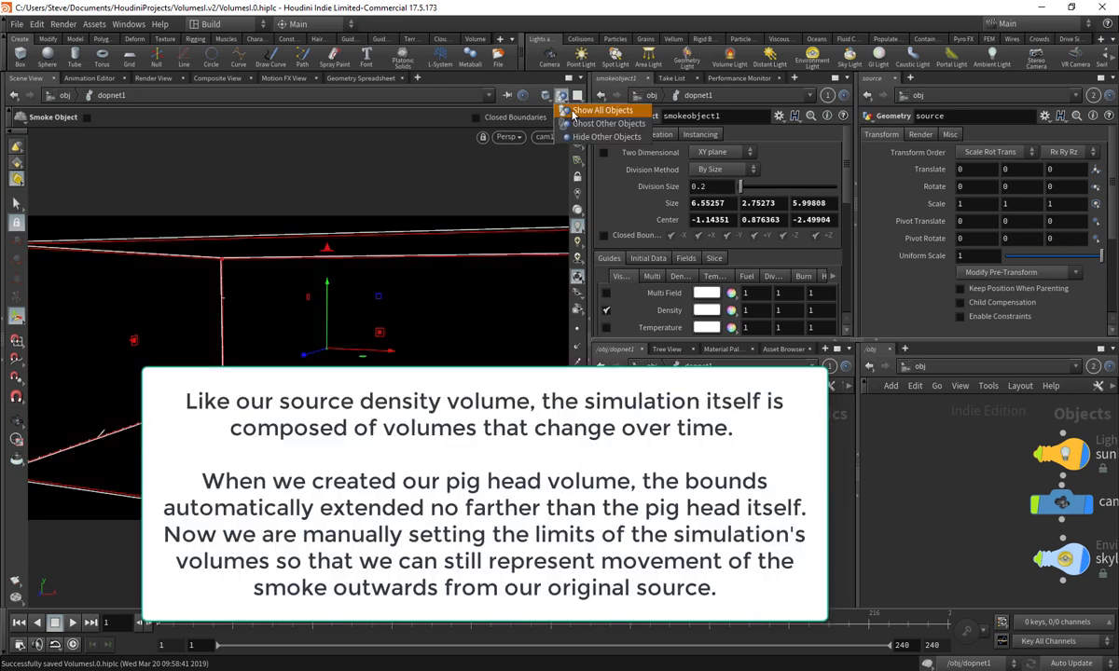
pyautogui.click(564, 111)
pyautogui.scroll(-3, 944, 423)
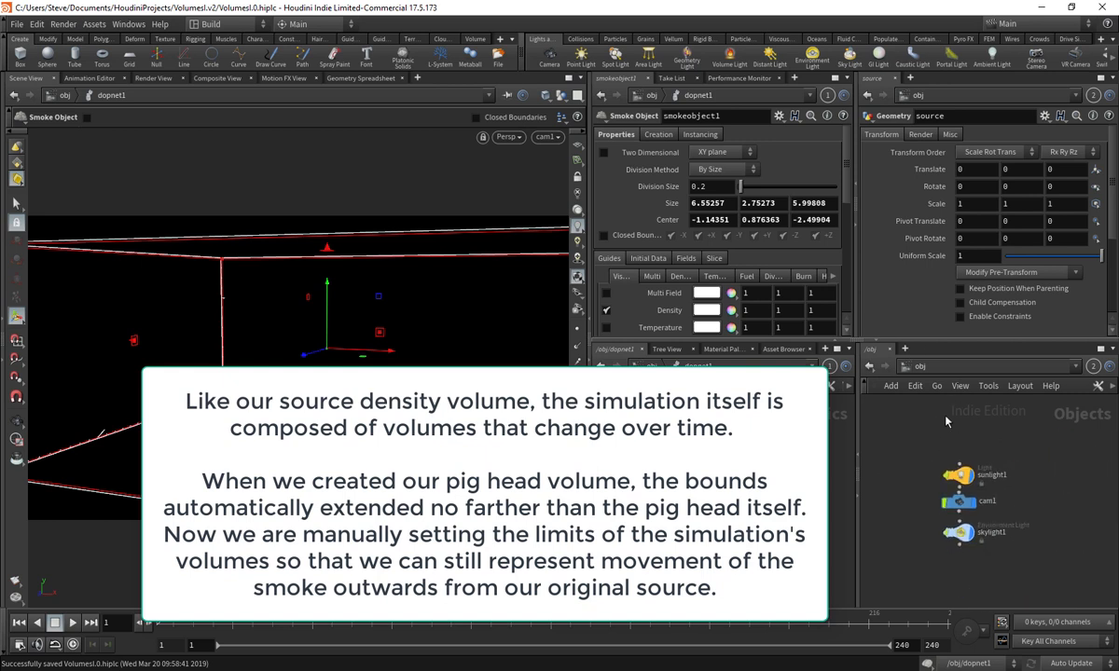
pyautogui.moveTo(940, 427); pyautogui.dragTo(930, 455, button='middle')
pyautogui.scroll(-4, 963, 539)
pyautogui.scroll(6, 1009, 482)
pyautogui.scroll(1, 999, 461)
pyautogui.click(961, 453)
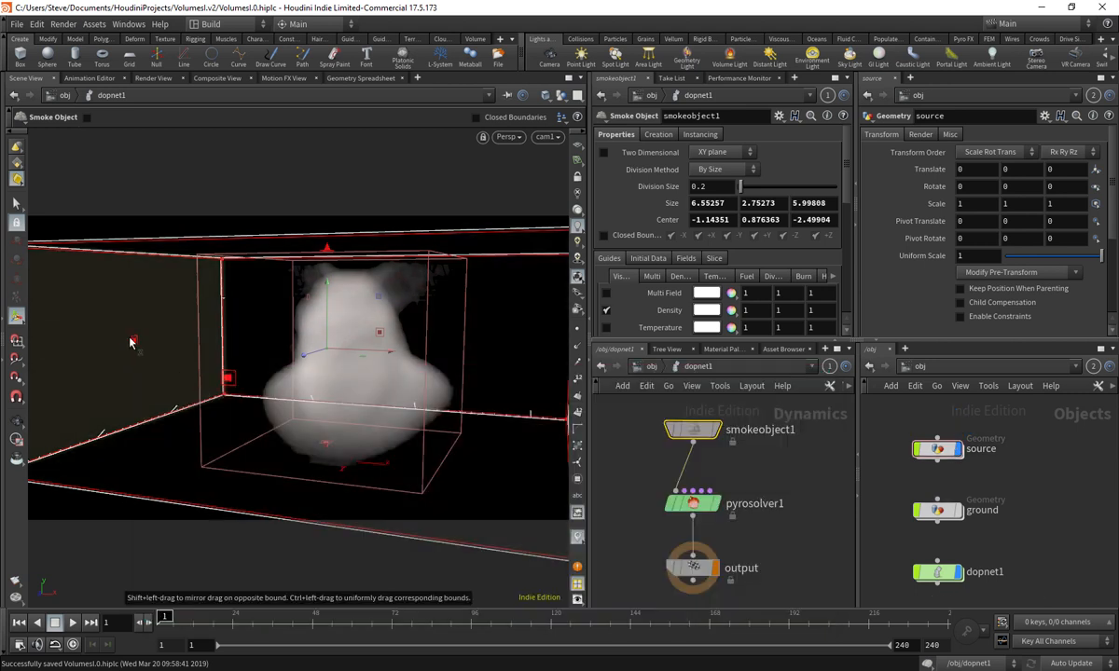
# - Fit the smoke object's box around the pig head at about 4.95 x 2.75 x 4.94 and return the view to cam1
pyautogui.moveTo(132, 341)
pyautogui.mouseDown()
pyautogui.moveTo(164, 348)
pyautogui.moveTo(129, 346)
pyautogui.mouseUp()
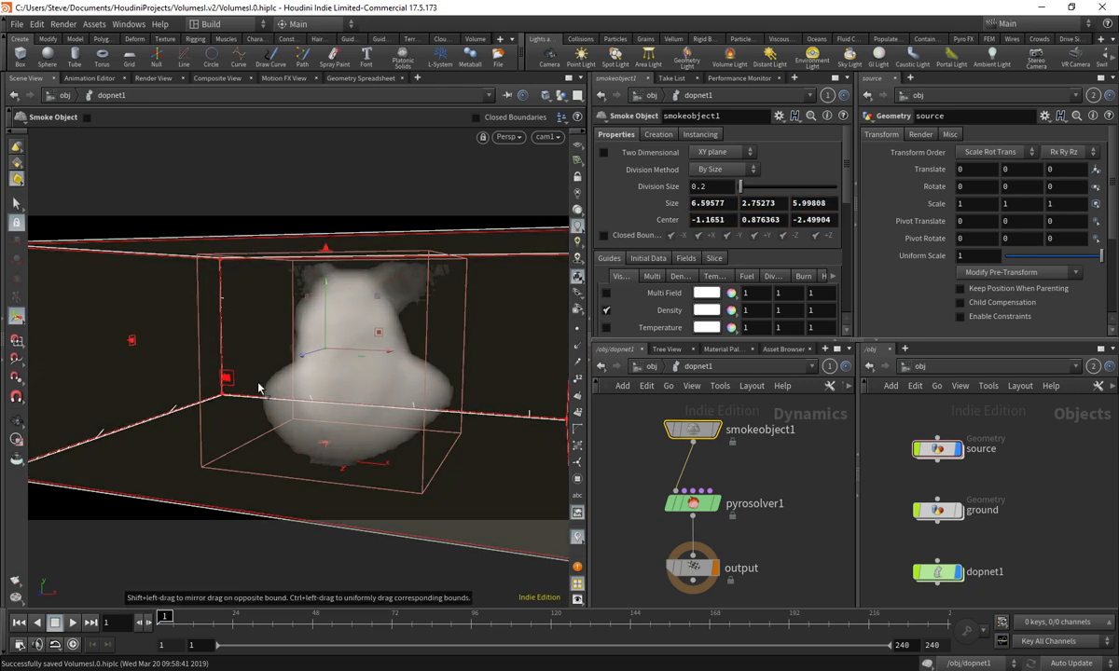
pyautogui.keyDown('alt'); pyautogui.moveTo(408, 375); pyautogui.dragTo(328, 410); pyautogui.keyUp('alt')
pyautogui.scroll(-2, 347, 377)
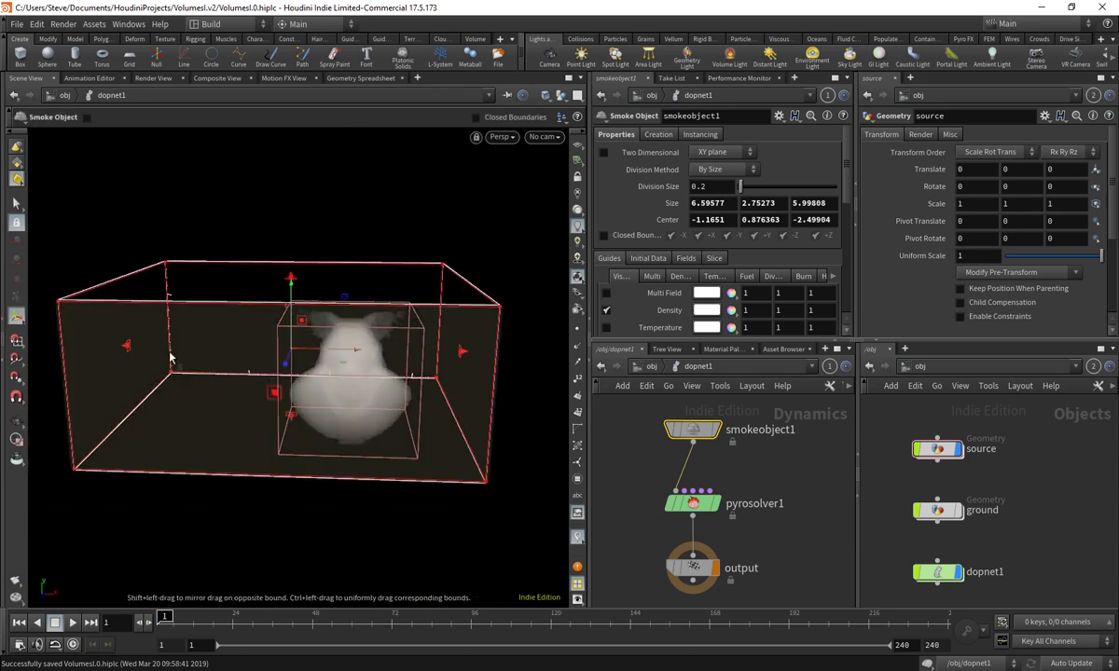
pyautogui.moveTo(129, 346); pyautogui.dragTo(309, 366)
pyautogui.moveTo(462, 354); pyautogui.dragTo(229, 401)
pyautogui.moveTo(146, 384); pyautogui.dragTo(184, 385)
pyautogui.moveTo(448, 383); pyautogui.dragTo(433, 383)
pyautogui.click(543, 137)
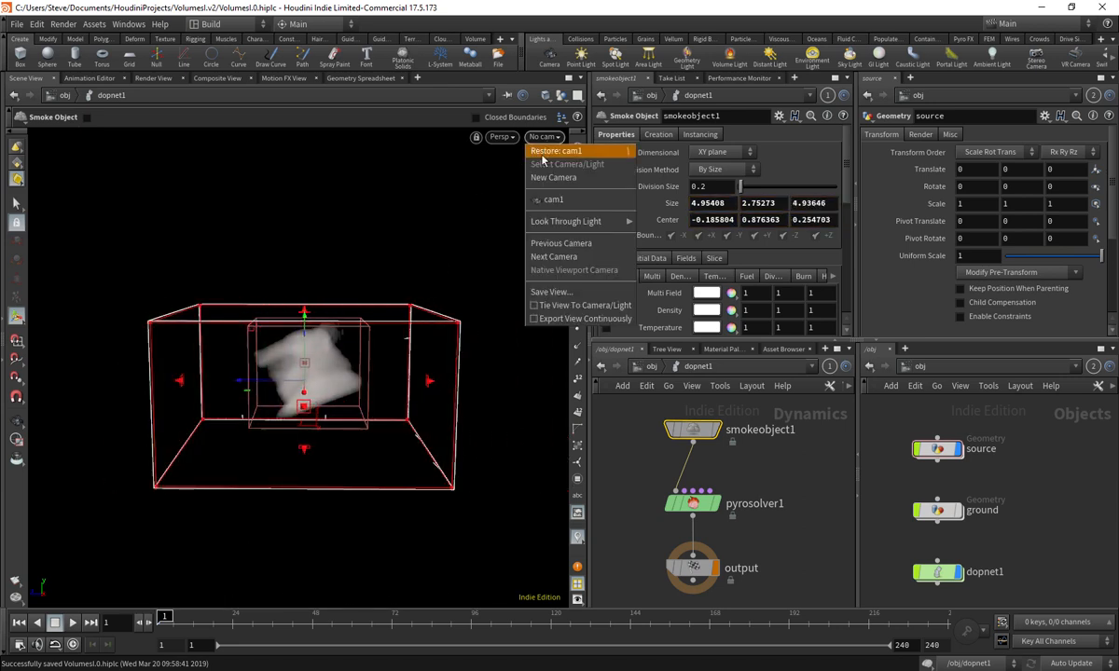
pyautogui.click(510, 194)
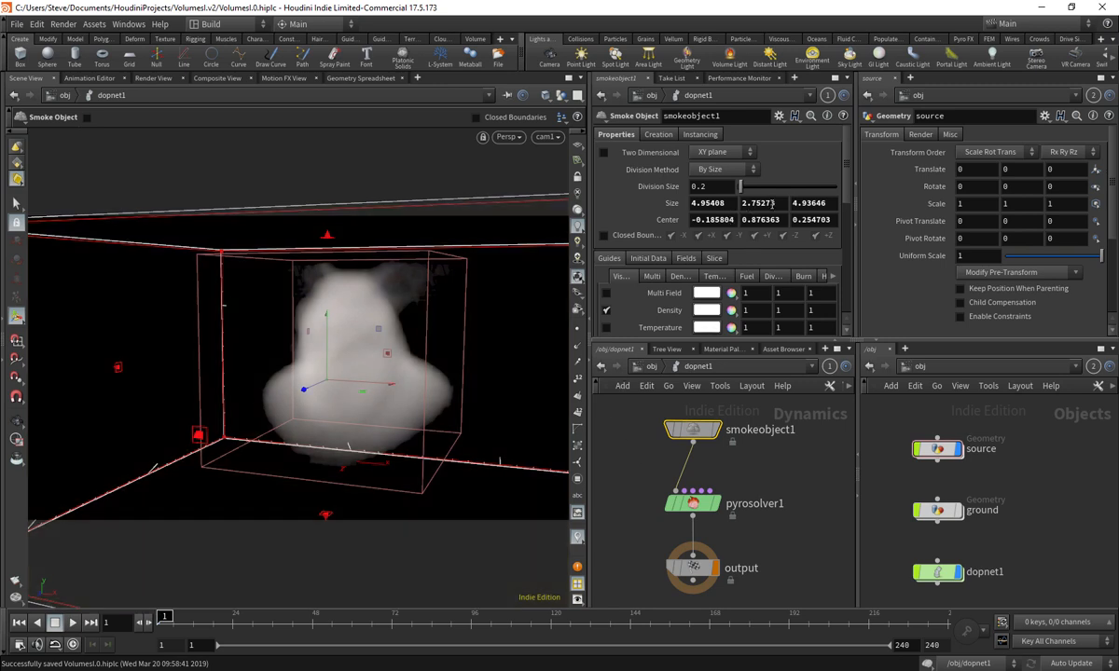
# - Set the smoke object's Y size to 2.5
pyautogui.click(779, 203)
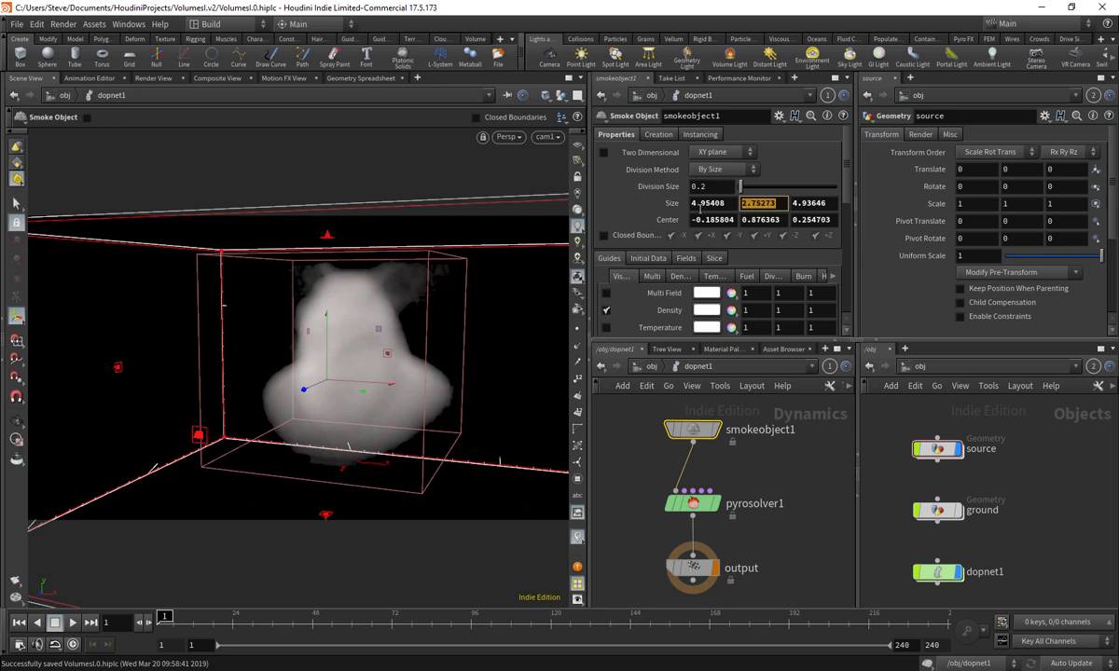
pyautogui.write('2.5')
pyautogui.press('Return')
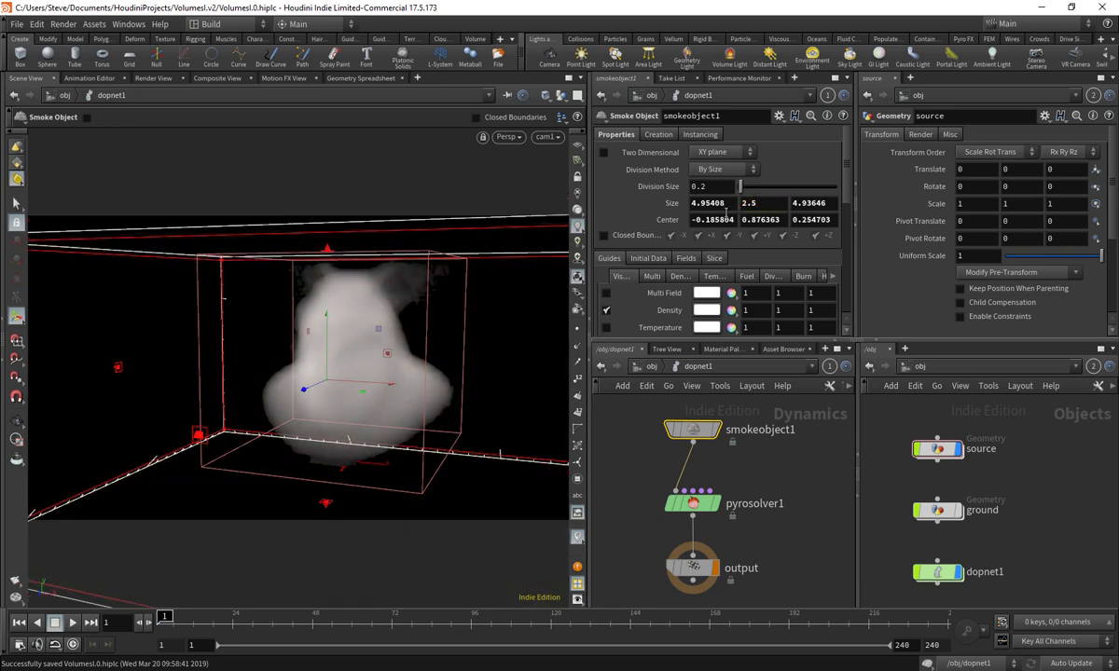
# - Copy the smoke object's Y size parameter and paste it as a relative reference into its Y center
pyautogui.rightClick(769, 203)
pyautogui.click(789, 292)
pyautogui.rightClick(760, 203)
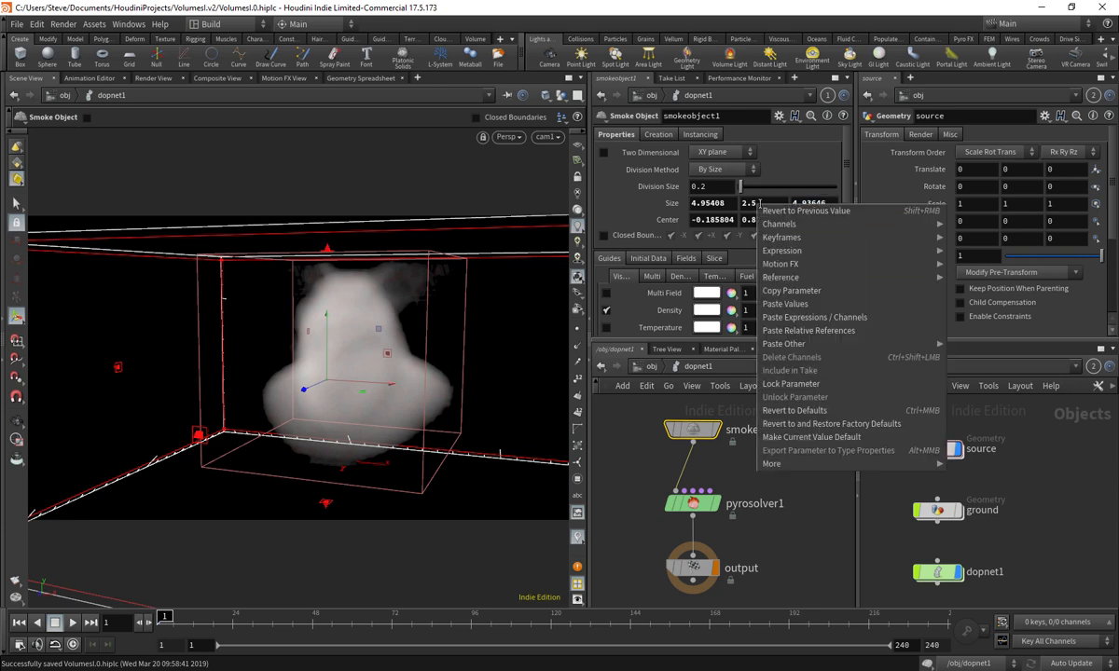
pyautogui.click(802, 291)
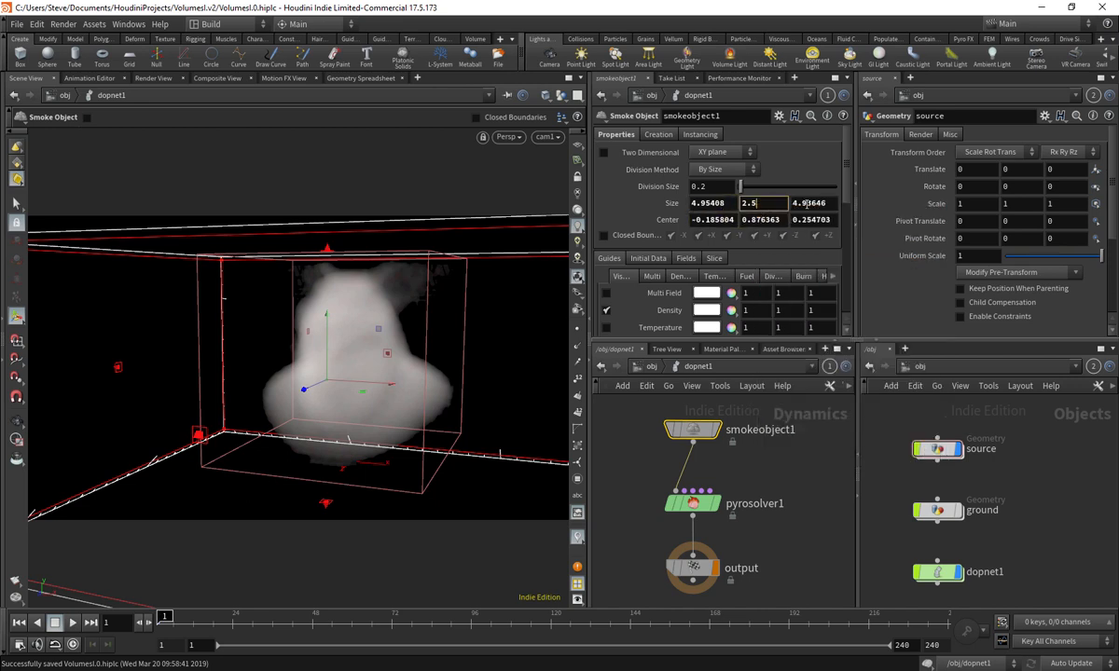
pyautogui.rightClick(761, 219)
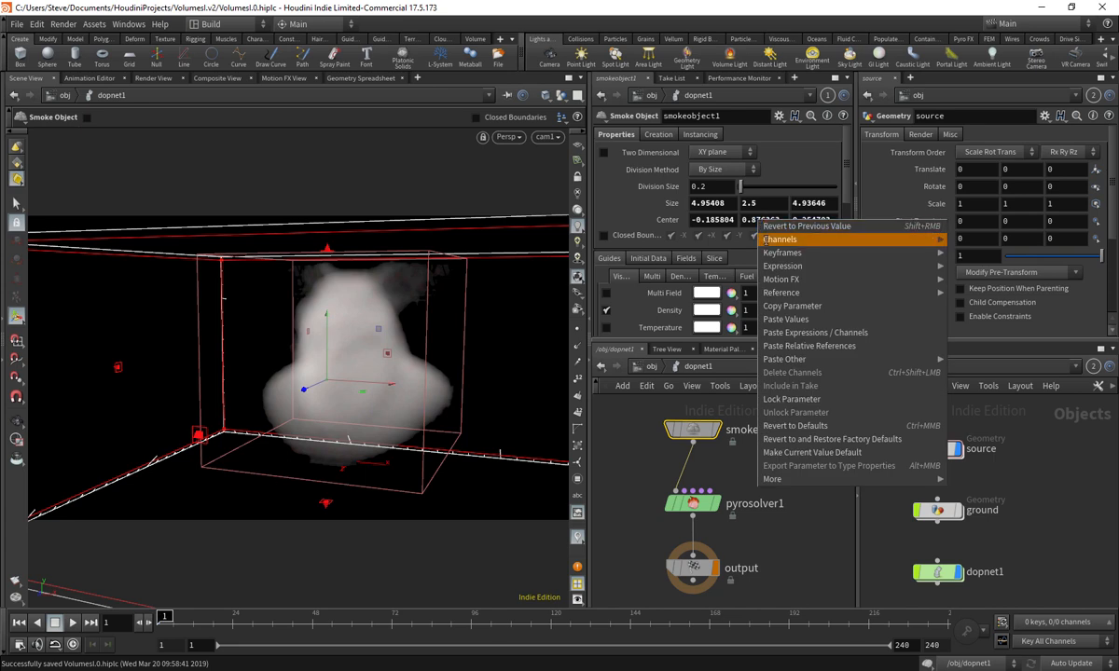
pyautogui.click(851, 347)
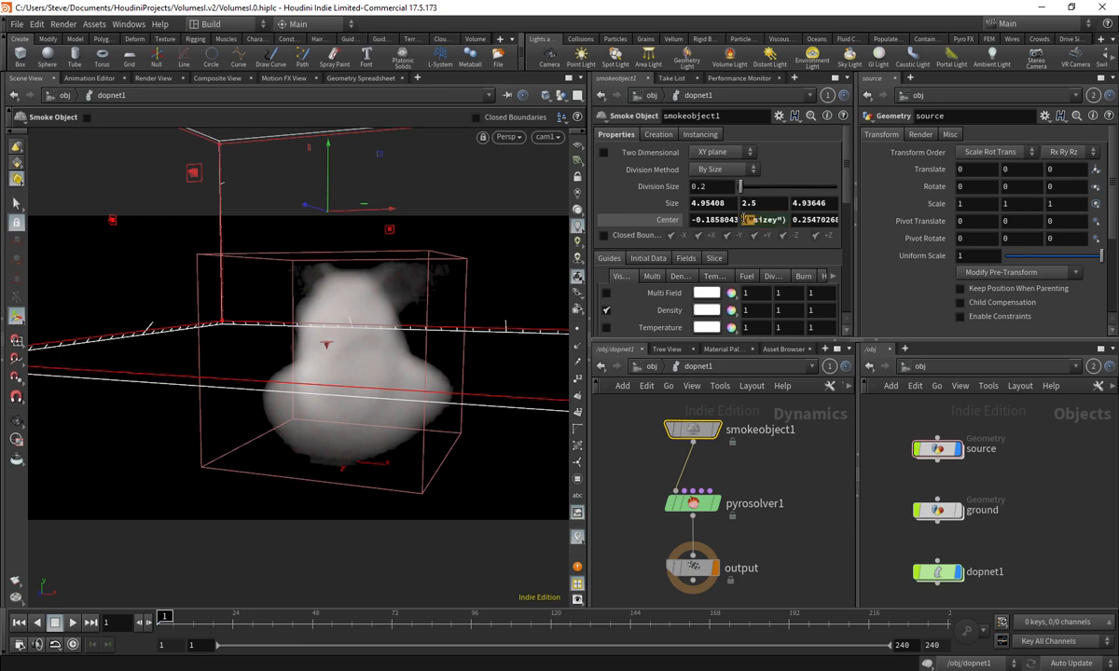
pyautogui.click(747, 221)
pyautogui.click(680, 226)
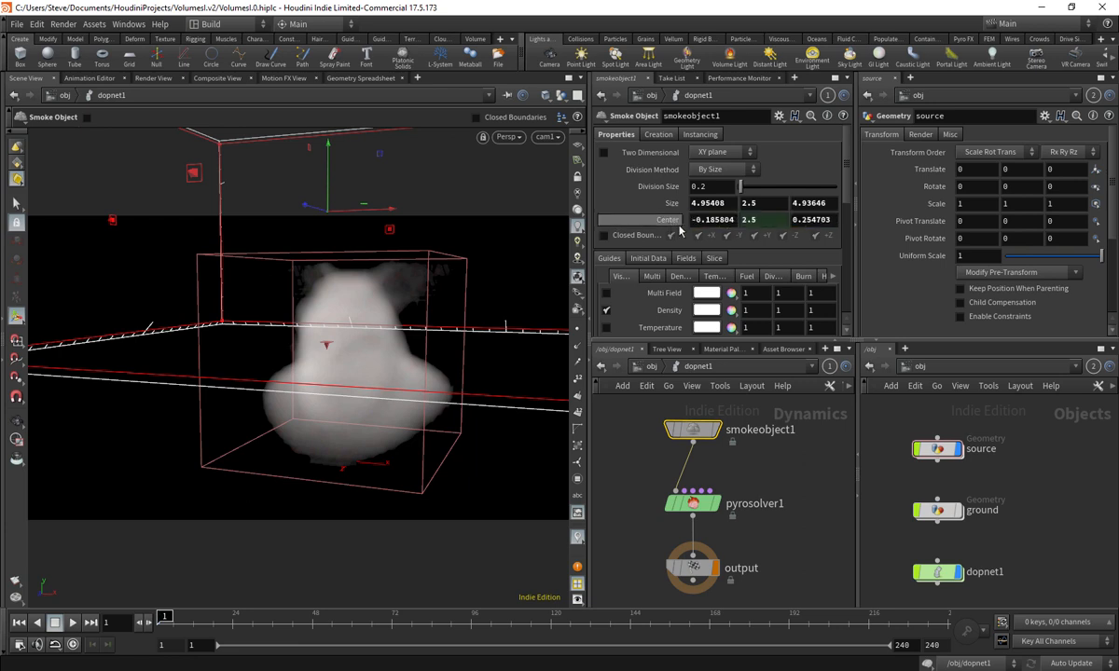
# - Change the smoke object's Y center expression to 0.5*ch("sizey") and check how the box sits around the pig head
pyautogui.click(770, 201)
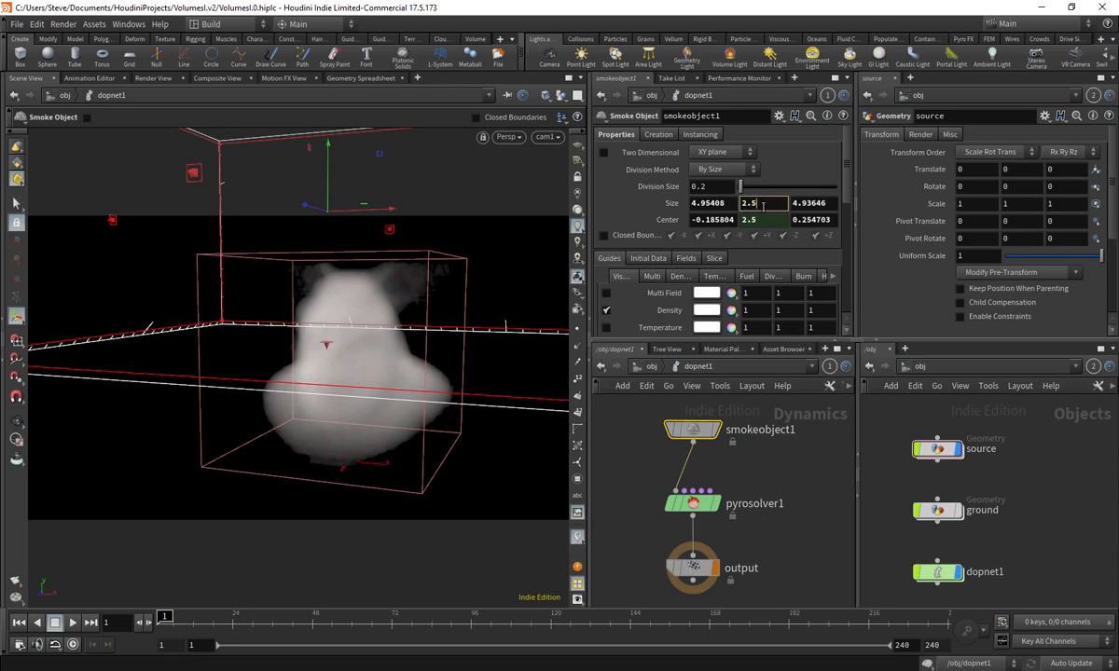
pyautogui.click(748, 221)
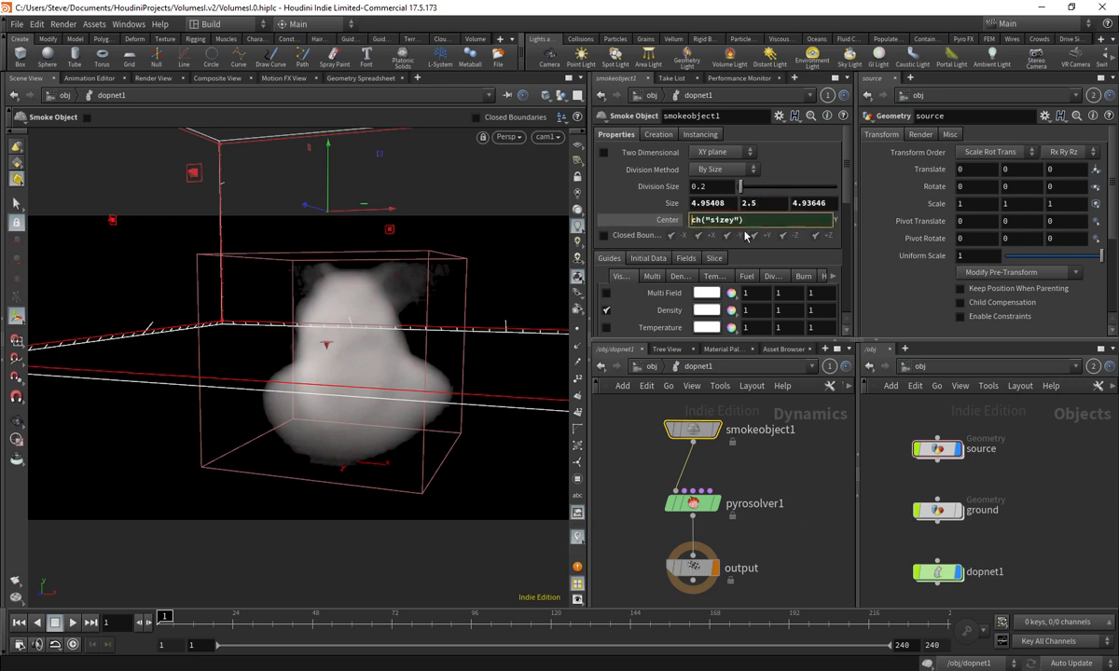
pyautogui.write('0.5*')
pyautogui.press('Return')
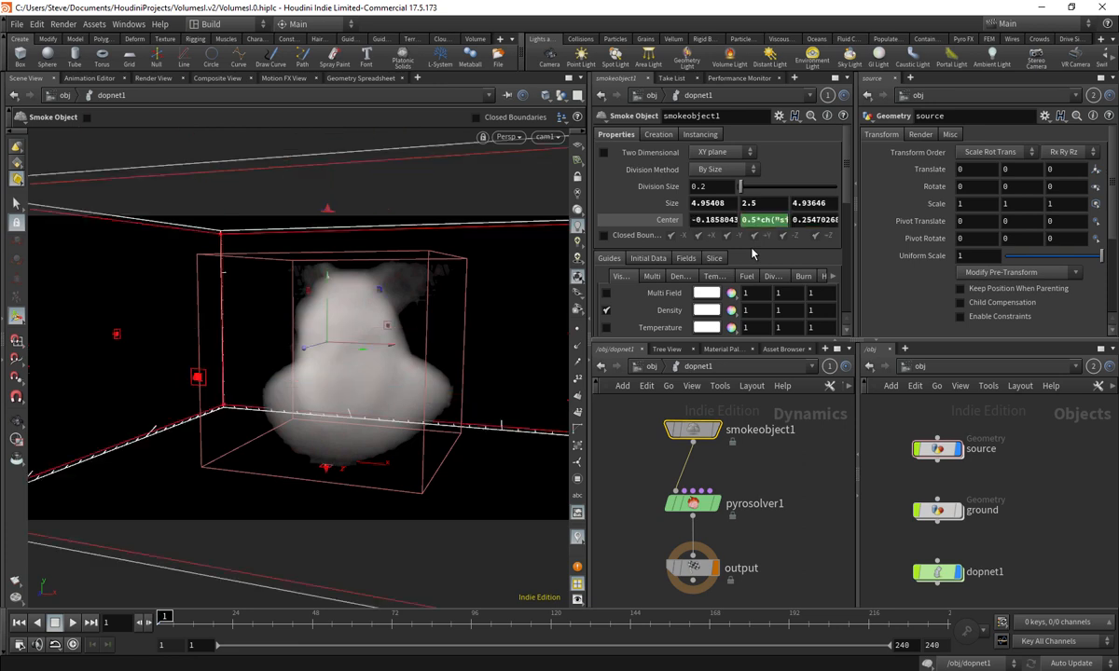
pyautogui.click(666, 223)
pyautogui.keyDown('alt'); pyautogui.moveTo(448, 337); pyautogui.dragTo(367, 382, button='right'); pyautogui.keyUp('alt')
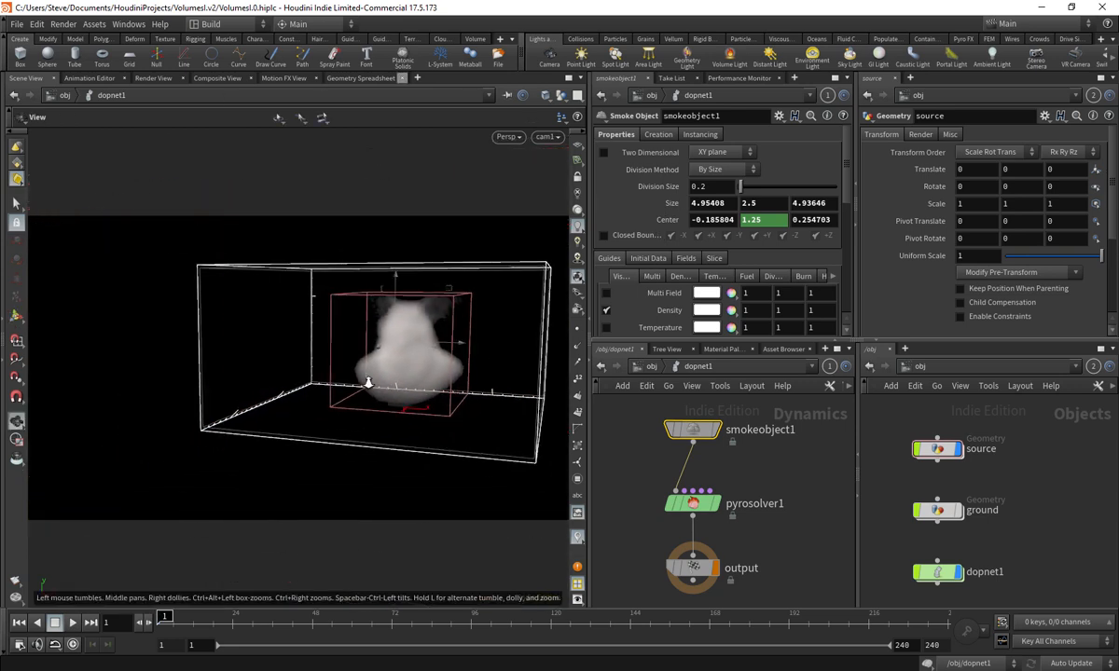
pyautogui.keyDown('alt'); pyautogui.moveTo(367, 382); pyautogui.dragTo(447, 373); pyautogui.keyUp('alt')
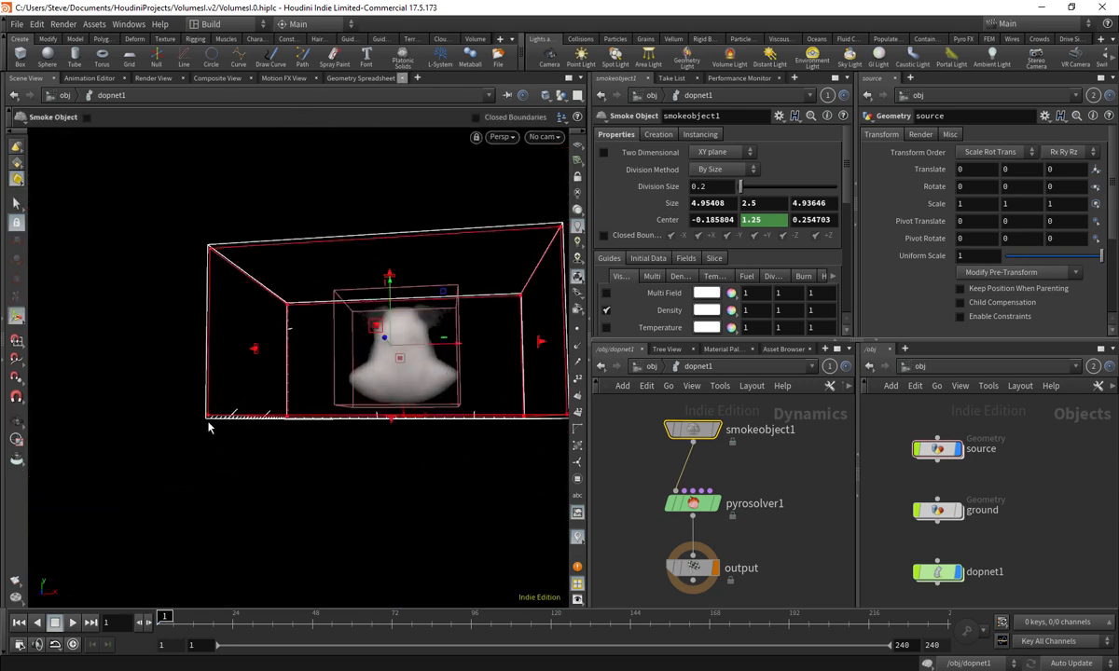
pyautogui.keyDown('alt'); pyautogui.moveTo(210, 425); pyautogui.dragTo(254, 425); pyautogui.keyUp('alt')
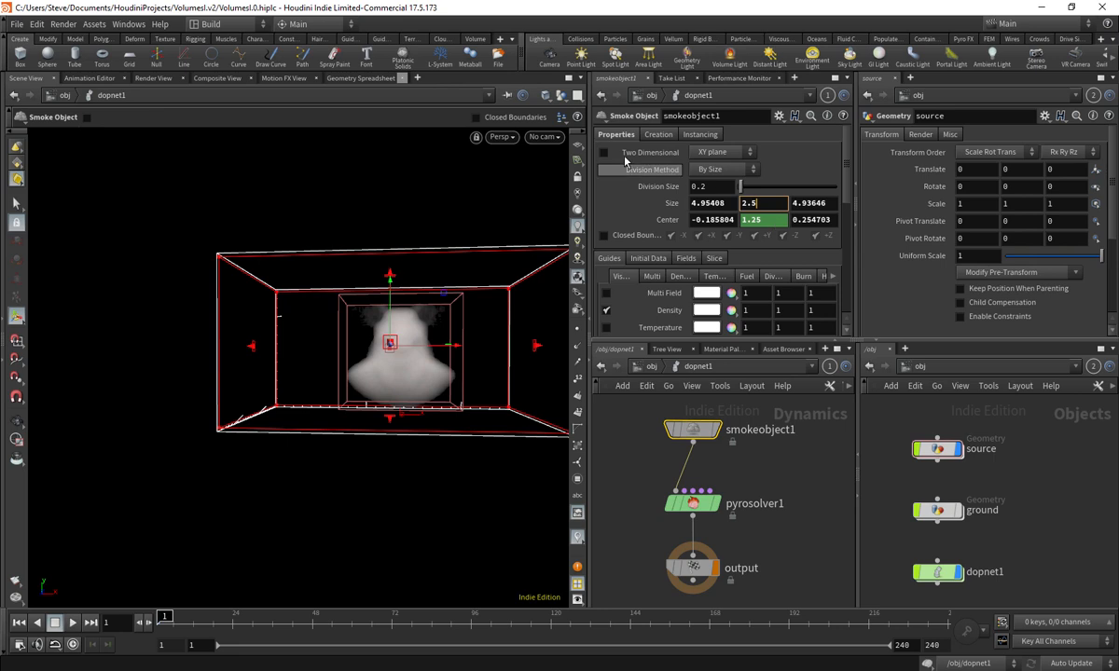
# - Test the smoke object's linked Y center by raising its Y size to about 4.7, and undo the size changes
pyautogui.click(554, 142)
pyautogui.click(623, 202)
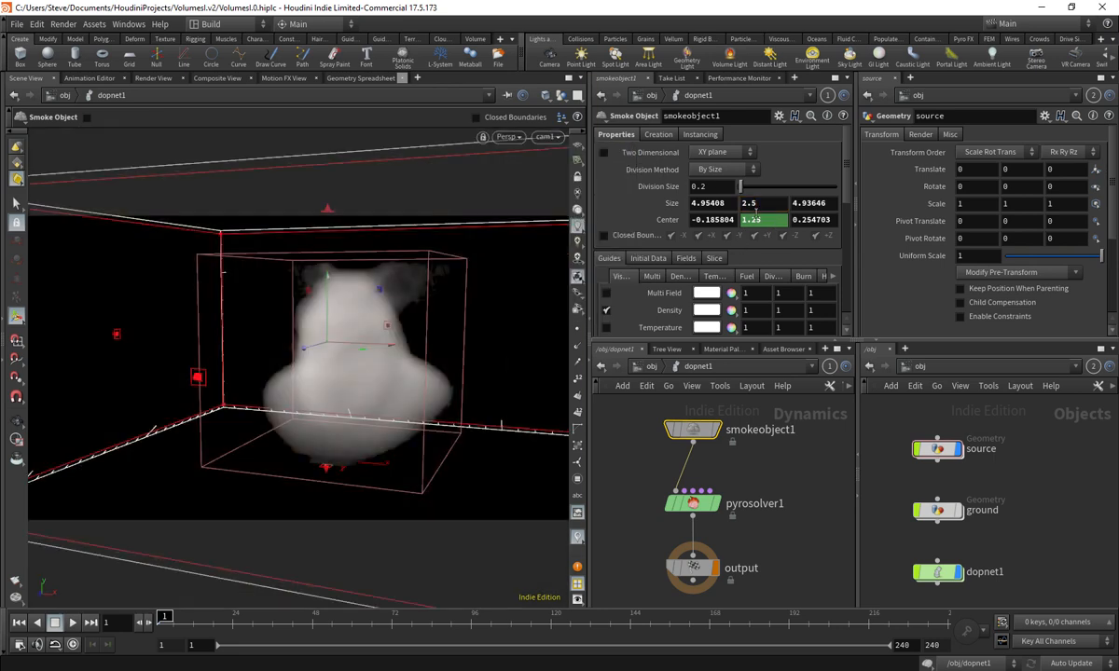
pyautogui.moveTo(757, 202); pyautogui.dragTo(772, 203, button='middle')
pyautogui.keyDown('alt'); pyautogui.moveTo(485, 313); pyautogui.dragTo(317, 410, button='right'); pyautogui.keyUp('alt')
pyautogui.moveTo(786, 201); pyautogui.dragTo(799, 201, button='middle')
pyautogui.hotkey('ctrl', 'z')
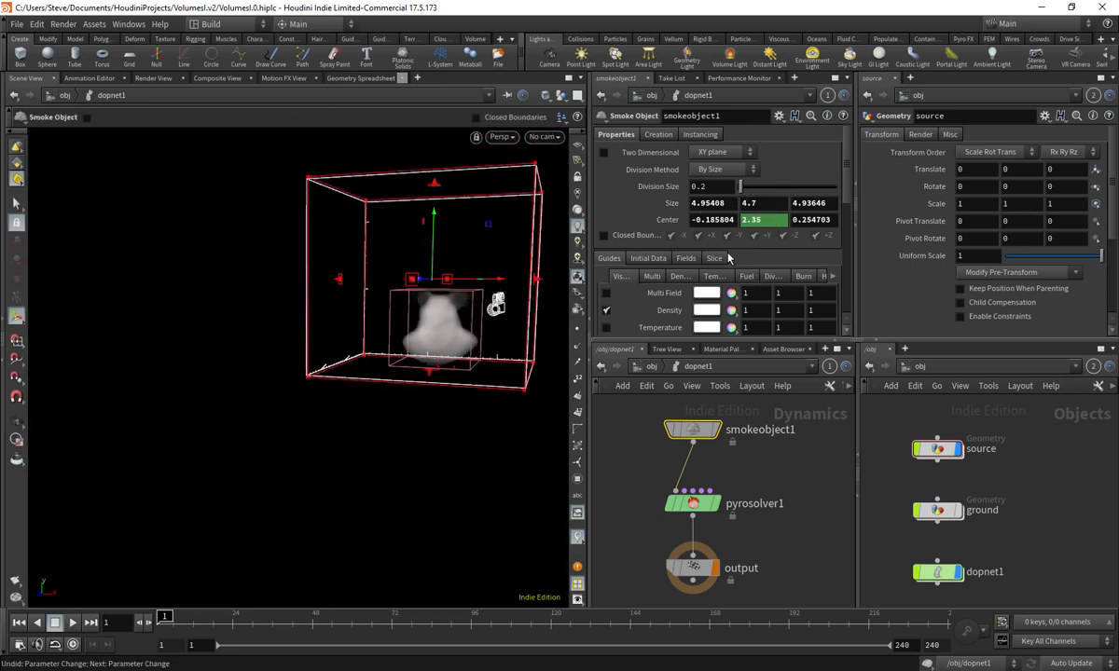
pyautogui.hotkey('ctrl', 'z')
# - Enable closed boundaries on the smoke object and keep only the -Y side closed
pyautogui.click(603, 236)
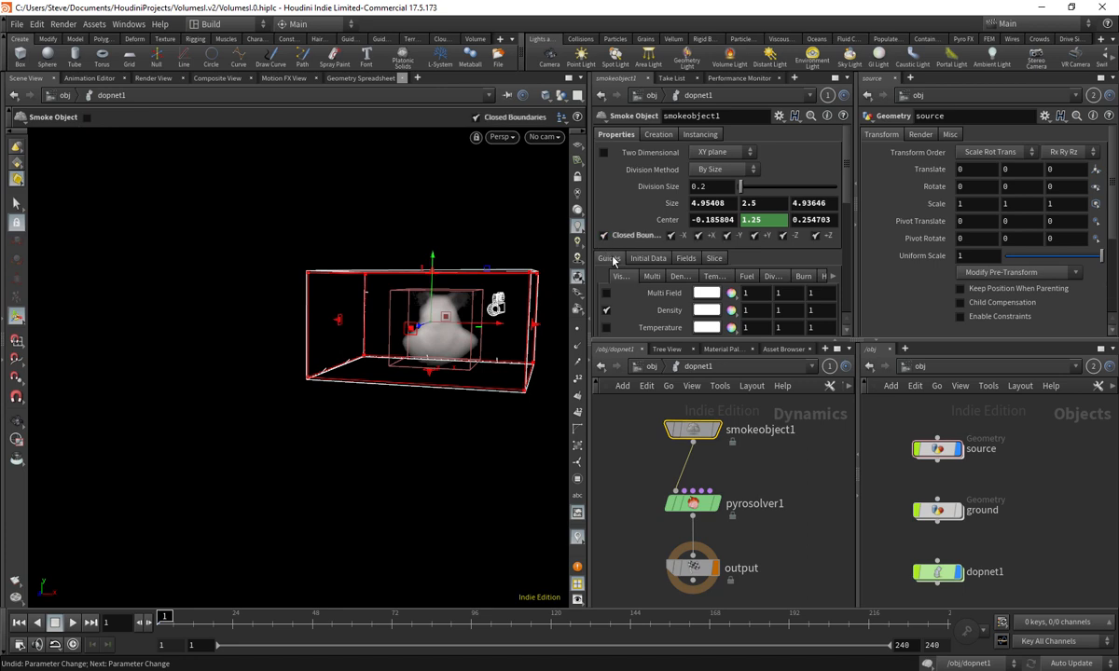
pyautogui.click(683, 238)
pyautogui.click(706, 234)
pyautogui.click(758, 235)
pyautogui.click(785, 236)
pyautogui.click(817, 236)
# - Look through cam1 and temporarily display the ground object to compare the smoke container with the backdrop
pyautogui.click(545, 137)
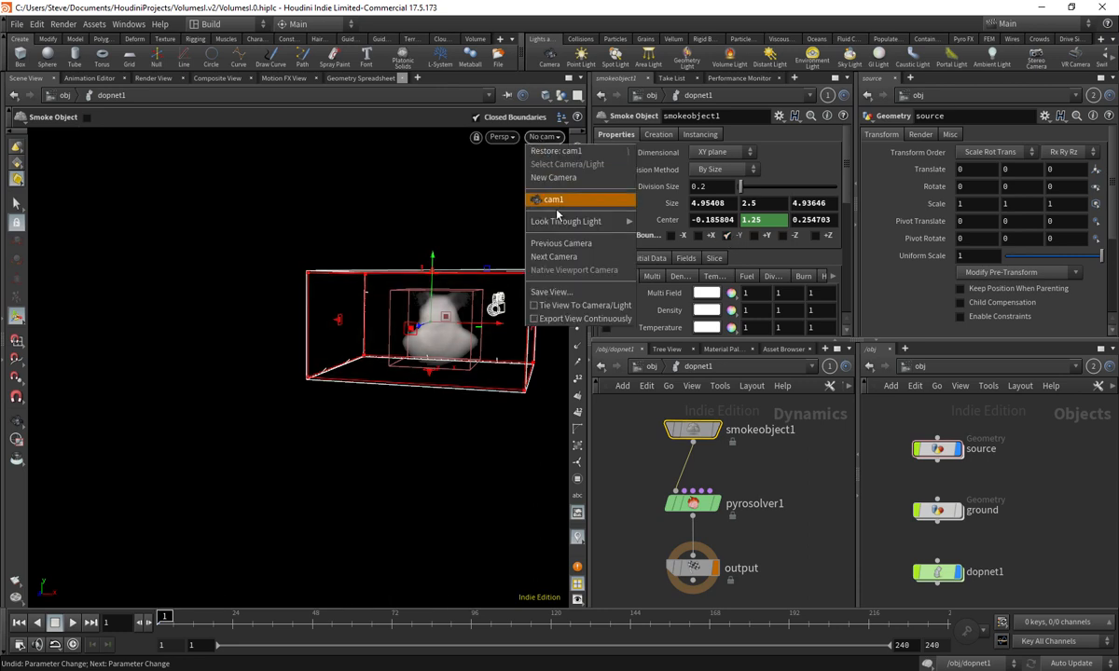
pyautogui.click(550, 228)
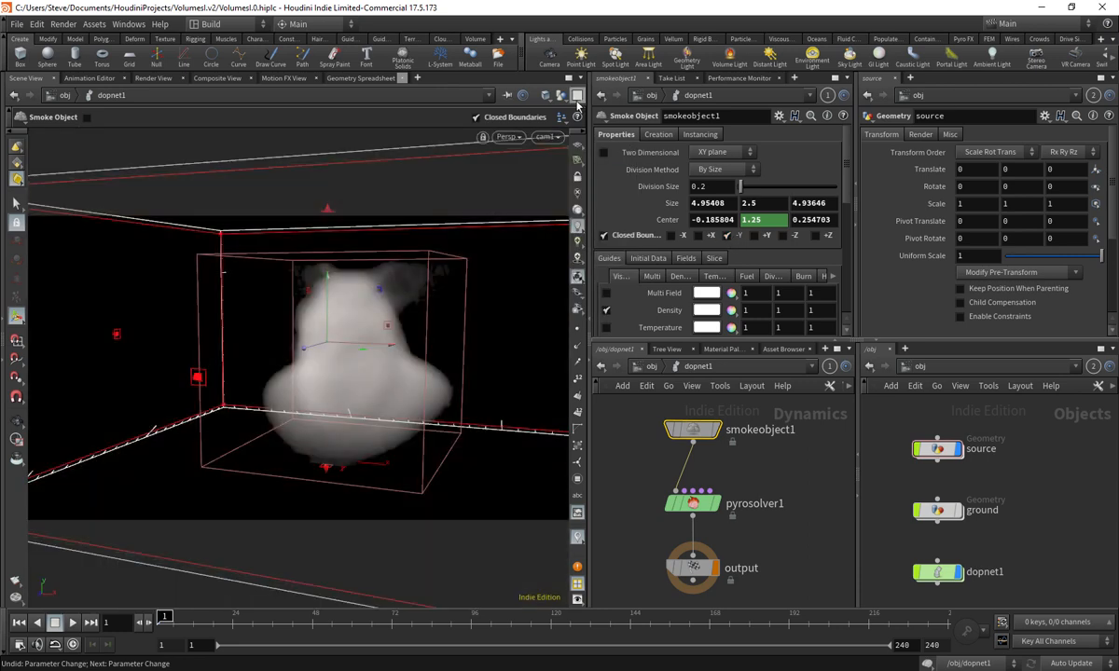
pyautogui.click(958, 511)
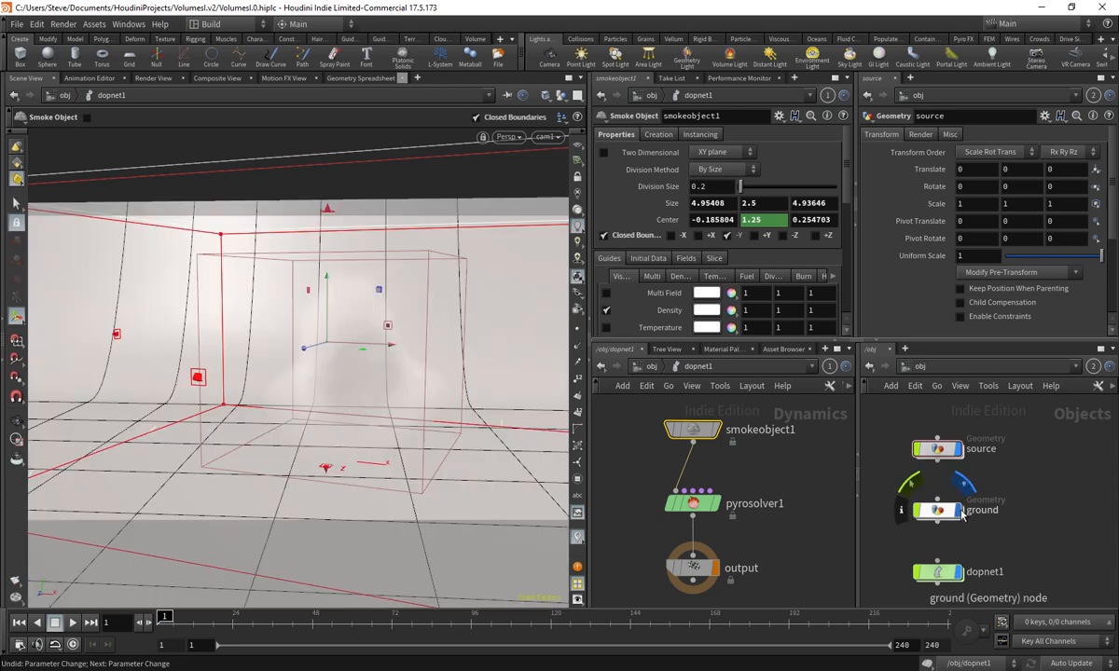
pyautogui.click(963, 518)
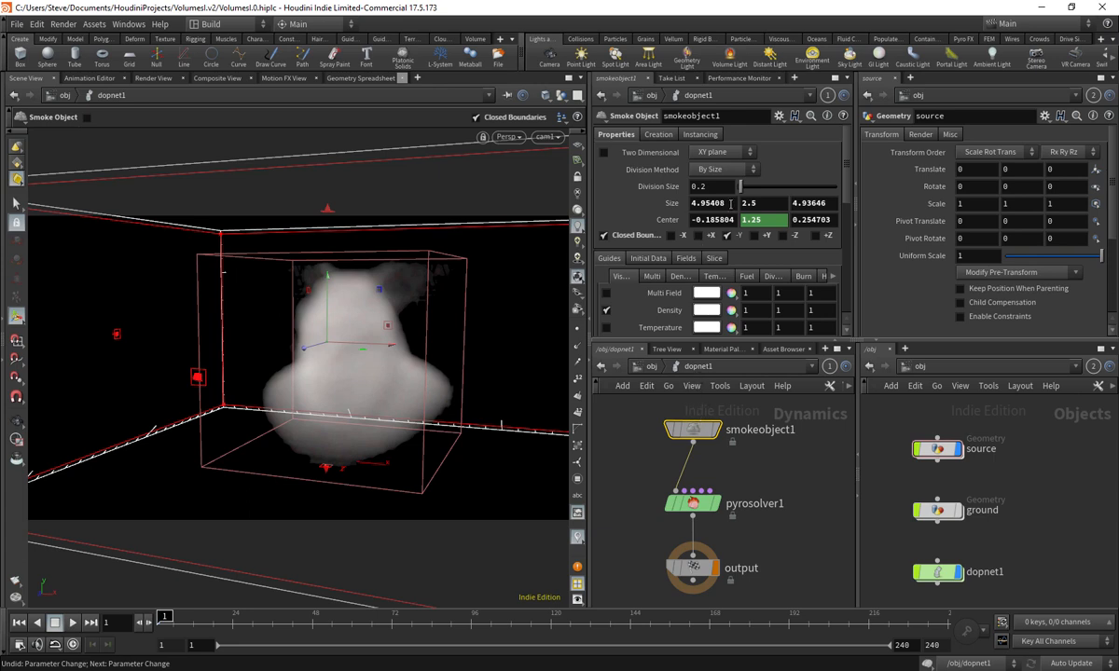
# - Set the smoke object's X and Z sizes to 4, check the box from the side and return the view to cam1
pyautogui.doubleClick(730, 203)
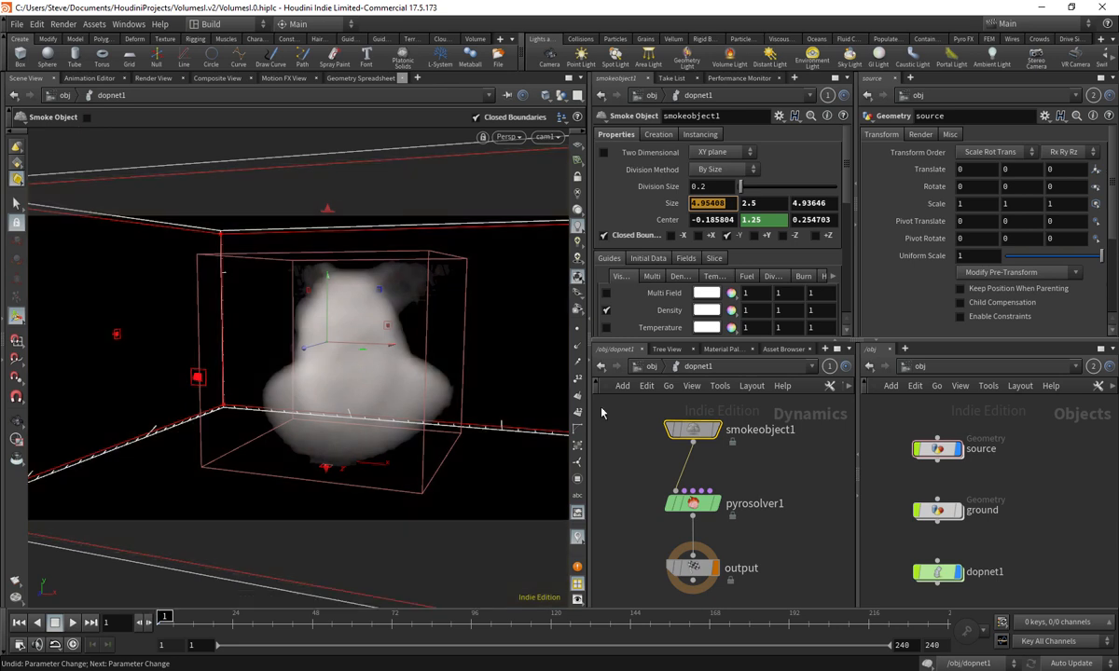
pyautogui.hotkey('ctrl', 'z')
pyautogui.hotkey('ctrl', 'z')
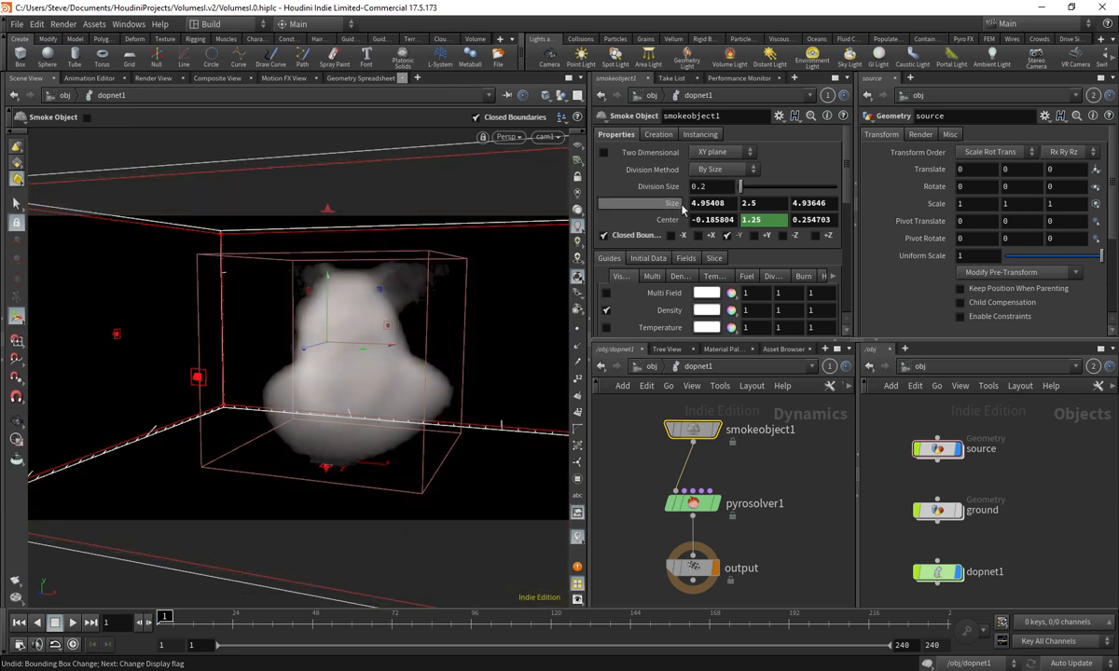
pyautogui.moveTo(728, 205); pyautogui.dragTo(635, 214)
pyautogui.write('4')
pyautogui.press('Return')
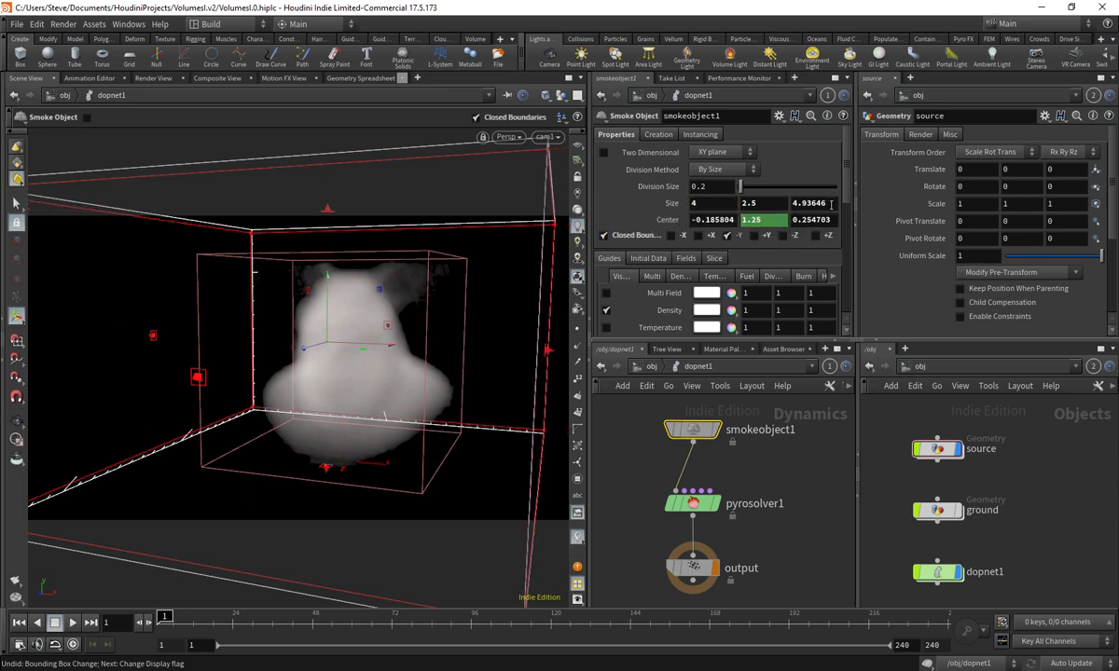
pyautogui.keyDown('alt'); pyautogui.moveTo(447, 346); pyautogui.dragTo(385, 305, button='right'); pyautogui.keyUp('alt')
pyautogui.keyDown('alt'); pyautogui.moveTo(385, 305); pyautogui.dragTo(451, 332, button='middle'); pyautogui.keyUp('alt')
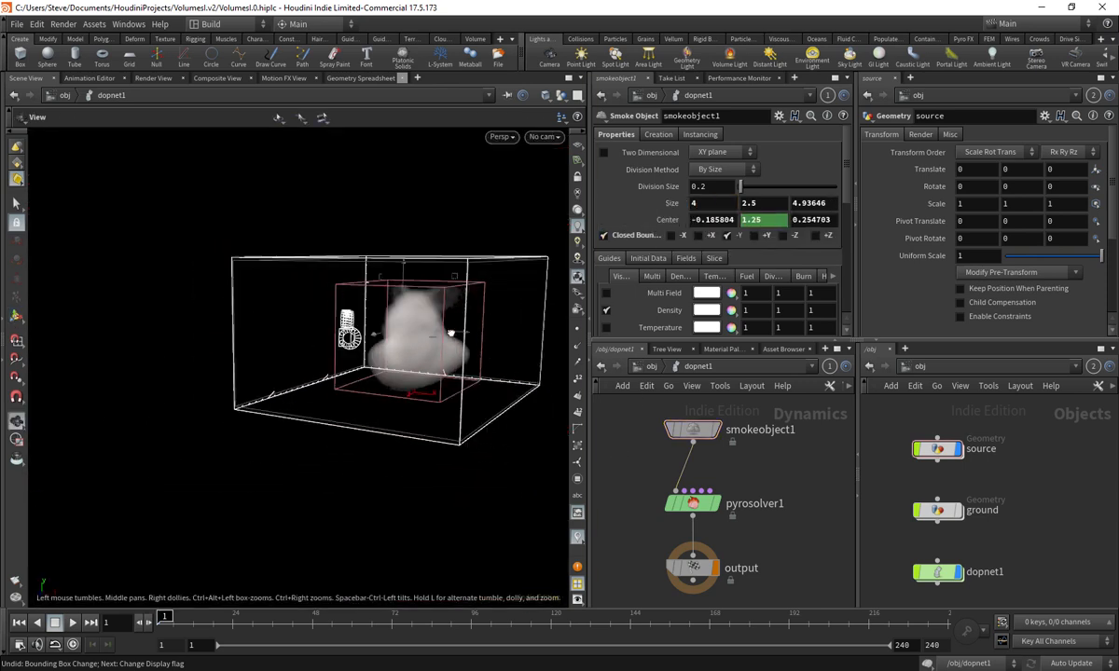
pyautogui.moveTo(451, 332); pyautogui.dragTo(387, 327)
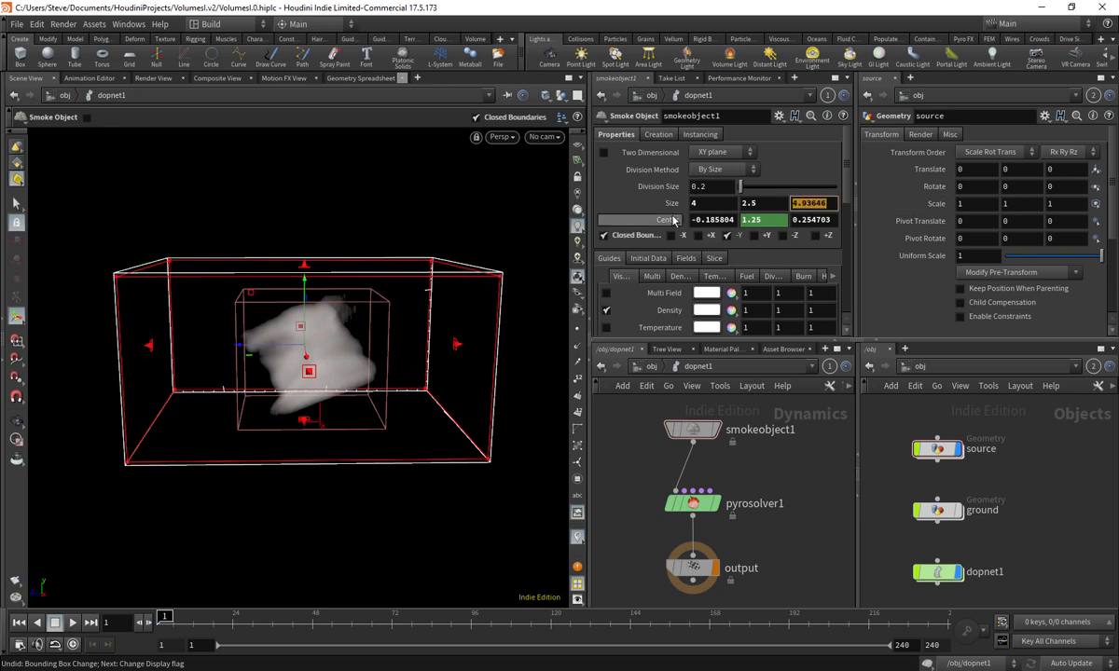
pyautogui.hotkey('ctrl', 'z')
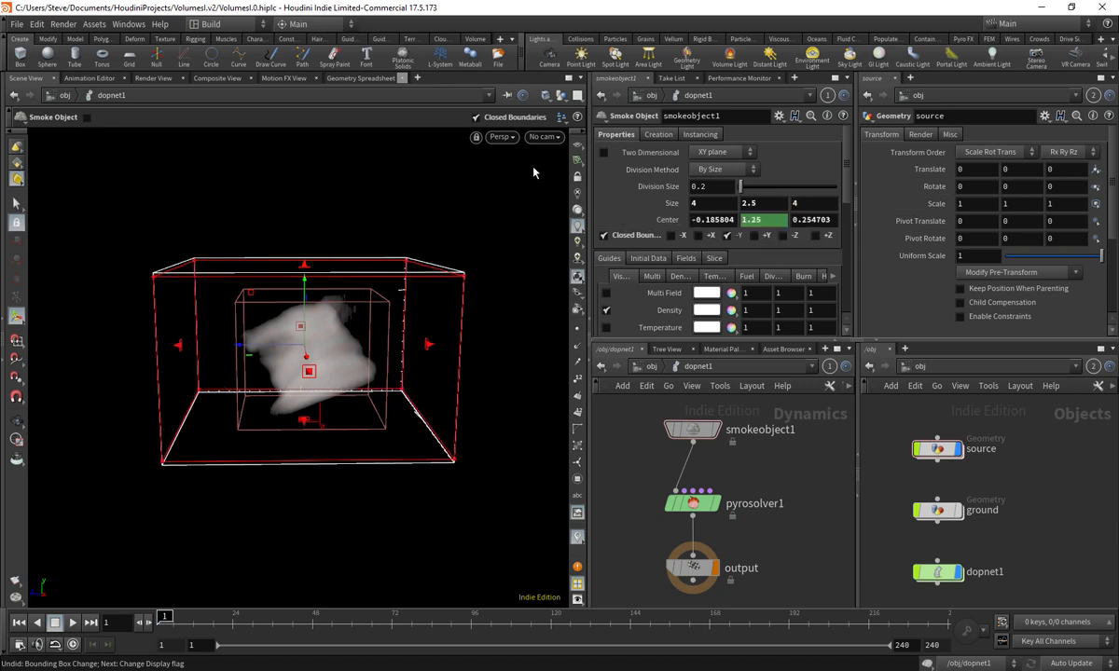
pyautogui.click(541, 138)
pyautogui.click(544, 191)
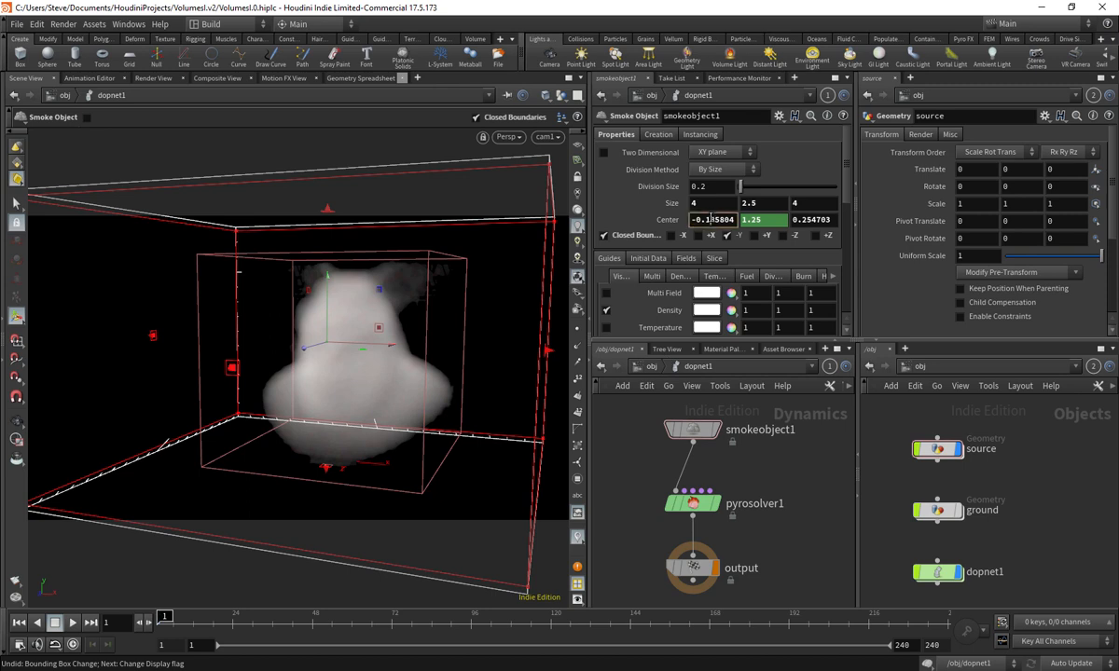
# - Set the smoke object's X and Z center to 0 and save the scene
pyautogui.moveTo(692, 220); pyautogui.dragTo(715, 220)
pyautogui.write('00')
pyautogui.press('Tab')
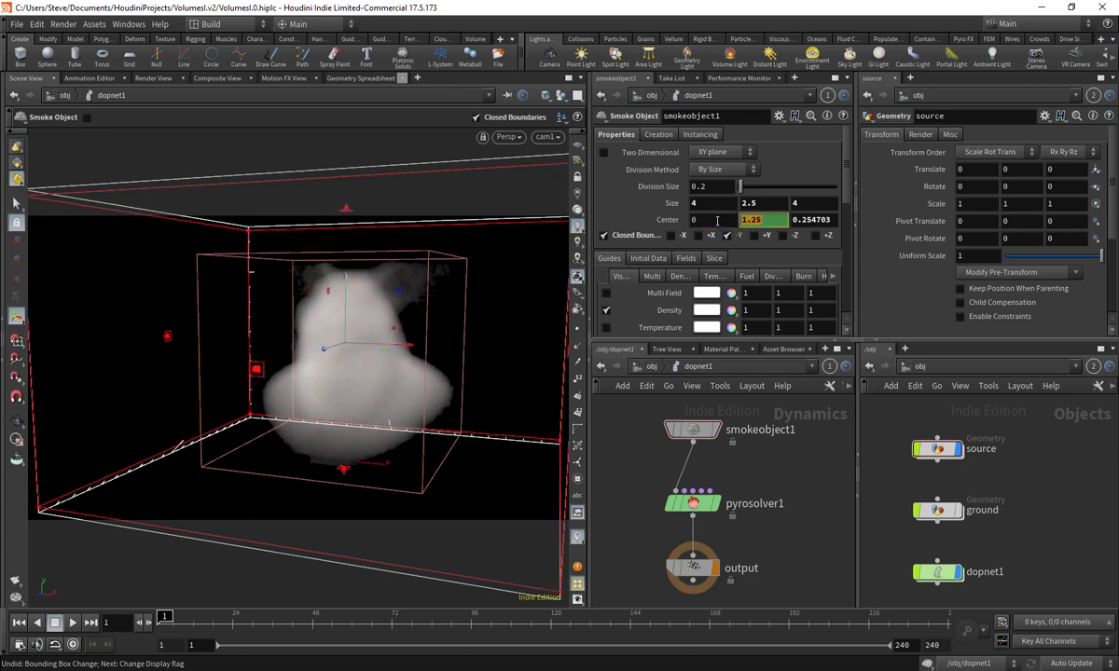
pyautogui.press('Tab')
pyautogui.write('0')
pyautogui.press('Return')
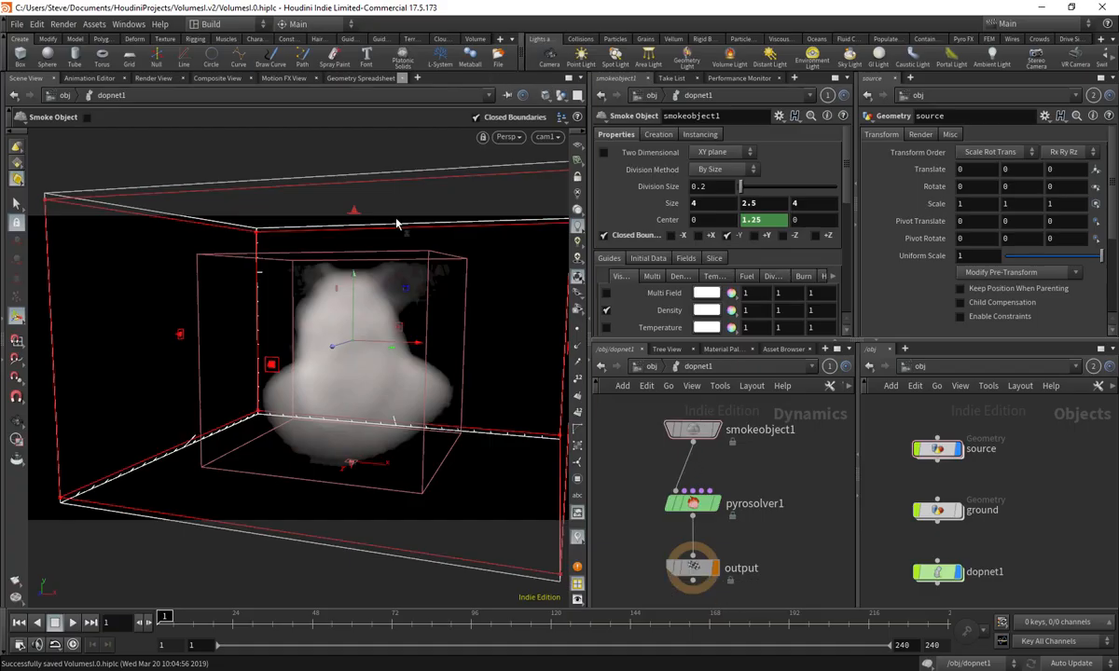
# - Leave the cam1 view, hide the other objects in the viewport, and show smokeobject1's initial data parameters at a readable width
pyautogui.click(543, 136)
pyautogui.click(578, 135)
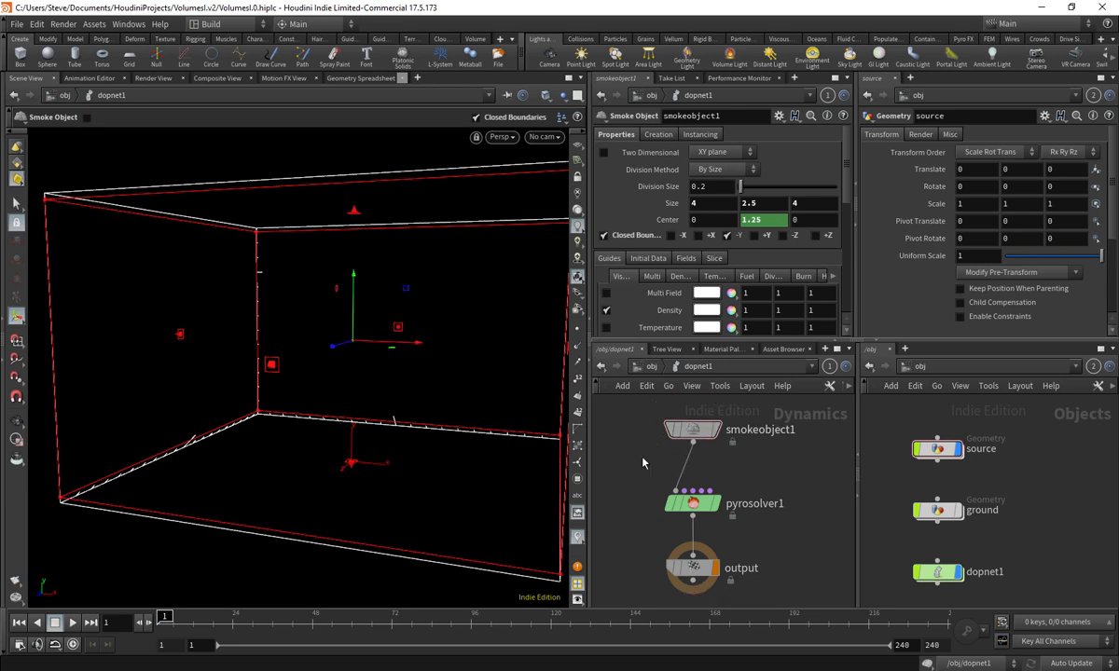
pyautogui.moveTo(646, 455); pyautogui.dragTo(731, 414)
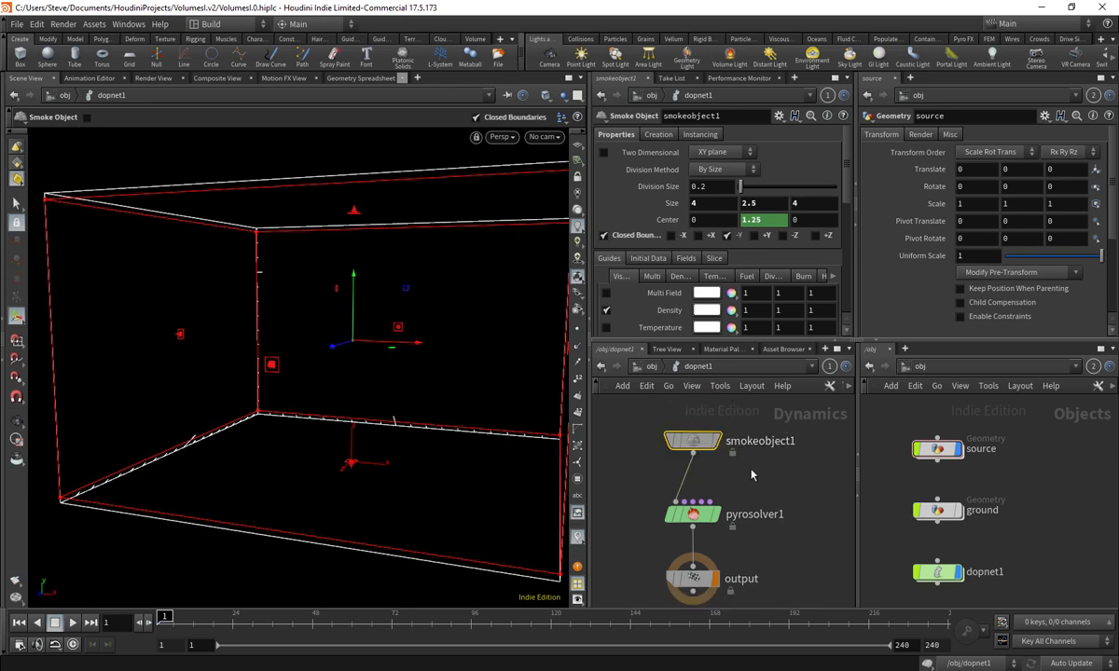
pyautogui.click(649, 257)
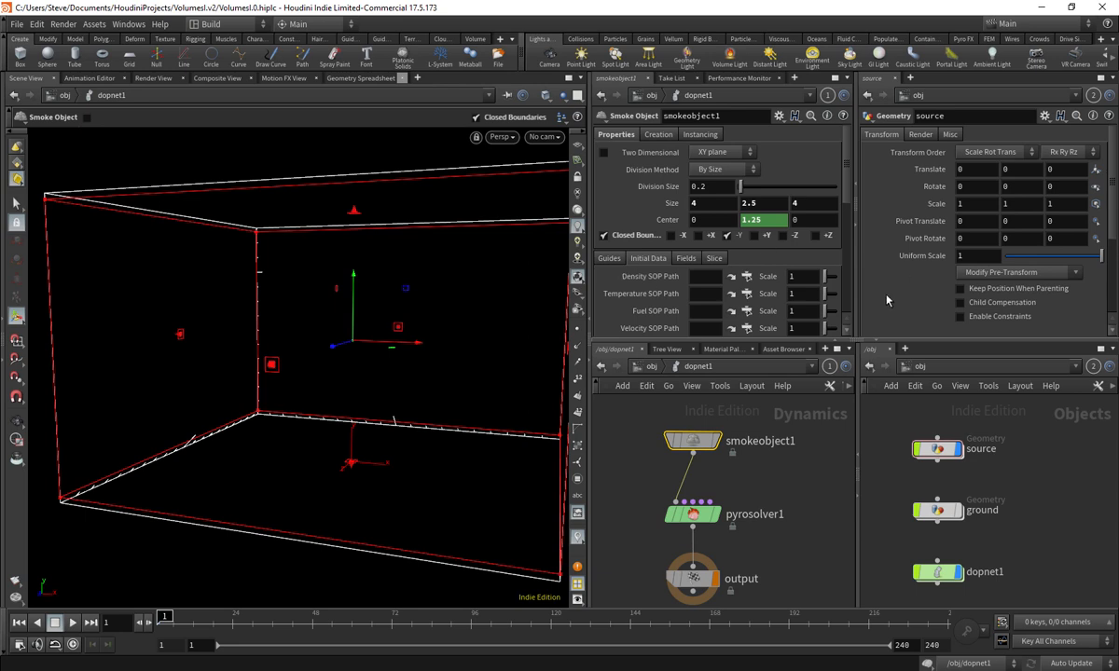
pyautogui.moveTo(857, 302); pyautogui.dragTo(957, 280)
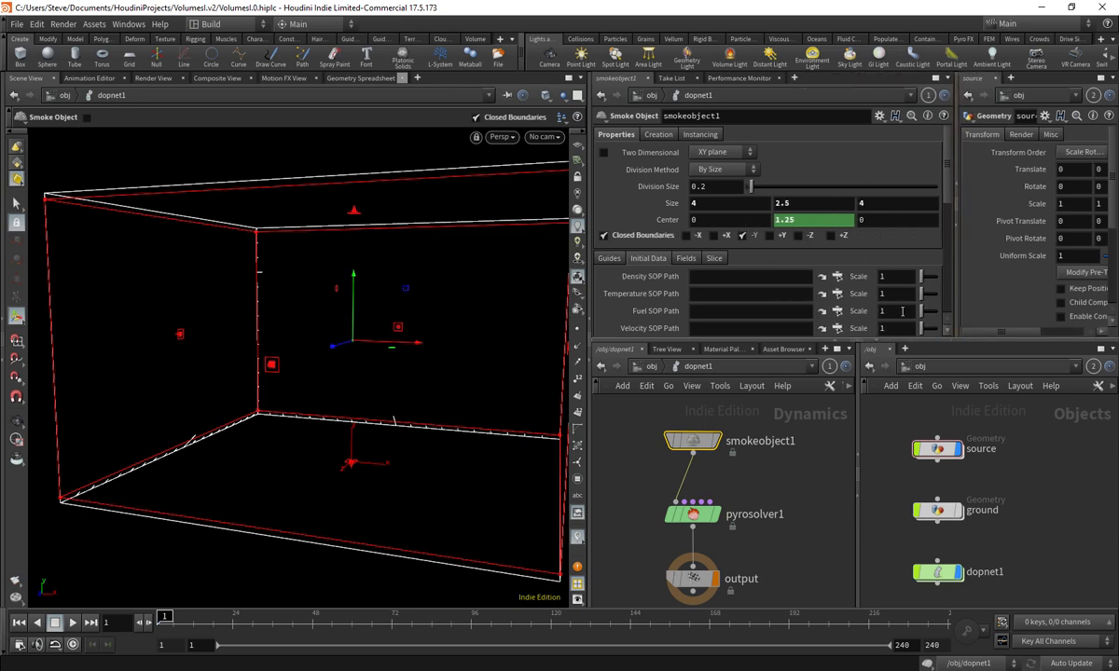
pyautogui.scroll(-2, 949, 190)
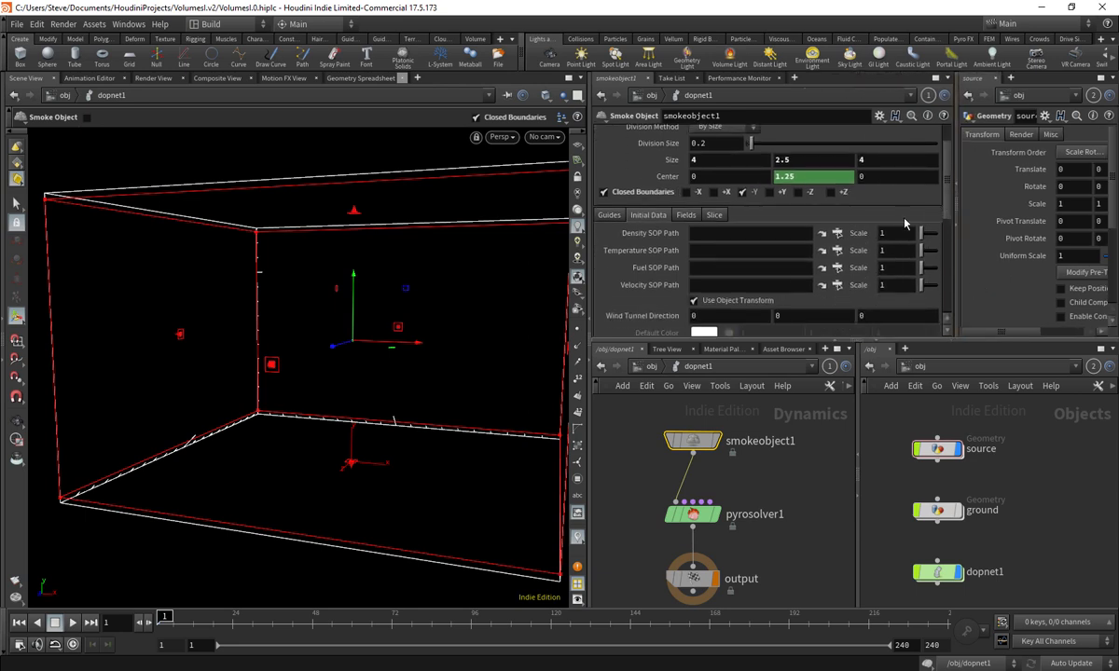
# - Try to assign the SOURCE null inside the source object as the smoke object's density SOP path through the operator chooser
pyautogui.click(837, 234)
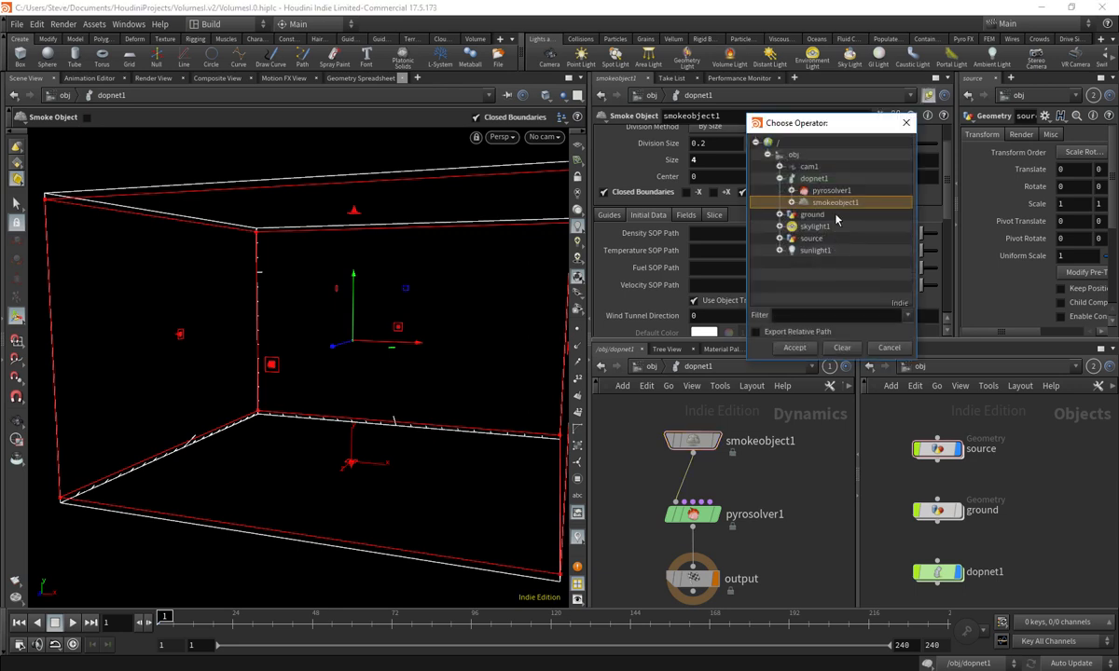
pyautogui.click(779, 238)
pyautogui.click(825, 251)
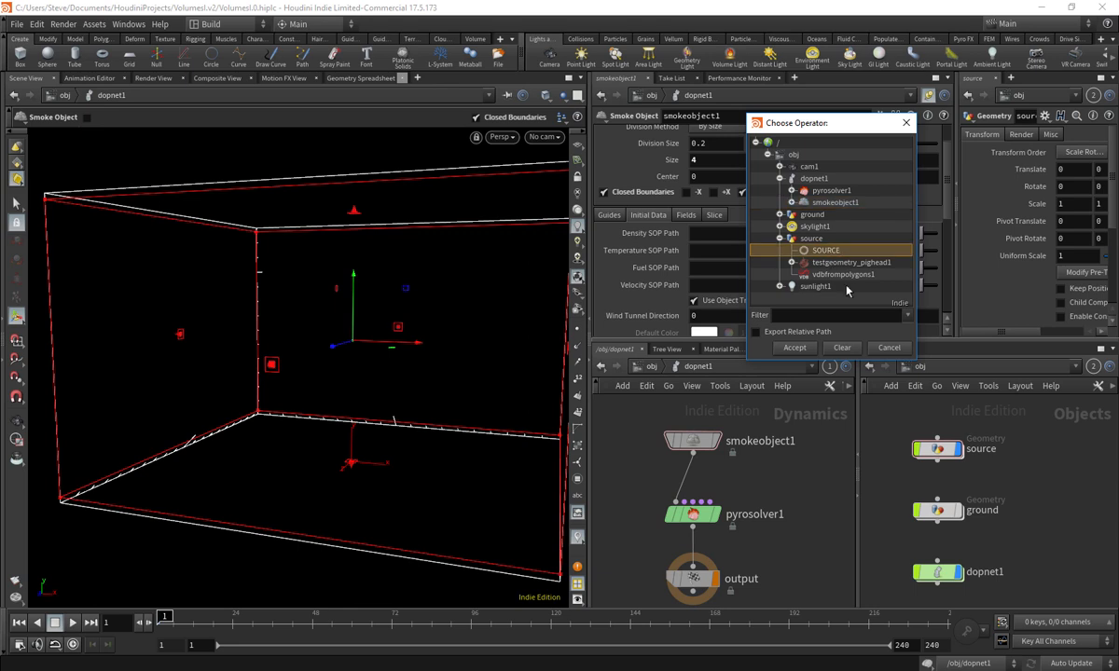
pyautogui.click(794, 347)
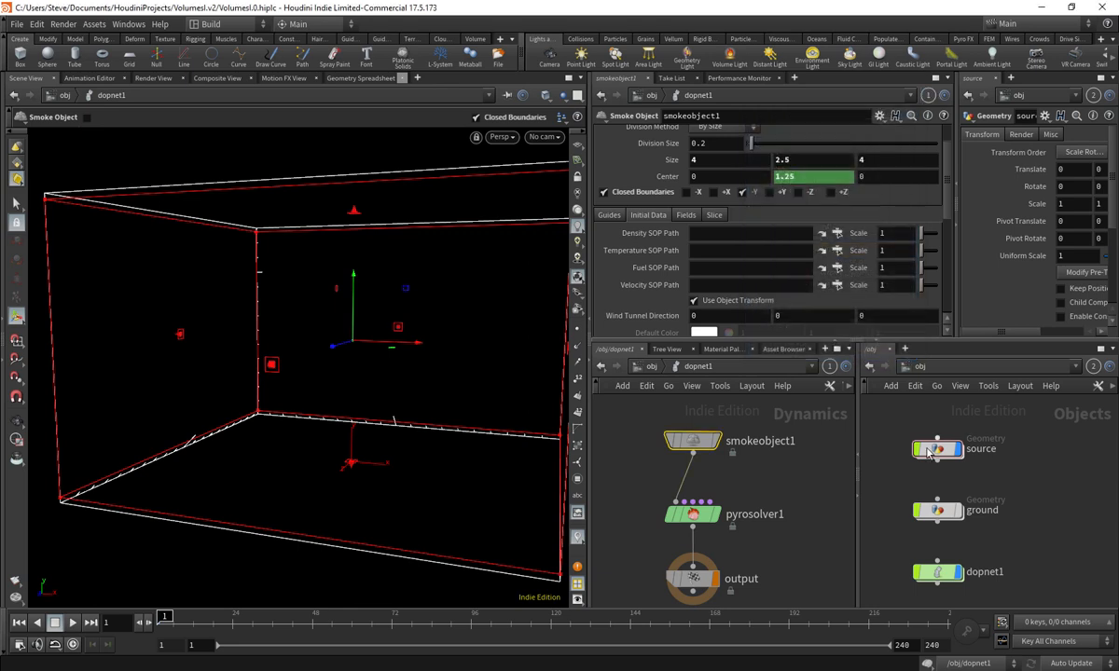
# - Enter the source object's network and assign its SOURCE null as the density SOP path, ../../source/SOURCE
pyautogui.doubleClick(936, 448)
pyautogui.moveTo(916, 527); pyautogui.dragTo(914, 401, button='middle')
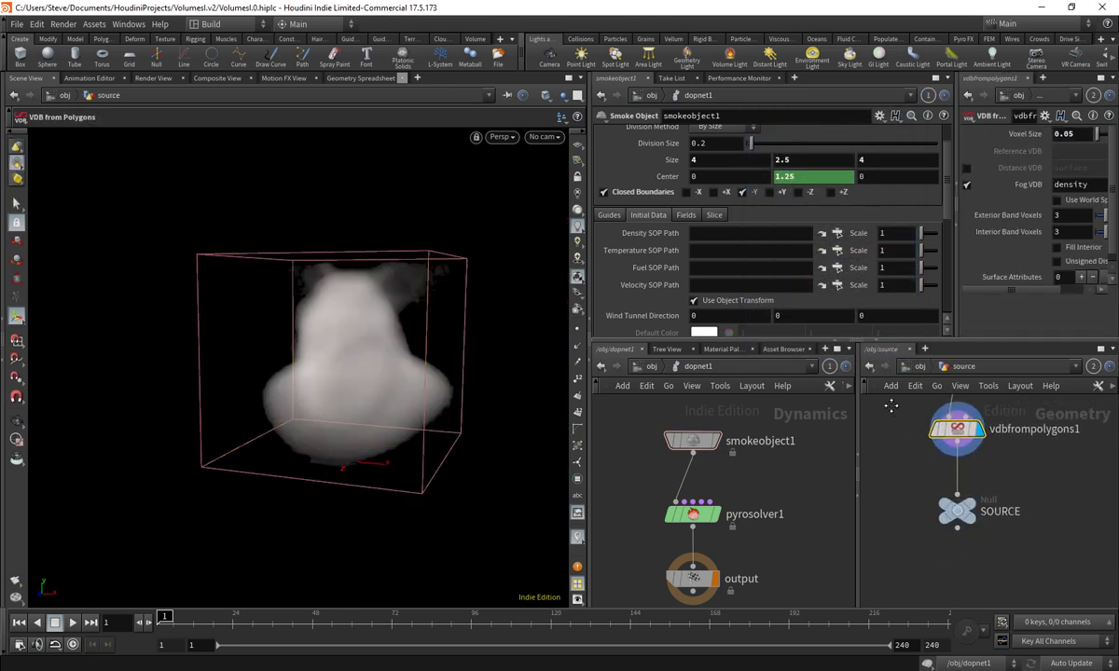
pyautogui.moveTo(942, 493); pyautogui.dragTo(733, 235)
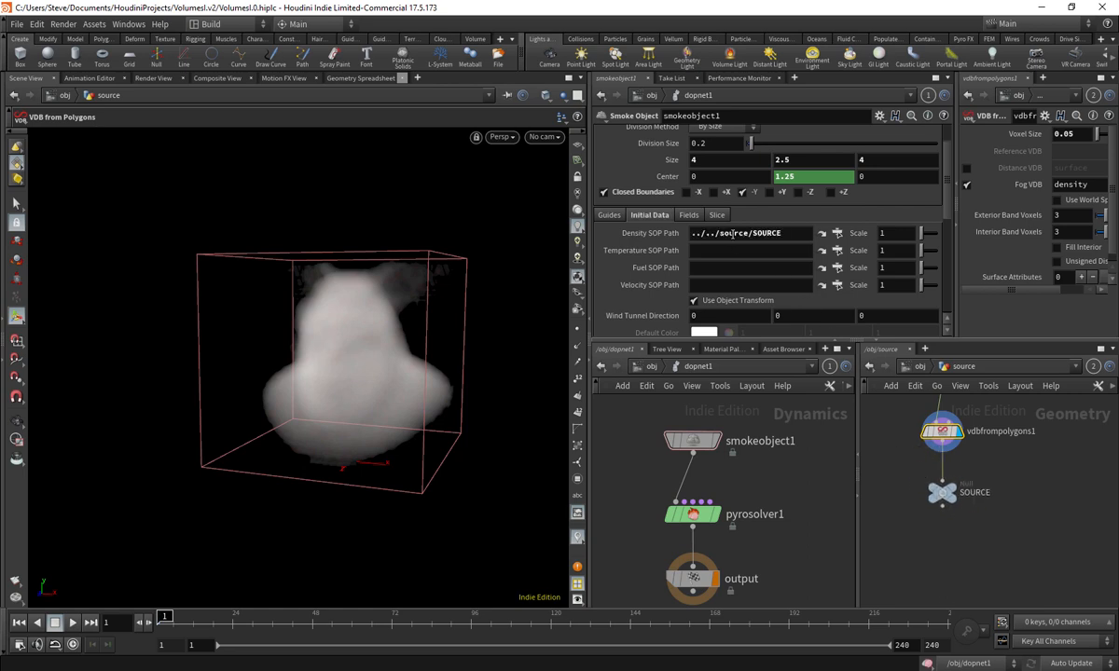
# - Compare the simulation output's smoke with the SOURCE volume in the viewport
pyautogui.moveTo(694, 576); pyautogui.dragTo(708, 524, button='middle')
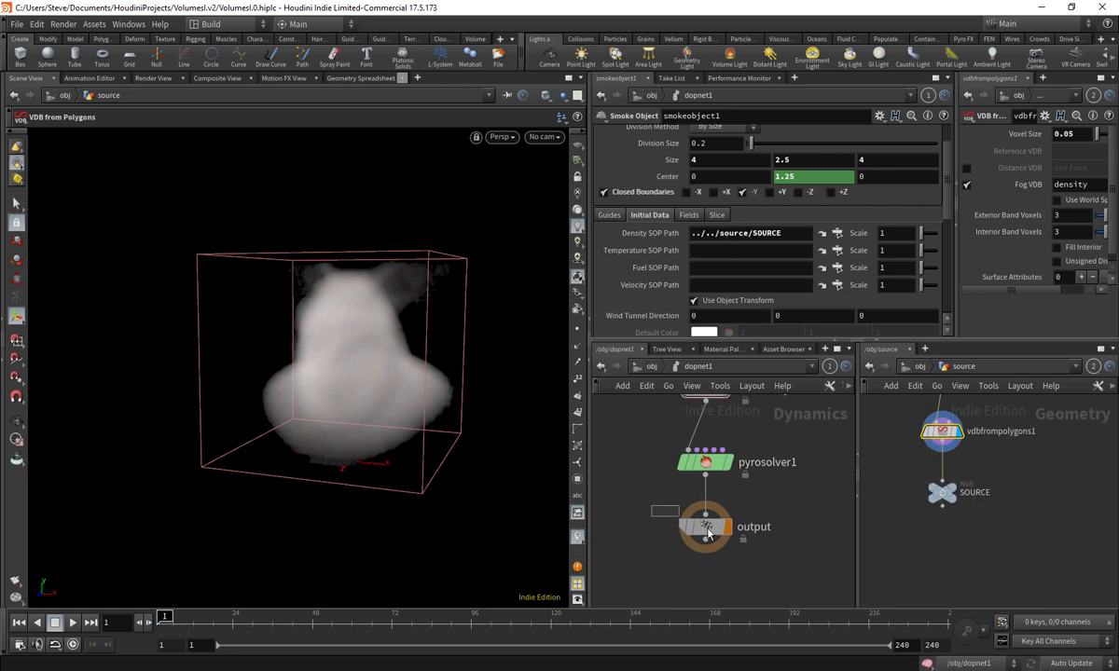
pyautogui.click(707, 524)
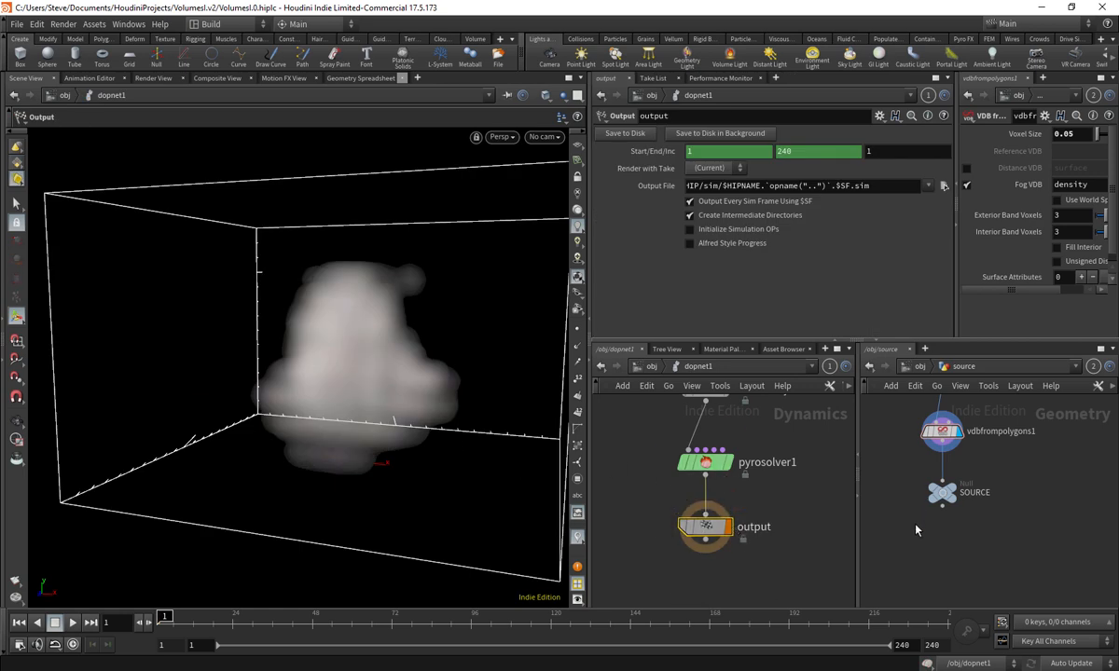
pyautogui.moveTo(848, 499); pyautogui.dragTo(930, 445)
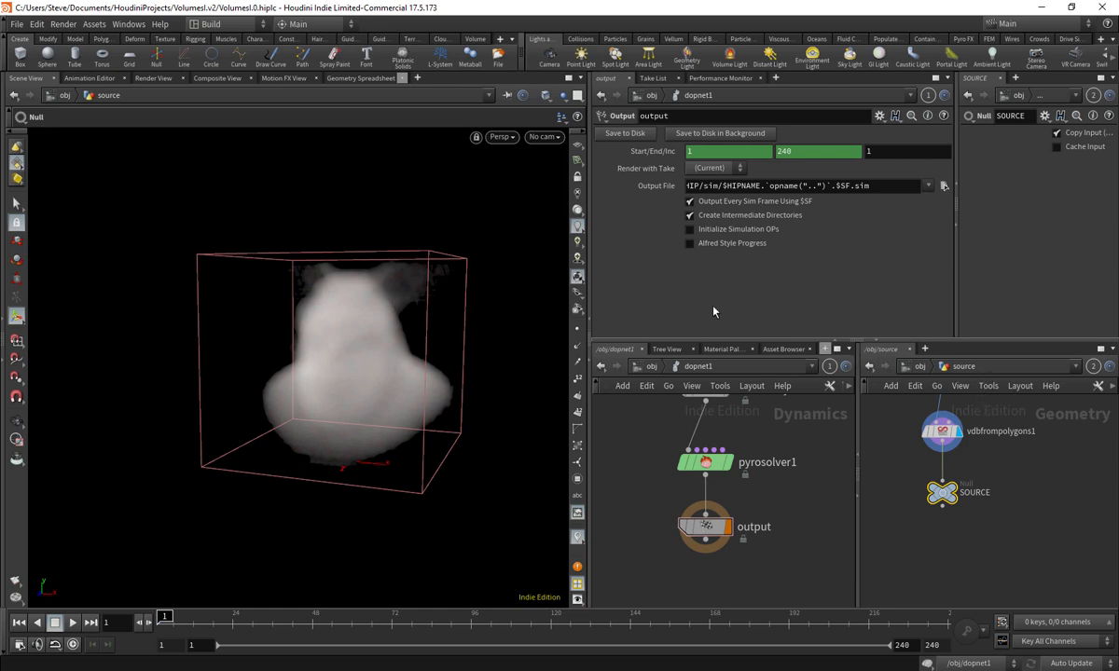
pyautogui.moveTo(597, 467); pyautogui.dragTo(743, 548)
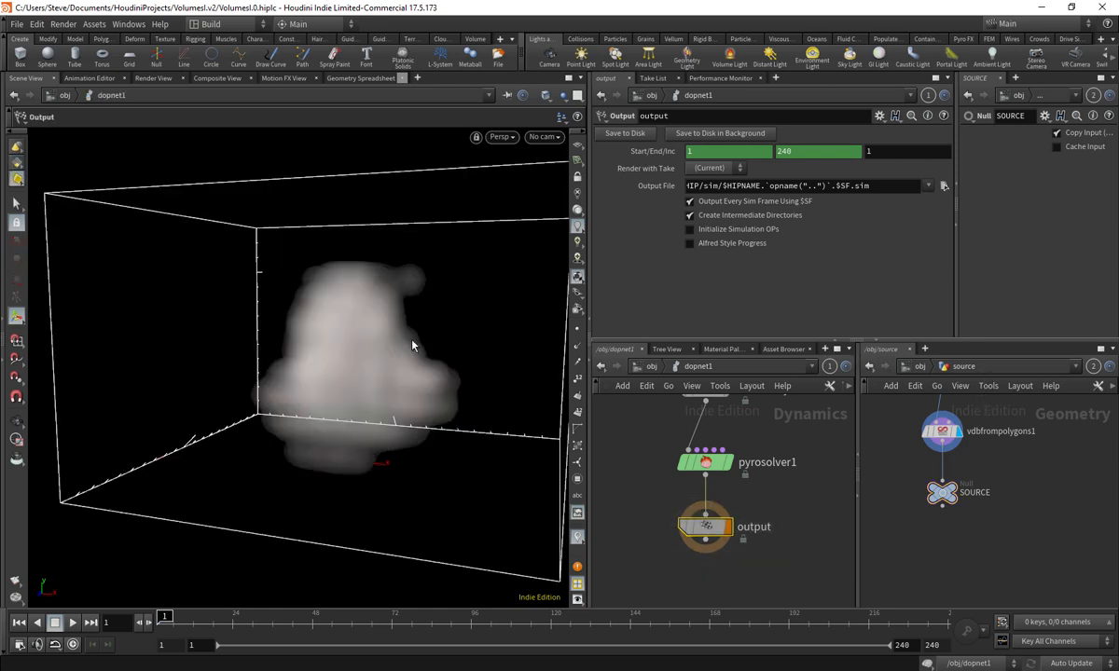
# - Link the scene view to pane group 1 and check the link by selecting the SOURCE null and the output node
pyautogui.click(506, 96)
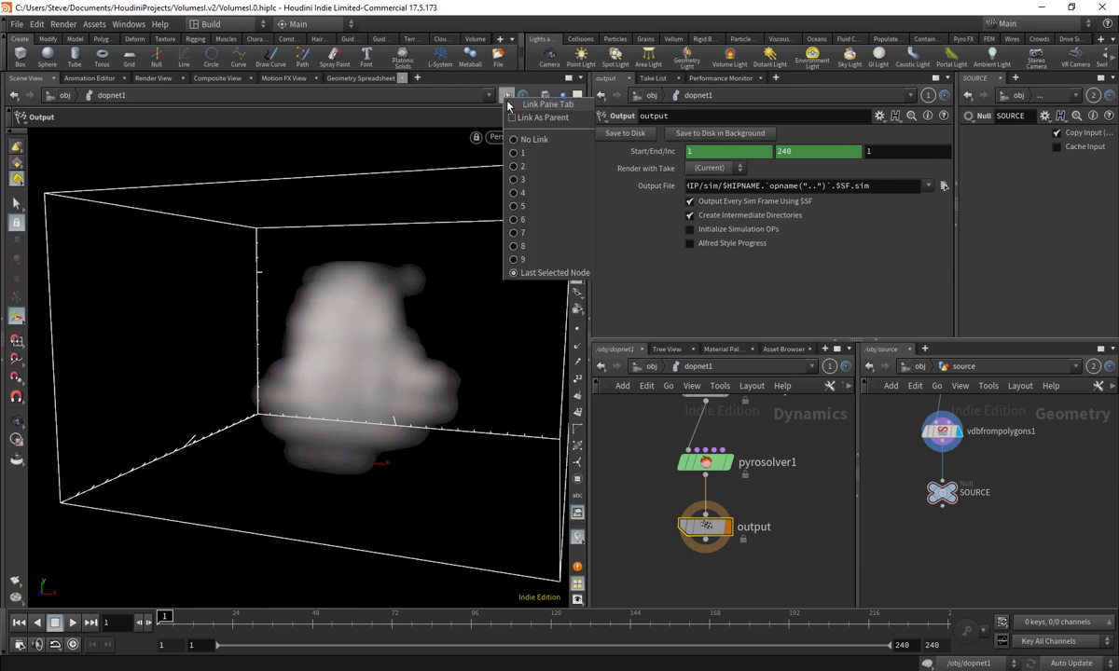
pyautogui.click(525, 153)
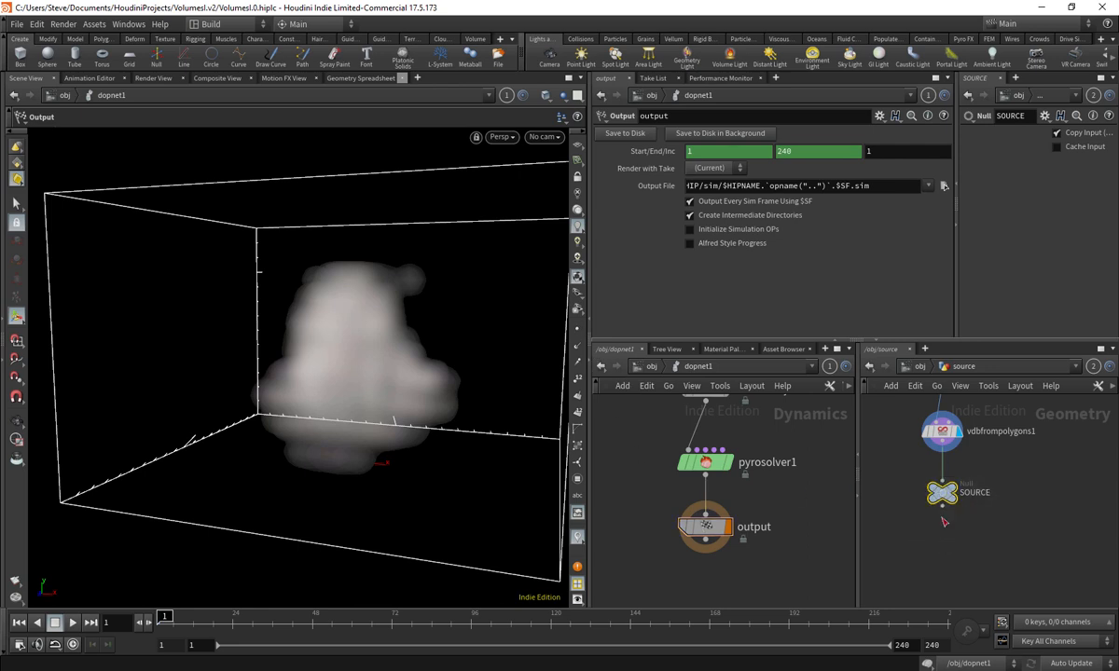
pyautogui.moveTo(897, 524)
pyautogui.mouseDown()
pyautogui.moveTo(991, 479)
pyautogui.moveTo(972, 481)
pyautogui.mouseUp()
pyautogui.moveTo(639, 509); pyautogui.dragTo(772, 571)
# - Look through cam1, play the smoke simulation and return to frame 1
pyautogui.click(545, 137)
pyautogui.click(530, 197)
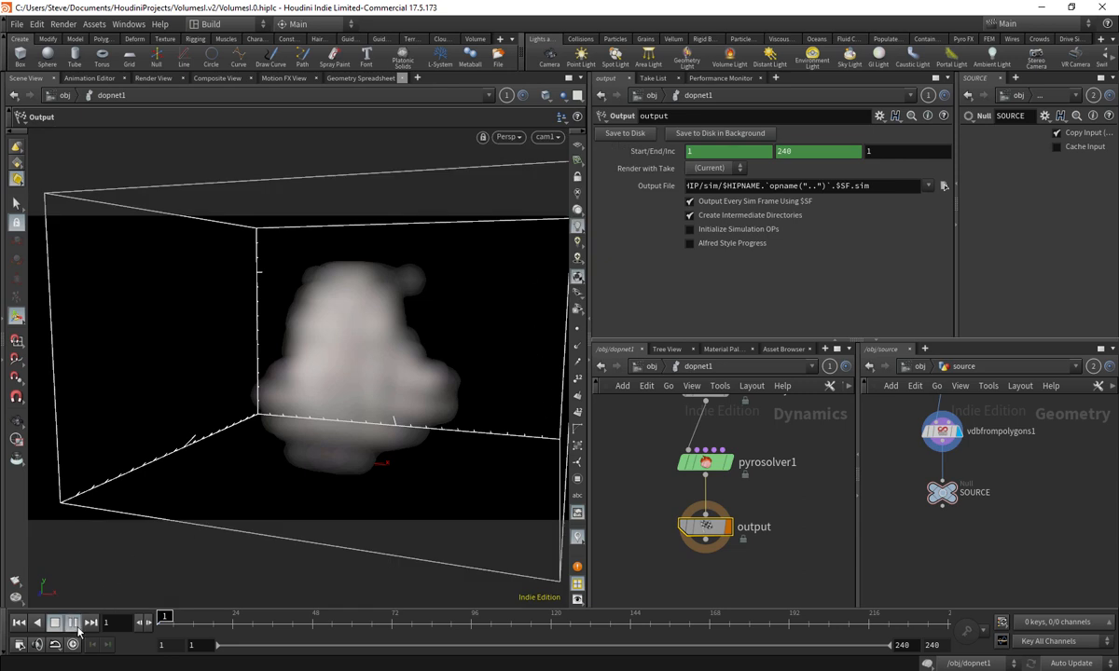
pyautogui.click(73, 622)
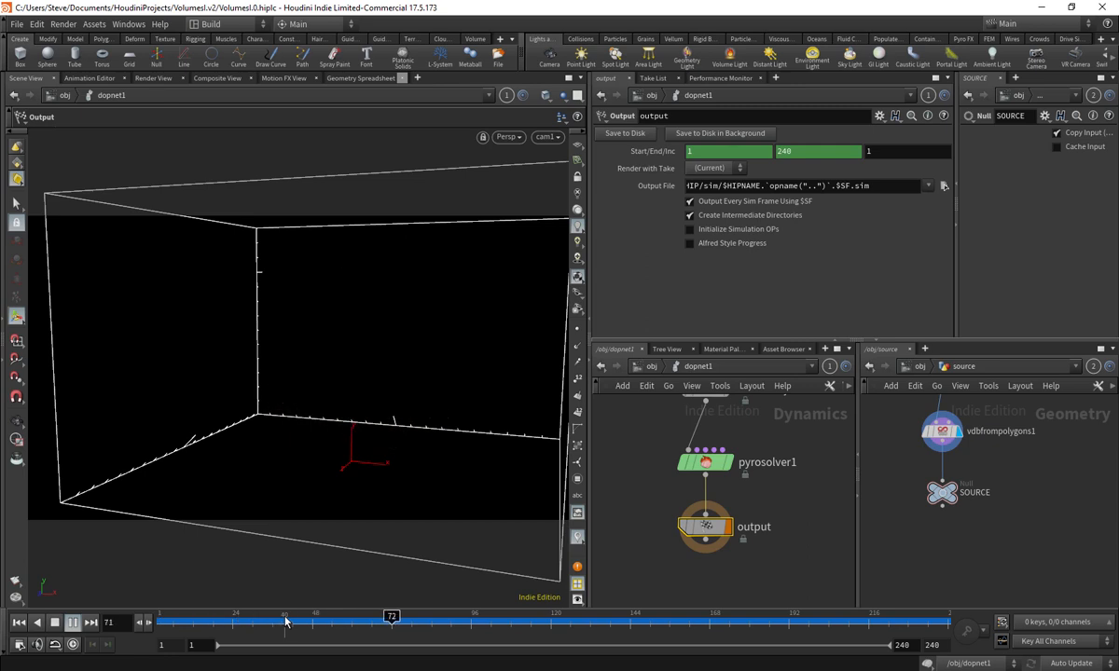
pyautogui.moveTo(263, 622); pyautogui.dragTo(110, 622)
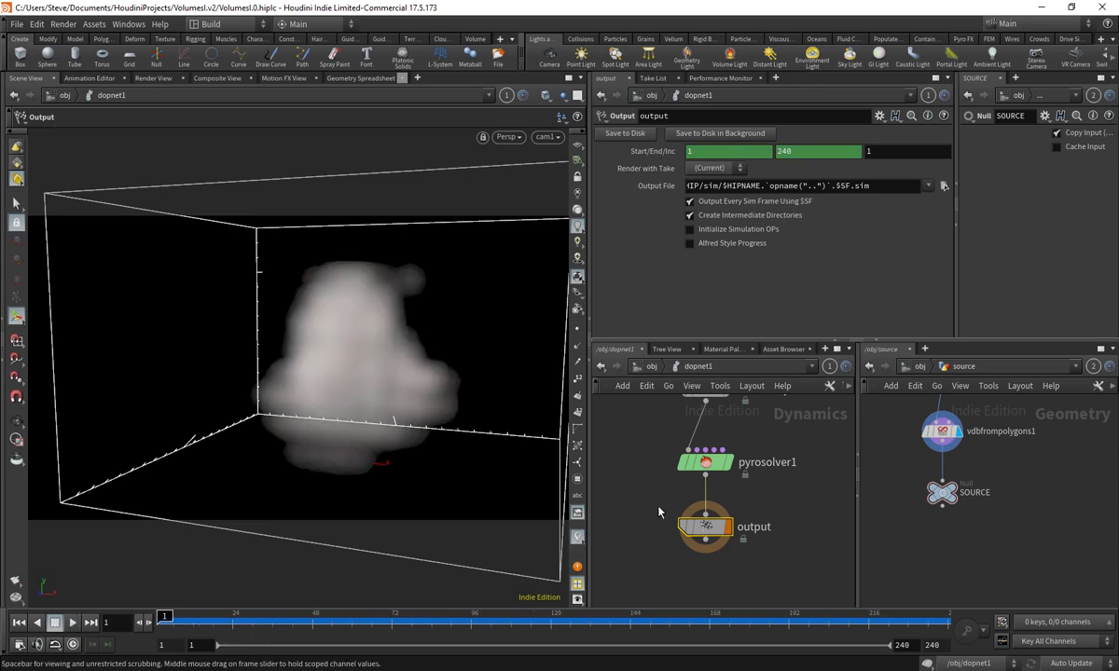
# - Show the parameters of smokeobject1 and vdbfrompolygons1 side by side, widening the parameter pane of the source network
pyautogui.press('h')
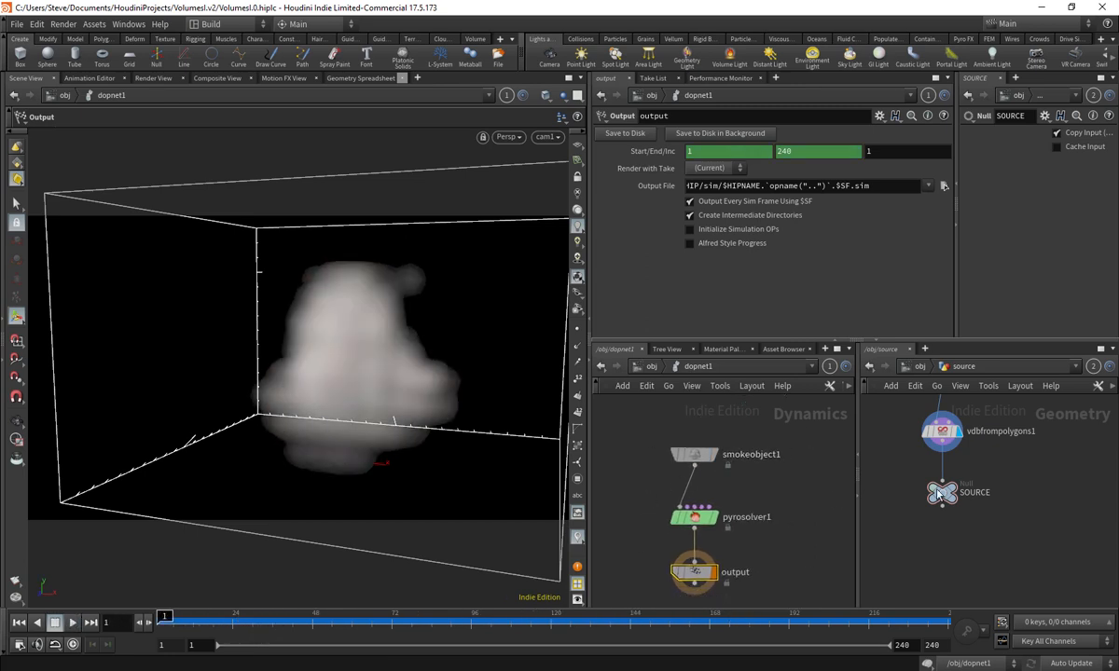
pyautogui.click(697, 456)
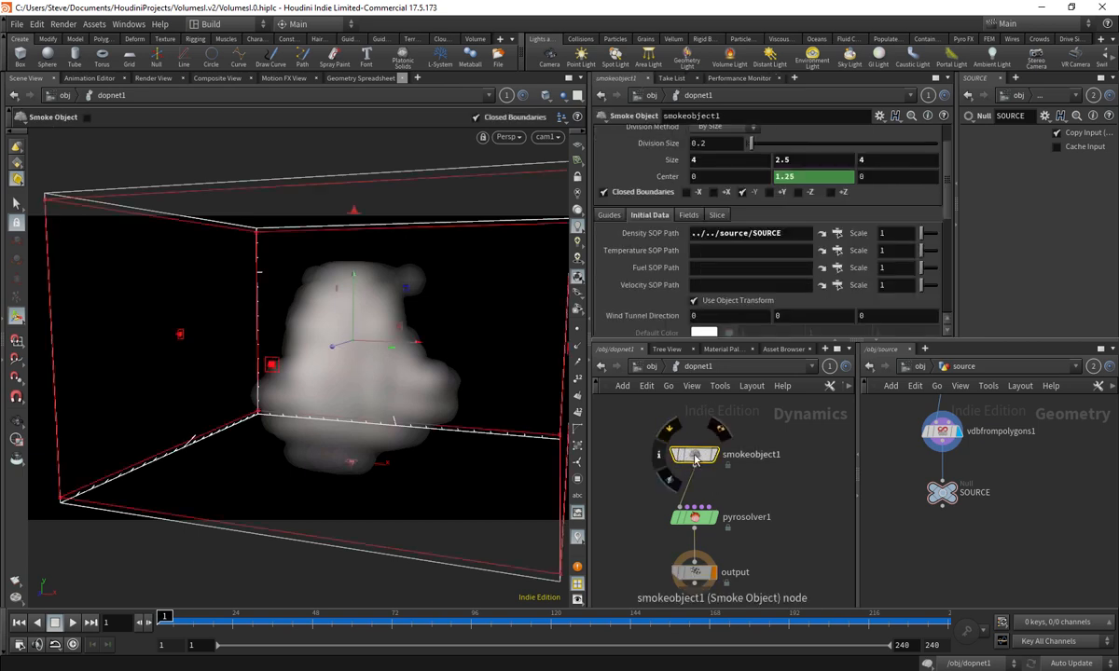
pyautogui.middleClick(694, 455)
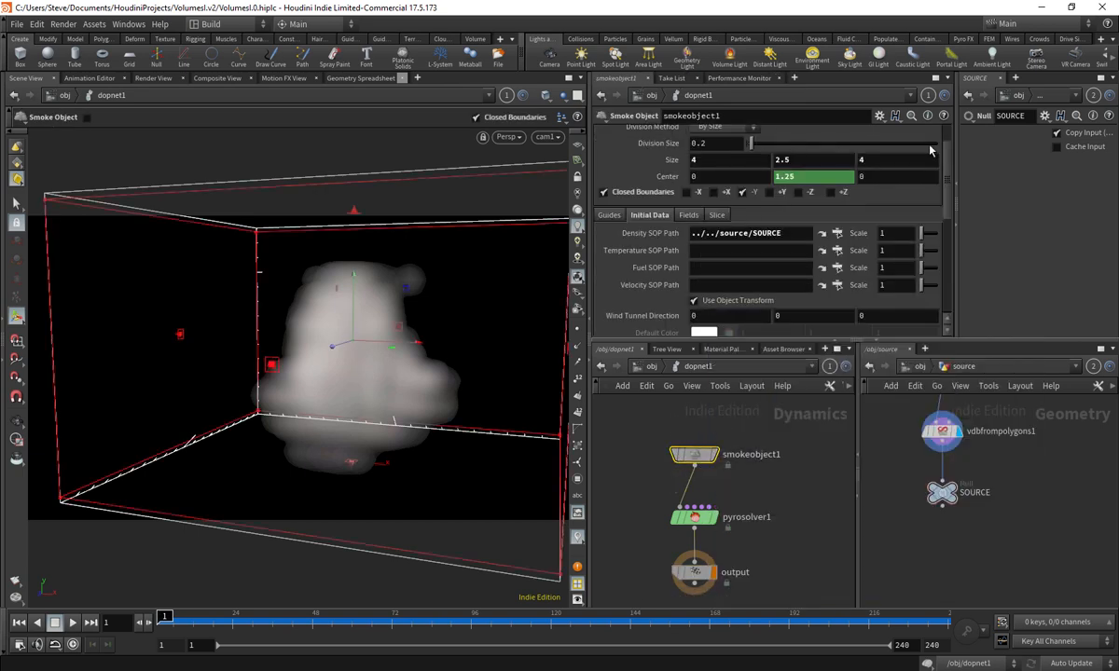
pyautogui.scroll(2, 709, 186)
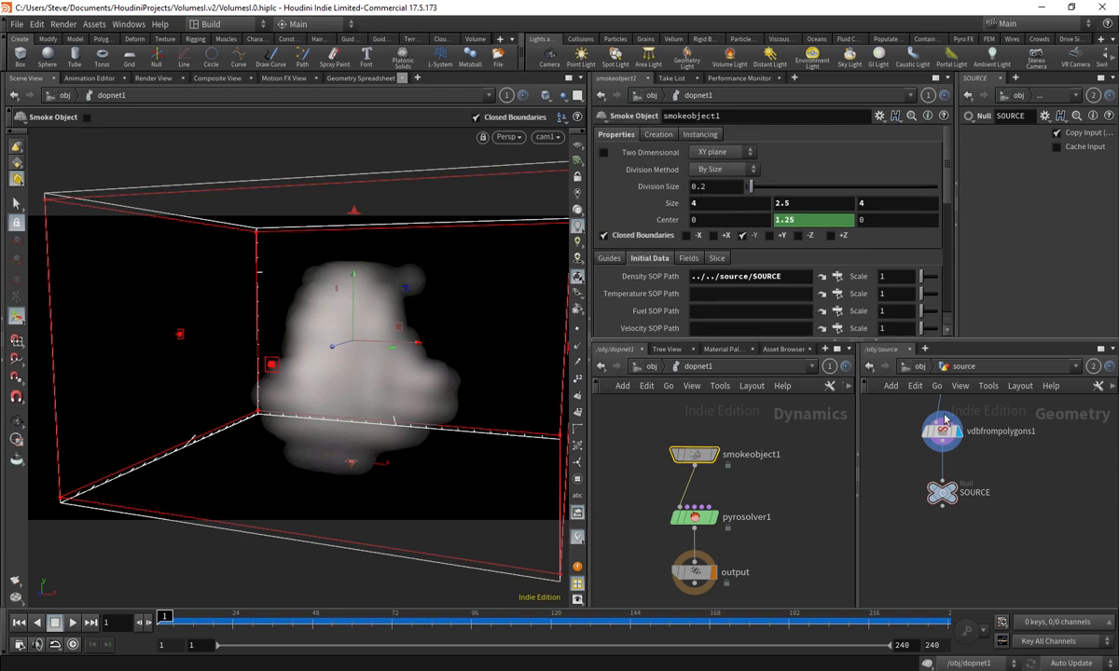
pyautogui.moveTo(914, 448); pyautogui.dragTo(934, 511, button='middle')
pyautogui.click(965, 499)
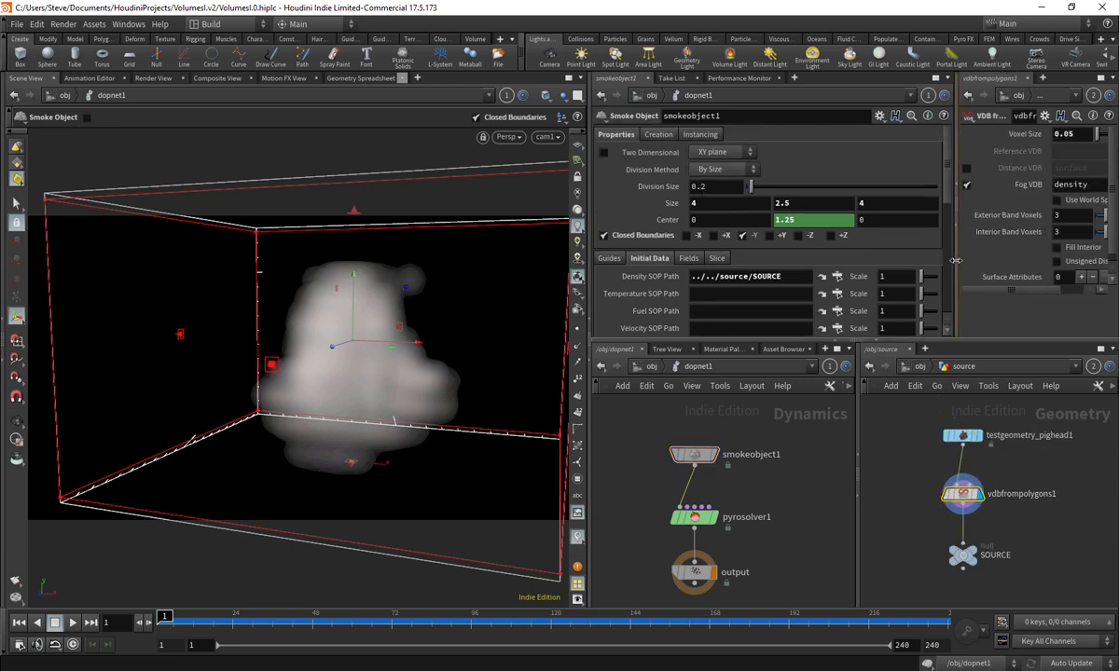
pyautogui.moveTo(956, 260); pyautogui.dragTo(858, 281)
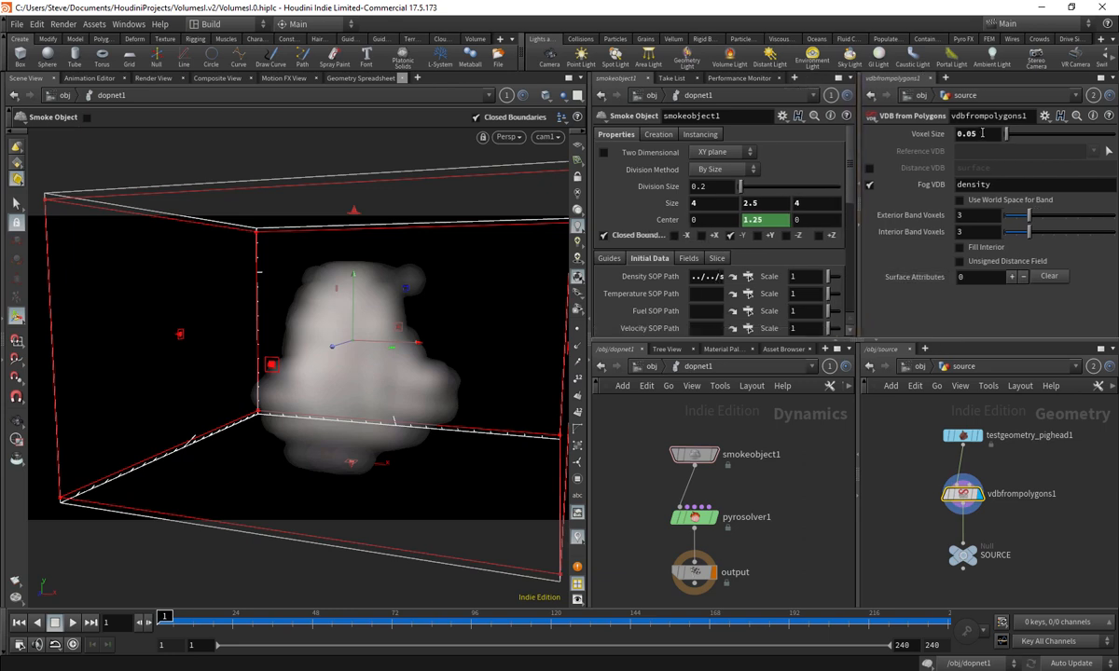
# - Set smokeobject1's Division Size to 0.05, matching the voxel size of vdbfrompolygons1
pyautogui.moveTo(964, 138); pyautogui.dragTo(904, 131)
pyautogui.click(975, 136)
pyautogui.click(706, 190)
pyautogui.click(732, 186)
pyautogui.write('0.05')
pyautogui.press('Return')
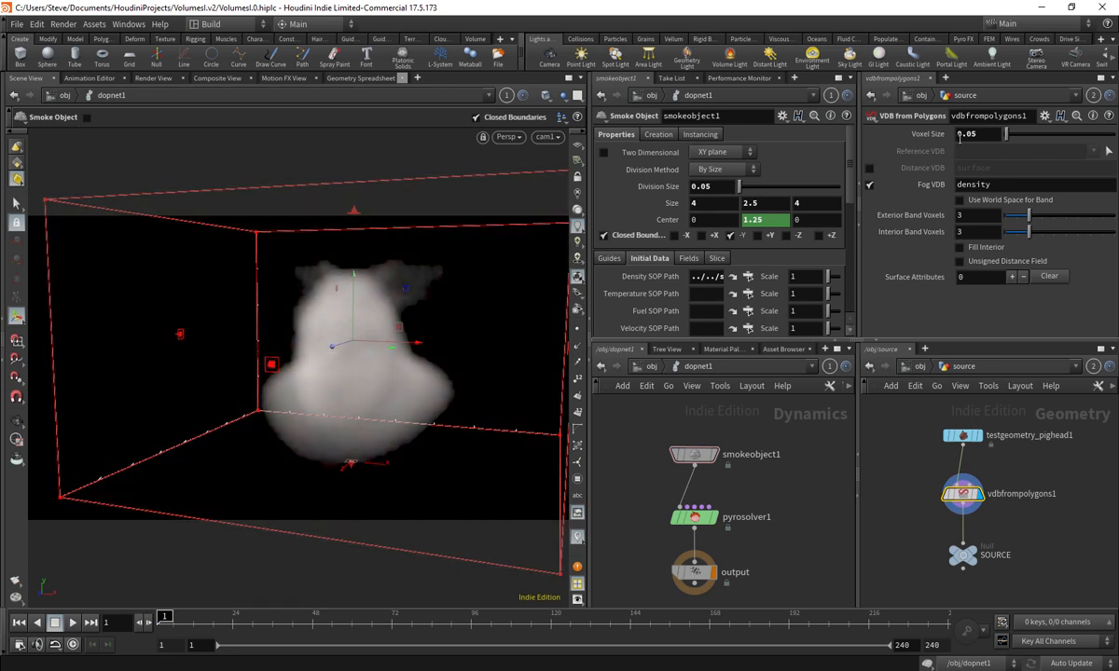
# - Try a Division Size of 0.01 on smokeobject1, compare it with the VDB voxel size, and restore 0.05
pyautogui.moveTo(706, 186); pyautogui.dragTo(728, 191)
pyautogui.press('Return')
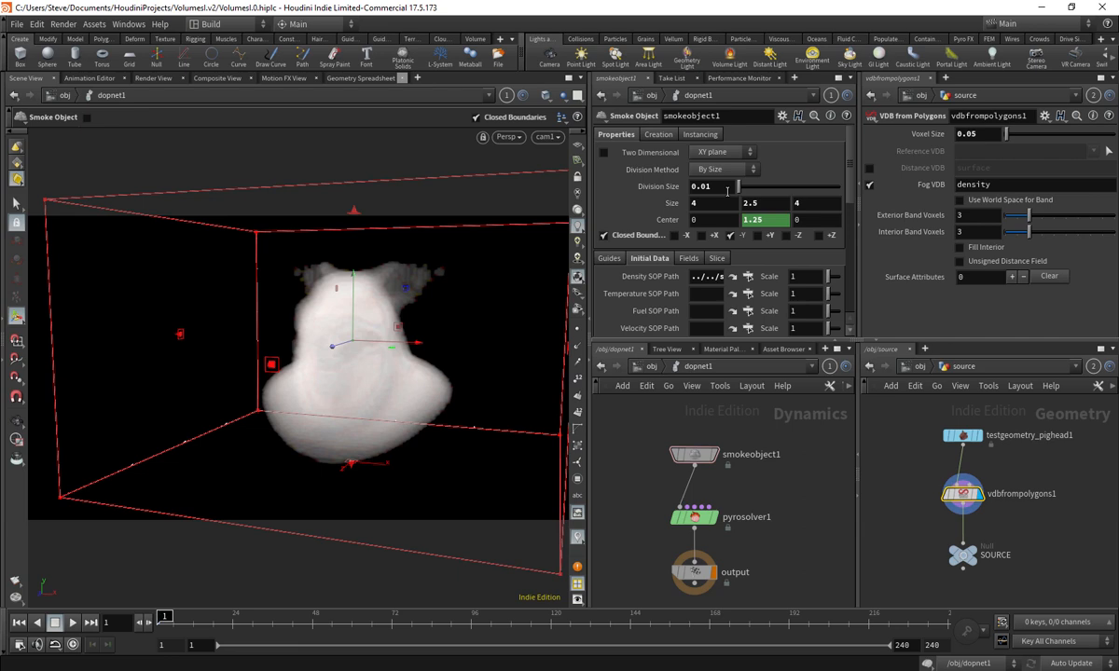
pyautogui.doubleClick(973, 138)
pyautogui.moveTo(985, 137); pyautogui.dragTo(932, 139)
pyautogui.click(716, 186)
pyautogui.doubleClick(716, 187)
pyautogui.click(717, 189)
pyautogui.moveTo(705, 188); pyautogui.dragTo(743, 200)
pyautogui.write('5')
pyautogui.press('Return')
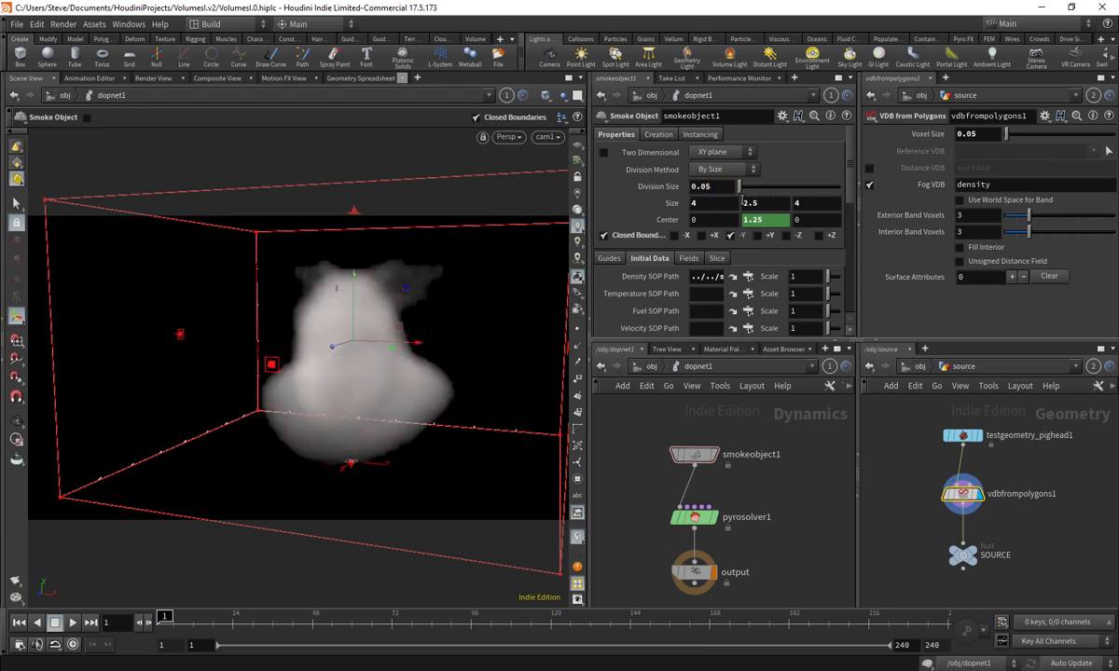
# - Set the Density SOP Path scale of smokeobject1 to 10 and inspect the denser pig head from another angle
pyautogui.click(802, 278)
pyautogui.press('Return')
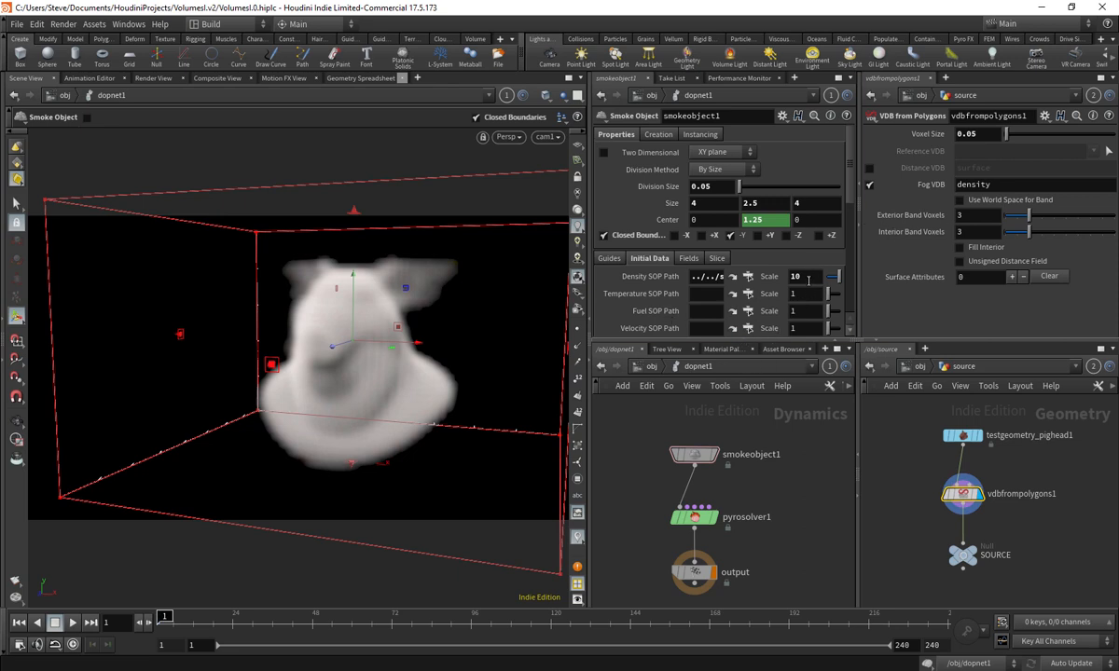
pyautogui.press('Escape')
pyautogui.moveTo(325, 412); pyautogui.dragTo(473, 364)
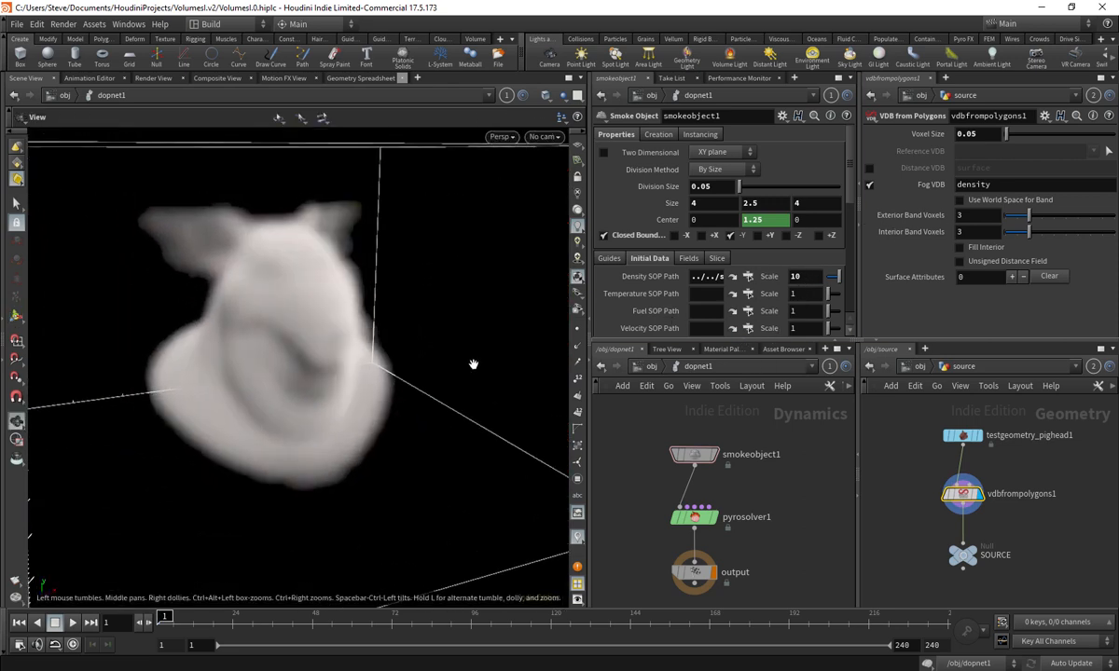
# - Compare the smoke at a density scale of 1, and set the scale back to 10
pyautogui.press('Return')
pyautogui.click(806, 278)
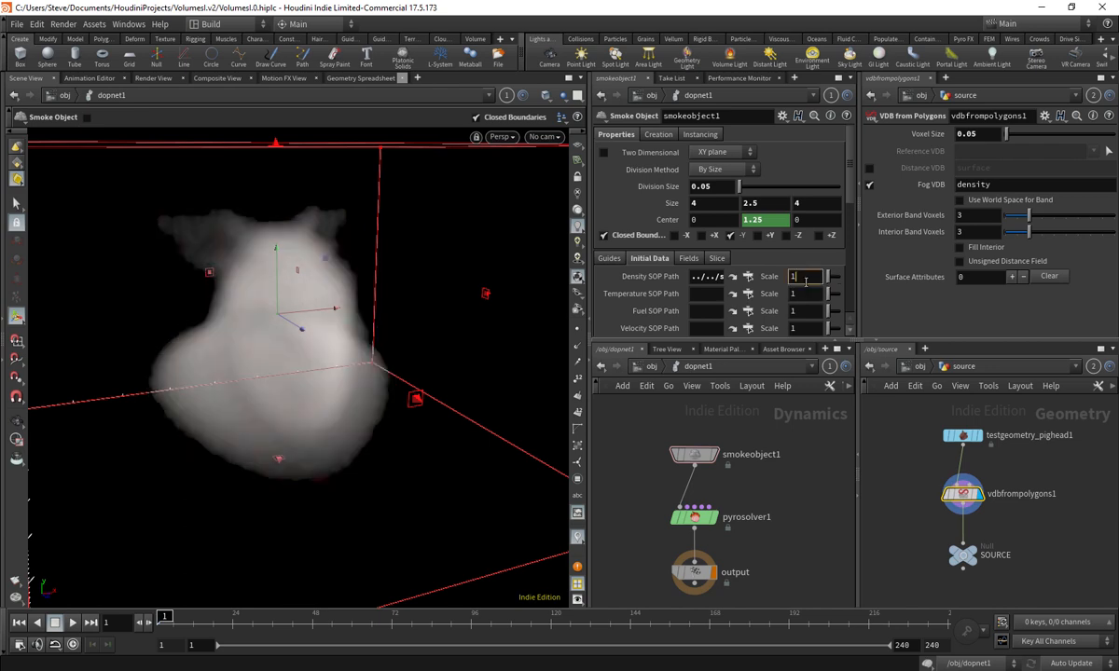
pyautogui.write('0')
pyautogui.press('Return')
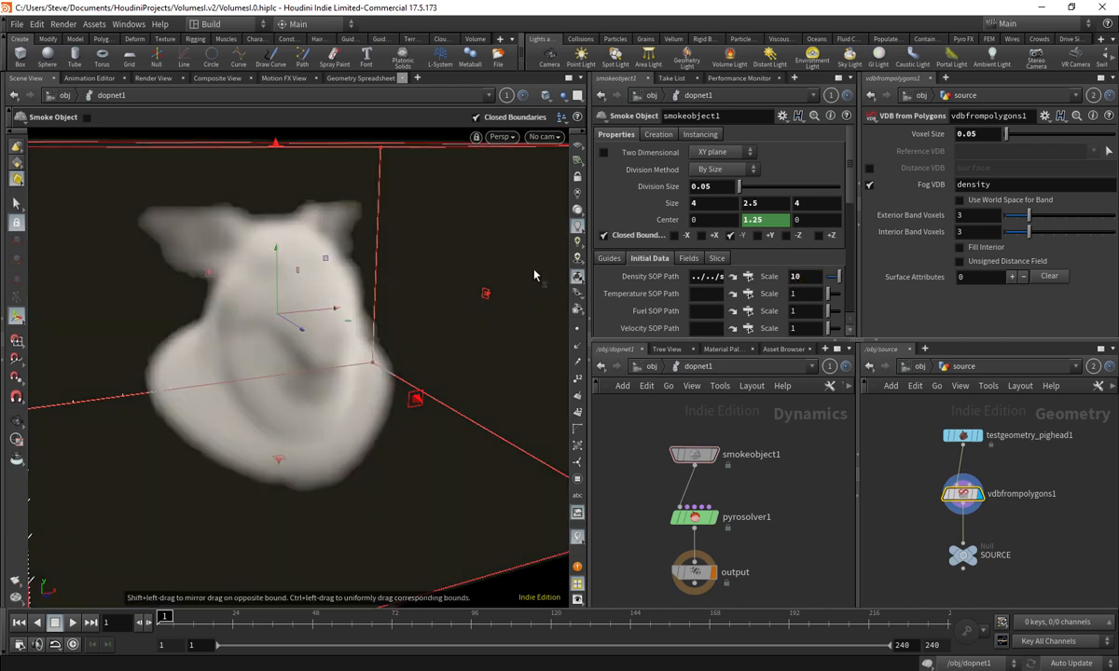
# - Look through cam1 again and save the scene
pyautogui.click(543, 140)
pyautogui.click(528, 187)
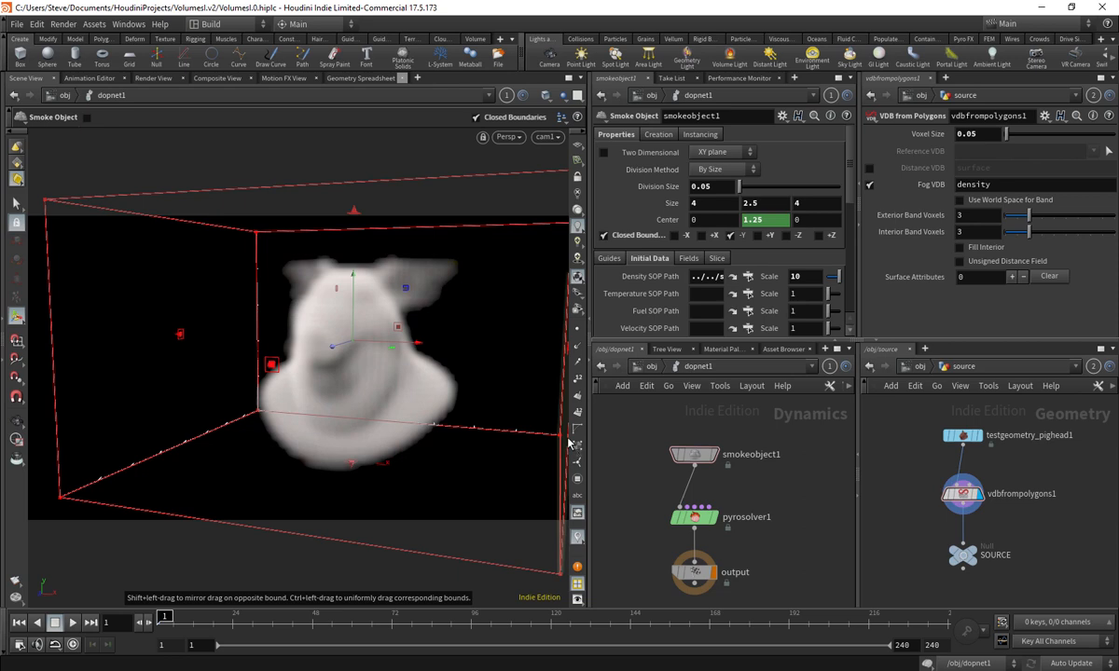
pyautogui.hotkey('ctrl', 's')
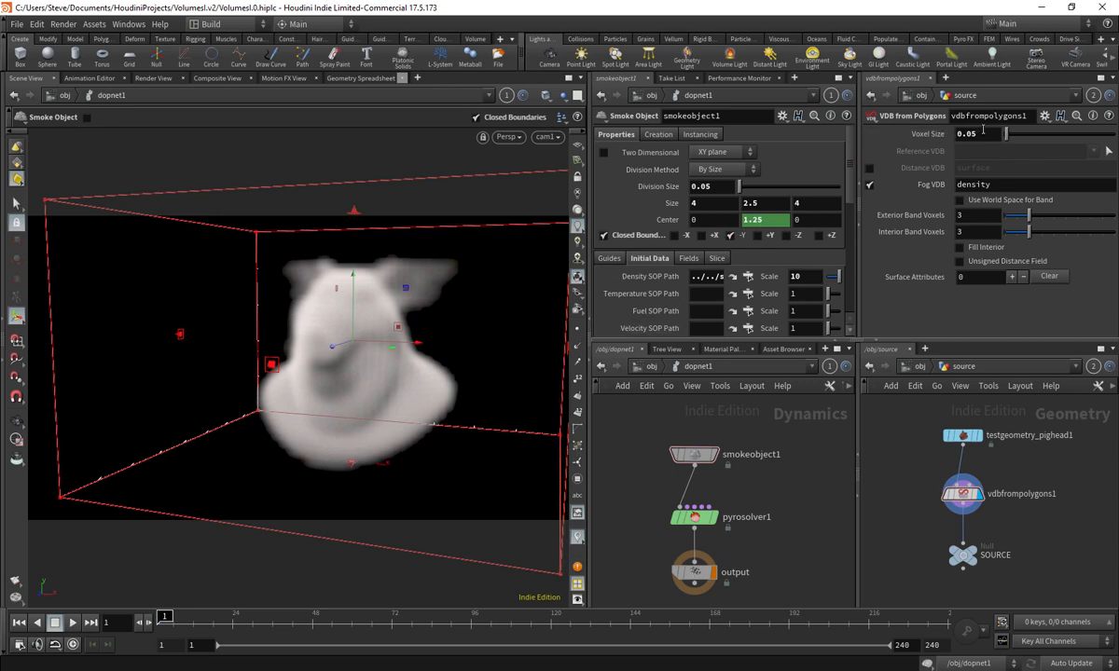
# - Change smokeobject1's Division Method to Max Axis and set Uniform Divisions to 300
pyautogui.moveTo(714, 188); pyautogui.dragTo(693, 189)
pyautogui.click(989, 137)
pyautogui.click(728, 172)
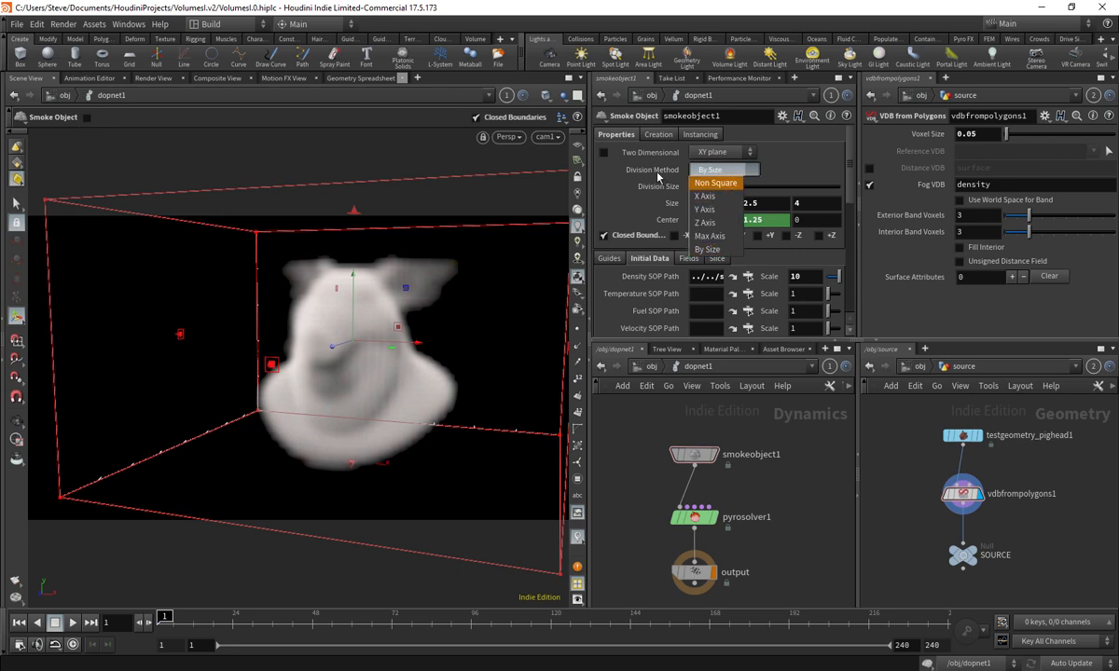
pyautogui.click(709, 236)
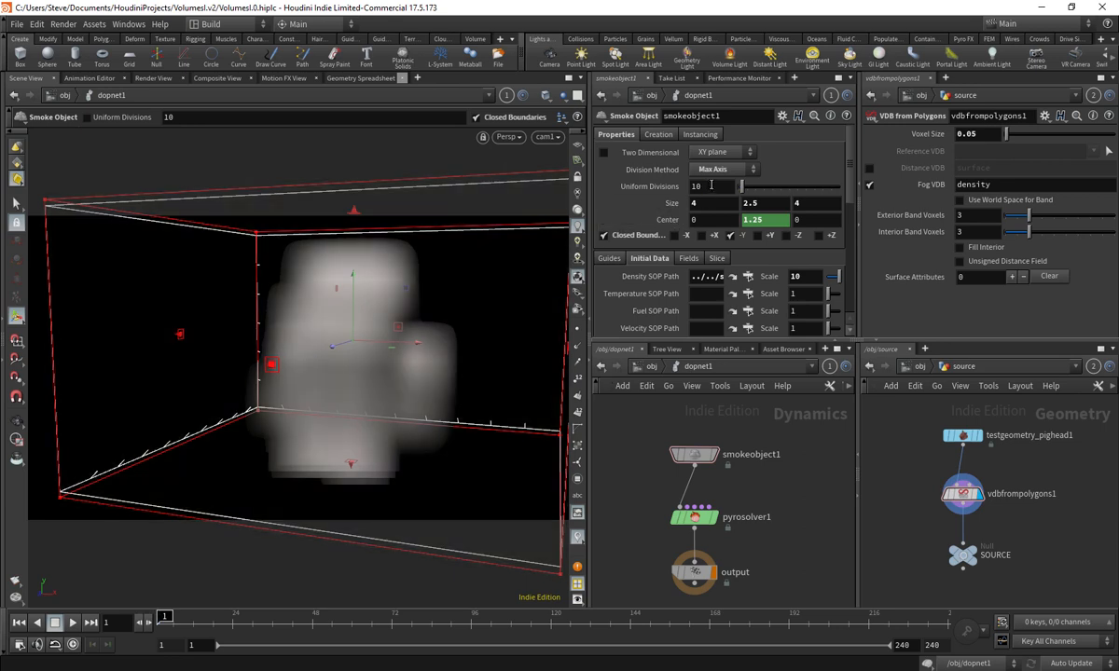
pyautogui.click(712, 185)
pyautogui.write('300')
pyautogui.press('Return')
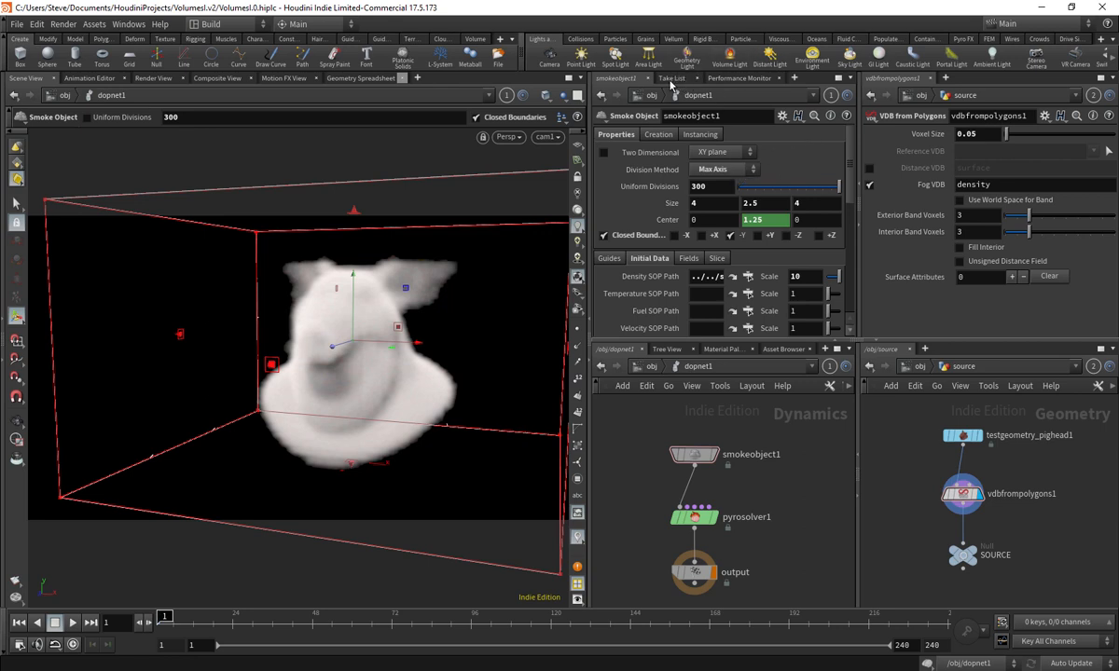
# - Switch to the HQ take and include smokeobject1's Uniform Divisions parameter in it
pyautogui.click(675, 79)
pyautogui.click(615, 78)
pyautogui.click(1005, 23)
pyautogui.click(1009, 52)
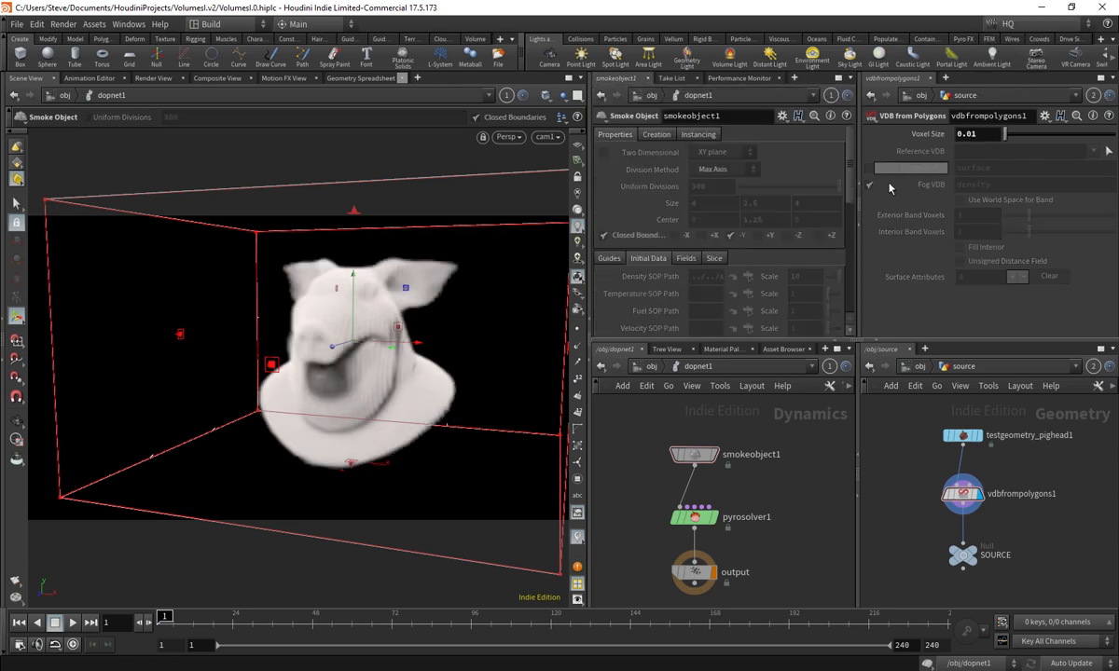
pyautogui.rightClick(673, 188)
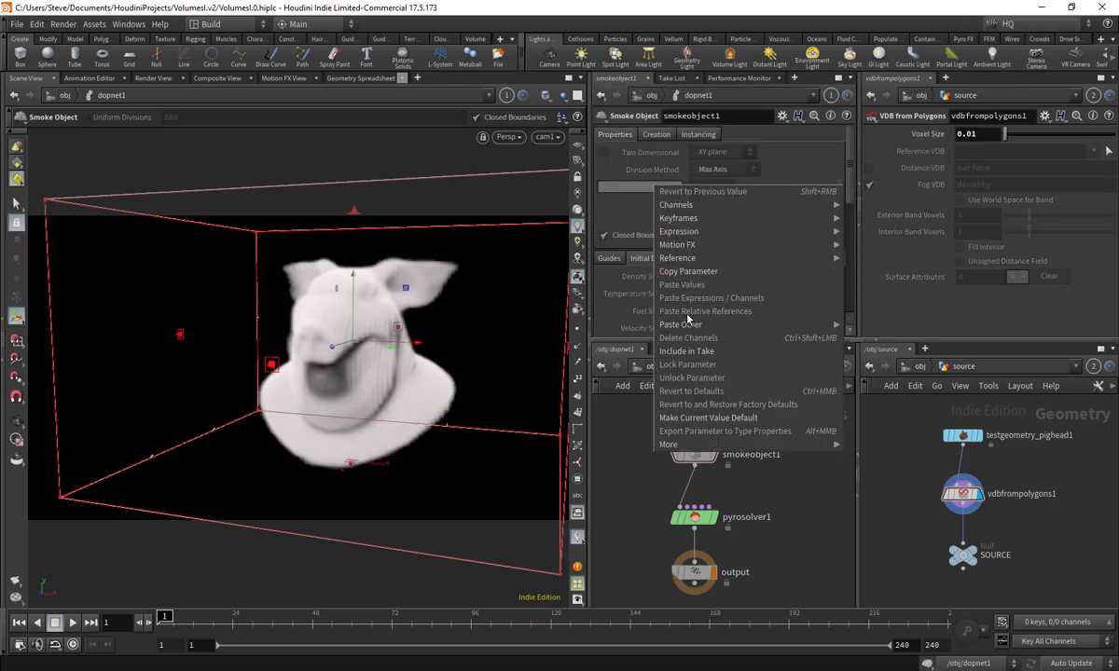
pyautogui.click(684, 331)
# - Set Uniform Divisions to 600 in the HQ take and return to the Main take
pyautogui.moveTo(695, 190); pyautogui.dragTo(657, 207)
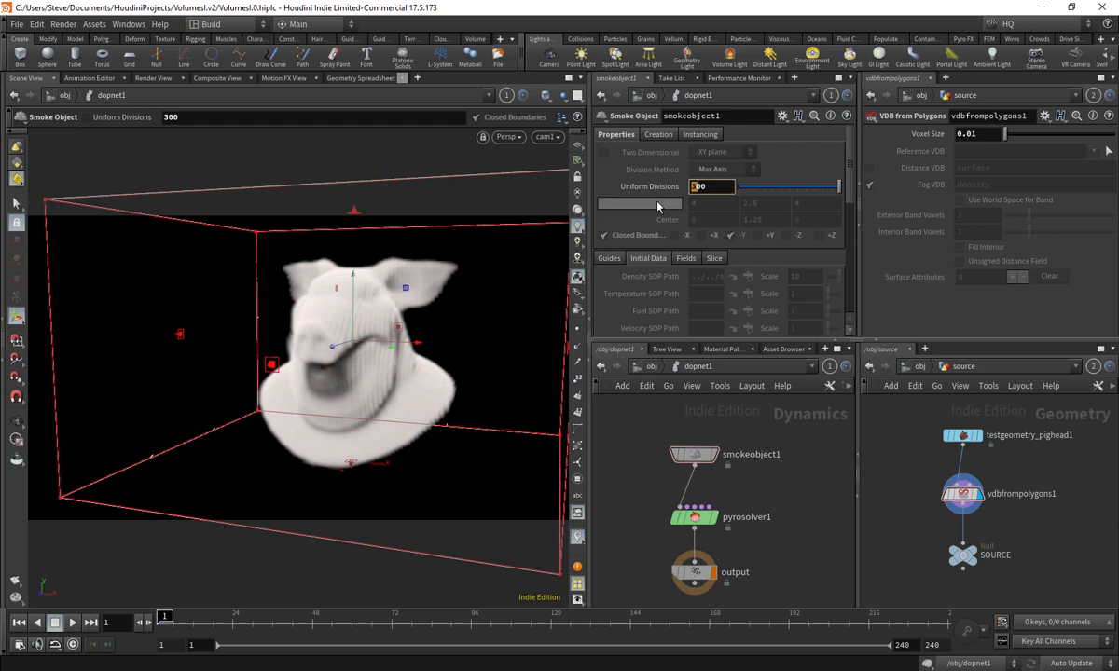
pyautogui.write('6')
pyautogui.press('Return')
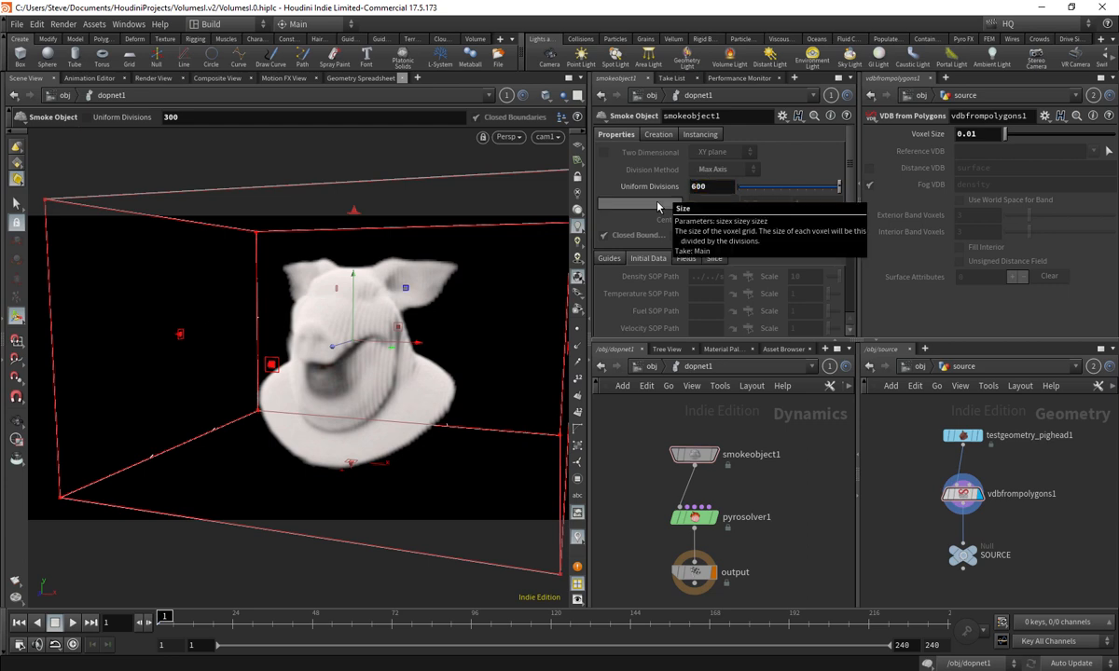
pyautogui.click(1025, 23)
pyautogui.click(1020, 37)
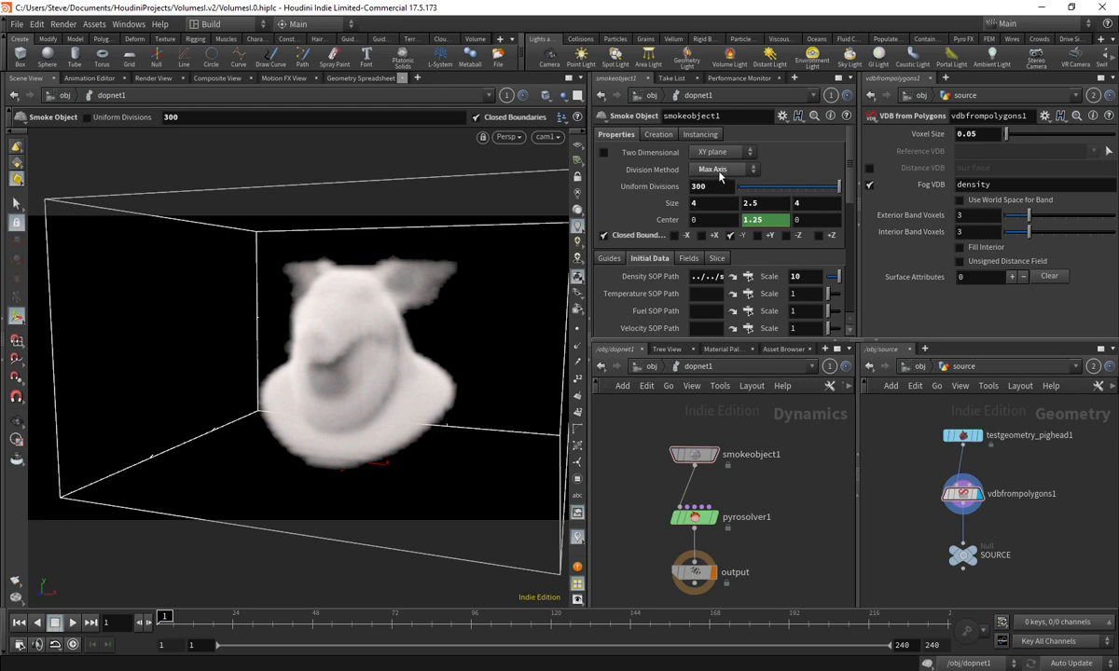
# - Examine the X, Y and Z size values of smokeobject1 to find the container's longest axis
pyautogui.click(695, 203)
pyautogui.click(762, 204)
pyautogui.click(800, 204)
pyautogui.click(713, 205)
pyautogui.click(763, 204)
pyautogui.click(817, 204)
pyautogui.moveTo(706, 206); pyautogui.dragTo(667, 216)
# - Switch to Calculator, divide the container size 4 by the 300 divisions, and close it
pyautogui.press('super')
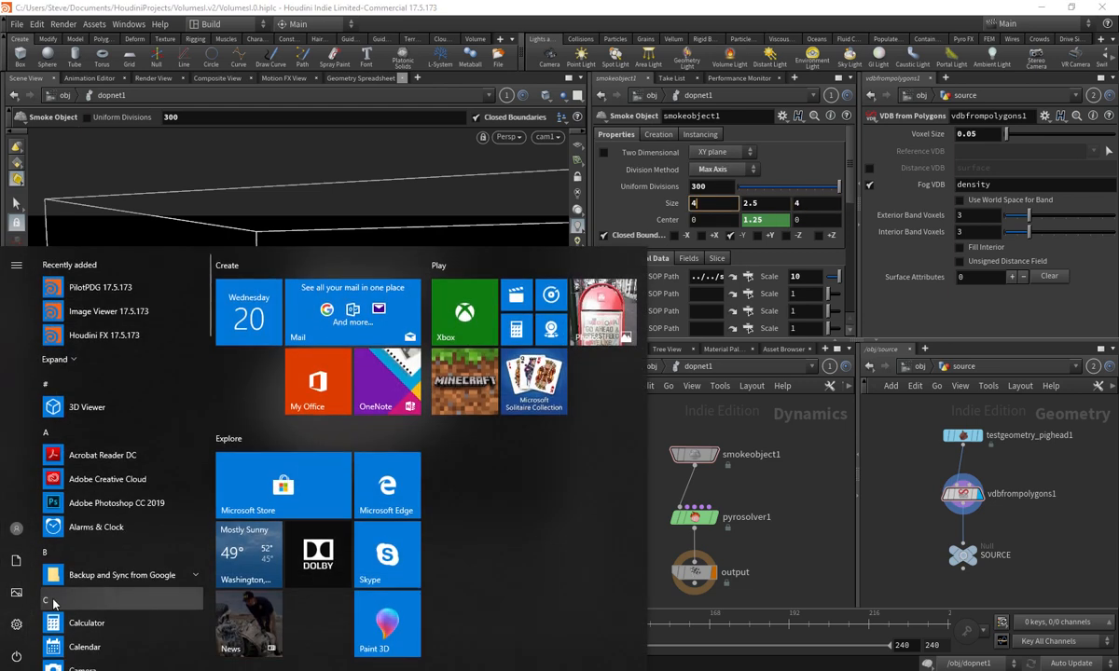
pyautogui.click(112, 621)
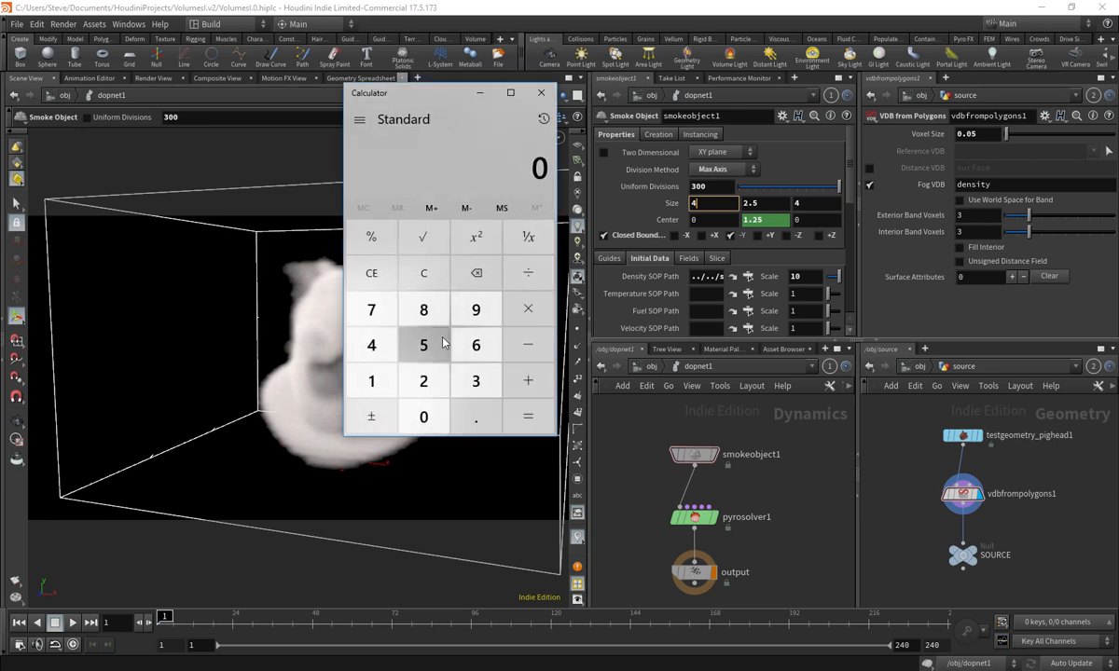
pyautogui.click(372, 343)
pyautogui.click(524, 277)
pyautogui.click(474, 378)
pyautogui.click(424, 417)
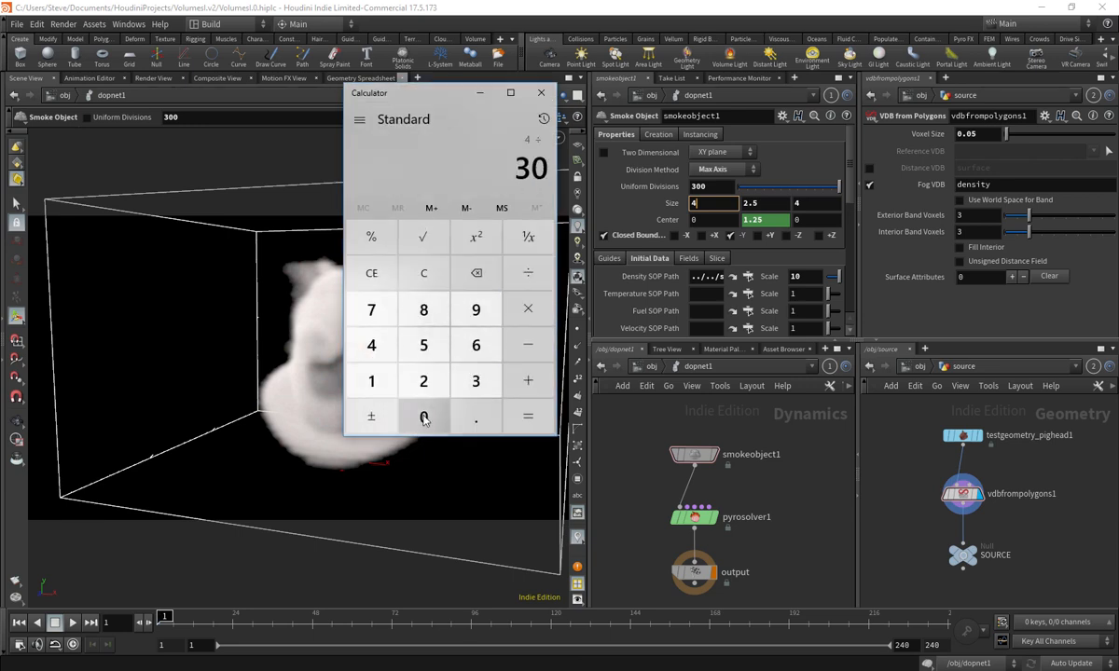
pyautogui.click(424, 417)
pyautogui.click(519, 416)
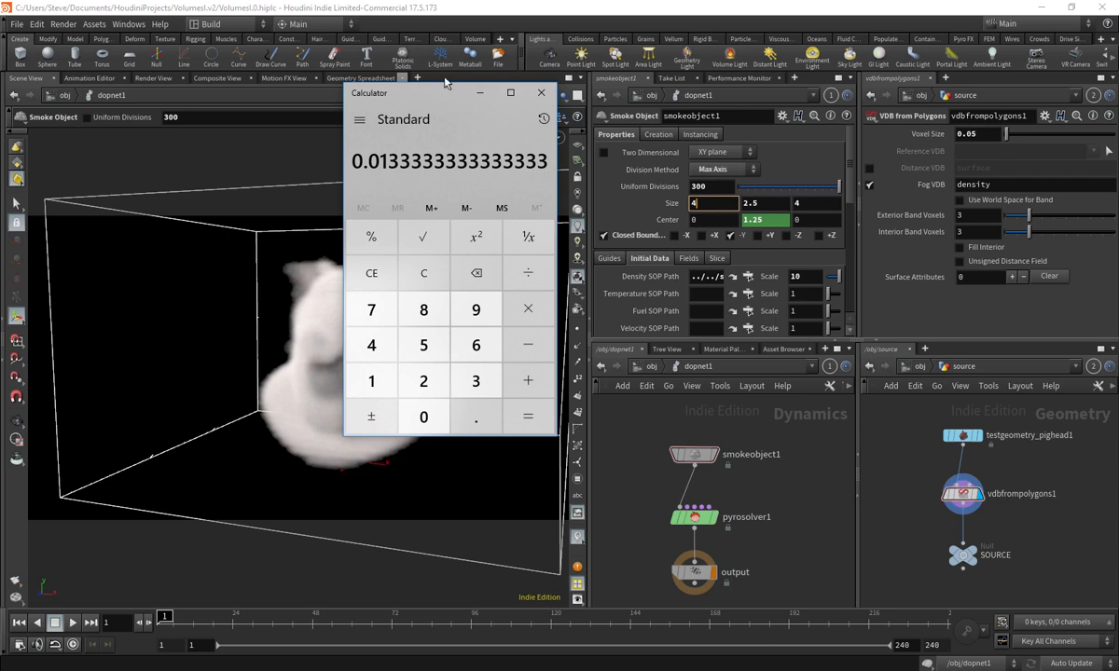
pyautogui.moveTo(415, 92); pyautogui.dragTo(288, 466)
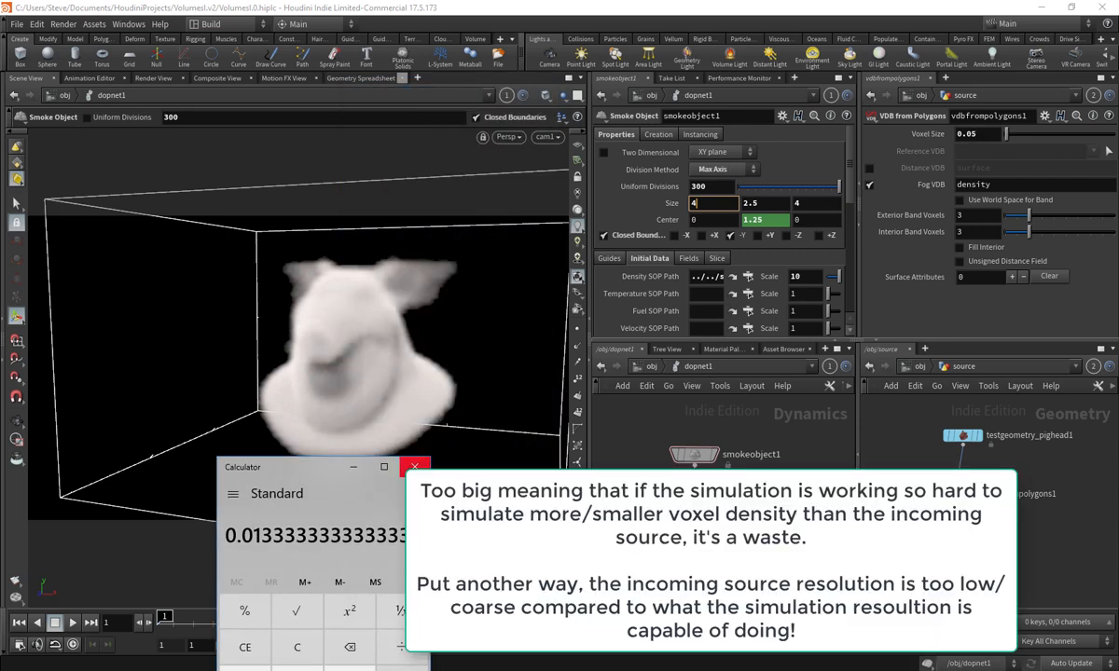
pyautogui.click(415, 466)
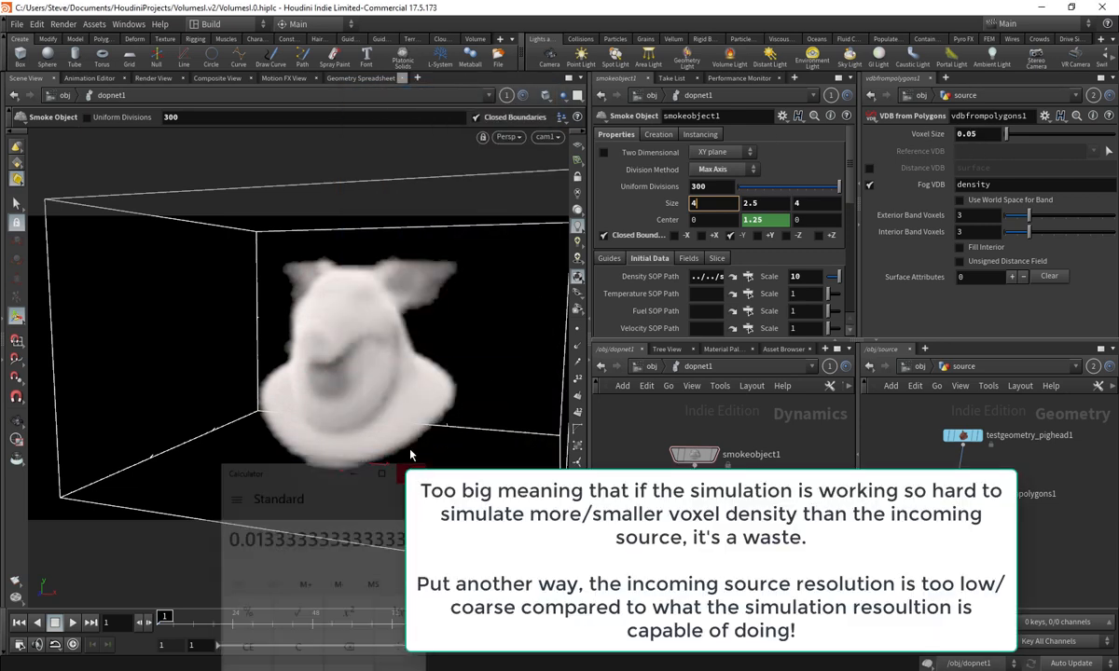
# - Copy smokeobject1's X size parameter and paste it as an absolute channel reference into the Voxel Size of vdbfrompolygons1
pyautogui.click(981, 135)
pyautogui.click(981, 136)
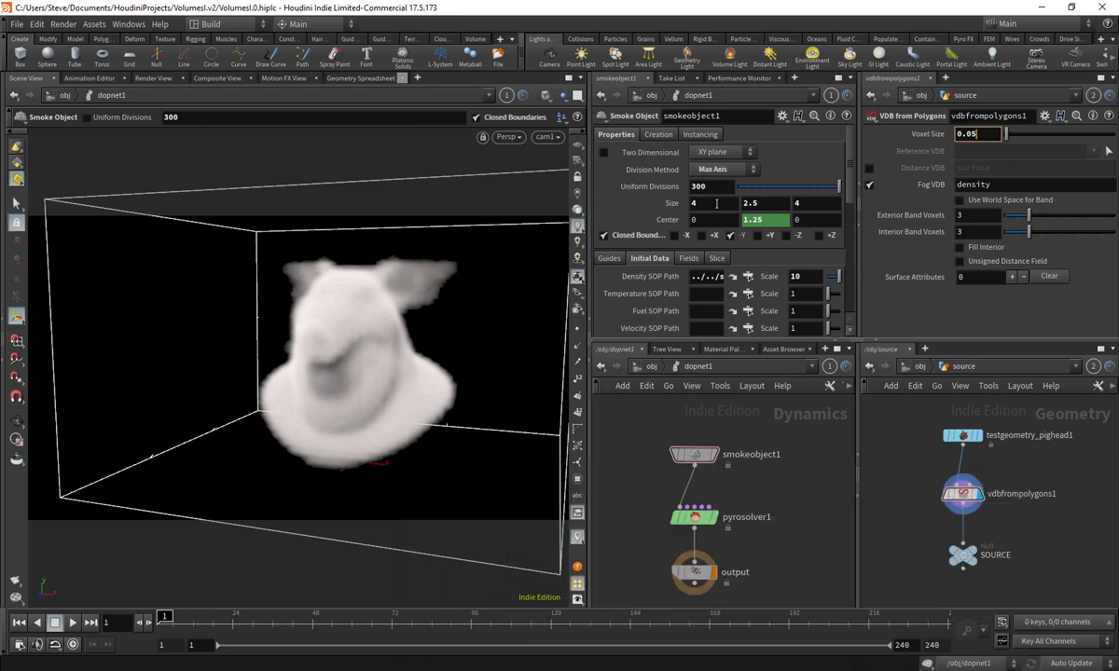
pyautogui.click(698, 219)
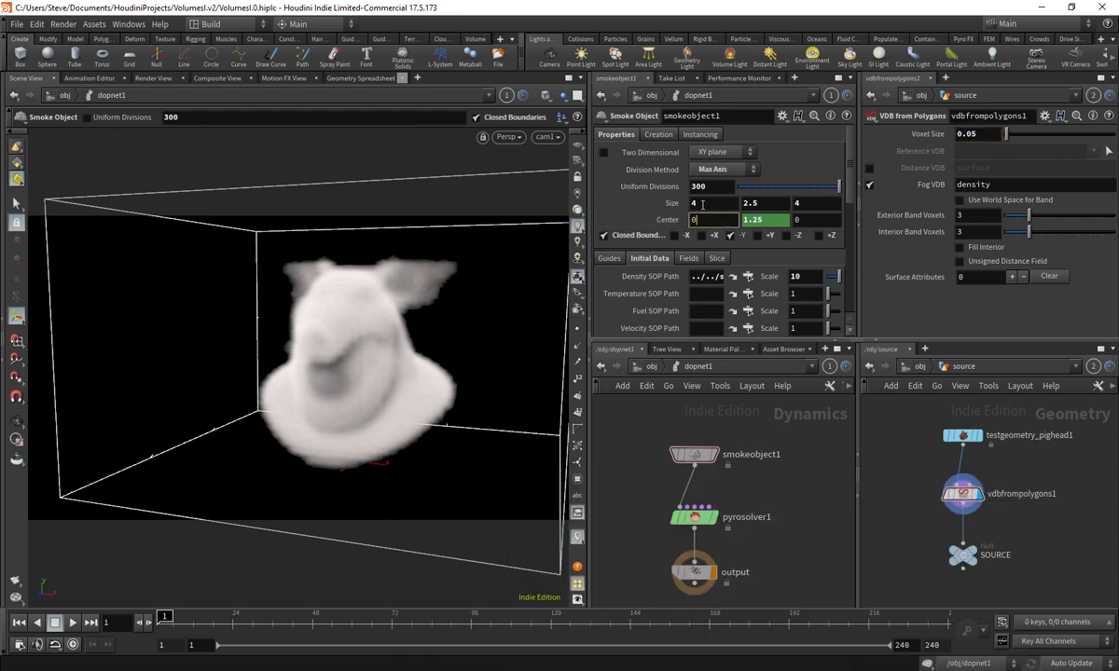
pyautogui.rightClick(704, 212)
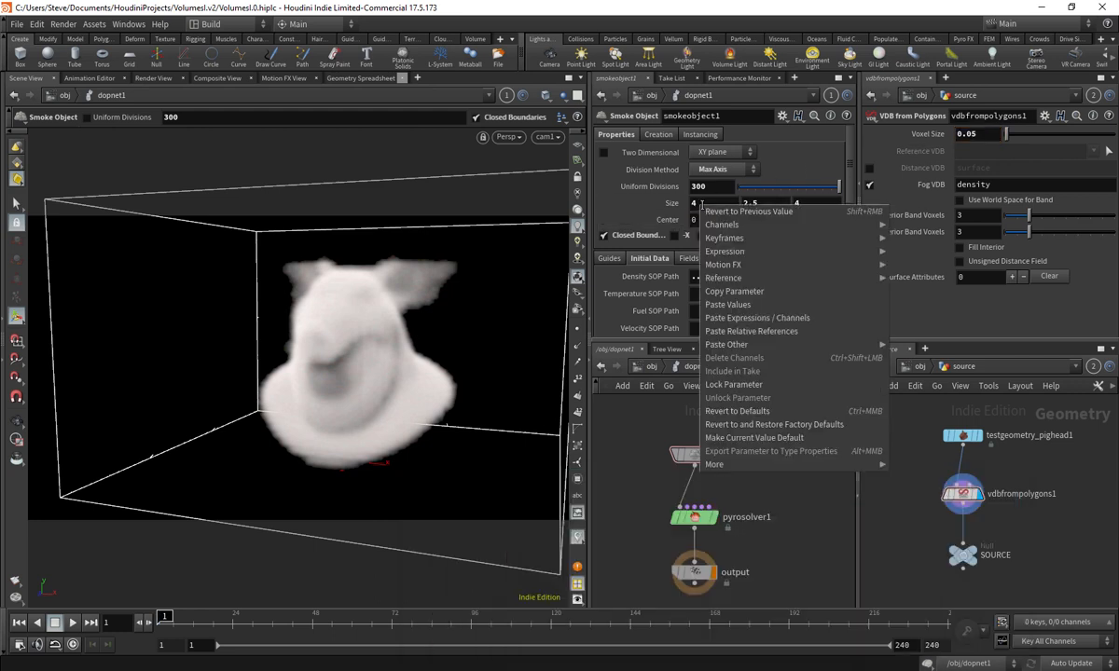
pyautogui.click(728, 292)
pyautogui.rightClick(929, 134)
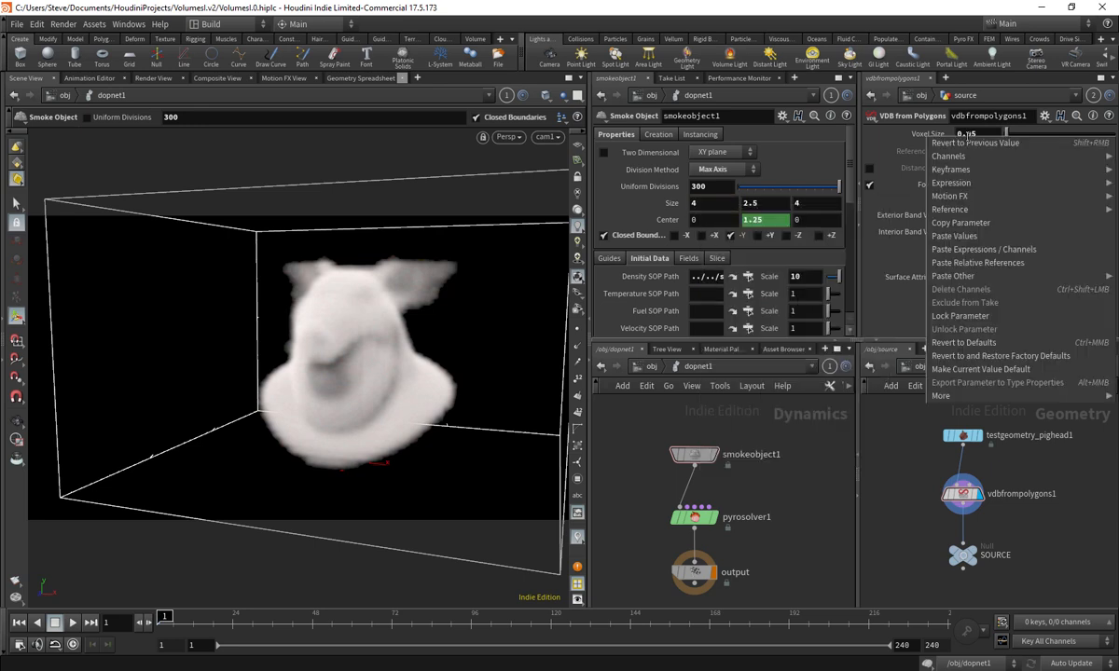
pyautogui.moveTo(971, 277)
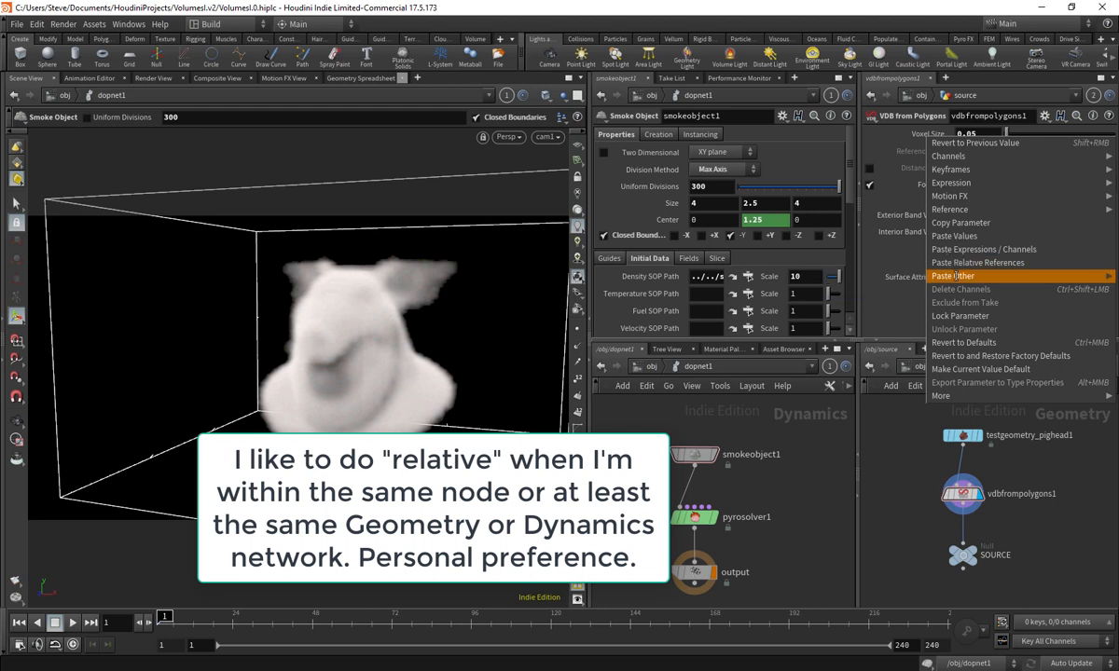
pyautogui.click(874, 290)
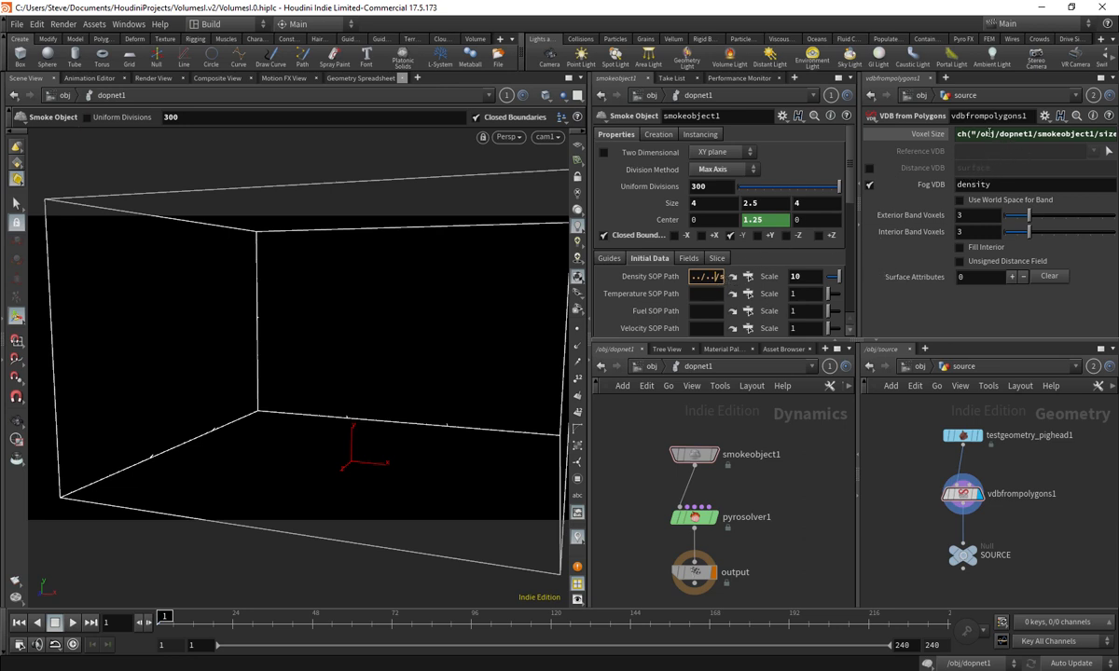
# - Copy smokeobject1's Uniform Divisions and extend vdbfrompolygons1's Voxel Size expression to divide the sizex reference by the pasted uniformdiv reference
pyautogui.click(926, 138)
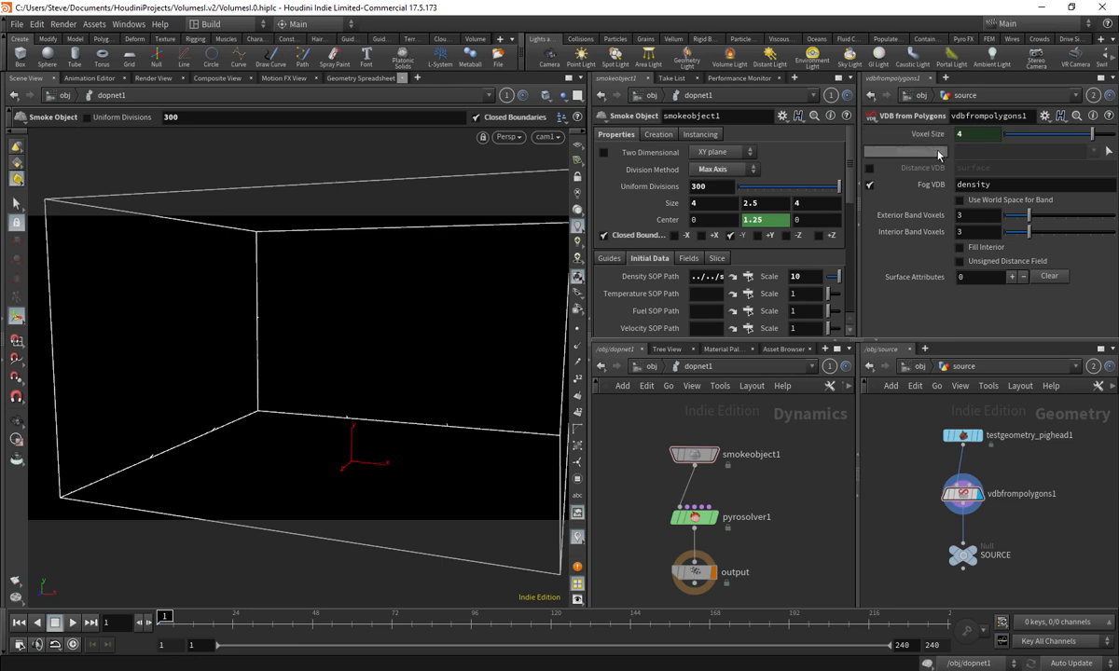
pyautogui.click(926, 135)
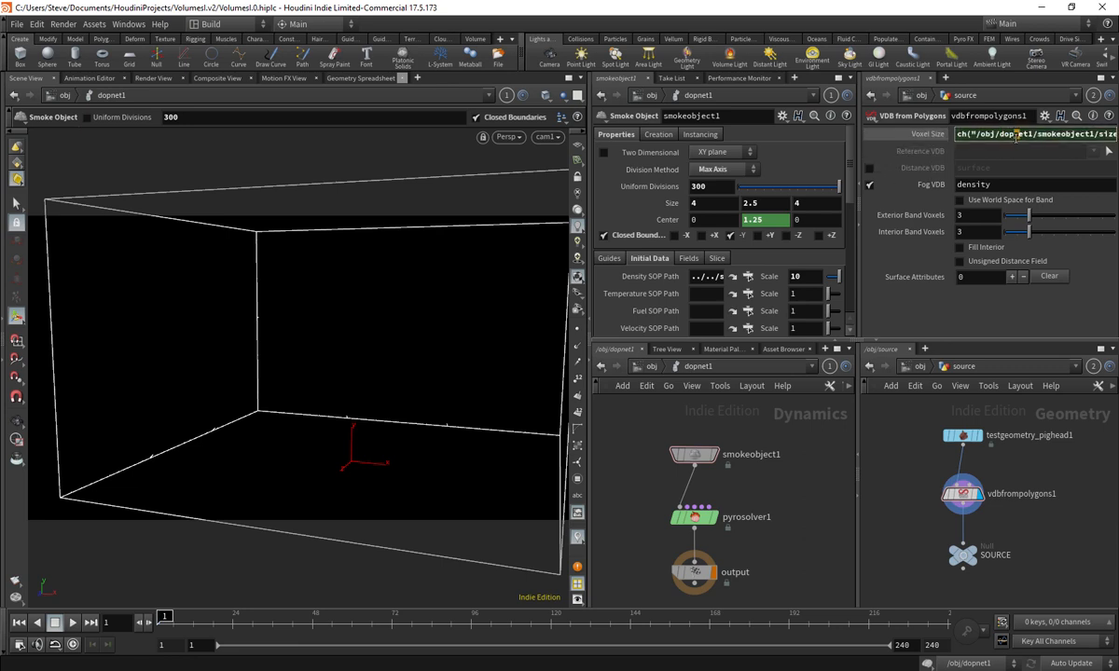
pyautogui.rightClick(707, 186)
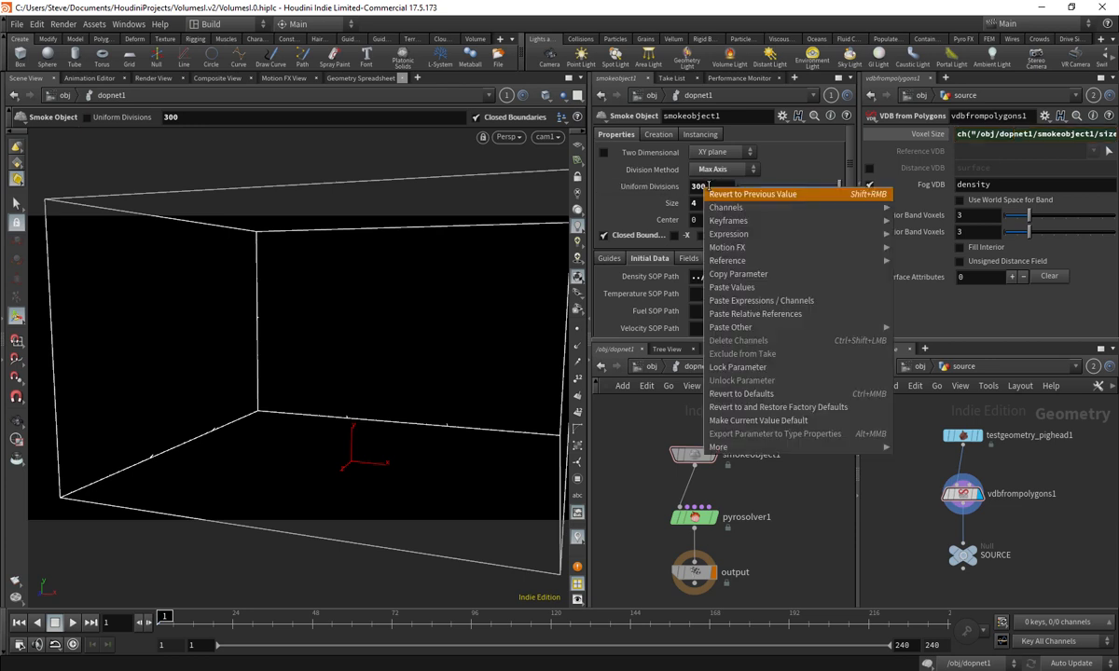
pyautogui.click(735, 274)
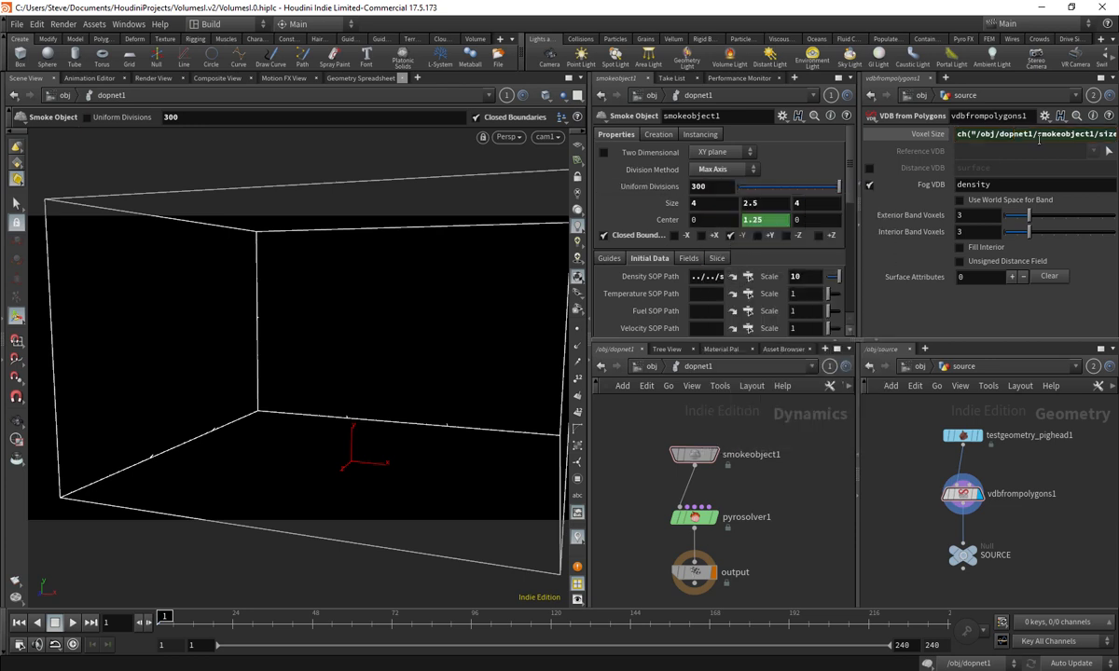
pyautogui.write('x")')
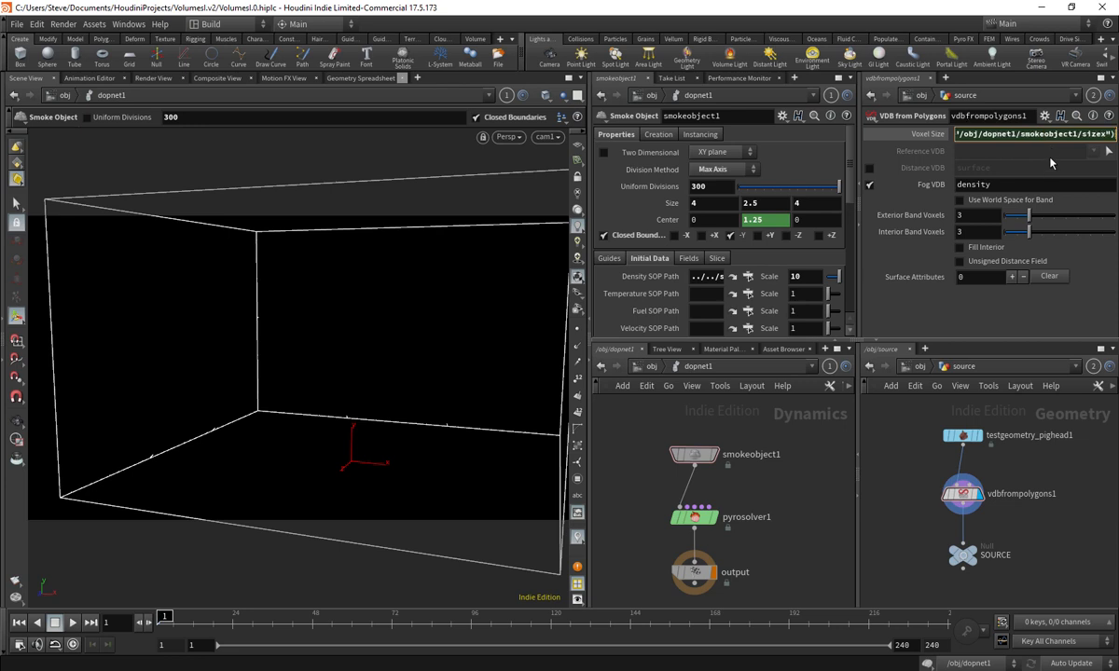
pyautogui.write(' /')
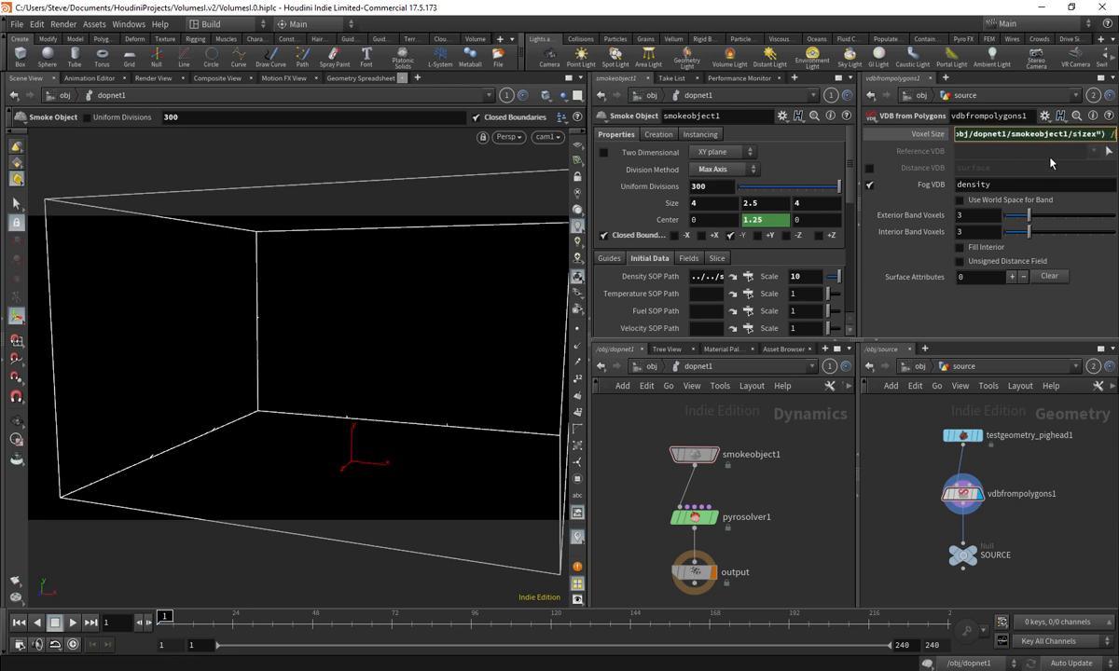
pyautogui.press('BackSpace')
pyautogui.press('BackSpace')
pyautogui.rightClick(1100, 134)
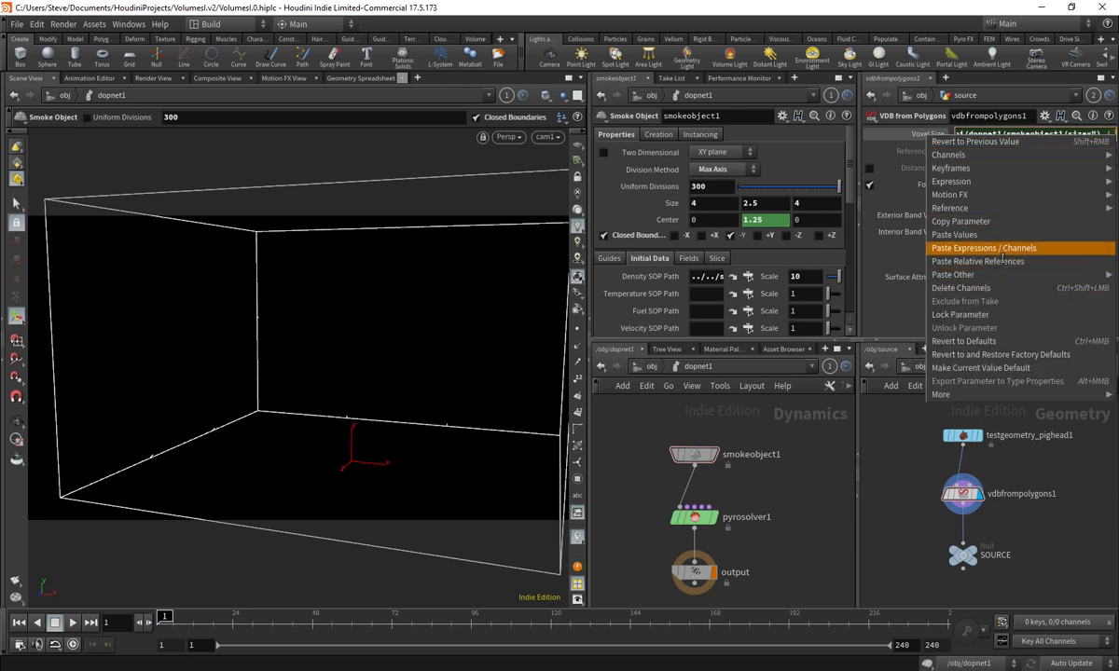
pyautogui.moveTo(991, 276)
pyautogui.click(907, 288)
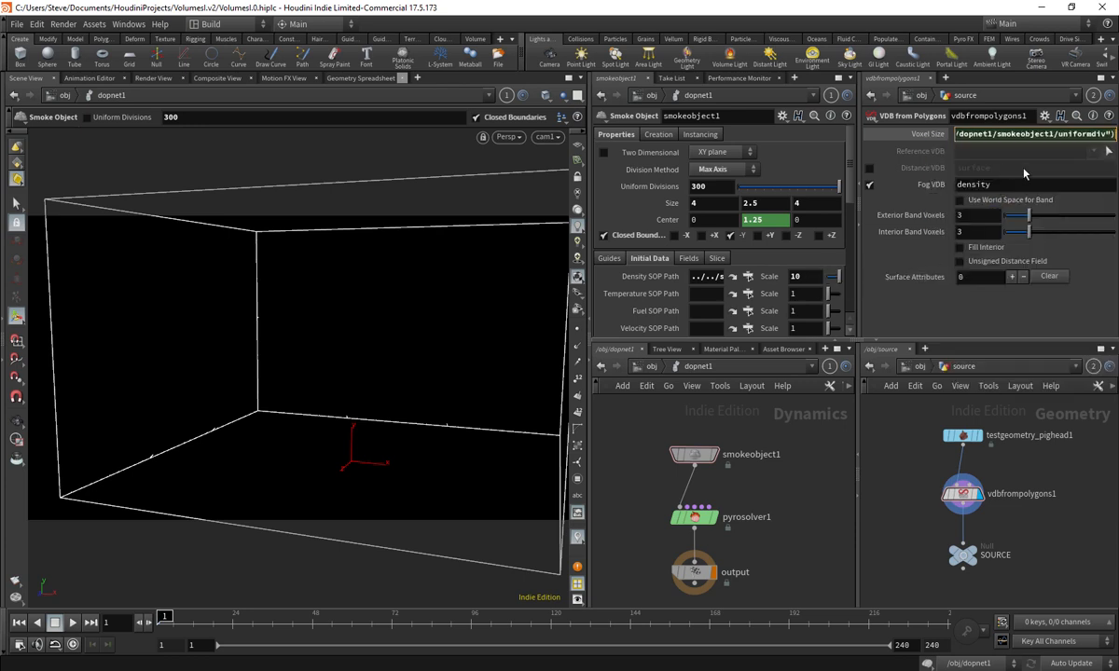
pyautogui.click(927, 142)
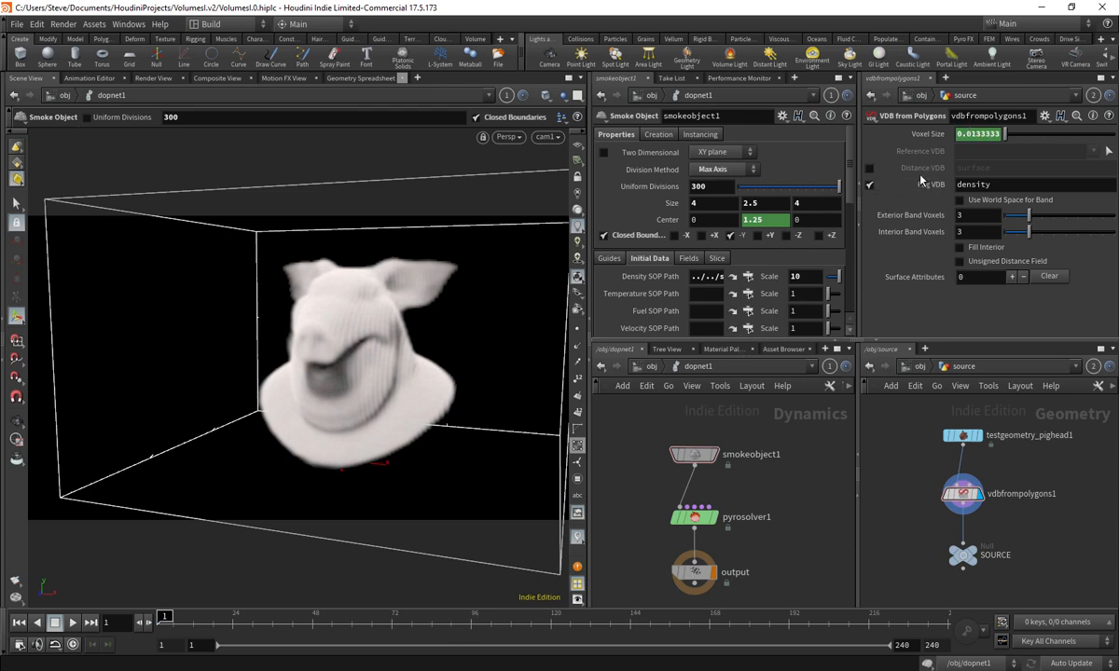
# - Check vdbfrompolygons1's node info and inspect the pig head volume inside its container from other angles, returning to the cam1 view
pyautogui.middleClick(961, 497)
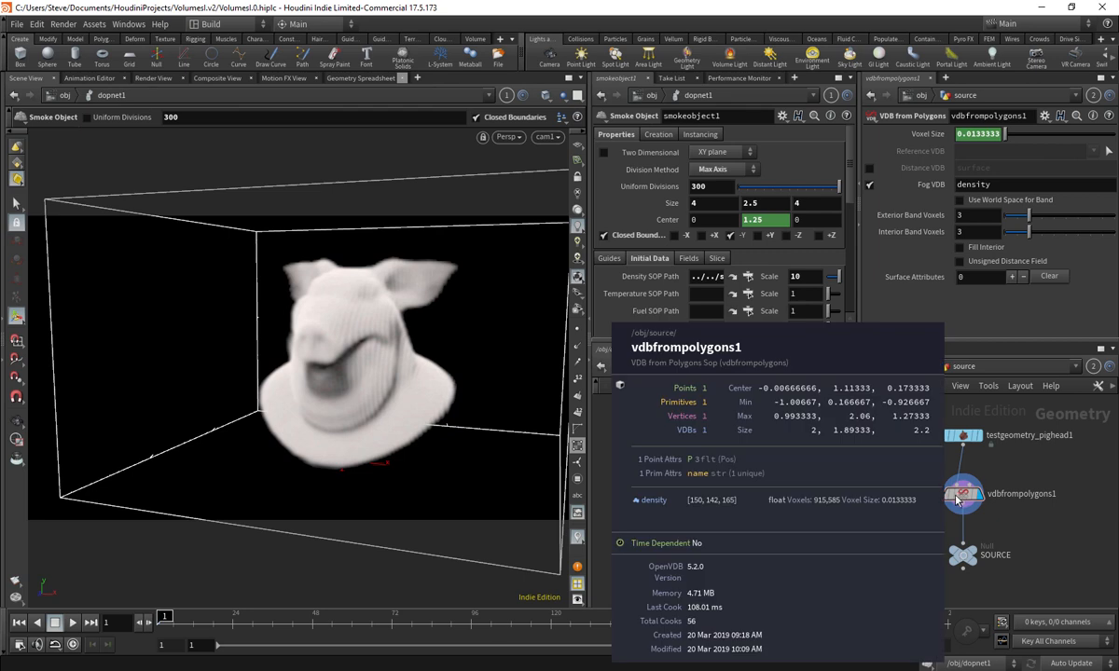
pyautogui.middleClick(969, 498)
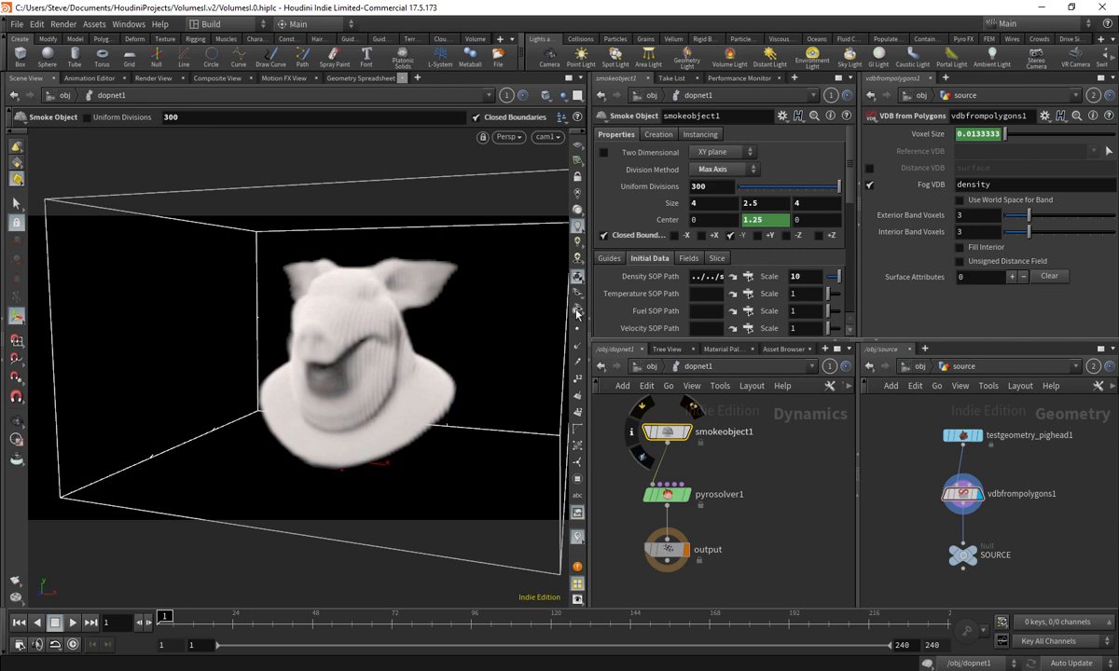
pyautogui.scroll(-3, 303, 348)
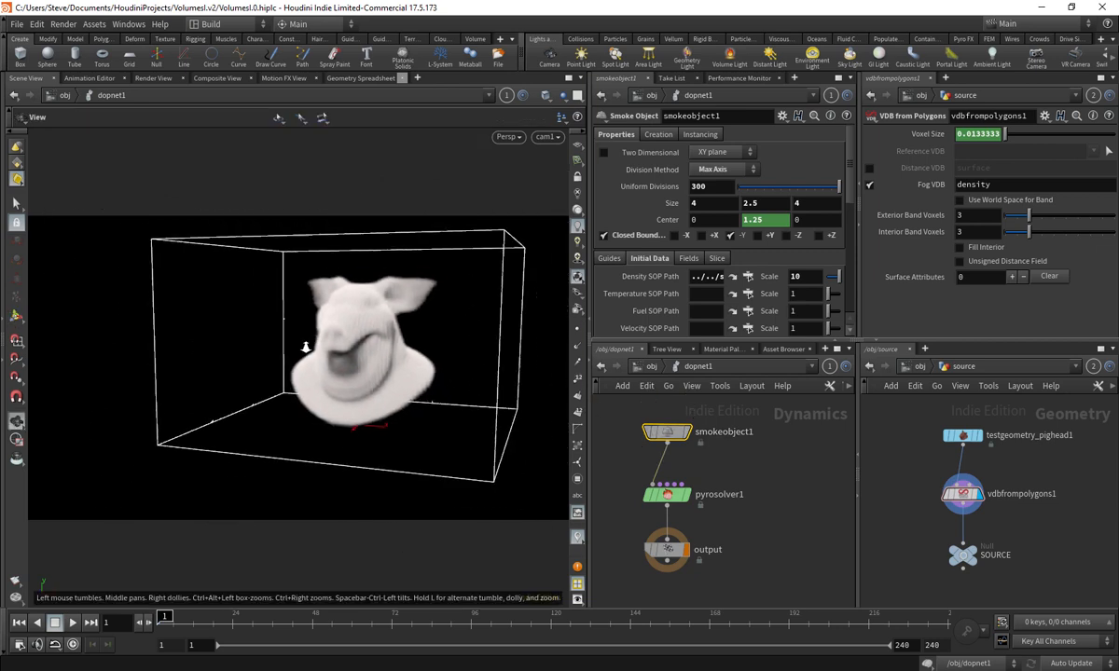
pyautogui.keyDown('alt'); pyautogui.moveTo(306, 348); pyautogui.dragTo(351, 340); pyautogui.keyUp('alt')
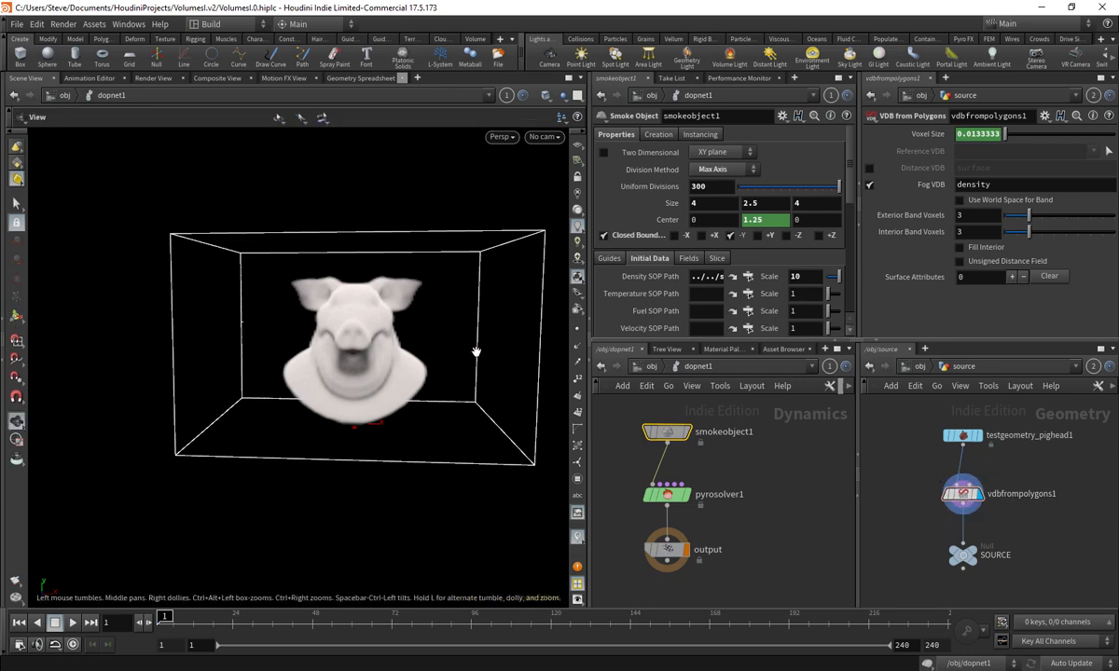
pyautogui.moveTo(475, 350); pyautogui.dragTo(524, 298)
pyautogui.click(548, 138)
pyautogui.click(560, 200)
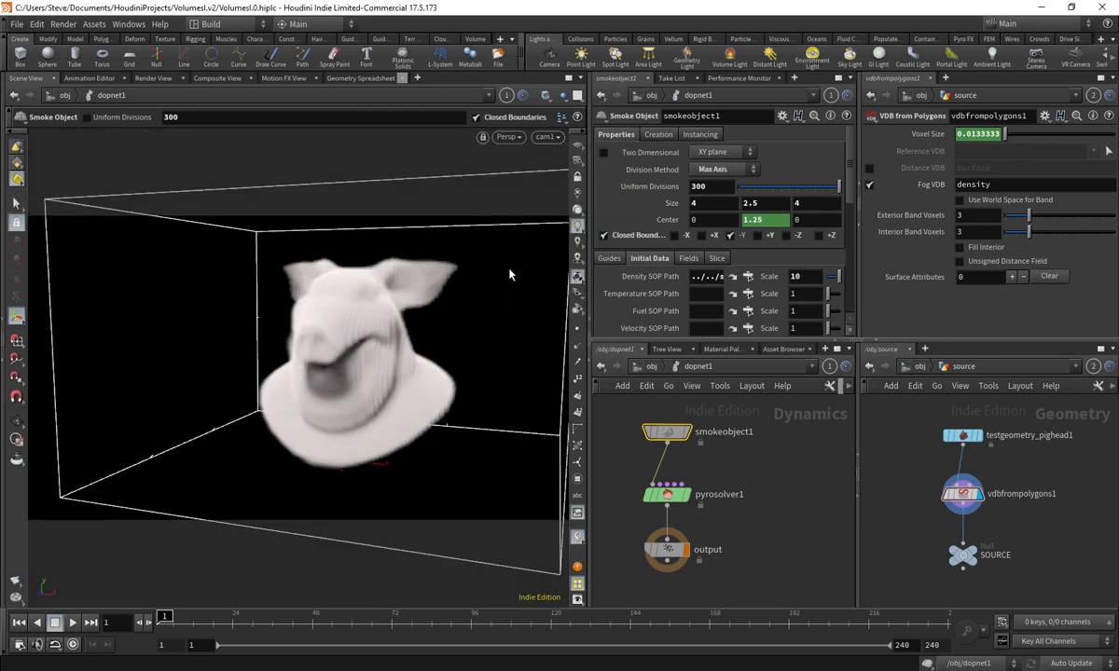
# - Compare the Voxel Size of vdbfrompolygons1 between the HQ and Main takes, ending in the HQ take
pyautogui.click(1001, 24)
pyautogui.click(1009, 52)
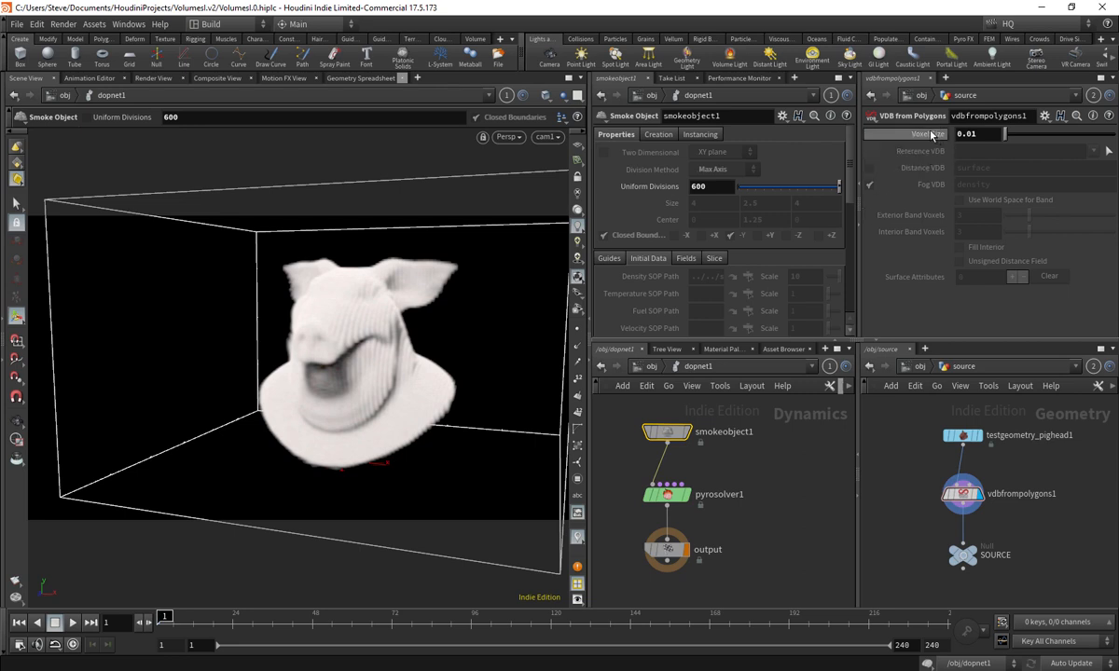
pyautogui.click(969, 24)
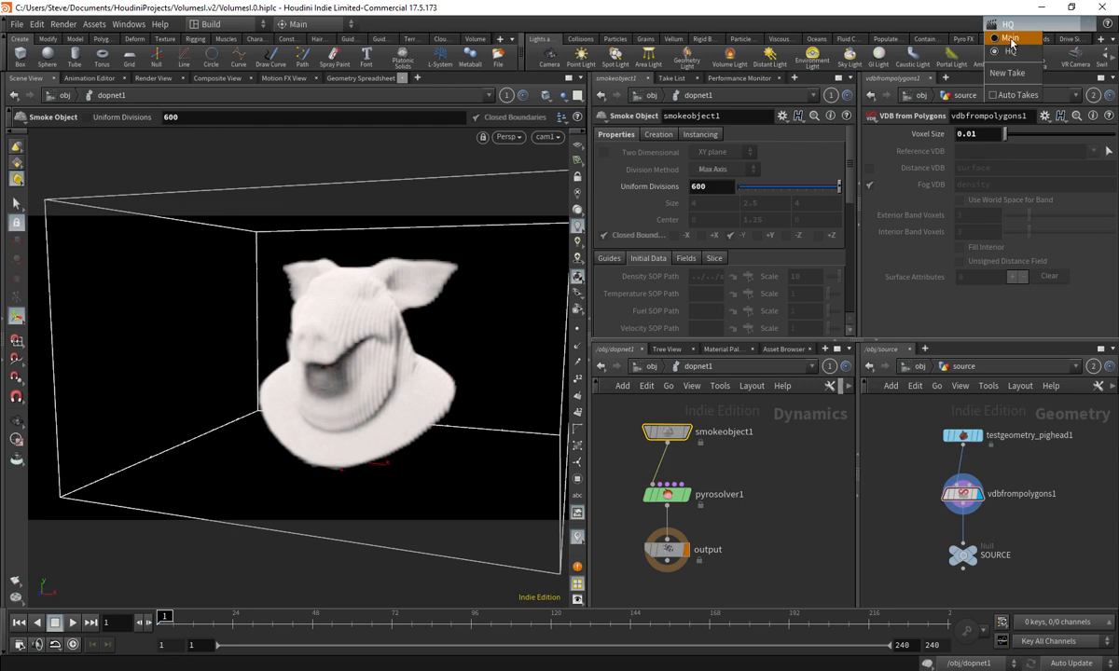
pyautogui.click(979, 35)
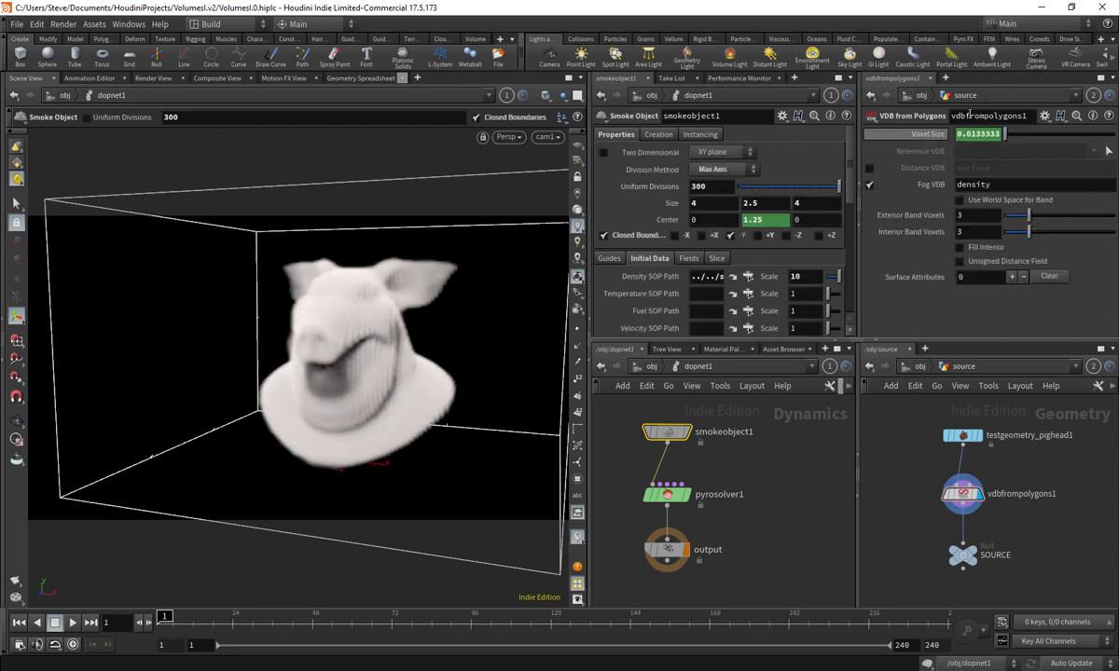
pyautogui.click(1006, 23)
pyautogui.click(1012, 52)
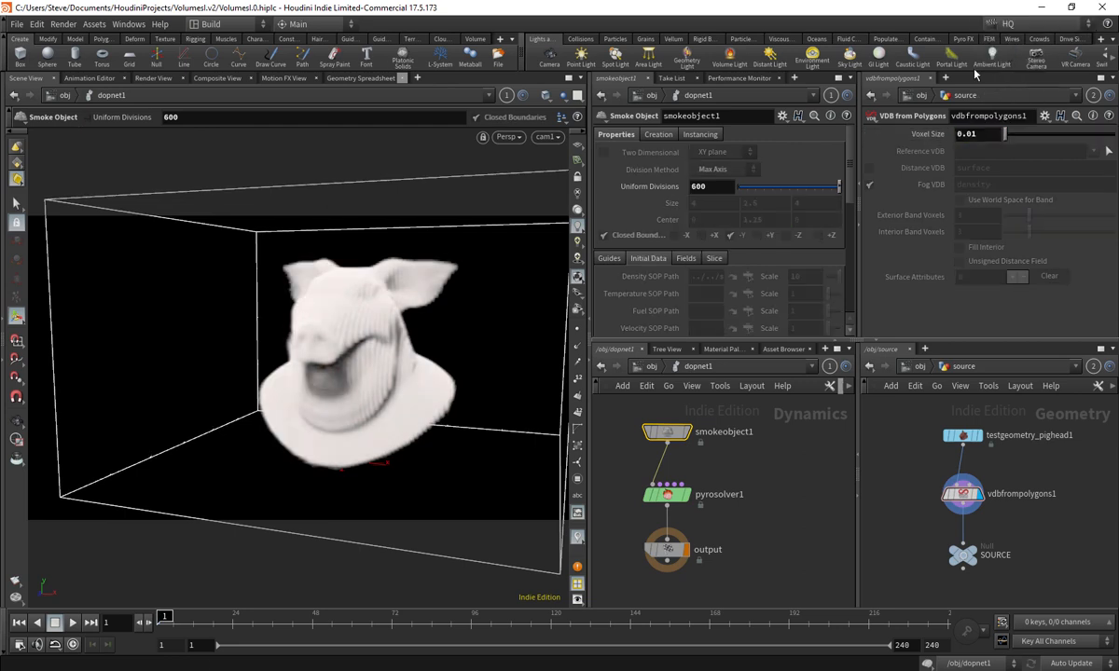
# - Try to exclude the Voxel Size parameter of vdbfrompolygons1 from the HQ take
pyautogui.rightClick(923, 133)
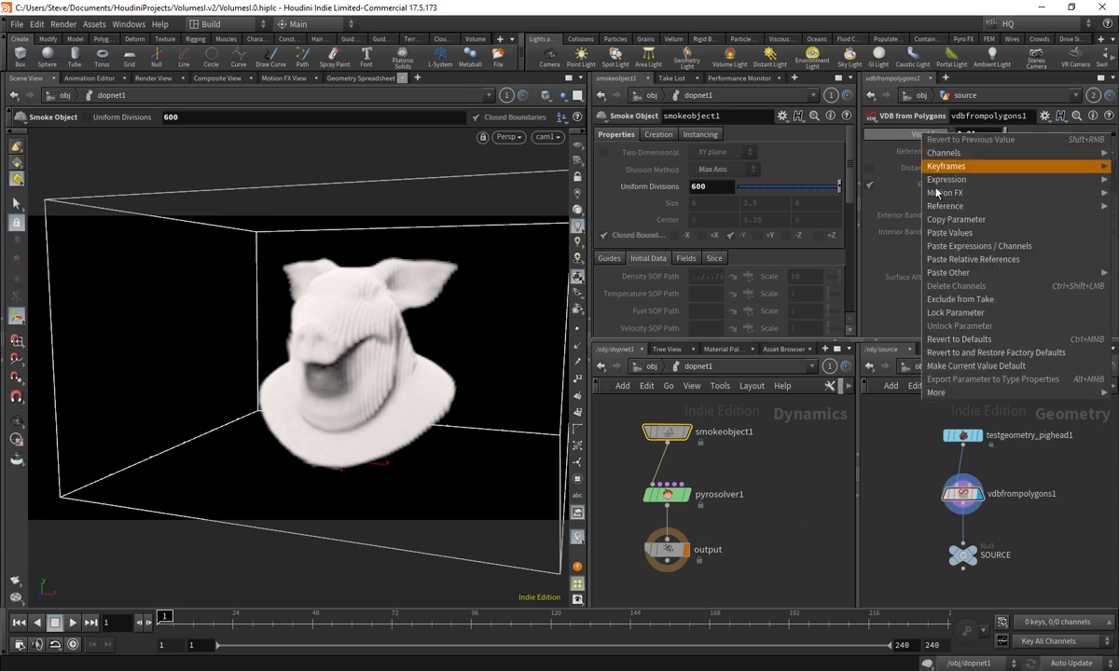
pyautogui.click(962, 300)
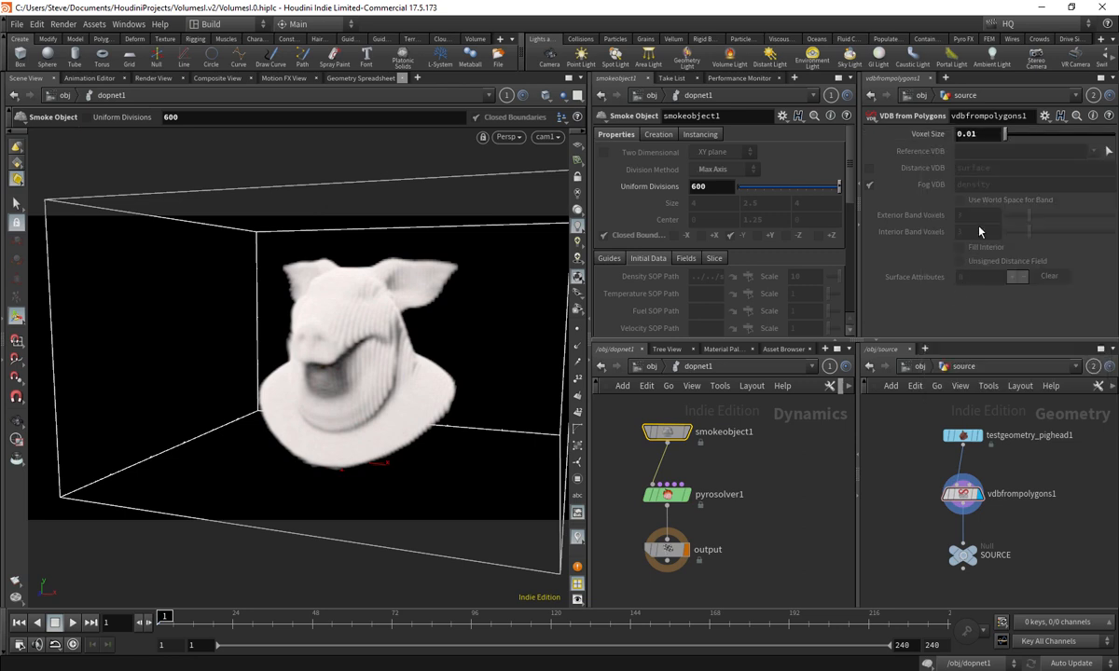
pyautogui.rightClick(928, 134)
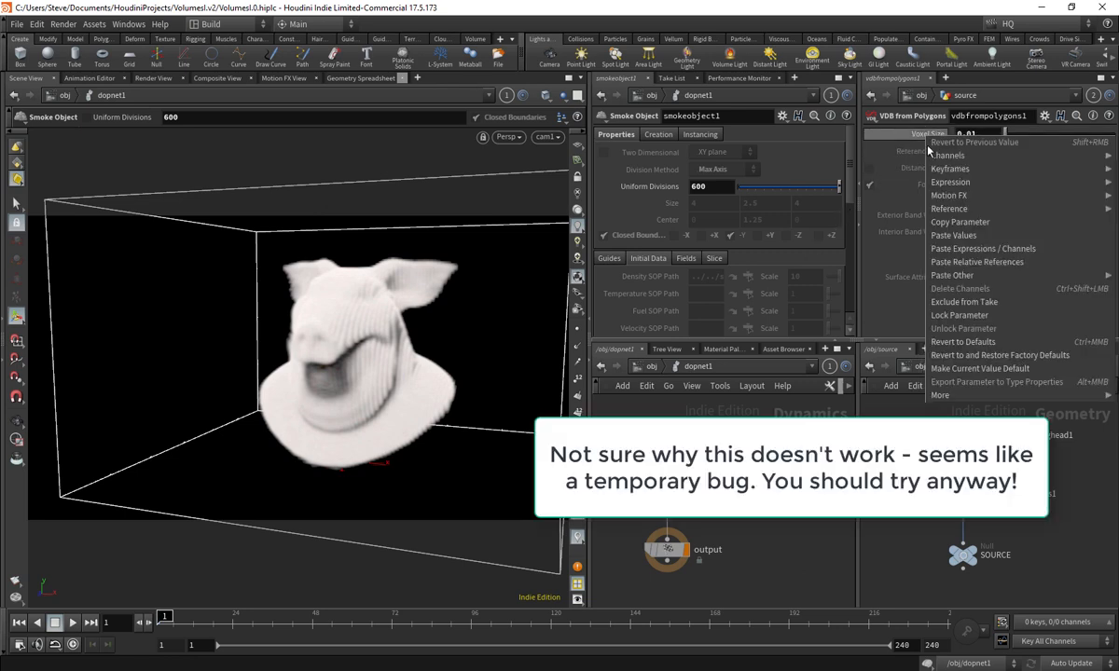
pyautogui.click(956, 315)
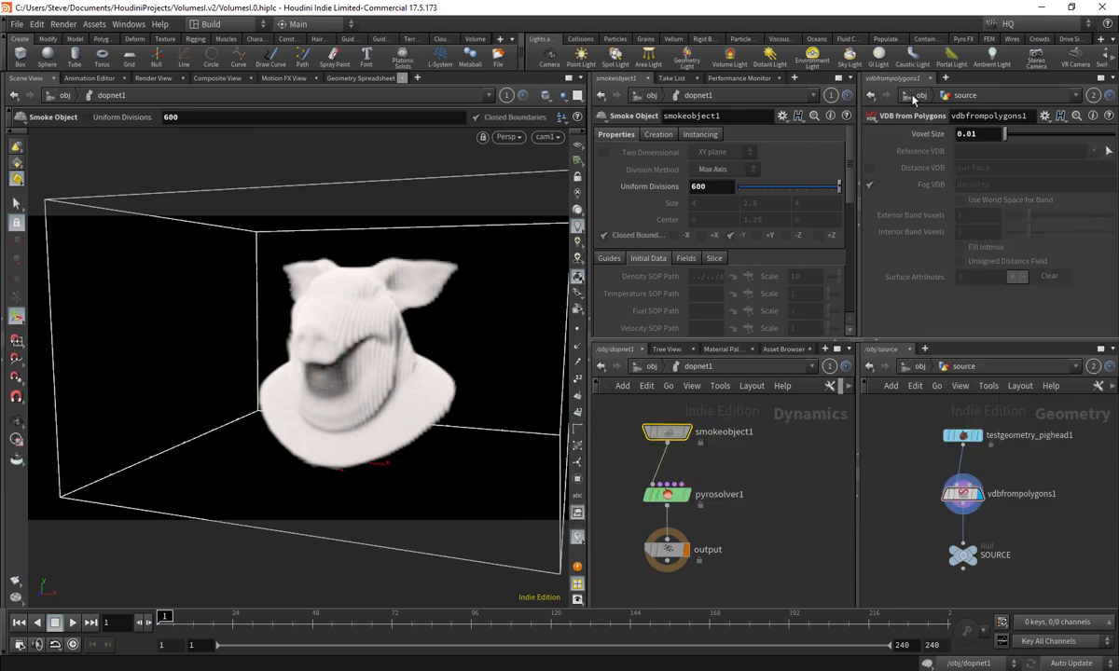
# - Delete vdbfrompolygons1's voxelsize entry from the HQ take in the take list and return to the Main take
pyautogui.click(669, 78)
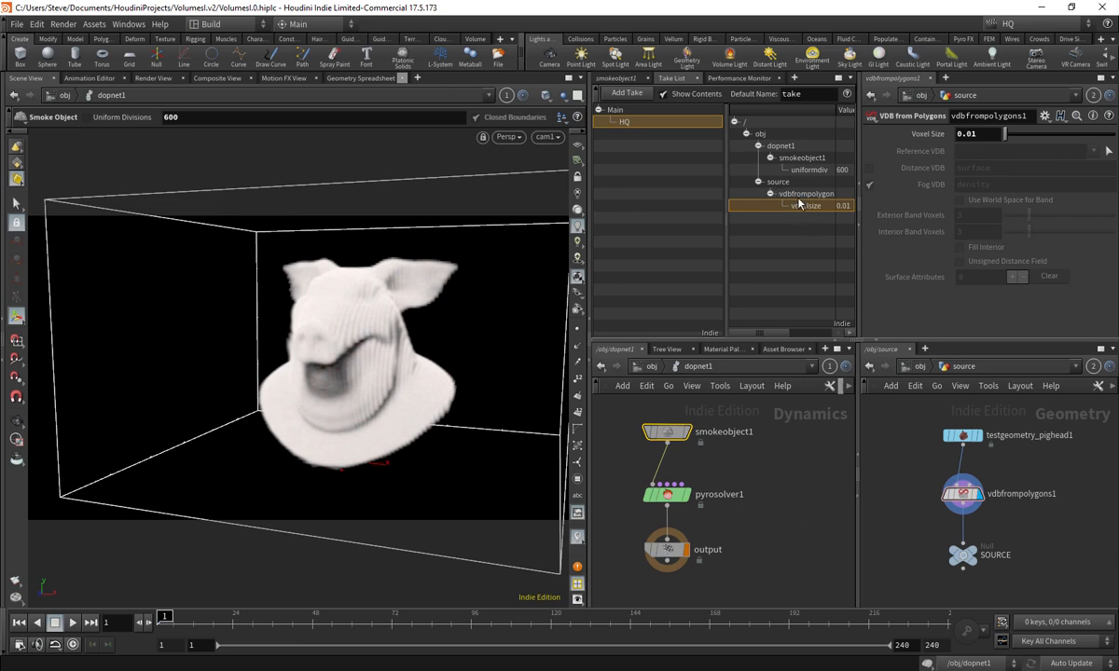
pyautogui.press('Delete')
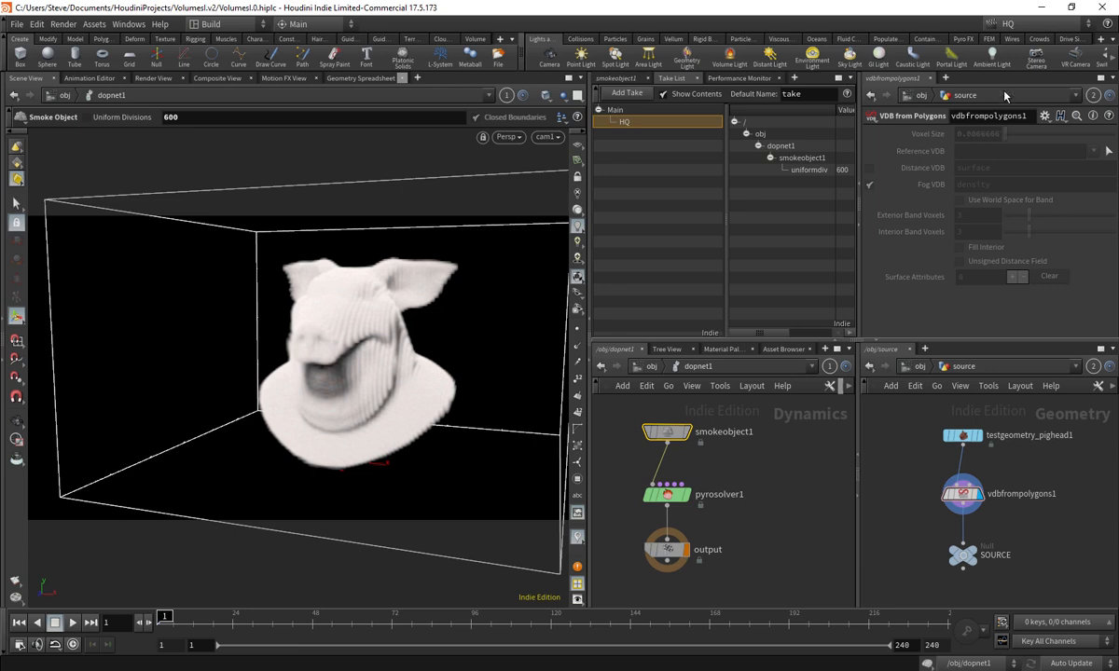
pyautogui.click(1026, 23)
pyautogui.click(1016, 39)
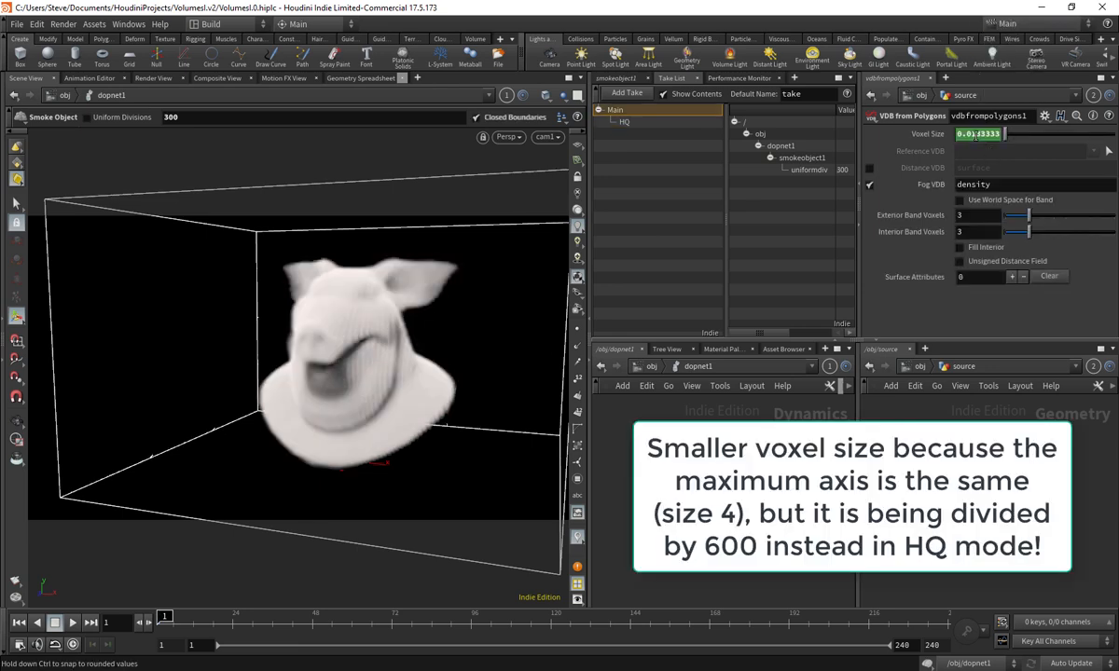
# - Switch to the HQ take to examine the source's Voxel Size and volume, and return to the Main take
pyautogui.click(965, 25)
pyautogui.click(965, 51)
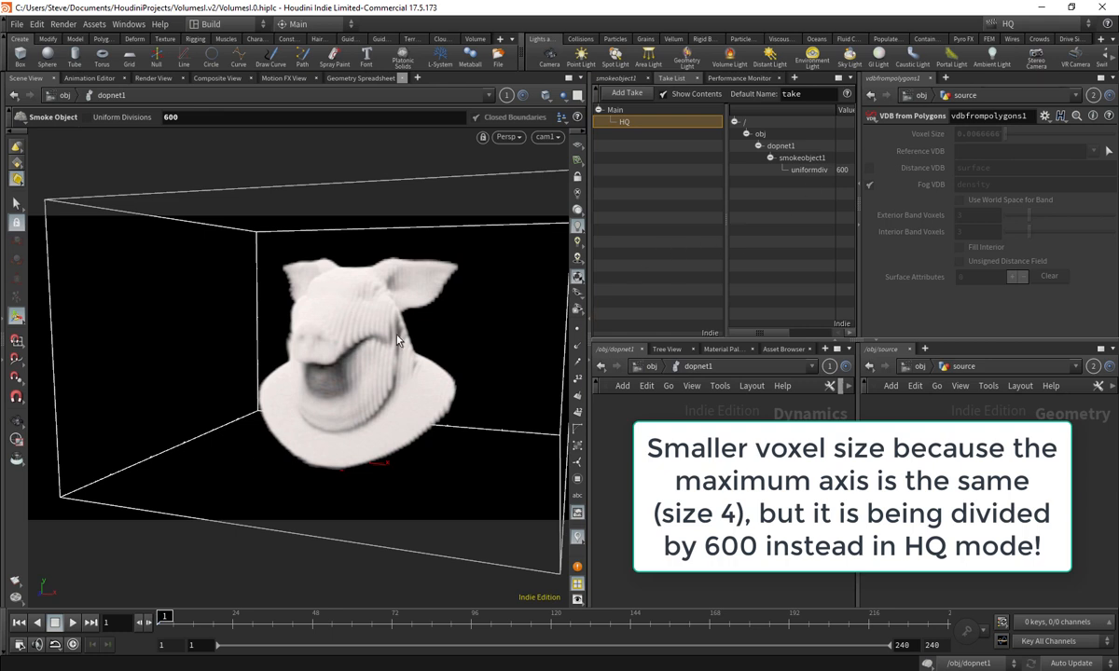
pyautogui.click(1007, 26)
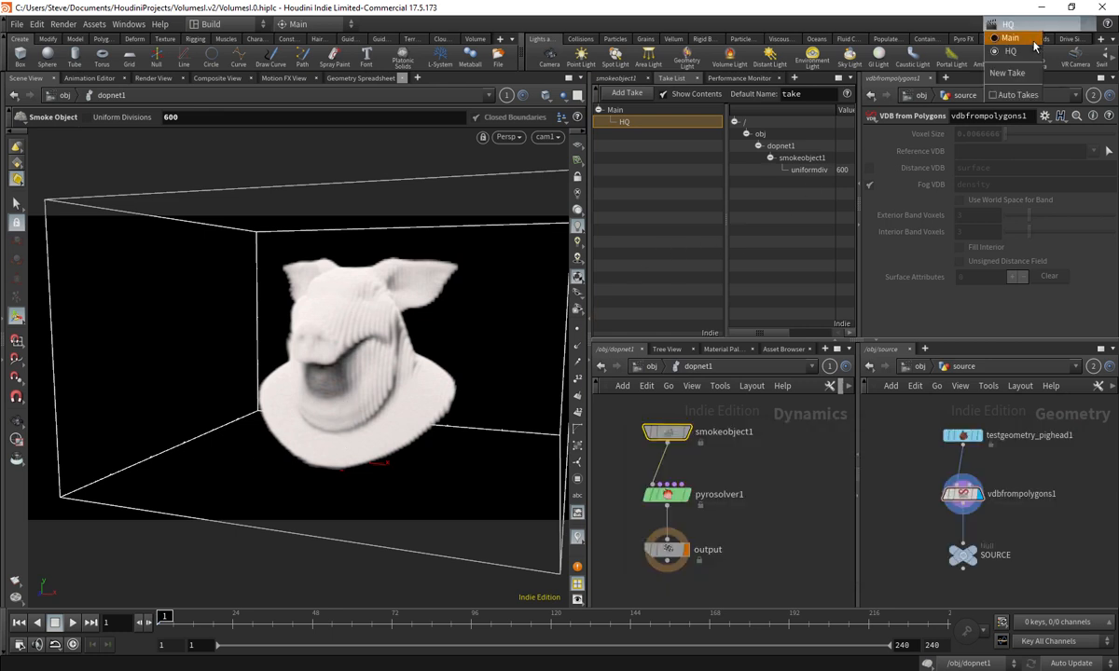
pyautogui.click(968, 38)
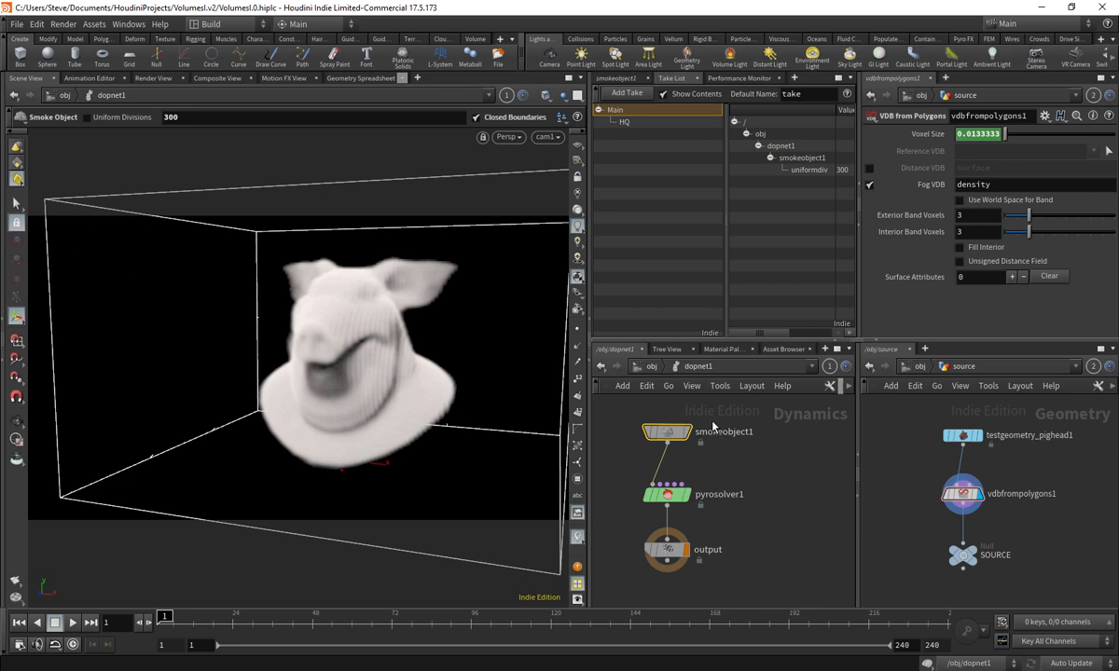
# - Show smokeobject1's parameters, play the smoke simulation to about frame 12, and rewind to frame 1
pyautogui.click(617, 78)
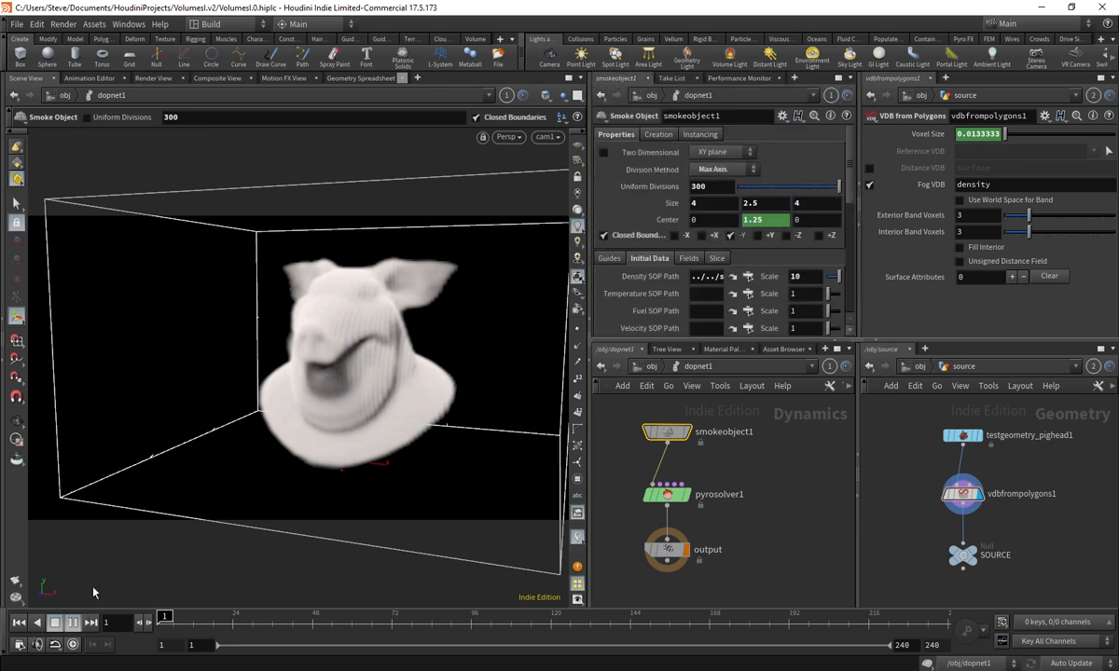
pyautogui.press('Up')
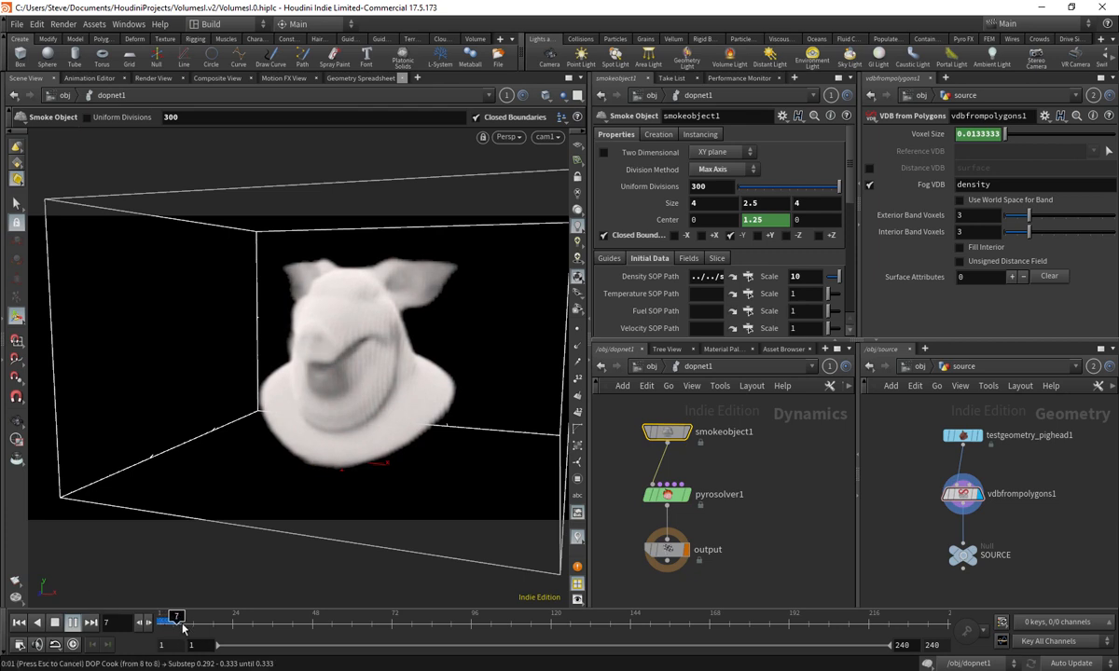
pyautogui.moveTo(178, 618); pyautogui.dragTo(146, 622)
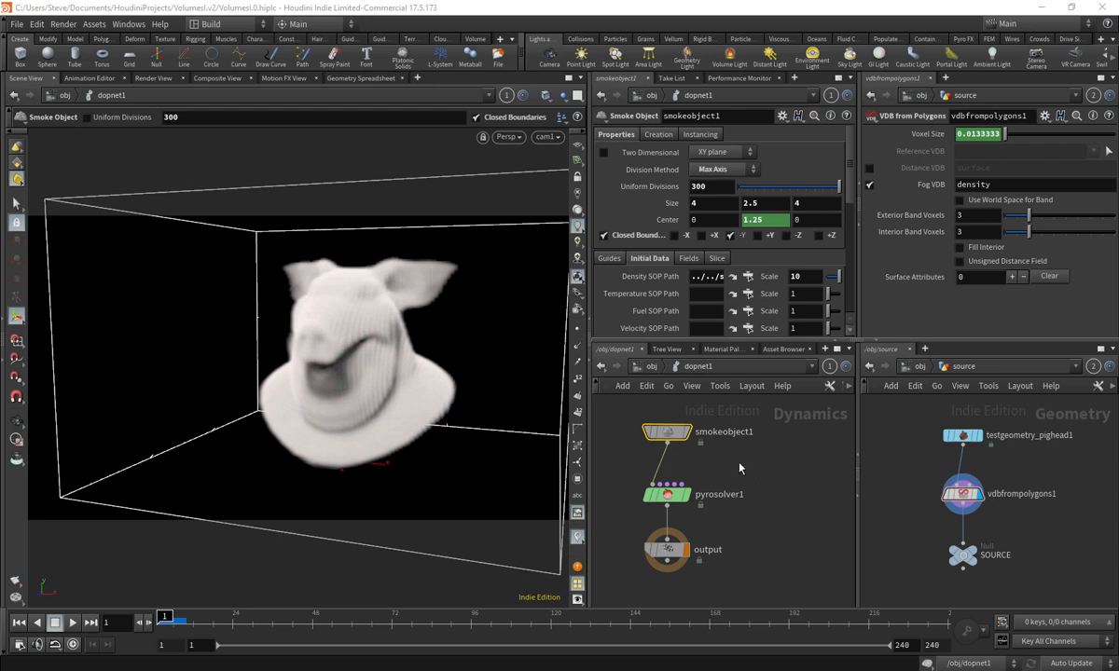
pyautogui.click(73, 622)
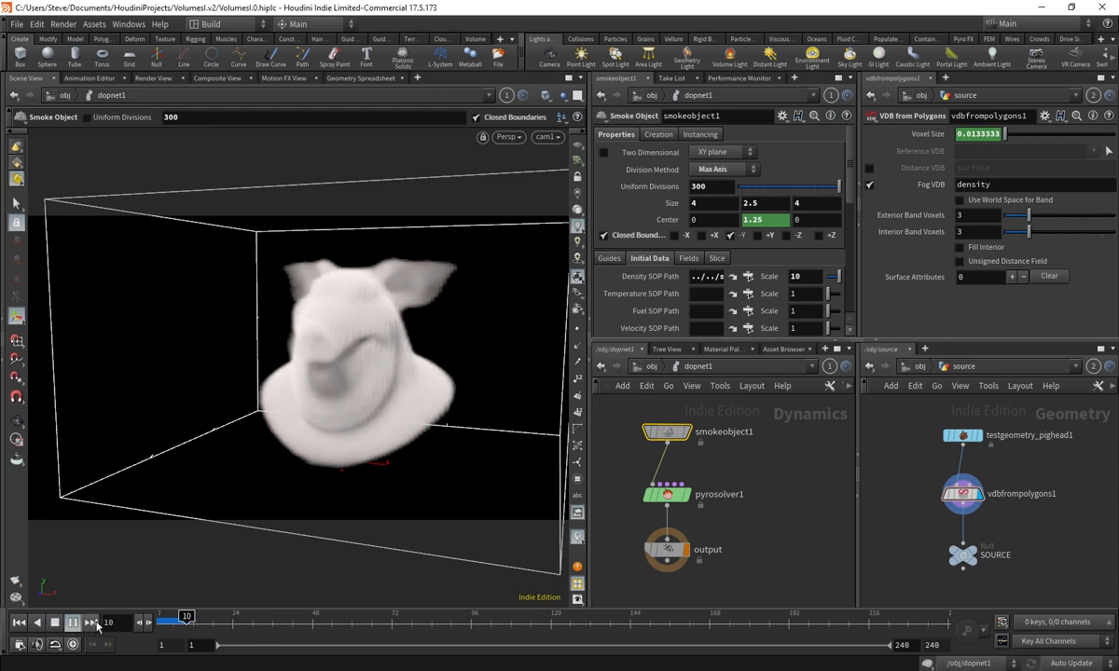
pyautogui.click(56, 624)
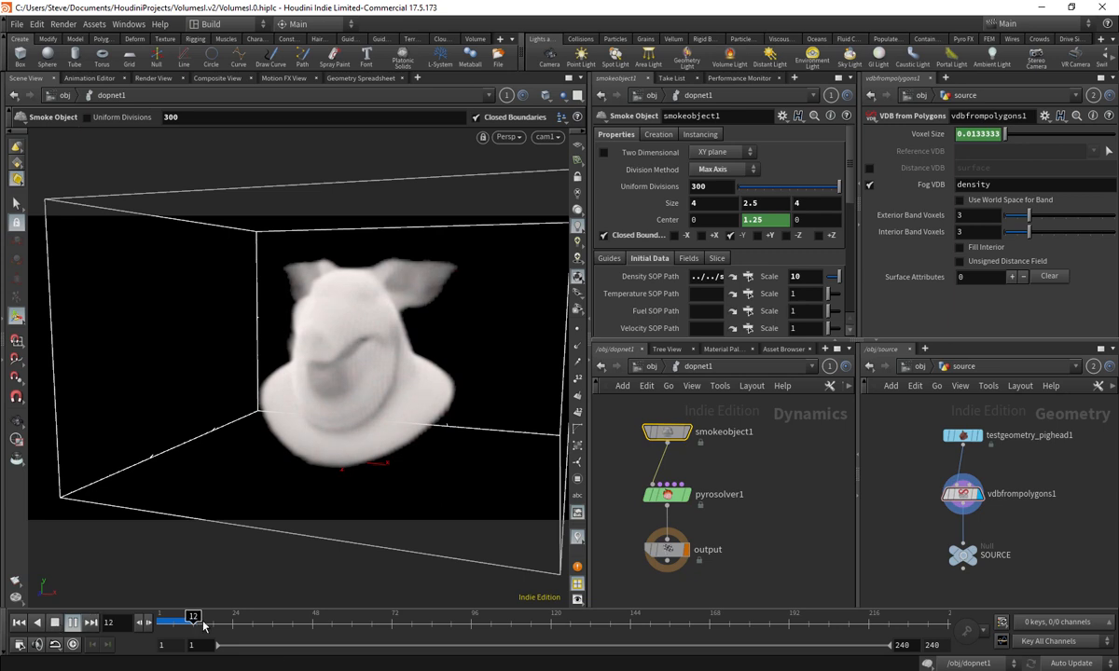
pyautogui.click(159, 619)
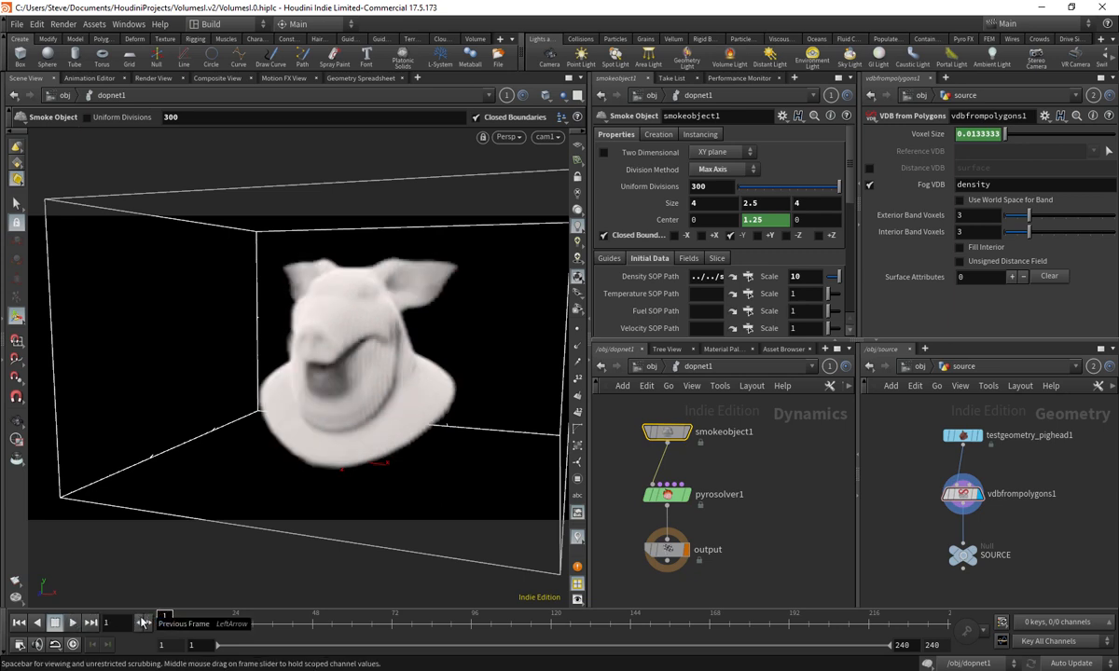
# - Enable Use OpenCL in pyrosolver1's advanced settings, play the simulation past frame 20, and rewind to frame 1
pyautogui.click(668, 494)
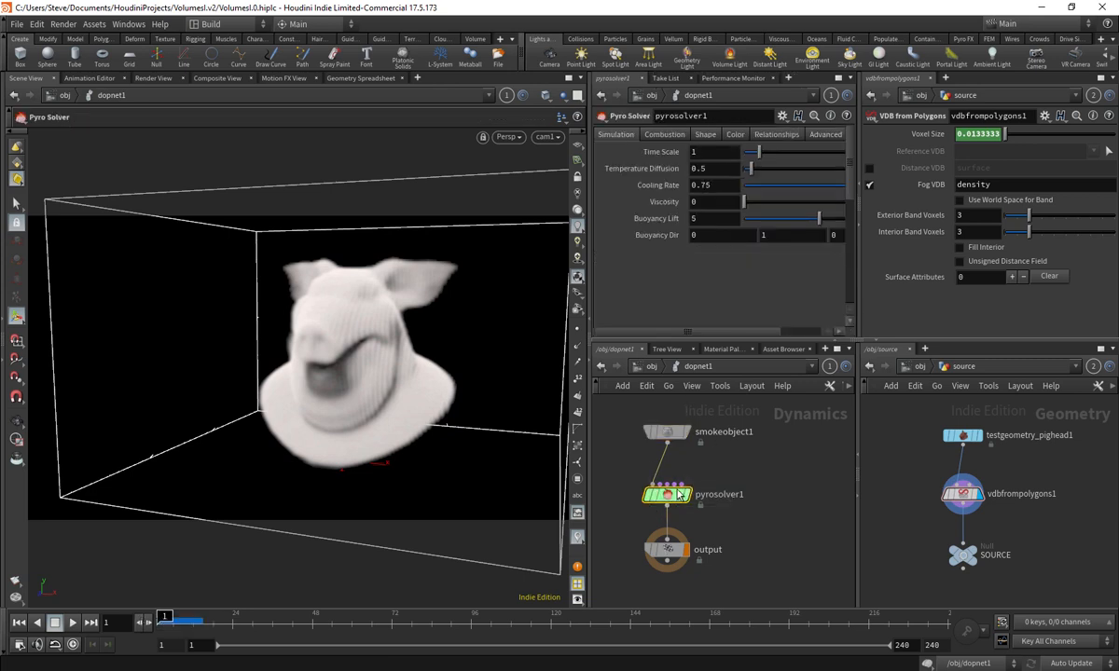
pyautogui.click(822, 136)
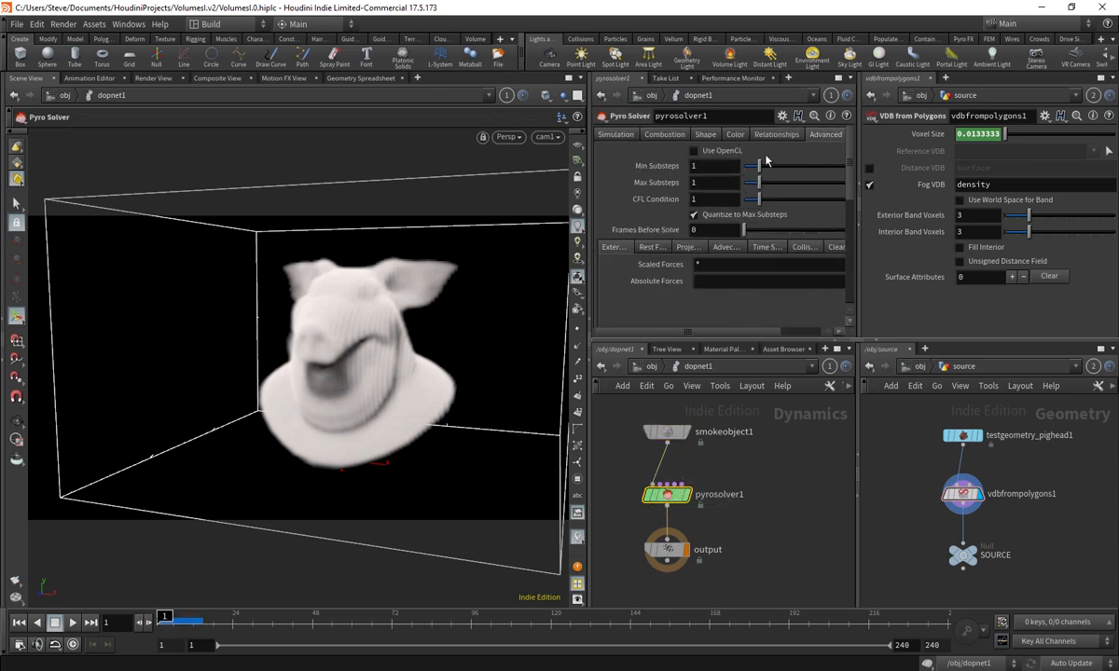
pyautogui.click(718, 152)
pyautogui.click(73, 623)
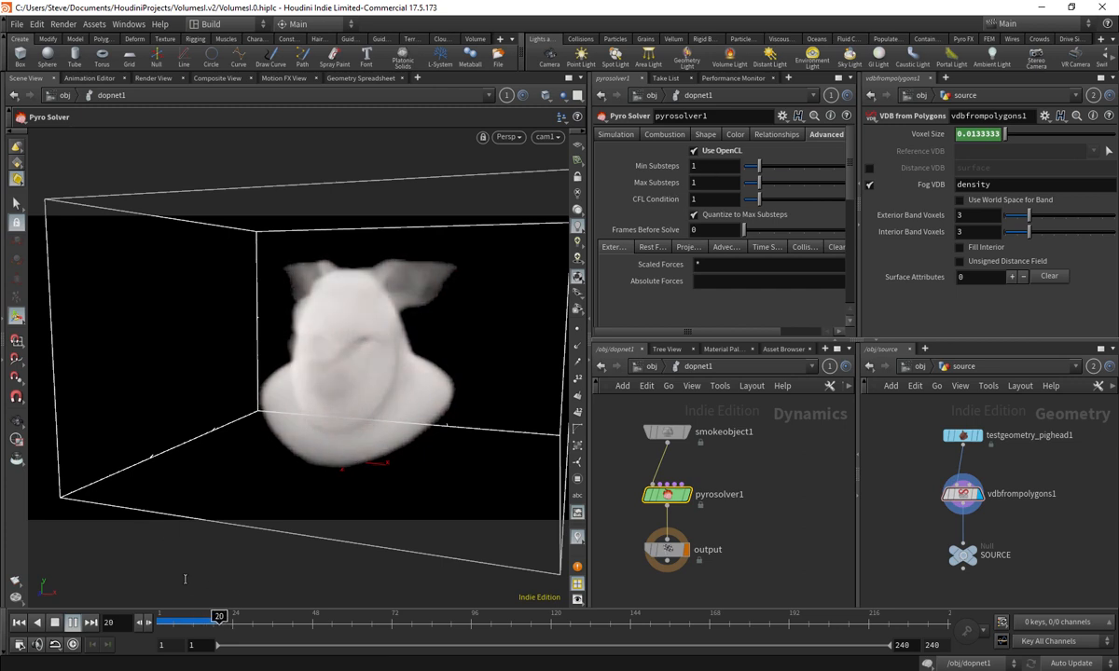
pyautogui.moveTo(198, 624); pyautogui.dragTo(160, 626)
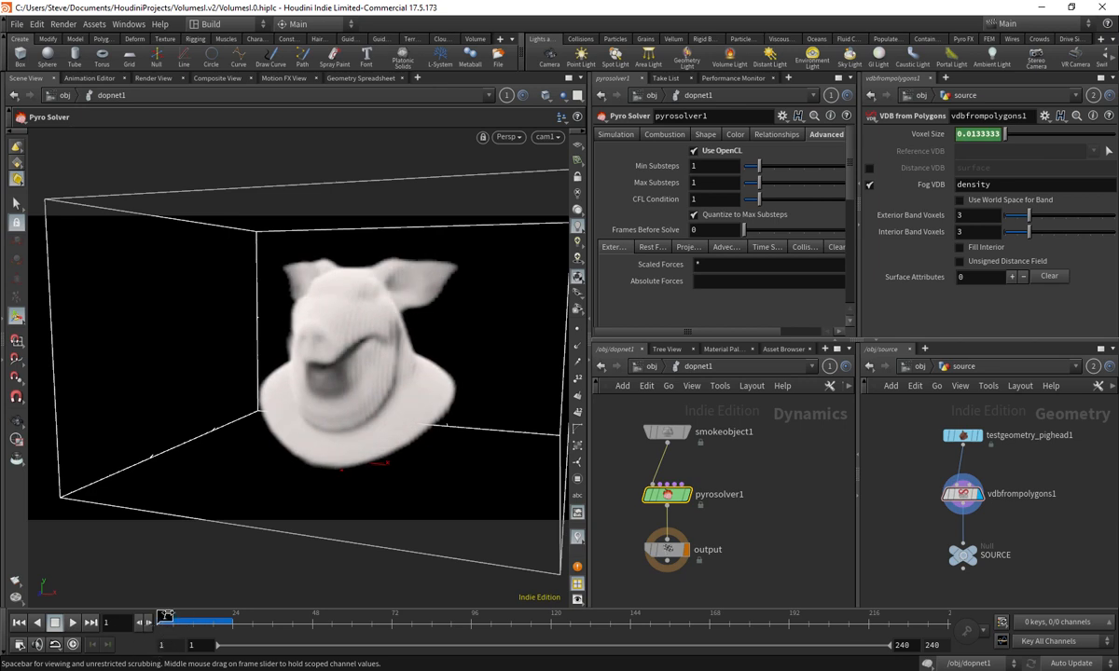
# - Switch to the HQ take, play the simulation to about frame 5, dismiss the console, and rewind to frame 1
pyautogui.click(1049, 26)
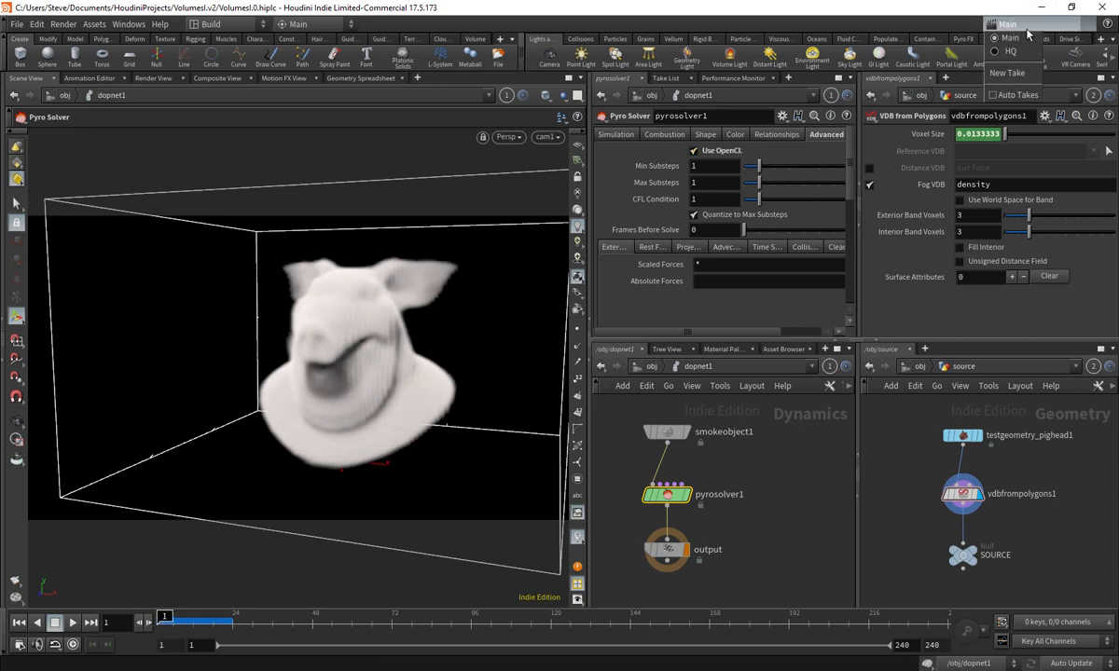
pyautogui.click(951, 47)
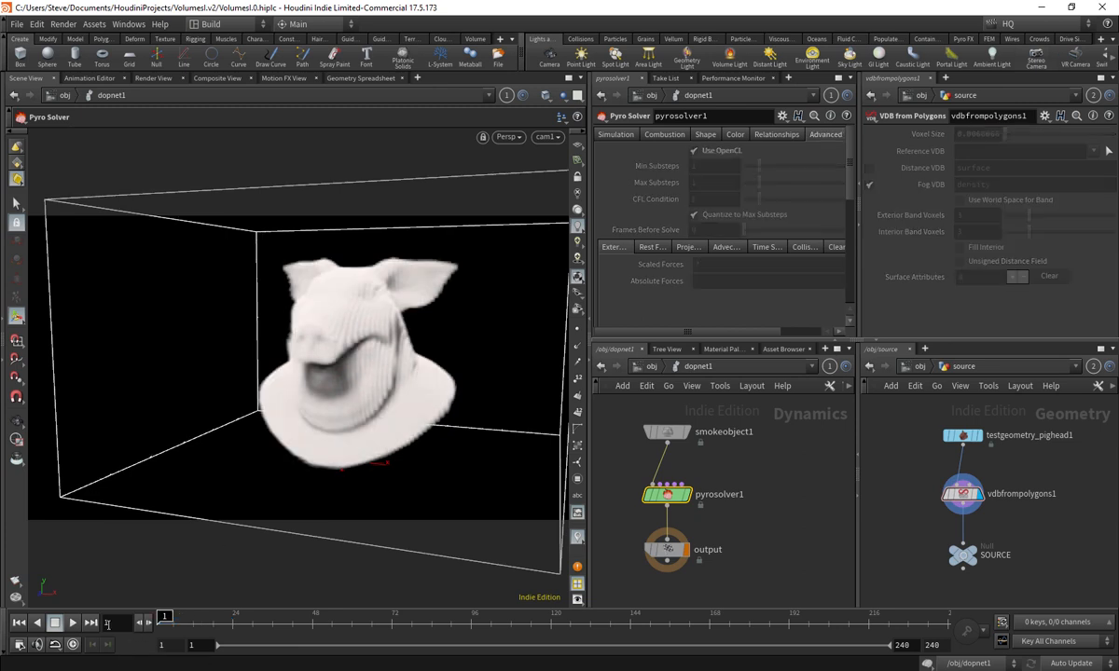
pyautogui.click(92, 622)
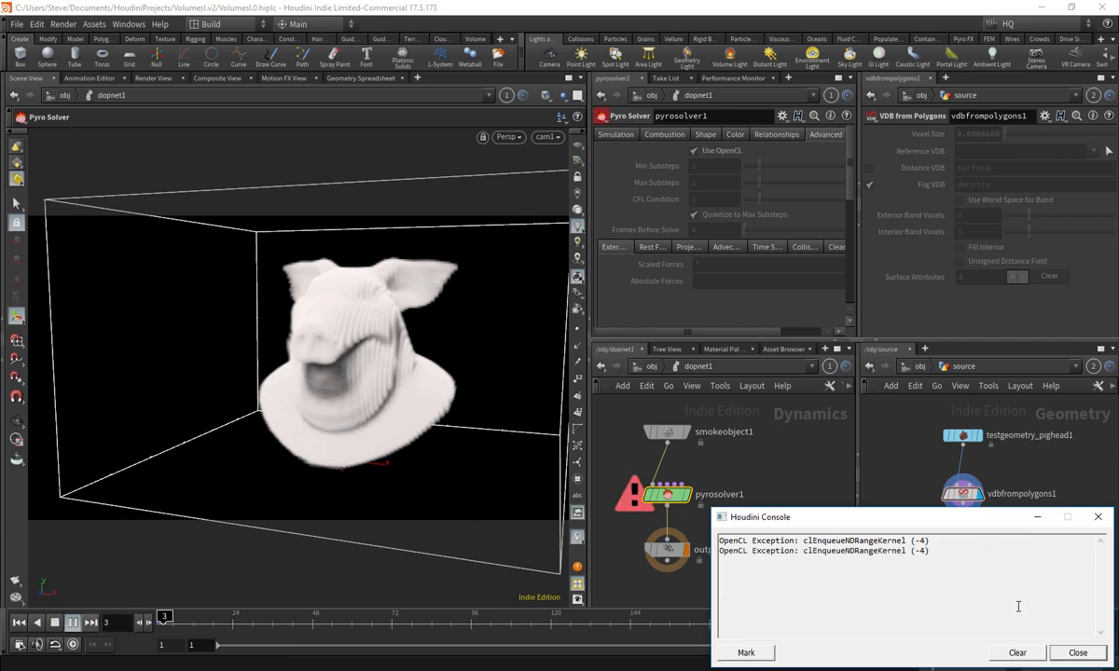
pyautogui.click(1078, 652)
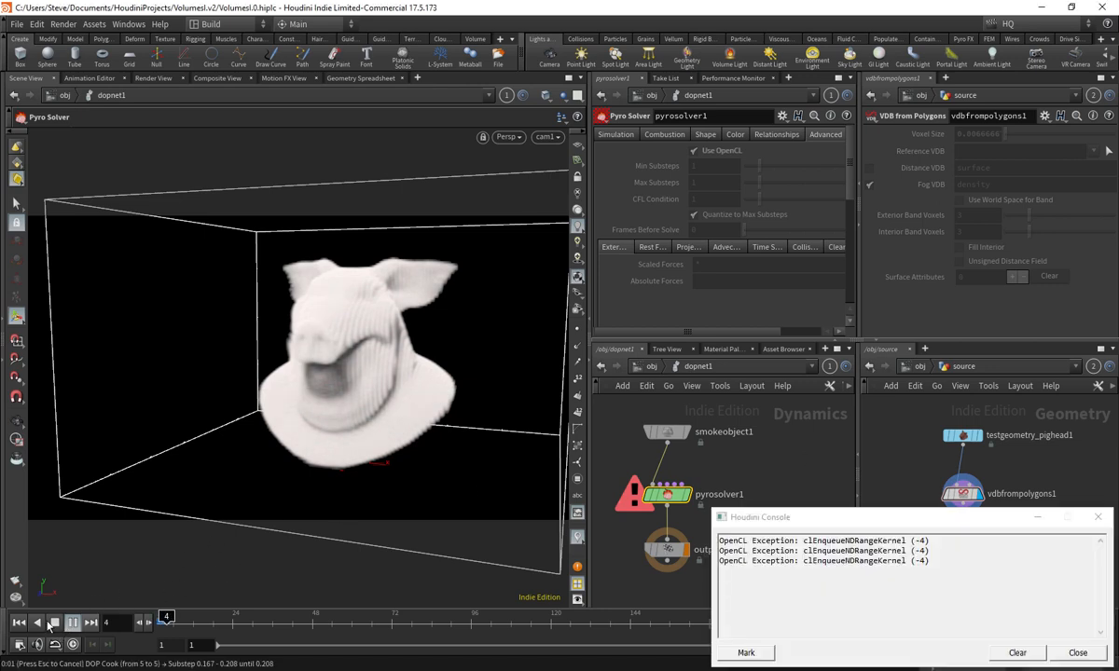
pyautogui.click(54, 623)
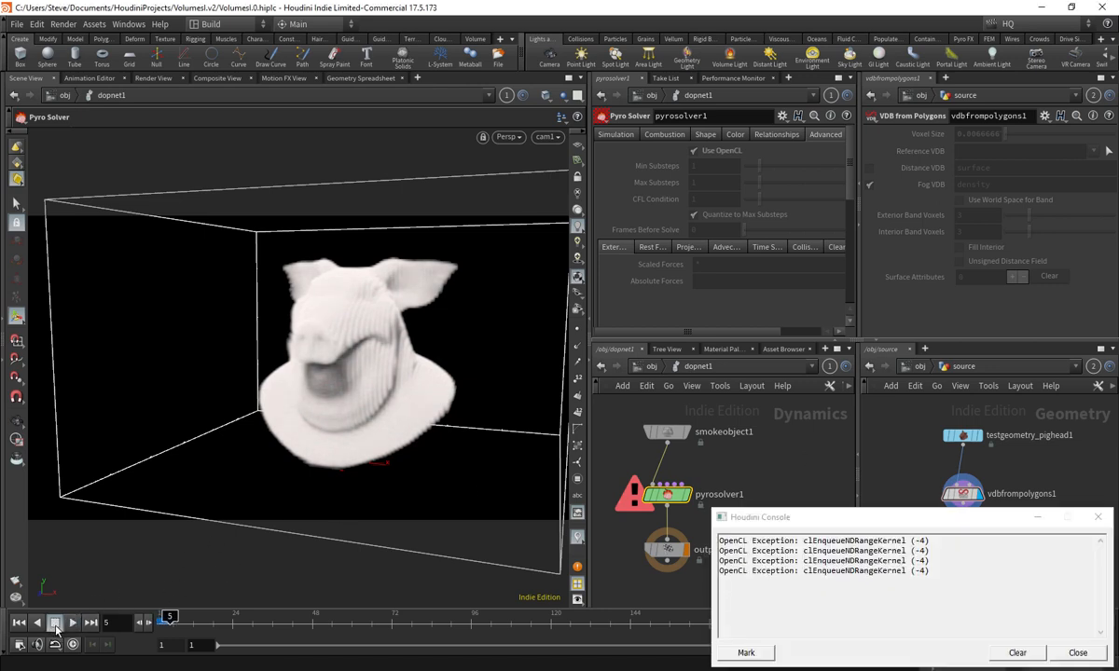
pyautogui.click(1077, 652)
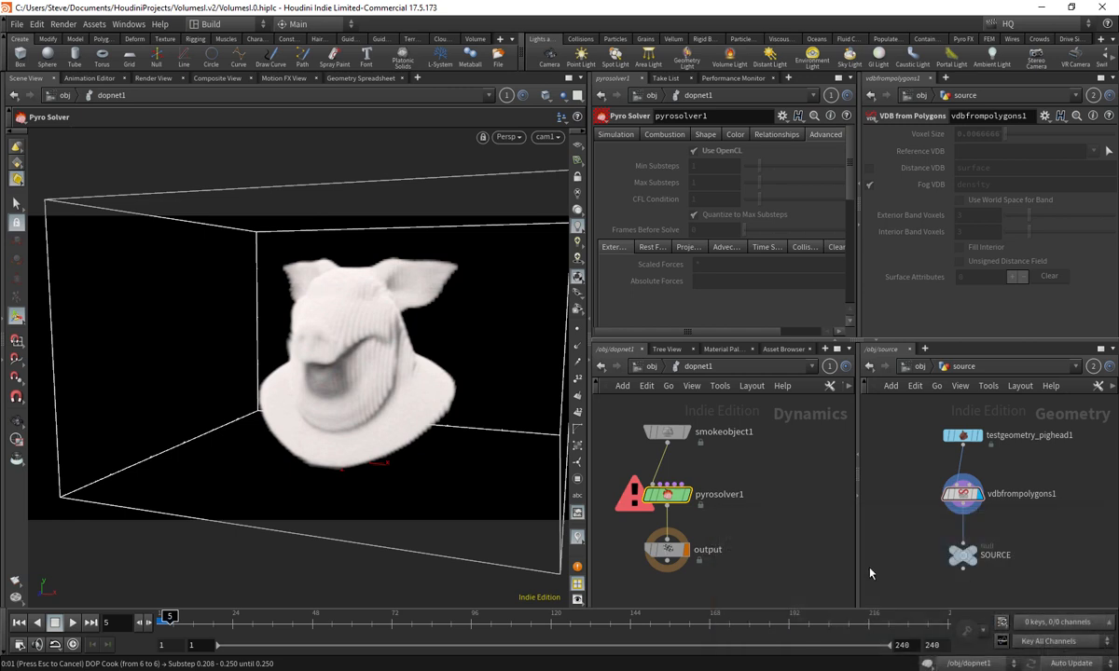
pyautogui.moveTo(171, 624); pyautogui.dragTo(133, 628)
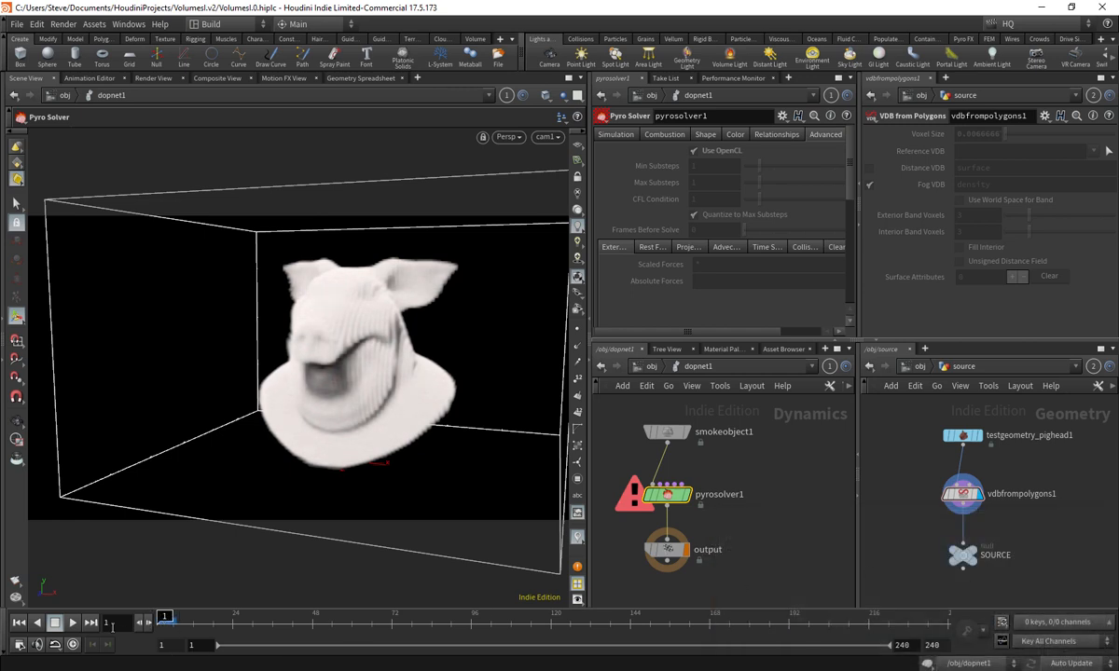
# - Return to the Main take and enable Use OpenCL on pyrosolver1
pyautogui.click(1006, 24)
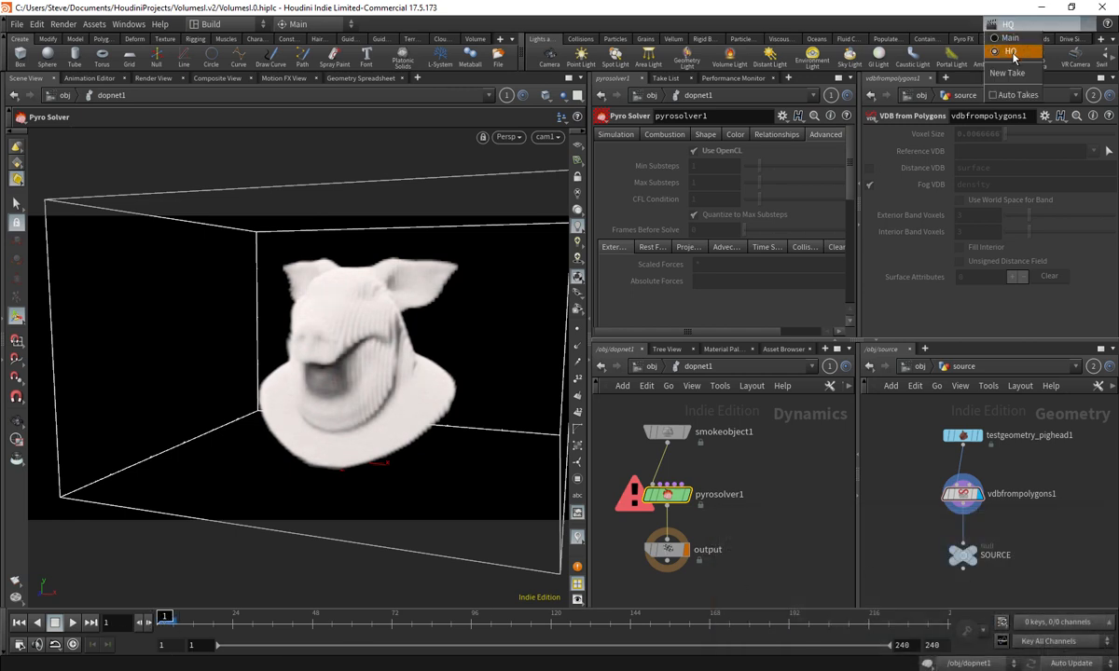
pyautogui.click(1009, 38)
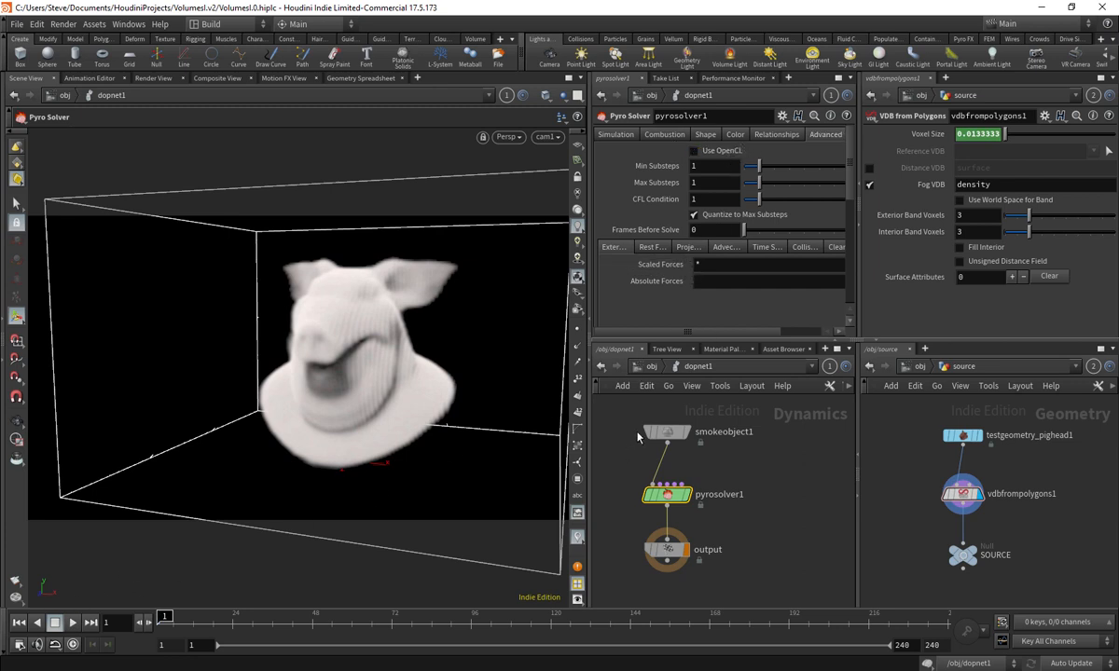
pyautogui.click(693, 151)
# - Include pyrosolver1's Use OpenCL in the HQ take, turn it off there, and return to the Main take
pyautogui.click(1005, 25)
pyautogui.click(1010, 51)
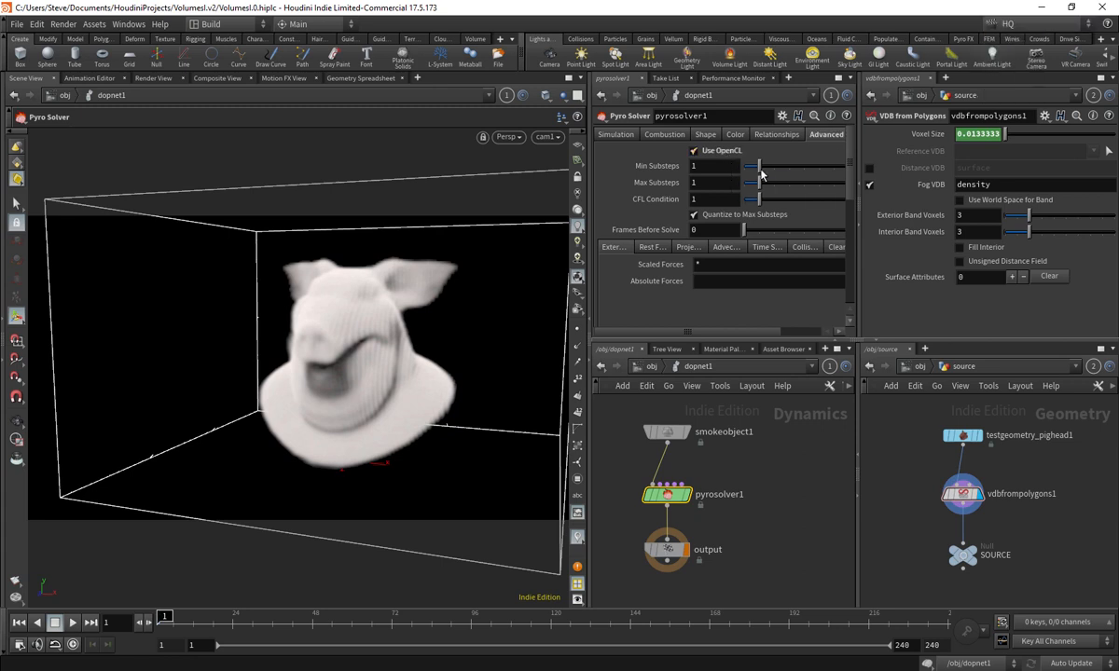
pyautogui.rightClick(703, 157)
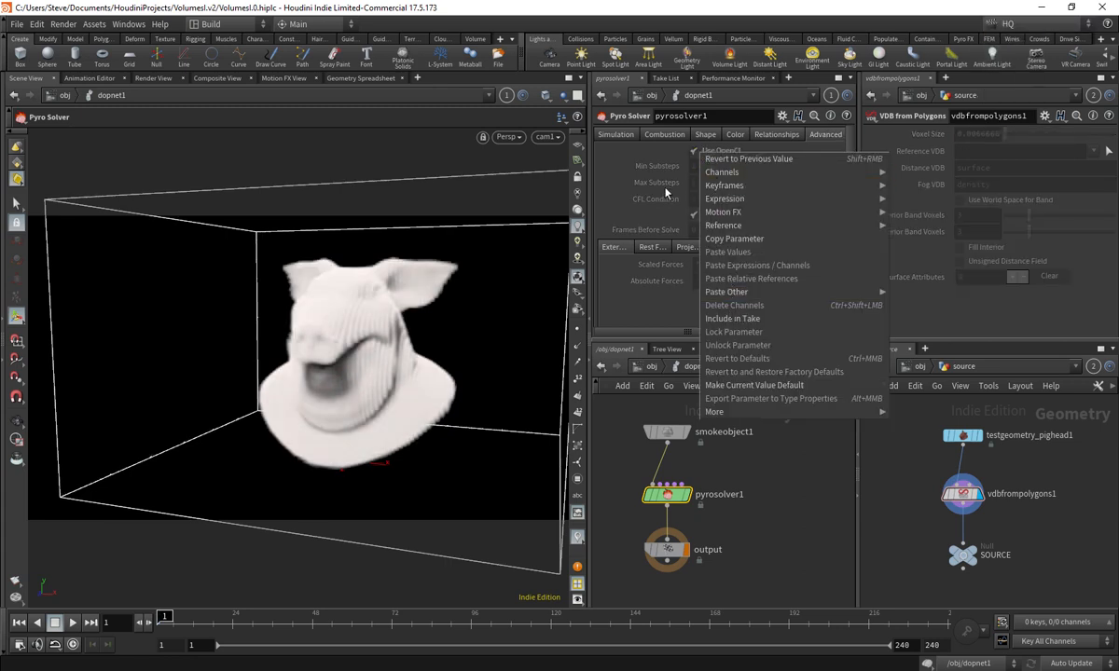
pyautogui.click(732, 318)
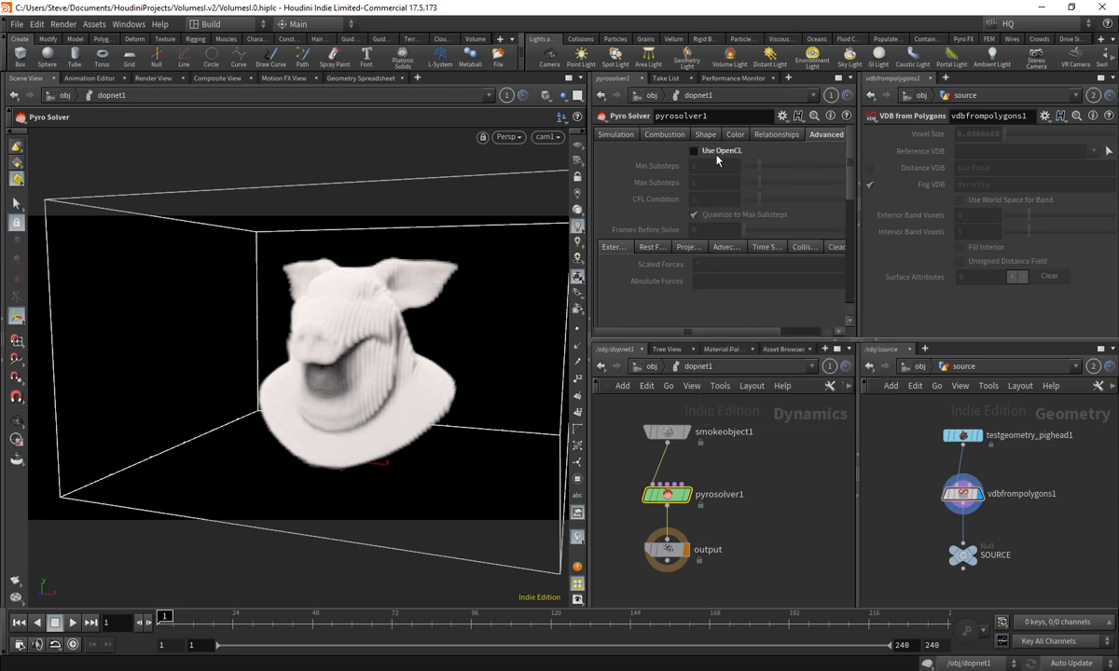
pyautogui.click(1028, 26)
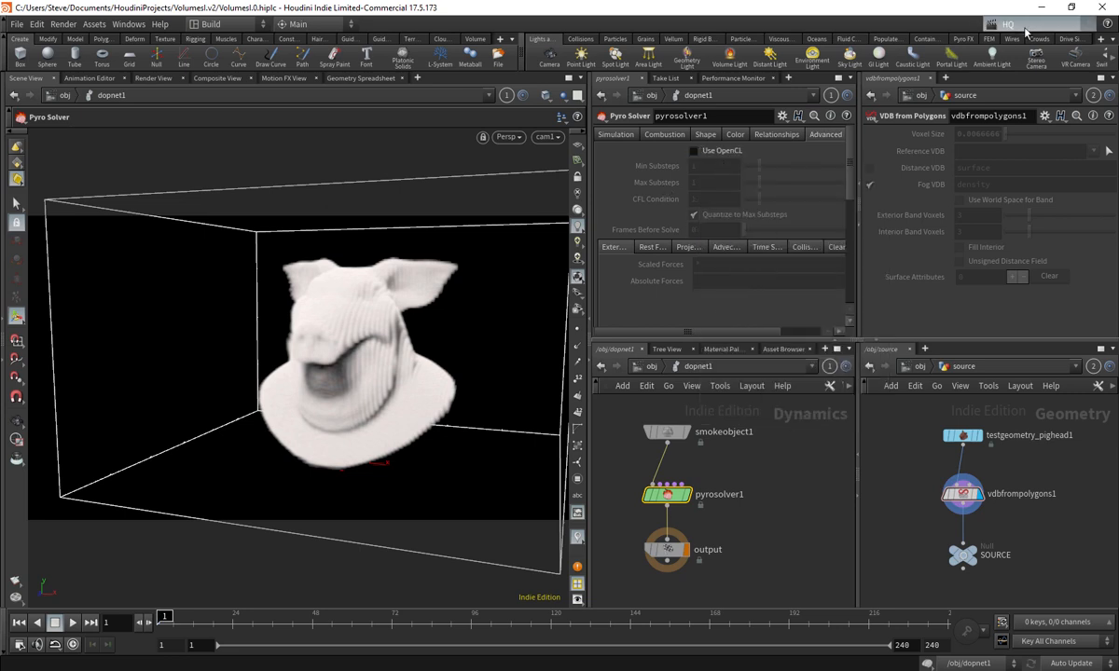
pyautogui.click(947, 46)
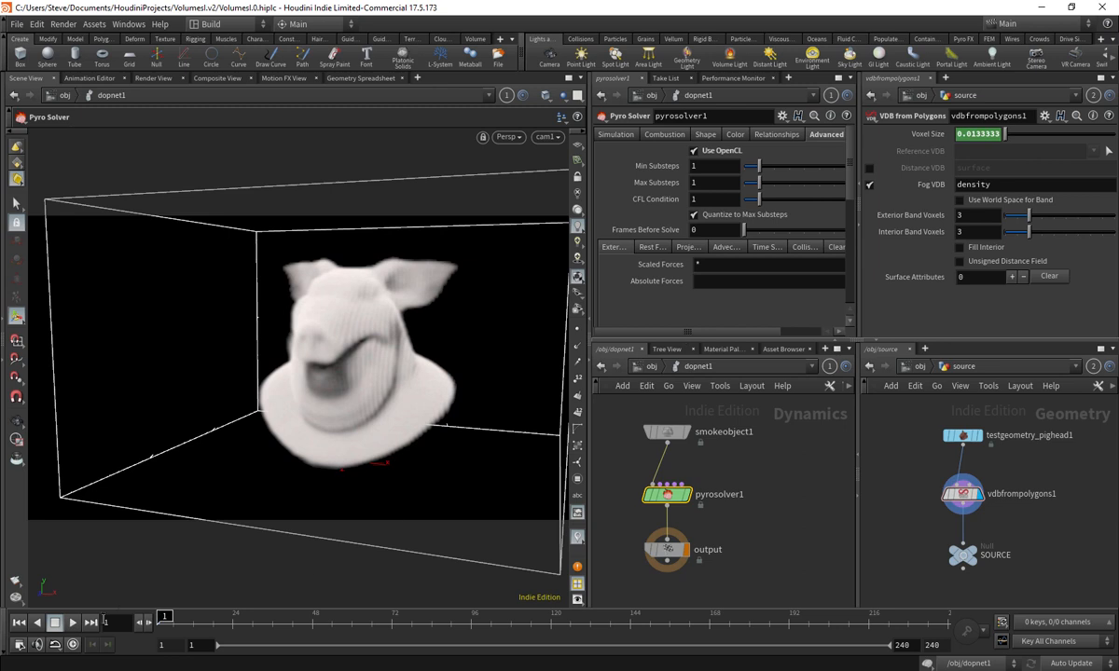
# - Play a few frames of the simulation in the Main take, rewind to frame 1, and save the scene
pyautogui.click(71, 621)
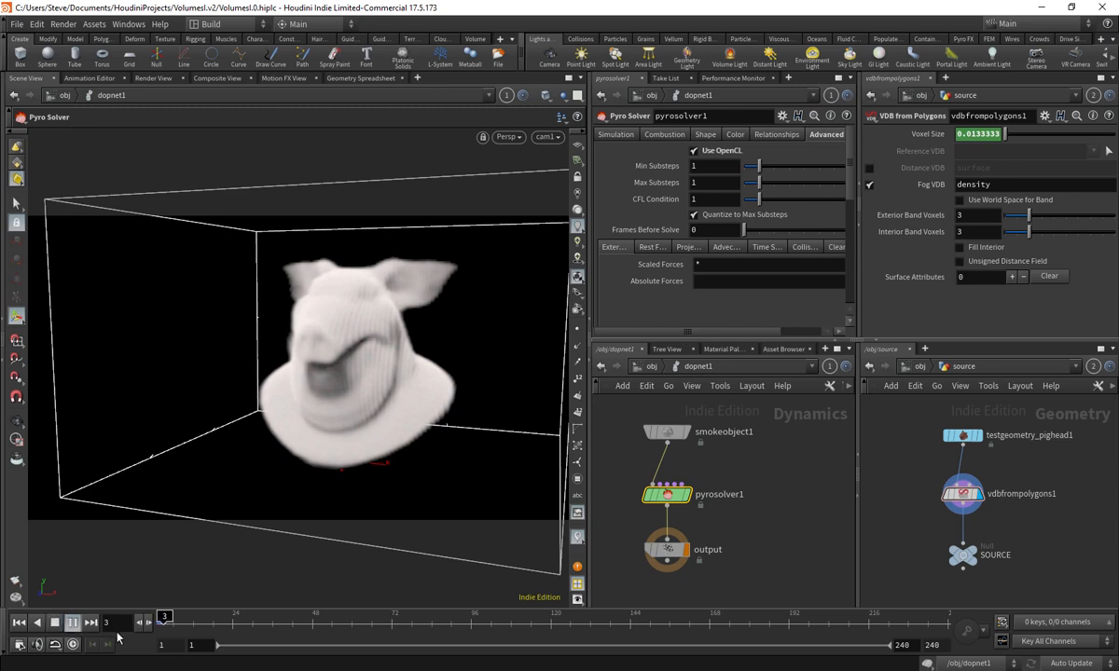
pyautogui.moveTo(177, 621); pyautogui.dragTo(159, 621)
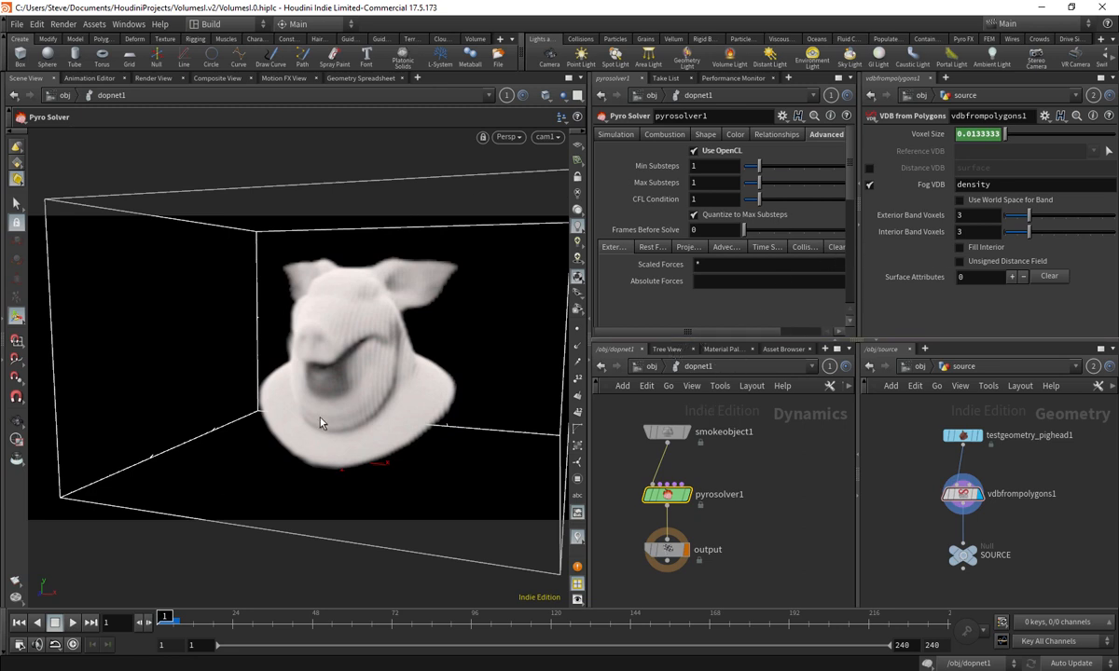
pyautogui.hotkey('ctrl', 's')
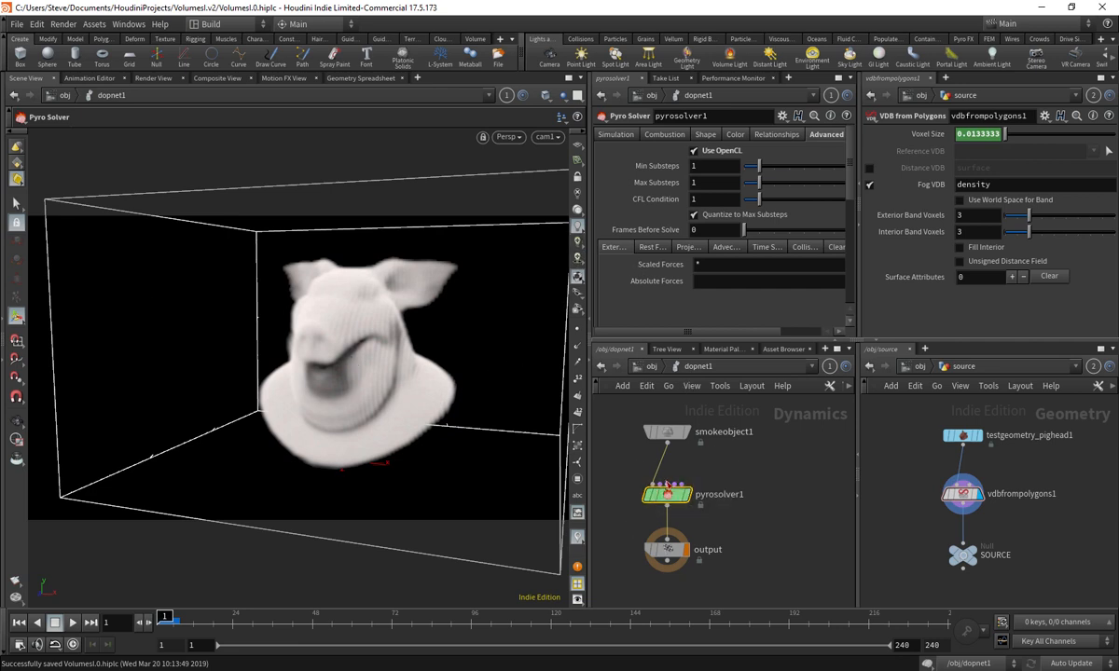
# - Set pyrosolver1's shape Dissipation to 0.05 and disable Dissipation
pyautogui.click(707, 135)
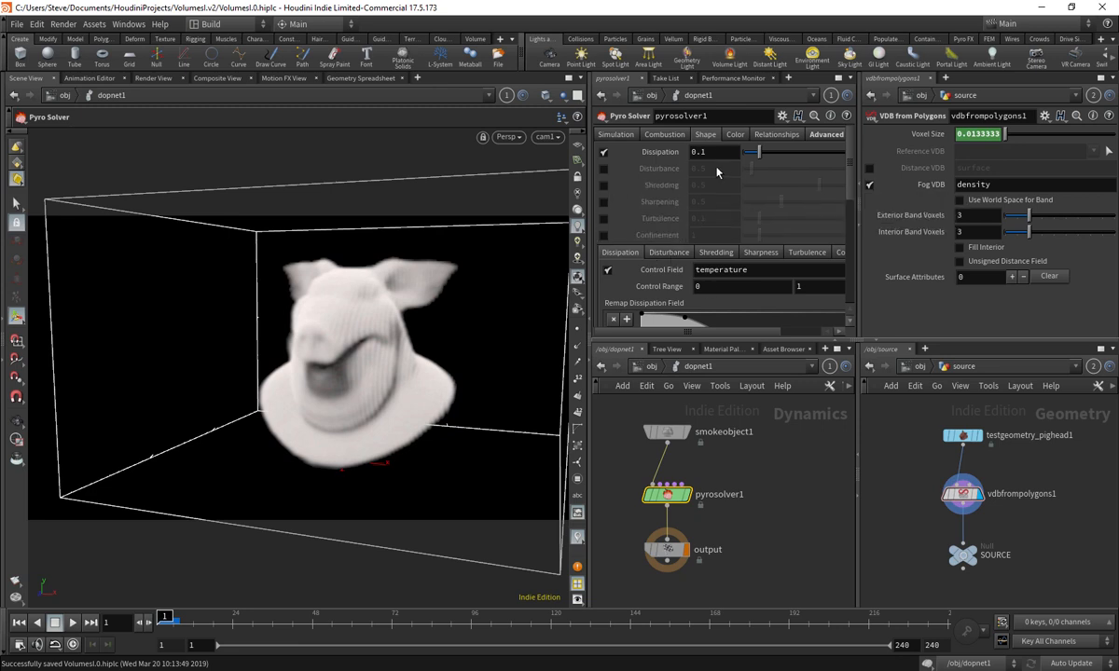
pyautogui.moveTo(698, 152); pyautogui.dragTo(735, 158)
pyautogui.write('05')
pyautogui.press('Return')
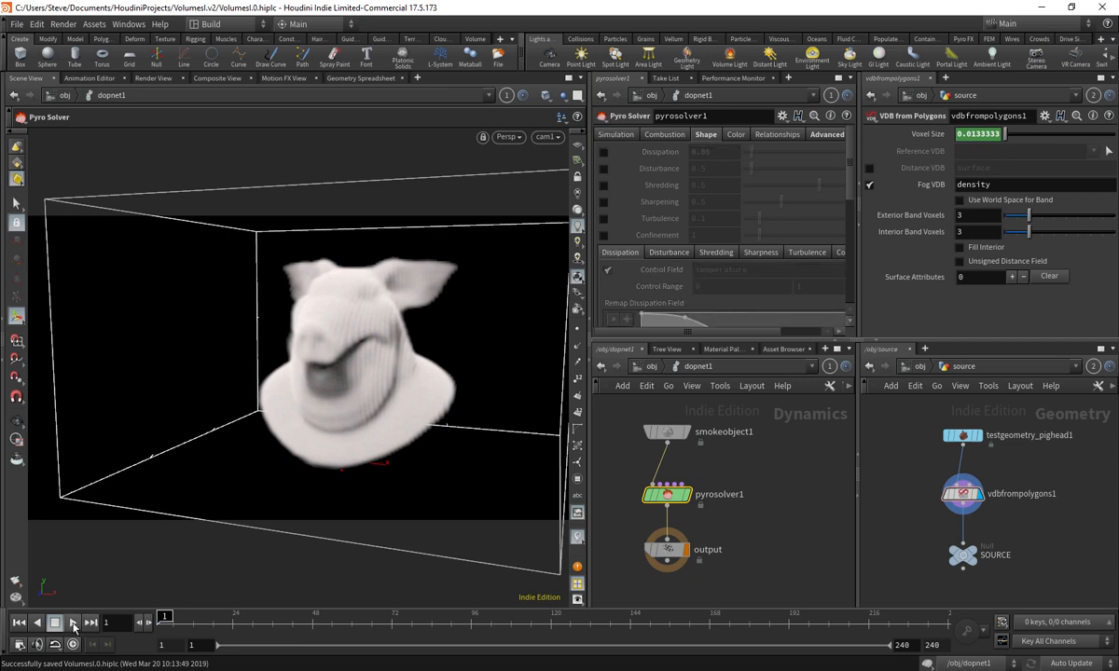
# - Play the simulation without dissipation to about frame 19 and rewind to frame 1
pyautogui.click(72, 622)
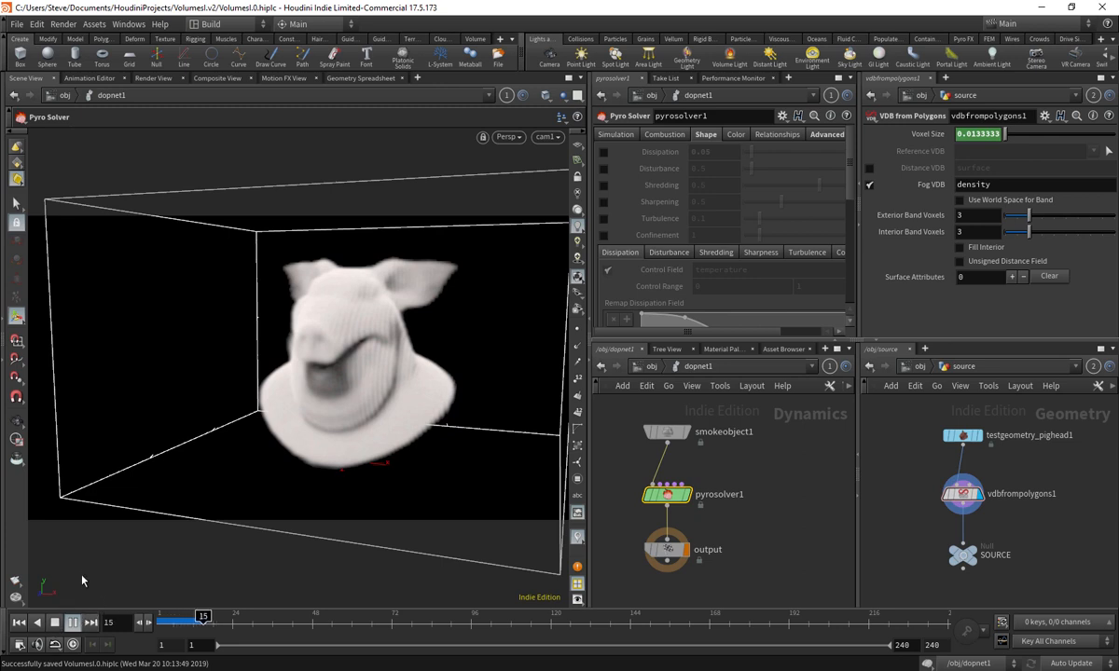
pyautogui.click(55, 623)
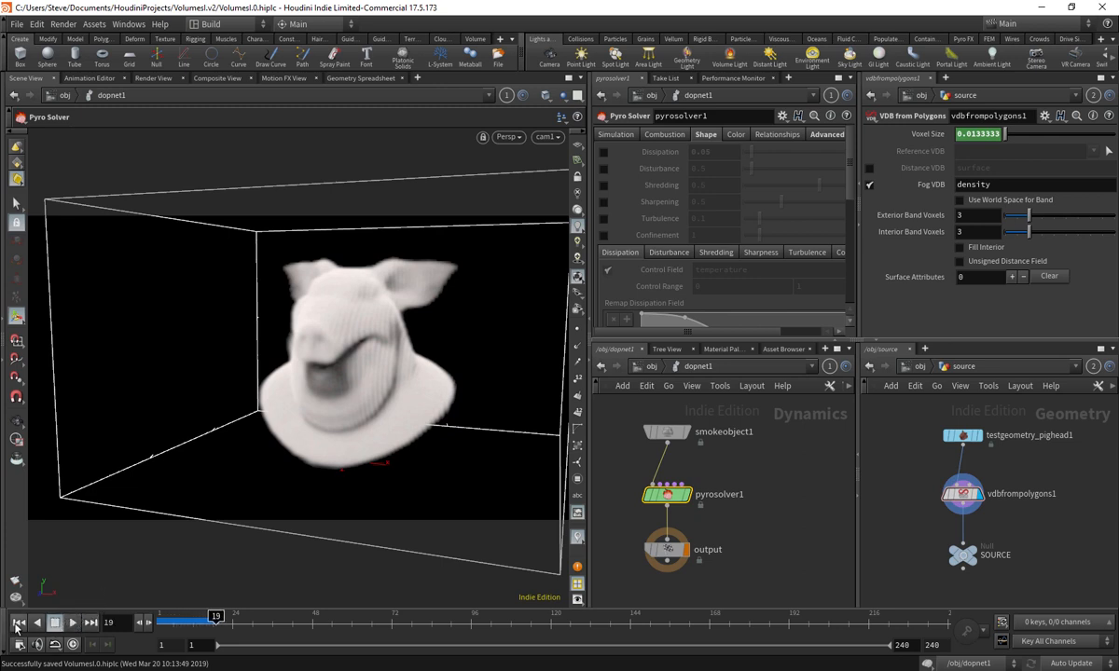
pyautogui.click(19, 623)
# - Enable Dissipation and Turbulence on pyrosolver1, play the simulation past frame 10, and rewind to frame 1
pyautogui.click(603, 152)
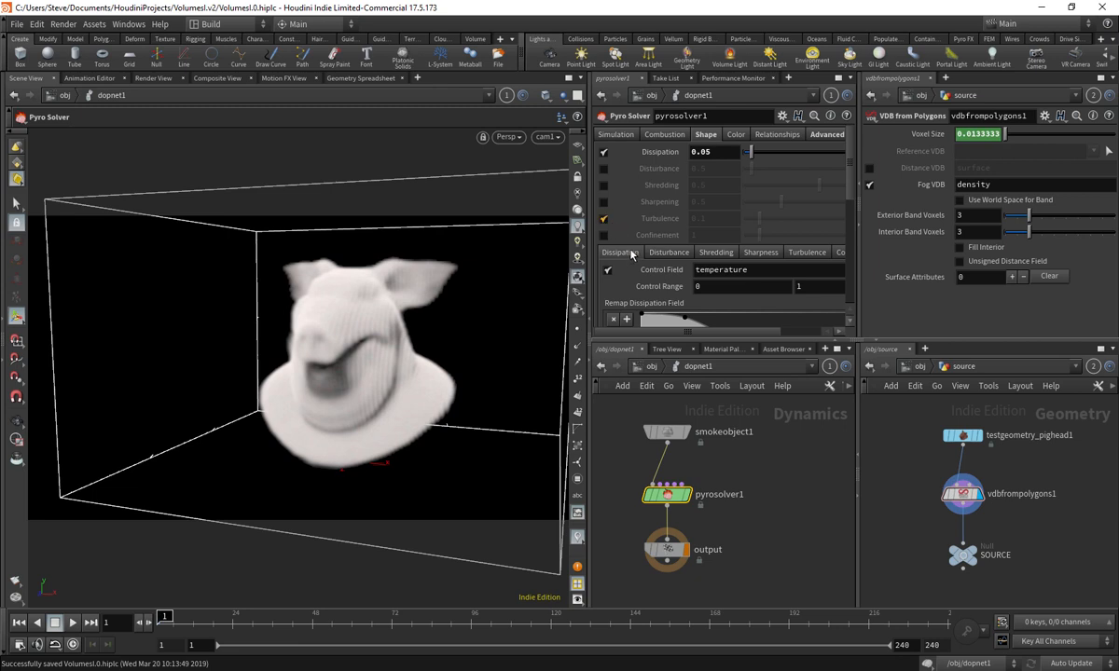
pyautogui.click(75, 624)
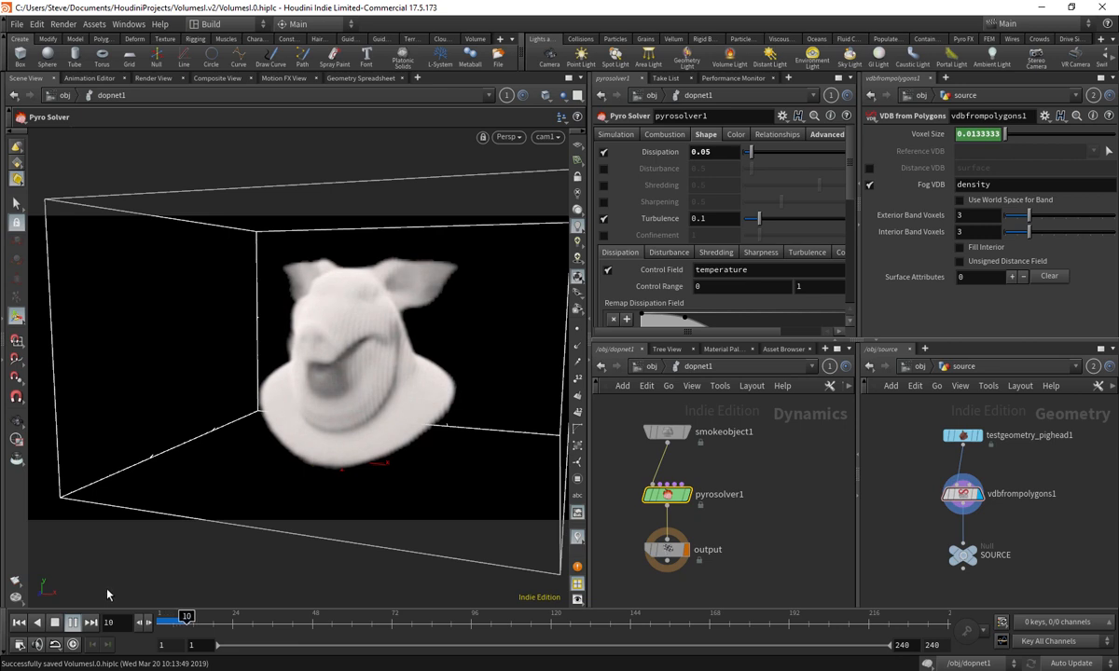
pyautogui.click(54, 621)
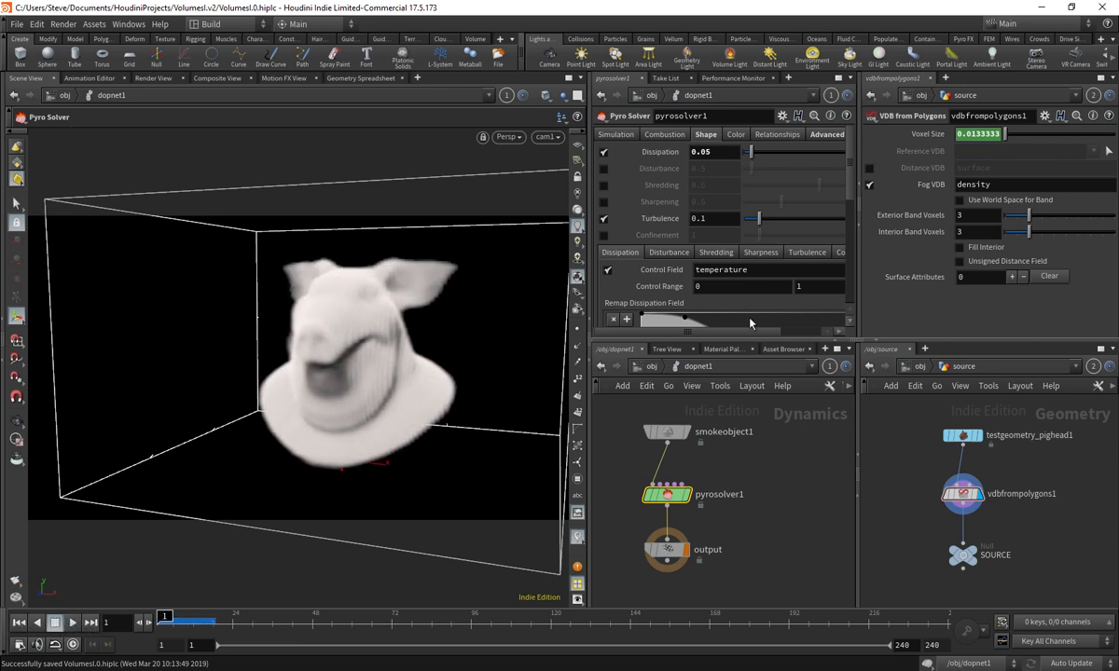
# - Examine pyrosolver1's turbulence settings, including the Density Field and Velocity Field bindings
pyautogui.scroll(-2, 783, 242)
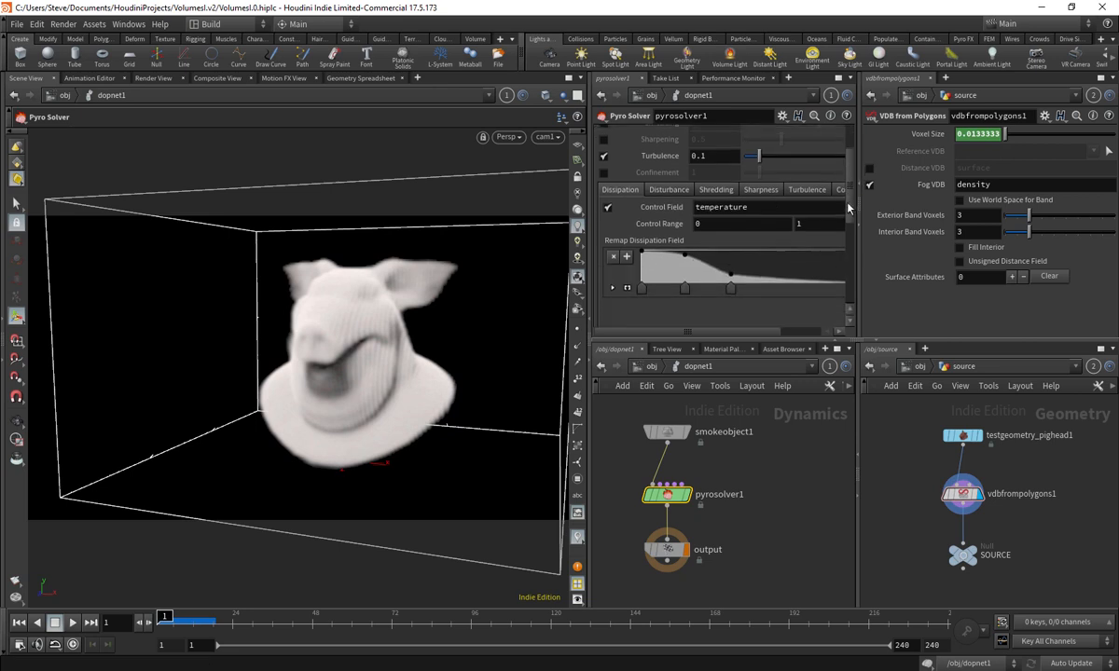
pyautogui.click(797, 216)
pyautogui.scroll(-5, 721, 280)
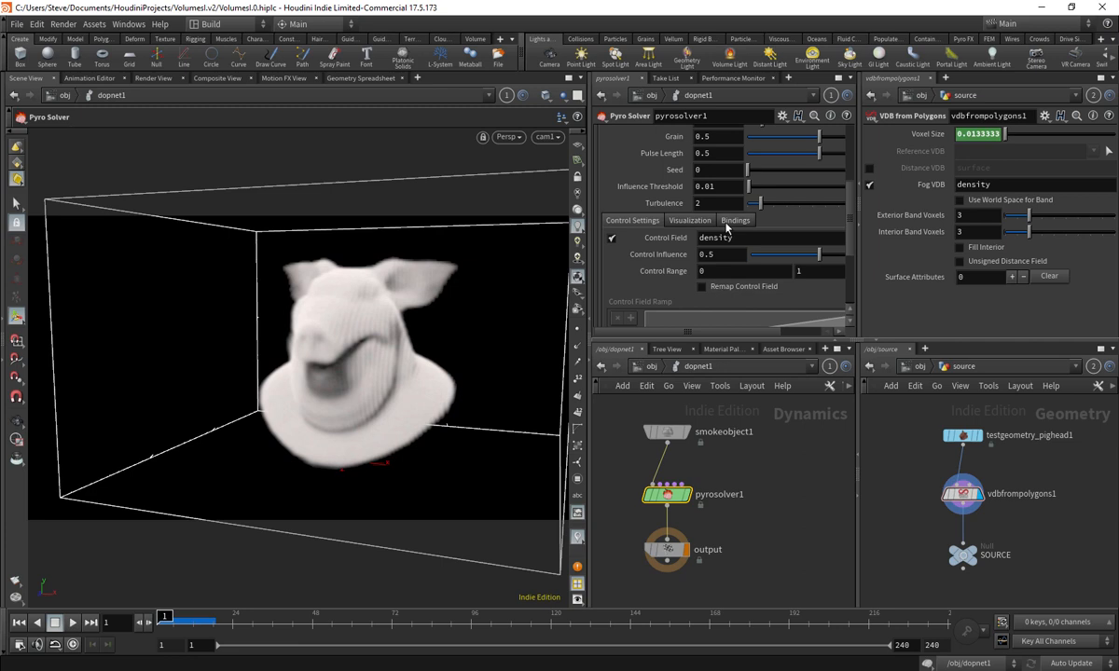
pyautogui.click(732, 221)
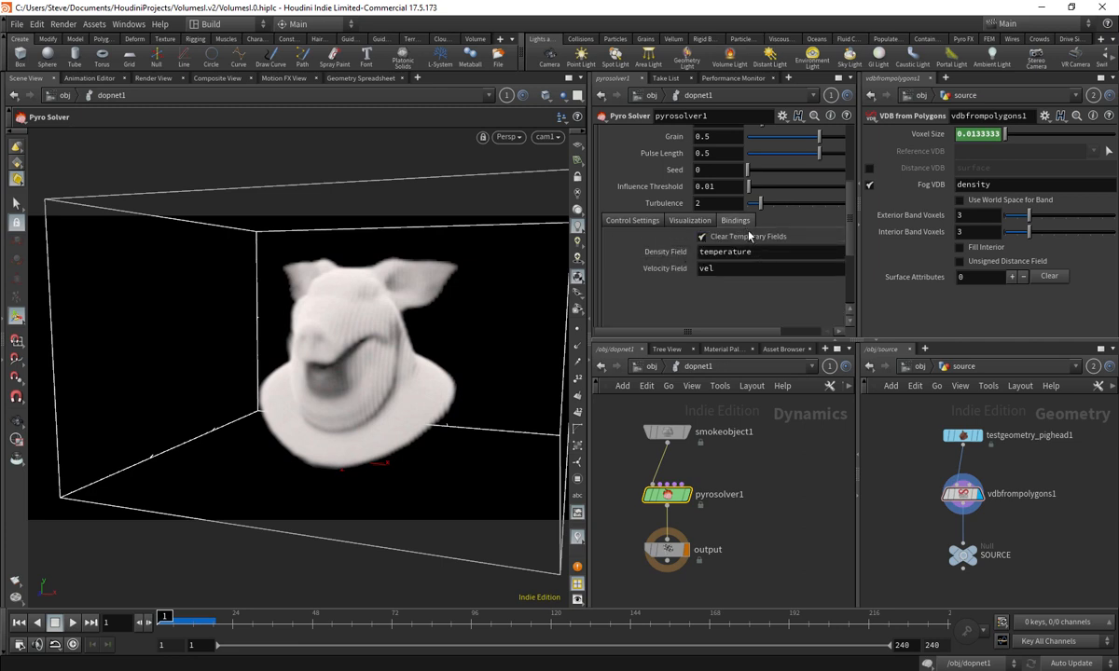
pyautogui.click(739, 251)
pyautogui.moveTo(769, 252); pyautogui.dragTo(682, 265)
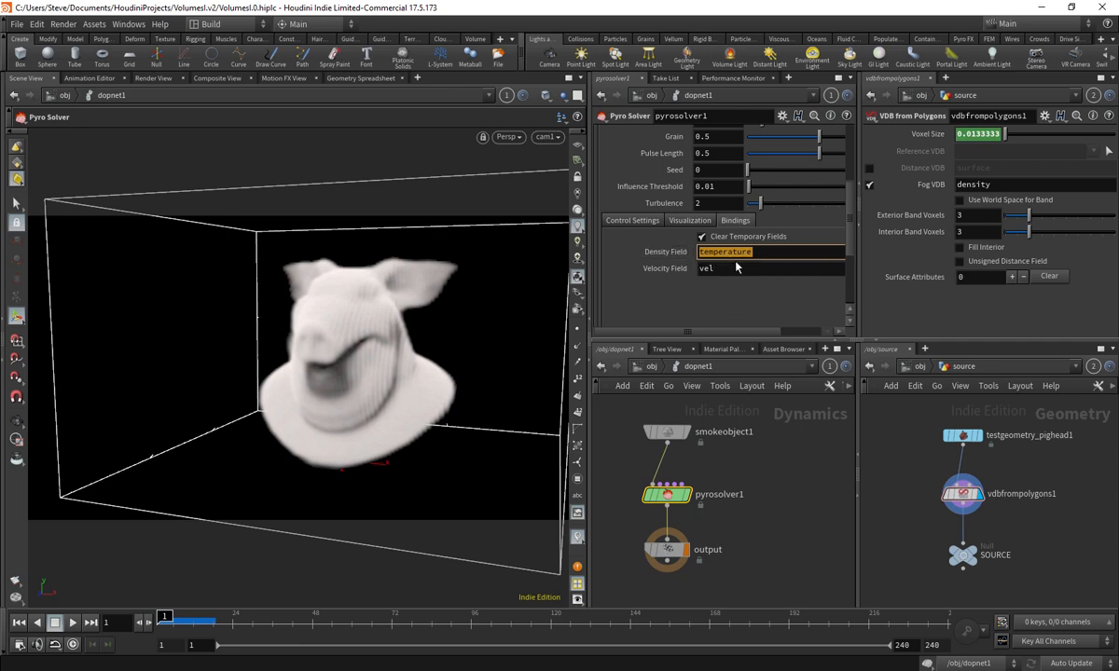
pyautogui.moveTo(733, 269); pyautogui.dragTo(692, 272)
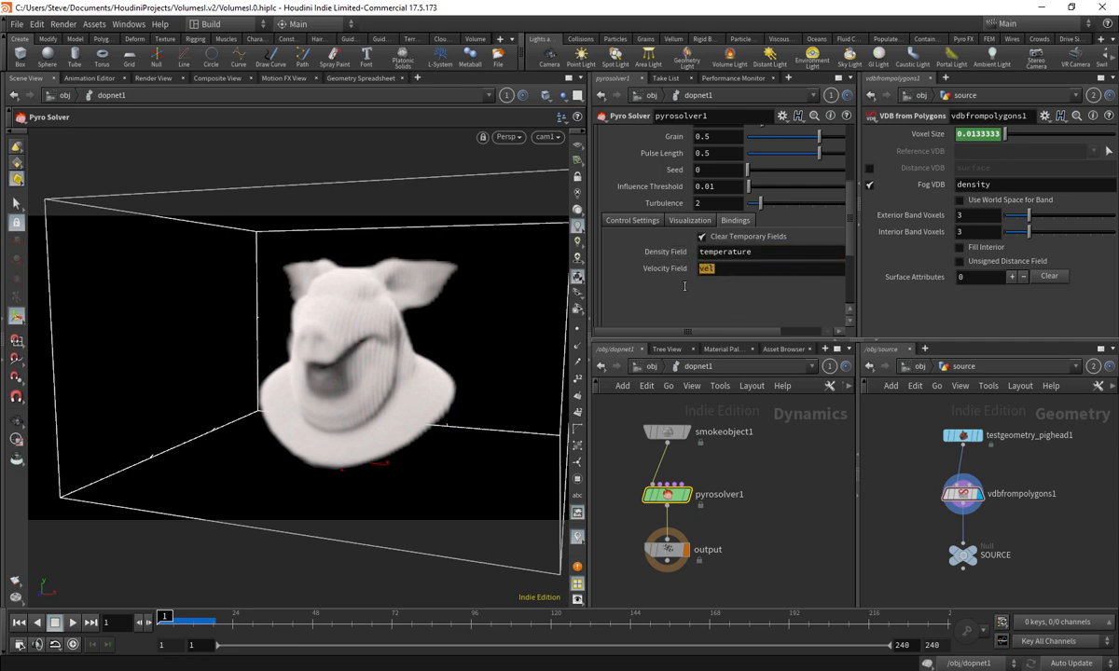
# - Scrub the simulation to frame 7, inspect pyrosolver1's node information, and rewind to frame 1
pyautogui.click(769, 502)
pyautogui.moveTo(168, 623); pyautogui.dragTo(179, 623)
pyautogui.middleClick(665, 499)
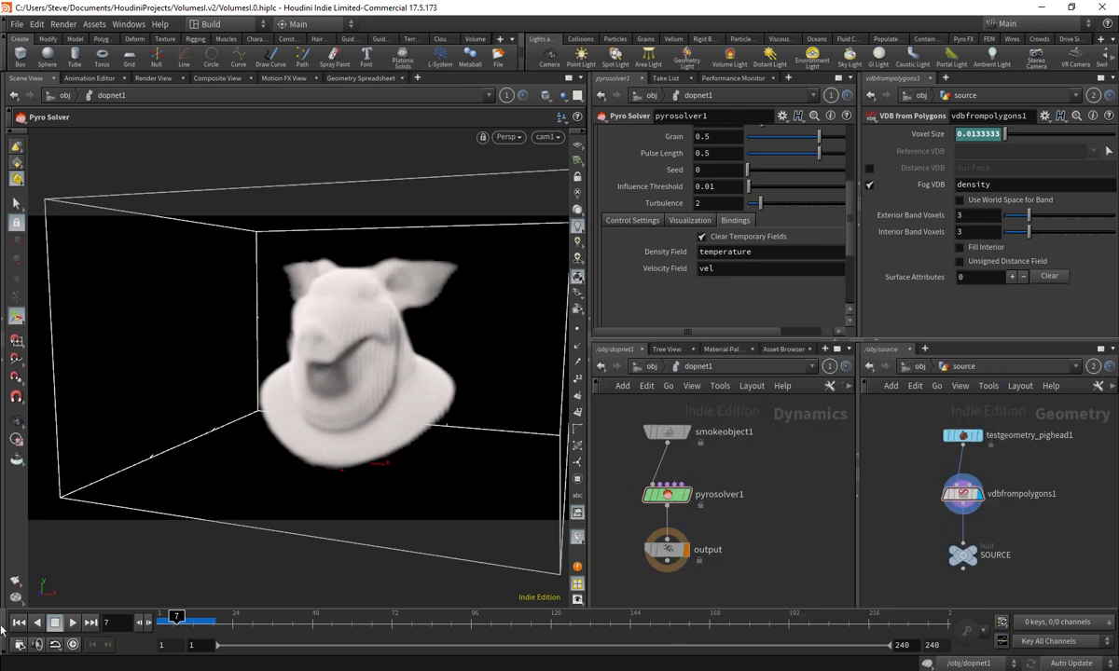
pyautogui.click(19, 623)
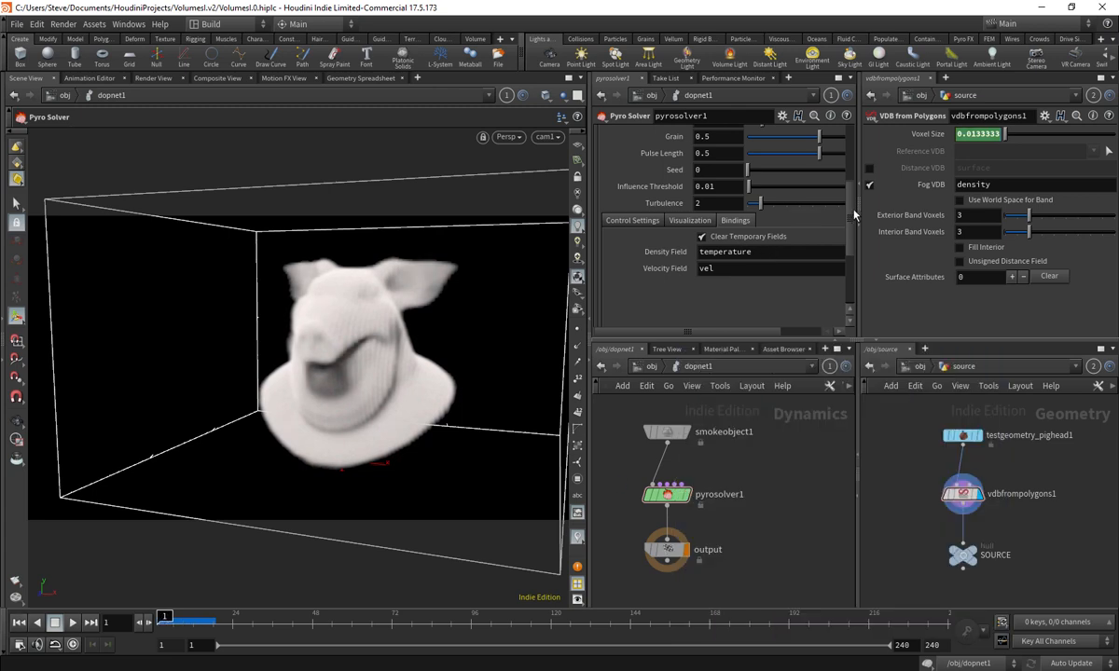
# - Set the turbulence Density Field binding on pyrosolver1 to density
pyautogui.scroll(3, 820, 200)
pyautogui.scroll(-3, 793, 224)
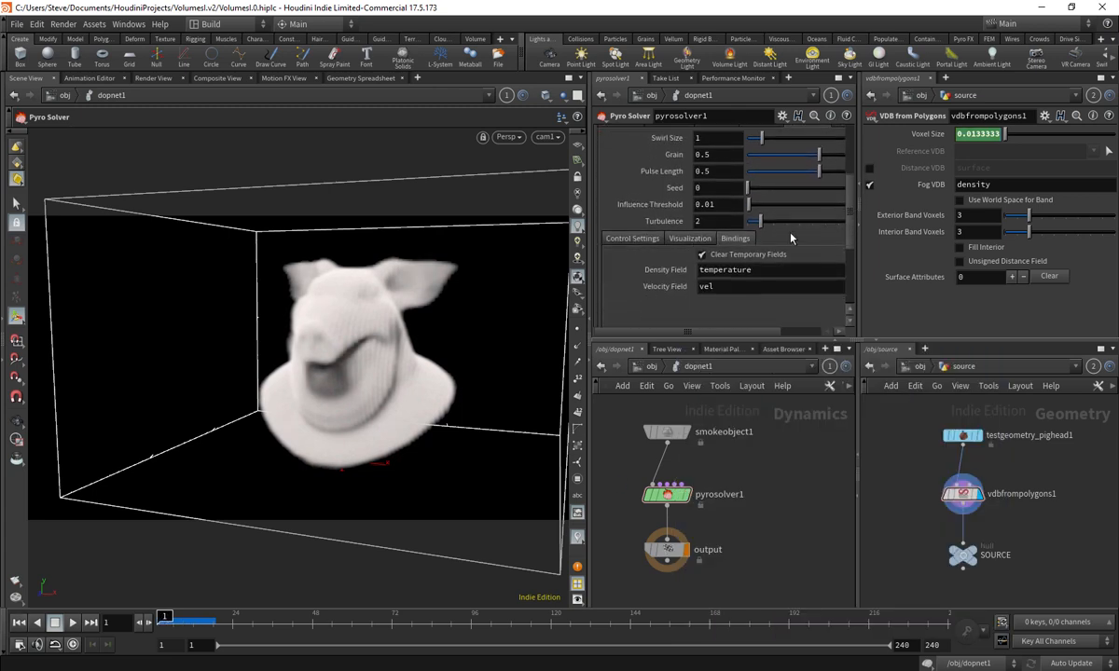
pyautogui.doubleClick(752, 269)
pyautogui.write('density')
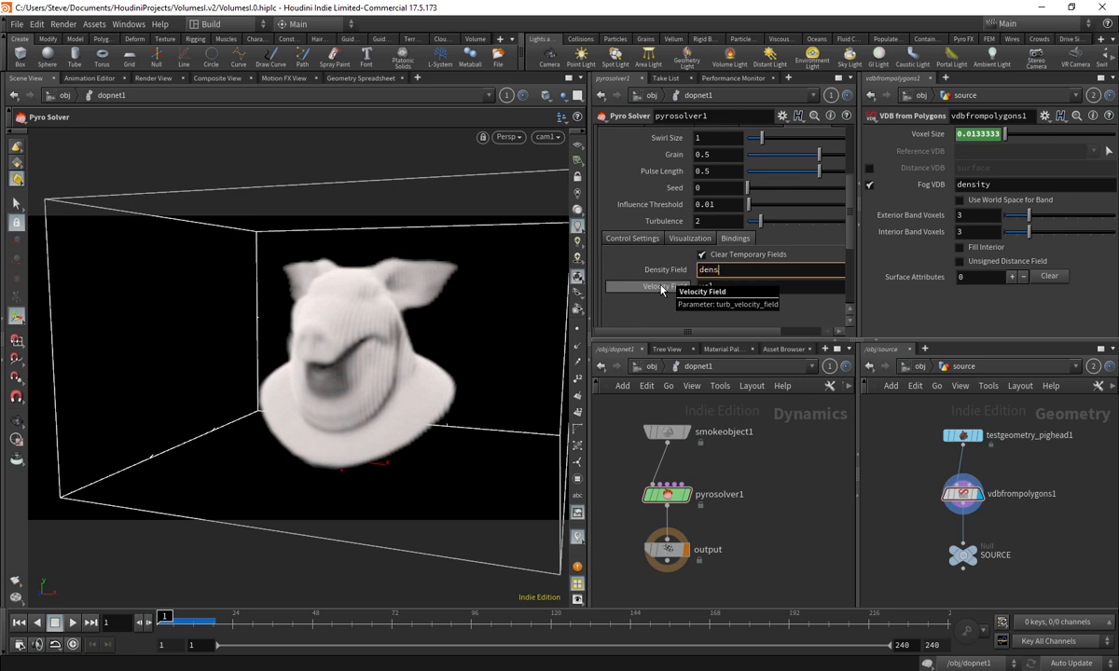
pyautogui.press('Return')
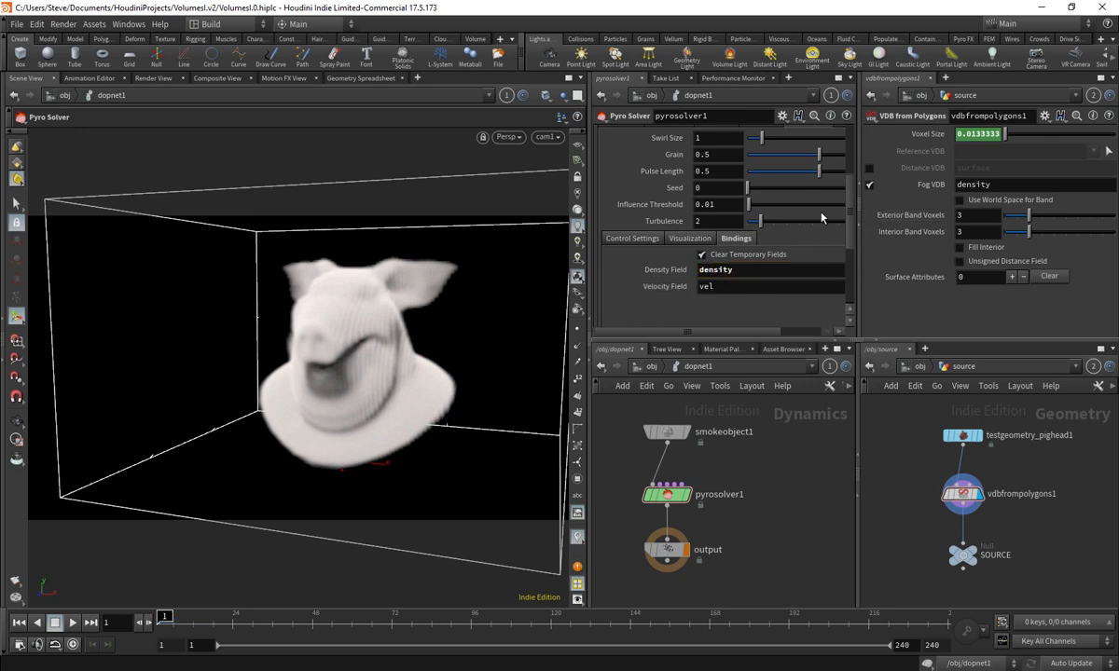
# - Play the simulation to about frame 16, return to the start, and play it again to frame 28
pyautogui.moveTo(846, 207); pyautogui.dragTo(844, 151)
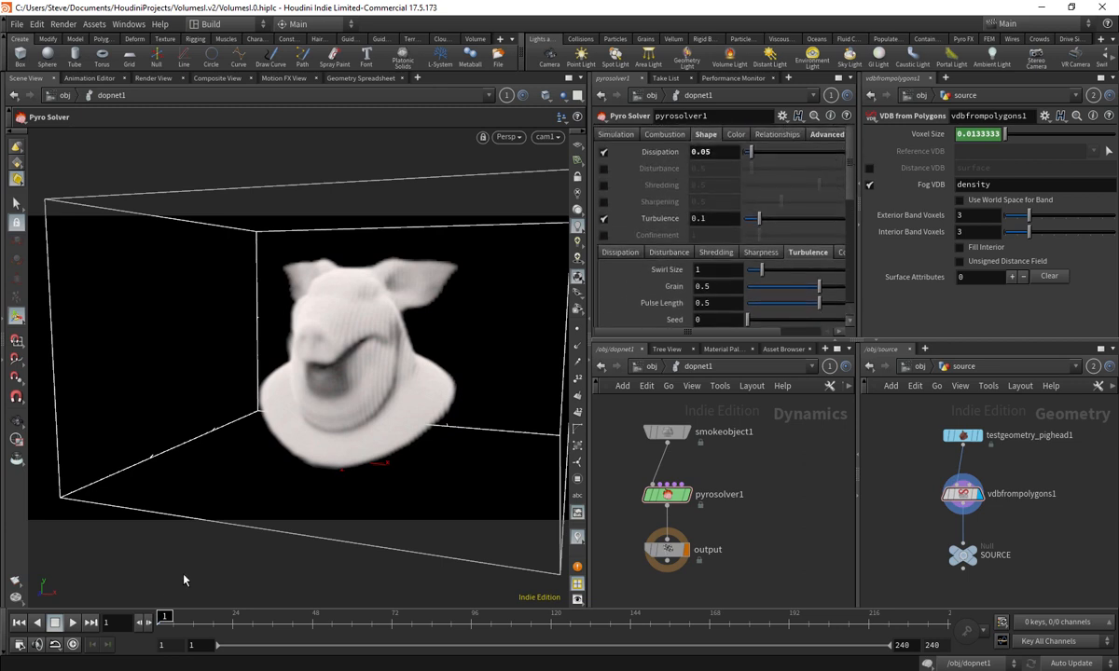
pyautogui.click(74, 624)
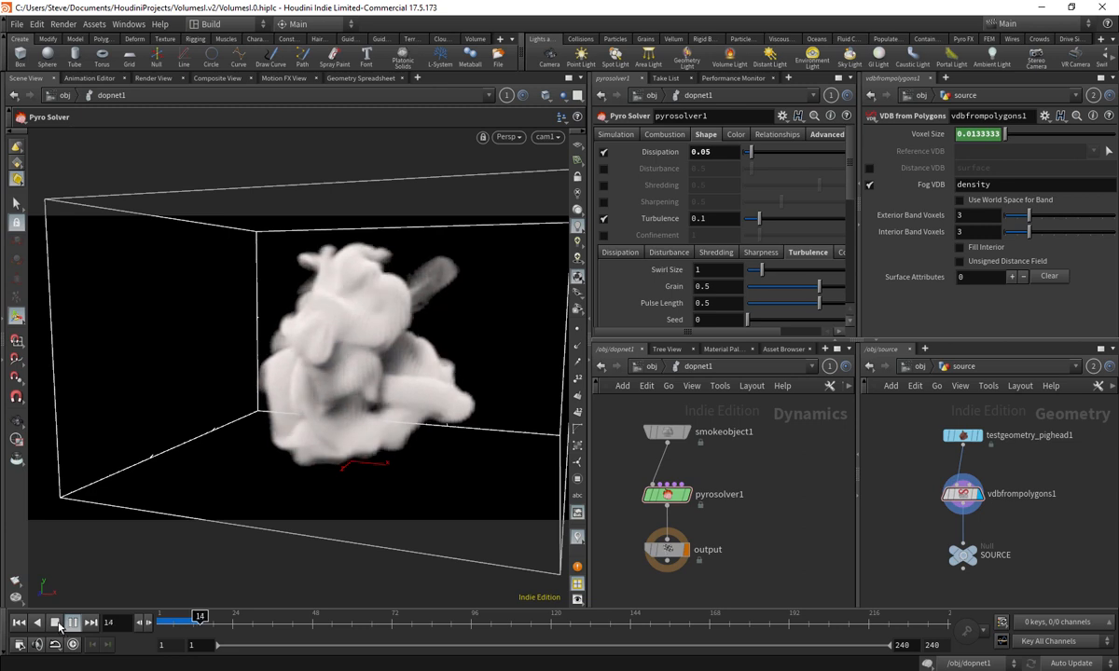
pyautogui.click(204, 622)
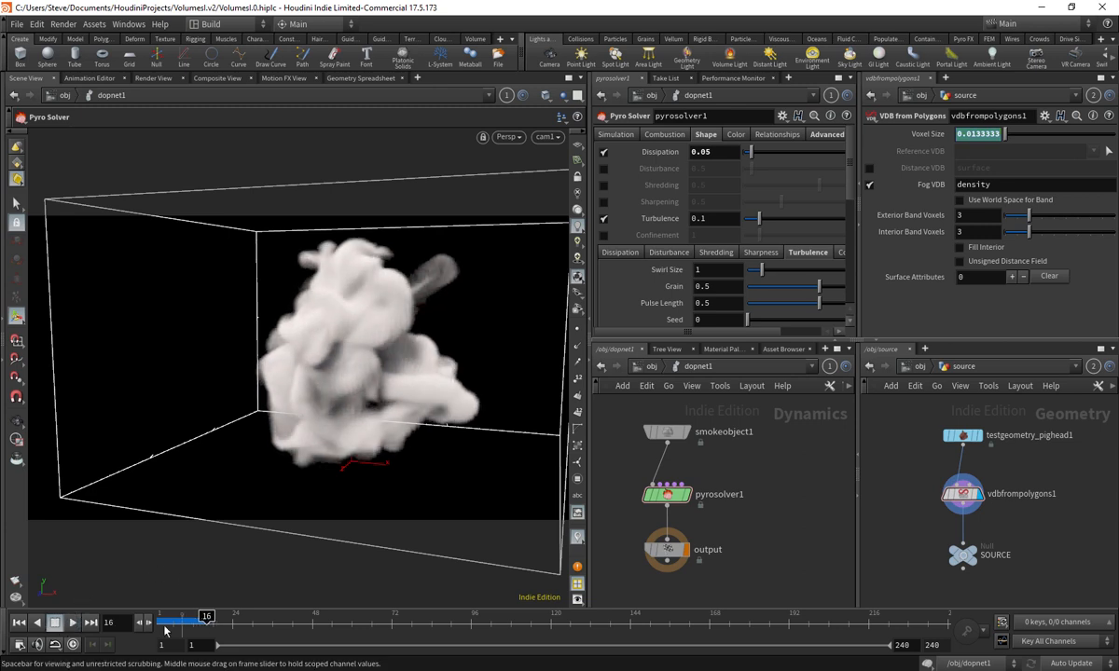
pyautogui.moveTo(183, 622); pyautogui.dragTo(162, 623)
pyautogui.click(73, 622)
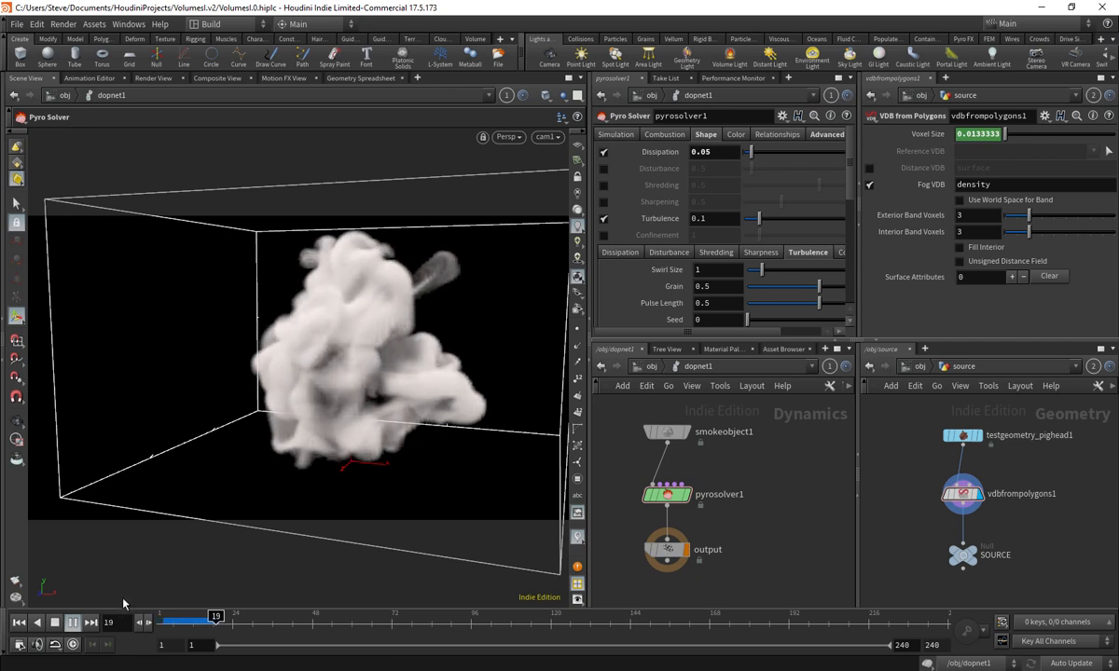
pyautogui.click(56, 626)
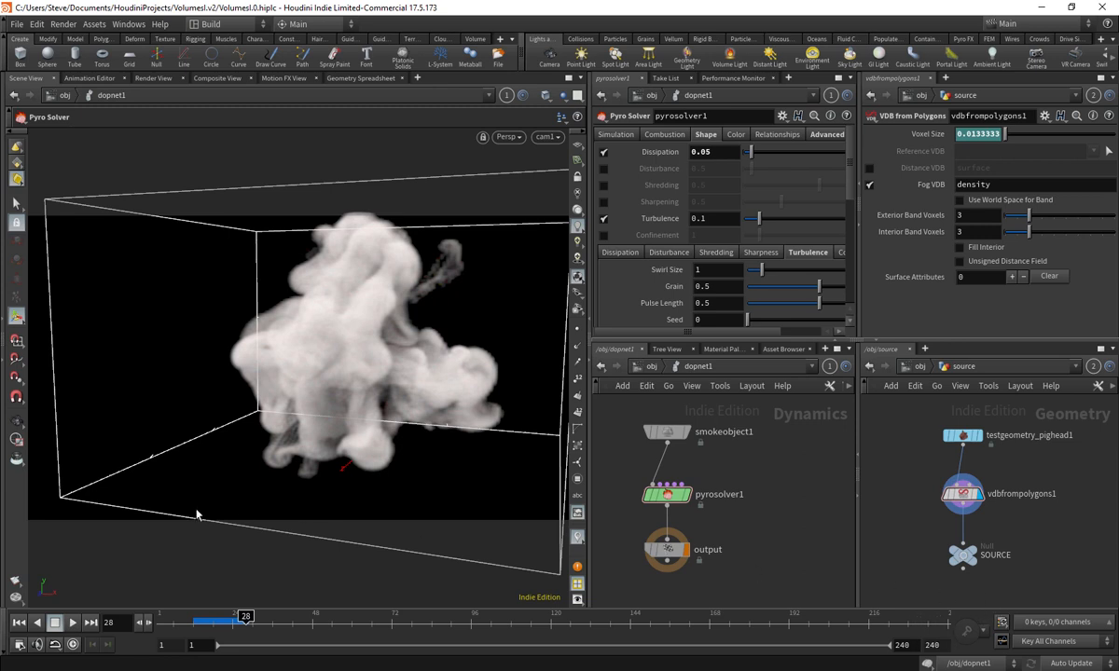
# - Set the End frame to 72 in the global animation options and apply it
pyautogui.click(17, 645)
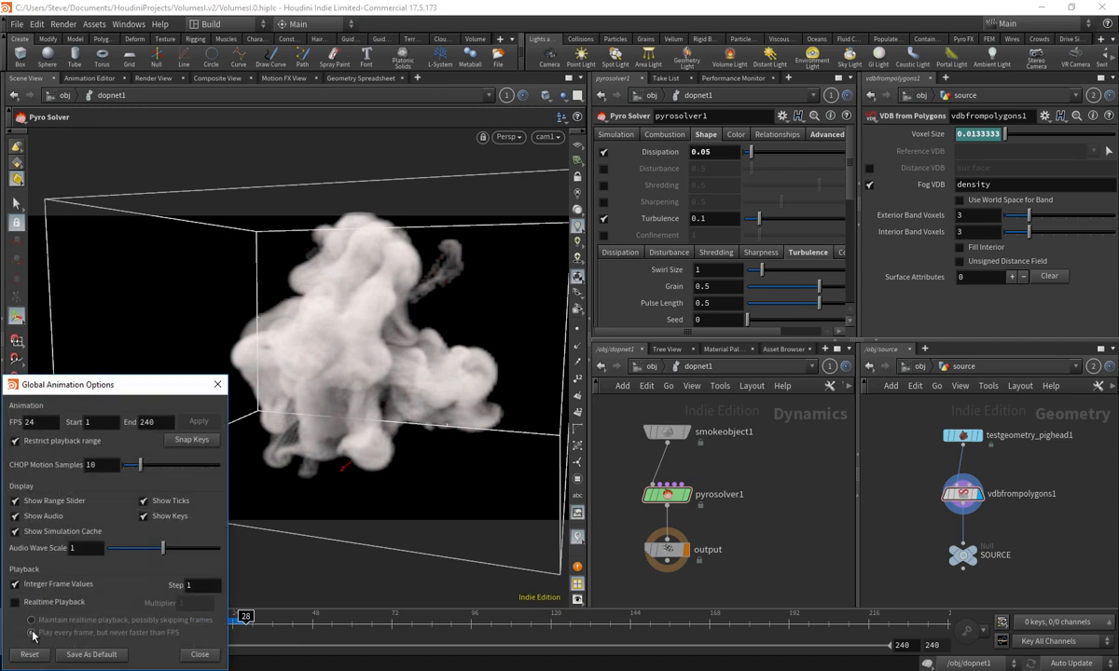
pyautogui.doubleClick(152, 420)
pyautogui.press('Return')
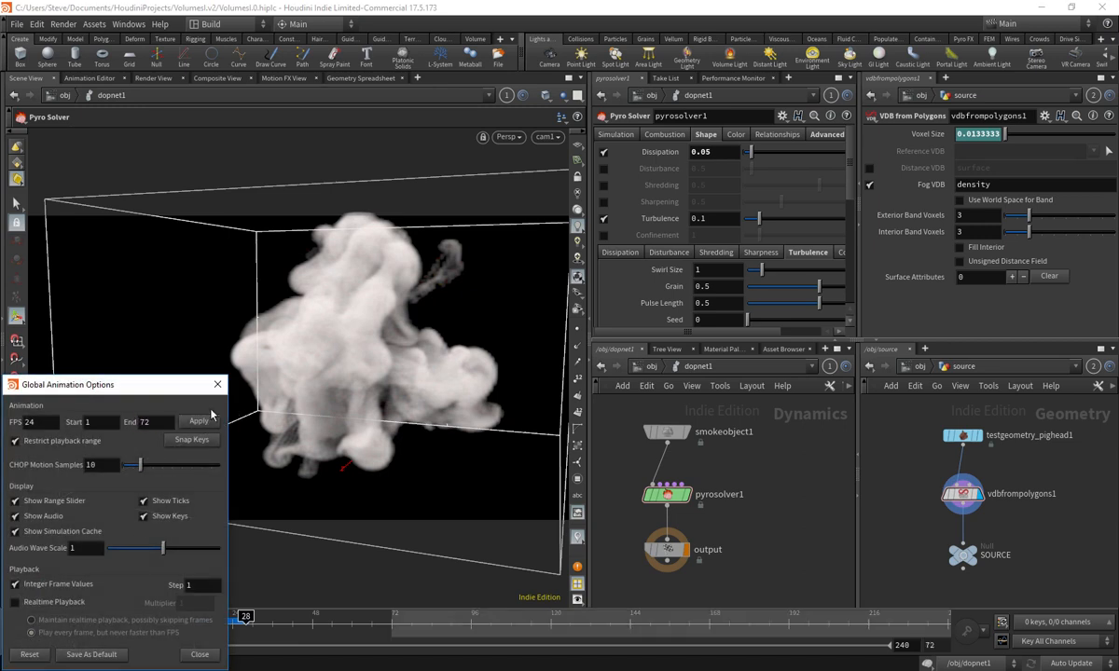
pyautogui.click(211, 420)
pyautogui.click(217, 384)
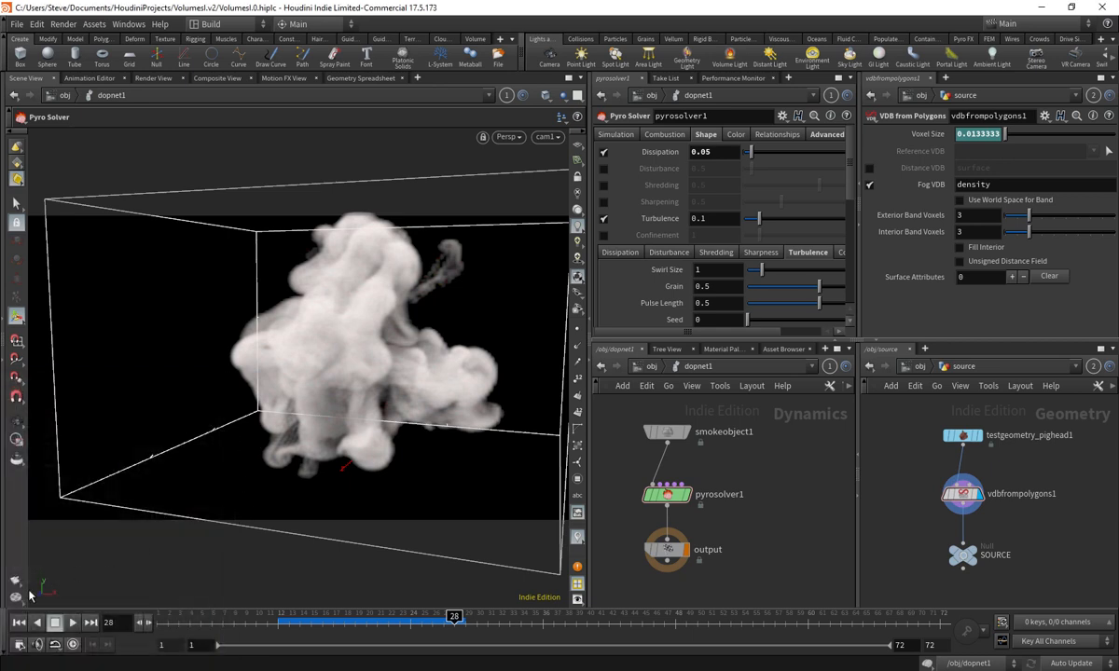
# - Replay the simulation from frame 15 past frame 33, check earlier frames, and rewind to frame 1
pyautogui.click(311, 616)
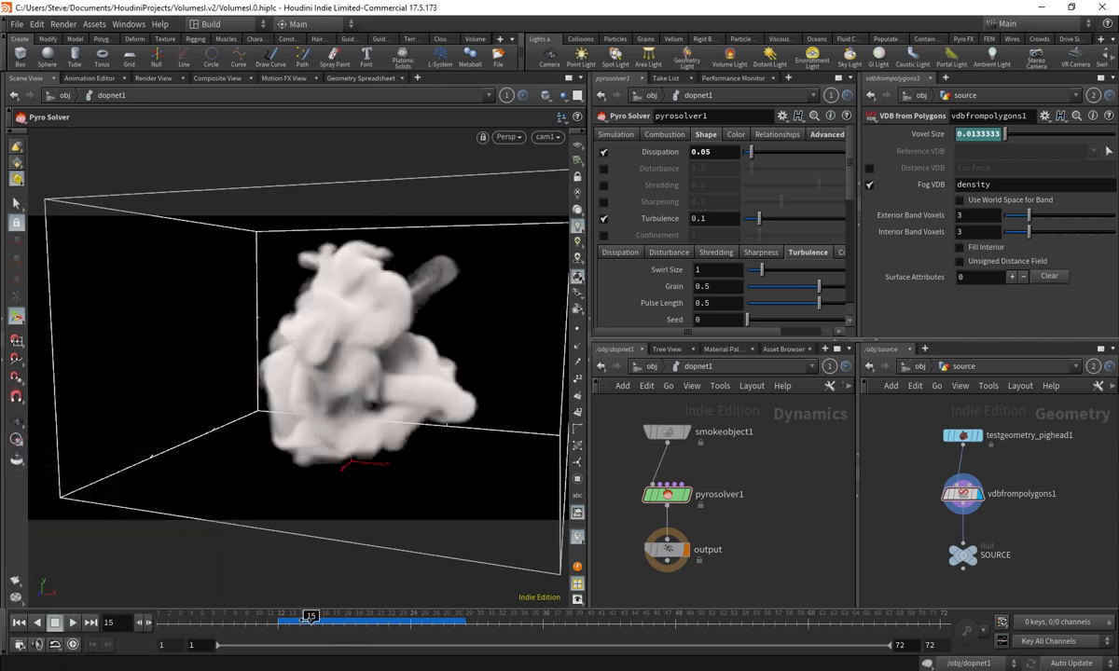
pyautogui.click(72, 622)
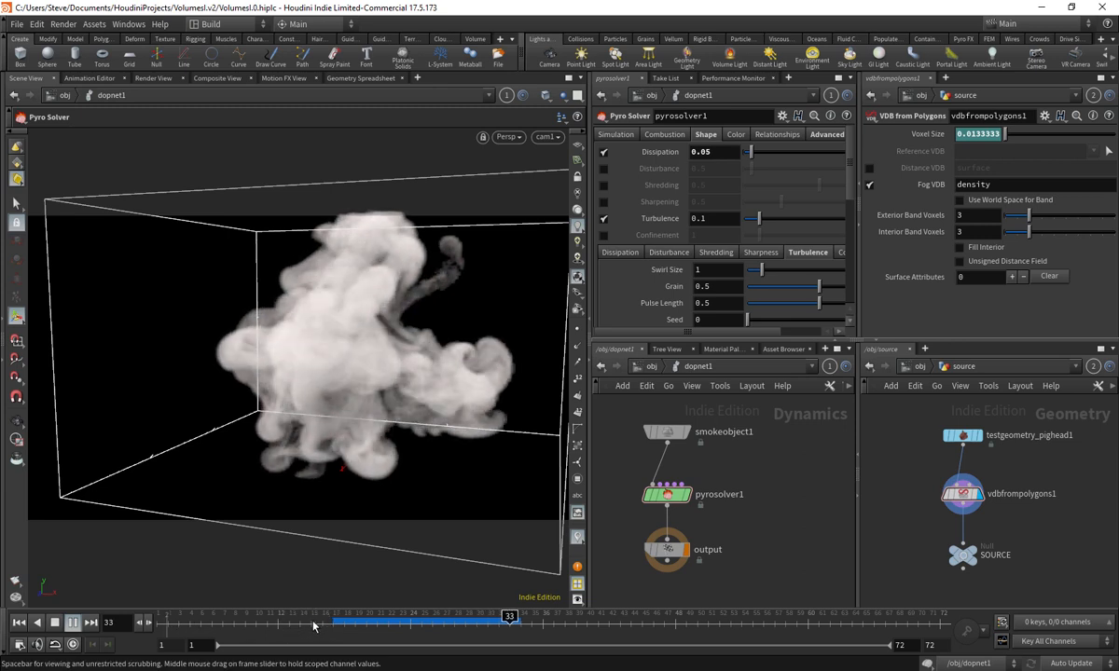
pyautogui.click(56, 622)
pyautogui.click(244, 623)
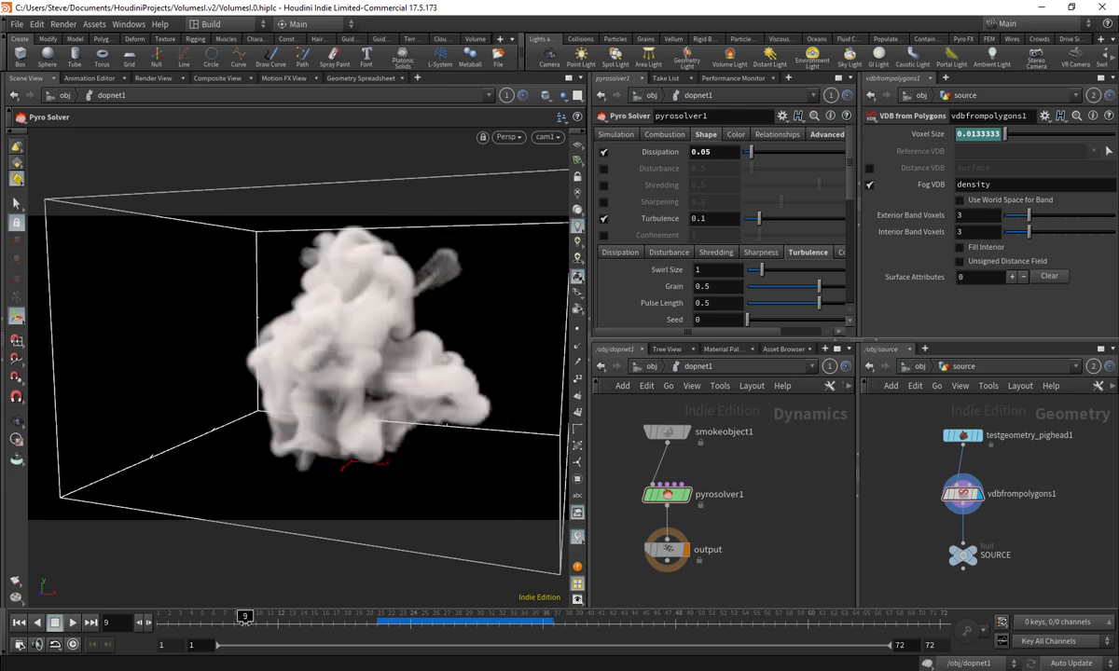
pyautogui.click(220, 619)
pyautogui.click(26, 623)
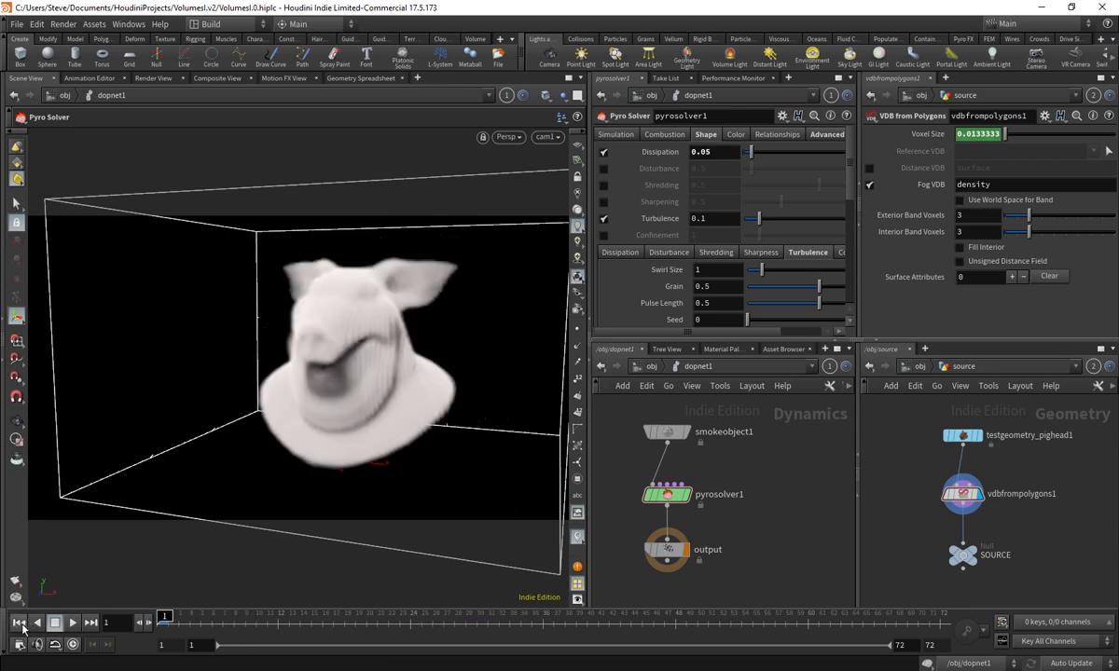
# - Start a viewport flipbook render with new settings, checking the Size options for 1280 by 720 resolution at 100% zoom
pyautogui.rightClick(25, 566)
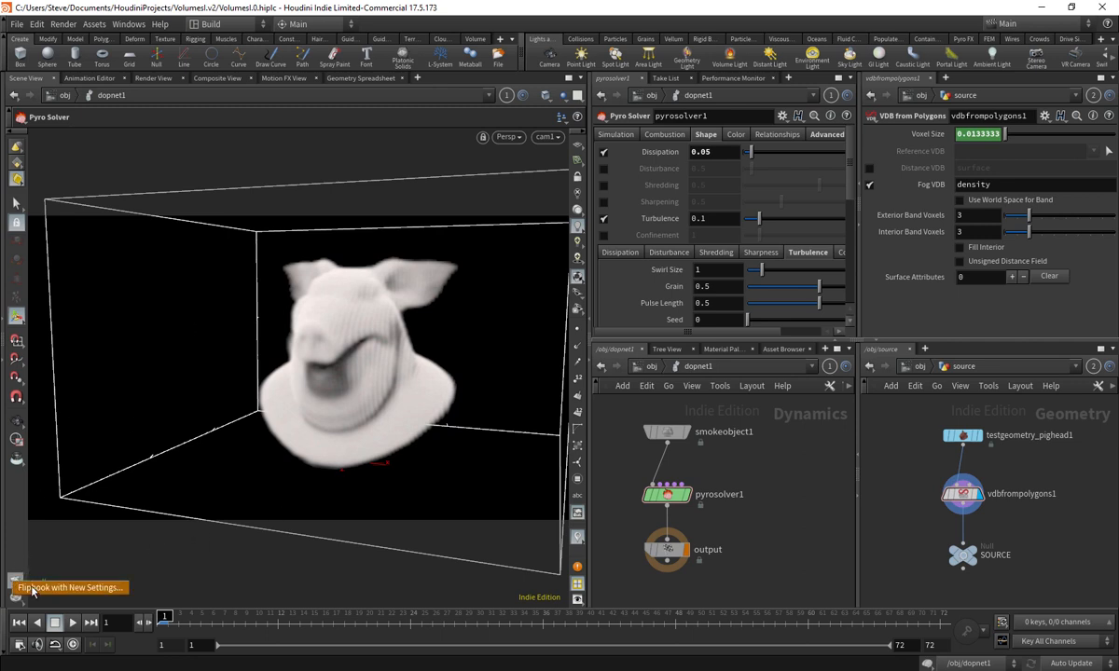
pyautogui.click(38, 587)
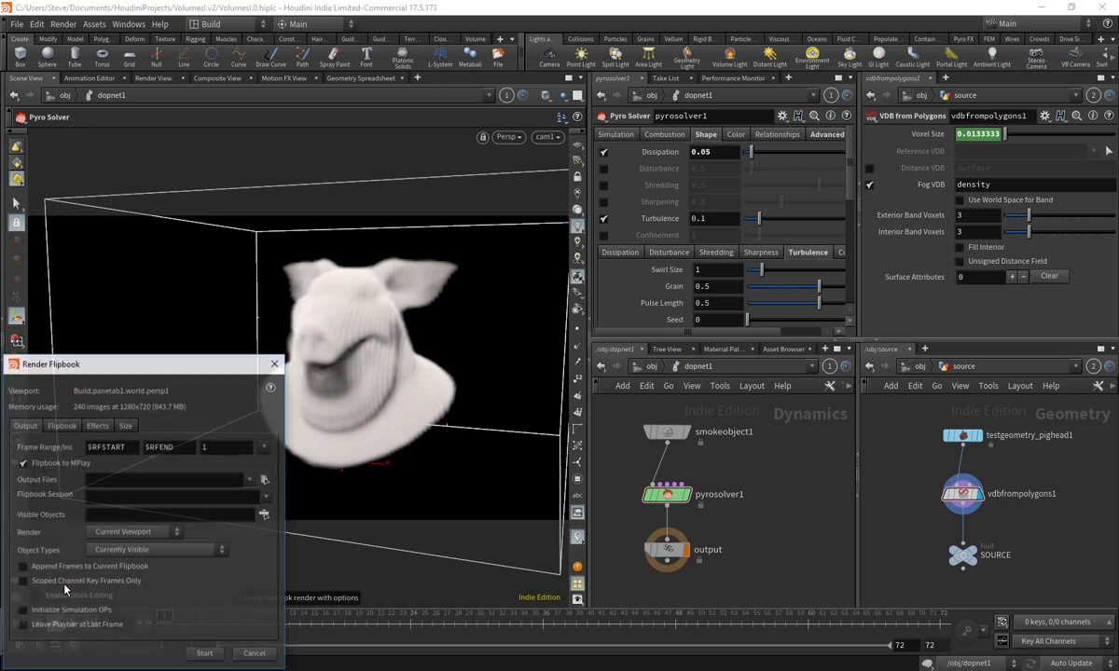
pyautogui.click(108, 427)
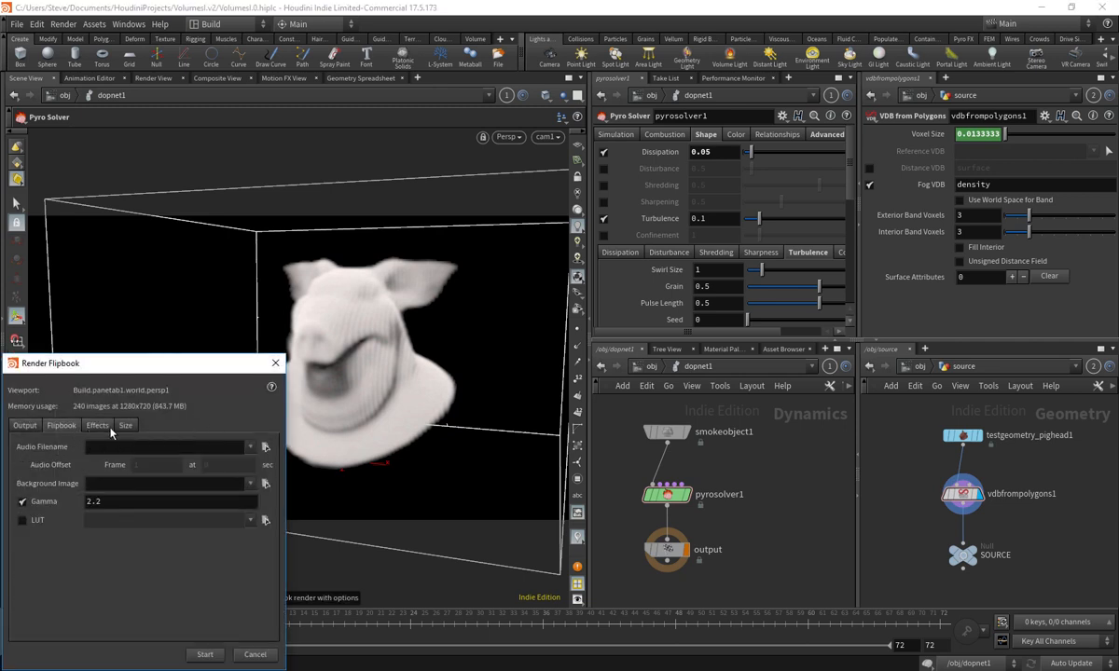
pyautogui.click(124, 427)
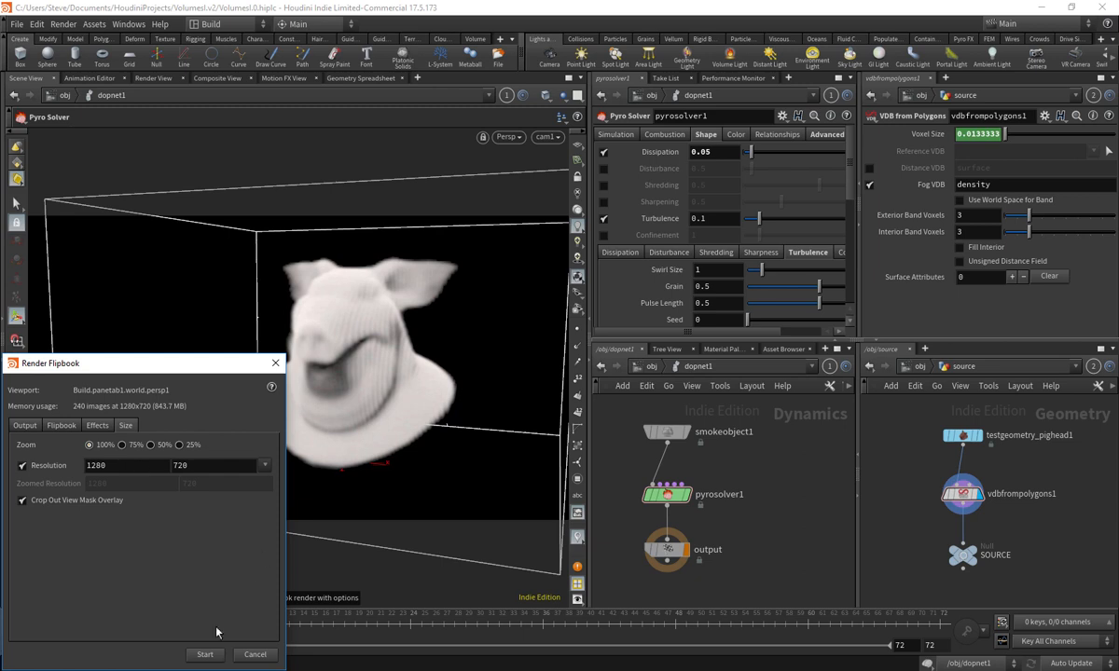
pyautogui.click(205, 653)
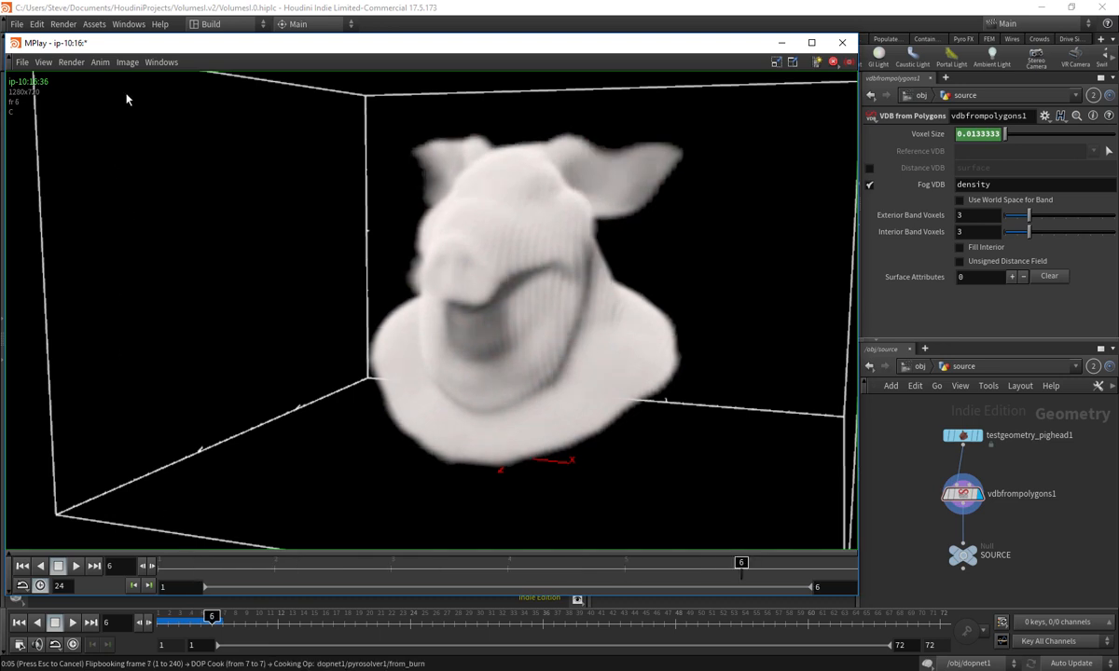
# - Review the flipbook in MPlay by scrubbing and playing its frames, close it, and rewind the simulation to frame 1
pyautogui.moveTo(138, 44); pyautogui.dragTo(244, 37)
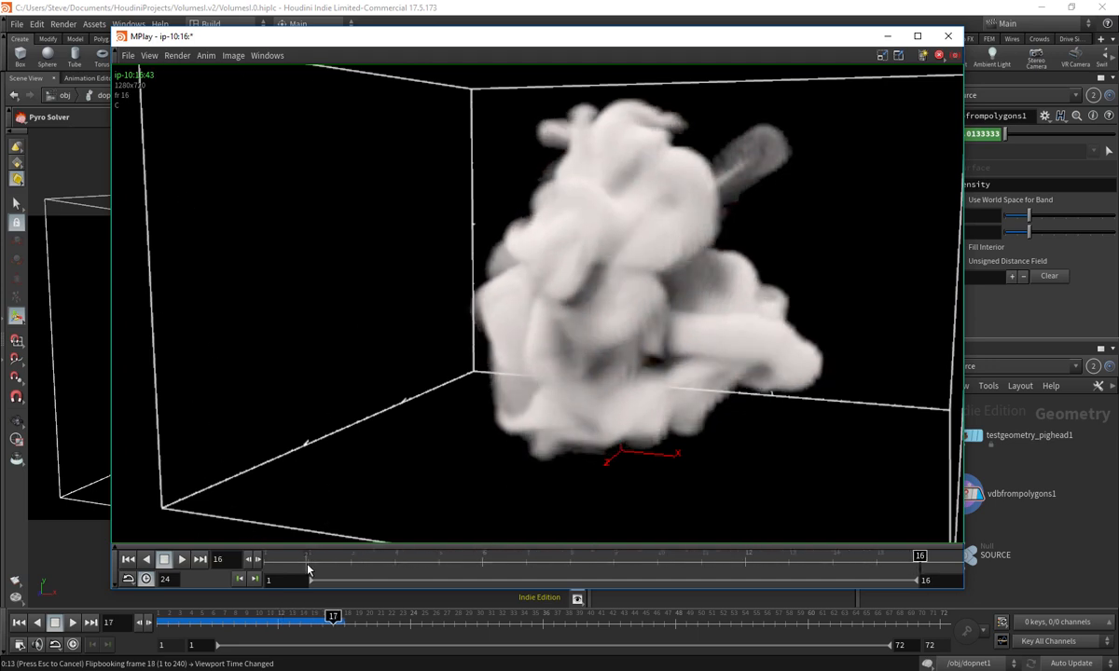
pyautogui.moveTo(309, 564); pyautogui.dragTo(602, 519)
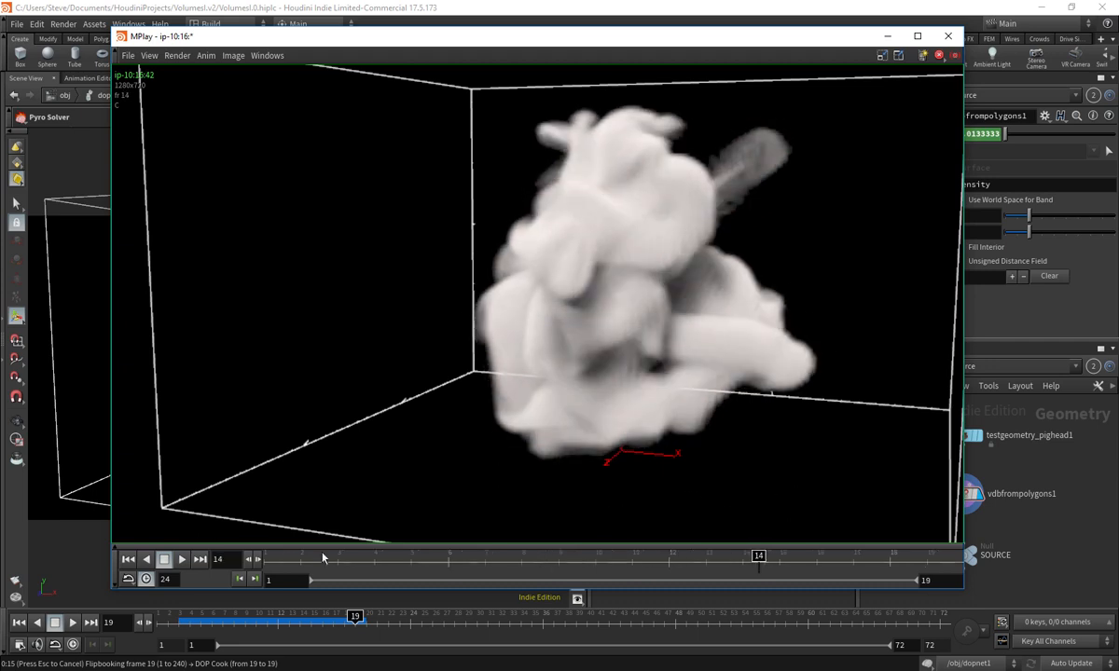
pyautogui.click(182, 558)
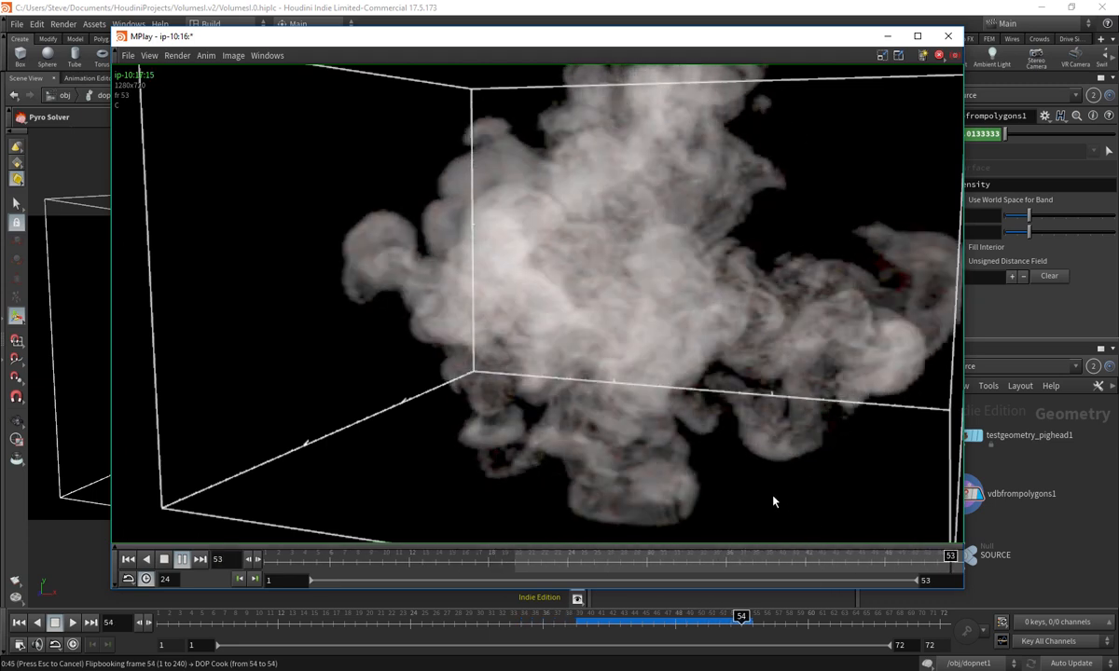
pyautogui.moveTo(643, 556); pyautogui.dragTo(813, 383)
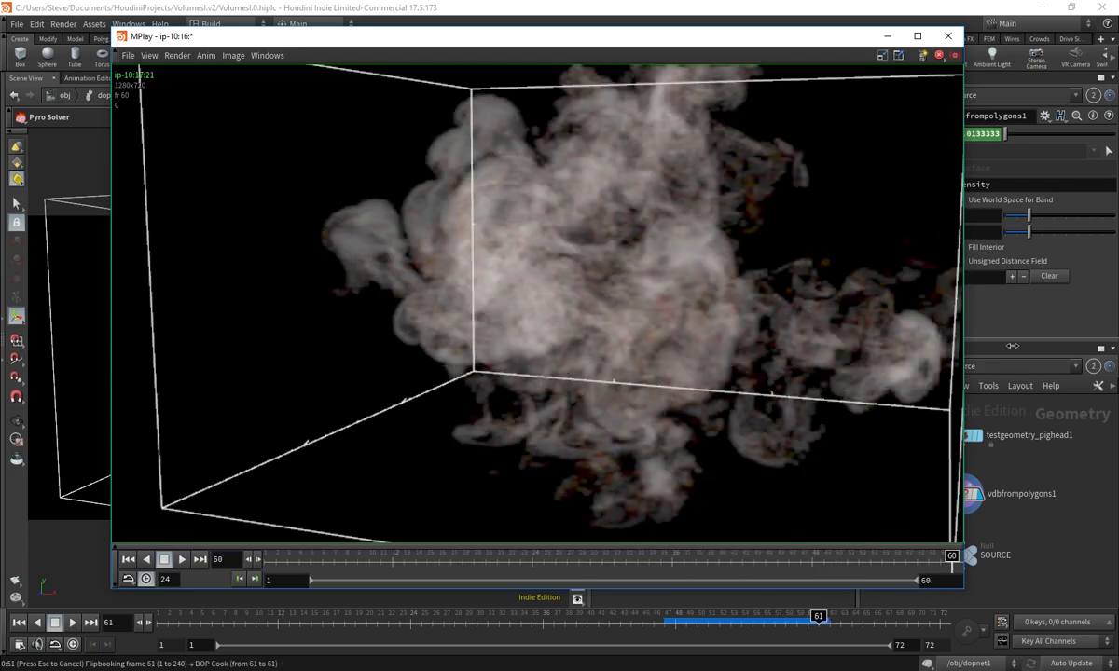
pyautogui.click(948, 36)
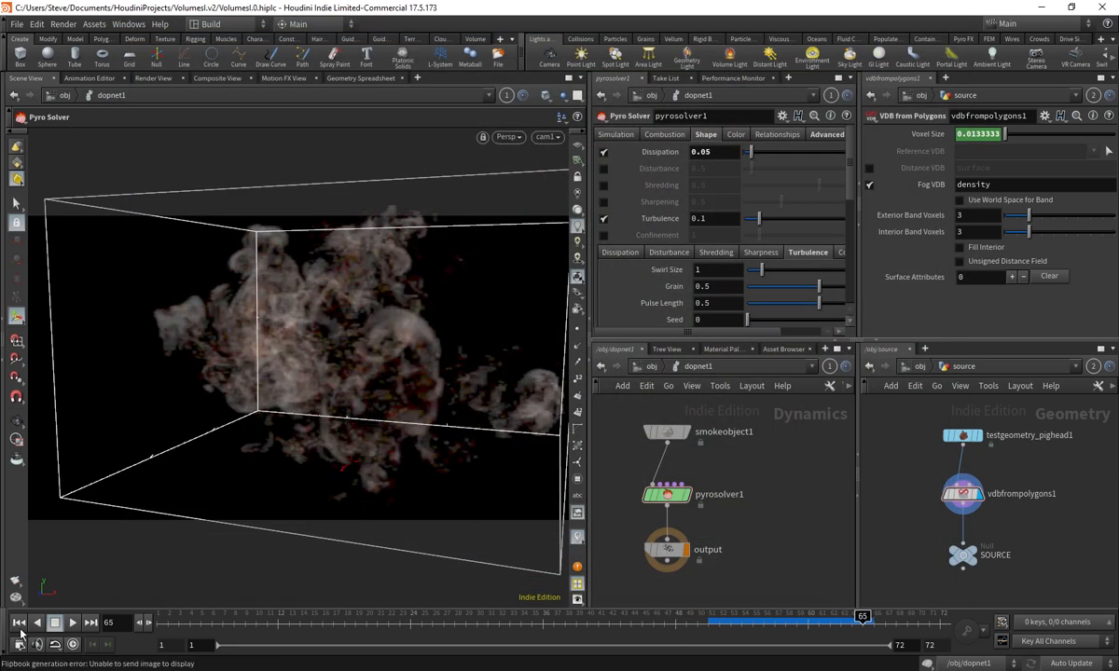
pyautogui.click(19, 623)
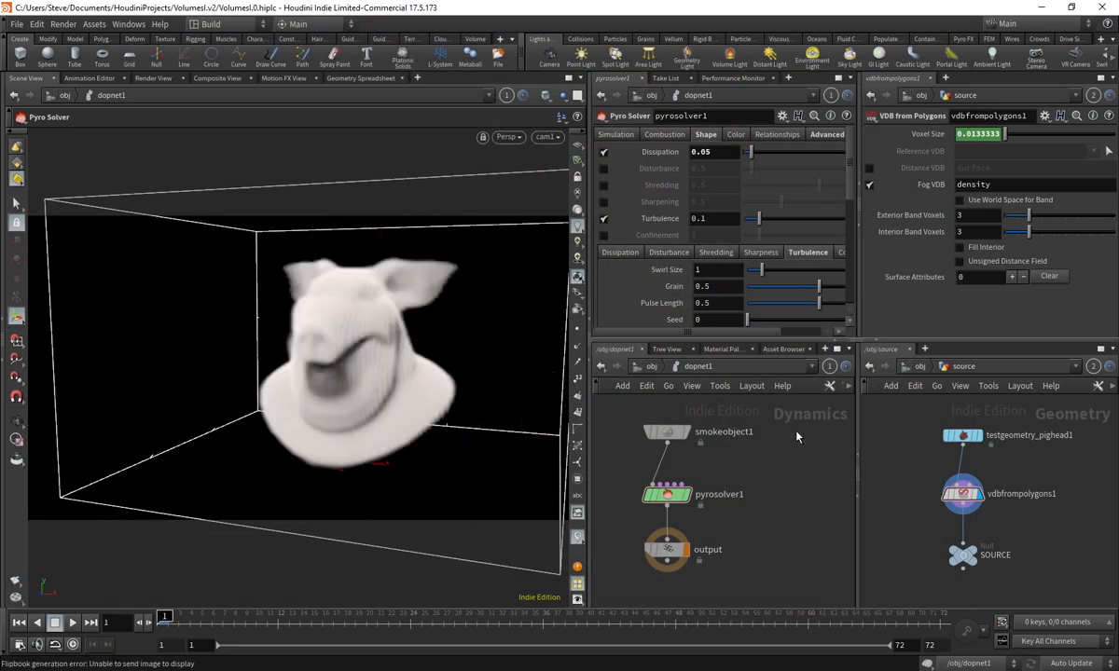
# - Play the simulation to about frame 7, inspect the voxel fields in pyrosolver1's node information, and return to frame 1
pyautogui.click(70, 624)
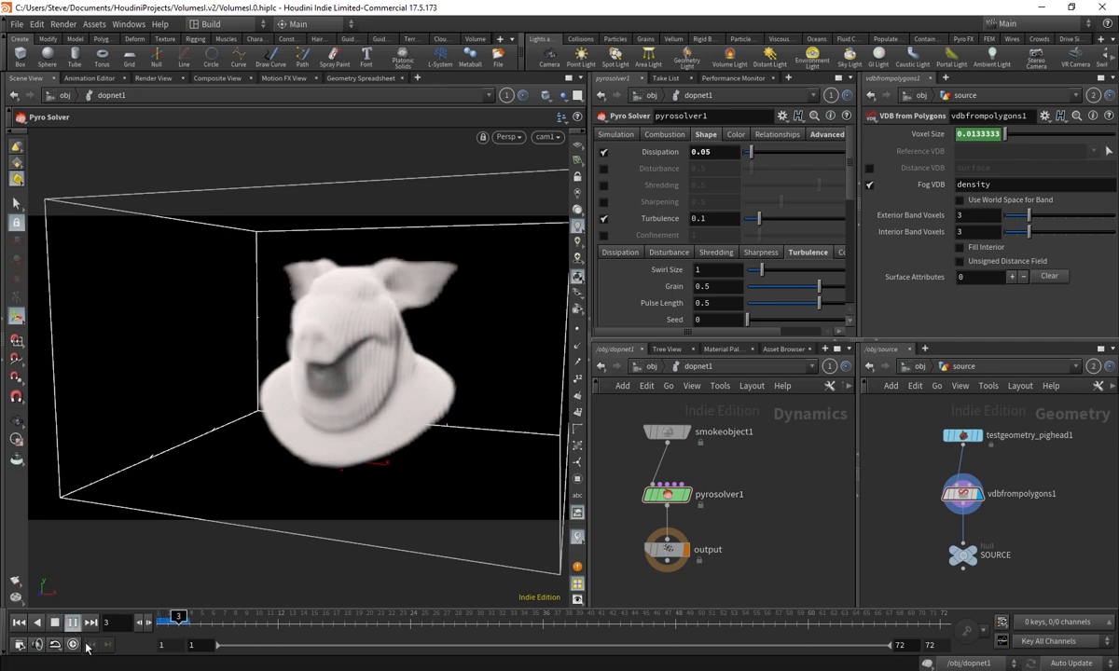
pyautogui.click(58, 624)
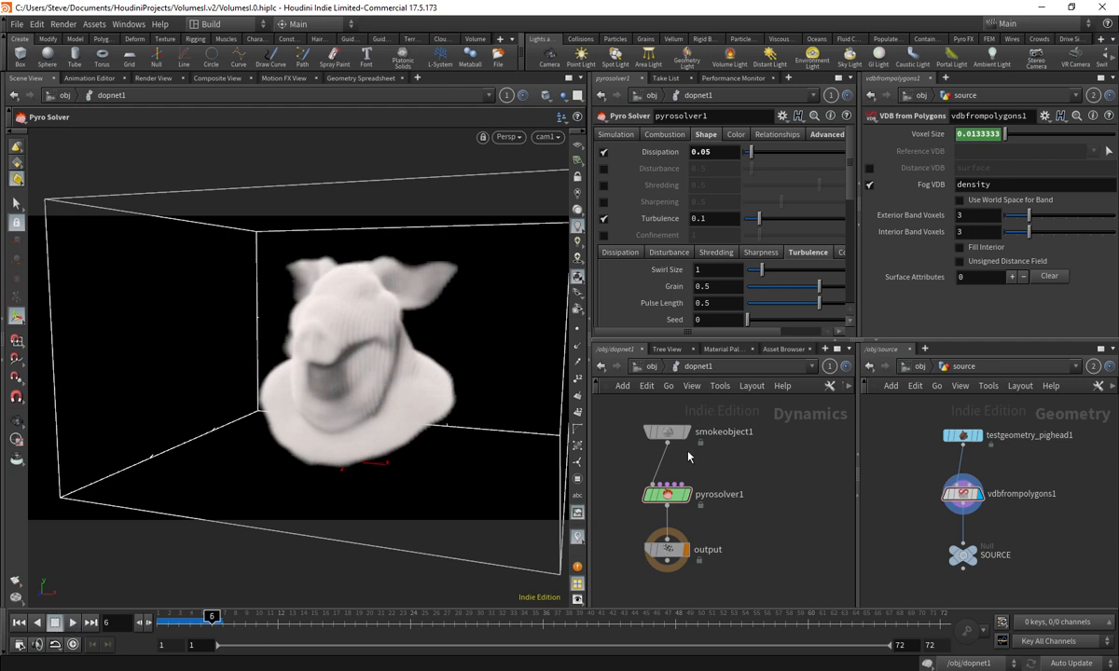
pyautogui.middleClick(673, 495)
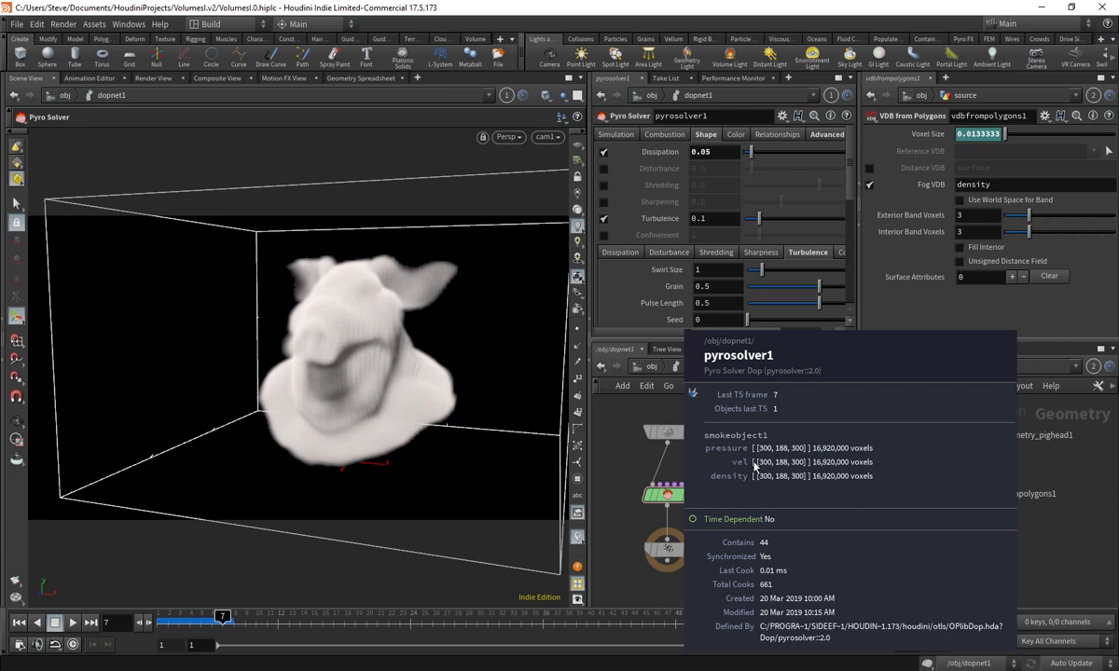
pyautogui.press('h')
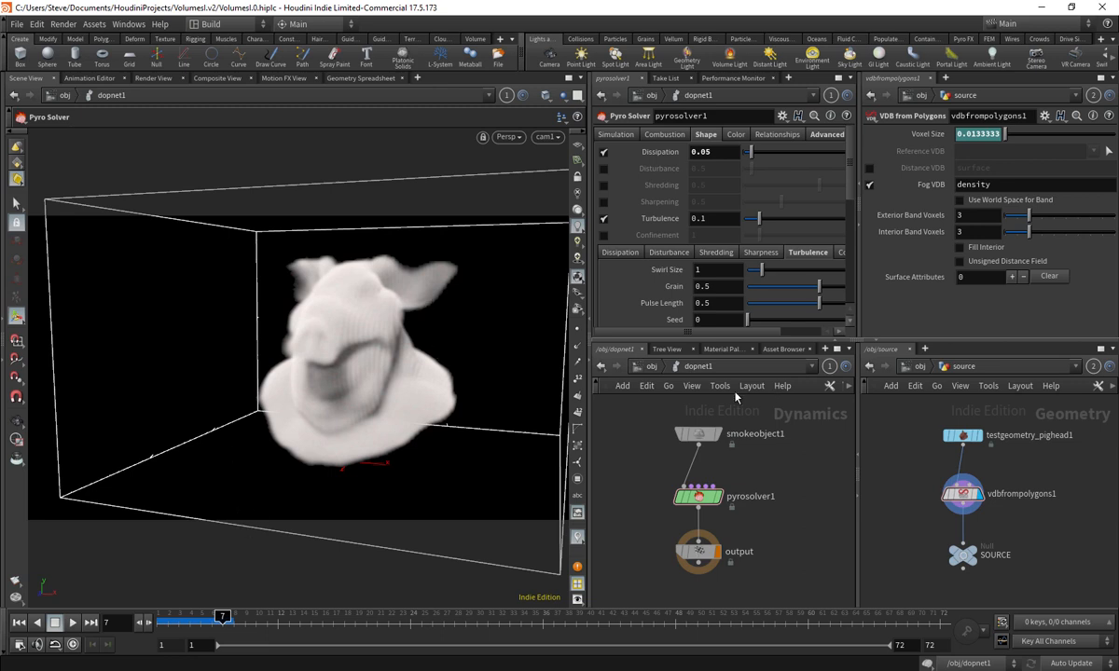
pyautogui.moveTo(207, 626); pyautogui.dragTo(164, 623)
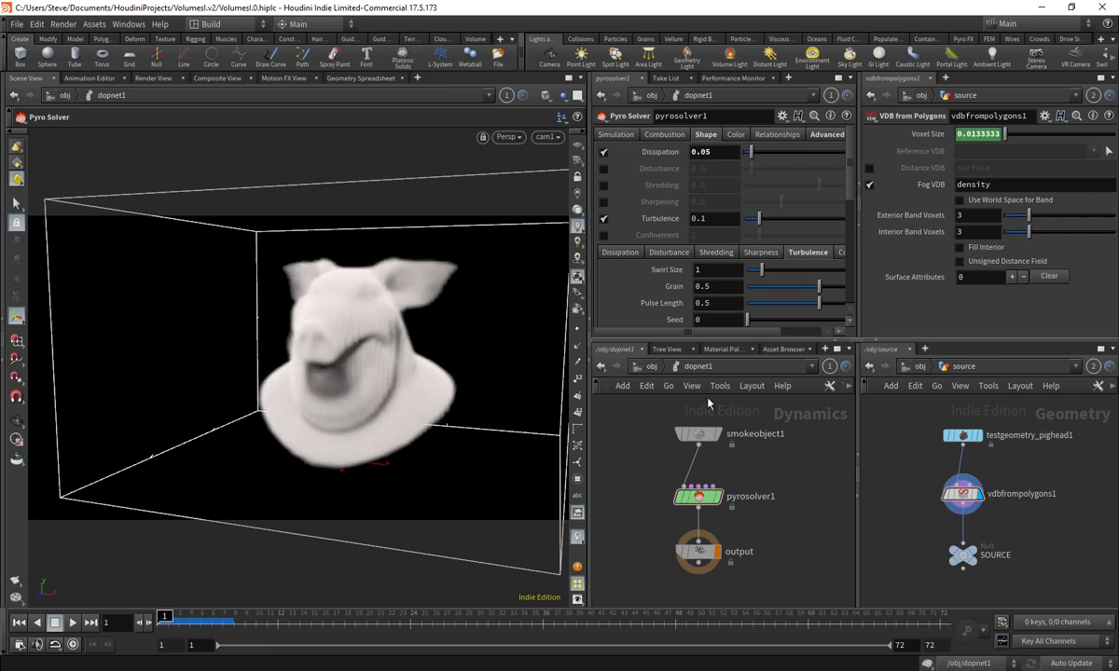
# - Disable the Density visualization in smokeobject1's Guides and move the timeline to frame 6
pyautogui.click(694, 431)
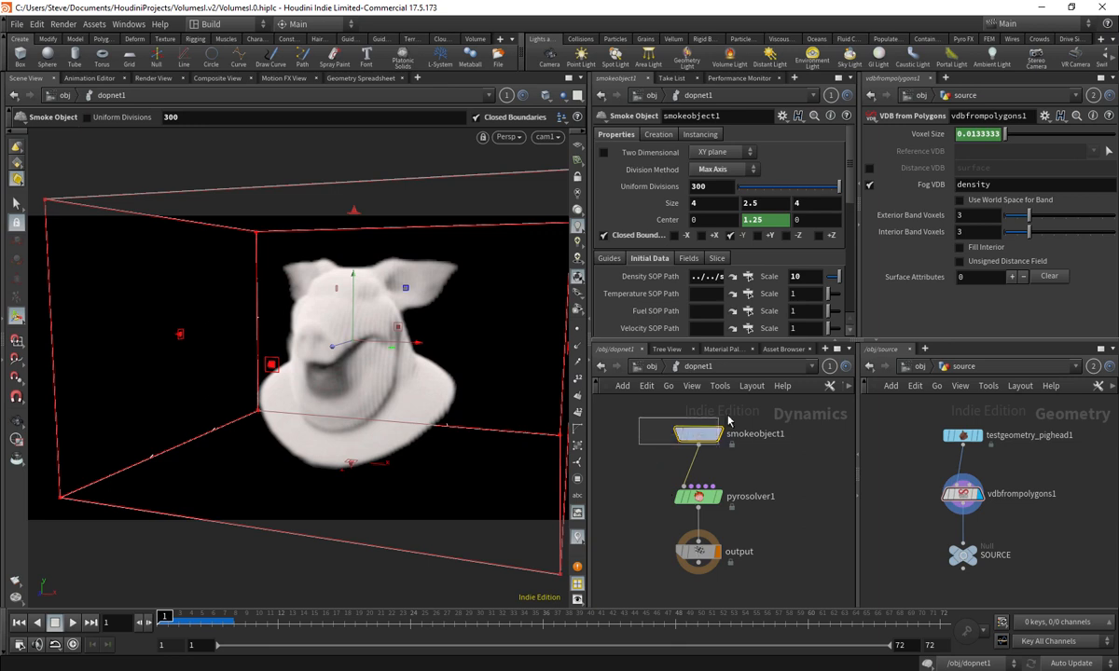
pyautogui.moveTo(735, 408); pyautogui.dragTo(735, 427, button='middle')
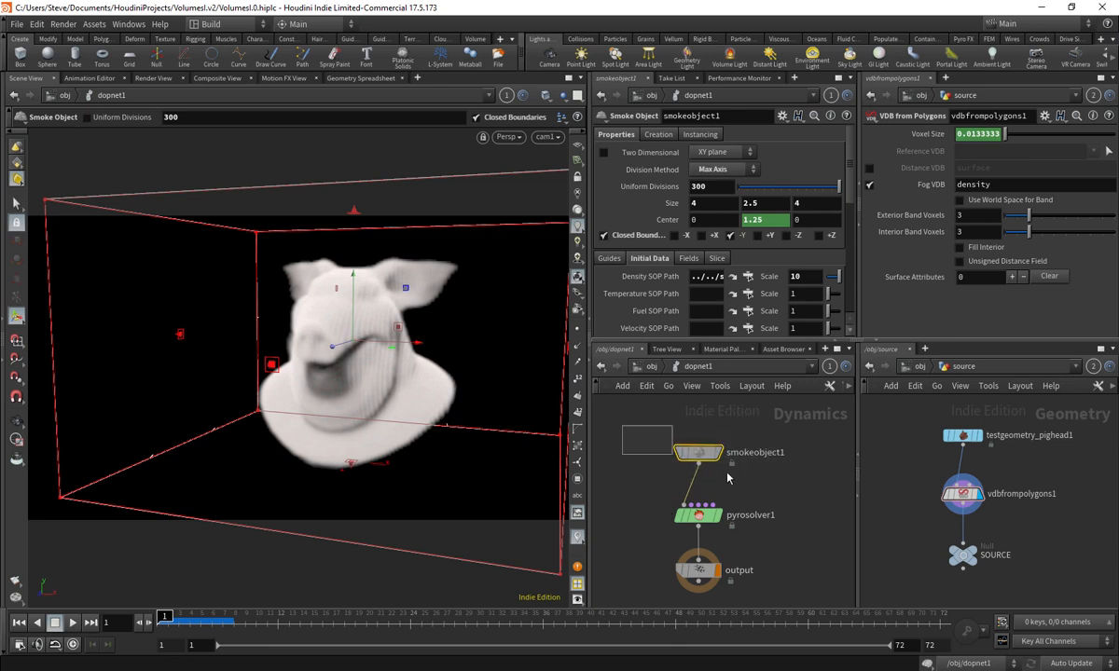
pyautogui.click(613, 260)
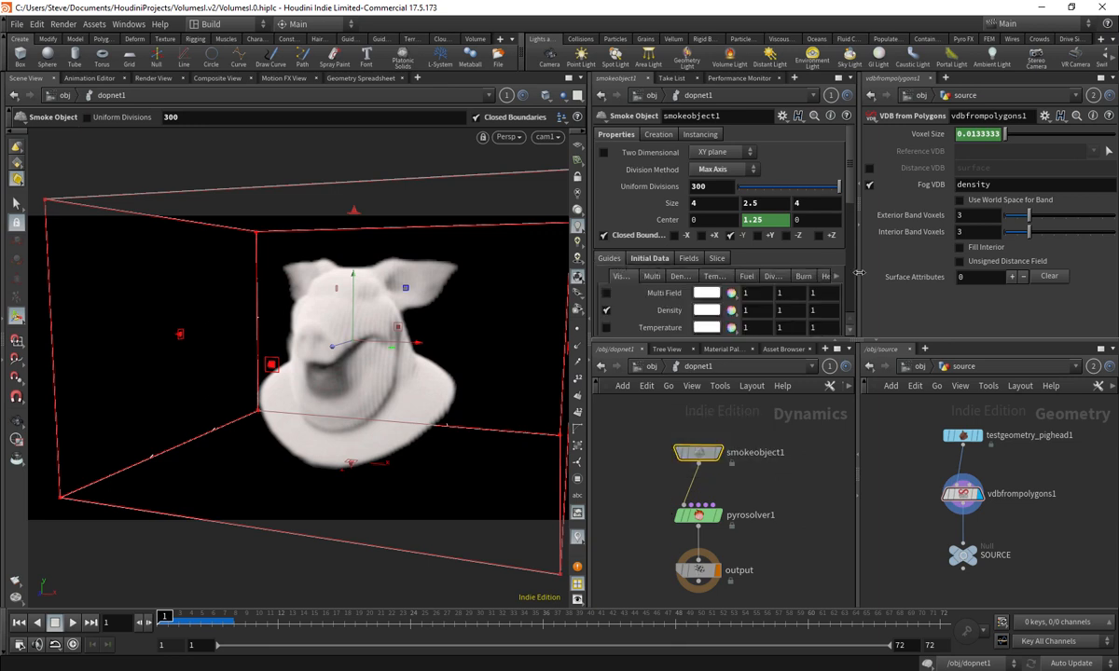
pyautogui.scroll(-2, 764, 220)
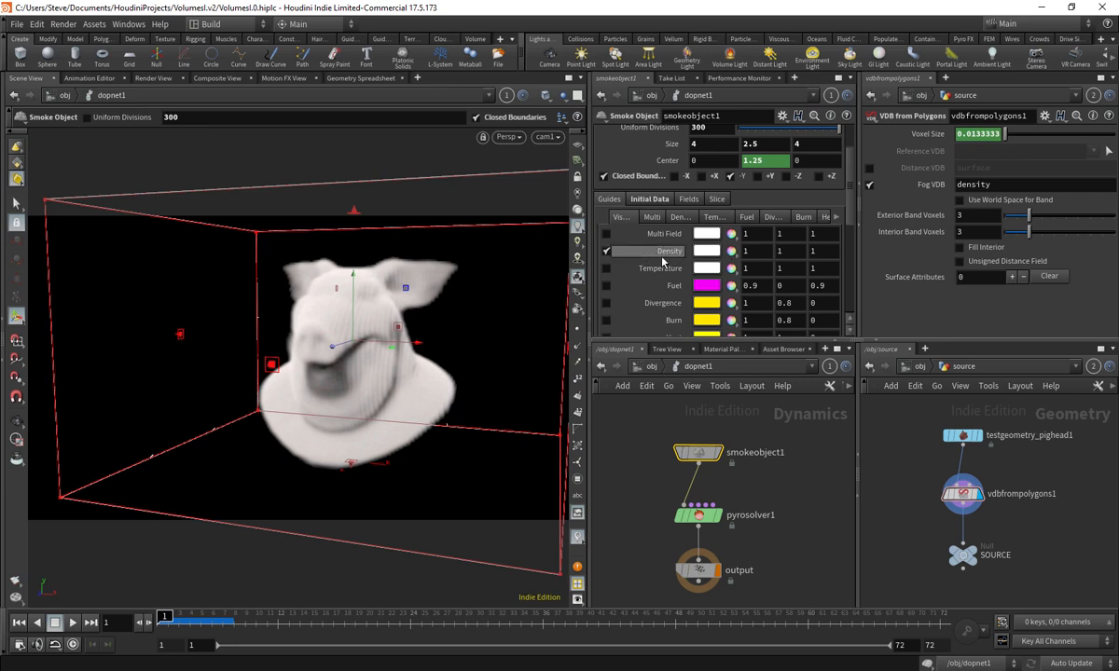
pyautogui.click(607, 252)
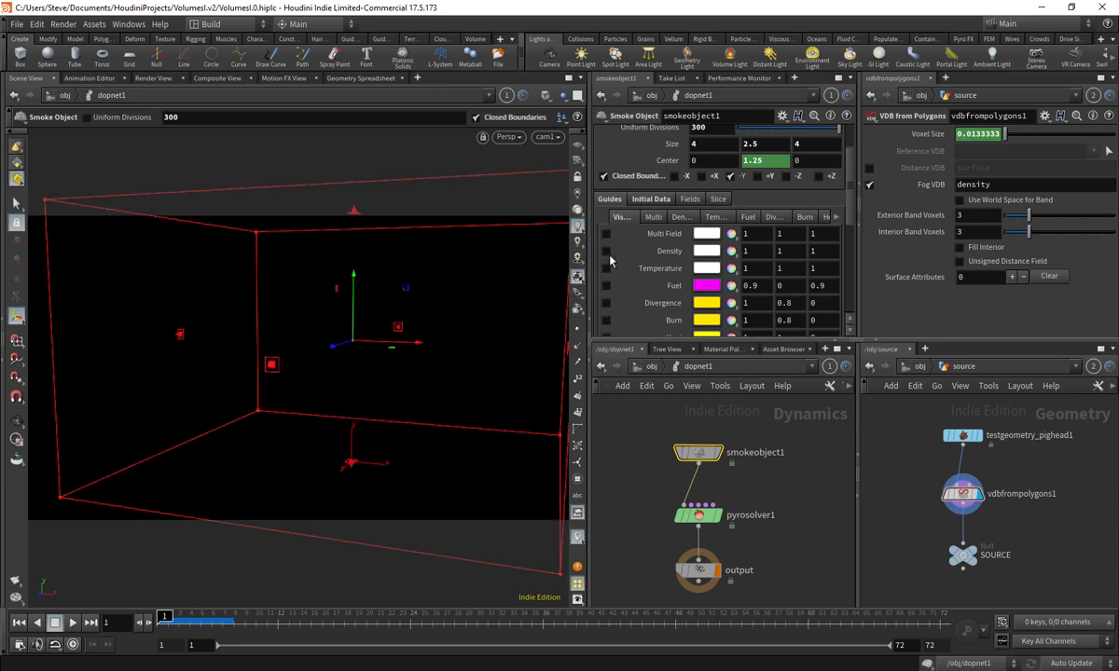
pyautogui.click(212, 625)
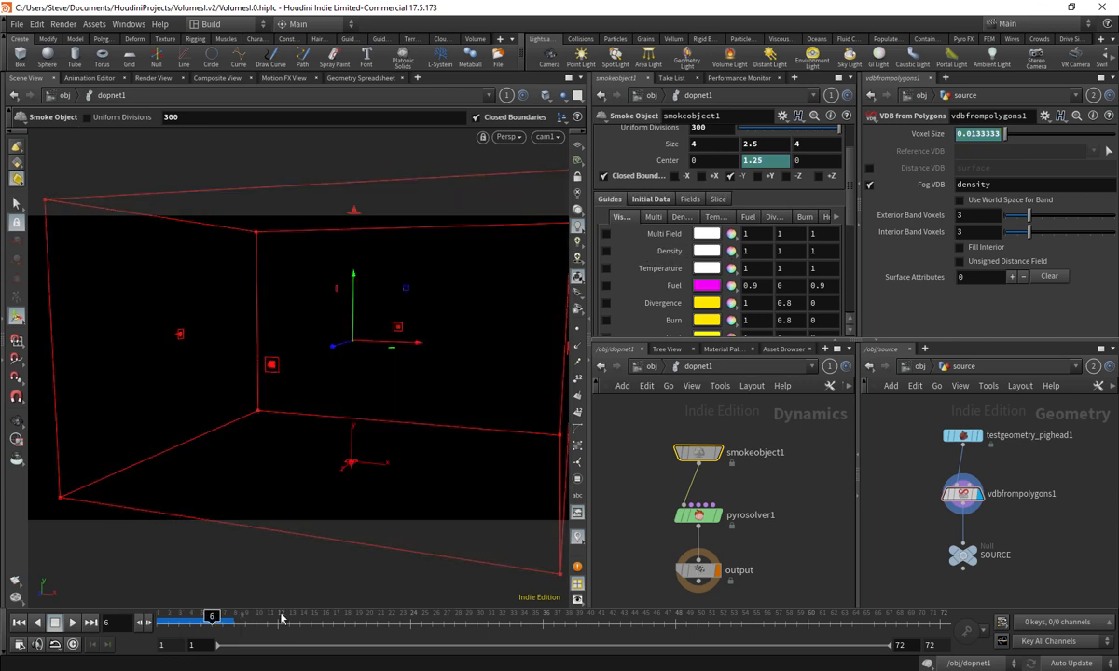
# - Enable the Density and Velocity guide visualizations on the smoke object
pyautogui.middleClick(706, 517)
pyautogui.click(606, 252)
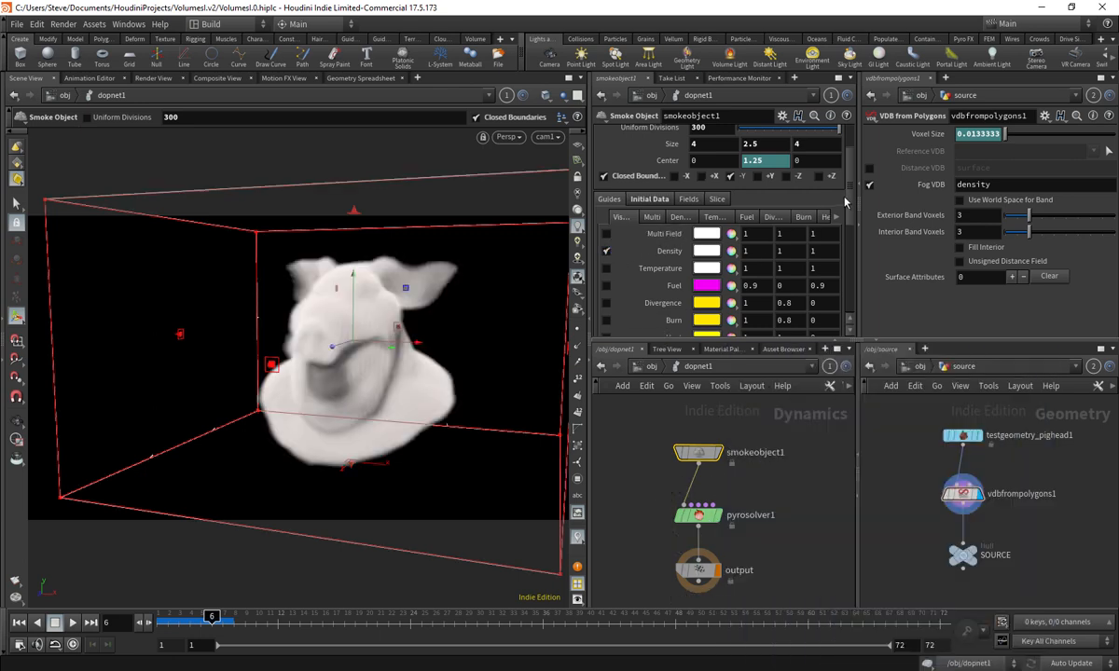
pyautogui.scroll(-5, 844, 201)
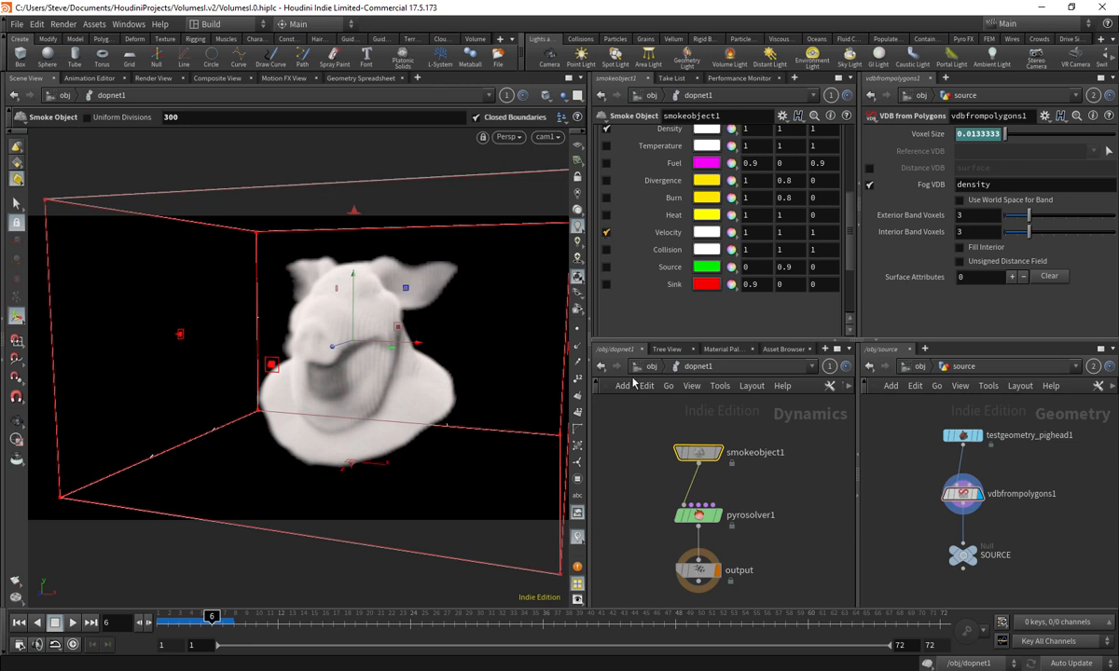
pyautogui.moveTo(613, 503); pyautogui.dragTo(624, 461, button='middle')
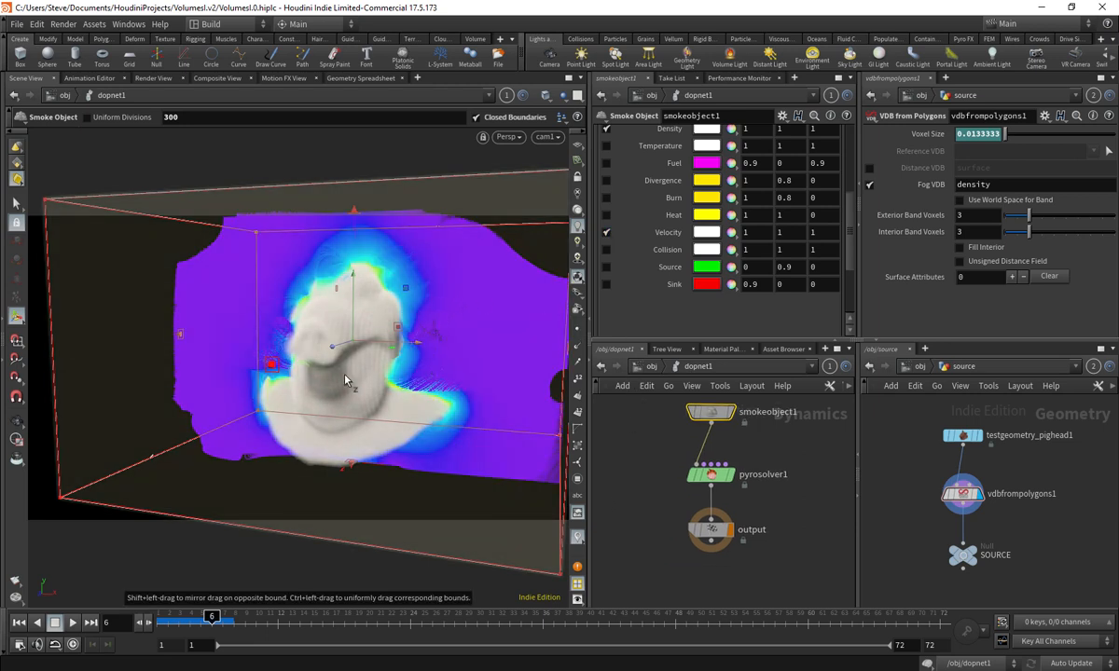
# - Examine the velocity streamers around the pig head up close and from several angles, including the side of the slice plane
pyautogui.scroll(3, 337, 327)
pyautogui.keyDown('alt'); pyautogui.moveTo(337, 327); pyautogui.dragTo(332, 504); pyautogui.keyUp('alt')
pyautogui.press('Return')
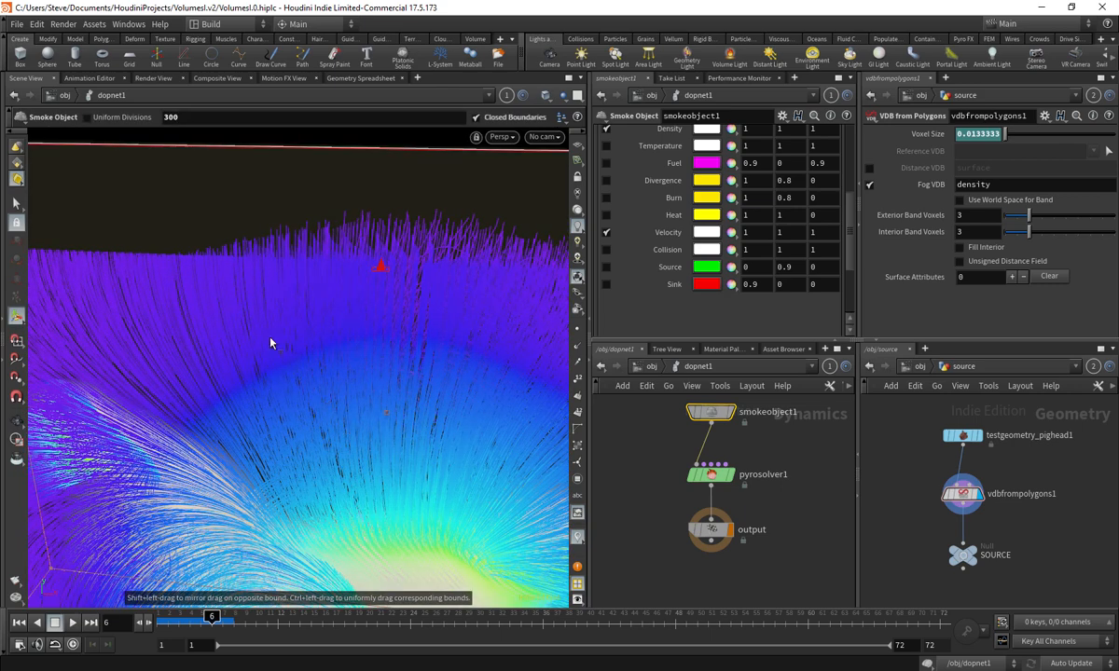
pyautogui.keyDown('alt'); pyautogui.moveTo(405, 364); pyautogui.dragTo(374, 308); pyautogui.keyUp('alt')
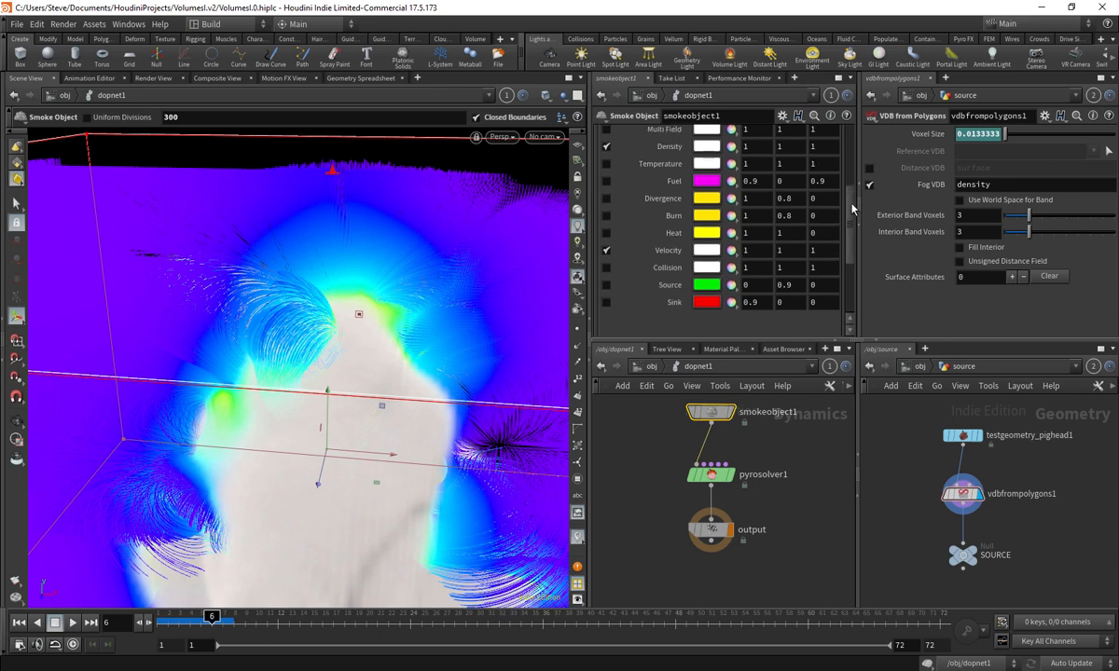
pyautogui.moveTo(848, 227)
pyautogui.mouseDown()
pyautogui.moveTo(851, 157)
pyautogui.moveTo(852, 190)
pyautogui.mouseUp()
pyautogui.press('Escape')
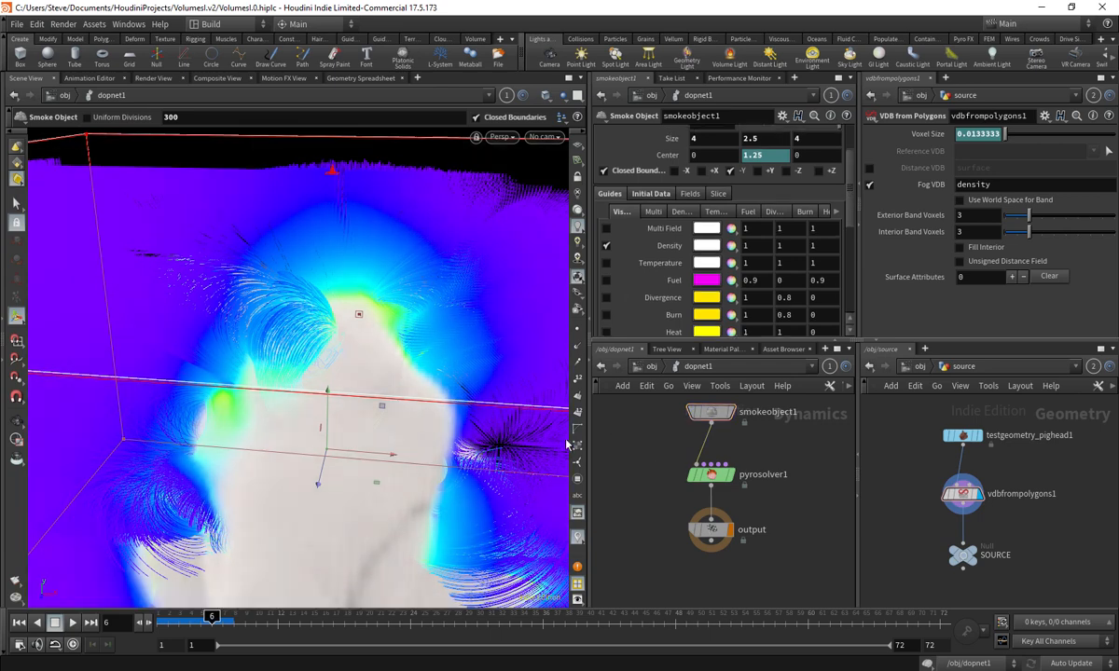
pyautogui.scroll(-3, 451, 430)
pyautogui.moveTo(451, 431); pyautogui.dragTo(319, 299)
pyautogui.keyDown('alt'); pyautogui.moveTo(319, 298); pyautogui.dragTo(283, 146, button='middle'); pyautogui.keyUp('alt')
pyautogui.keyDown('alt'); pyautogui.scroll(5, 457, 283); pyautogui.keyUp('alt')
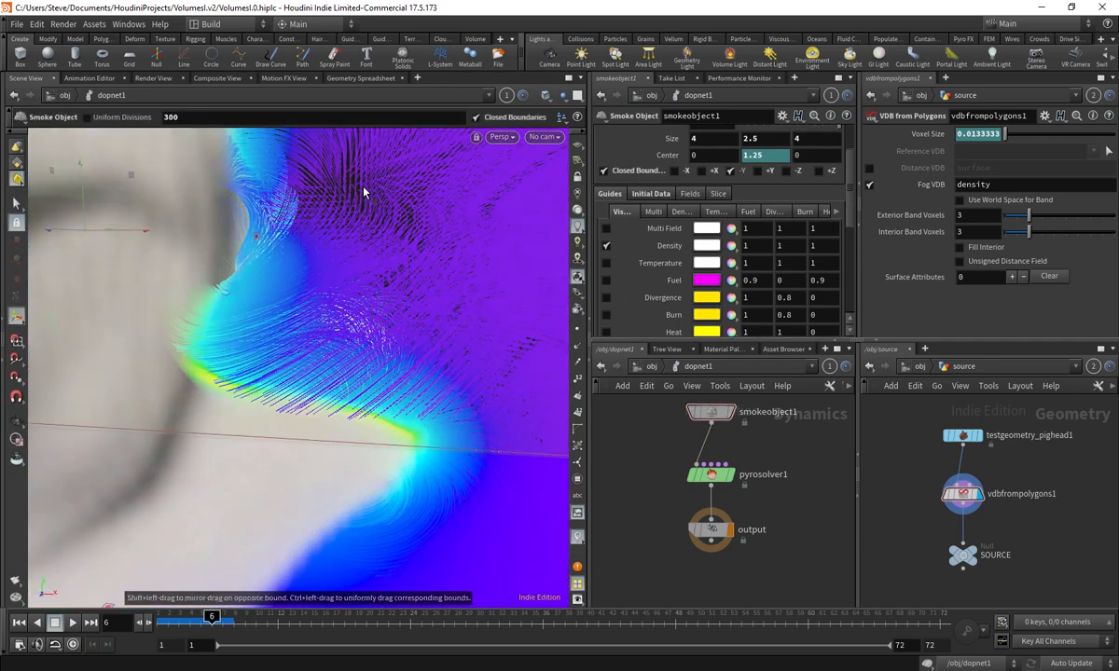
pyautogui.keyDown('alt'); pyautogui.moveTo(401, 221); pyautogui.dragTo(422, 380, button='middle'); pyautogui.keyUp('alt')
pyautogui.keyDown('alt'); pyautogui.scroll(-4, 421, 370); pyautogui.keyUp('alt')
pyautogui.keyDown('alt'); pyautogui.moveTo(420, 365); pyautogui.dragTo(440, 393); pyautogui.keyUp('alt')
pyautogui.keyDown('alt'); pyautogui.scroll(-4, 440, 394); pyautogui.keyUp('alt')
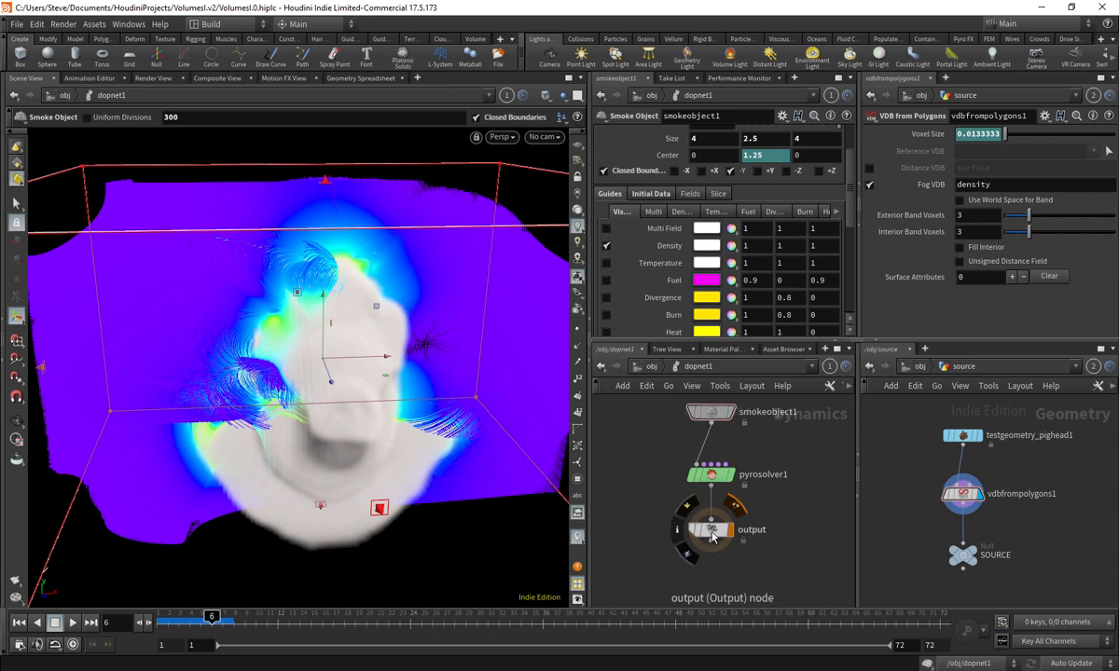
pyautogui.moveTo(713, 533); pyautogui.dragTo(809, 455, button='middle')
pyautogui.keyDown('alt'); pyautogui.scroll(-3, 305, 368); pyautogui.keyUp('alt')
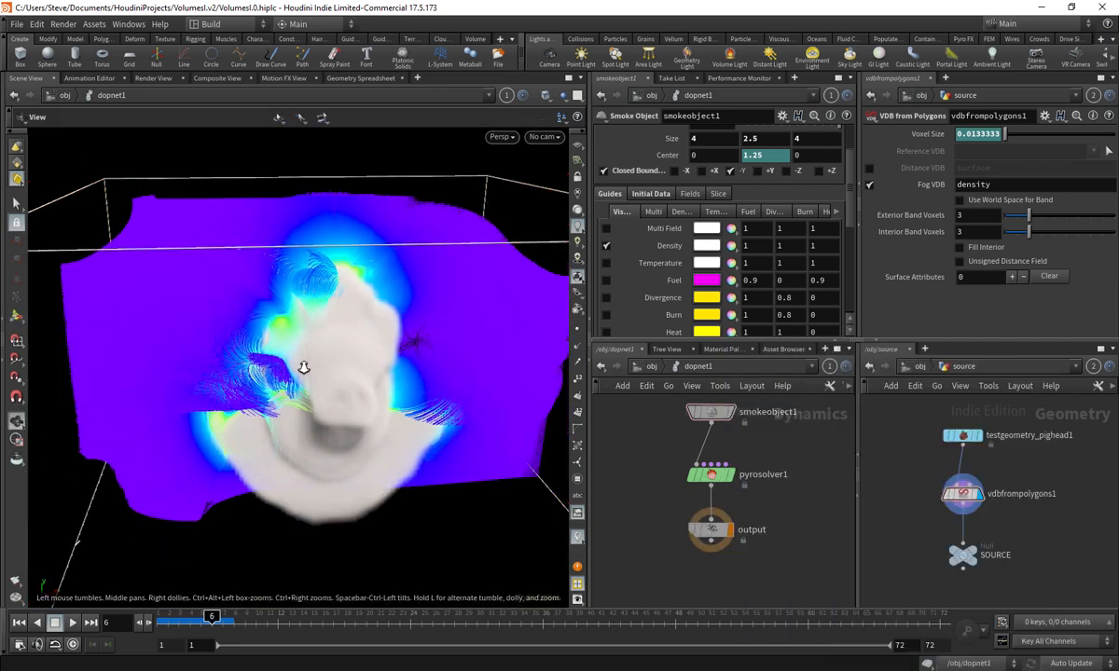
pyautogui.keyDown('alt'); pyautogui.moveTo(305, 367); pyautogui.dragTo(457, 400); pyautogui.keyUp('alt')
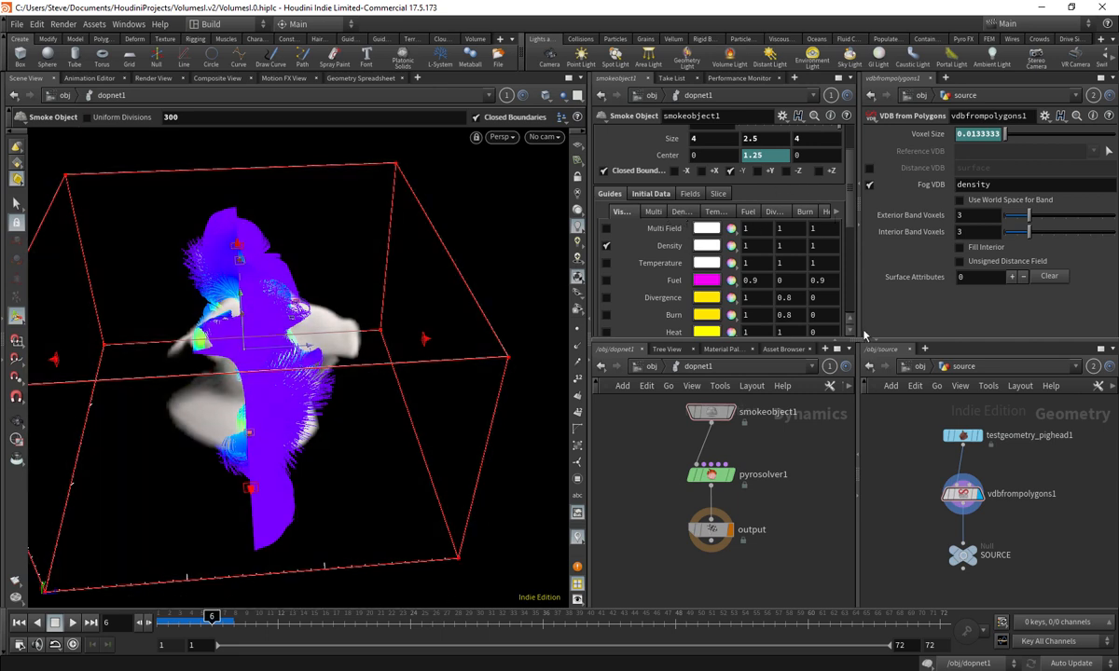
# - Widen the smoke object's parameter area and show the Velocity guide's streamer and plane settings
pyautogui.moveTo(858, 308); pyautogui.dragTo(960, 292)
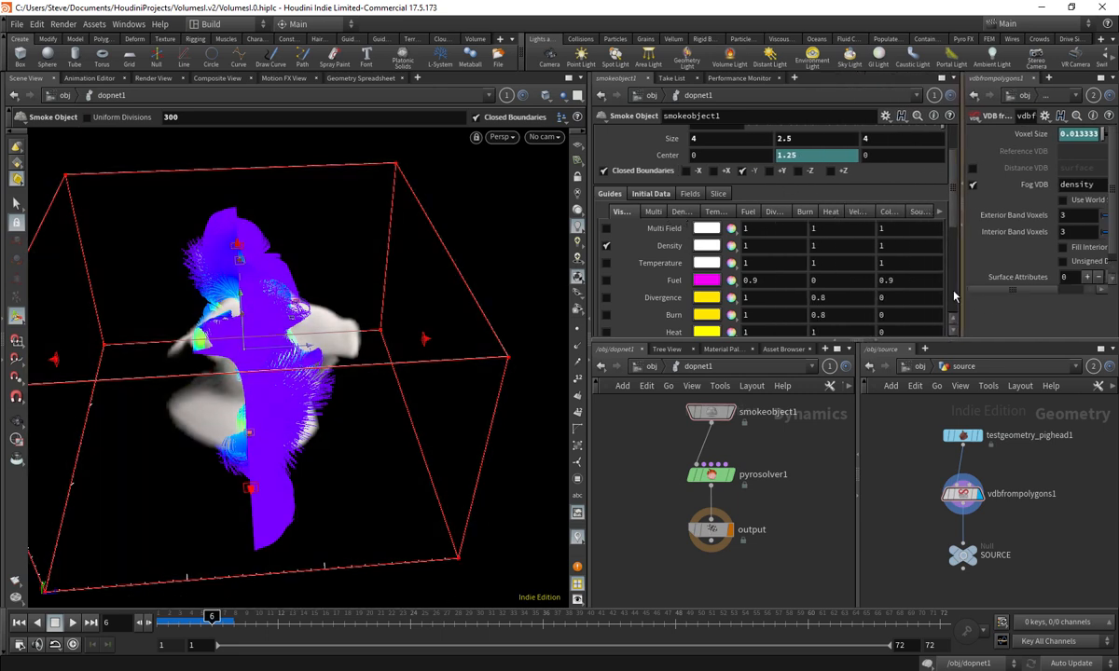
pyautogui.click(857, 212)
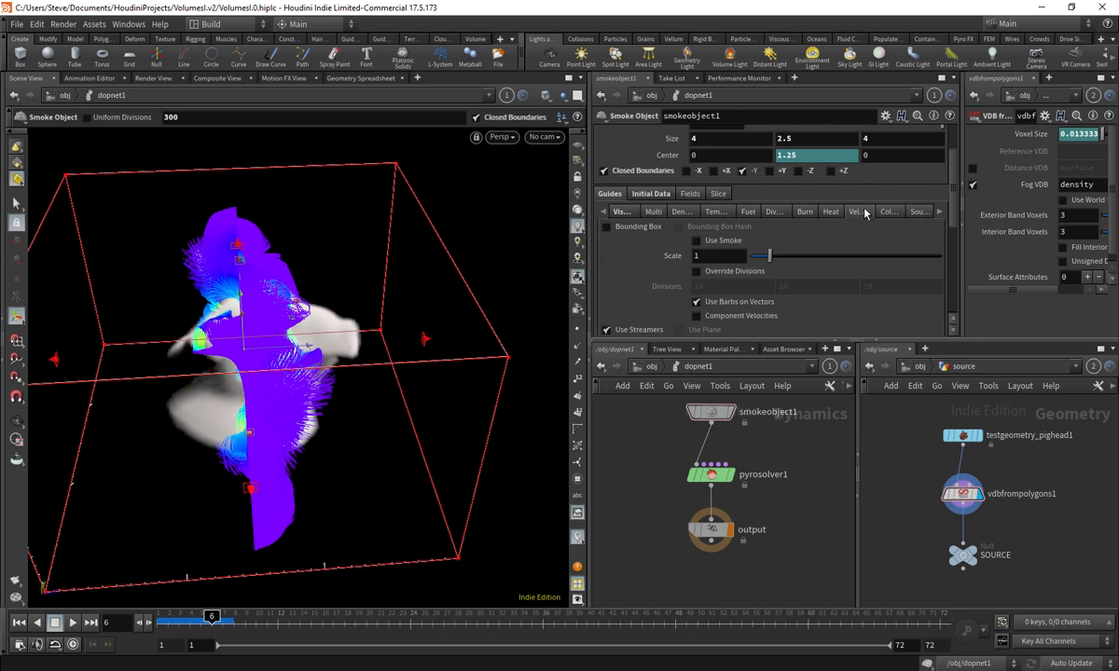
pyautogui.moveTo(952, 186); pyautogui.dragTo(948, 238)
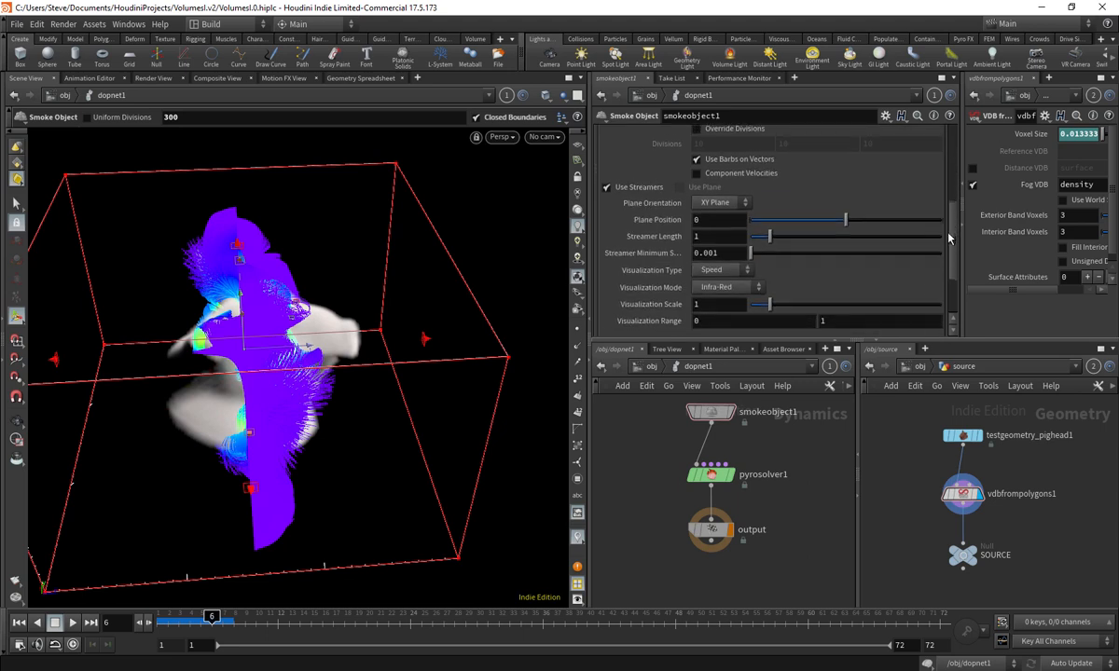
# - Try Velocity guide plane positions such as -0.389 and 0.158, and reset Plane Position to its default of 0
pyautogui.click(809, 225)
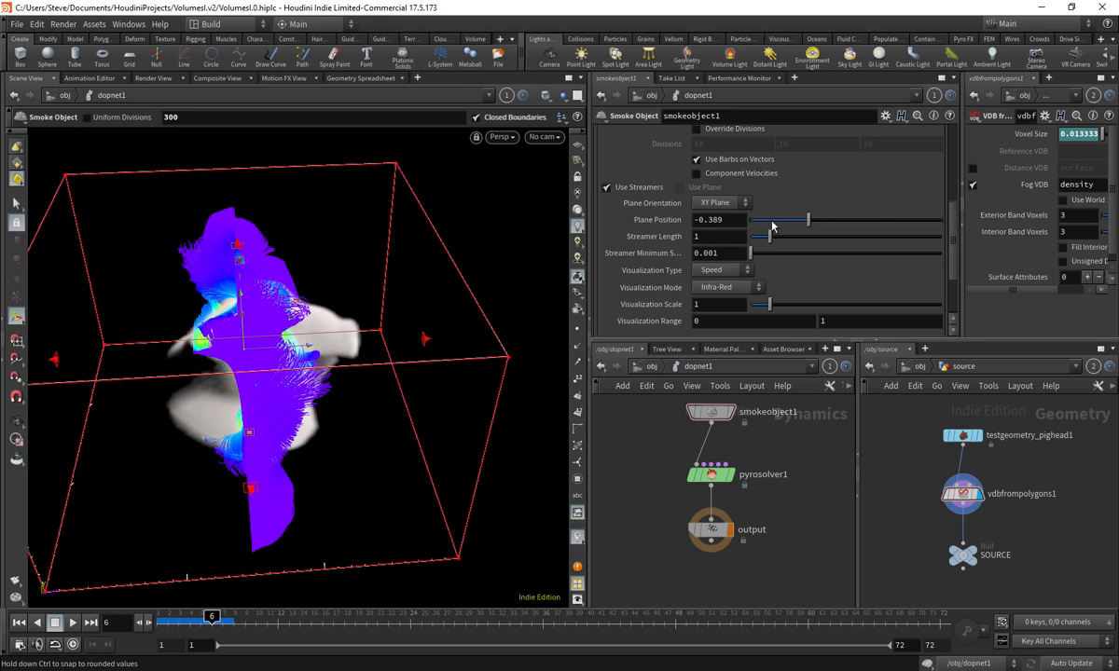
pyautogui.click(770, 223)
pyautogui.click(859, 222)
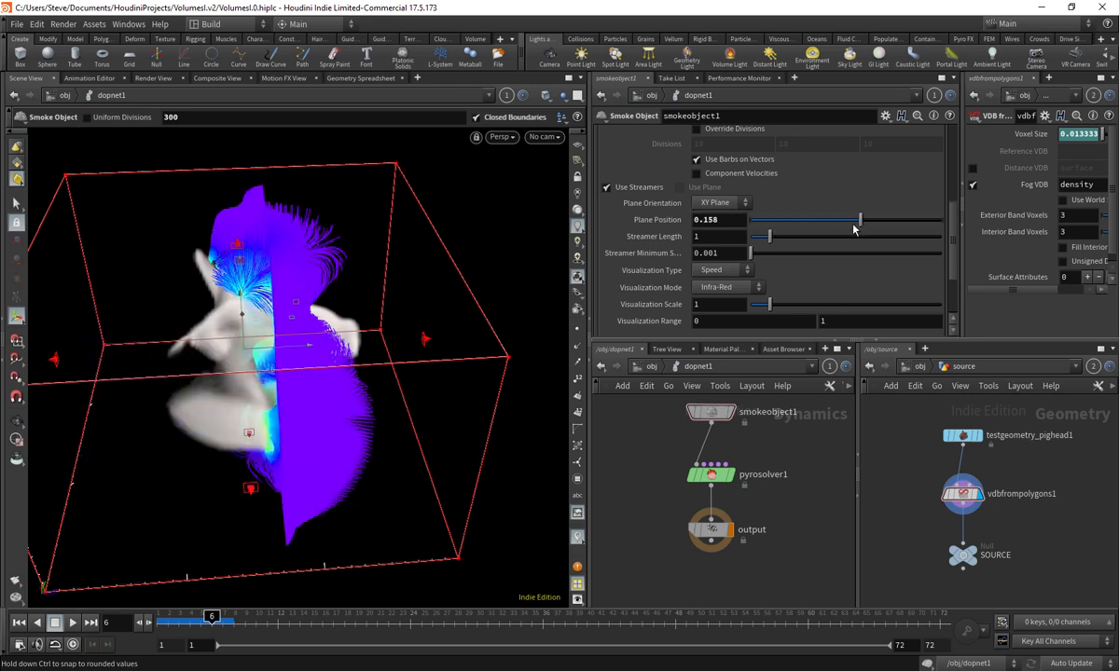
pyautogui.keyDown('ctrl'); pyautogui.middleClick(632, 225); pyautogui.keyUp('ctrl')
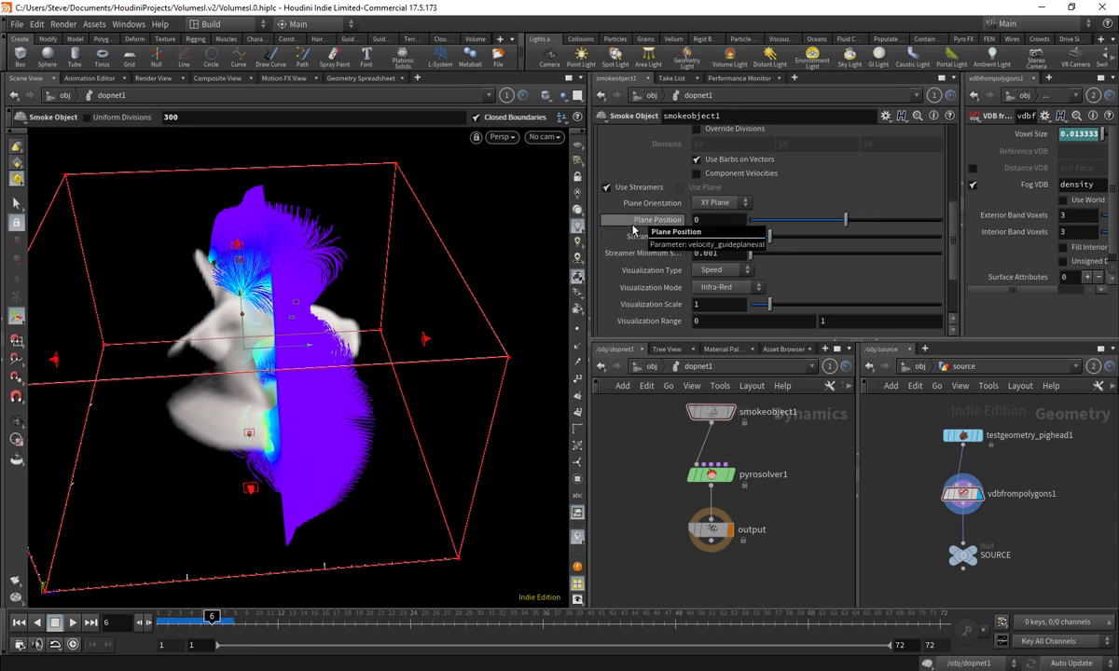
# - Enable Override Divisions for the Velocity guide and inspect the sparser streamers around the pig head
pyautogui.moveTo(953, 241)
pyautogui.mouseDown()
pyautogui.moveTo(952, 198)
pyautogui.moveTo(952, 221)
pyautogui.mouseUp()
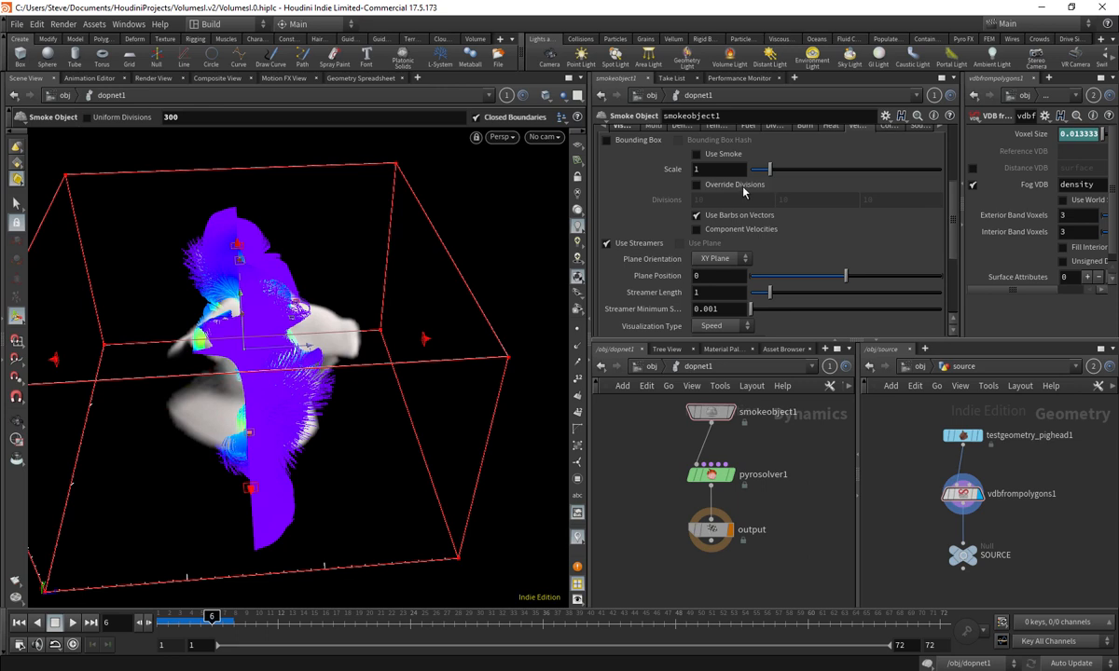
pyautogui.keyDown('alt'); pyautogui.moveTo(335, 369); pyautogui.dragTo(347, 349); pyautogui.keyUp('alt')
pyautogui.keyDown('alt'); pyautogui.moveTo(346, 349); pyautogui.dragTo(354, 321, button='right'); pyautogui.keyUp('alt')
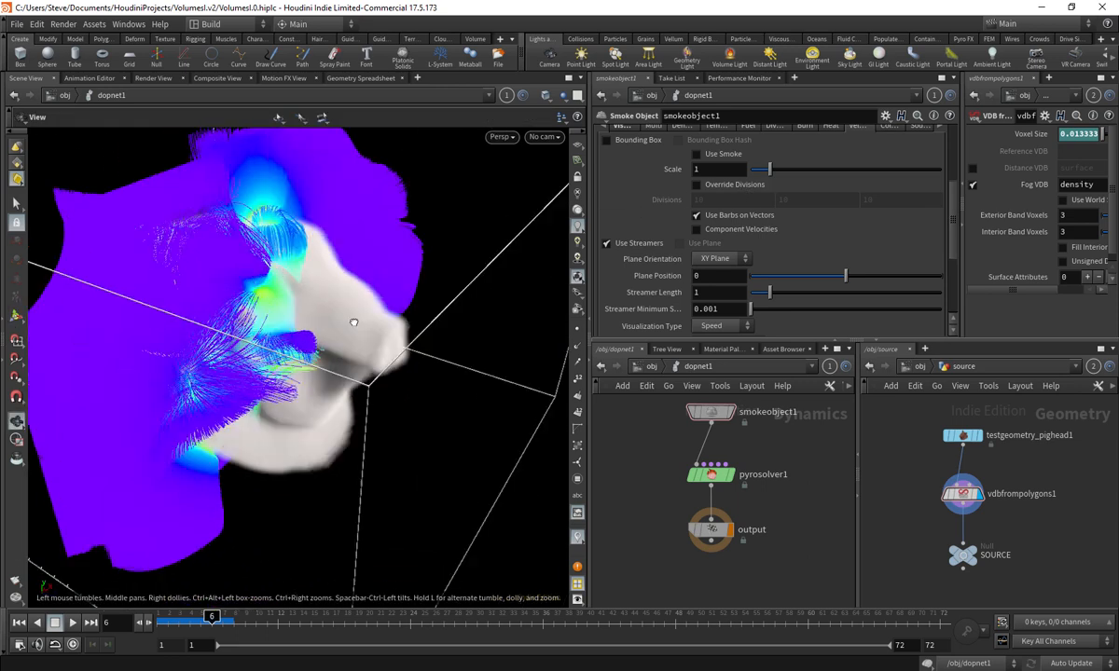
pyautogui.keyDown('alt'); pyautogui.moveTo(354, 321); pyautogui.dragTo(369, 337); pyautogui.keyUp('alt')
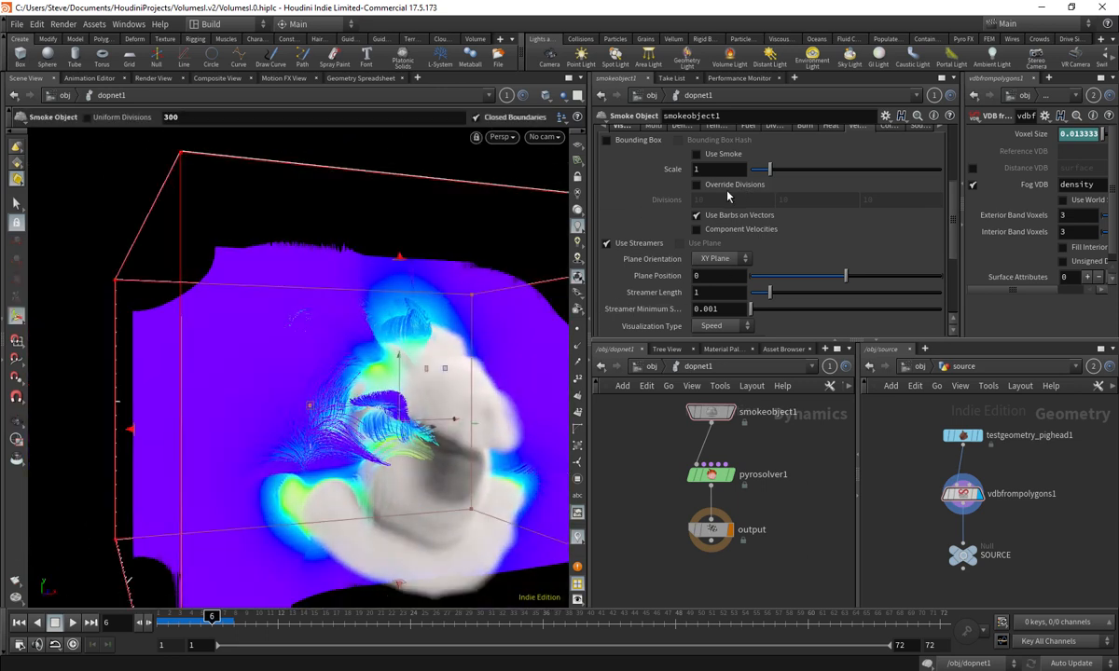
pyautogui.click(731, 186)
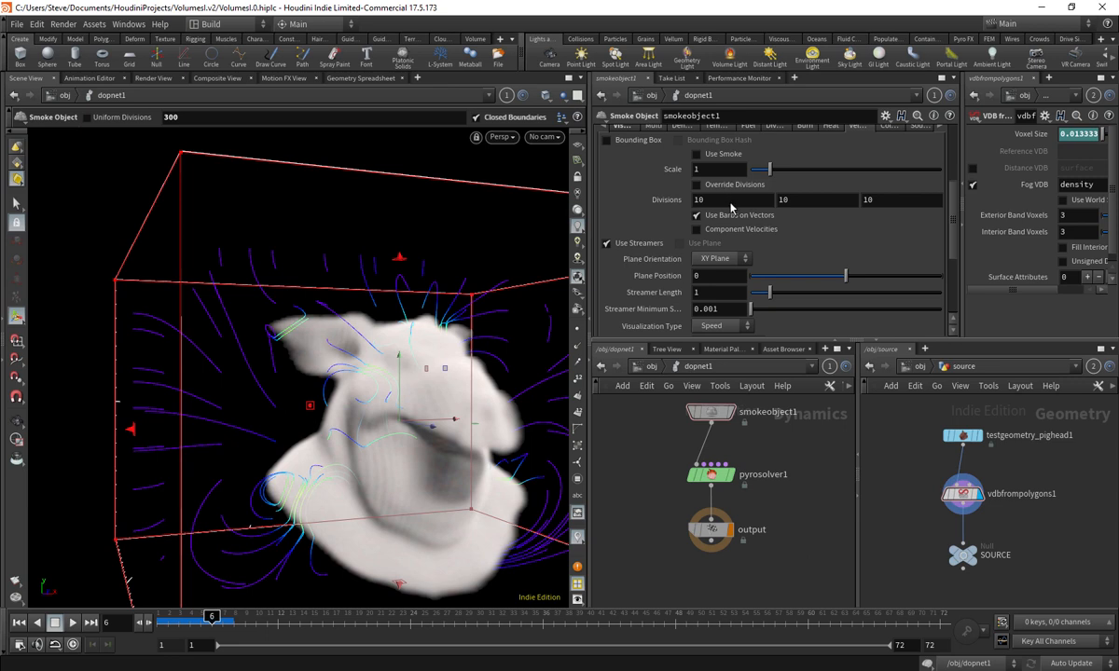
pyautogui.click(732, 185)
pyautogui.rightClick(398, 341)
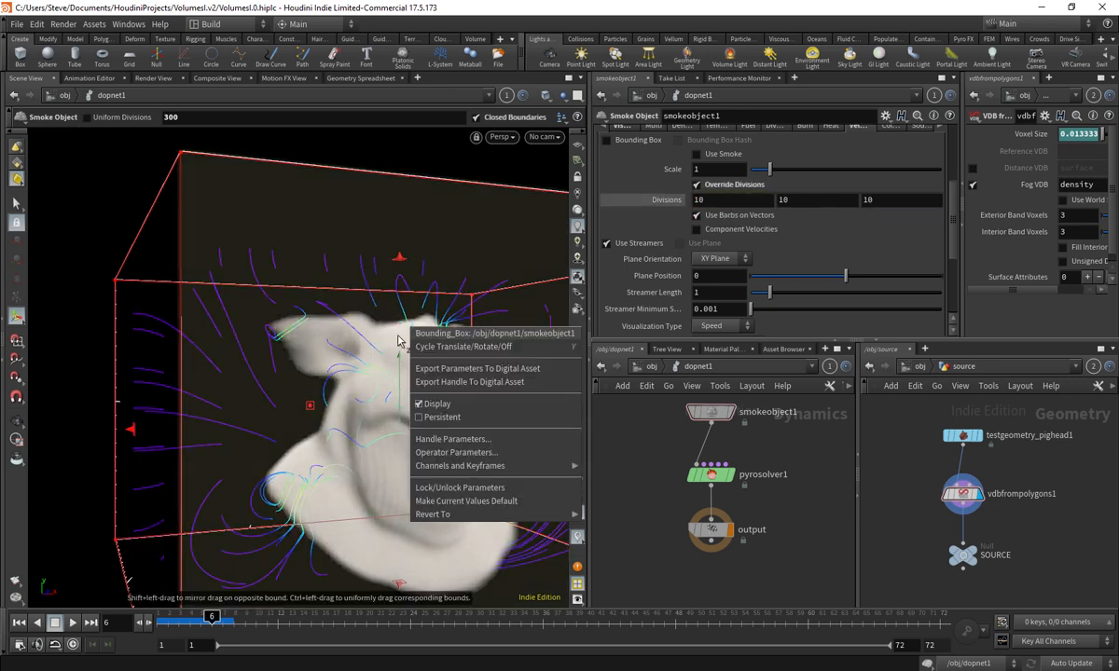
pyautogui.click(439, 313)
pyautogui.keyDown('alt'); pyautogui.moveTo(445, 343); pyautogui.dragTo(424, 355, button='right'); pyautogui.keyUp('alt')
pyautogui.keyDown('alt'); pyautogui.moveTo(424, 354); pyautogui.dragTo(357, 377); pyautogui.keyUp('alt')
pyautogui.keyDown('alt'); pyautogui.moveTo(357, 377); pyautogui.dragTo(448, 321, button='right'); pyautogui.keyUp('alt')
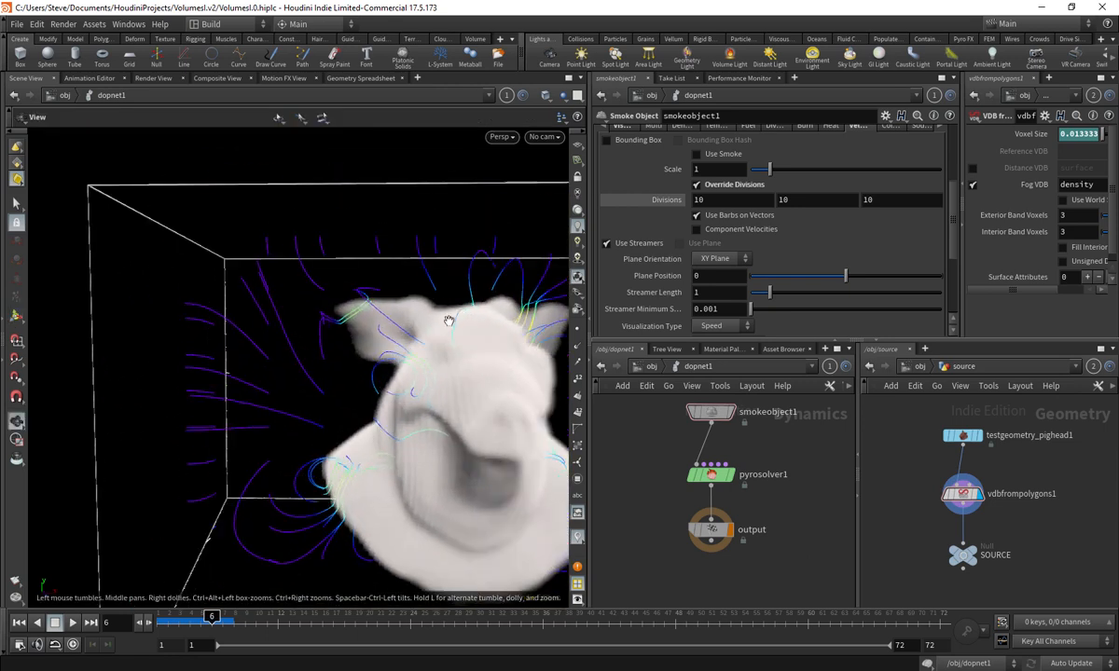
pyautogui.press('Return')
# - Set the Velocity guide's Divisions to 50 on all three axes and check the streamers from the front
pyautogui.click(654, 199)
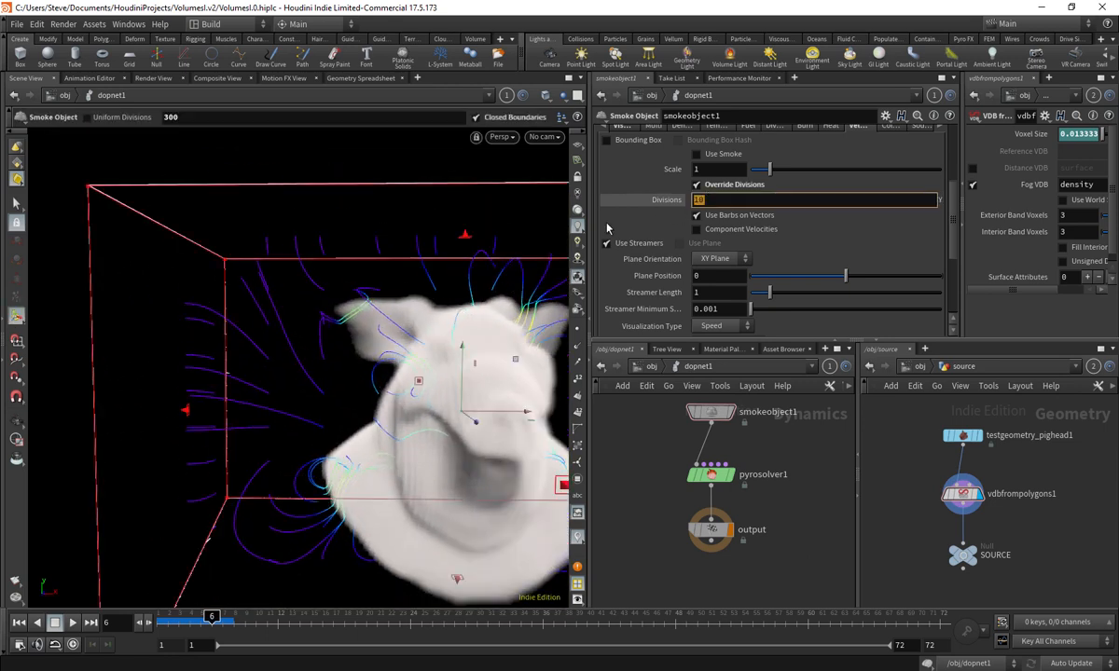
pyautogui.write('50')
pyautogui.press('Return')
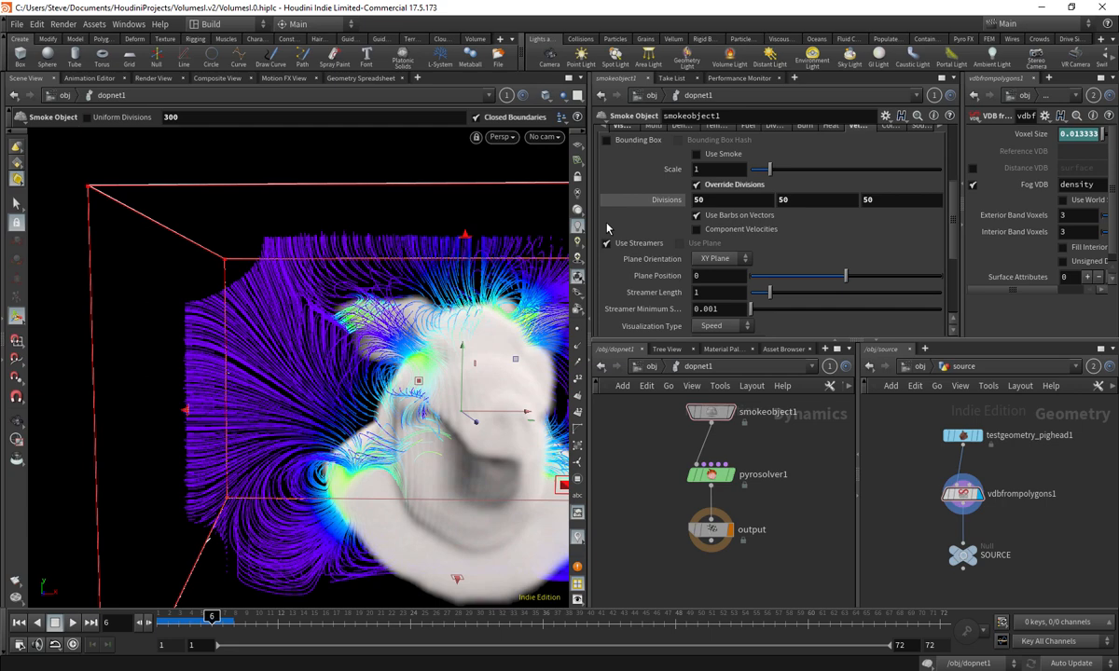
pyautogui.keyDown('alt'); pyautogui.moveTo(497, 347); pyautogui.dragTo(434, 363, button='middle'); pyautogui.keyUp('alt')
pyautogui.moveTo(433, 363)
pyautogui.keyDown('alt'); pyautogui.mouseDown()
pyautogui.moveTo(445, 390)
pyautogui.moveTo(415, 374)
pyautogui.mouseUp(); pyautogui.keyUp('alt')
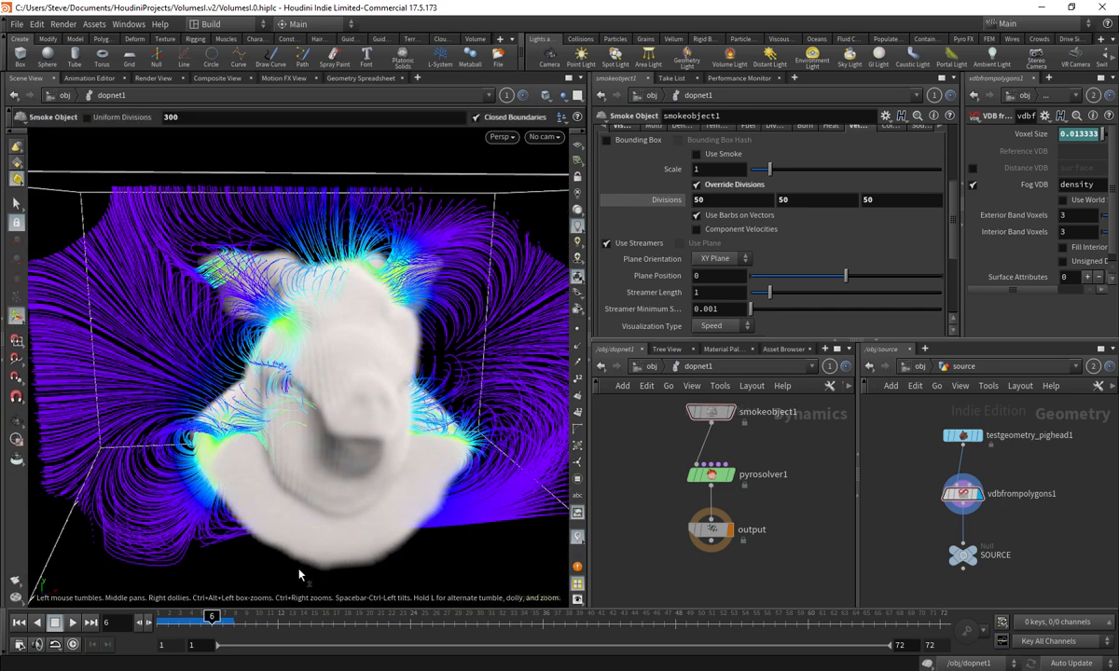
# - Move the timeline to frame 5 and look through cam1
pyautogui.moveTo(213, 617)
pyautogui.mouseDown()
pyautogui.moveTo(169, 617)
pyautogui.moveTo(202, 617)
pyautogui.mouseUp()
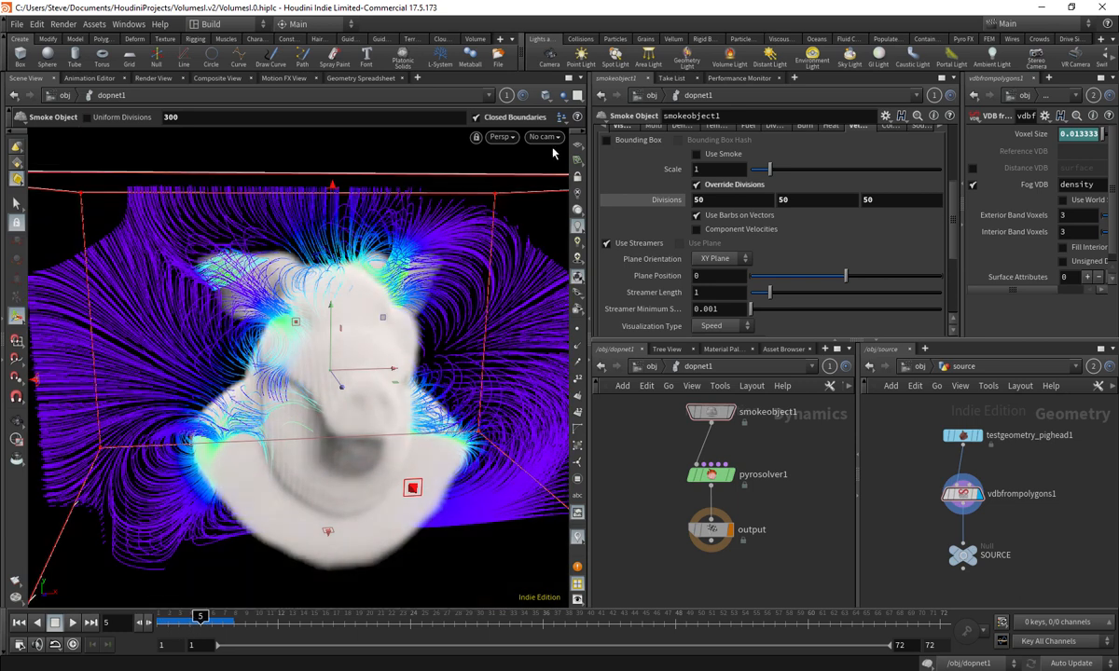
pyautogui.click(545, 137)
pyautogui.click(554, 189)
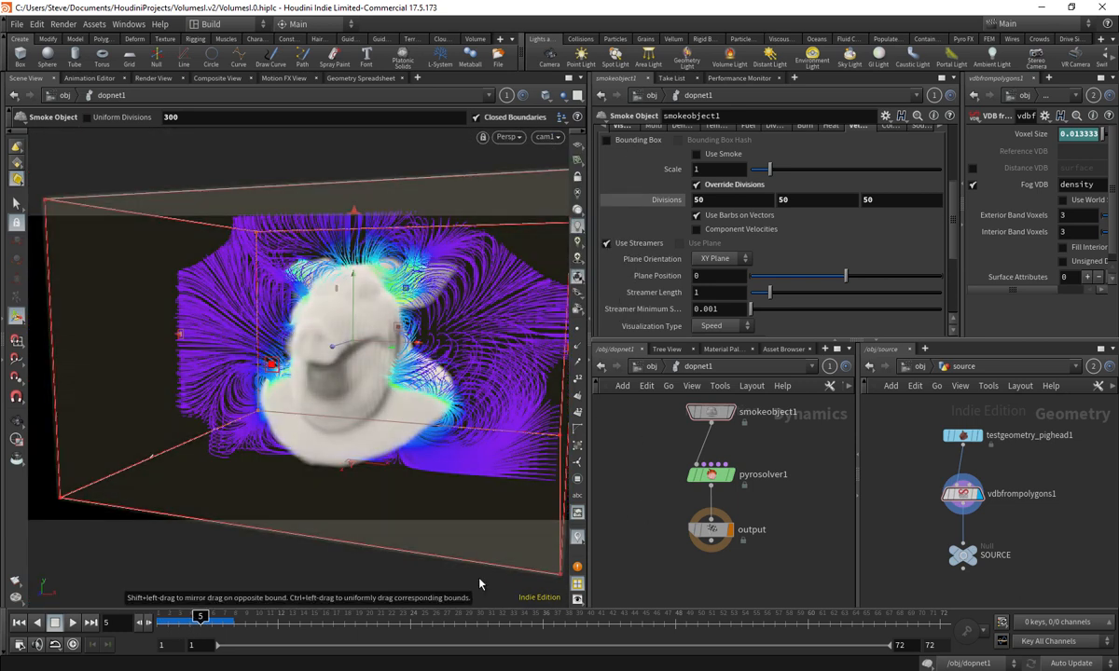
# - Return to frame 1, run a flipbook render of the simulation, and close the MPlay window to stop it
pyautogui.click(18, 623)
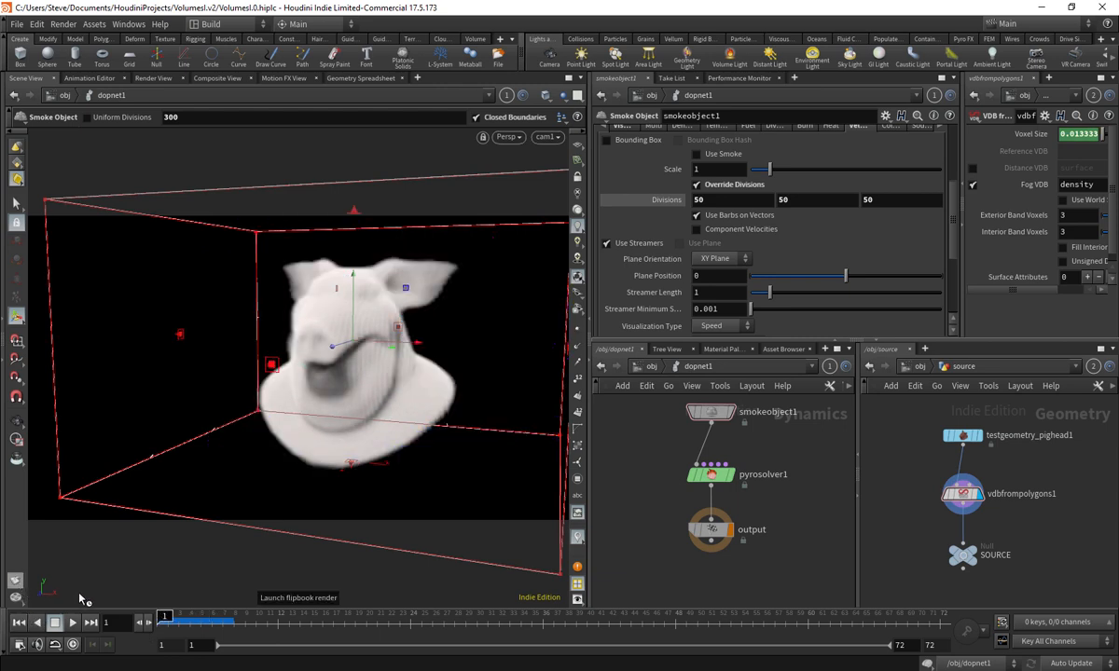
pyautogui.click(80, 598)
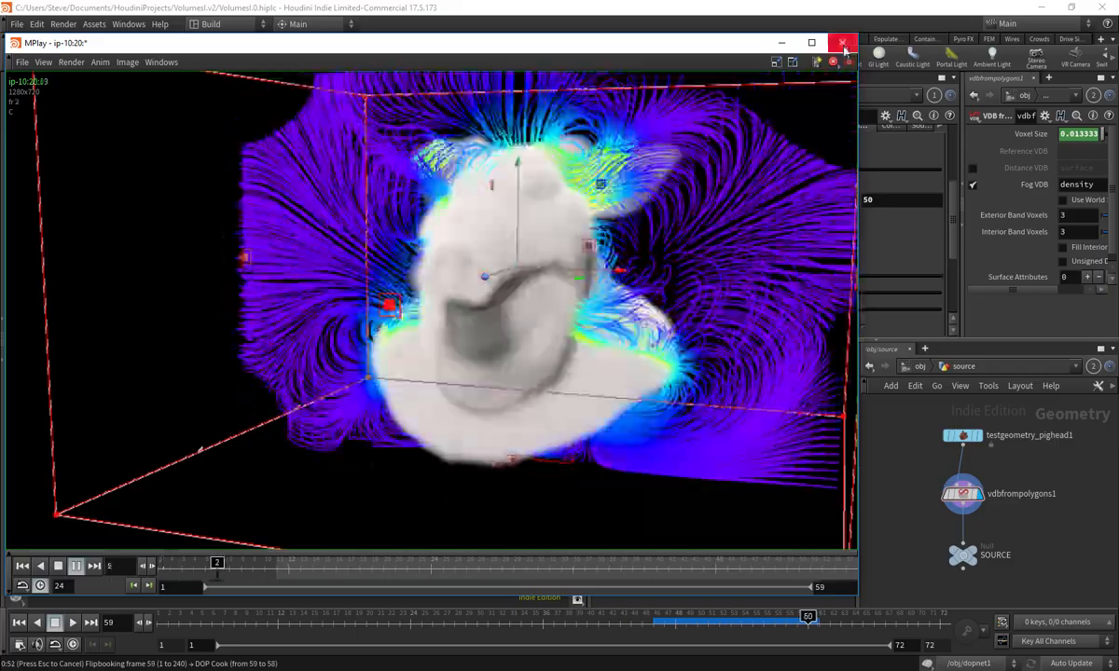
pyautogui.click(842, 42)
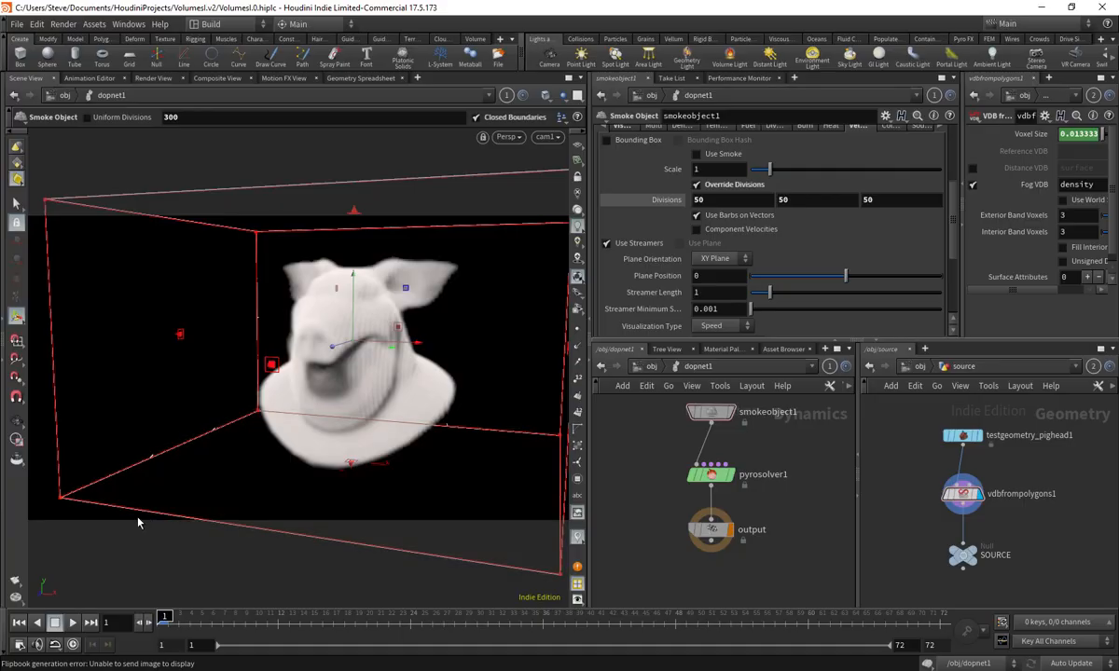
# - Go up to the object level and add a Geometry node below dopnet1
pyautogui.scroll(2, 633, 459)
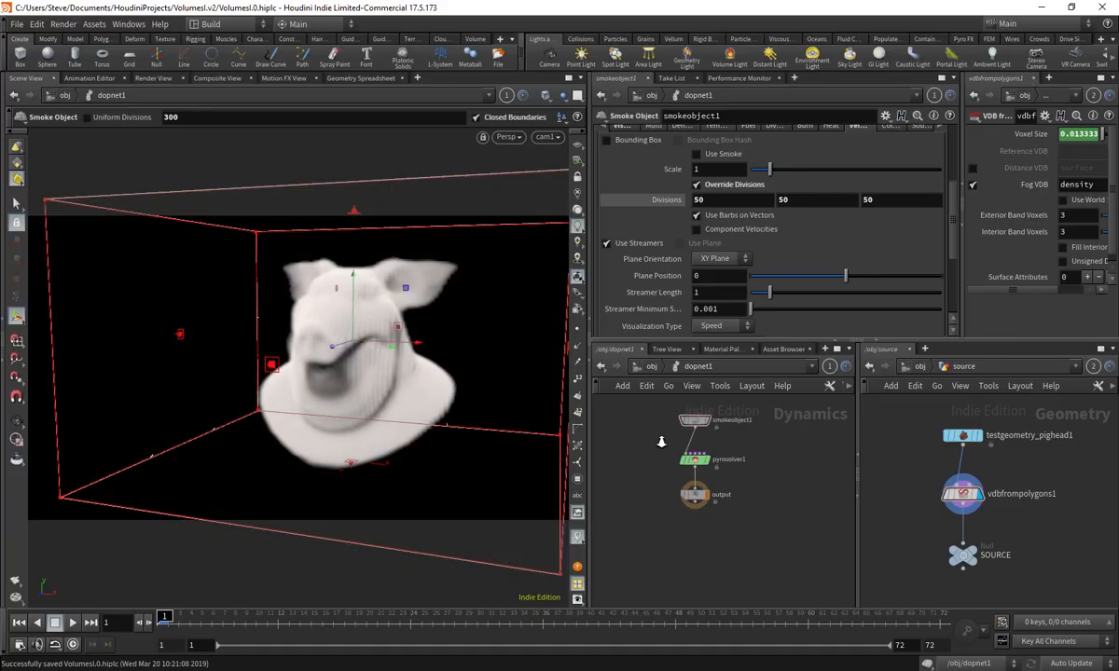
pyautogui.click(649, 366)
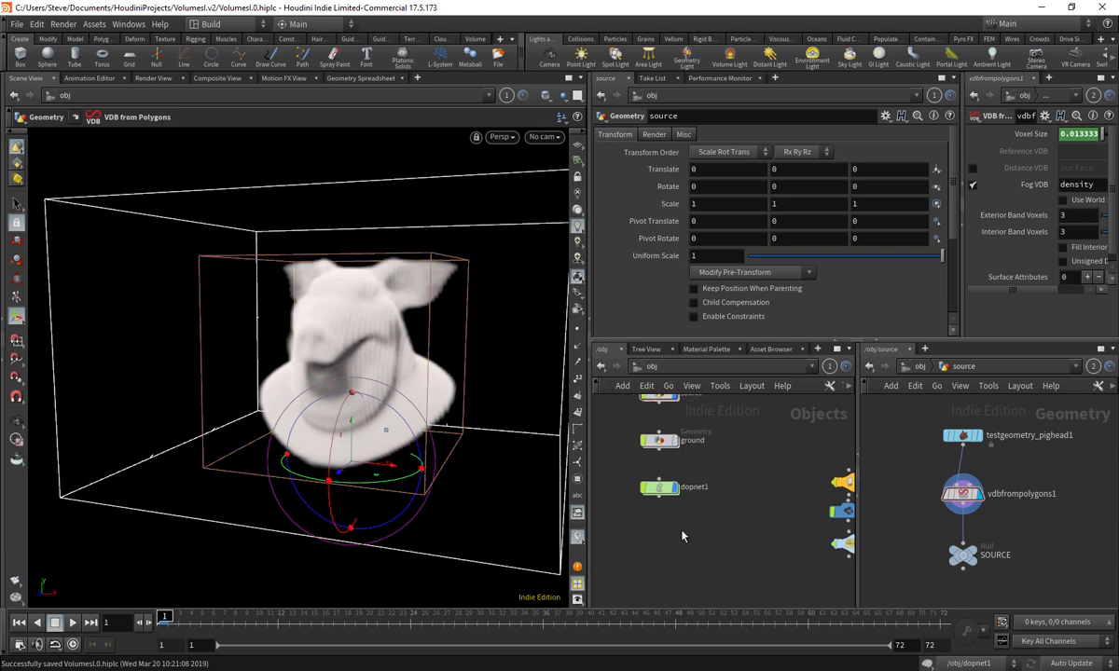
pyautogui.press('Tab')
pyautogui.write('gr')
pyautogui.press('Escape')
pyautogui.press('Tab')
pyautogui.write('geo')
pyautogui.press('Escape')
pyautogui.press('Tab')
pyautogui.write('ge')
pyautogui.click(844, 309)
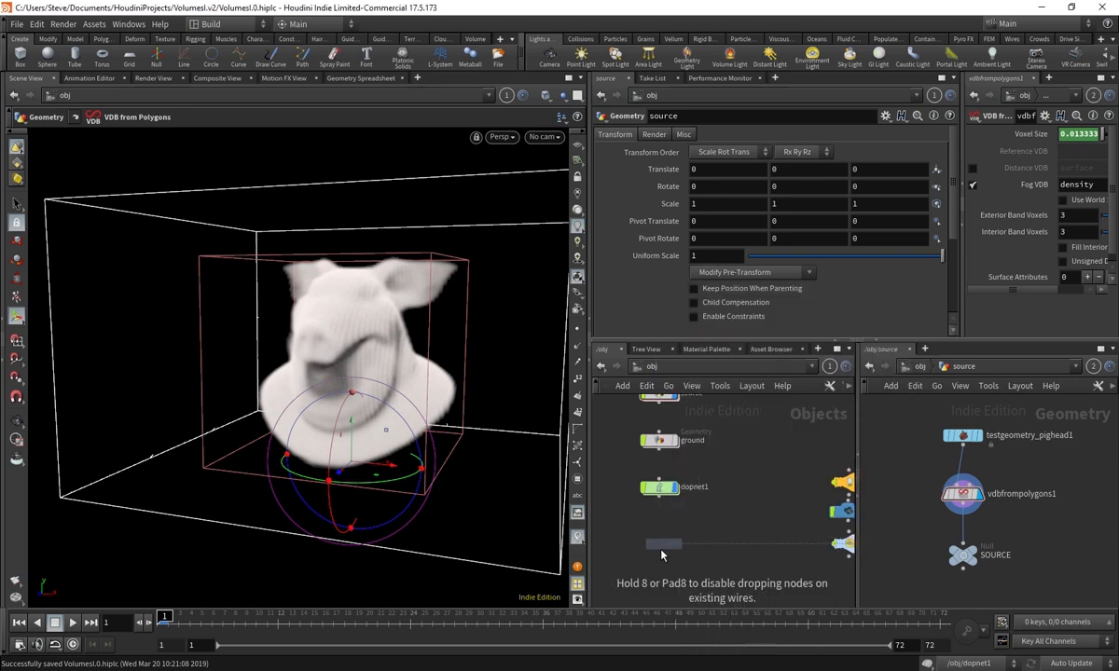
pyautogui.click(650, 543)
# - Name the new Geometry node output and turn off the display of dopnet1
pyautogui.write('output')
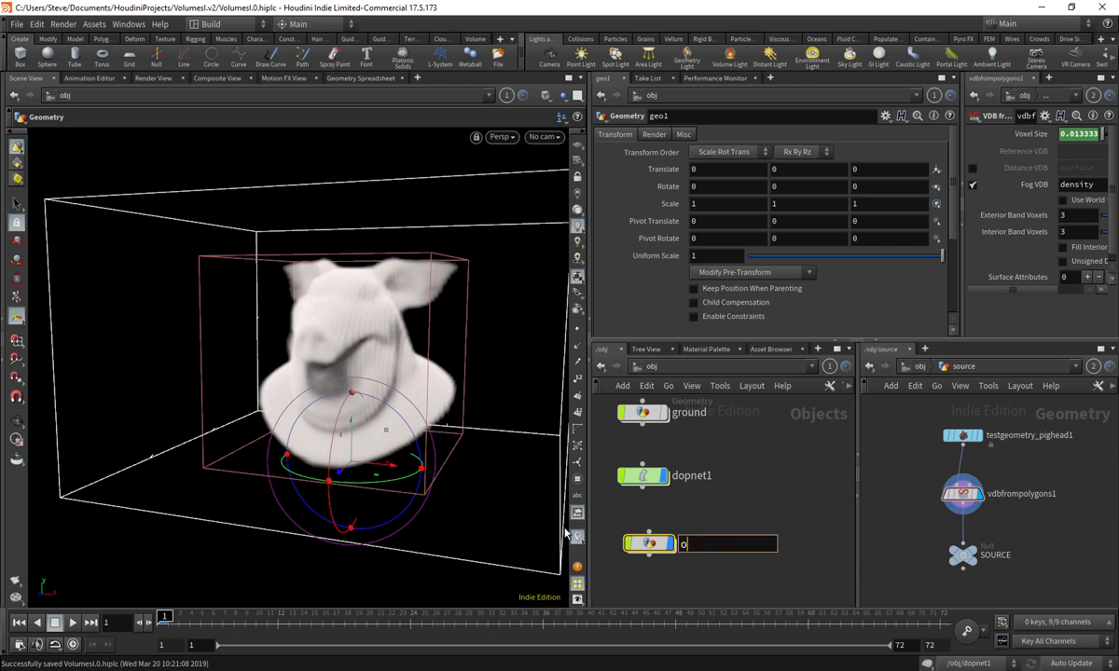
pyautogui.press('Return')
pyautogui.click(664, 476)
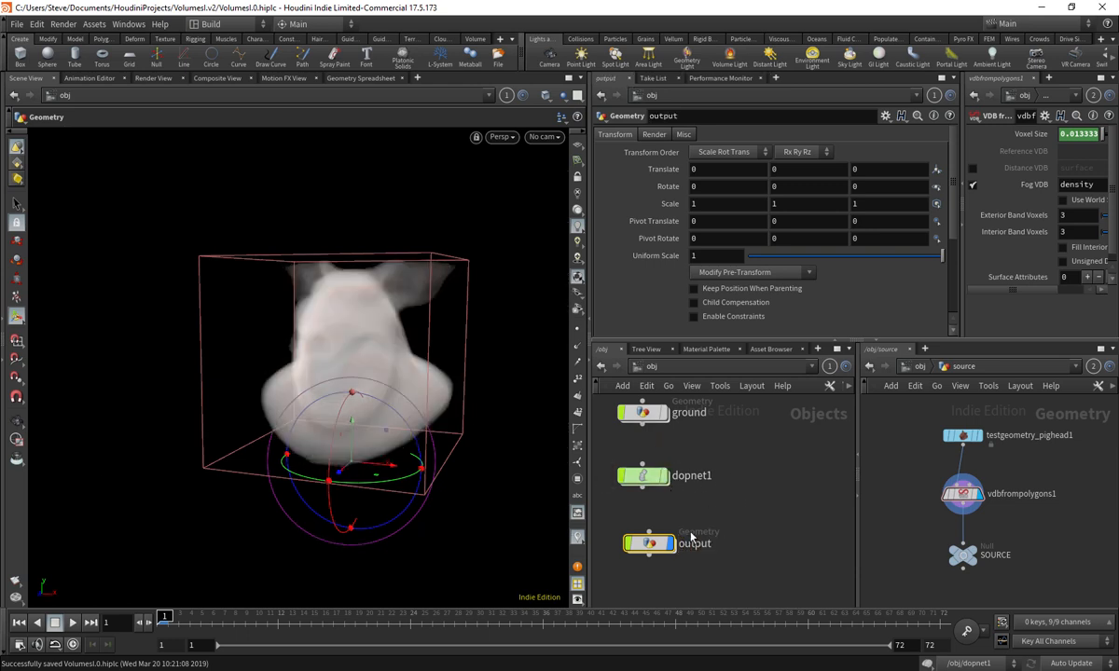
# - Turn off the display of dopnet1 and go inside the output geometry node
pyautogui.moveTo(691, 537); pyautogui.dragTo(700, 515, button='middle')
pyautogui.moveTo(713, 453); pyautogui.dragTo(726, 551, button='middle')
pyautogui.click(685, 434)
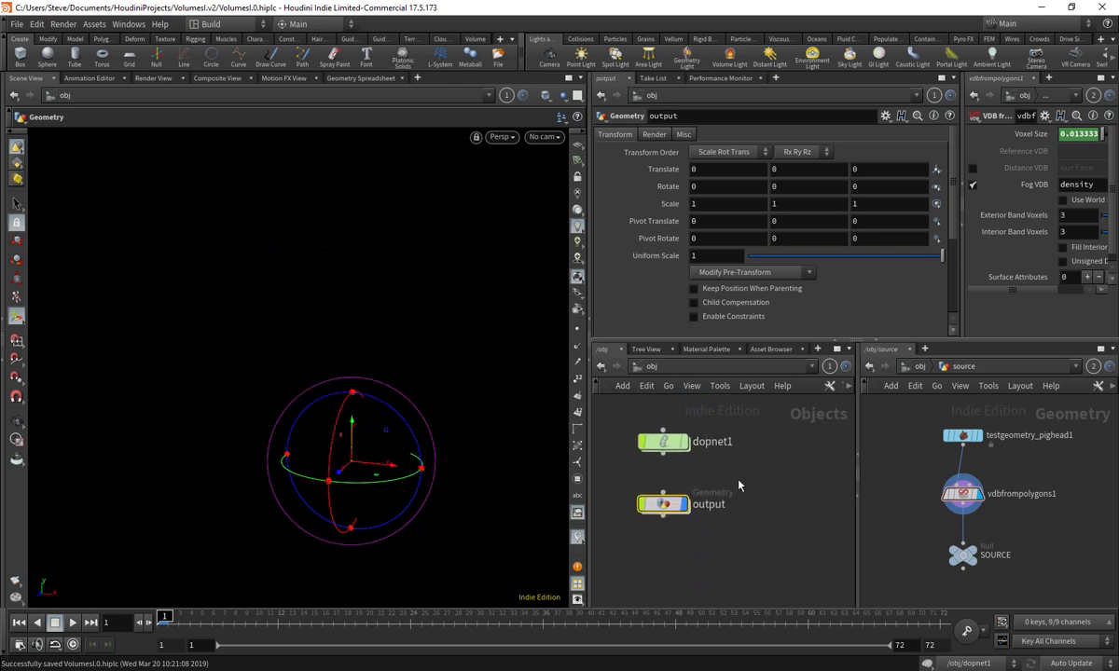
pyautogui.doubleClick(685, 505)
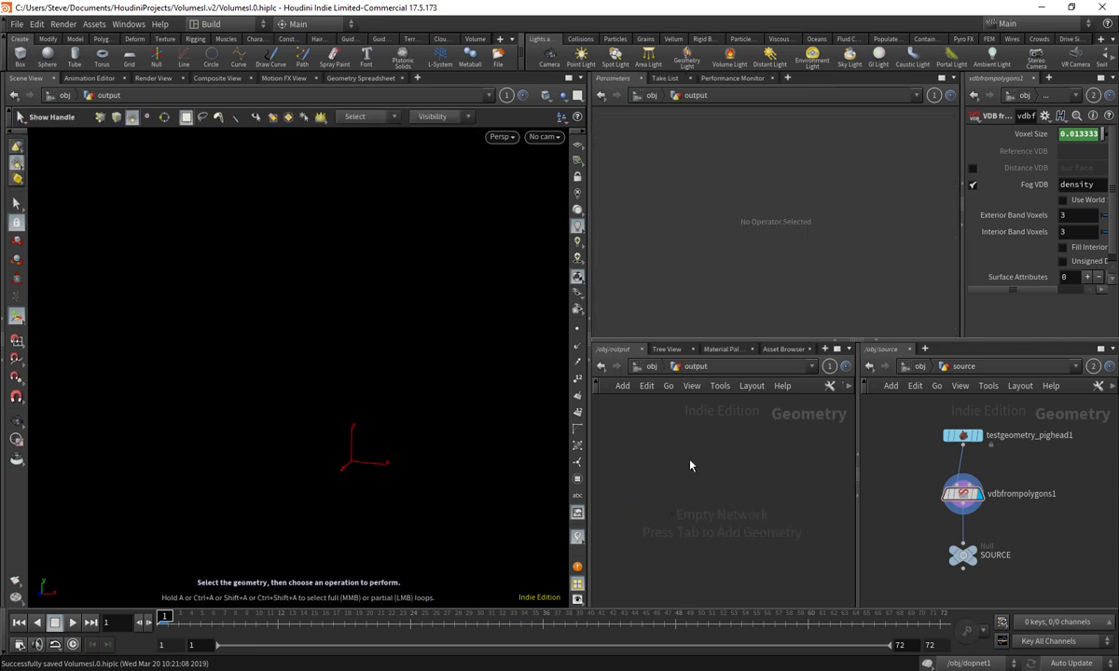
pyautogui.press('Tab')
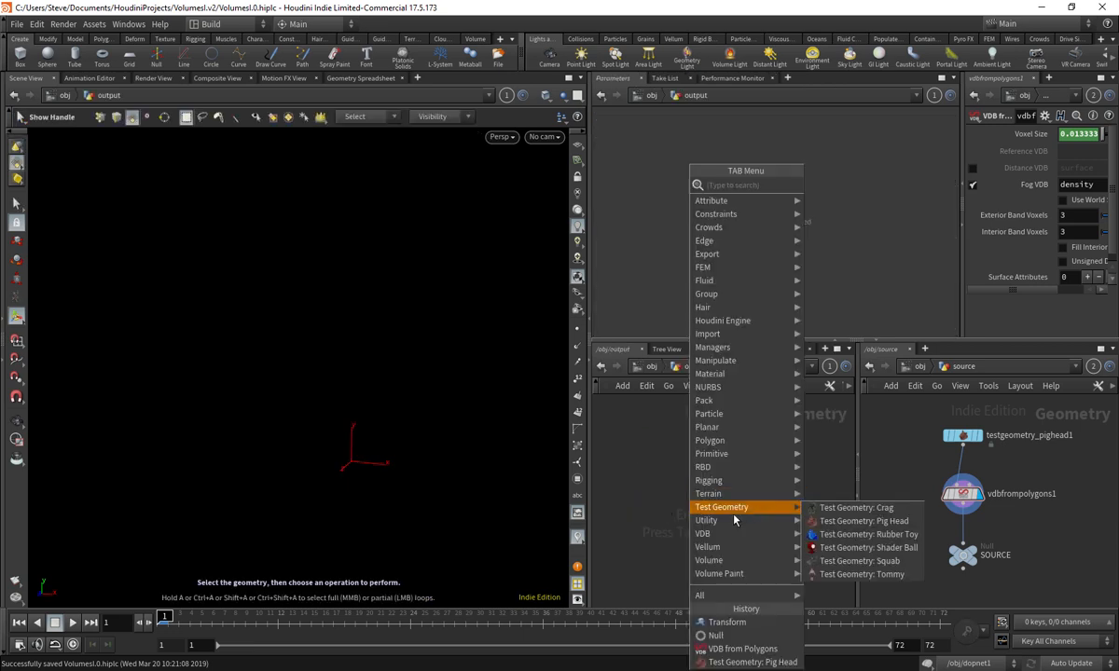
pyautogui.press('Escape')
pyautogui.click(644, 366)
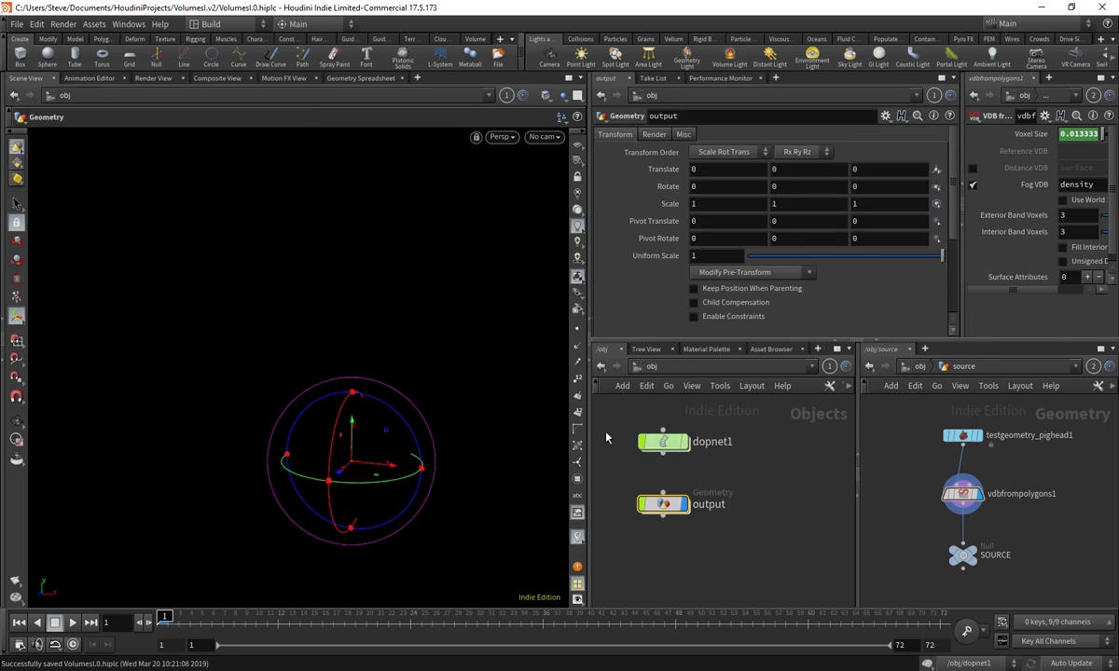
pyautogui.click(655, 438)
pyautogui.doubleClick(658, 504)
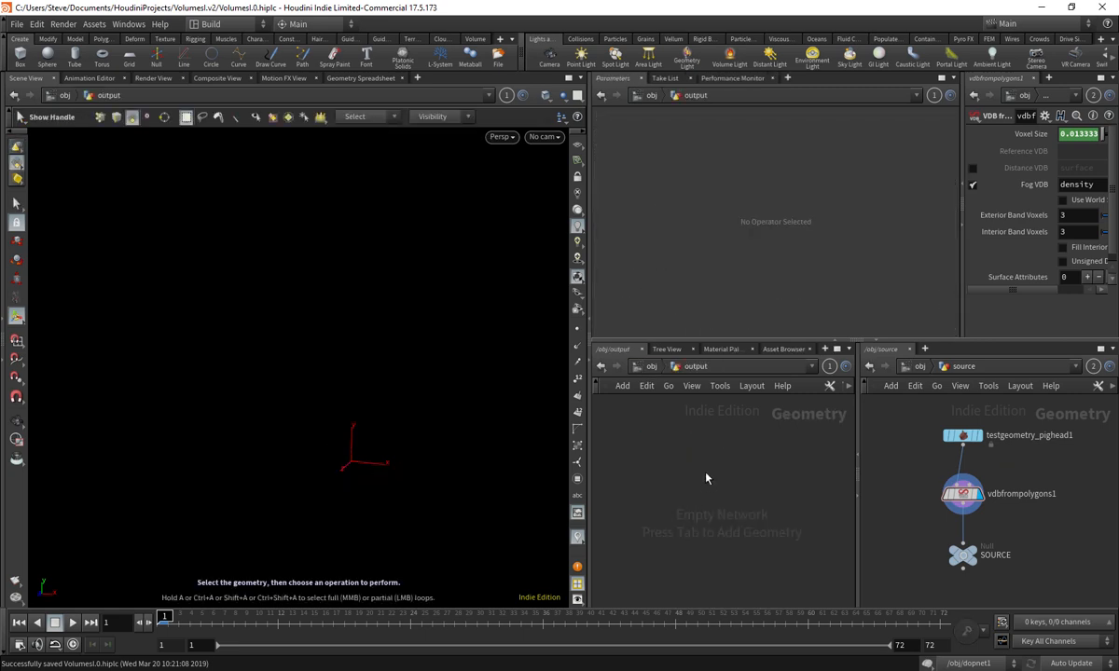
# - Add a Dop Import Fields node inside the output network
pyautogui.press('Tab')
pyautogui.write('dop im')
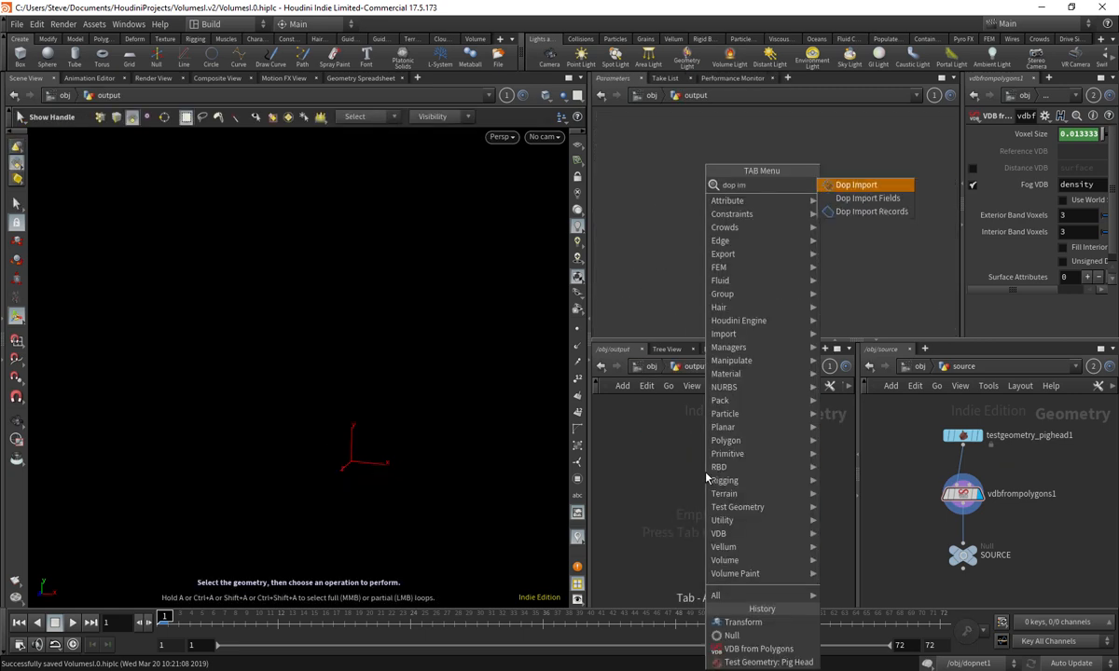
pyautogui.press('Down')
pyautogui.press('Return')
pyautogui.click(706, 476)
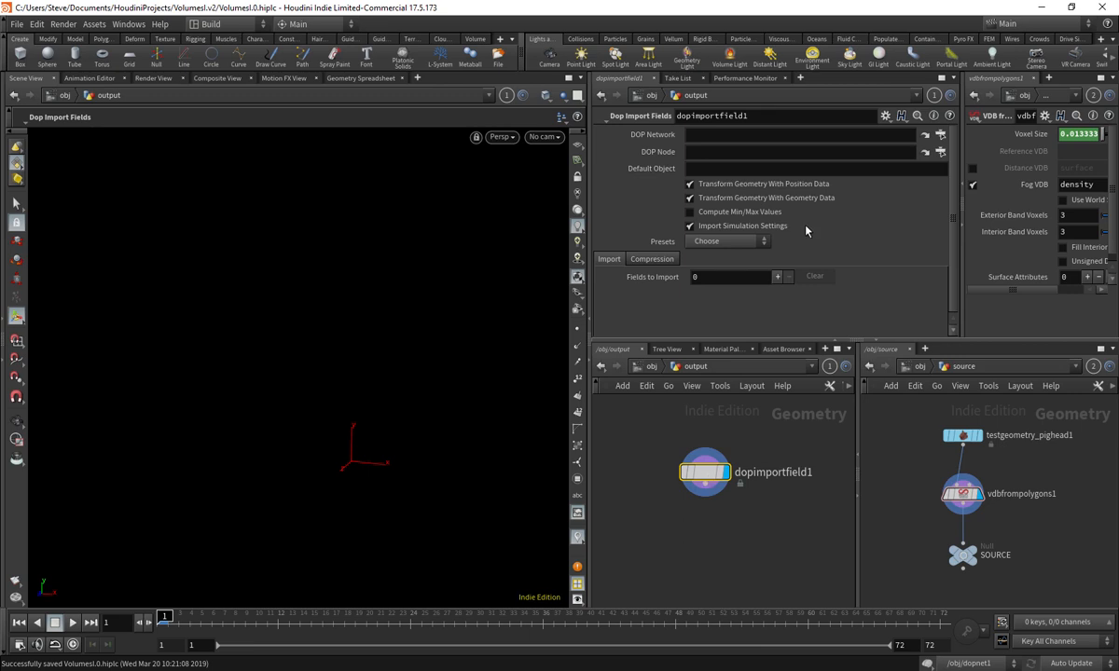
# - Set the DOP Network of dopimportfield1 to /obj/dopnet1
pyautogui.click(940, 136)
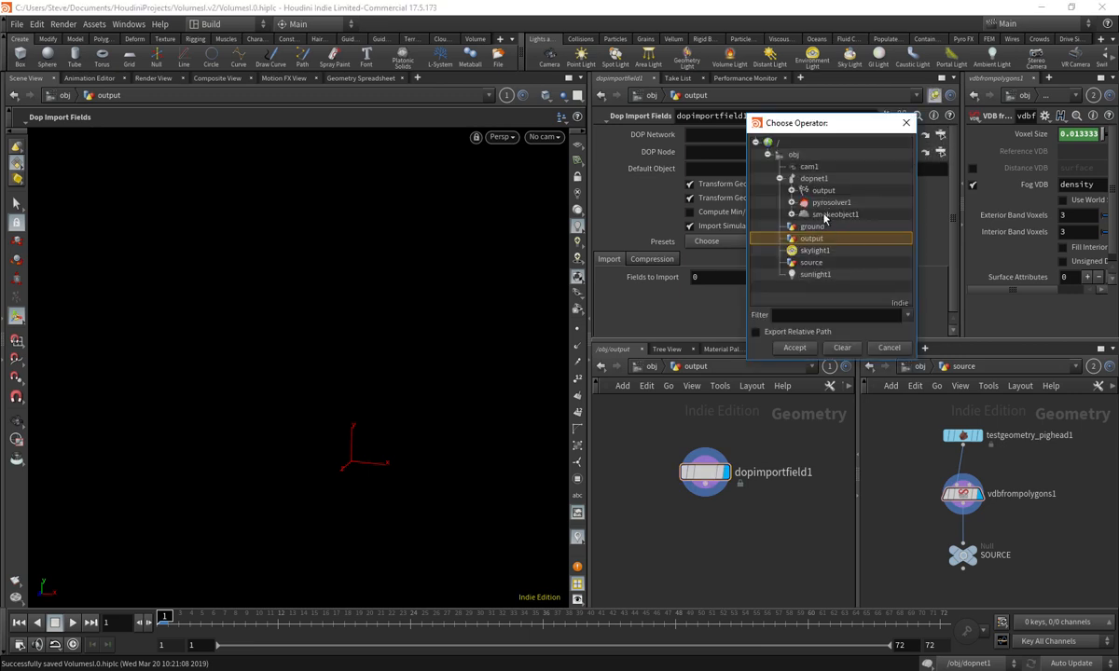
pyautogui.click(813, 178)
pyautogui.click(793, 348)
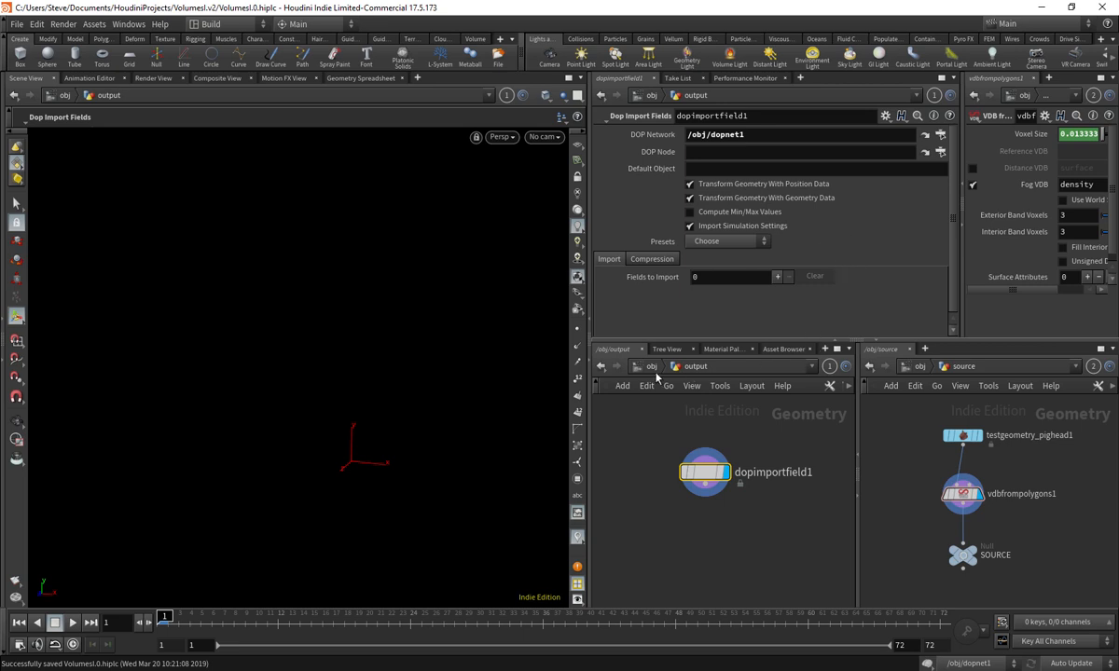
# - Go into dopnet1, play the simulation to frame 5, and inspect the field names in the node info of pyrosolver1
pyautogui.click(925, 135)
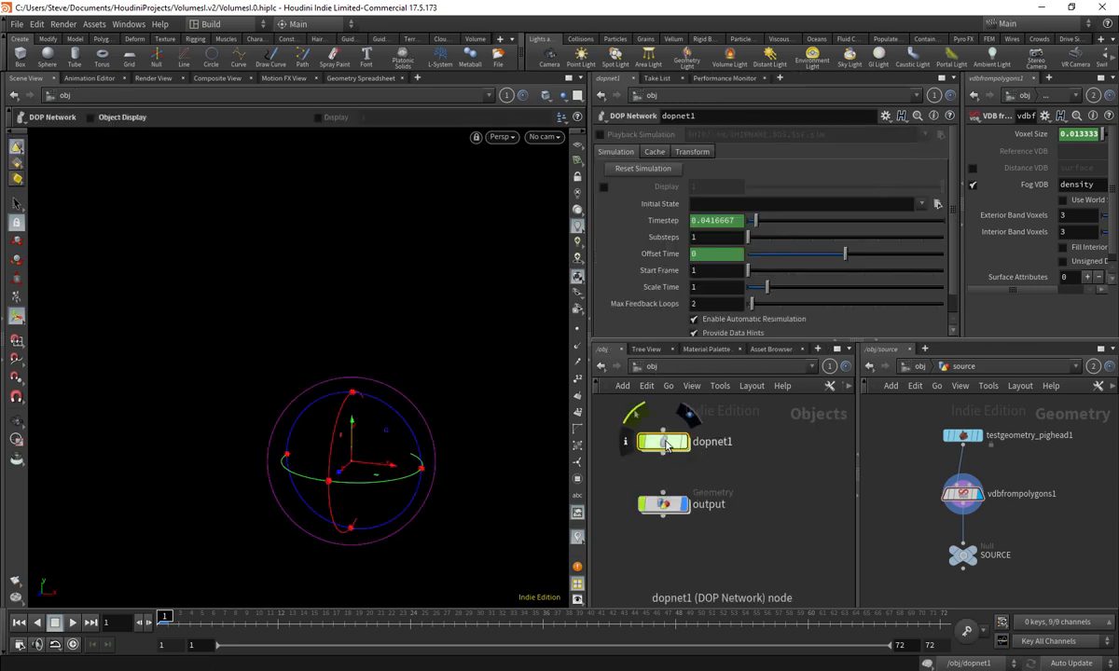
pyautogui.doubleClick(665, 443)
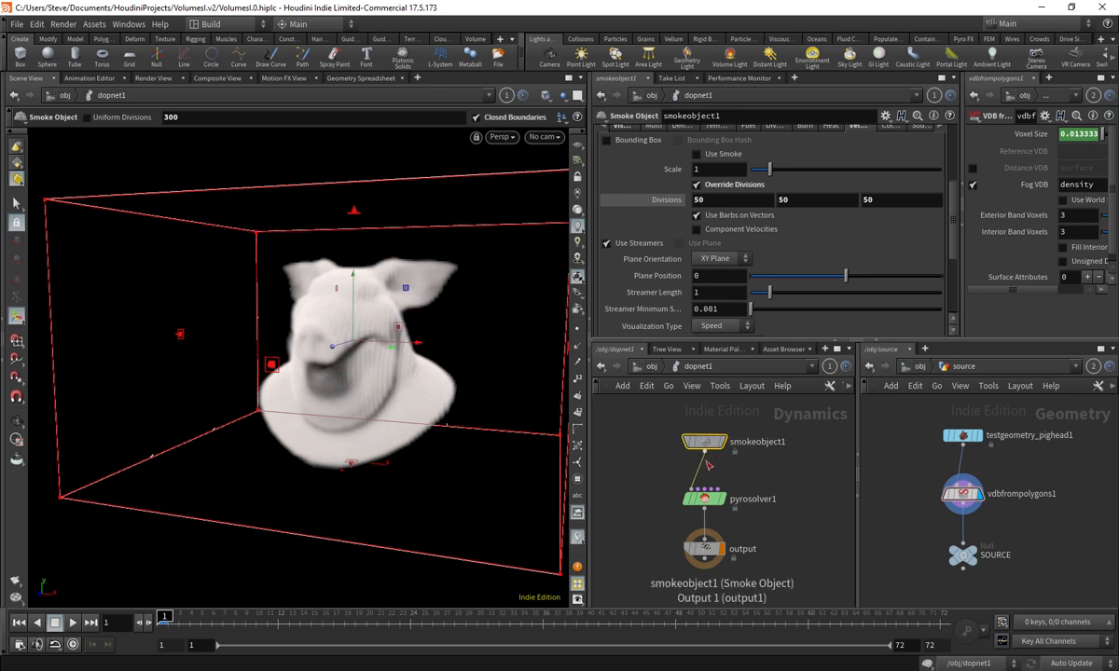
pyautogui.middleClick(705, 500)
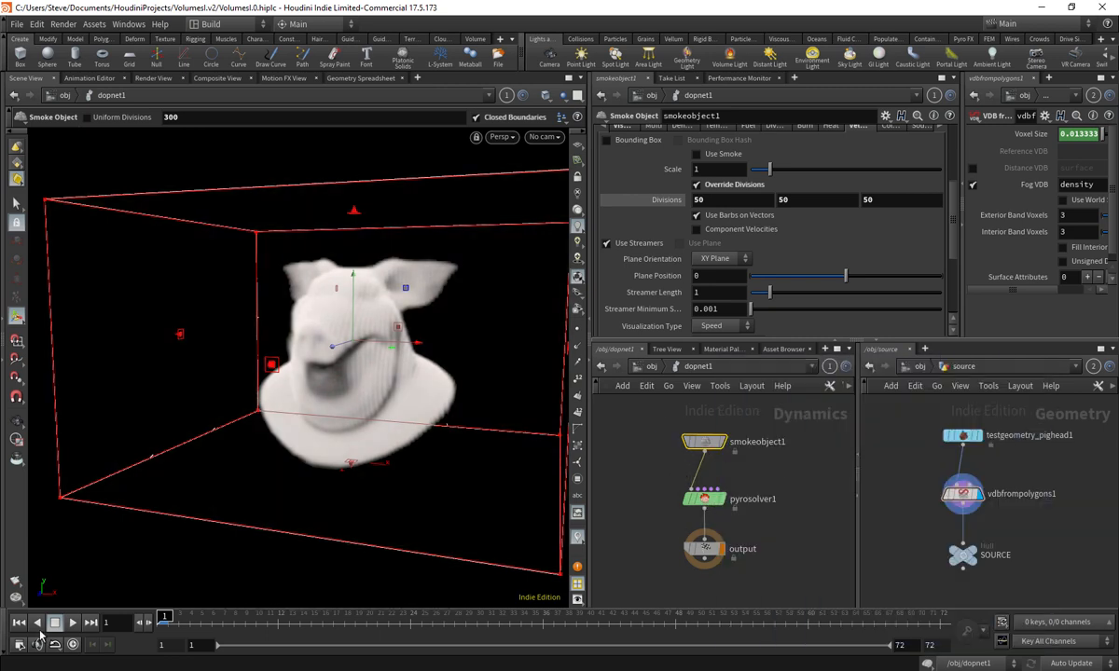
pyautogui.click(72, 622)
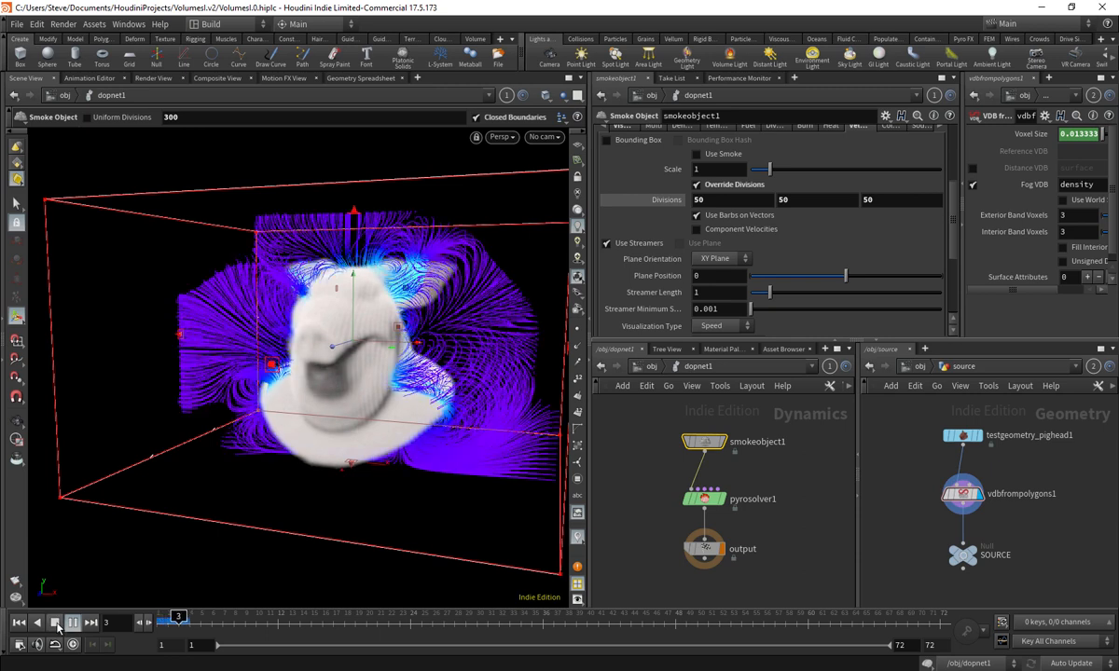
pyautogui.middleClick(706, 501)
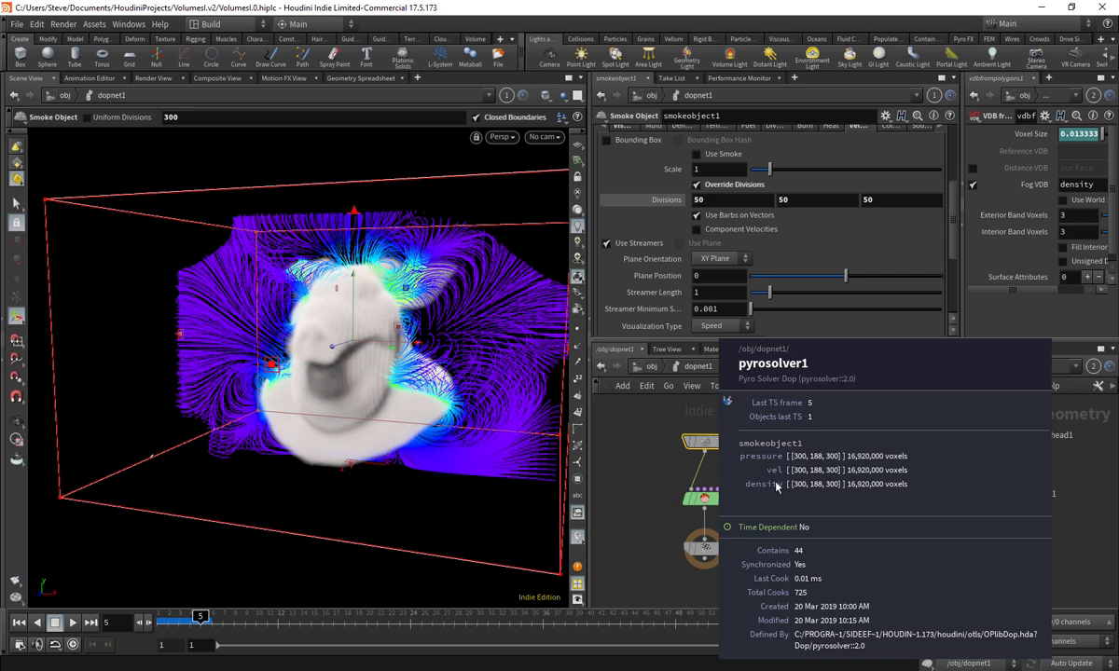
# - Return to the output network and set the Default Object of dopimportfield1 to smoke*
pyautogui.click(652, 365)
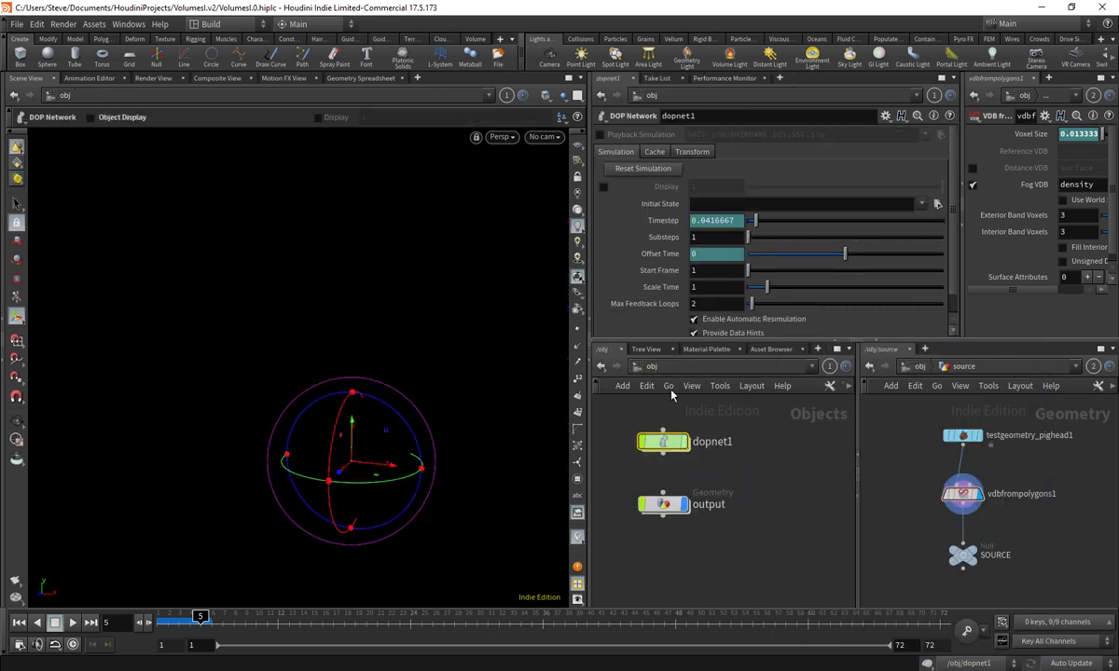
pyautogui.doubleClick(665, 508)
pyautogui.click(750, 170)
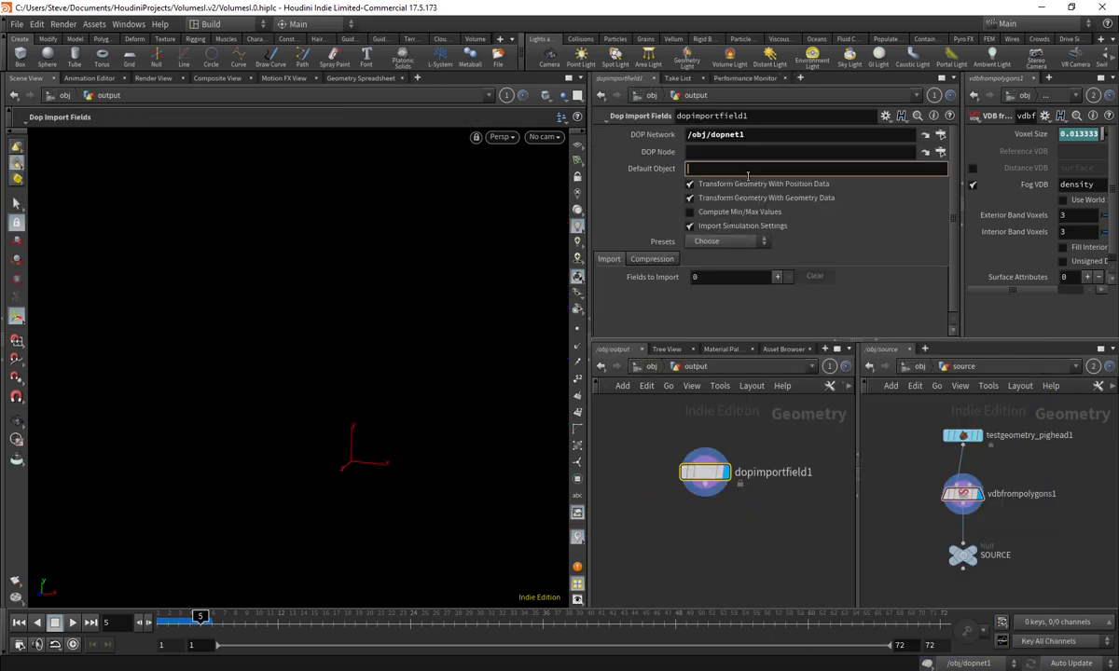
pyautogui.write('smoke')
pyautogui.press('BackSpace')
pyautogui.press('BackSpace')
pyautogui.write('*')
pyautogui.press('Return')
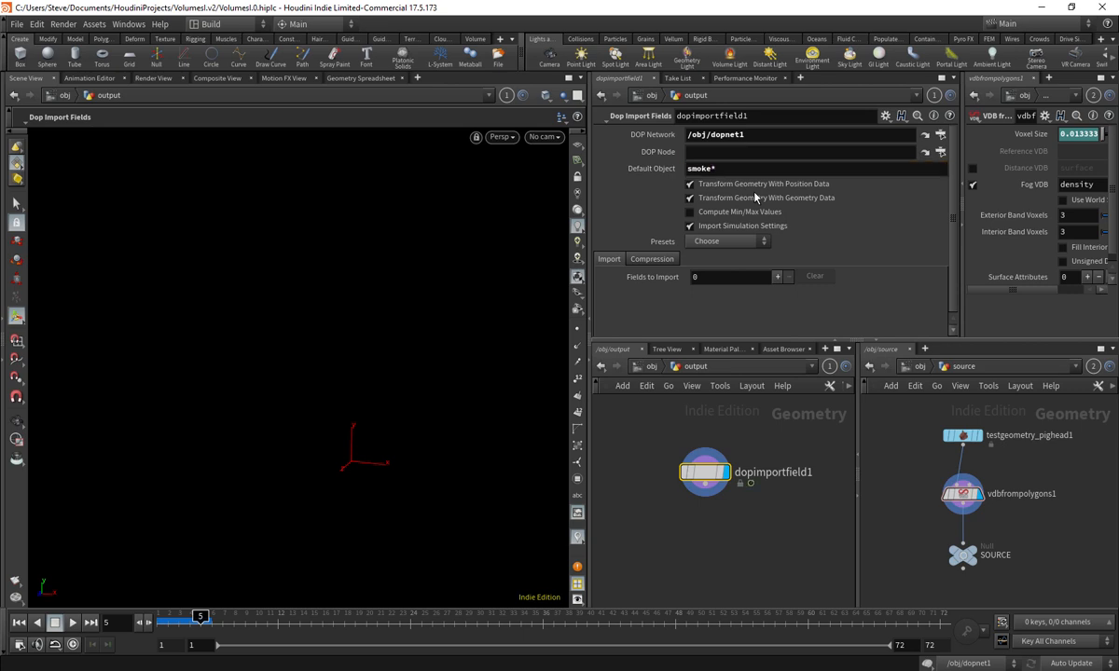
# - Add one field to import on dopimportfield1 and set its Field to density
pyautogui.click(776, 276)
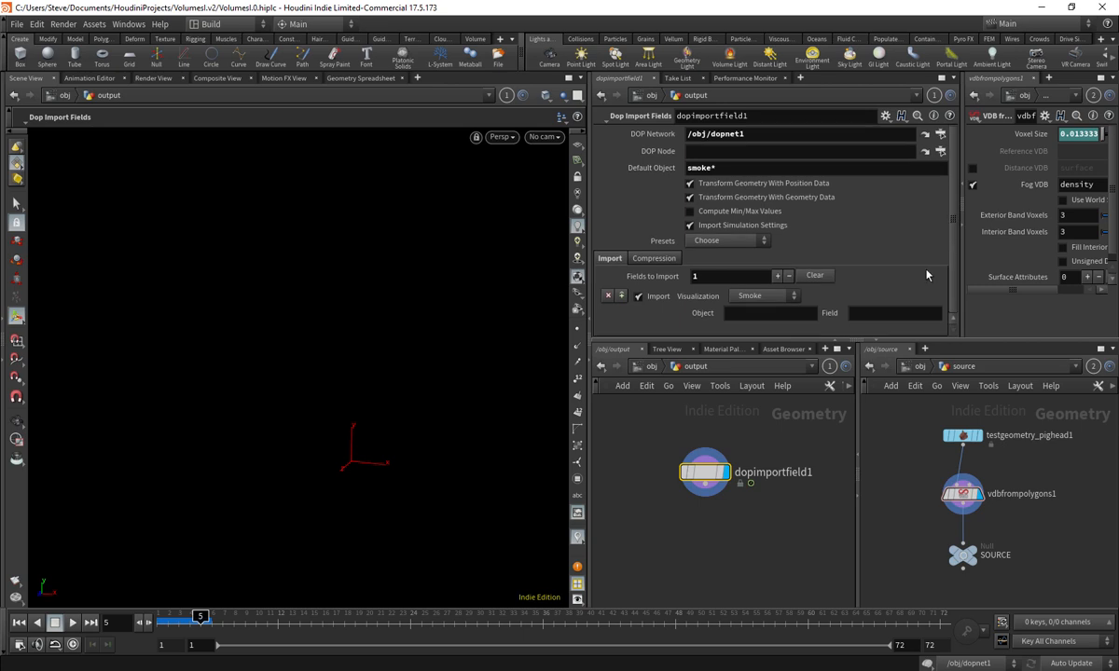
pyautogui.click(871, 314)
pyautogui.write('density')
pyautogui.press('Return')
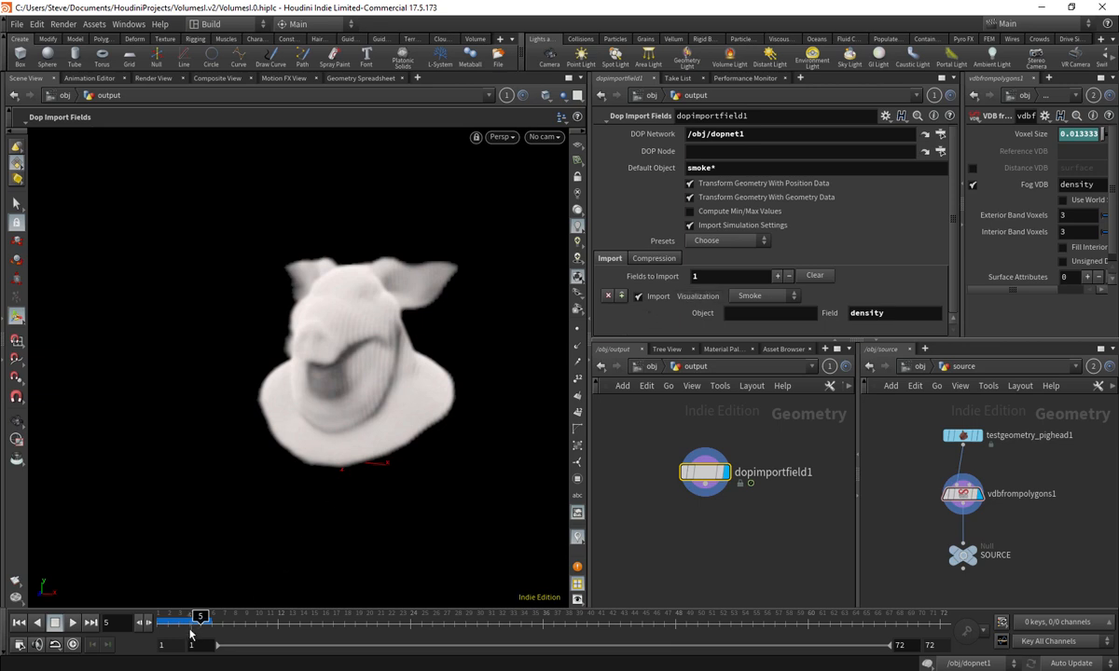
# - Preview the imported smoke by scrubbing the timeline forward and back to frame 1, and save the scene
pyautogui.moveTo(190, 633); pyautogui.dragTo(332, 618)
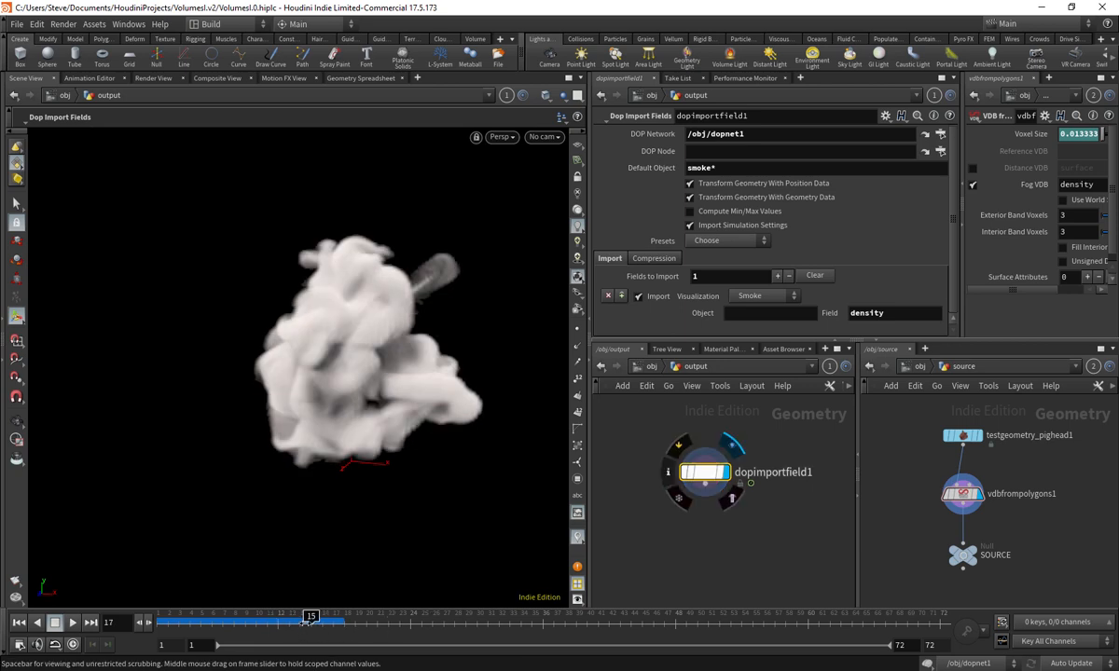
pyautogui.moveTo(295, 622); pyautogui.dragTo(160, 608)
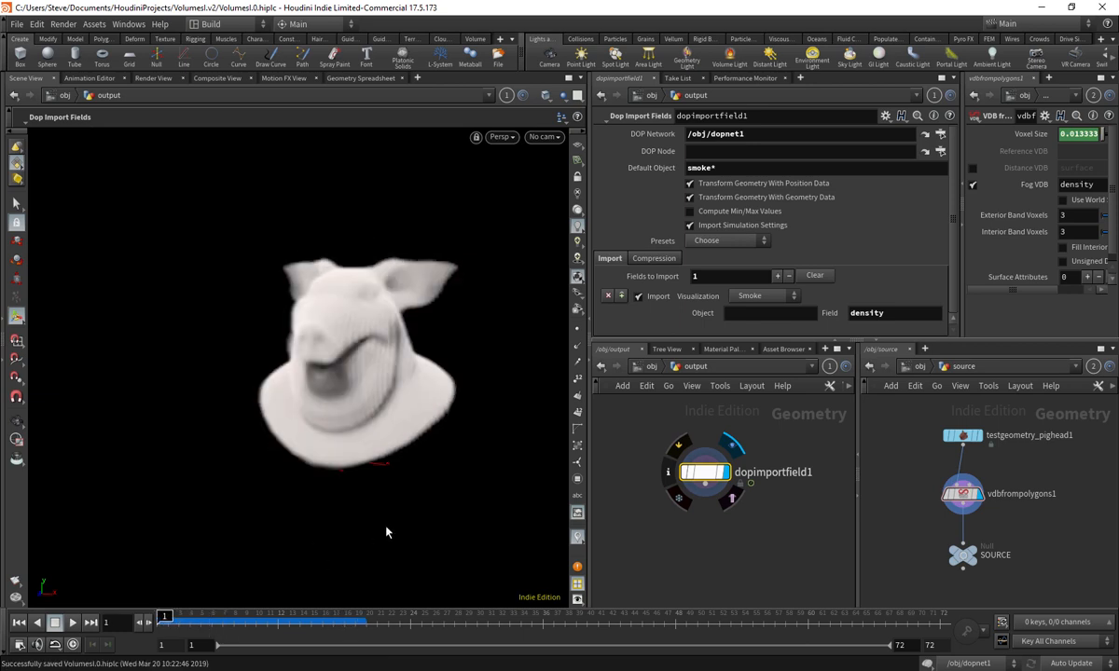
pyautogui.hotkey('ctrl', 's')
# - Add a File Cache node below dopimportfield1
pyautogui.press('Tab')
pyautogui.write('file')
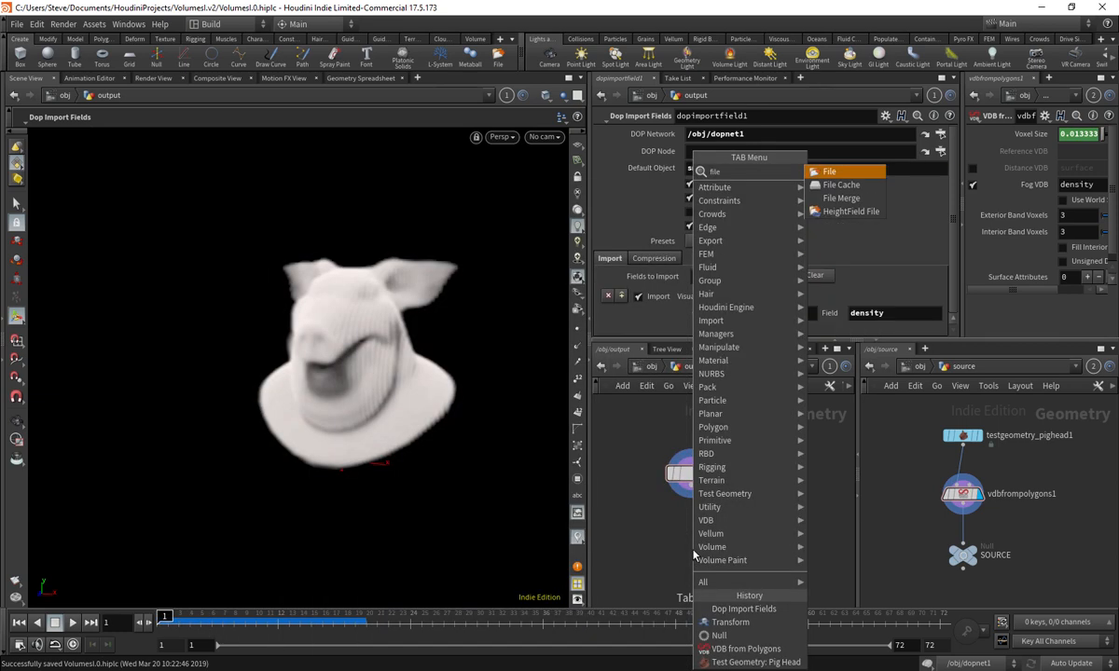
pyautogui.press('Down')
pyautogui.press('Return')
pyautogui.click(690, 550)
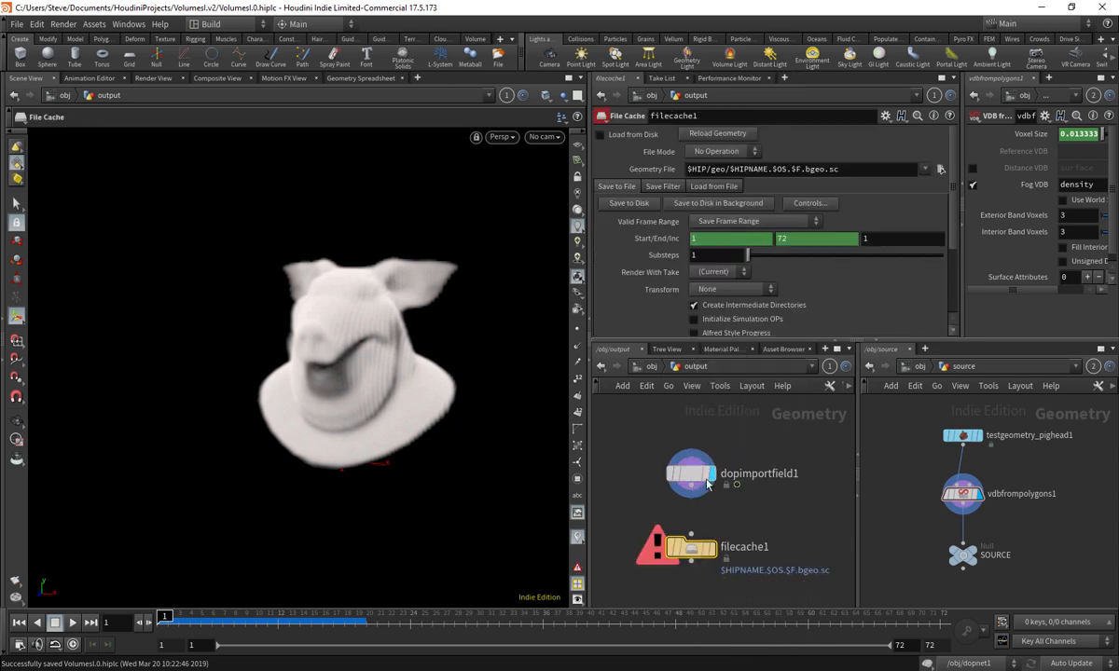
# - Connect dopimportfield1 to filecache1 and make filecache1 the displayed node
pyautogui.moveTo(691, 485); pyautogui.dragTo(692, 537)
pyautogui.press('r')
pyautogui.click(691, 537)
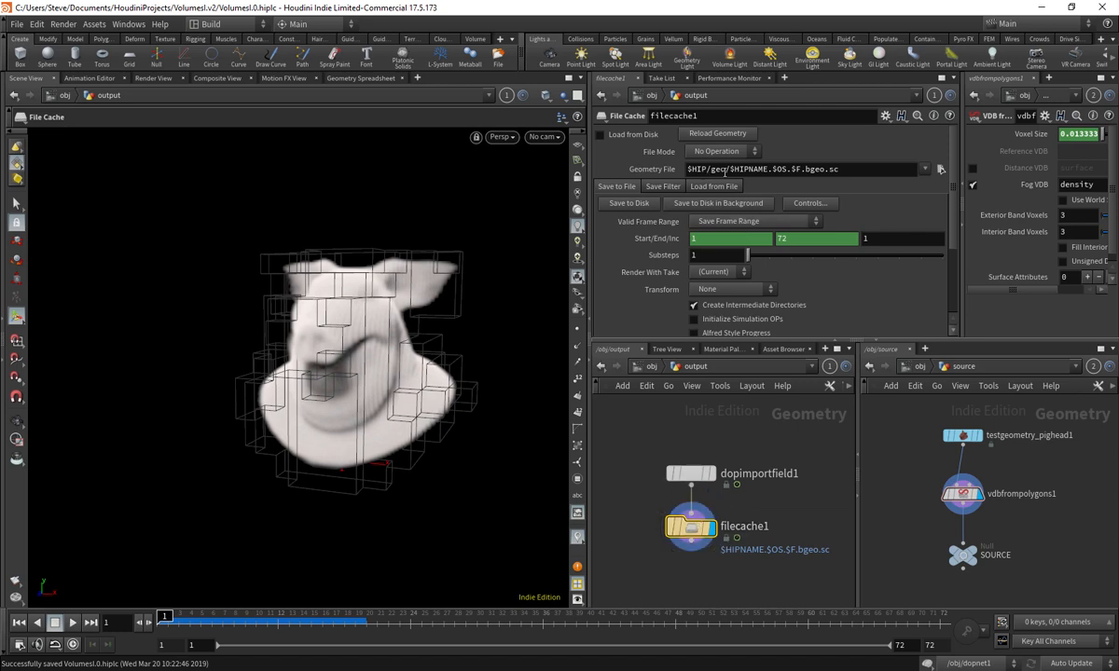
# - Set the Geometry File of filecache1 to $JOB/sim/simulation.v0.$F.bgeo.sc
pyautogui.tripleClick(866, 171)
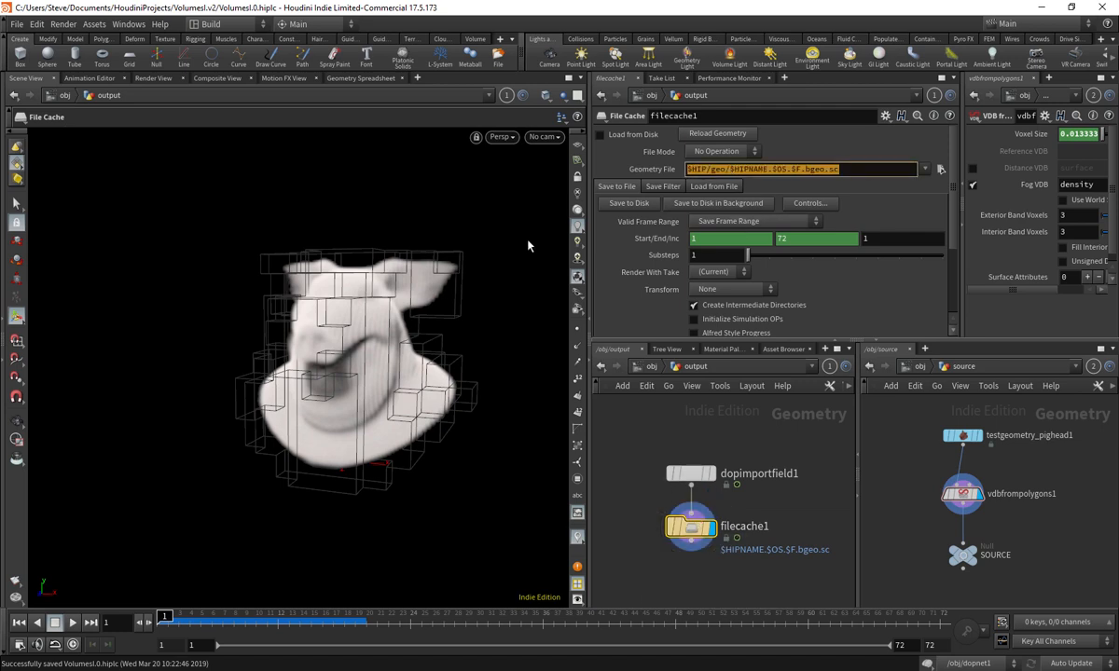
pyautogui.press('BackSpace')
pyautogui.write('$JOB')
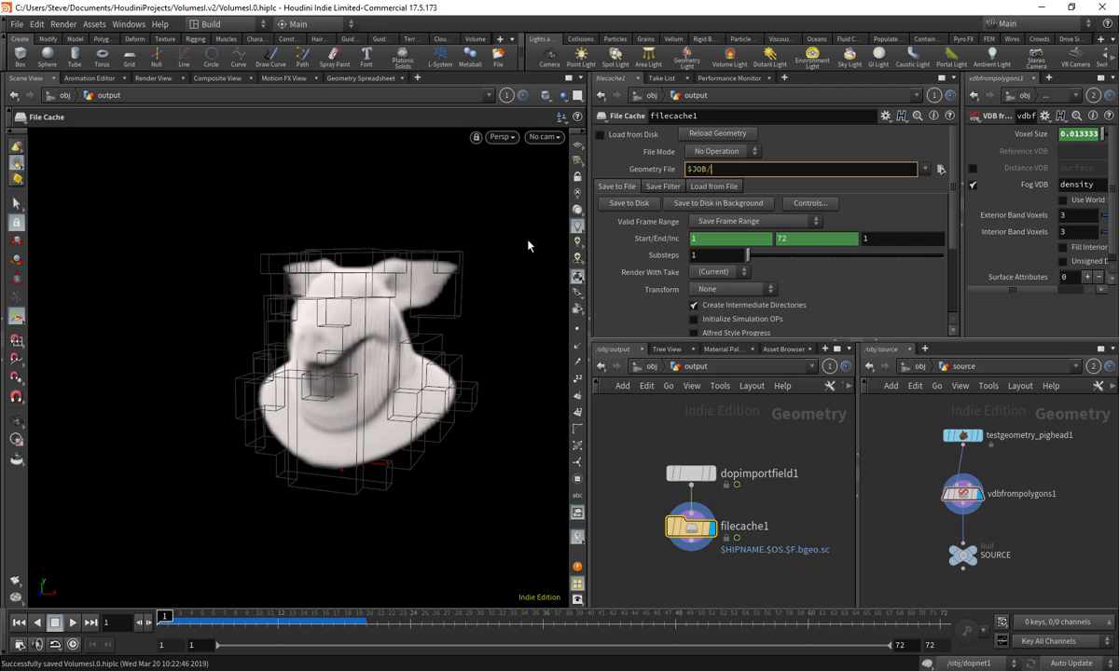
pyautogui.write('/sim/sim')
pyautogui.write('ulation.v0.$')
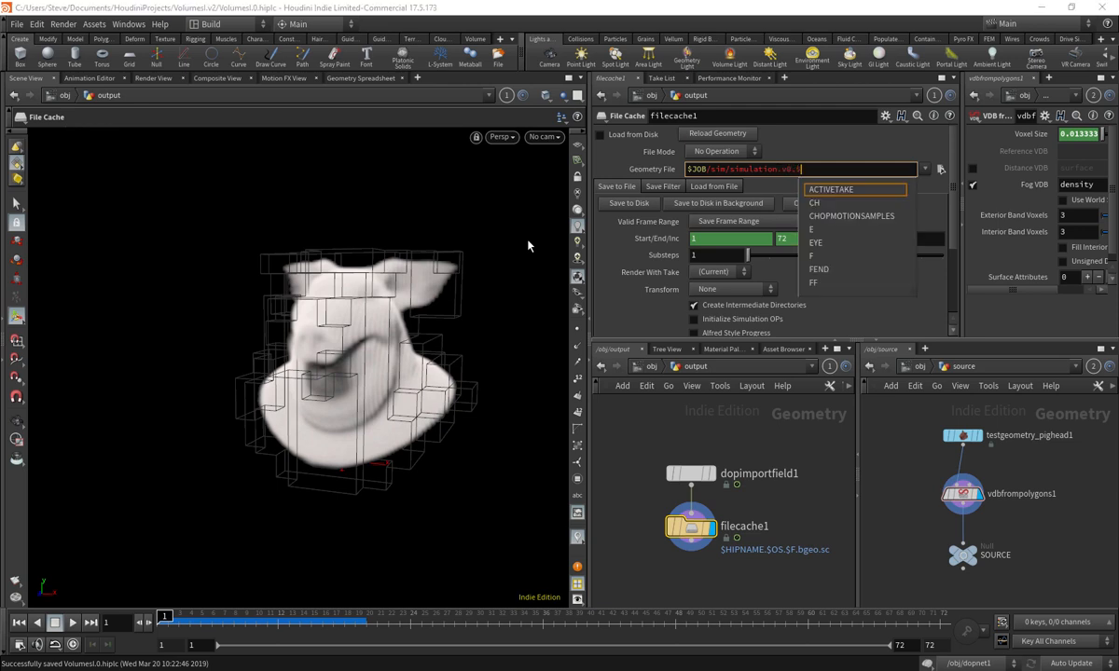
pyautogui.write('F')
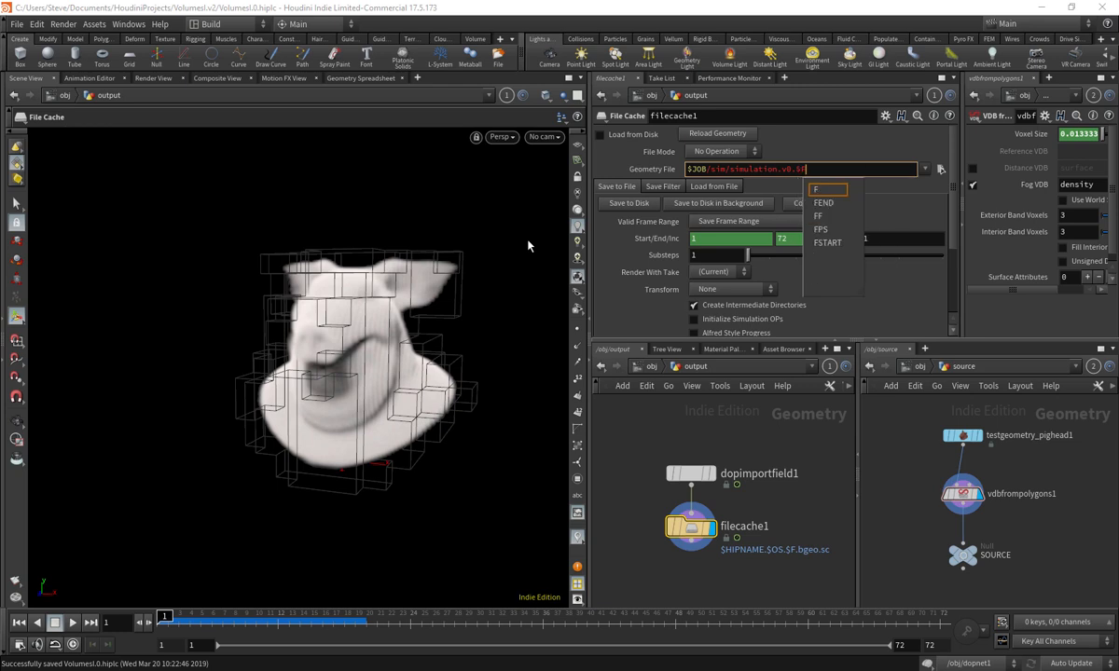
pyautogui.write('.bgeo.sc')
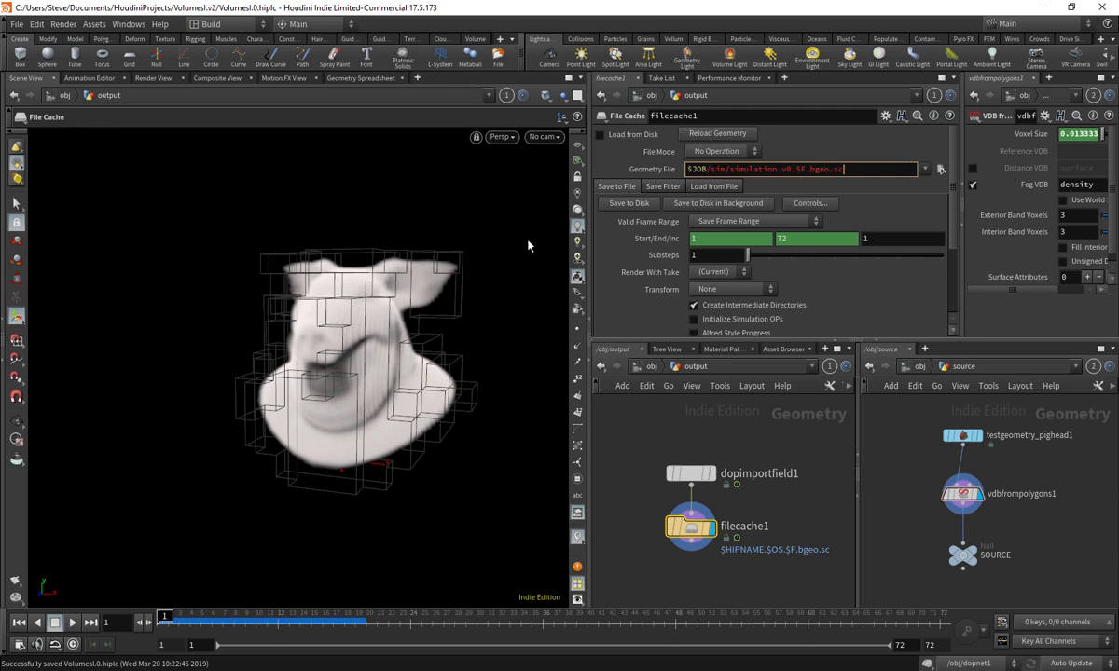
pyautogui.press('Return')
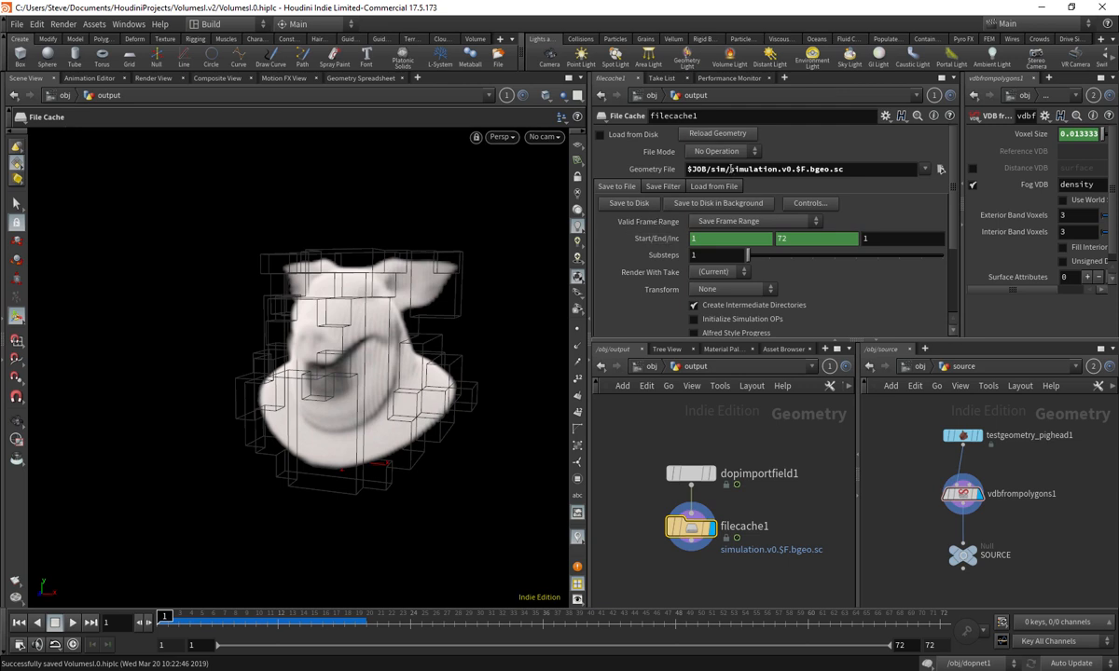
# - Expand the Geometry File path of filecache1, widen the parameter area to read it, and scrub the timeline to check its frame number
pyautogui.click(649, 173)
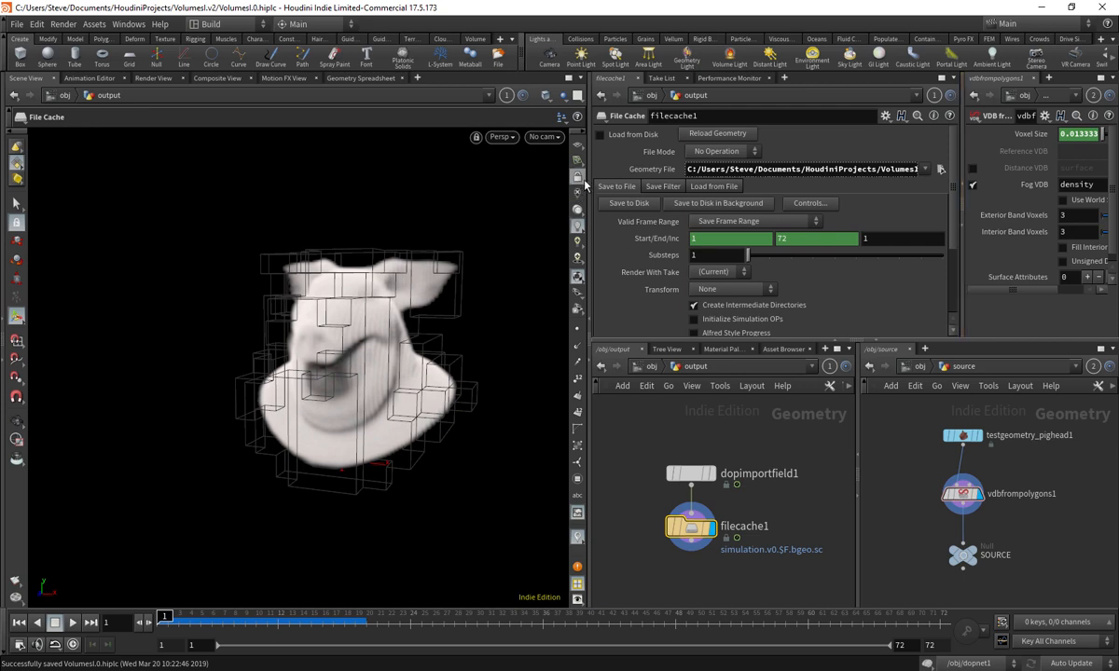
pyautogui.moveTo(587, 193); pyautogui.dragTo(358, 193)
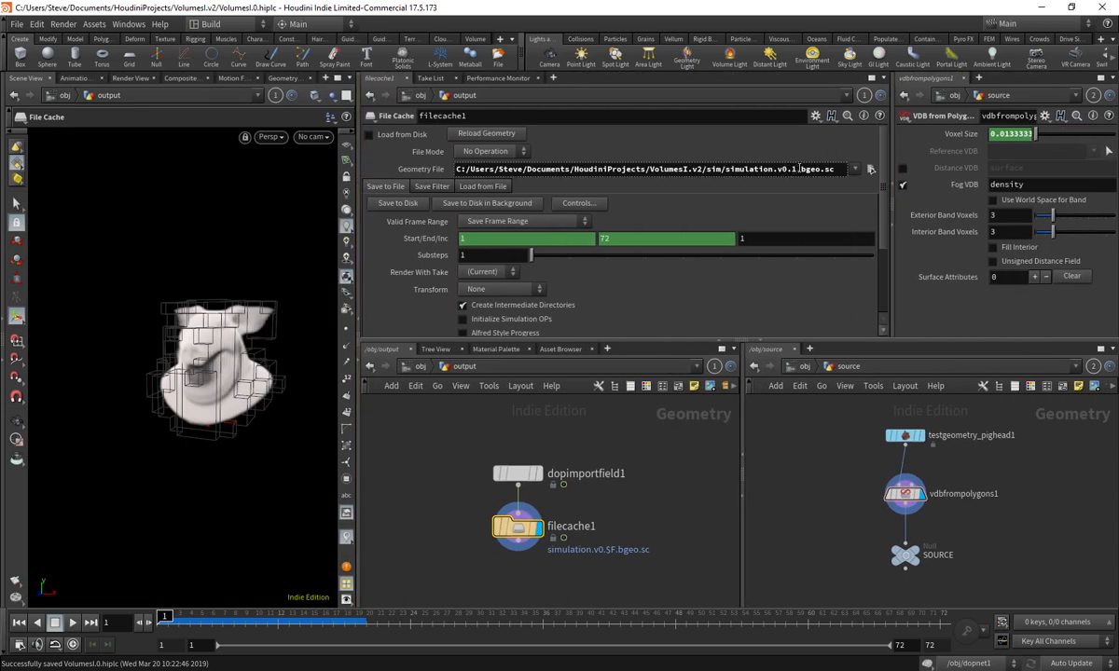
pyautogui.click(415, 169)
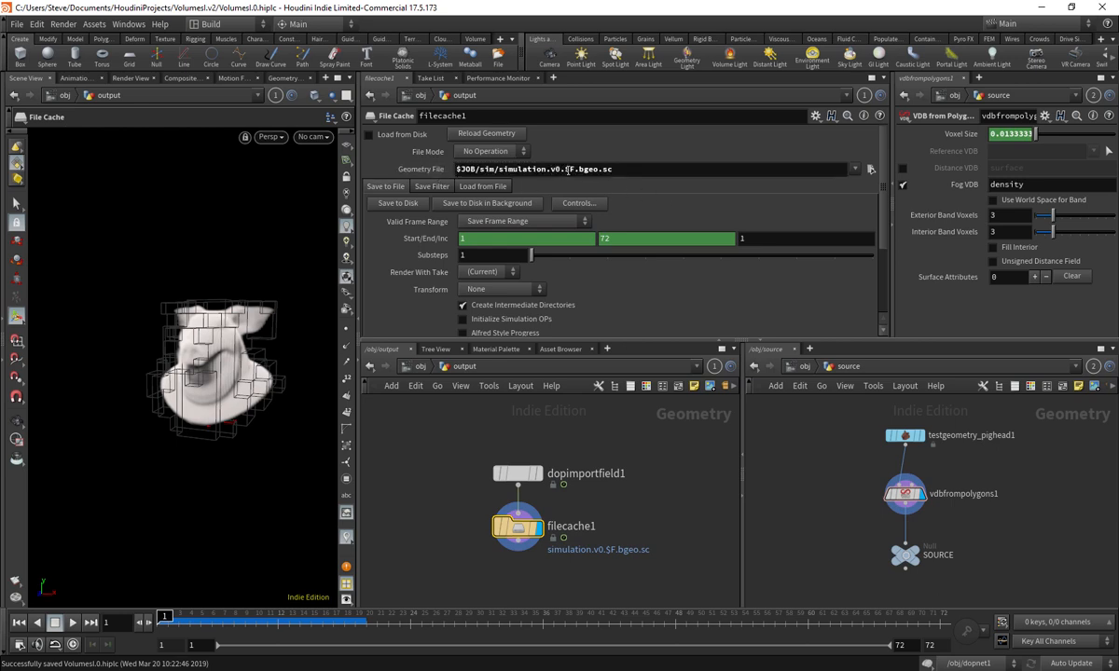
pyautogui.click(415, 169)
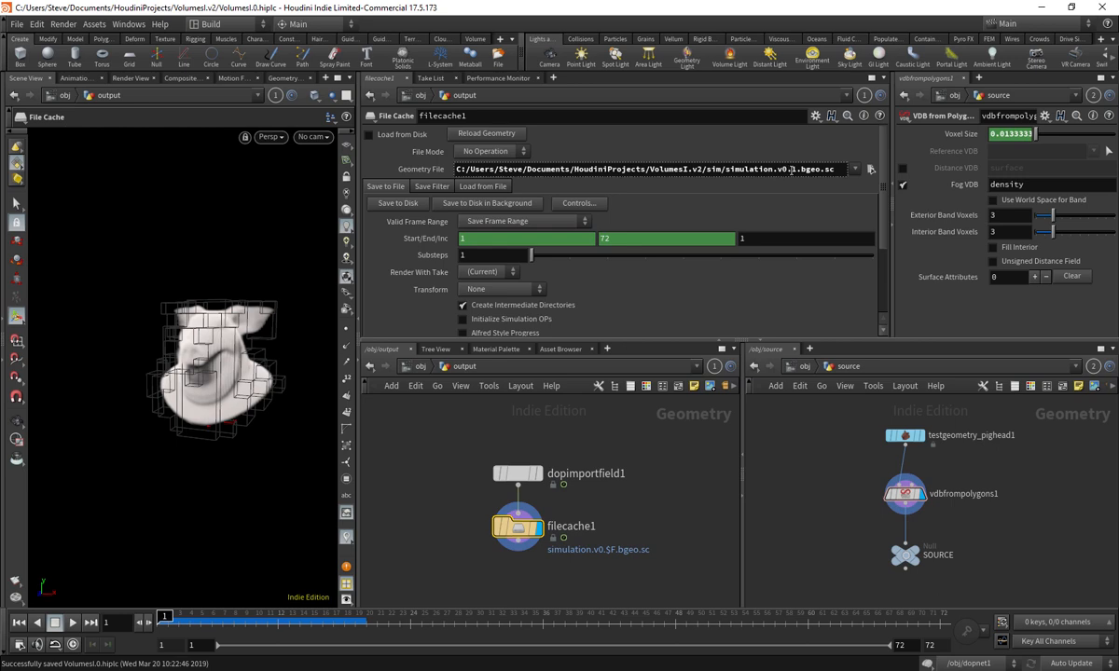
pyautogui.moveTo(177, 617); pyautogui.dragTo(112, 566)
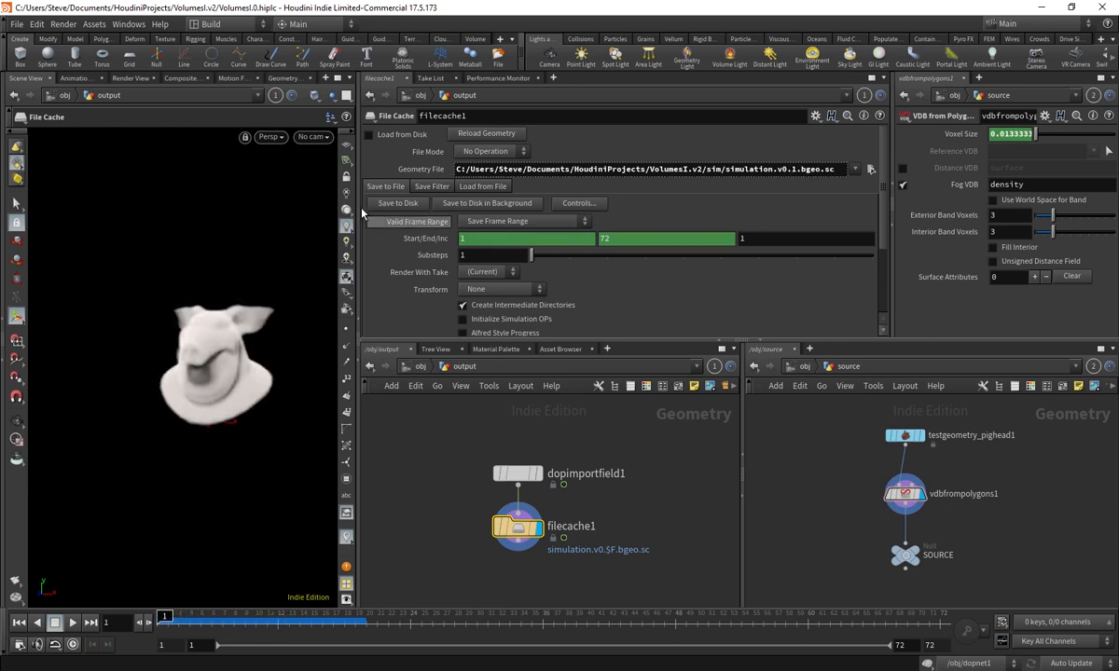
# - Start saving filecache1's frame range to disk and interrupt the save partway through
pyautogui.moveTo(360, 214); pyautogui.dragTo(597, 213)
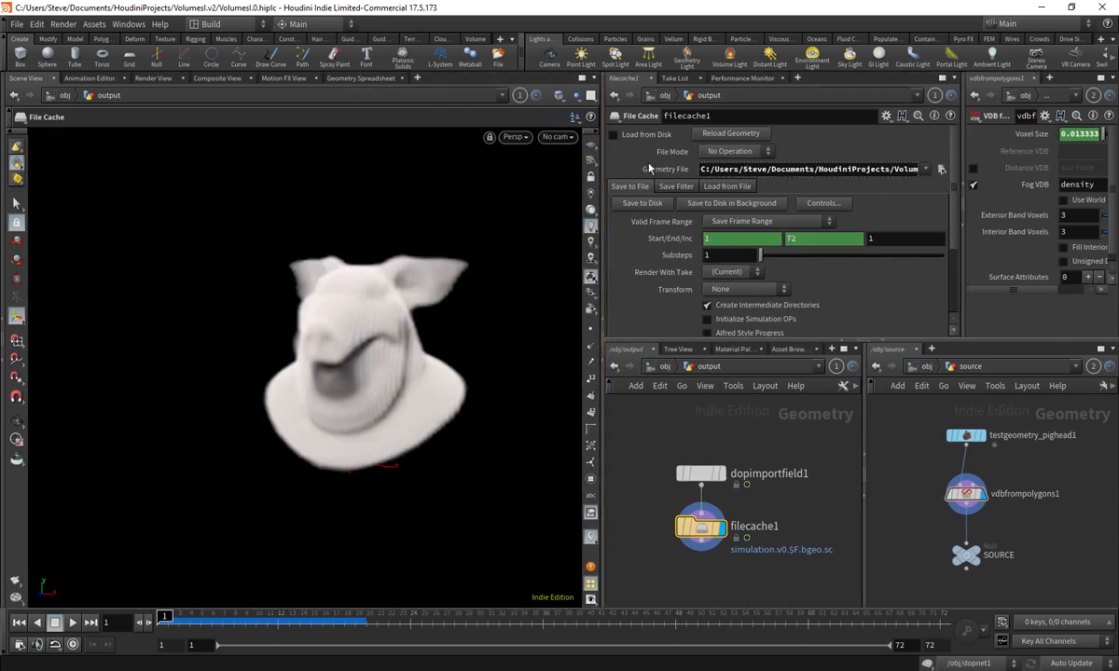
pyautogui.click(650, 168)
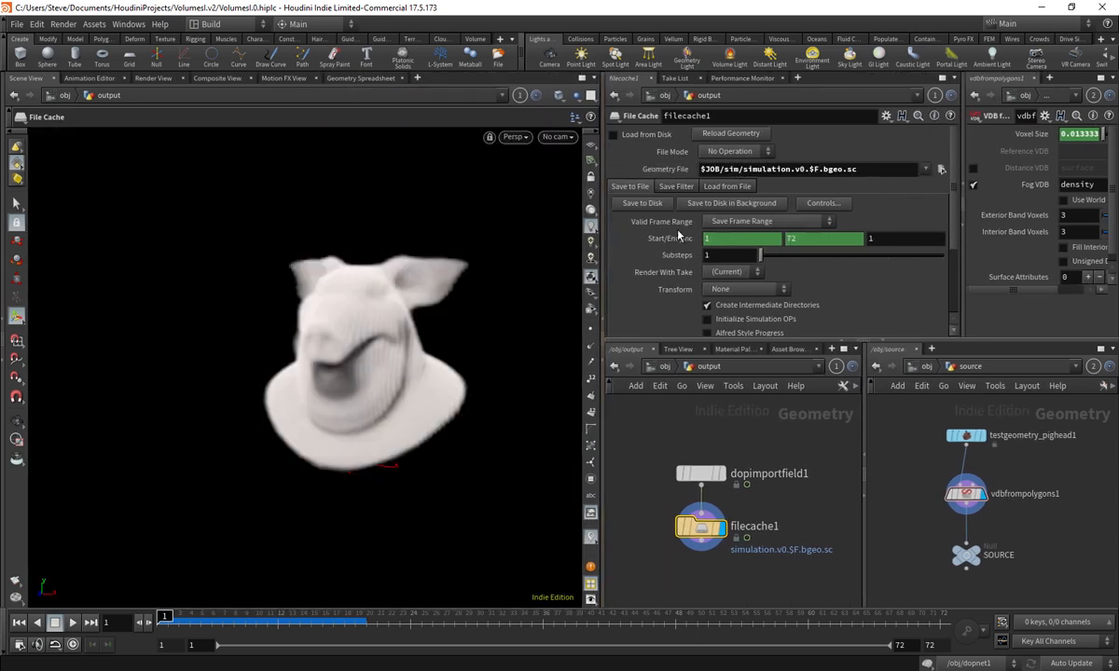
pyautogui.click(657, 205)
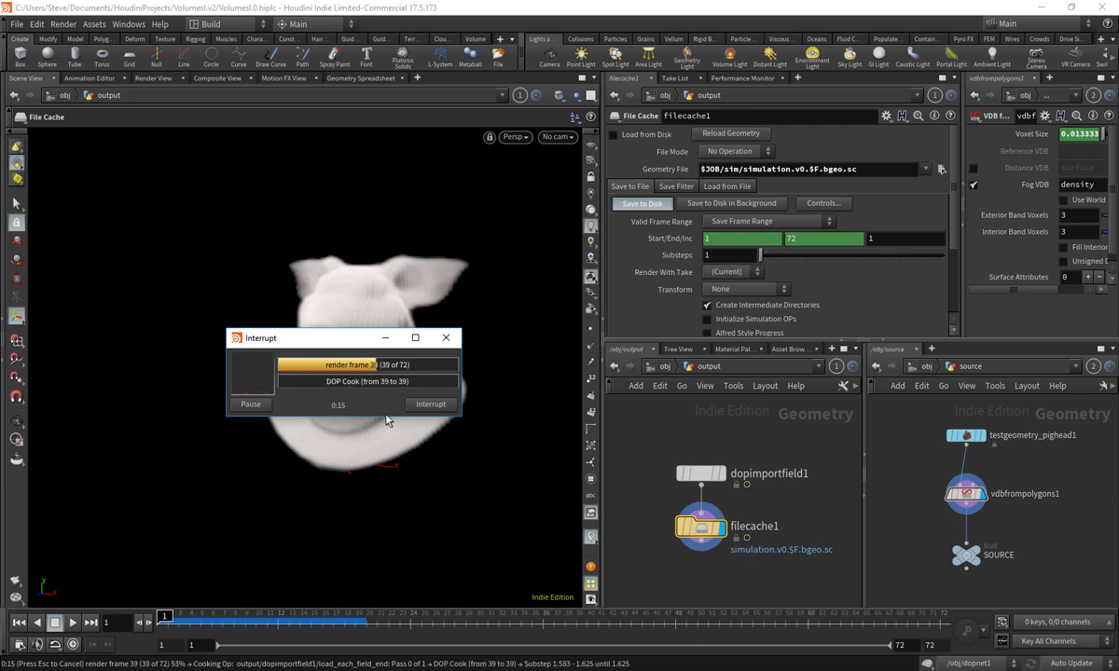
pyautogui.click(432, 407)
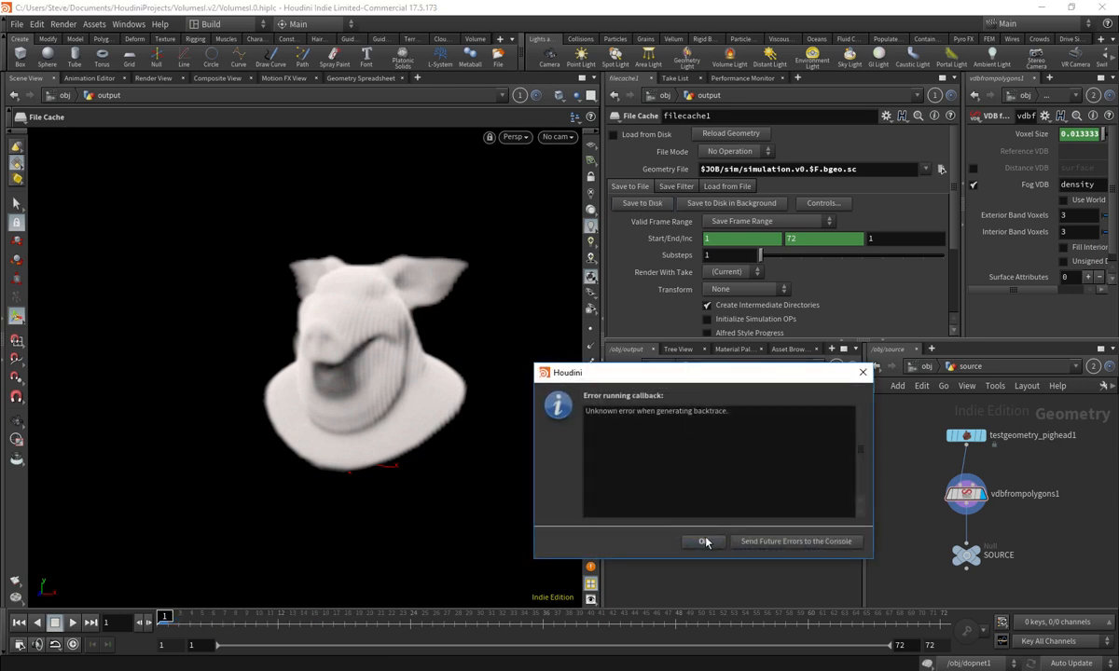
pyautogui.click(704, 542)
# - Turn on Load from Disk for filecache1 and scrub the timeline to frame 29 to view the cached smoke
pyautogui.click(613, 134)
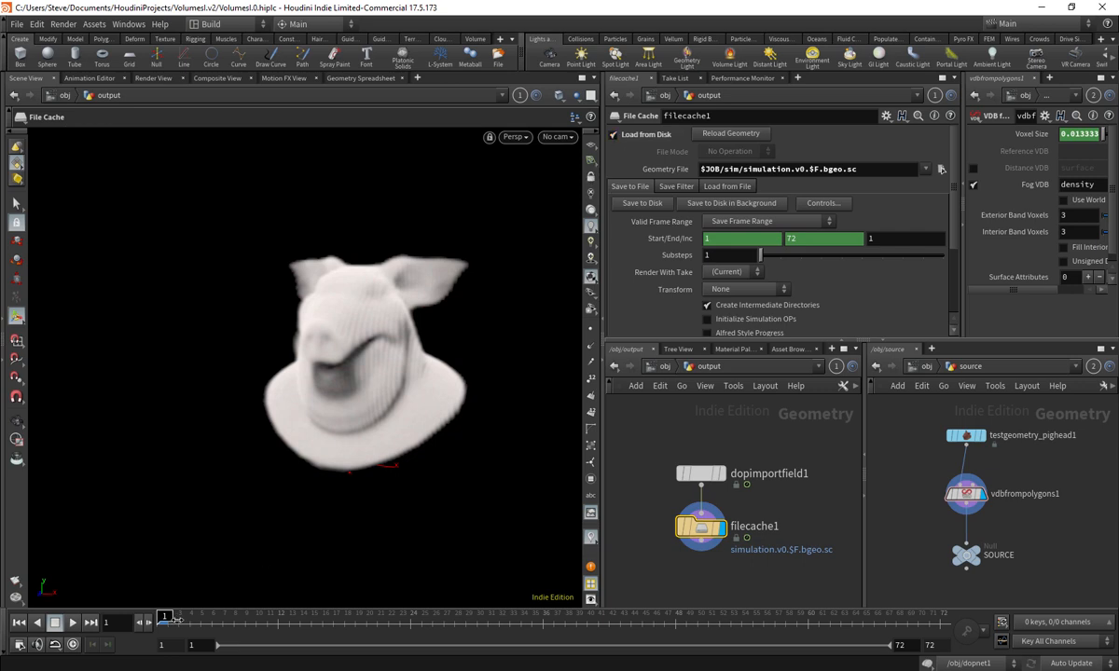
pyautogui.moveTo(172, 618)
pyautogui.mouseDown()
pyautogui.moveTo(191, 579)
pyautogui.moveTo(398, 579)
pyautogui.moveTo(719, 609)
pyautogui.moveTo(307, 605)
pyautogui.moveTo(569, 578)
pyautogui.moveTo(785, 538)
pyautogui.moveTo(840, 578)
pyautogui.moveTo(373, 589)
pyautogui.moveTo(230, 578)
pyautogui.moveTo(509, 578)
pyautogui.moveTo(331, 591)
pyautogui.moveTo(353, 578)
pyautogui.moveTo(155, 578)
pyautogui.mouseUp()
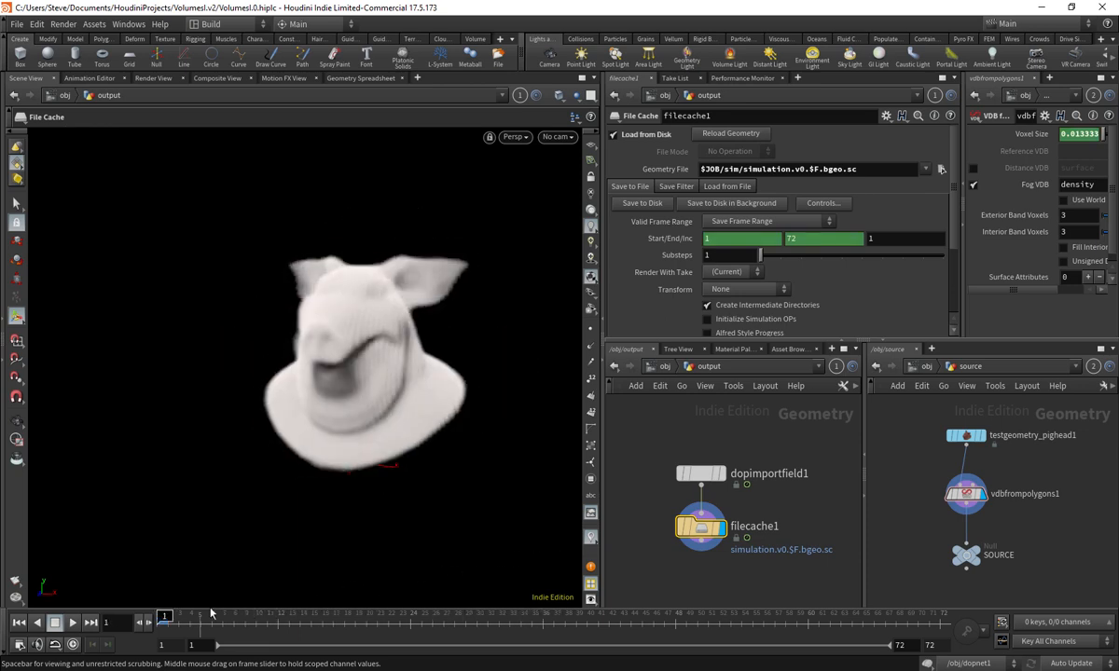
pyautogui.moveTo(655, 592); pyautogui.dragTo(650, 563, button='middle')
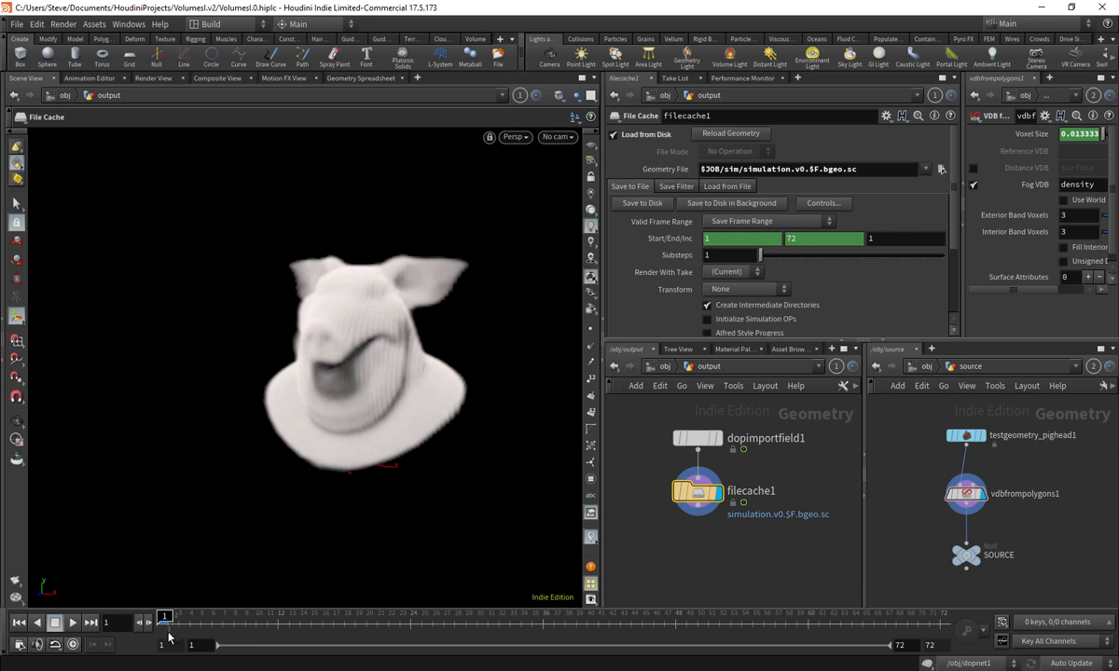
pyautogui.moveTo(165, 619); pyautogui.dragTo(465, 618)
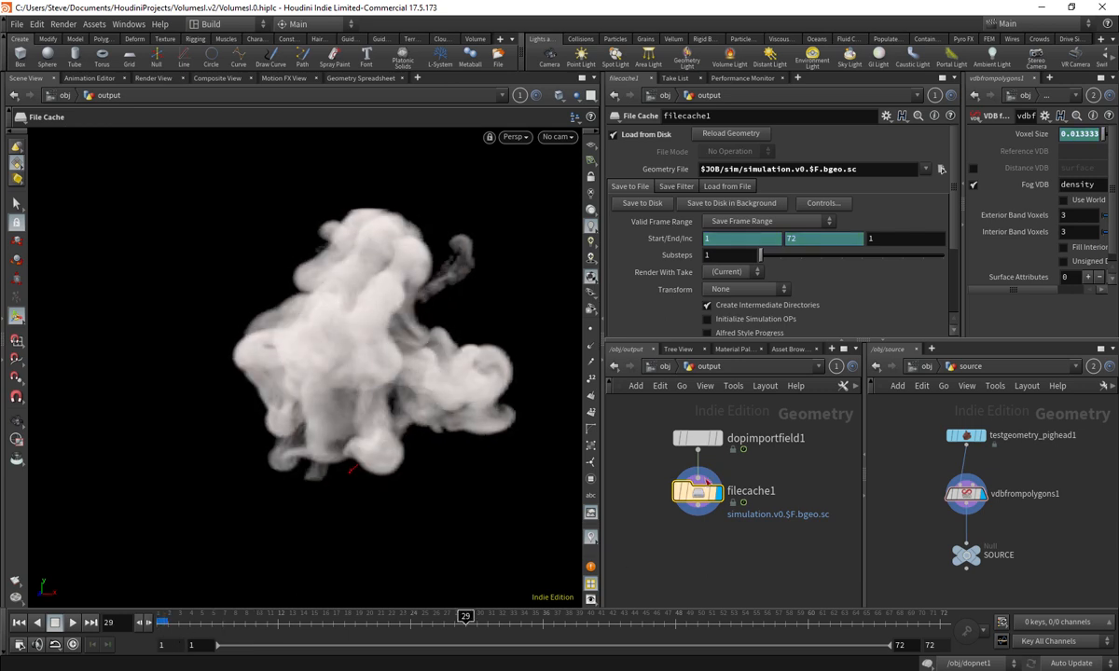
pyautogui.middleClick(821, 169)
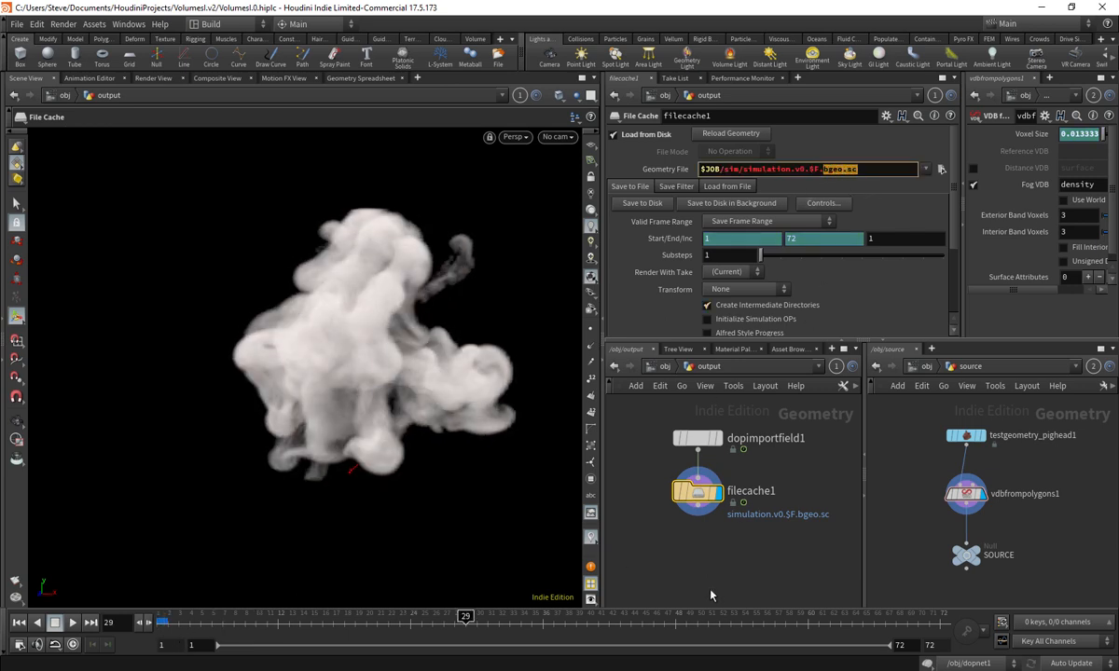
# - Add a Null named OUT below filecache1 as the displayed node and save the scene
pyautogui.moveTo(706, 592); pyautogui.dragTo(693, 572, button='middle')
pyautogui.press('Tab')
pyautogui.write('nu')
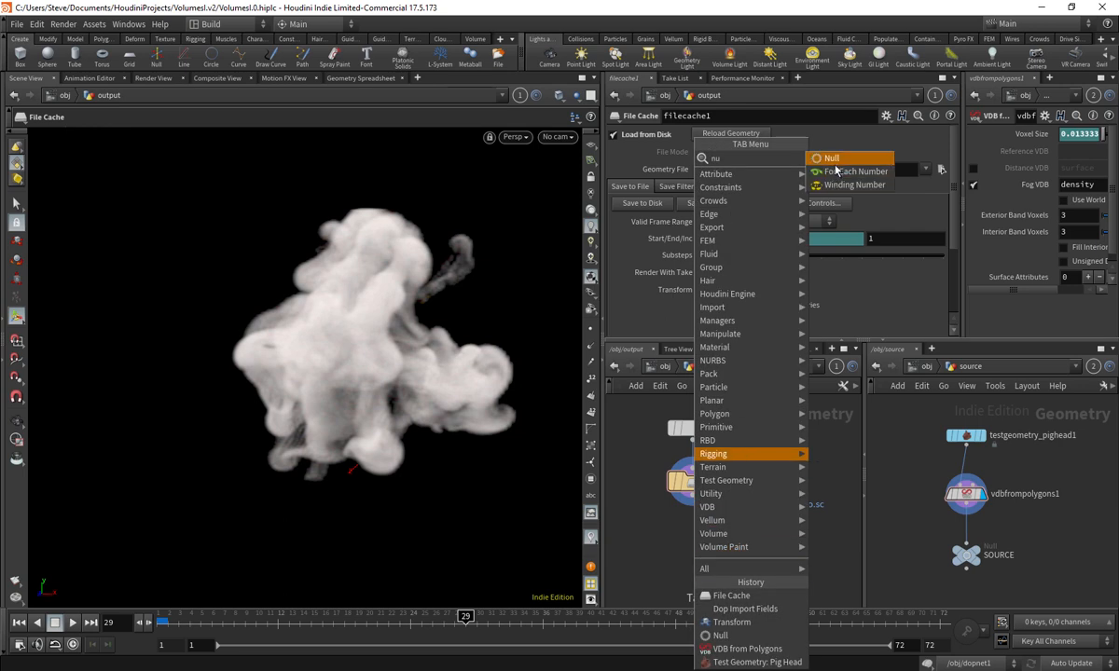
pyautogui.click(836, 161)
pyautogui.click(693, 545)
pyautogui.press('F2')
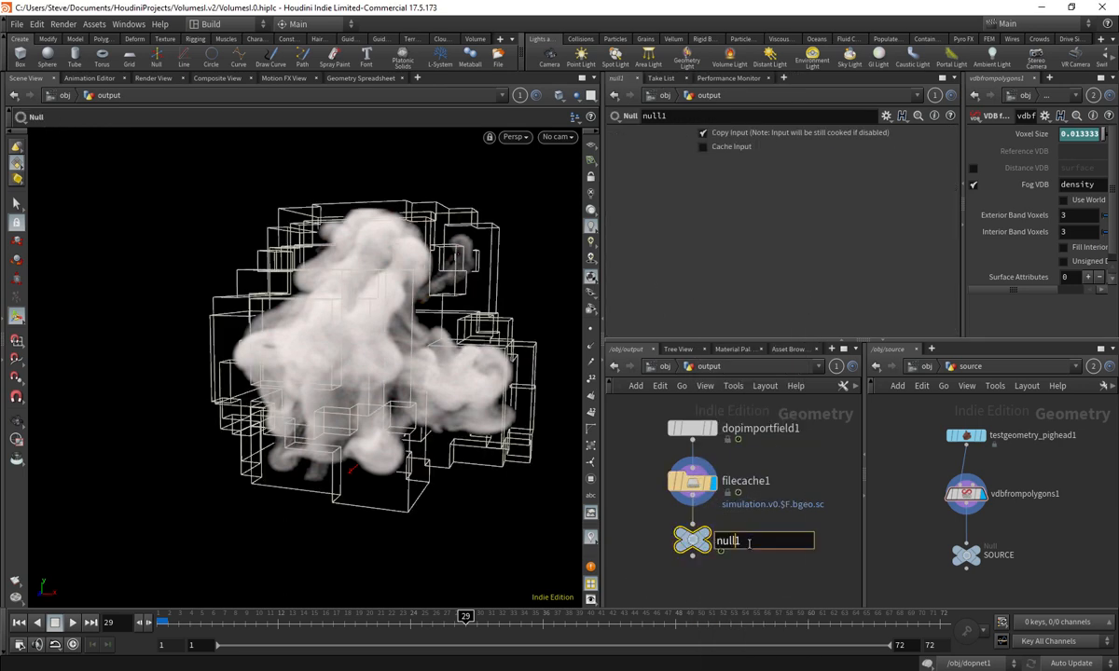
pyautogui.write('OUT')
pyautogui.press('Return')
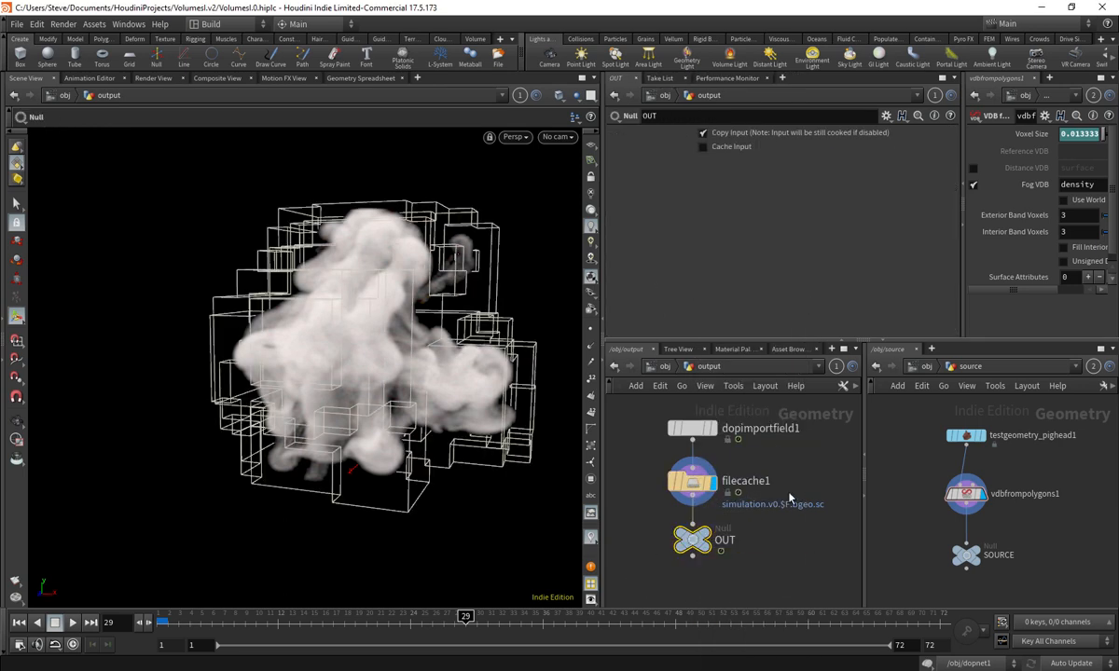
pyautogui.moveTo(707, 541)
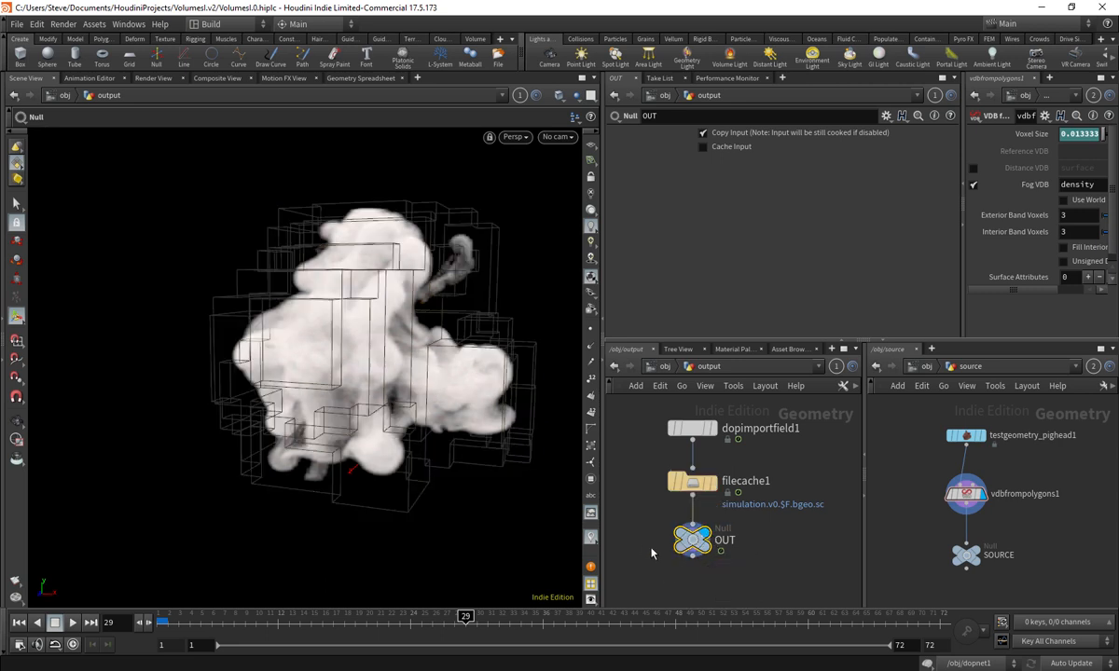
pyautogui.hotkey('ctrl', 's')
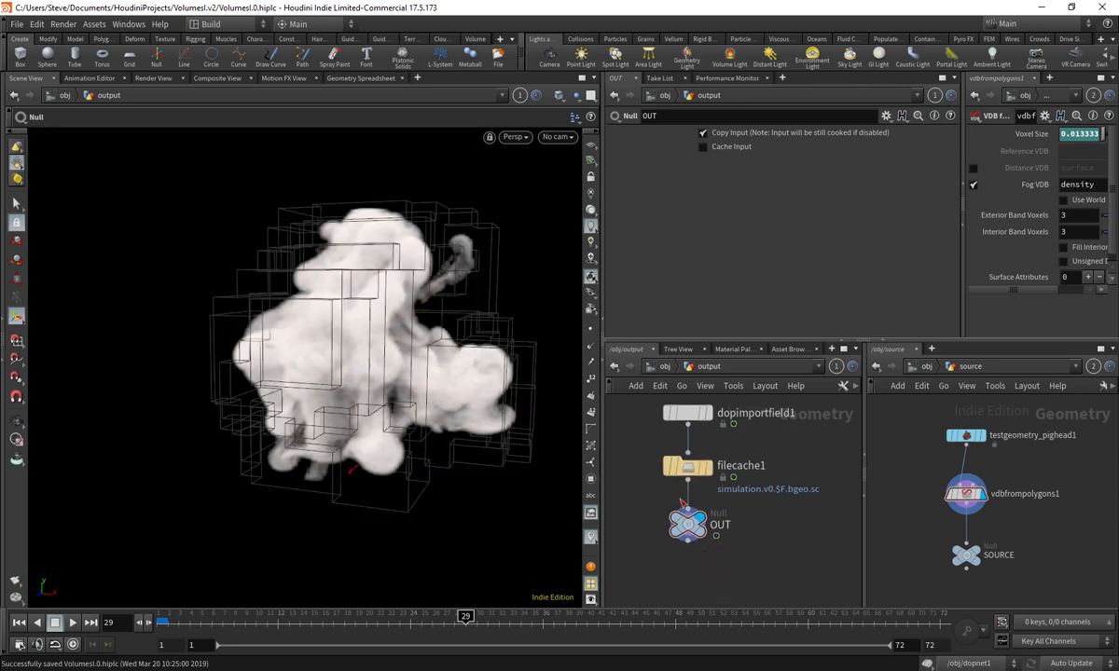
# - Return to frame 1, select filecache1 and switch the active take to HQ
pyautogui.moveTo(228, 628); pyautogui.dragTo(149, 641)
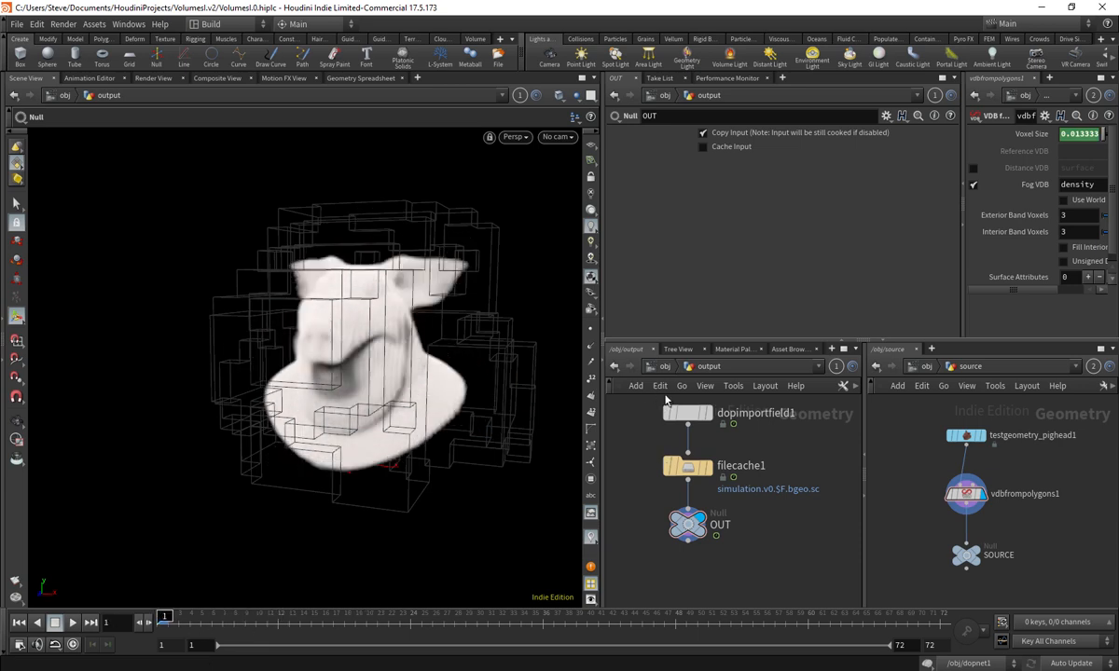
pyautogui.click(675, 464)
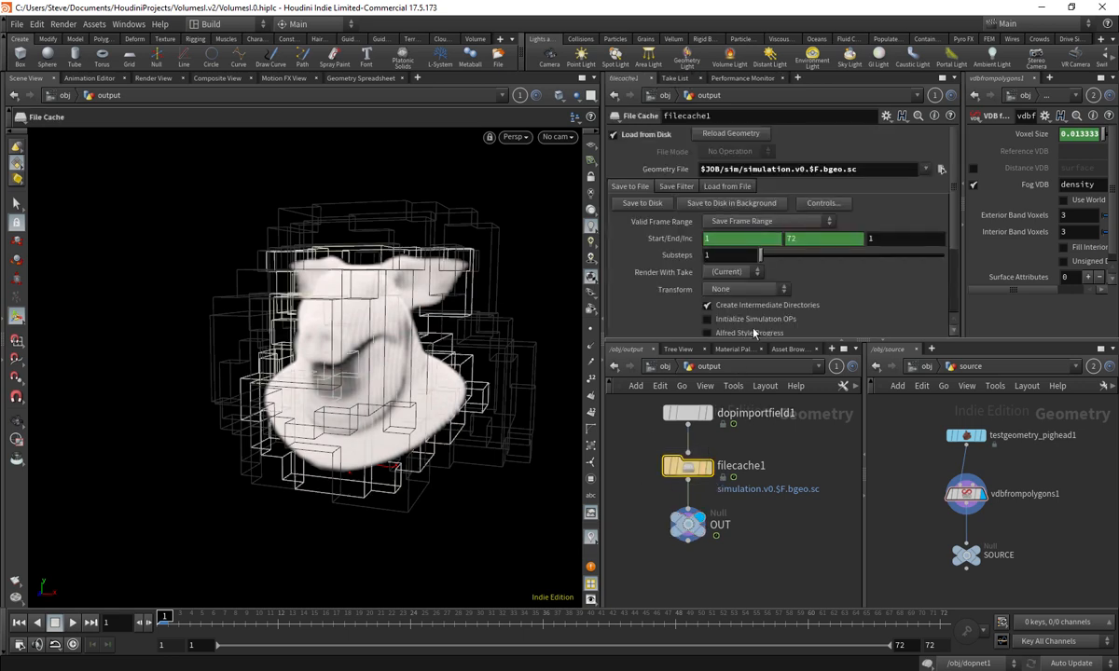
pyautogui.click(1022, 25)
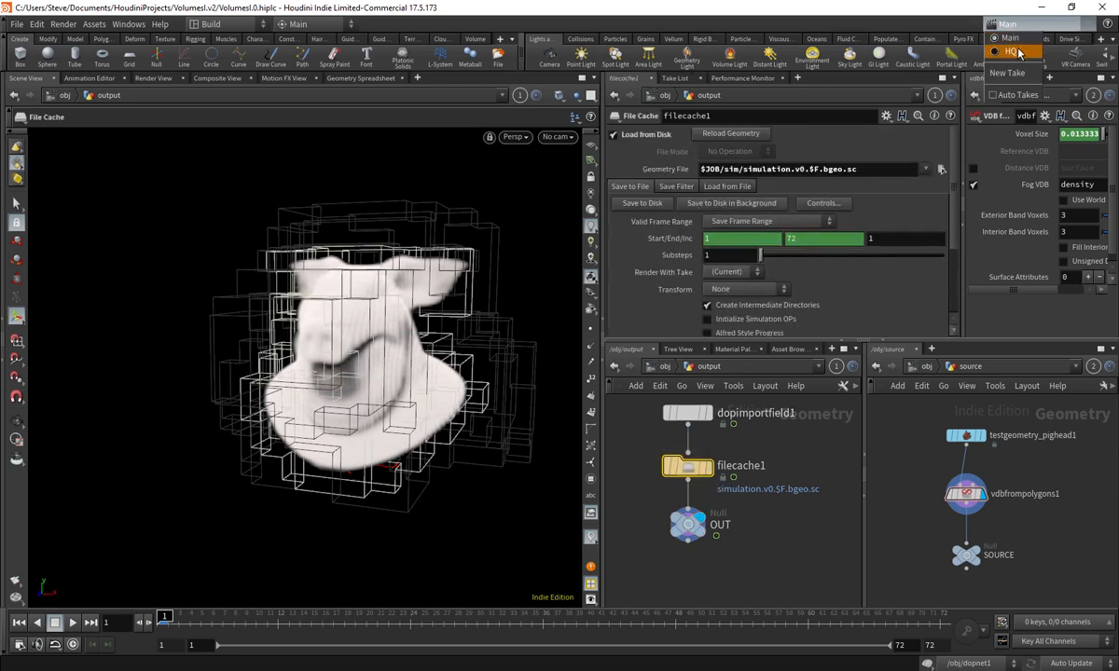
pyautogui.click(957, 49)
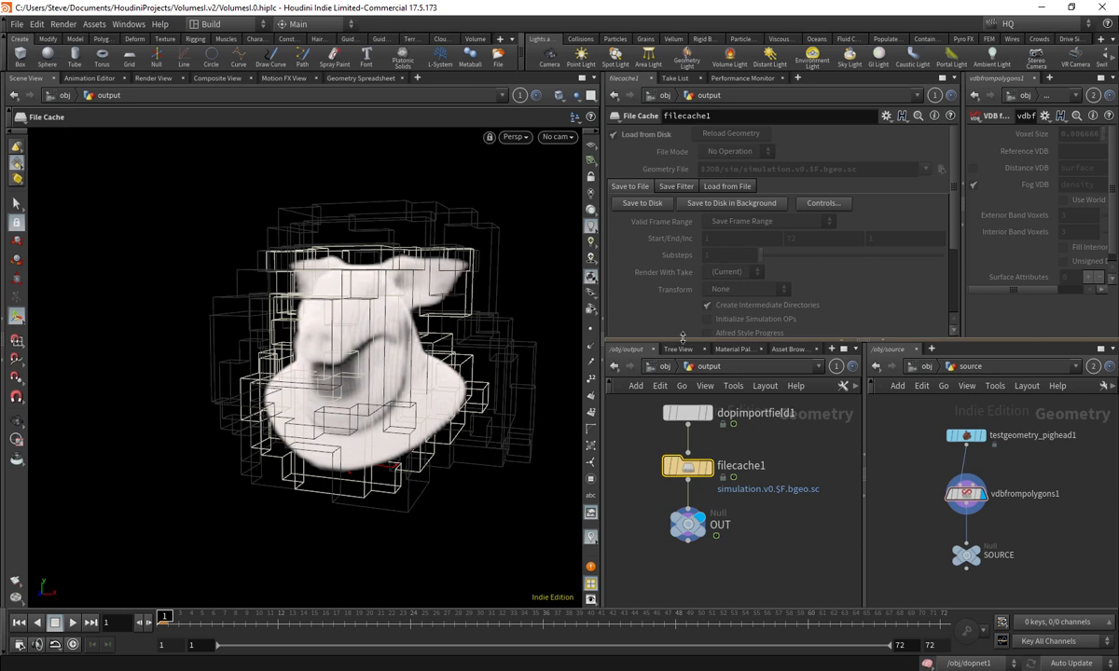
# - Save the scene and start saving filecache1 to disk in the background, erasing and replacing the existing cache
pyautogui.click(741, 205)
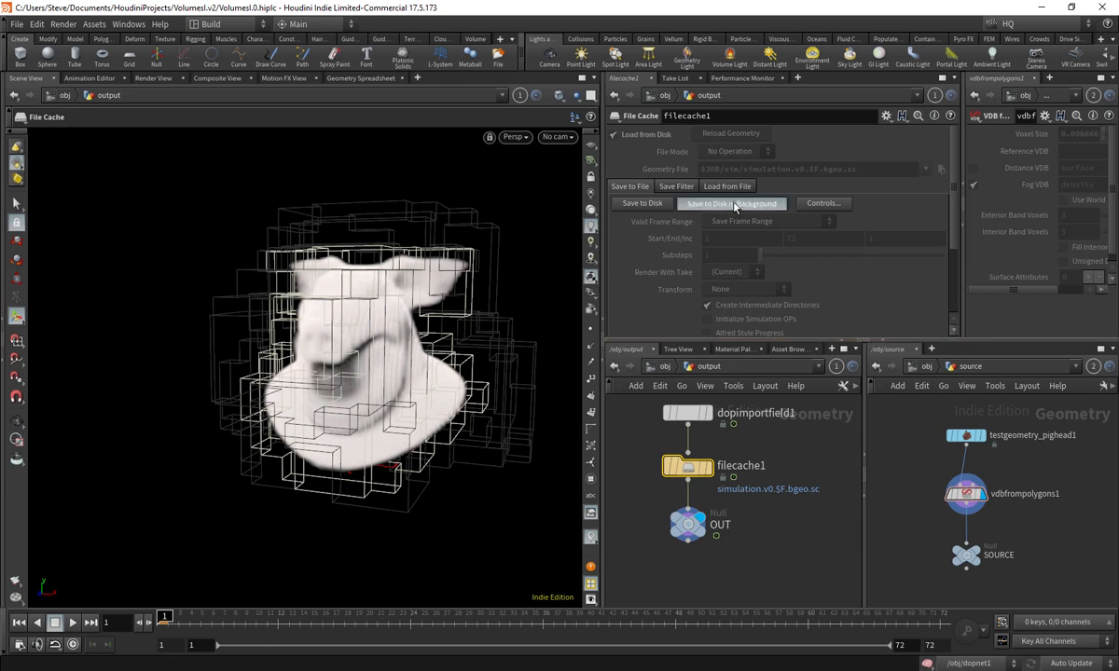
pyautogui.click(826, 237)
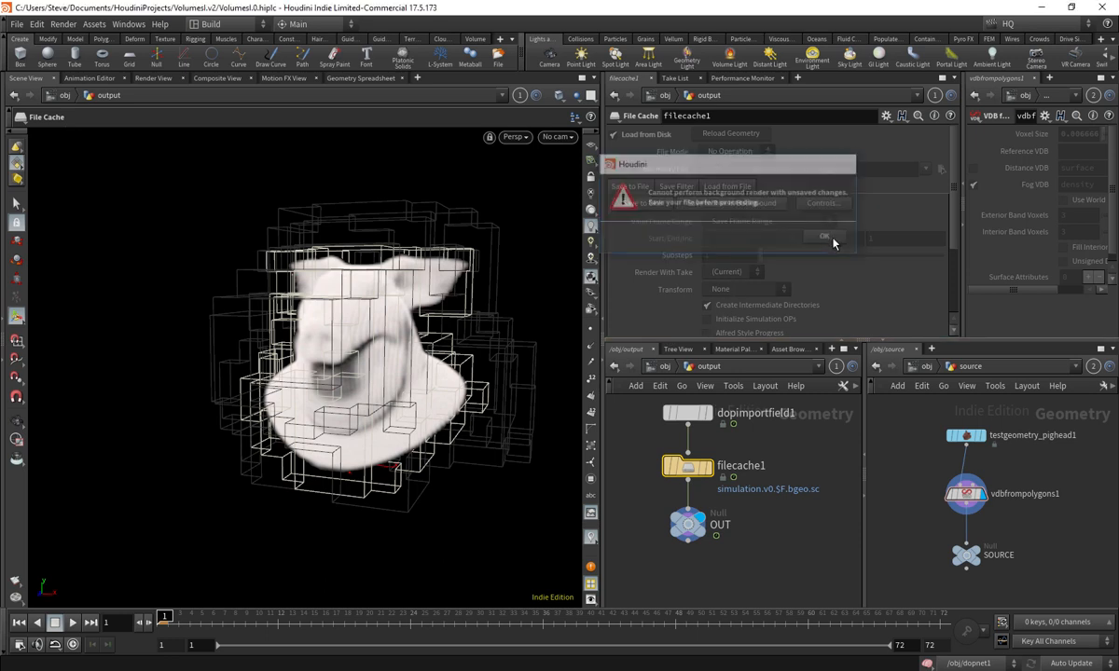
pyautogui.click(17, 23)
pyautogui.click(22, 86)
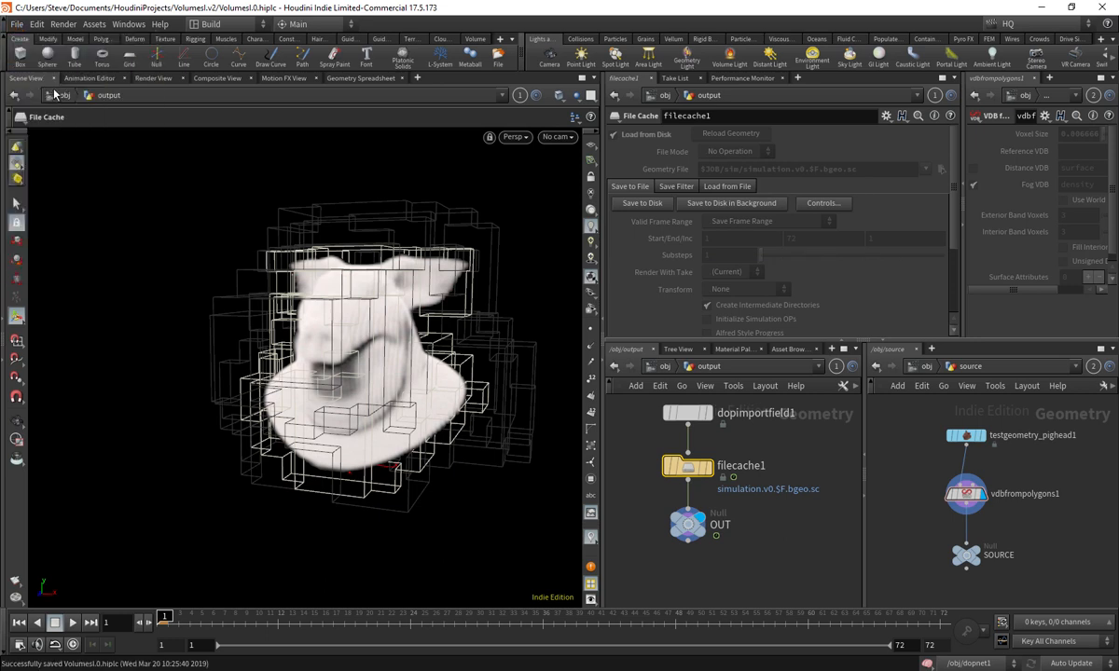
pyautogui.click(705, 205)
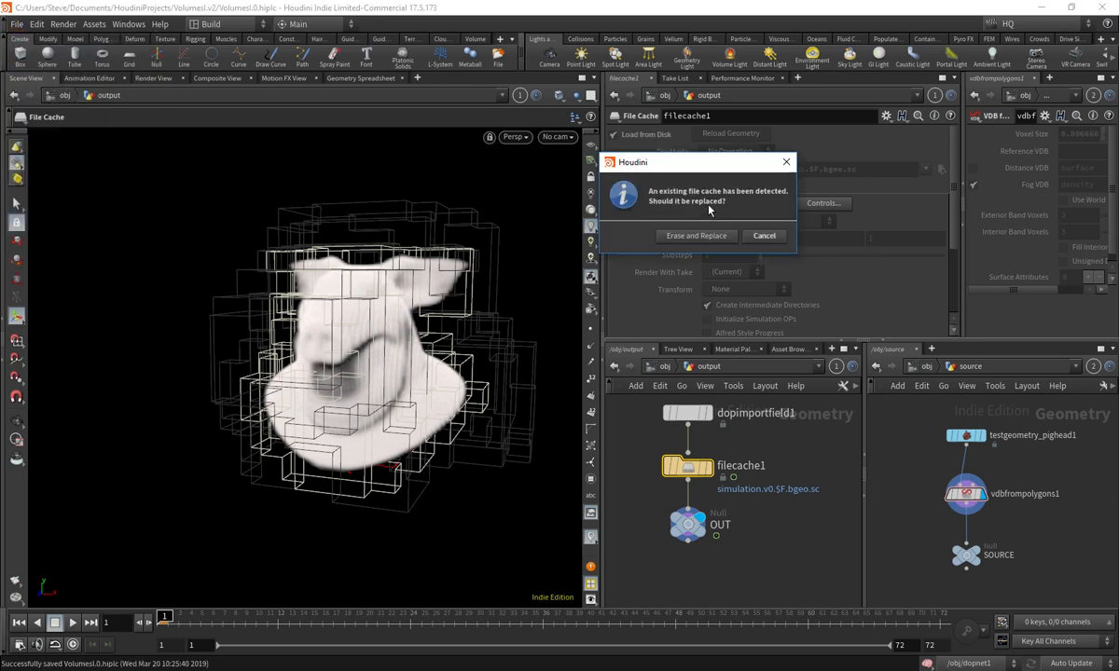
pyautogui.click(713, 235)
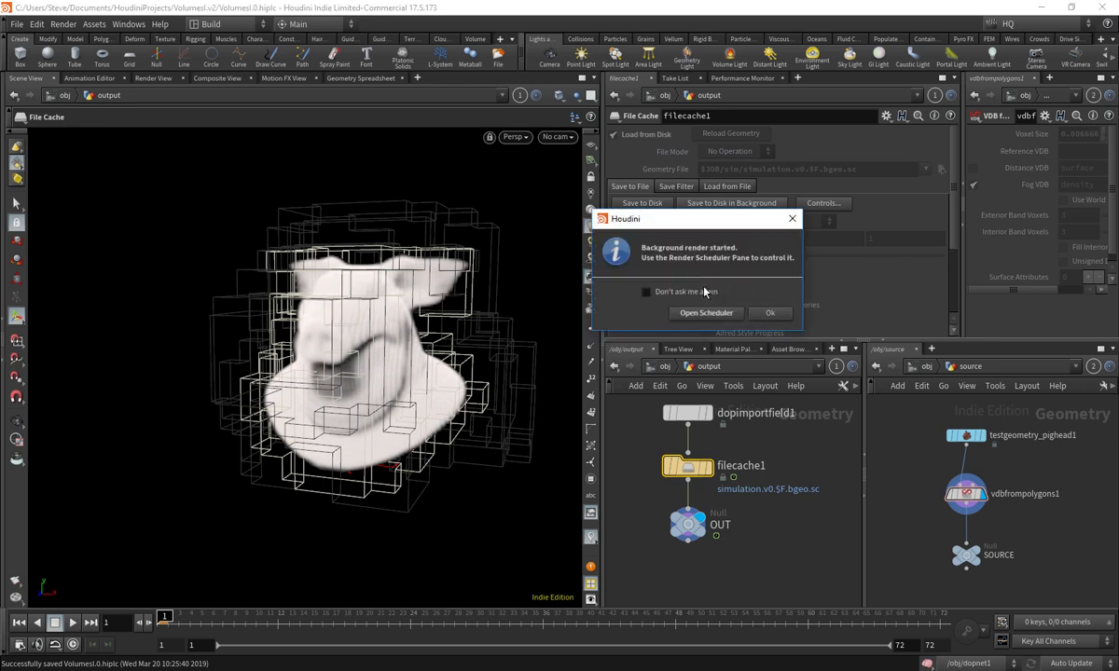
# - Open the render scheduler and widen its window to examine the background job's command
pyautogui.click(707, 313)
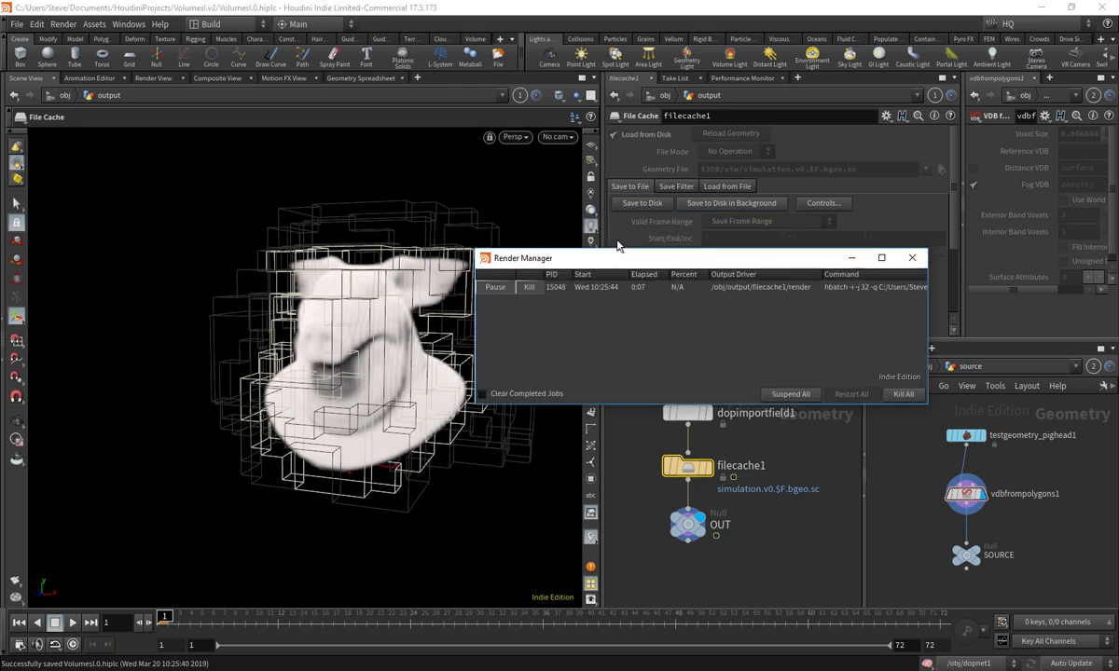
pyautogui.moveTo(577, 250); pyautogui.dragTo(266, 365)
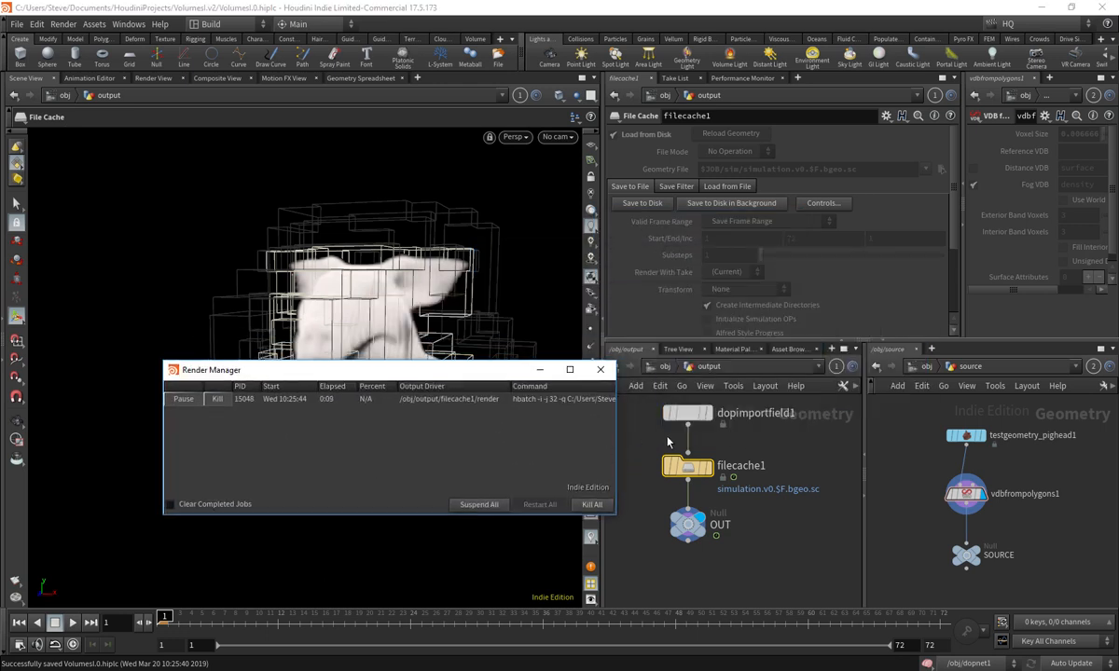
pyautogui.moveTo(615, 431); pyautogui.dragTo(811, 427)
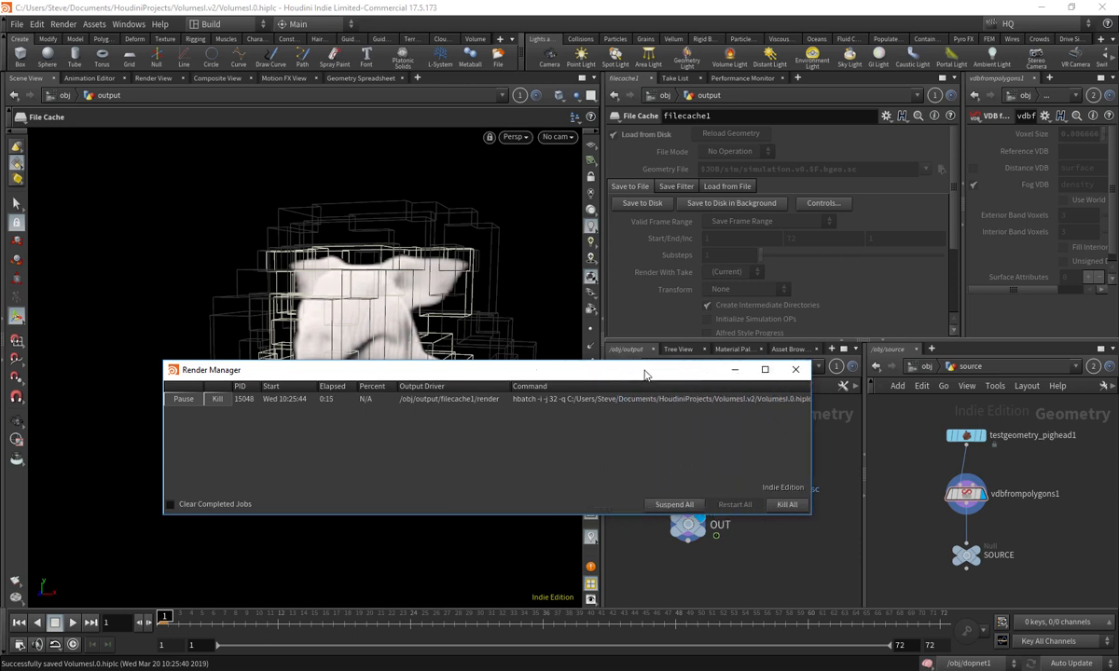
# - Switch the active take back to Main and move the Render Manager clear of the output network
pyautogui.click(1023, 23)
pyautogui.click(1018, 40)
pyautogui.moveTo(662, 372); pyautogui.dragTo(936, 478)
pyautogui.moveTo(641, 450); pyautogui.dragTo(640, 453, button='middle')
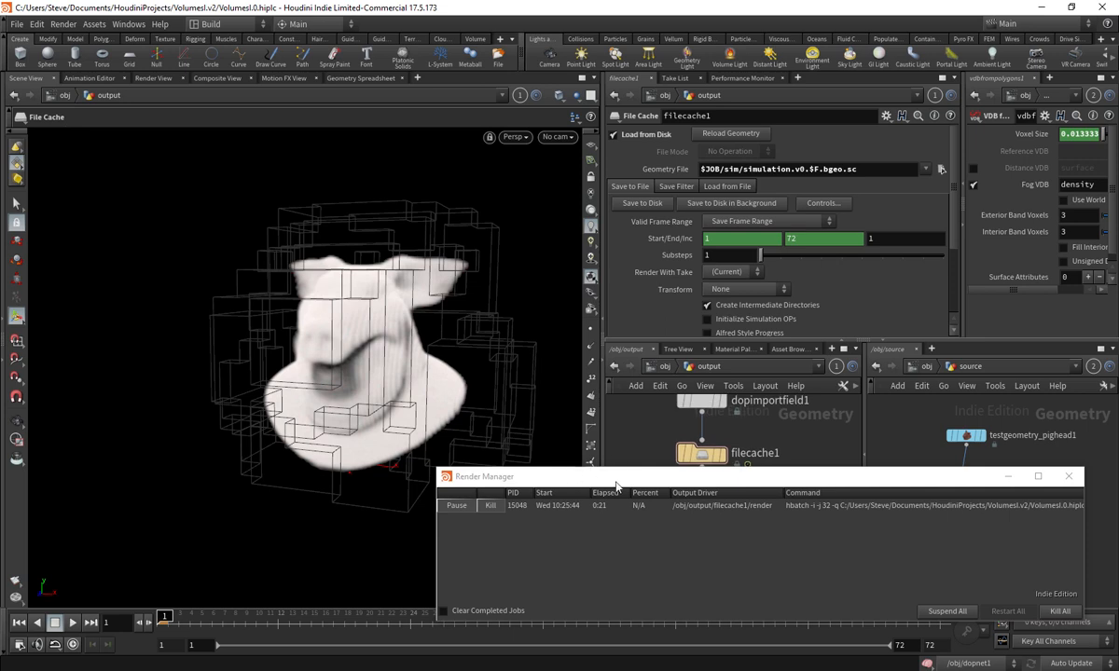
pyautogui.moveTo(617, 483); pyautogui.dragTo(817, 507)
# - Go up to the object level, minimise the Render Manager and save the scene
pyautogui.click(663, 369)
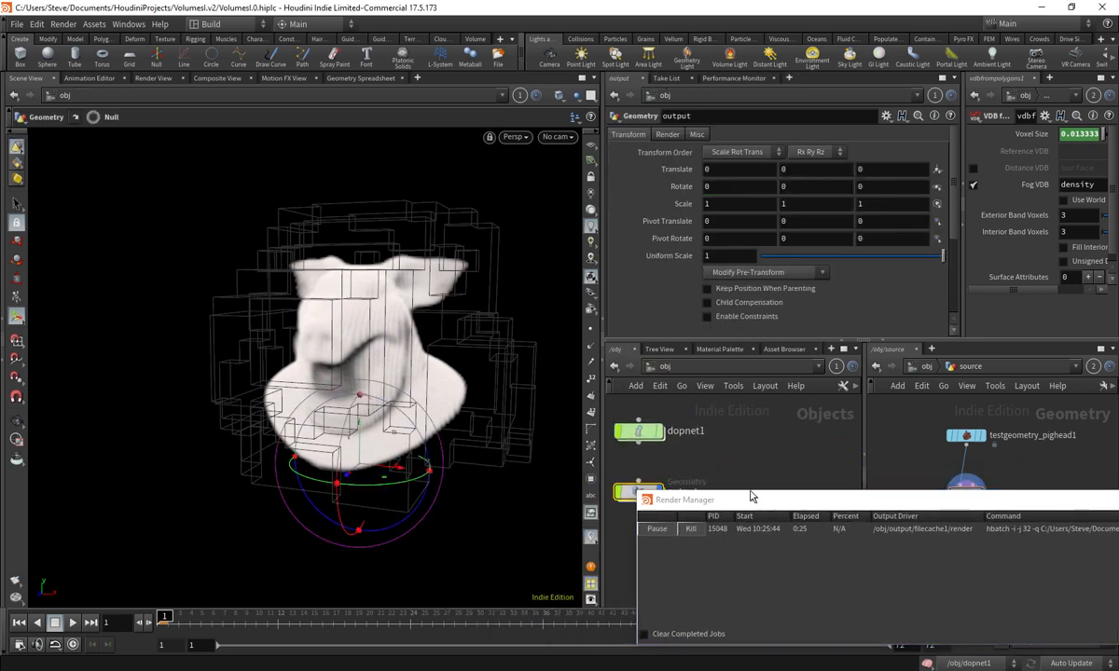
pyautogui.moveTo(774, 503); pyautogui.dragTo(623, 424)
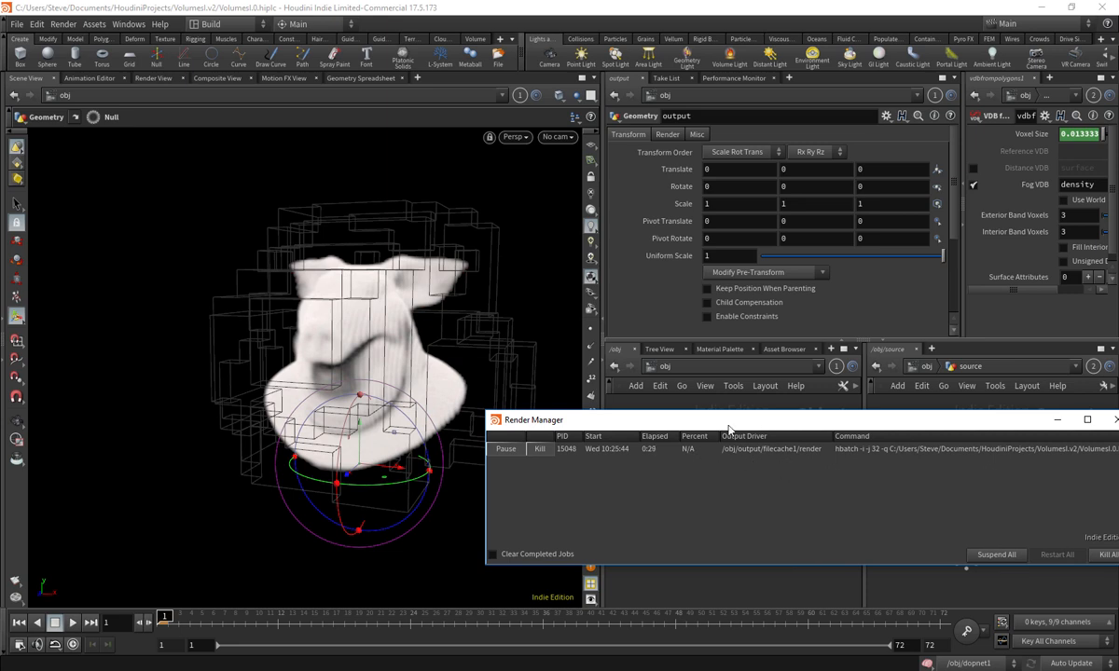
pyautogui.moveTo(562, 417); pyautogui.dragTo(322, 446)
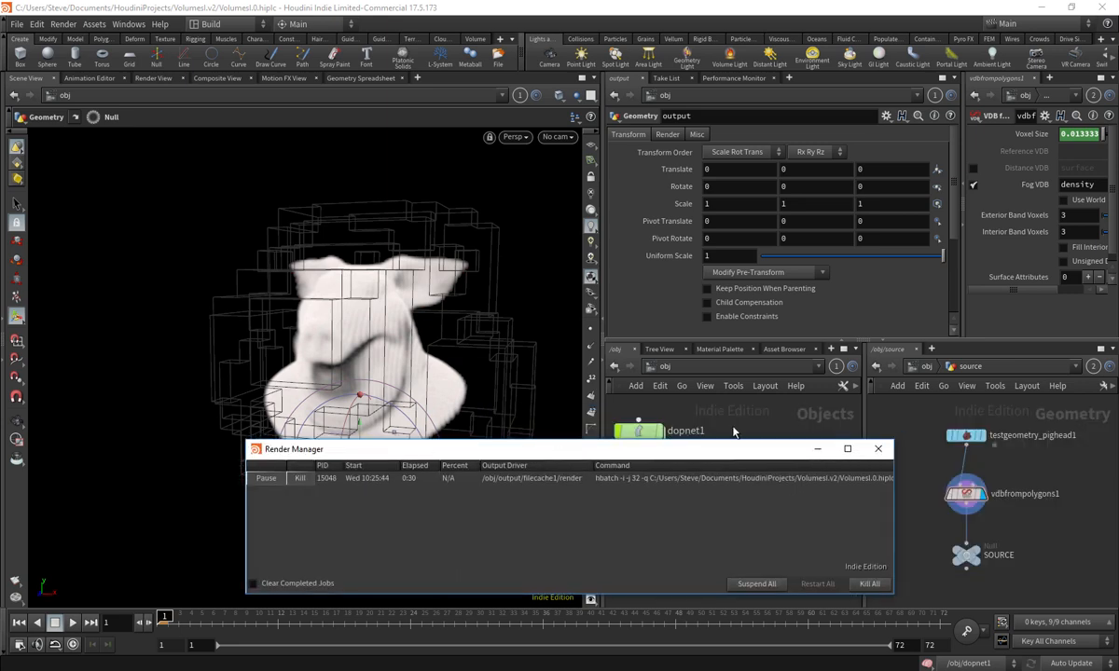
pyautogui.click(817, 451)
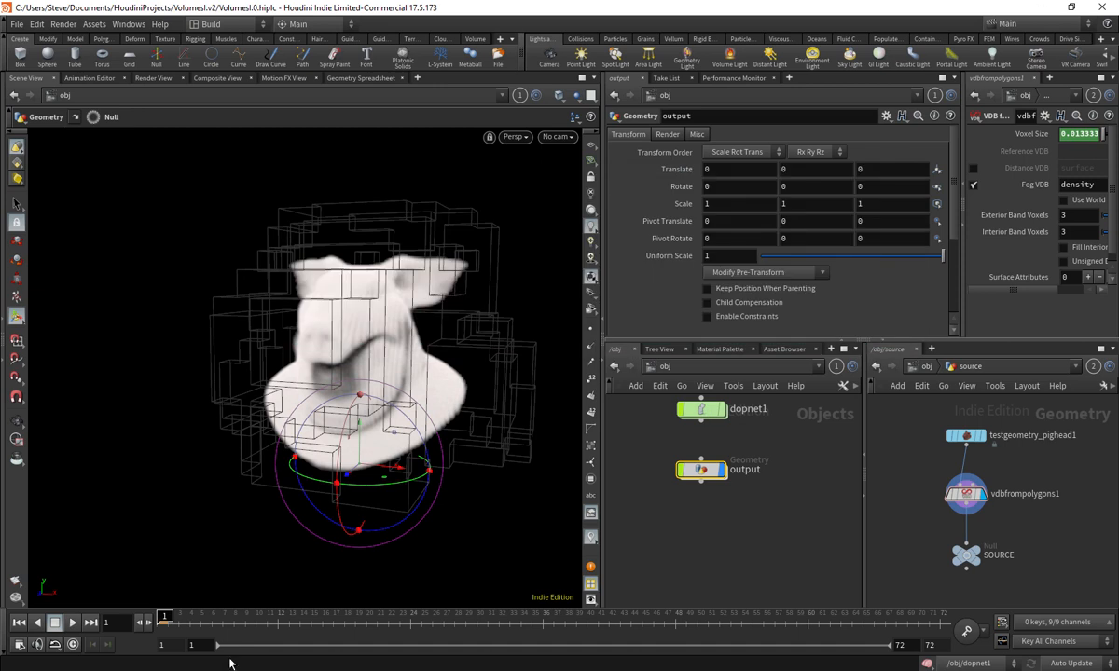
pyautogui.scroll(-3, 682, 533)
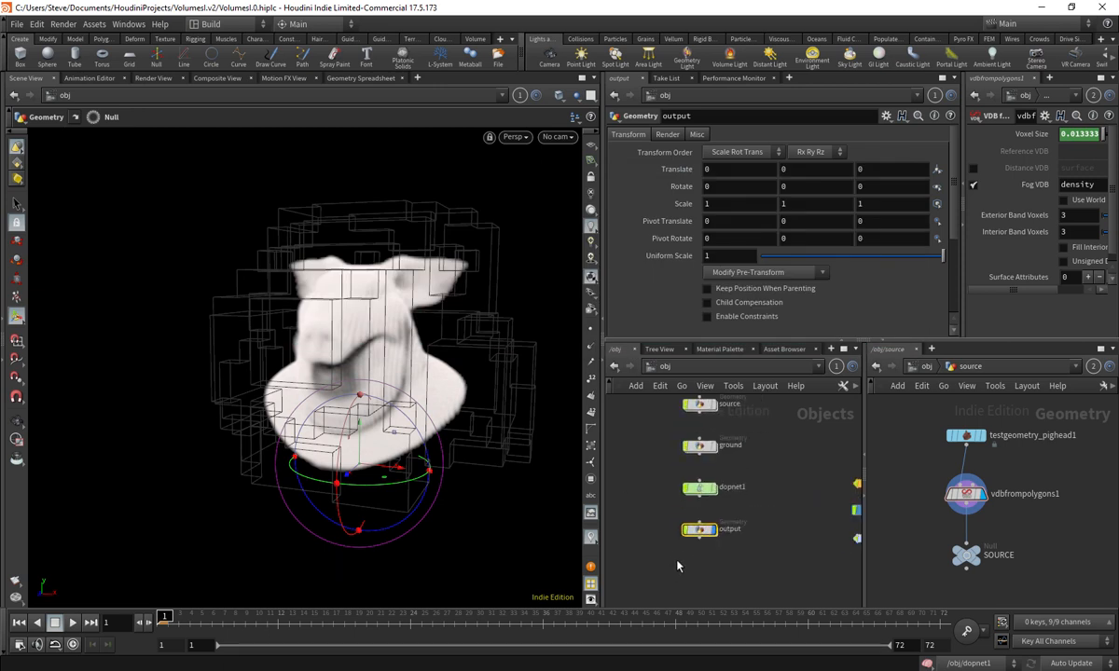
pyautogui.moveTo(683, 546); pyautogui.dragTo(650, 561, button='middle')
pyautogui.hotkey('ctrl', 's')
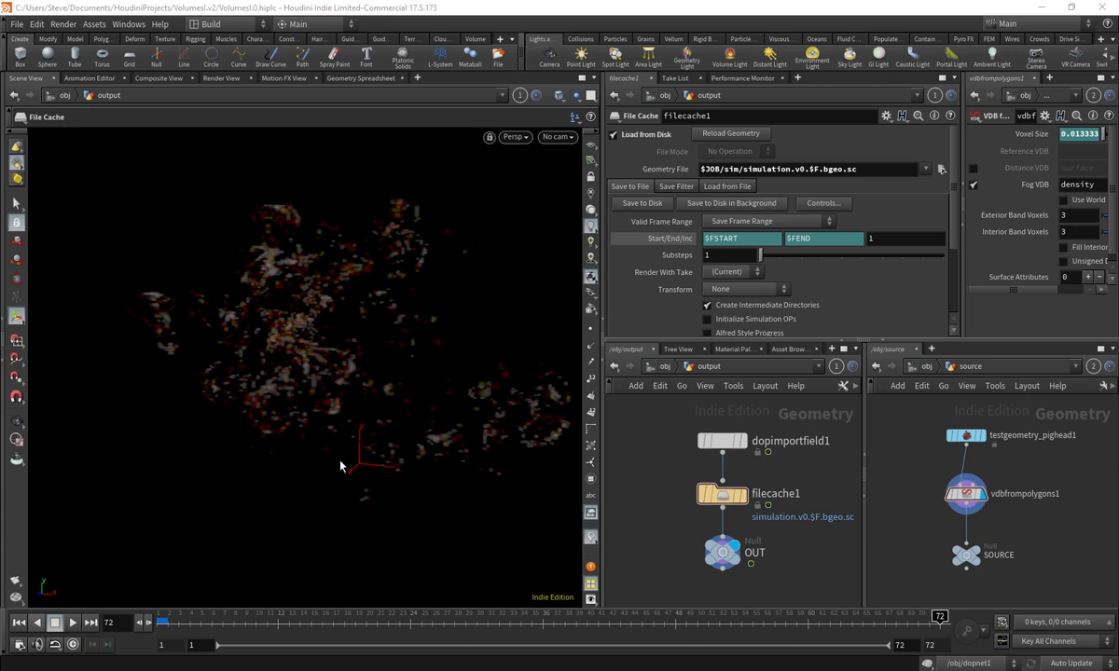
# - Return to frame 1, flipbook the cached smoke over frames 1 to 72 and play it in MPlay
pyautogui.click(172, 615)
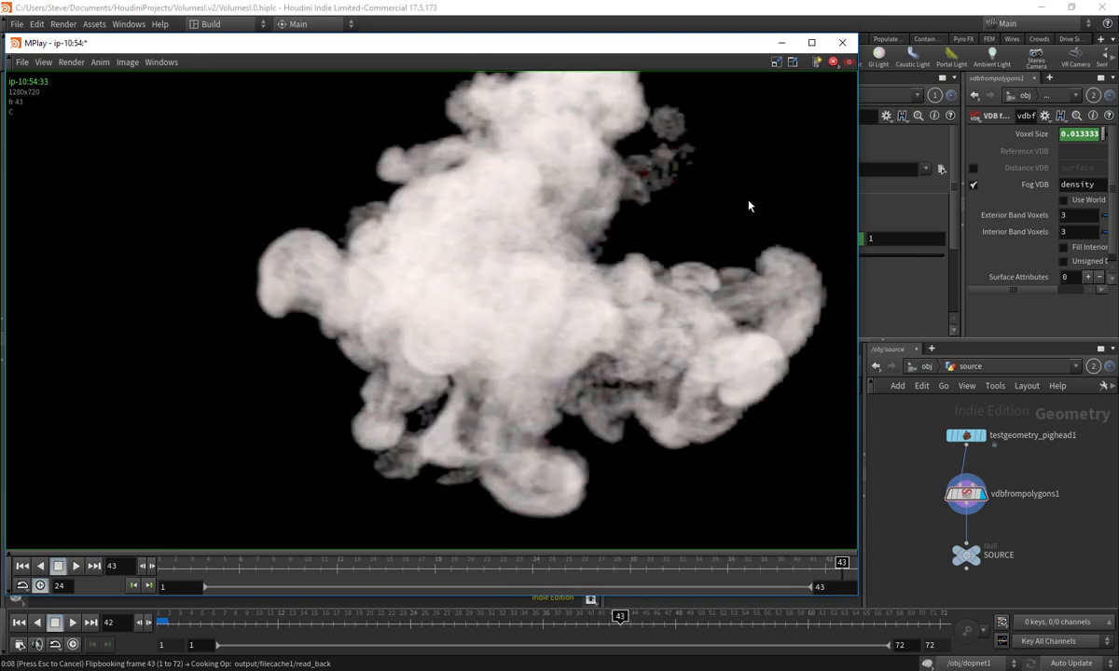
pyautogui.click(75, 566)
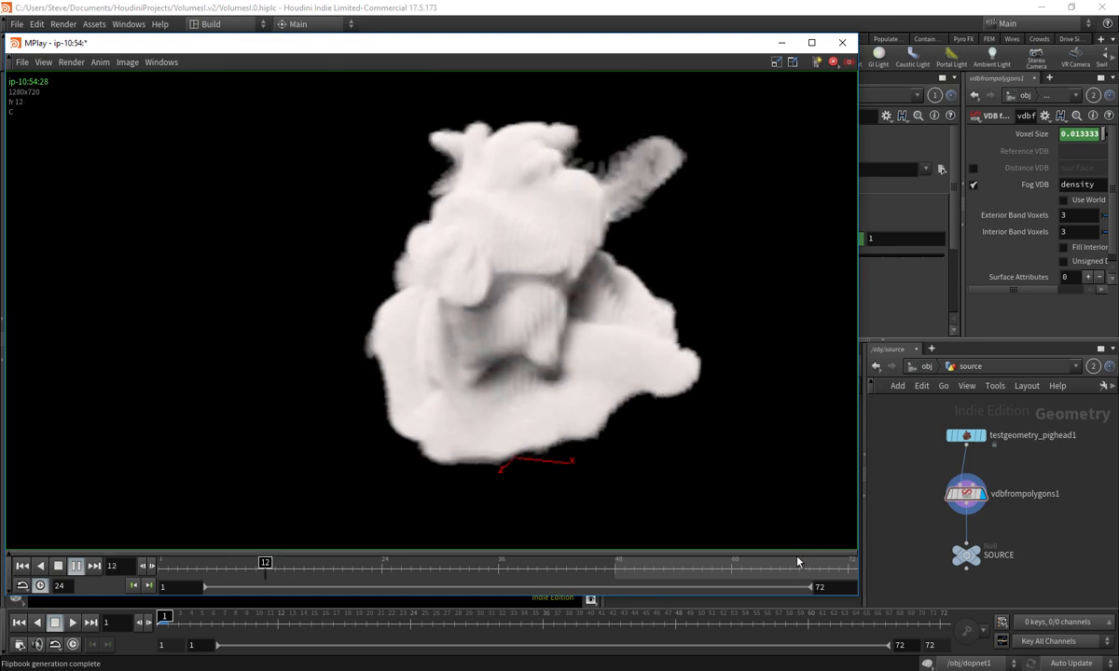
# - Scrub through the flipbook, minimise MPlay and move the scene timeline to frame 40
pyautogui.moveTo(798, 569); pyautogui.dragTo(446, 237)
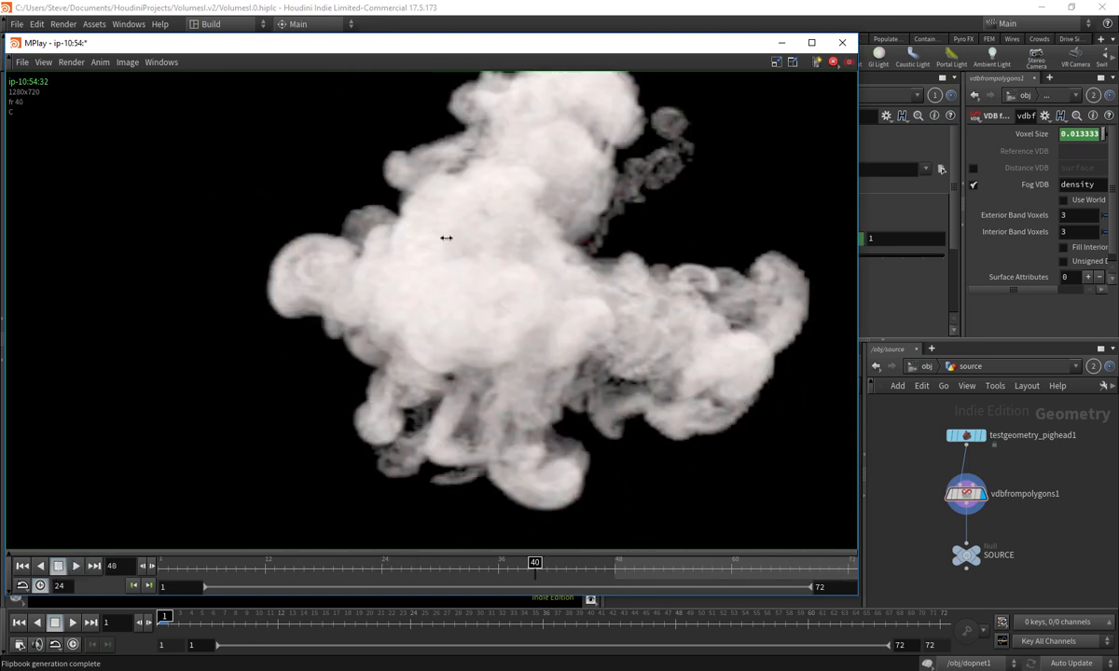
pyautogui.click(782, 42)
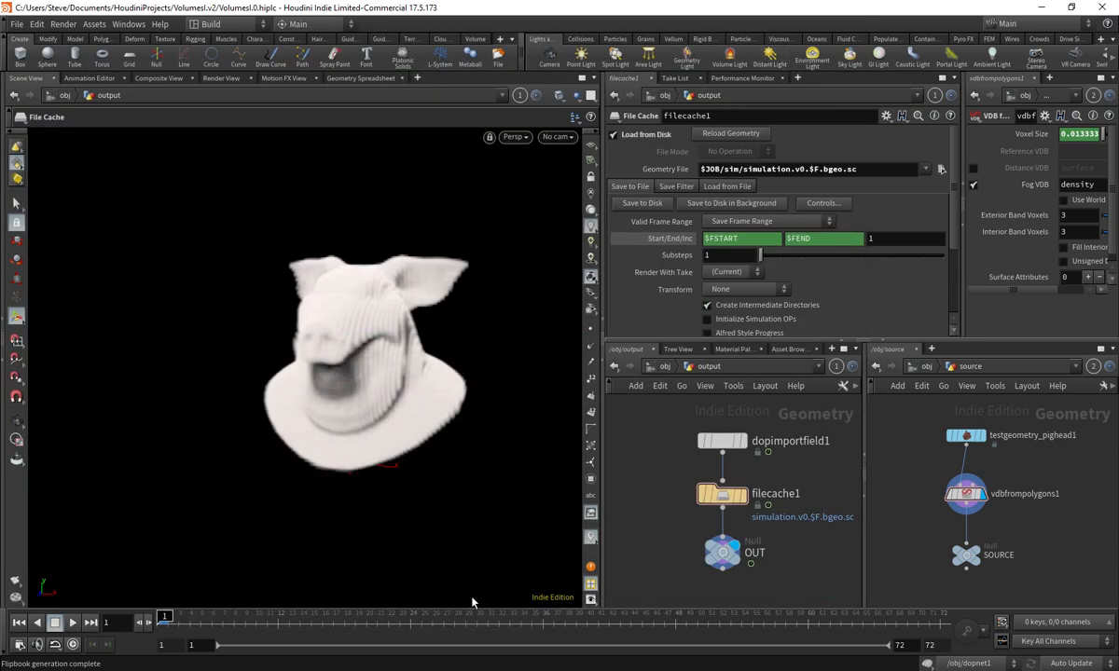
pyautogui.click(590, 622)
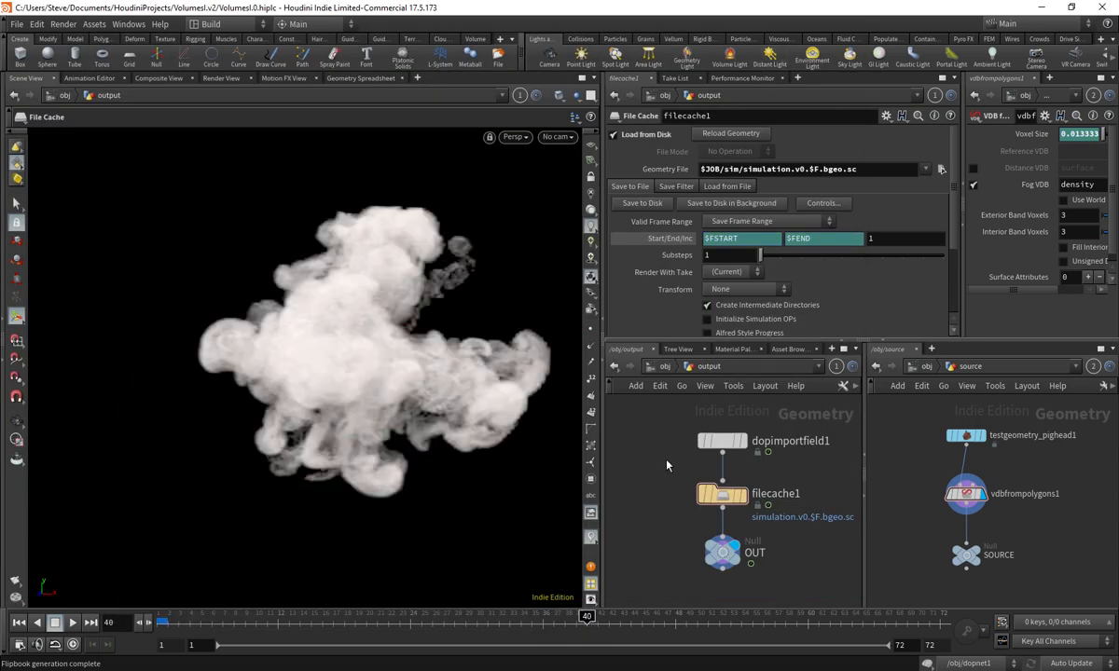
# - Look through cam1, lock the camera to the view and reframe the frame-40 smoke within its borders
pyautogui.click(556, 137)
pyautogui.click(567, 175)
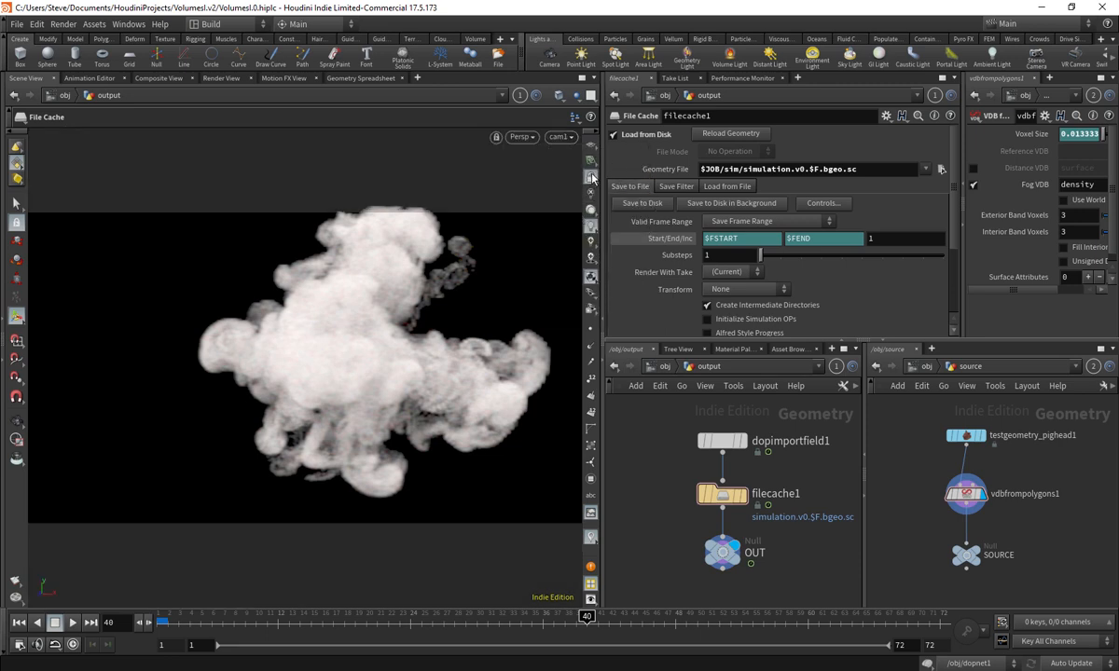
pyautogui.click(590, 176)
pyautogui.press('Escape')
pyautogui.moveTo(548, 306); pyautogui.dragTo(482, 323)
pyautogui.press('Return')
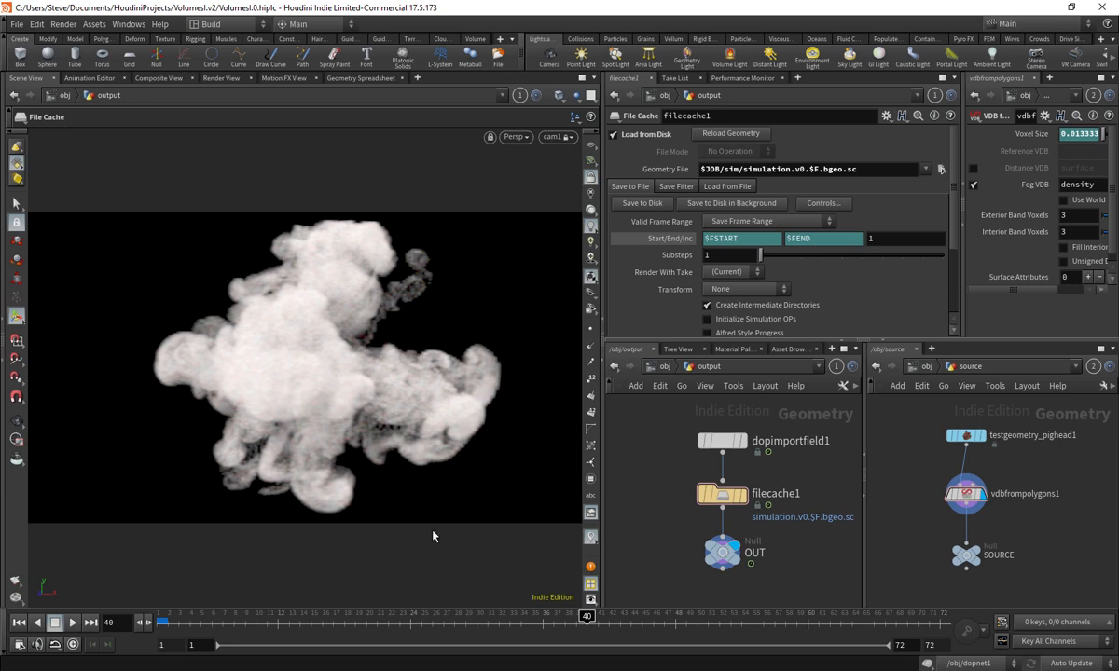
# - Scrub through the cached frames, adjust cam1 so the smoke sits higher in the frame, and save the scene
pyautogui.moveTo(157, 630); pyautogui.dragTo(643, 448)
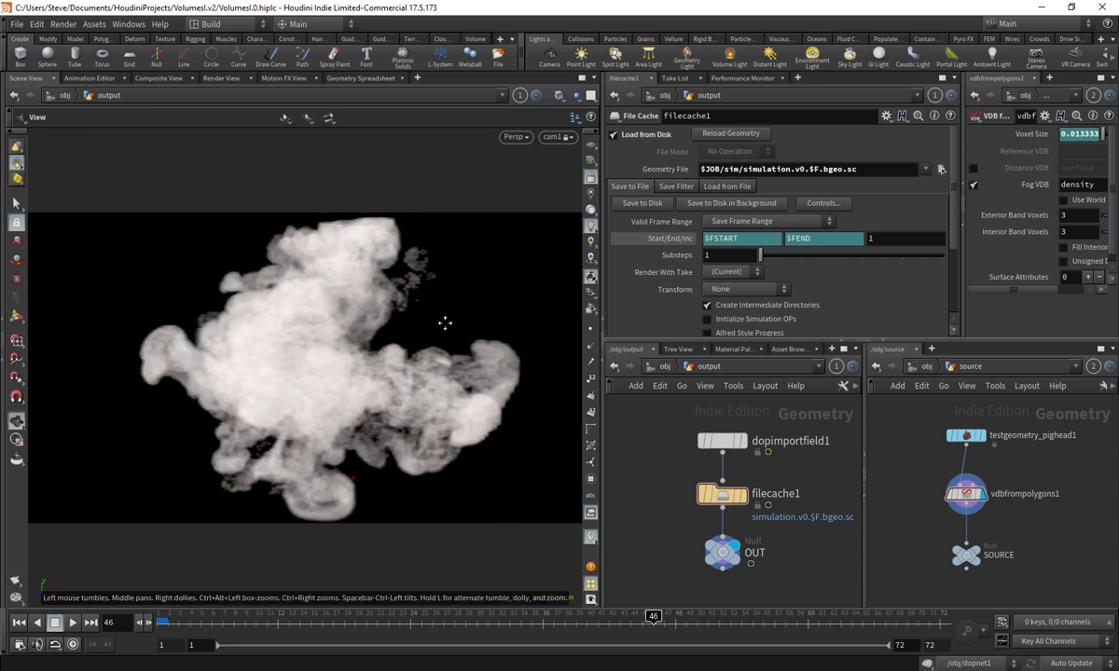
pyautogui.moveTo(445, 325); pyautogui.dragTo(444, 301)
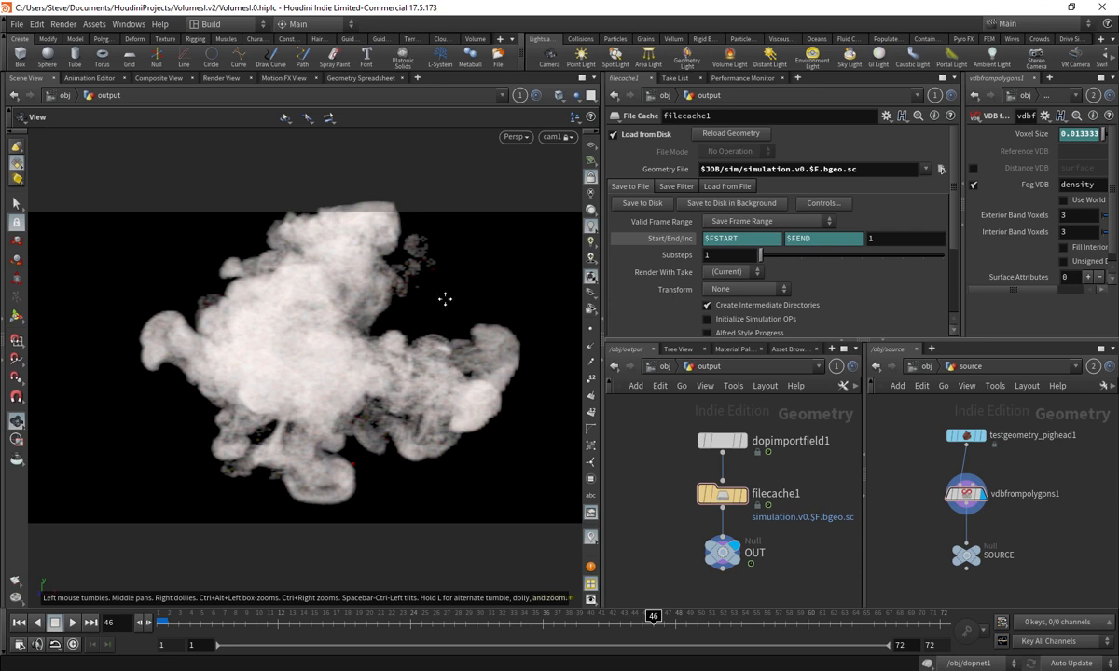
pyautogui.press('Return')
pyautogui.moveTo(813, 622); pyautogui.dragTo(967, 431)
pyautogui.moveTo(846, 464); pyautogui.dragTo(826, 440)
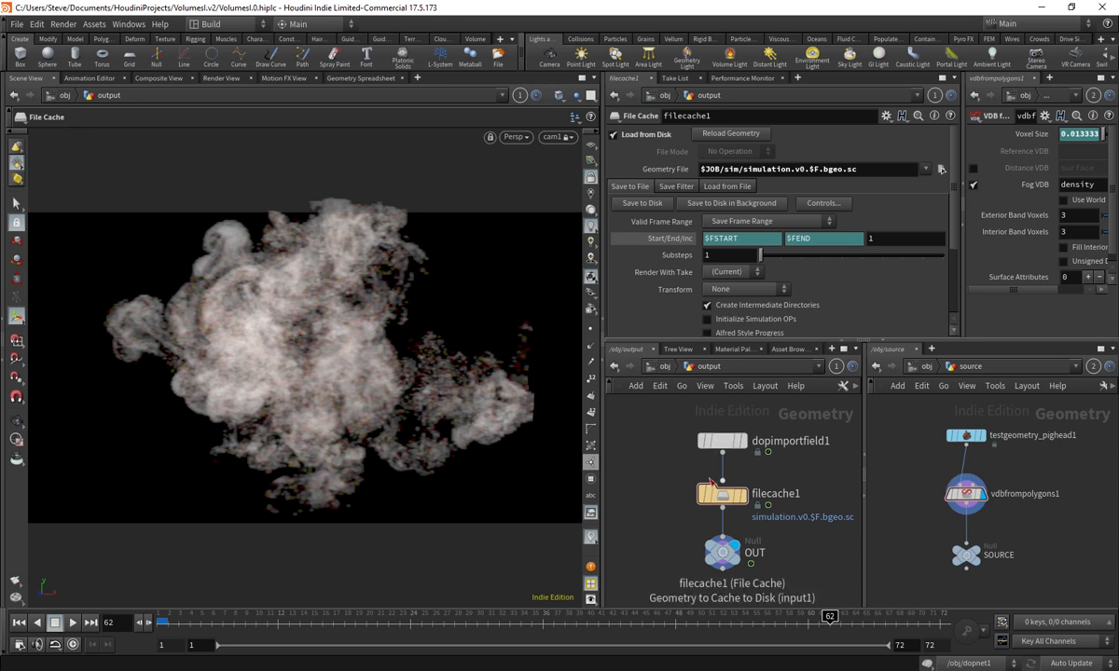
pyautogui.hotkey('ctrl', 's')
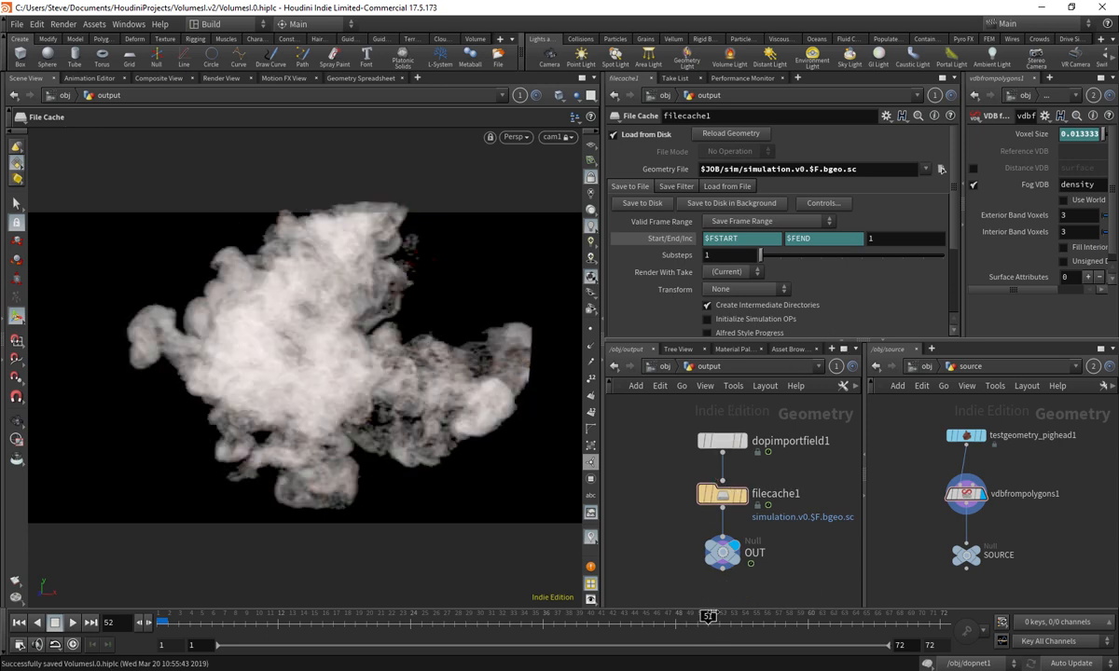
# - Go up to the object level and add a new Geometry object below output
pyautogui.click(661, 367)
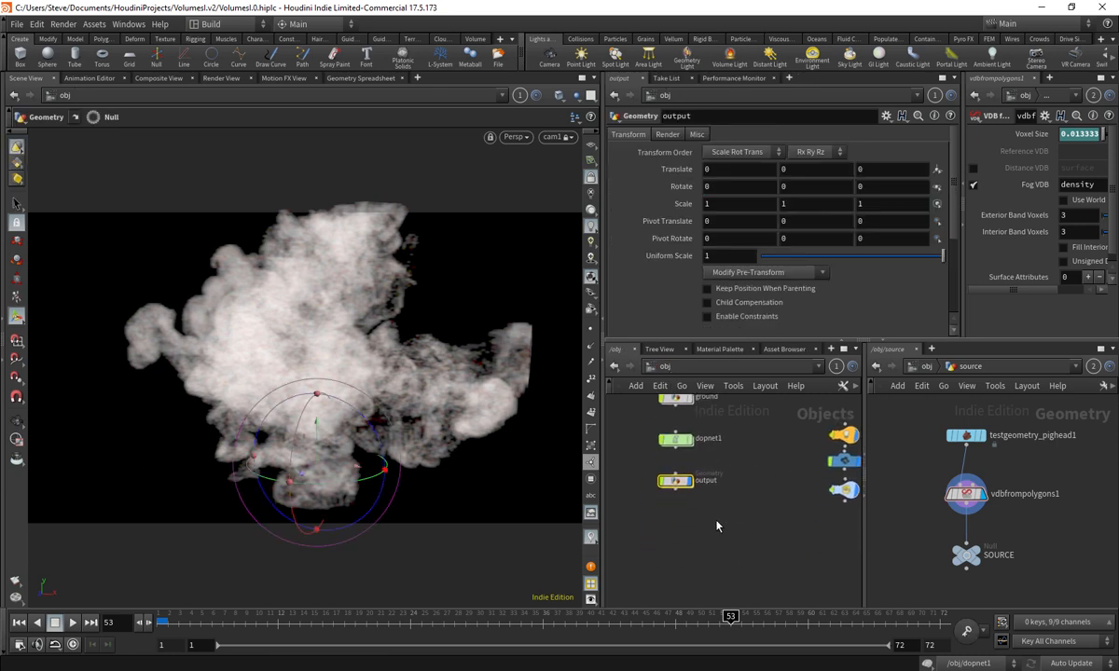
pyautogui.press('Tab')
pyautogui.moveTo(724, 357)
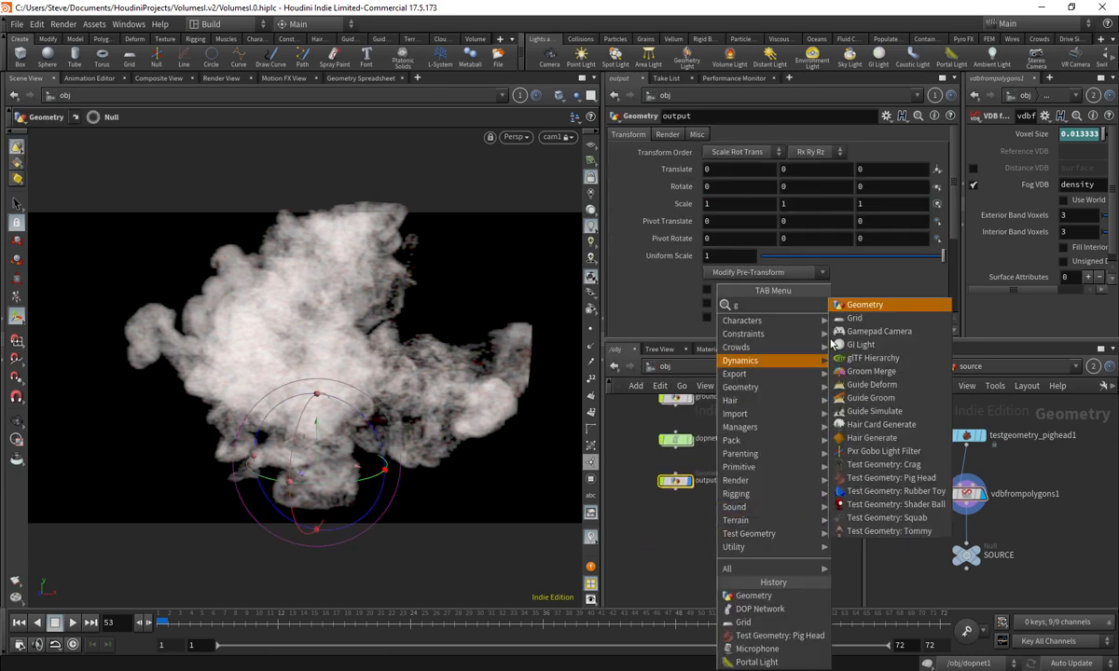
pyautogui.click(806, 305)
pyautogui.click(685, 558)
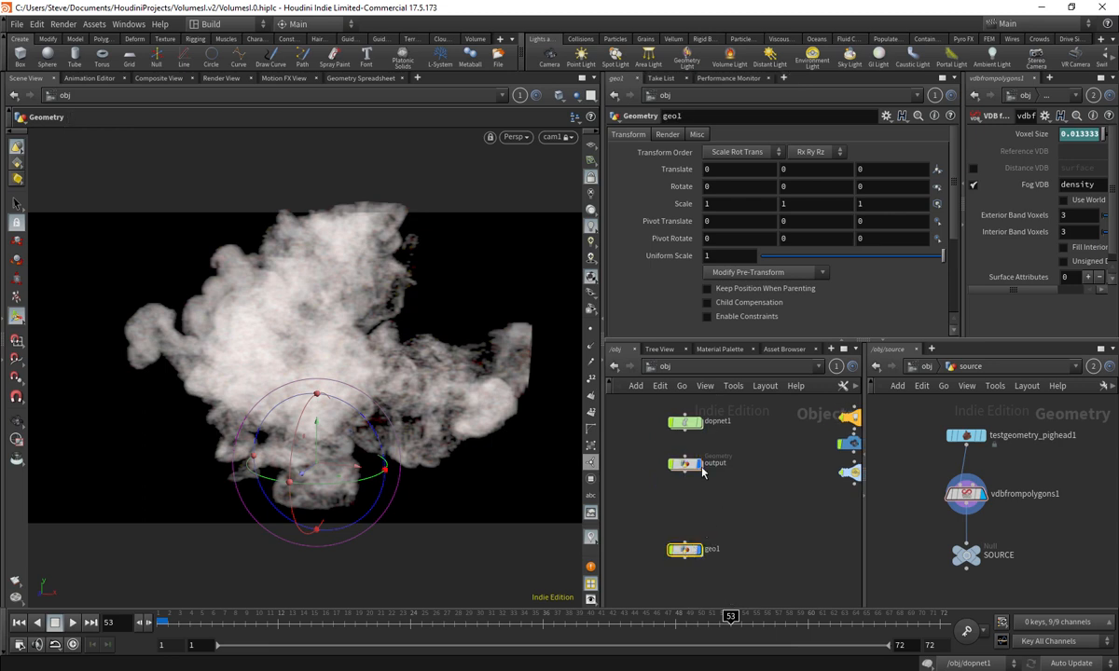
# - Select the output object and switch its display off and back on
pyautogui.click(701, 466)
pyautogui.moveTo(740, 449); pyautogui.dragTo(736, 490, button='middle')
pyautogui.click(693, 505)
pyautogui.click(686, 506)
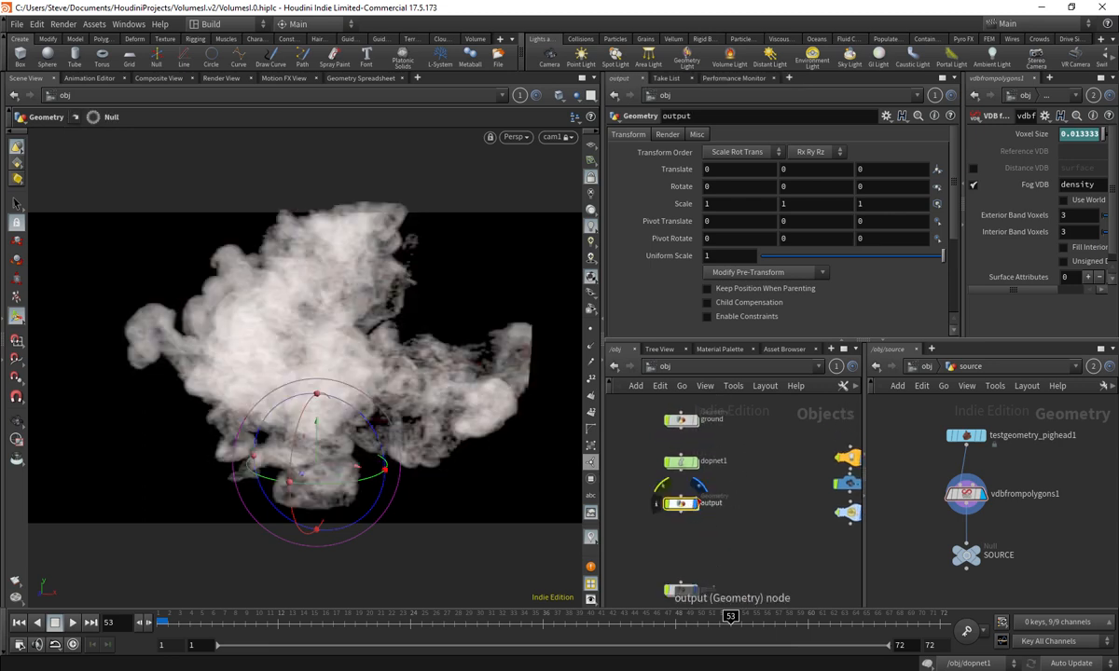
pyautogui.moveTo(711, 424); pyautogui.dragTo(725, 477, button='middle')
pyautogui.click(707, 475)
pyautogui.click(706, 474)
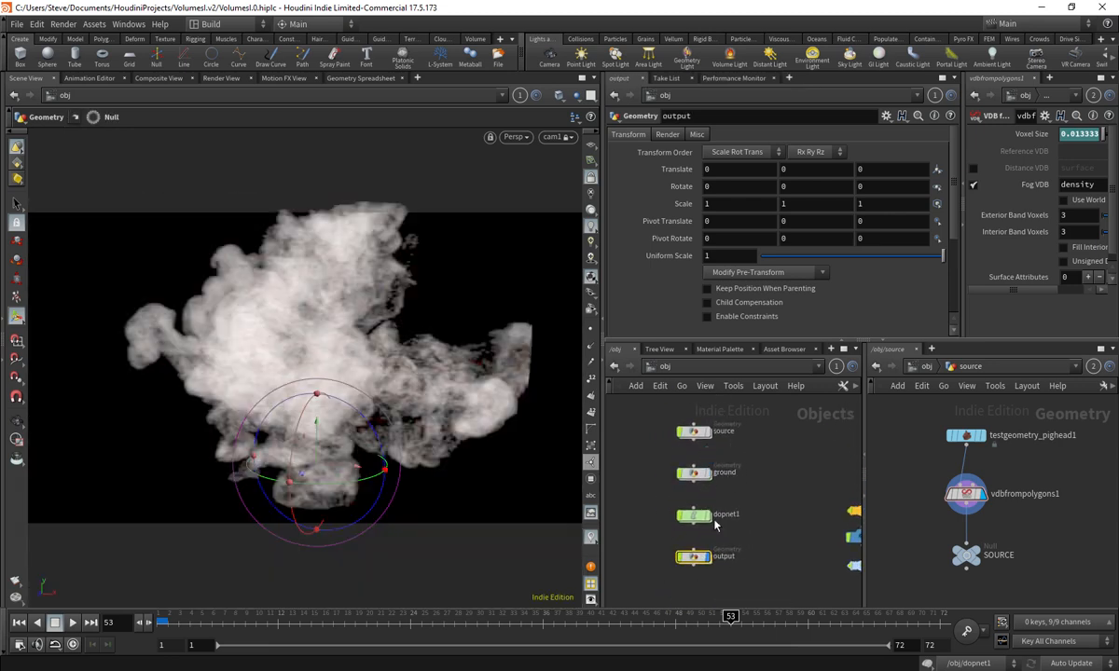
pyautogui.click(709, 559)
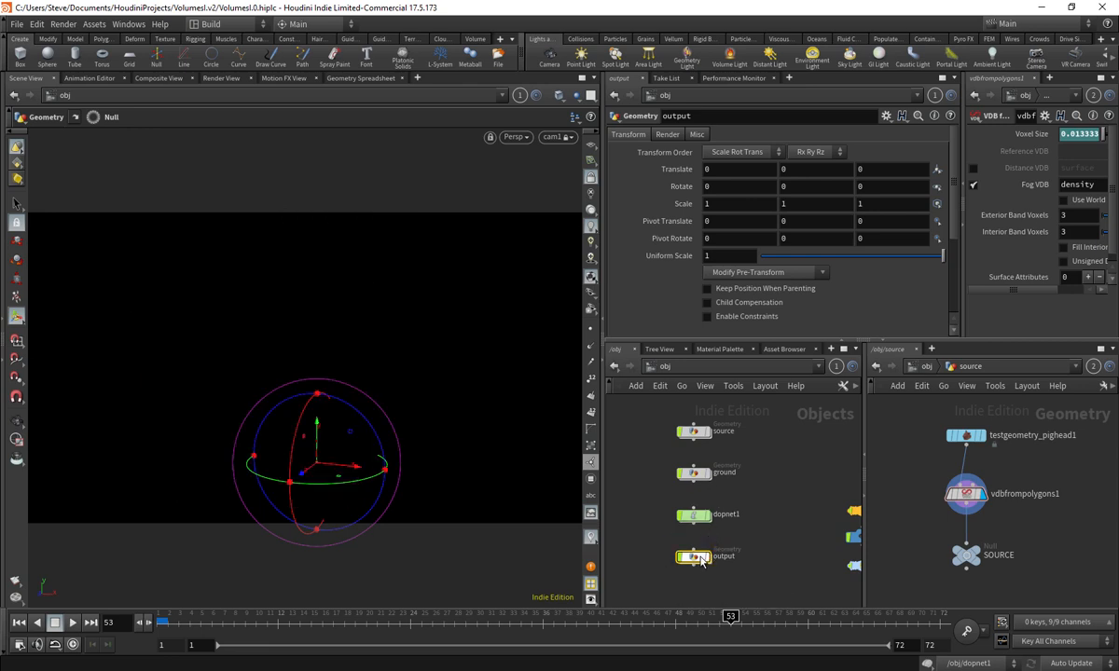
pyautogui.click(697, 559)
# - Inside output, try displaying dopimportfield1 and cancel its cook, go back to frame 1 and make OUT the displayed node again
pyautogui.doubleClick(693, 556)
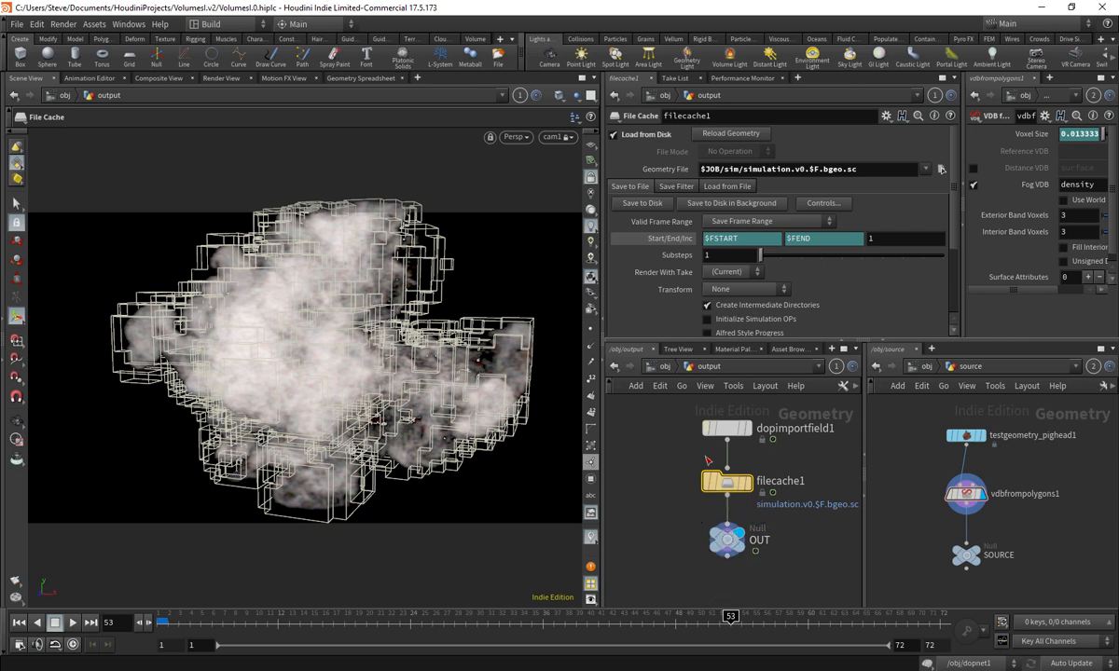
pyautogui.moveTo(705, 456)
pyautogui.mouseDown(button='middle')
pyautogui.moveTo(758, 471)
pyautogui.moveTo(690, 459)
pyautogui.mouseUp(button='middle')
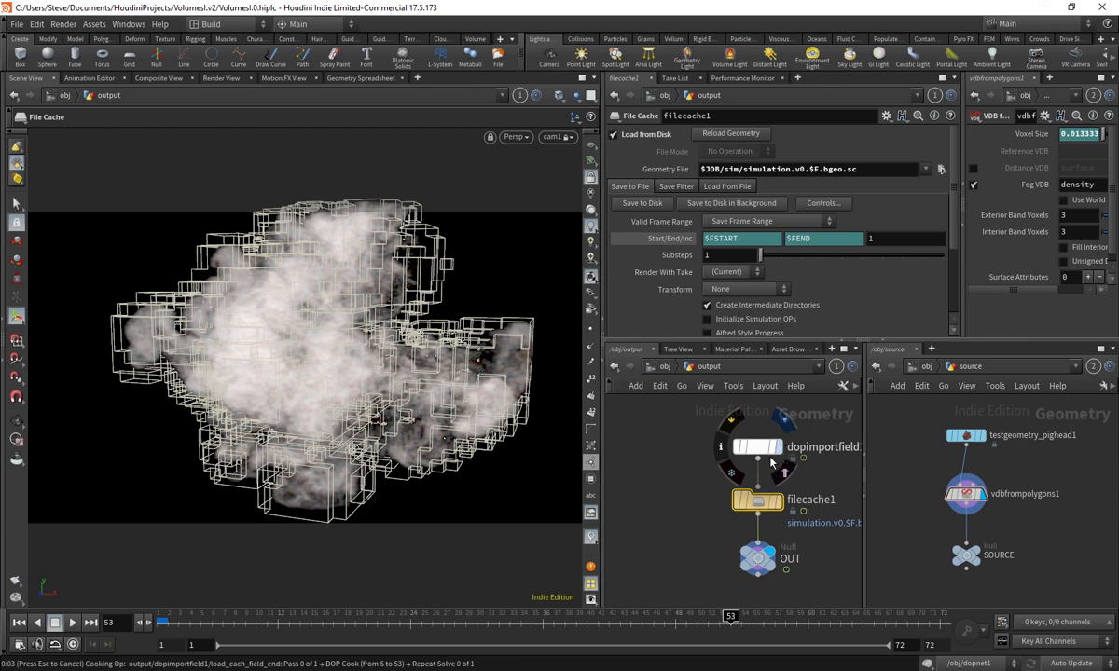
pyautogui.press('Escape')
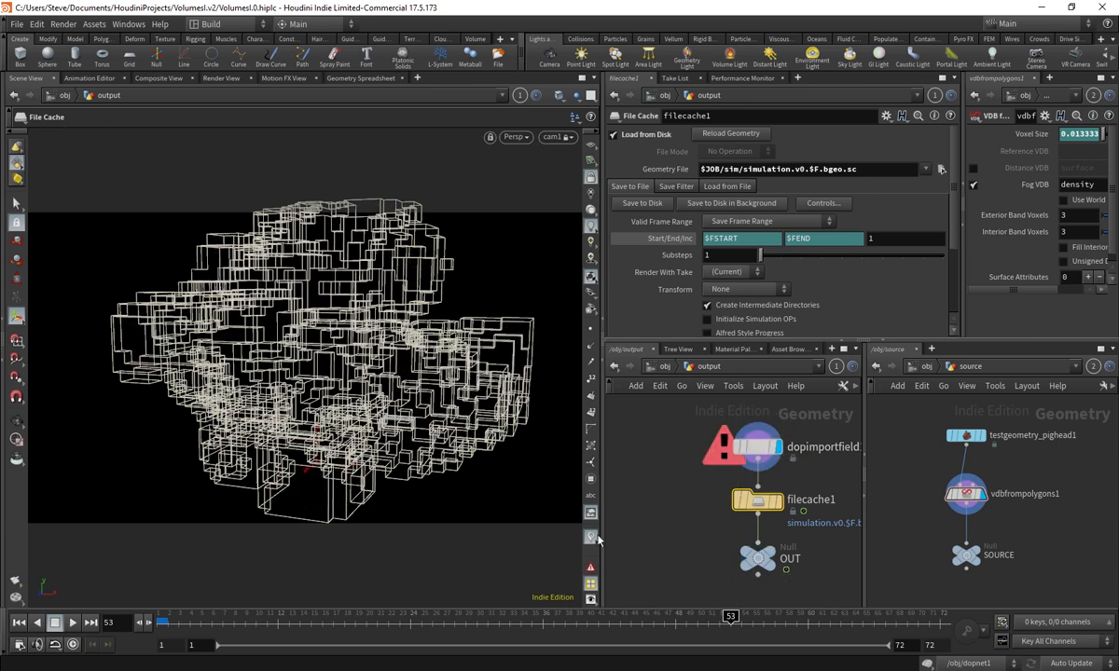
pyautogui.click(19, 622)
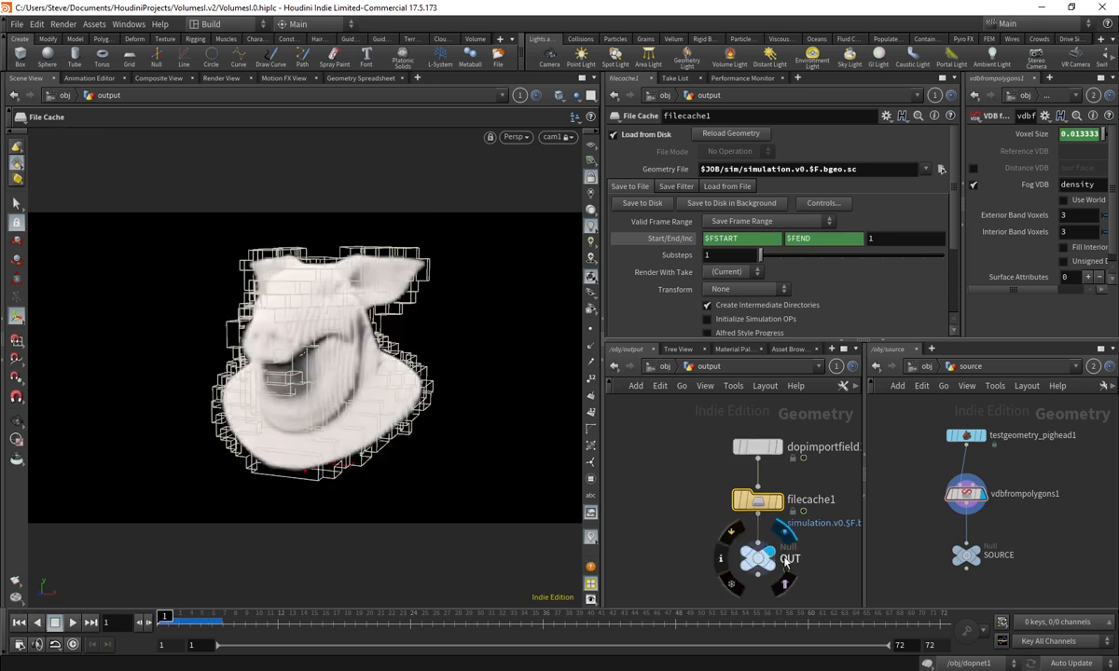
pyautogui.click(757, 558)
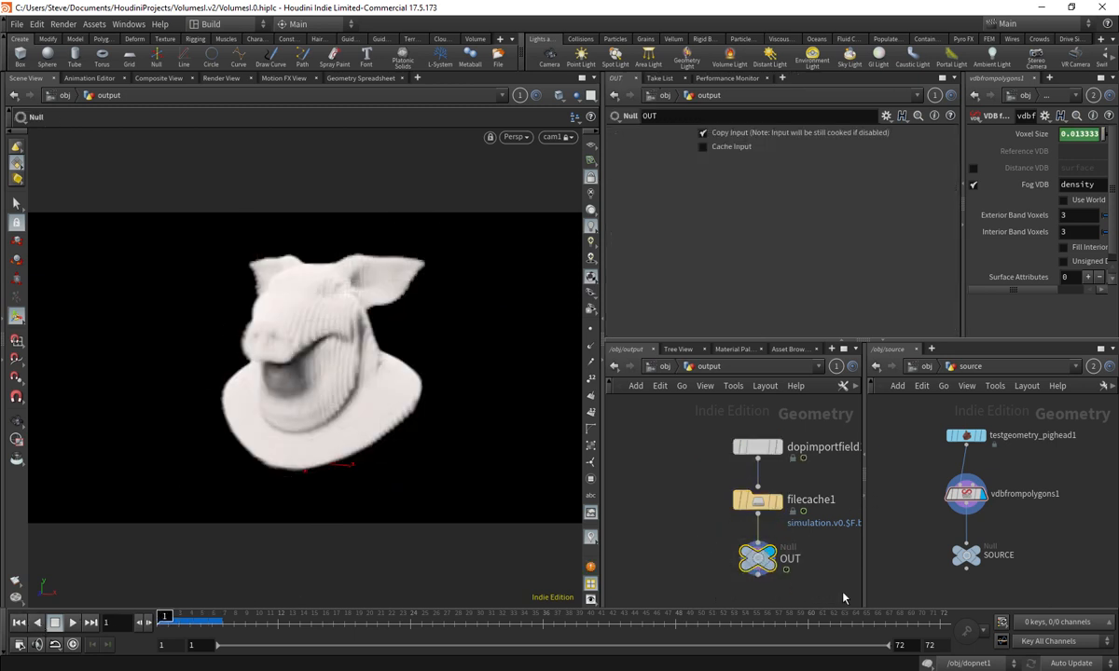
# - Return to the object level and rename the geo1 object as rndr_smoke
pyautogui.click(660, 370)
pyautogui.moveTo(711, 554); pyautogui.dragTo(706, 491, button='middle')
pyautogui.moveTo(717, 596); pyautogui.dragTo(706, 510, button='middle')
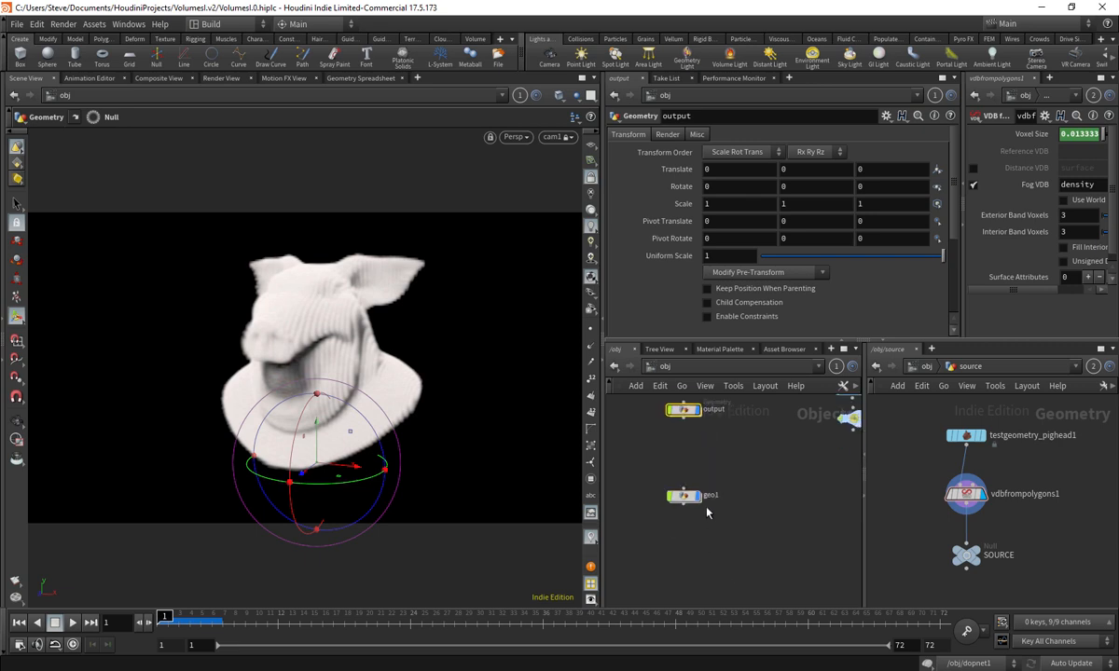
pyautogui.click(723, 498)
pyautogui.moveTo(723, 498); pyautogui.dragTo(654, 498)
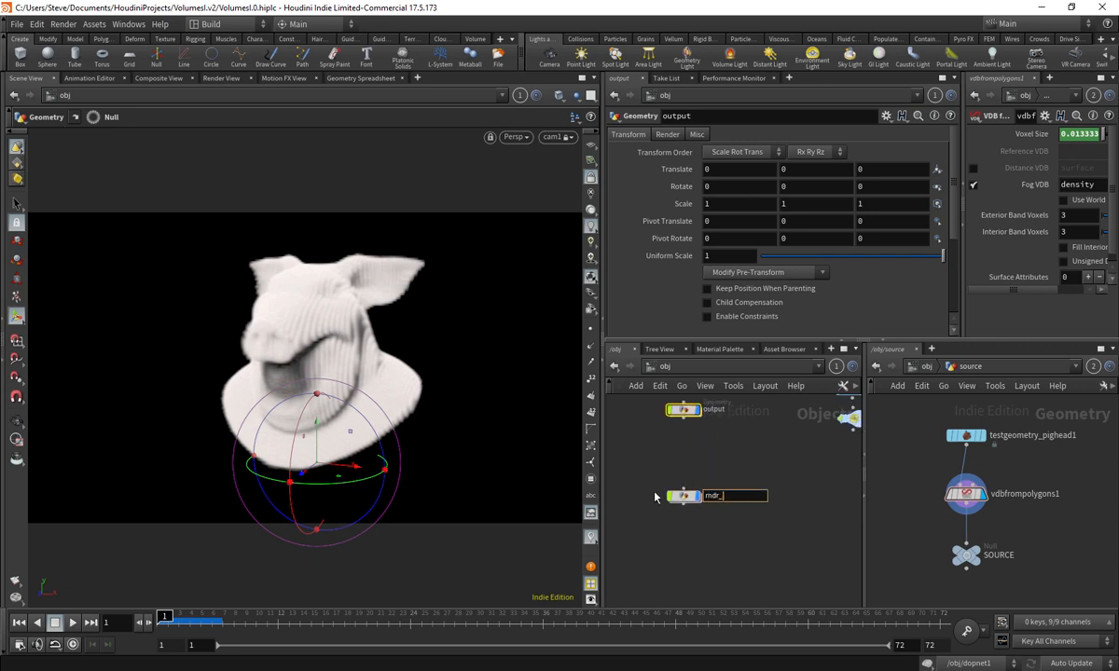
pyautogui.write('rndr_smoke')
pyautogui.press('Return')
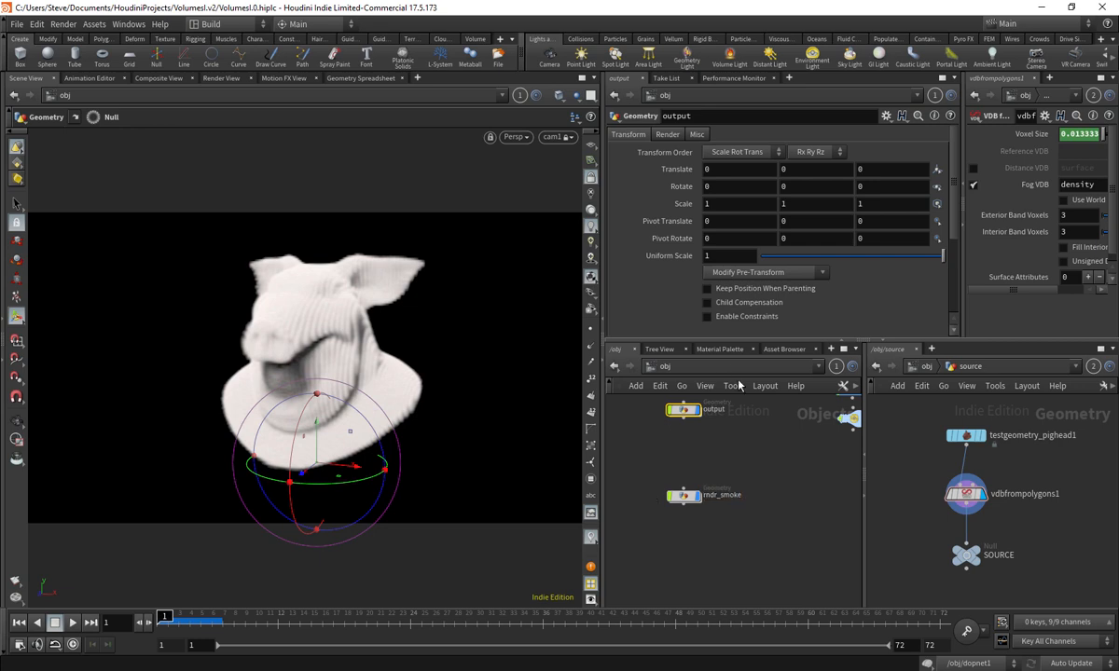
# - Rearrange the object network by moving dopnet1 out of the column and placing output directly below ground
pyautogui.click(683, 496)
pyautogui.moveTo(778, 463); pyautogui.dragTo(737, 503, button='middle')
pyautogui.scroll(-3, 732, 493)
pyautogui.scroll(1, 723, 468)
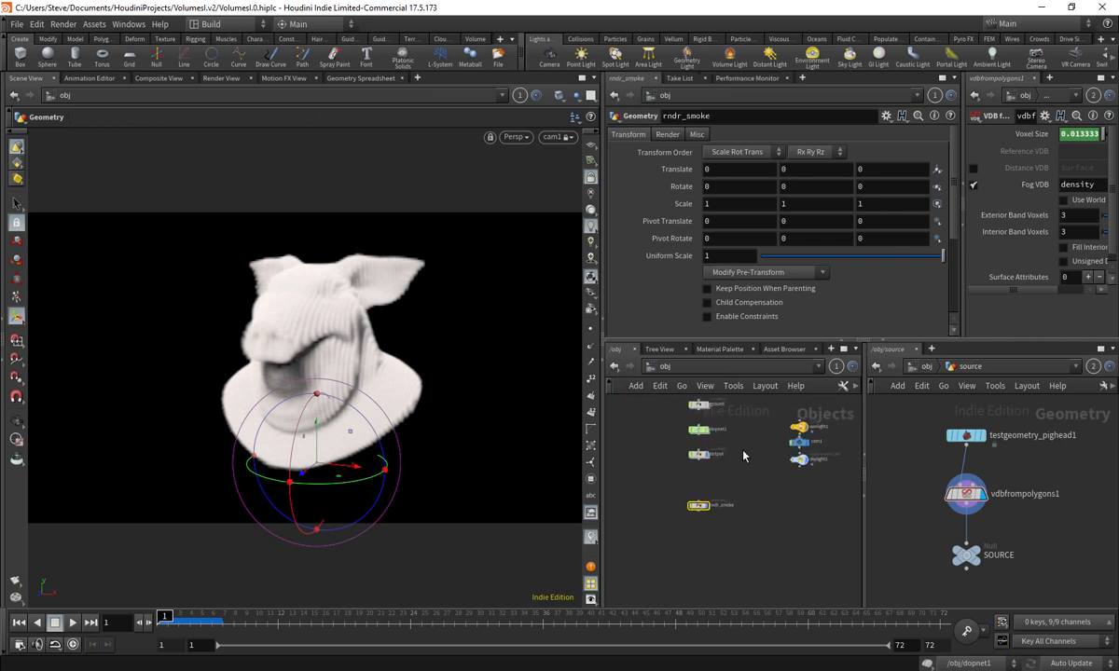
pyautogui.moveTo(733, 439); pyautogui.dragTo(730, 488, button='middle')
pyautogui.moveTo(701, 479); pyautogui.dragTo(750, 461)
pyautogui.scroll(2, 685, 472)
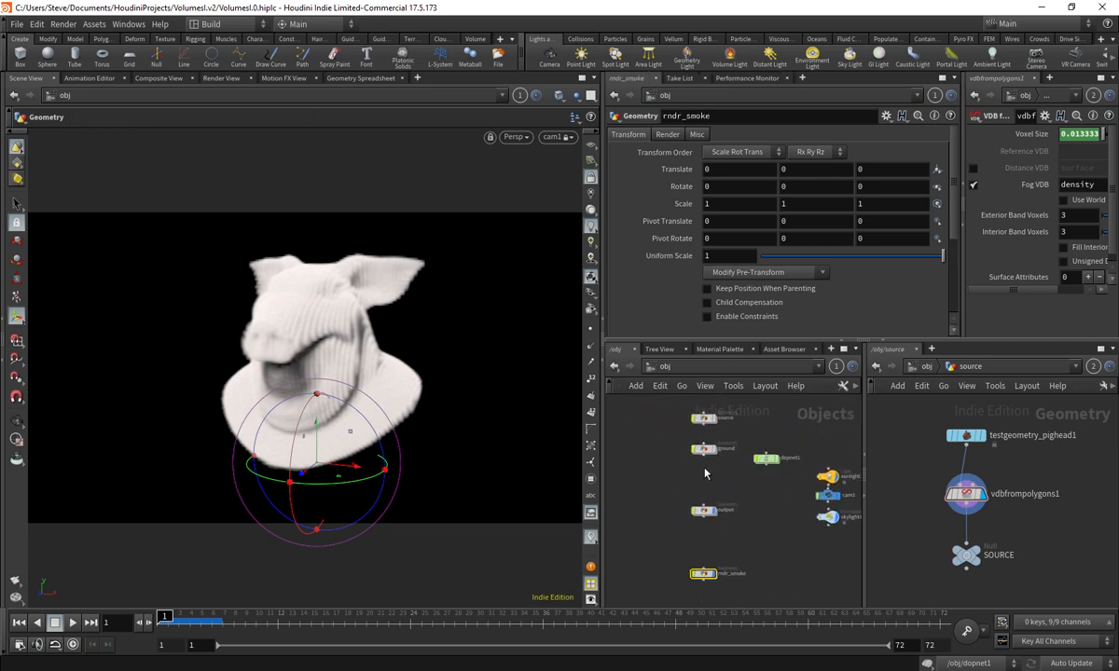
pyautogui.moveTo(708, 508); pyautogui.dragTo(725, 408)
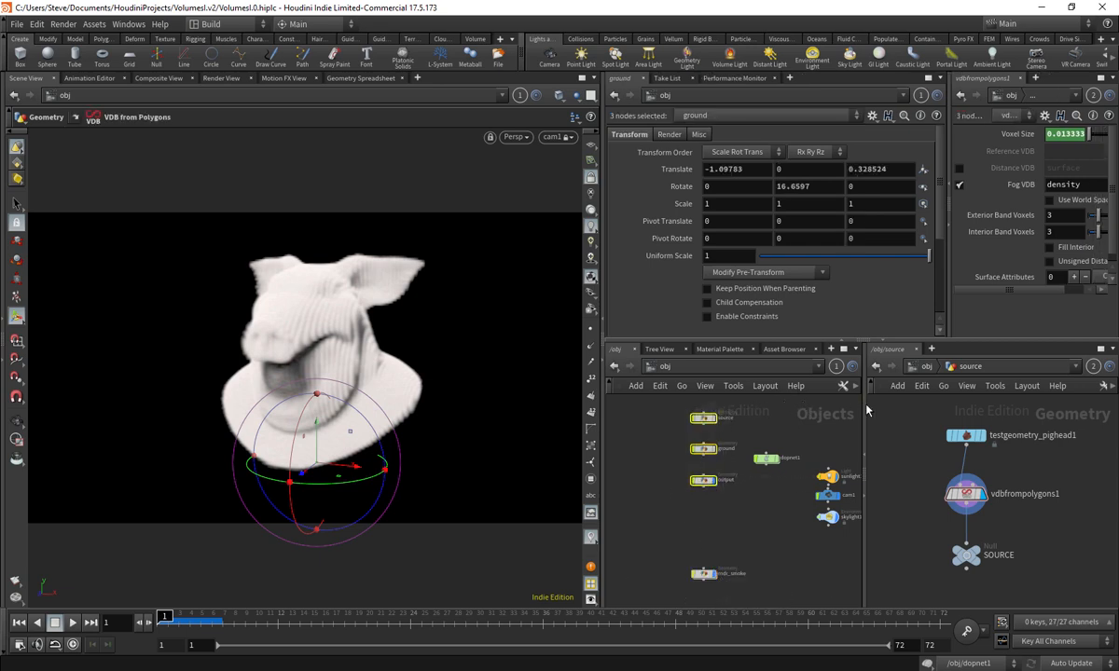
# - Widen the object network pane and colour the source, ground and output nodes green
pyautogui.moveTo(866, 410); pyautogui.dragTo(912, 411)
pyautogui.press('c')
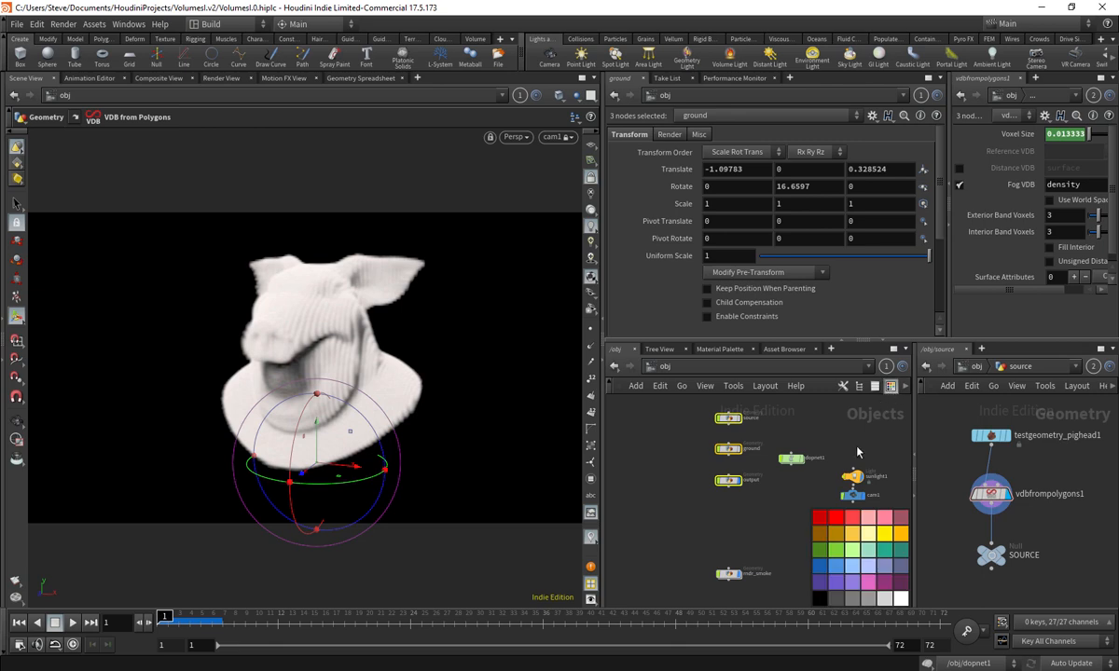
pyautogui.click(823, 552)
pyautogui.click(887, 388)
# - Colour the rndr_smoke node red and close the colour palette
pyautogui.moveTo(738, 574); pyautogui.dragTo(743, 541, button='middle')
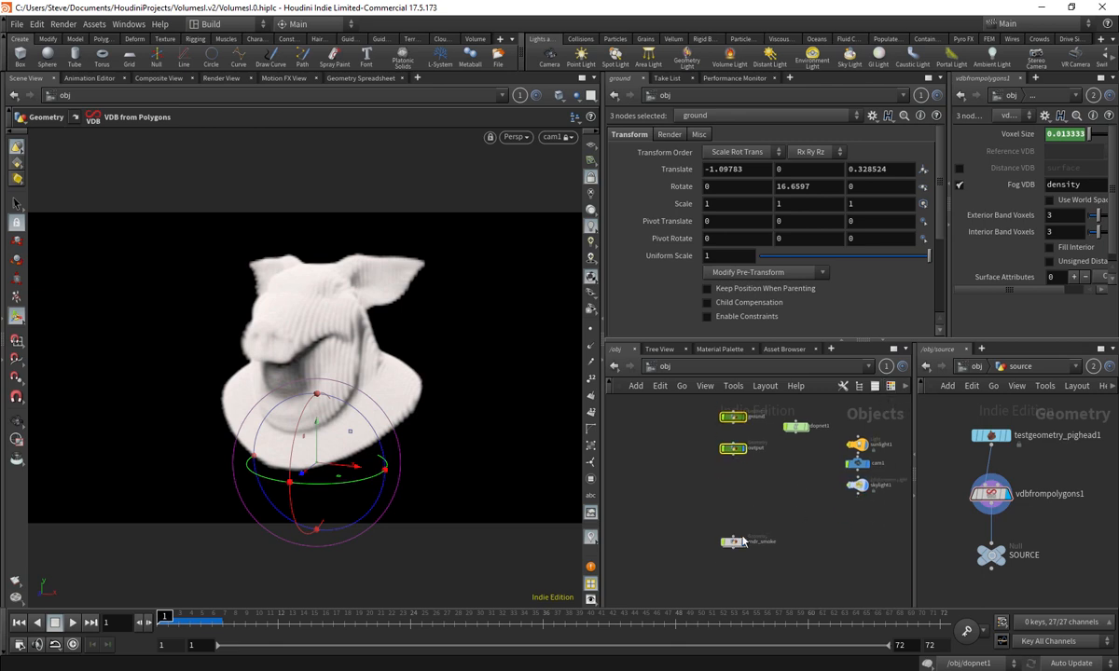
pyautogui.click(743, 541)
pyautogui.press('c')
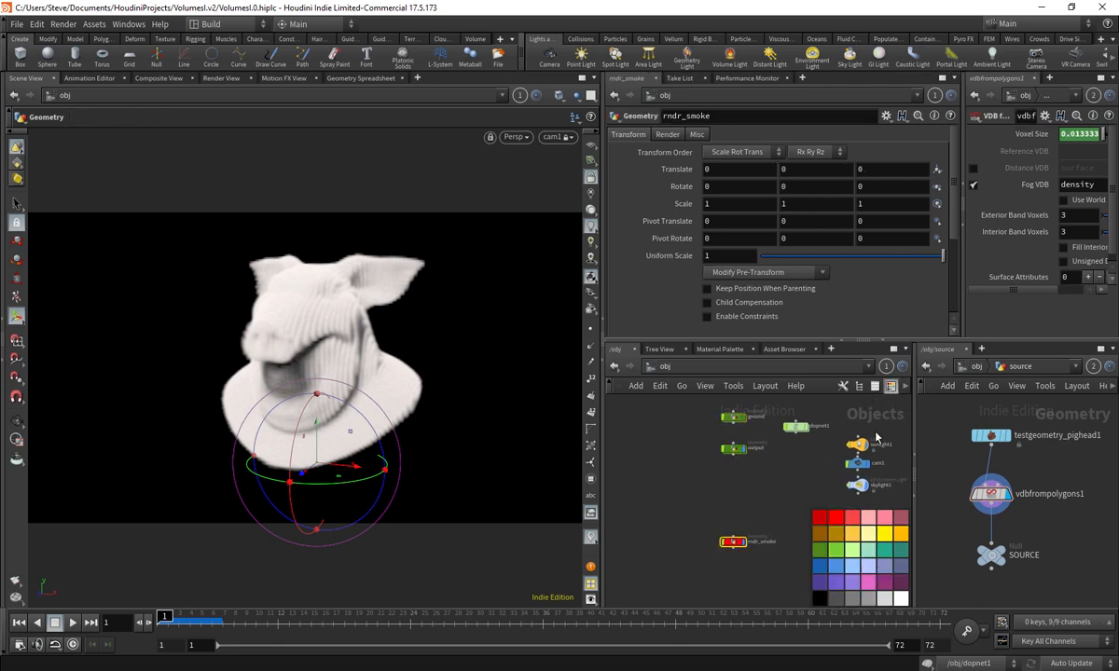
pyautogui.scroll(3, 741, 452)
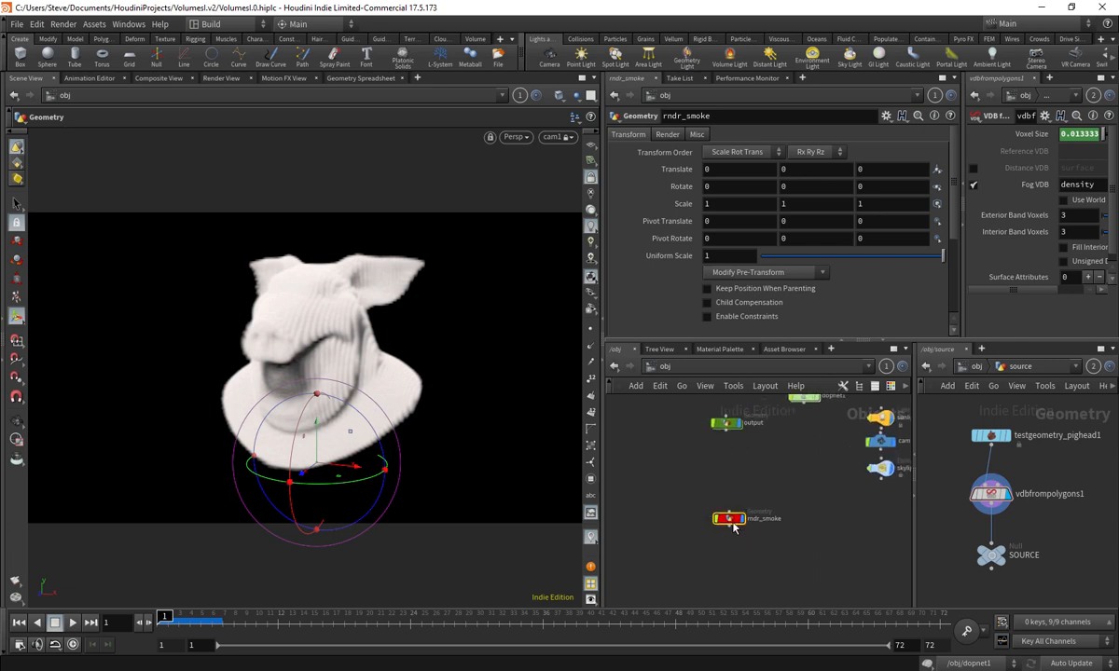
# - Enter rndr_smoke and add an Object Merge node to its empty network
pyautogui.press('i')
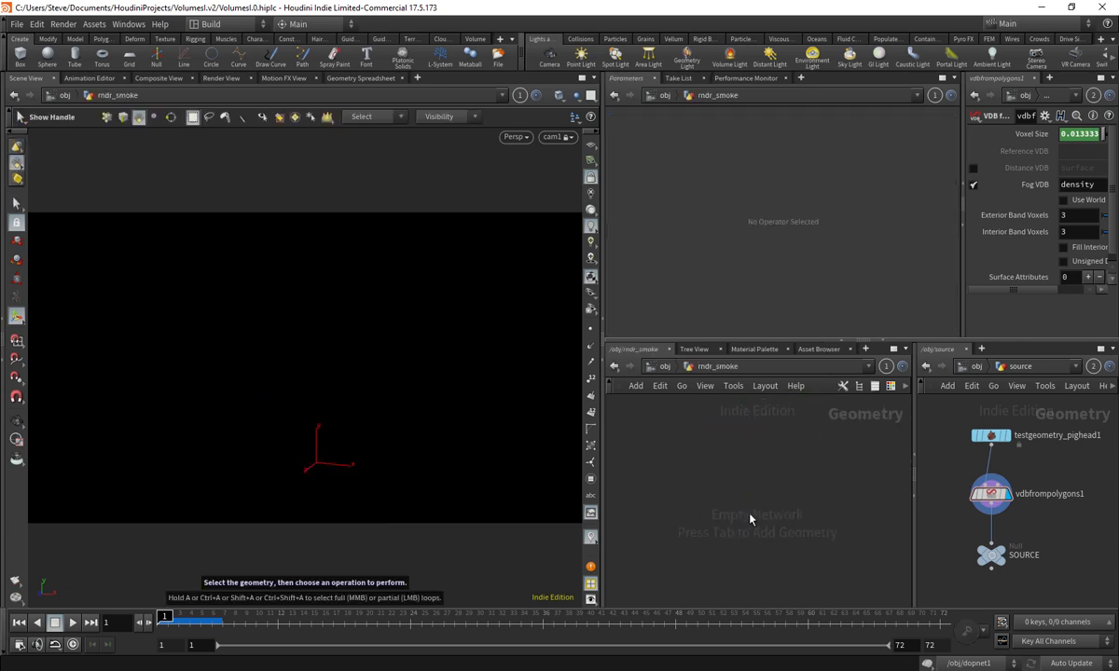
pyautogui.press('Tab')
pyautogui.write('obj')
pyautogui.press('Return')
pyautogui.click(760, 510)
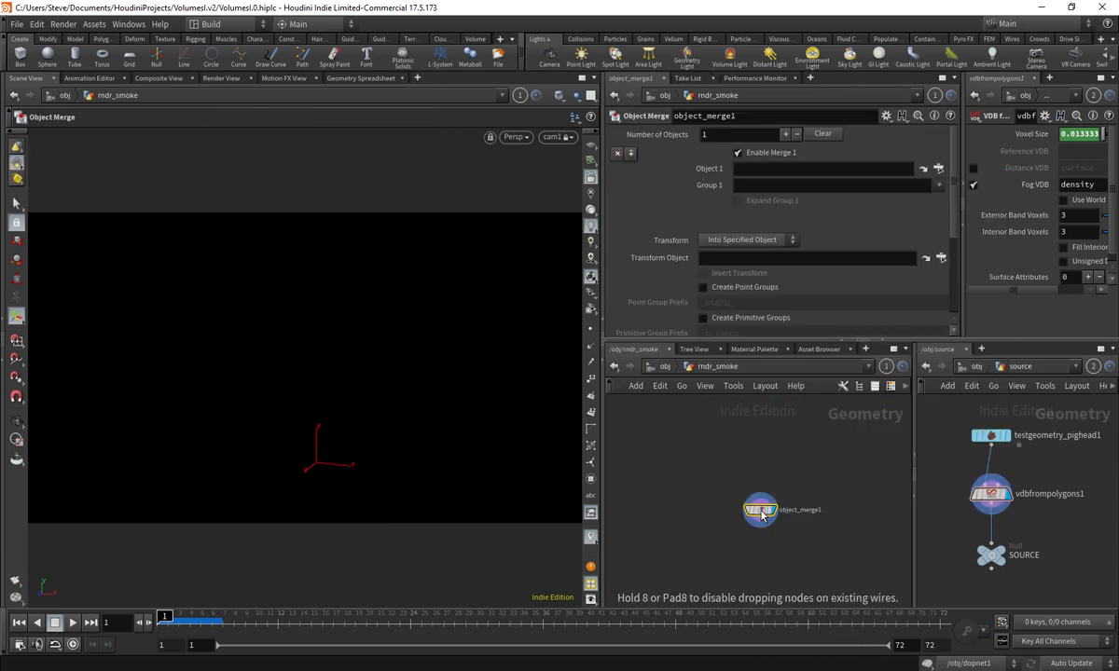
# - Cancel the Object 1 operator chooser, widen the second network pane and show the inside of output there, beside rndr_smoke
pyautogui.click(940, 169)
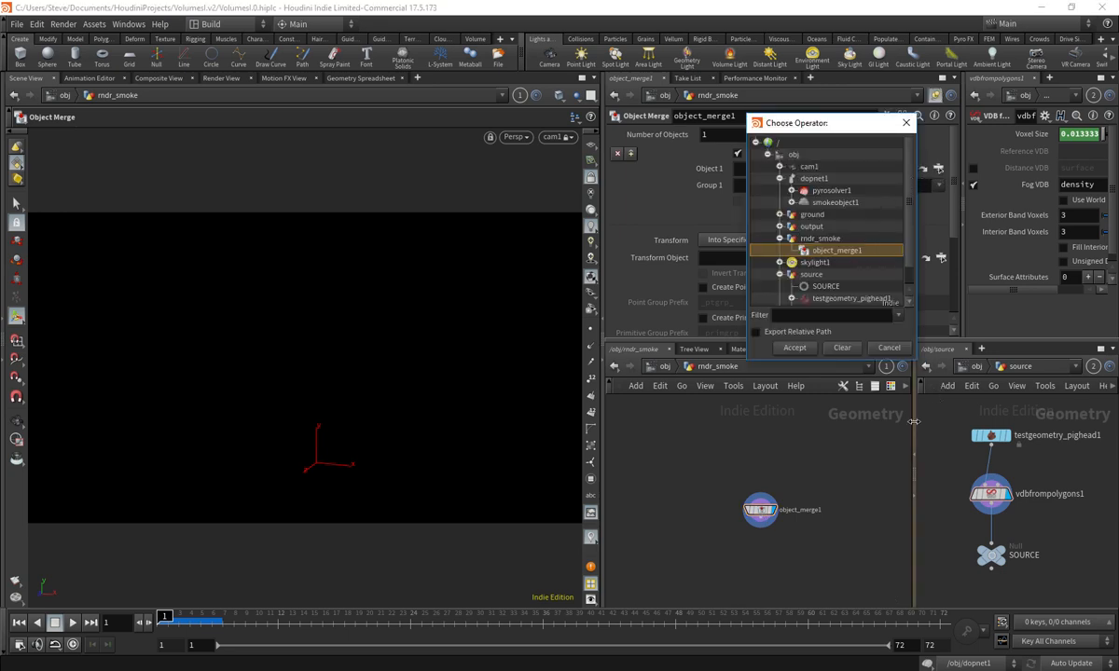
pyautogui.moveTo(914, 401); pyautogui.dragTo(872, 401)
pyautogui.click(885, 352)
pyautogui.click(931, 367)
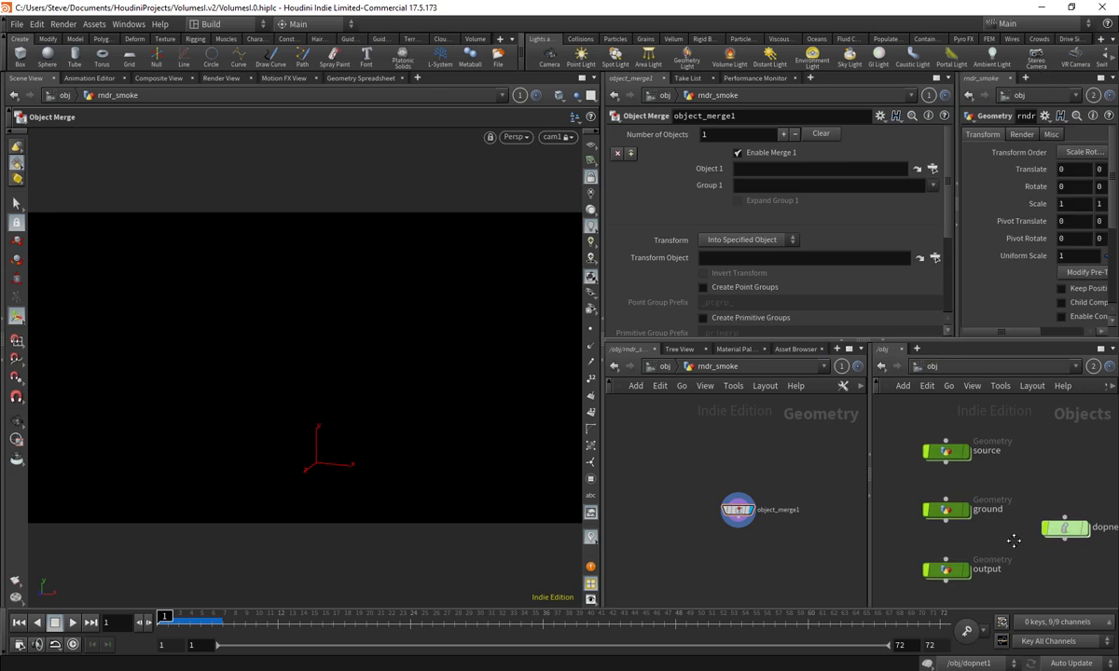
pyautogui.moveTo(1014, 541); pyautogui.dragTo(1024, 457, button='middle')
pyautogui.doubleClick(960, 488)
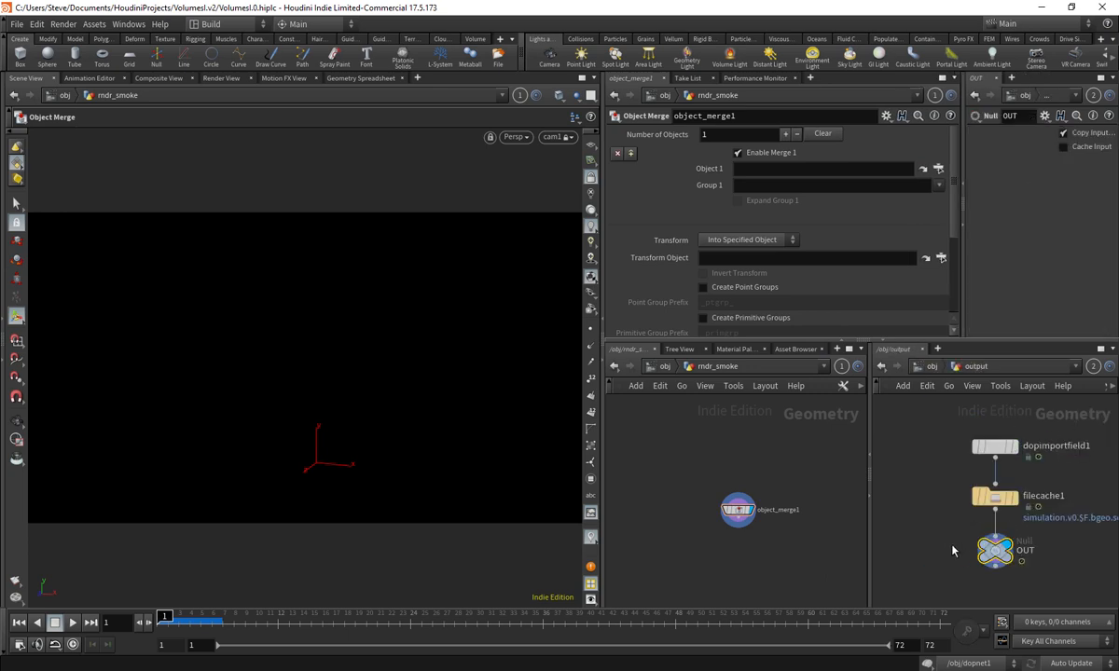
# - Set the Object Merge's Object 1 to the output object's OUT null, then return to the object level and select rndr_smoke
pyautogui.moveTo(807, 315); pyautogui.dragTo(710, 166)
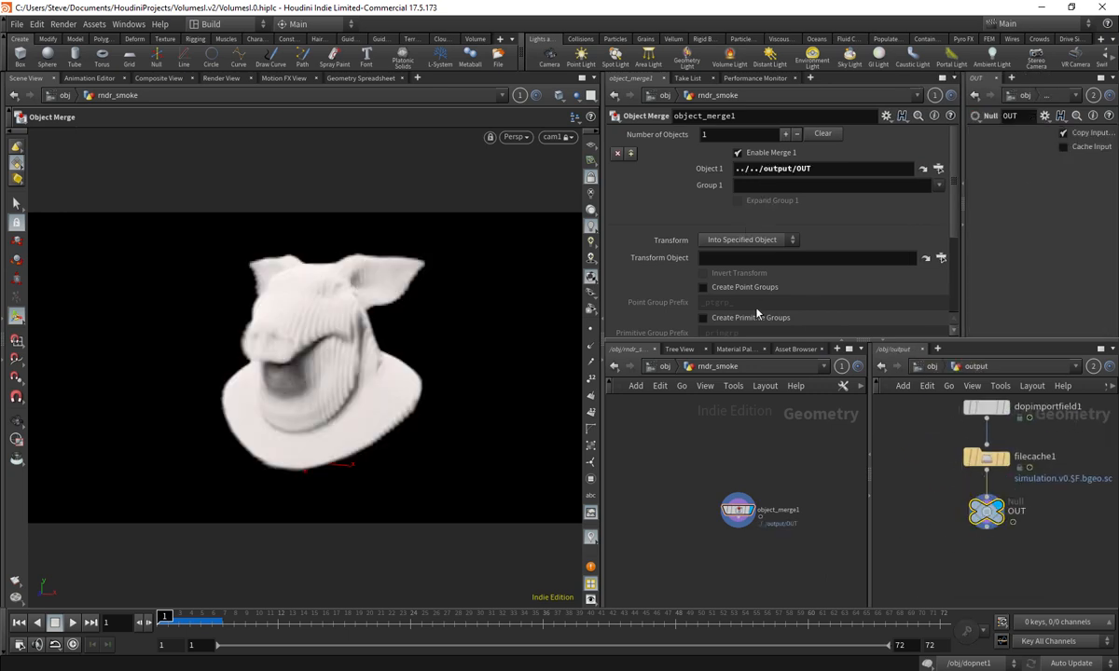
pyautogui.click(664, 367)
pyautogui.click(723, 517)
pyautogui.moveTo(722, 518); pyautogui.dragTo(719, 517)
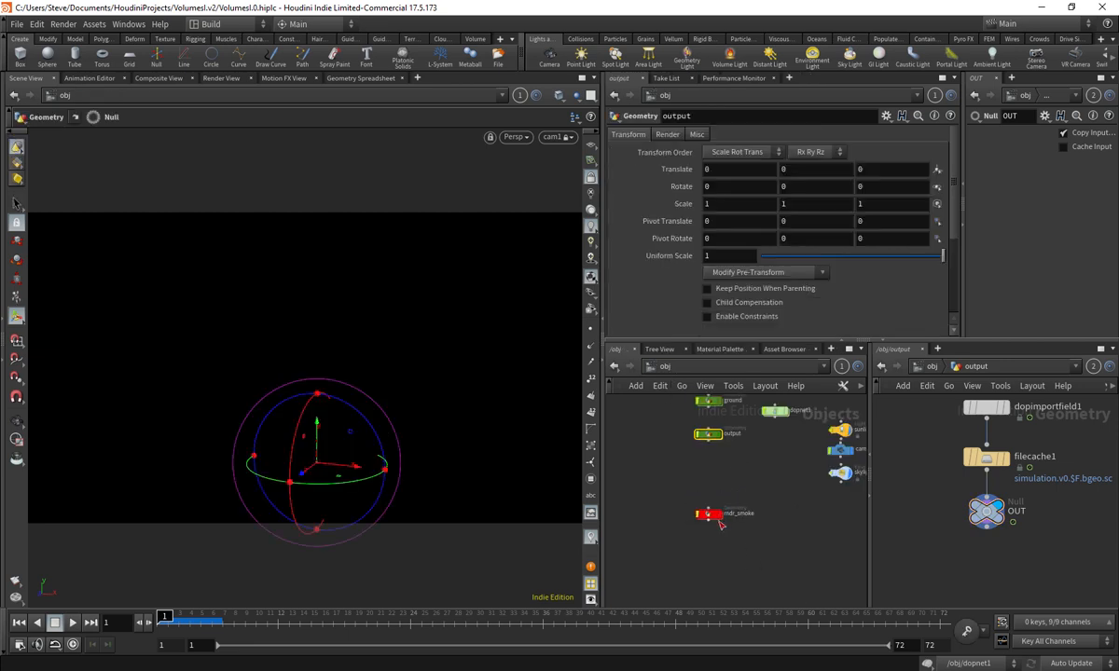
pyautogui.click(720, 516)
pyautogui.click(713, 515)
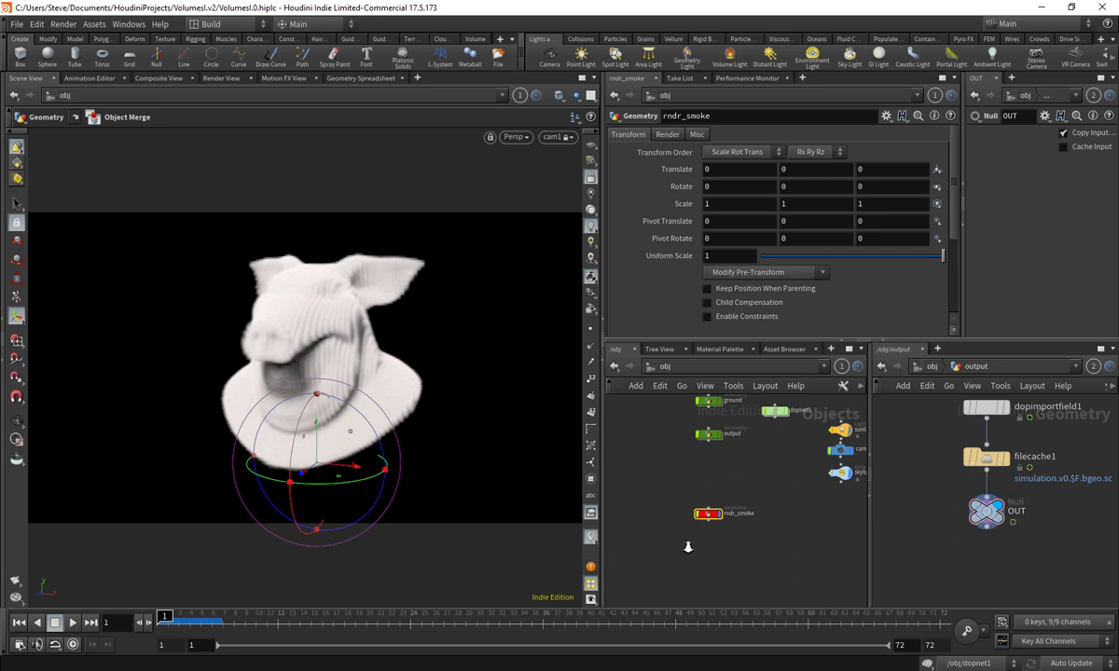
# - Create a Geometry object directly below rndr_smoke and name it rndr_ground
pyautogui.press('Tab')
pyautogui.write('geo')
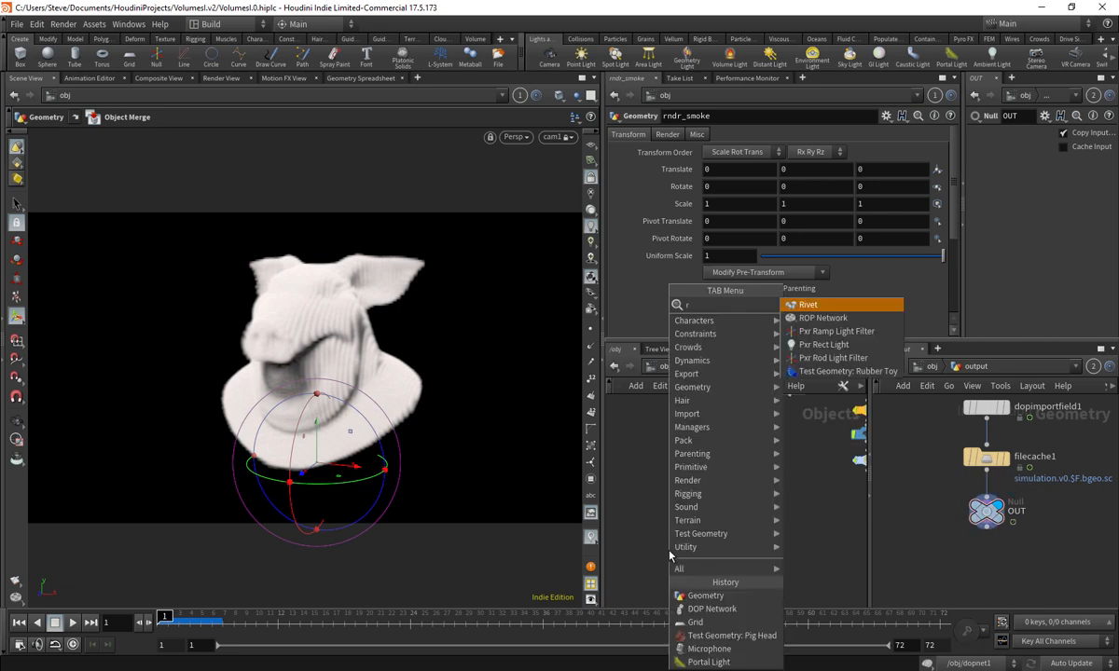
pyautogui.press('Return')
pyautogui.click(714, 543)
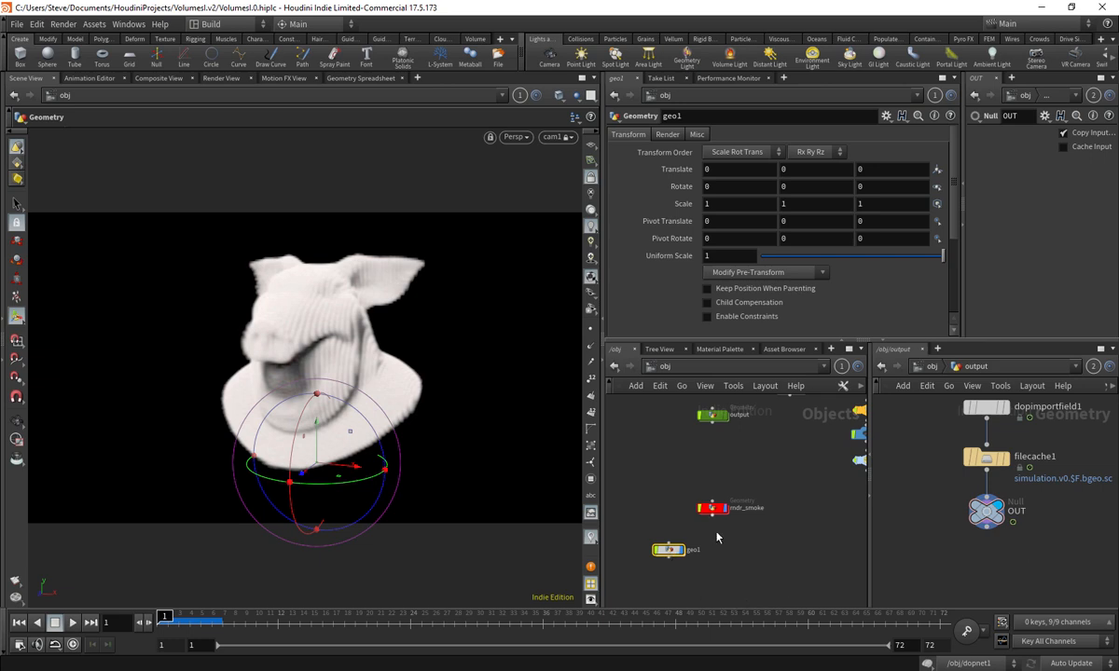
pyautogui.doubleClick(736, 541)
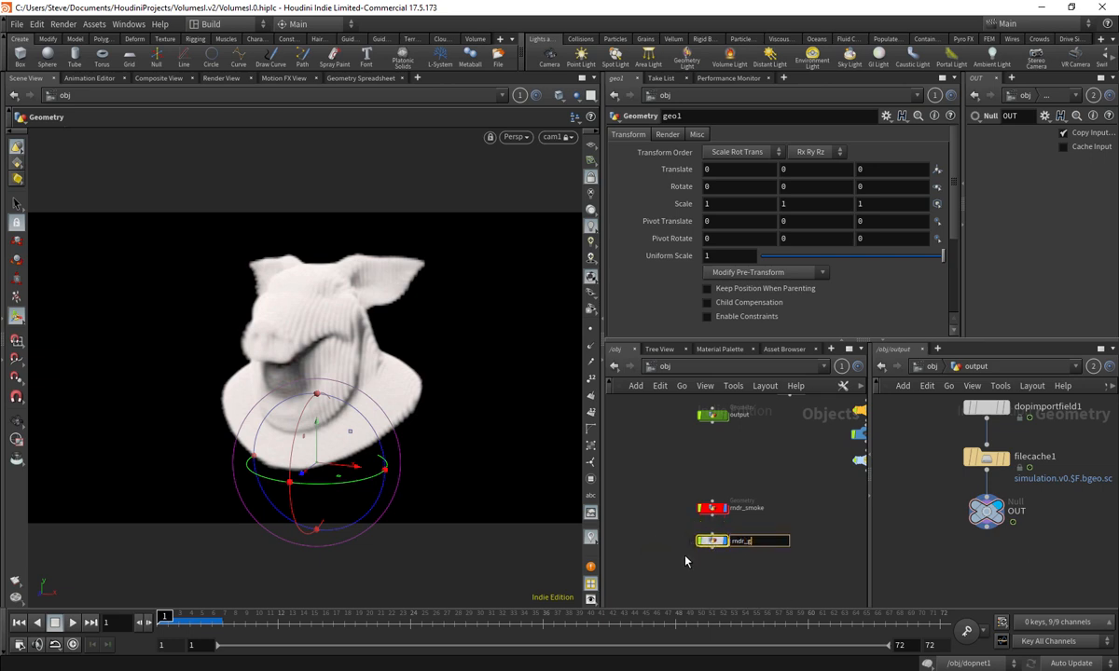
pyautogui.write('rndr_ground')
pyautogui.press('Return')
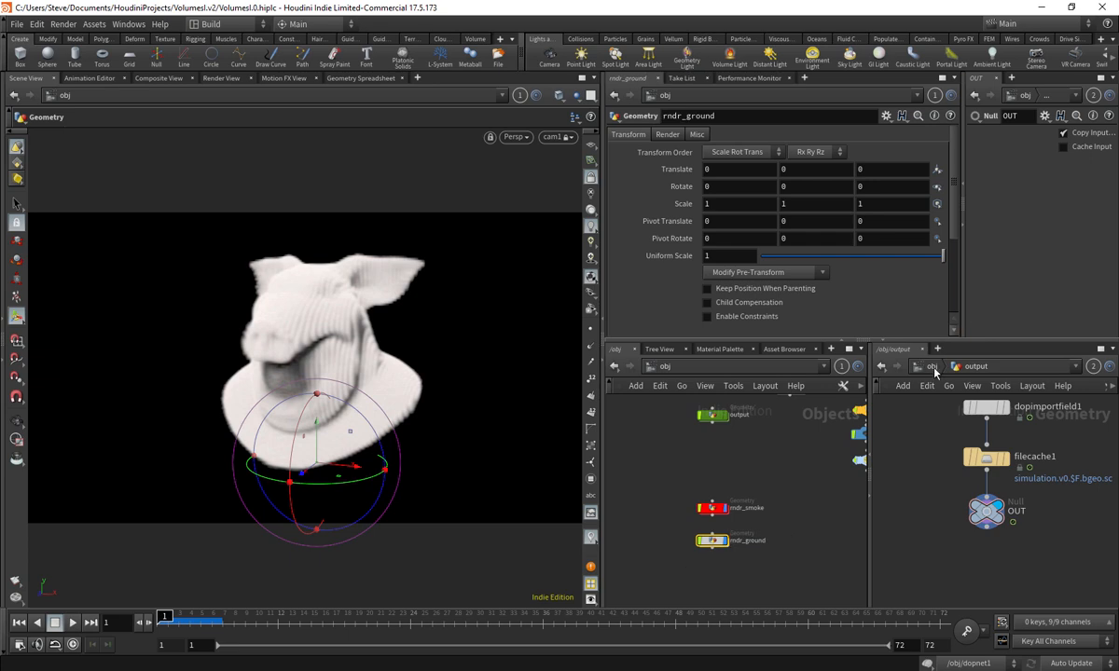
# - Return the second network pane to the object level, then enter rndr_ground and add an Object Merge node there
pyautogui.press('u')
pyautogui.doubleClick(710, 542)
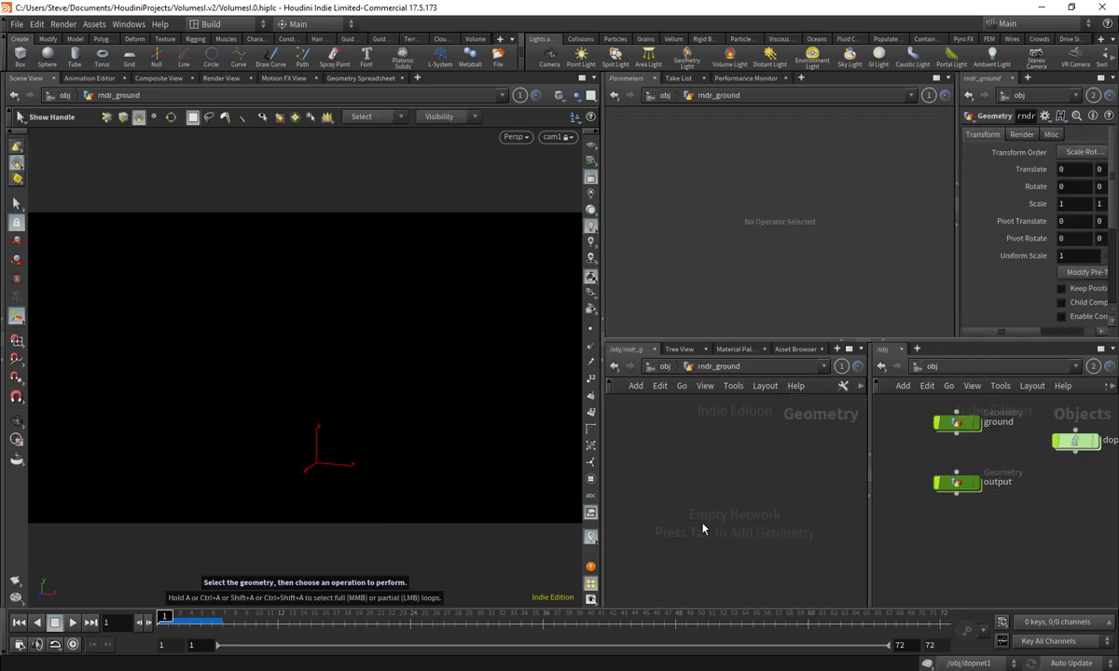
pyautogui.press('Tab')
pyautogui.write('obj')
pyautogui.press('Return')
pyautogui.click(704, 528)
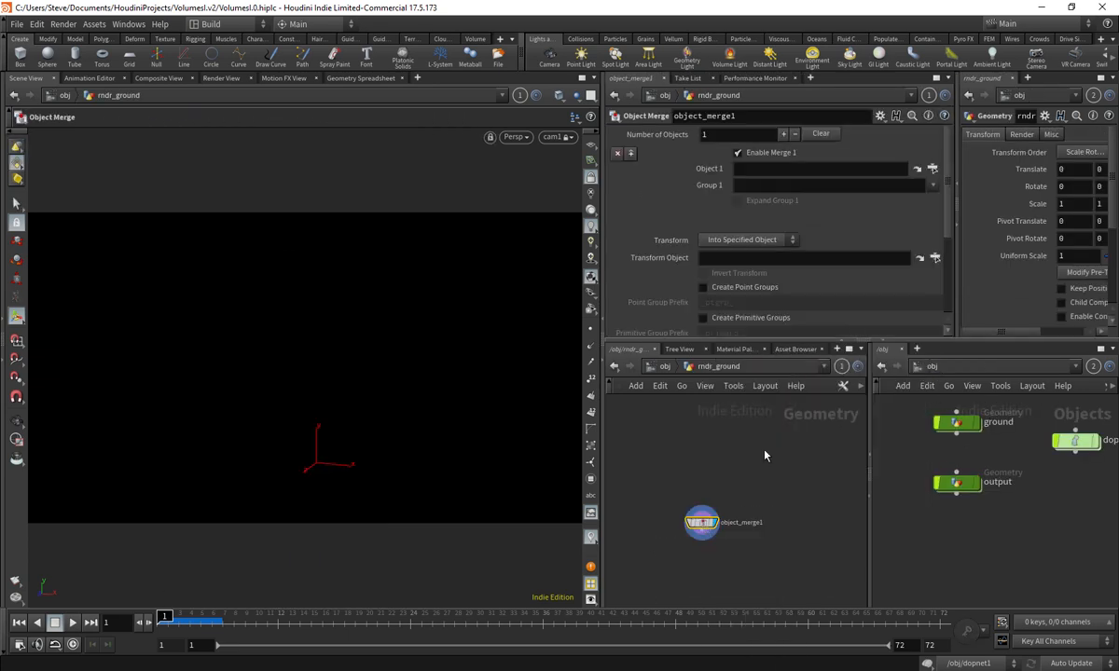
# - Enter the ground object in the second network pane and add a Null below edit1
pyautogui.moveTo(929, 531); pyautogui.dragTo(957, 522, button='middle')
pyautogui.doubleClick(941, 466)
pyautogui.press('Tab')
pyautogui.write('nu')
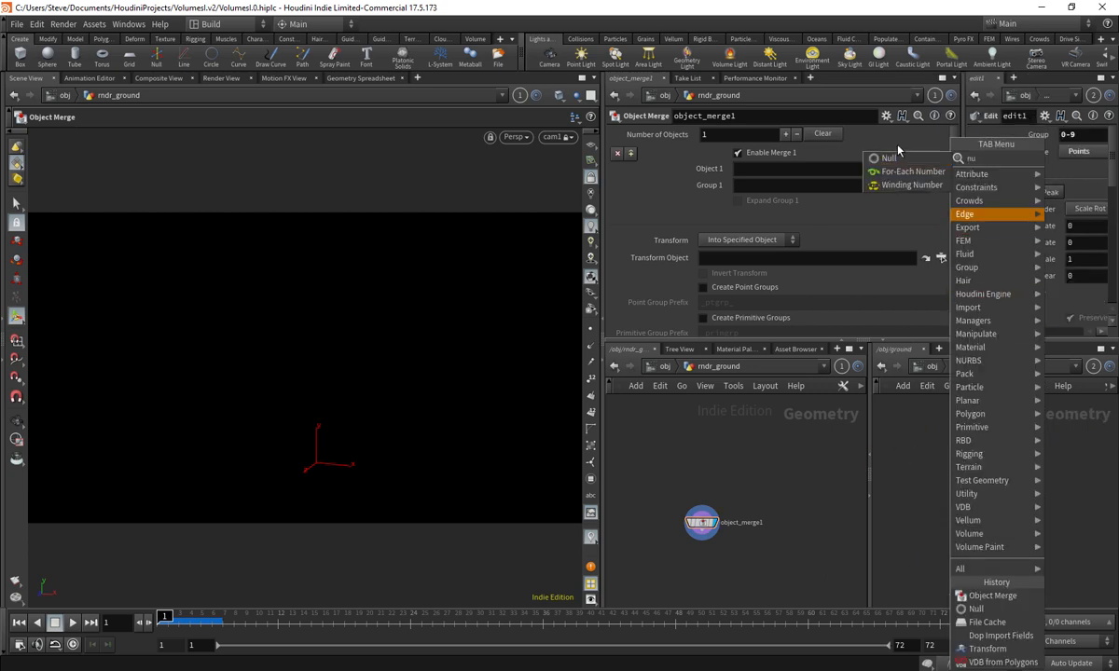
pyautogui.click(901, 159)
pyautogui.click(982, 552)
# - Rename the new null inside ground to OUT
pyautogui.doubleClick(1045, 551)
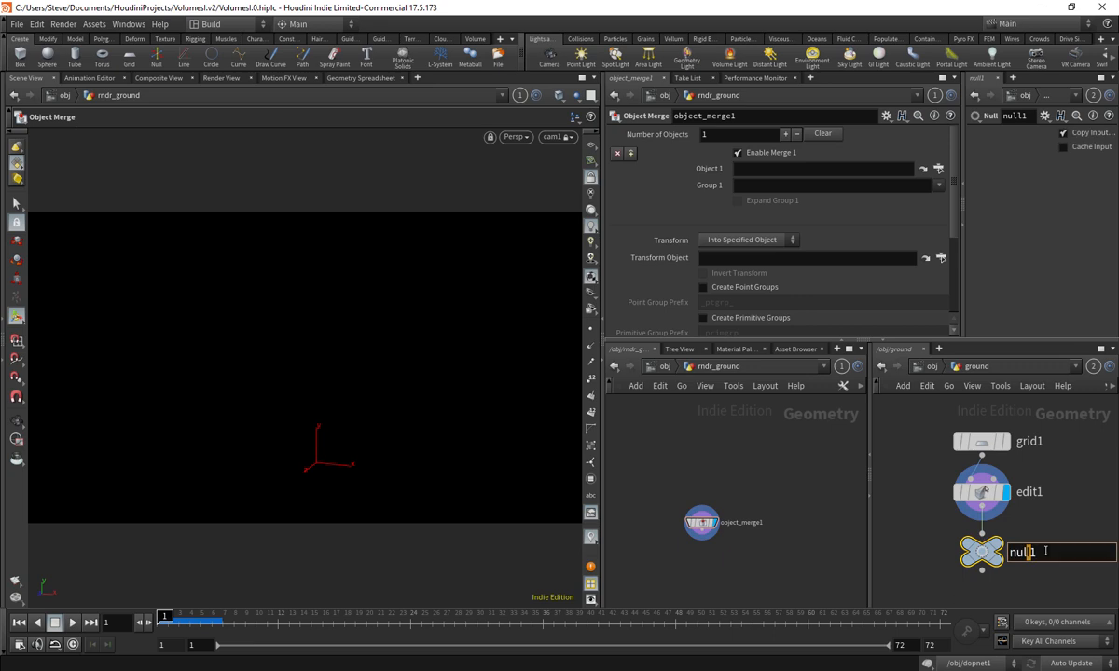
pyautogui.press('End')
pyautogui.press('BackSpace')
pyautogui.press('BackSpace')
pyautogui.press('BackSpace')
pyautogui.press('BackSpace')
pyautogui.press('BackSpace')
pyautogui.write('OUT')
pyautogui.press('Return')
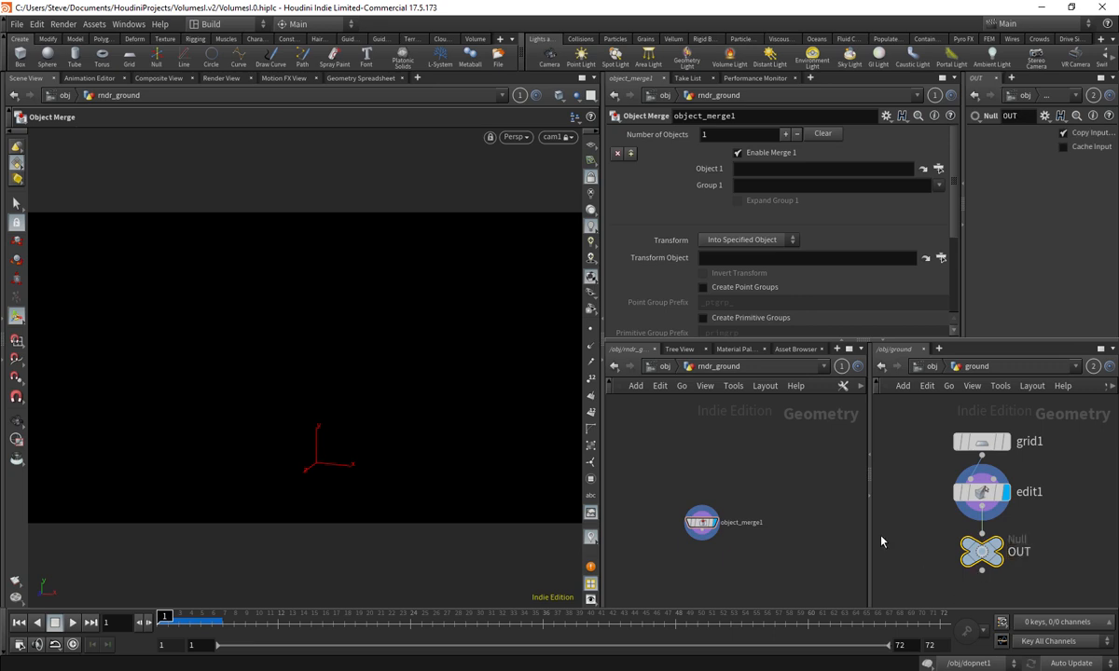
# - Set rndr_ground's Object Merge to read ../../ground/OUT and set its Transform to Into This Object
pyautogui.moveTo(982, 550); pyautogui.dragTo(754, 171)
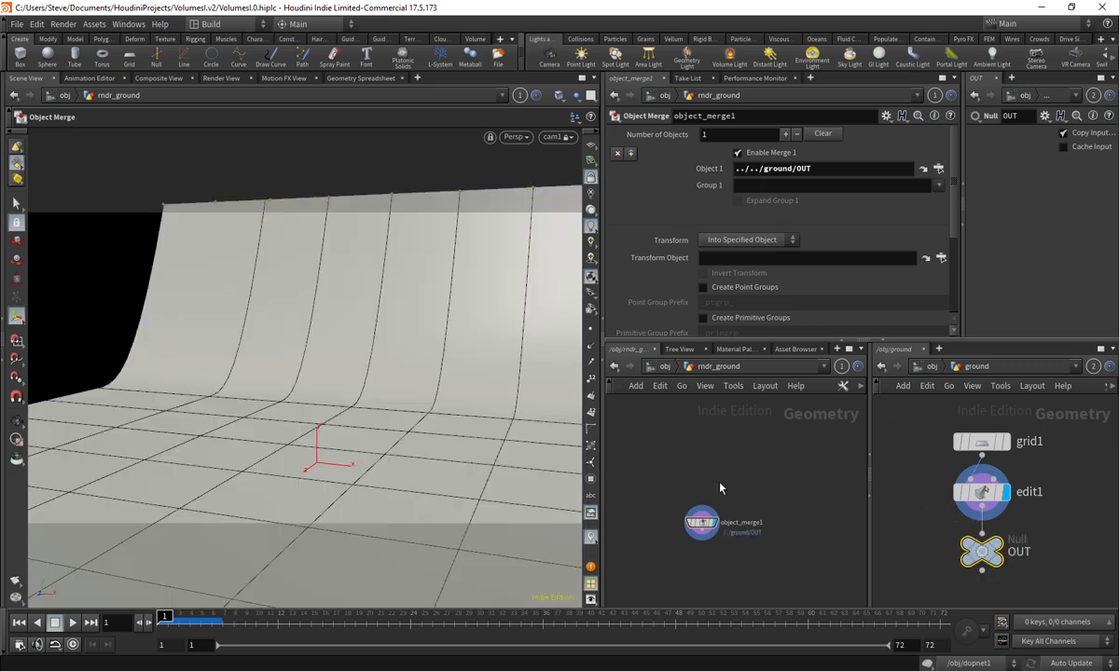
pyautogui.click(729, 240)
pyautogui.click(732, 265)
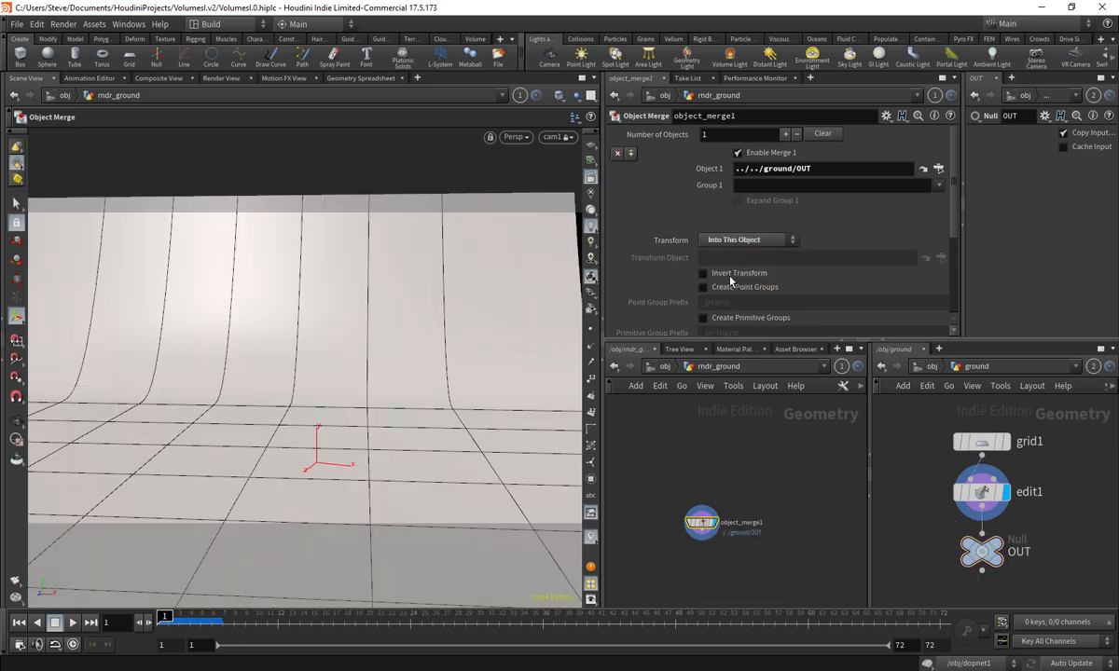
# - Show the ground object's parameters in a wider pane and shift its X translate to -0.89783
pyautogui.press('u')
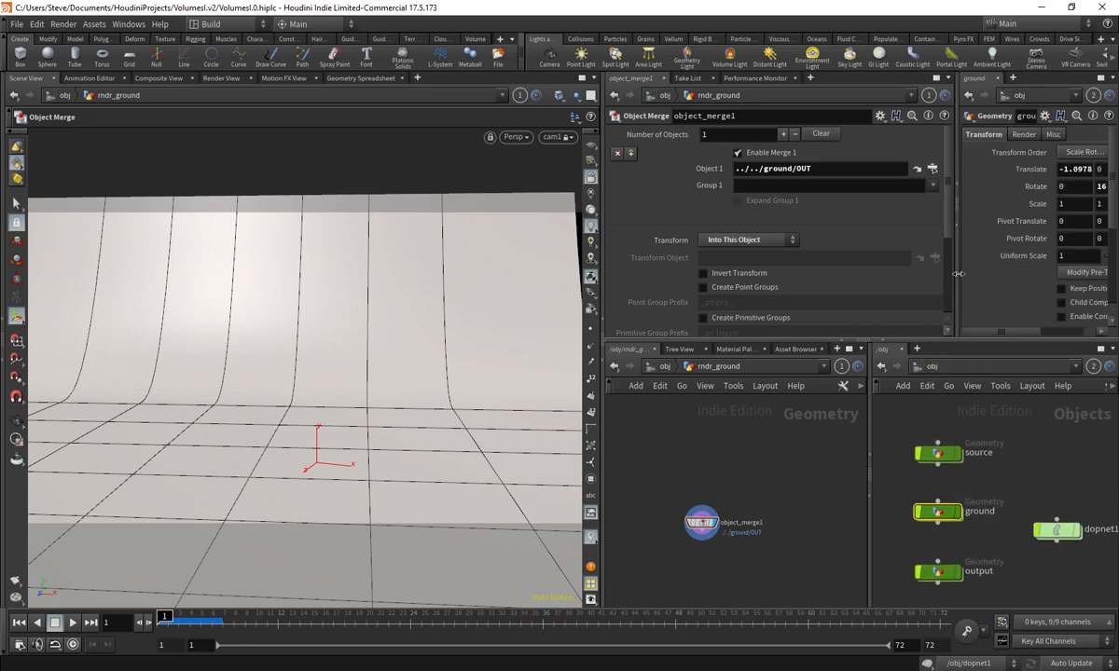
pyautogui.moveTo(956, 276); pyautogui.dragTo(824, 283)
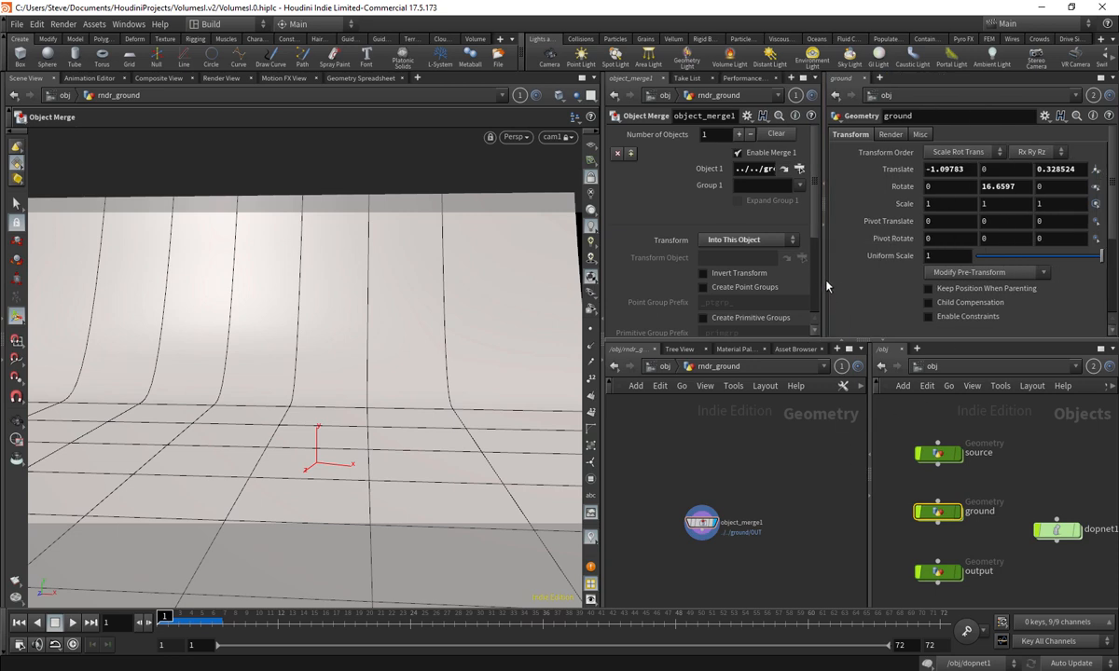
pyautogui.moveTo(825, 283); pyautogui.dragTo(871, 282)
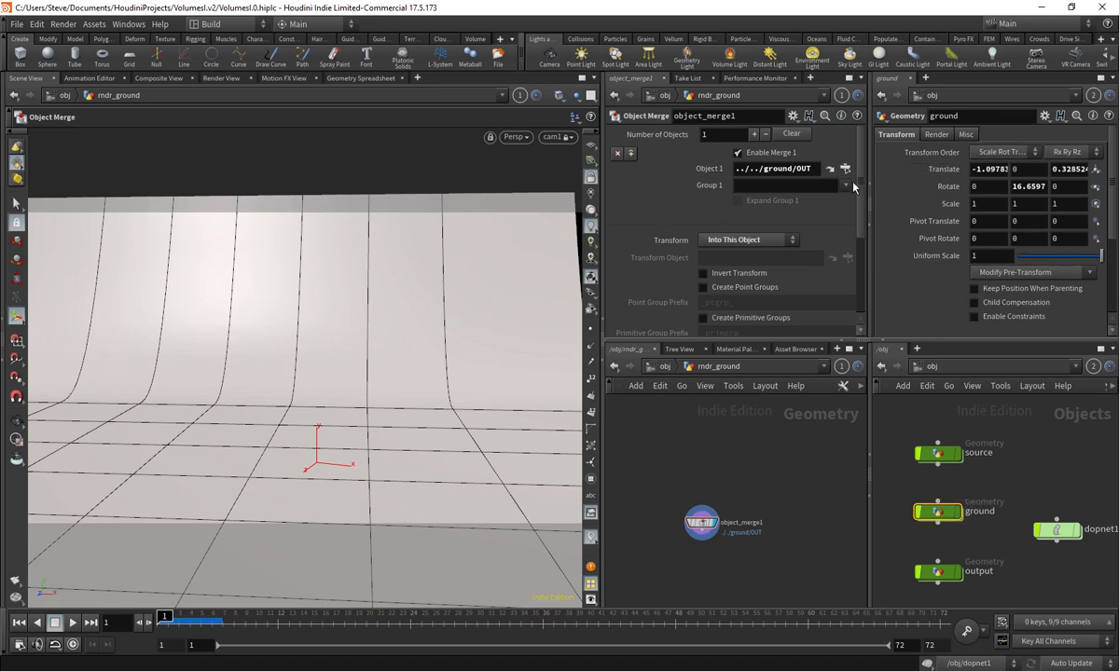
pyautogui.moveTo(937, 169); pyautogui.dragTo(1016, 171, button='middle')
pyautogui.hotkey('ctrl', 'z')
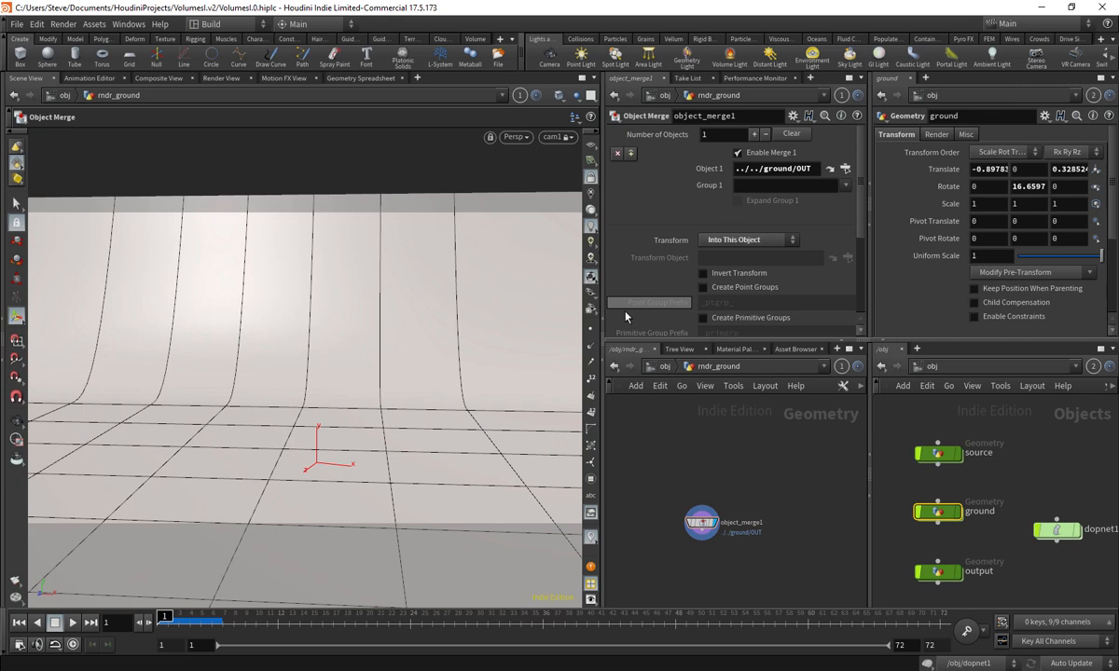
# - Return the first network pane to the object level, widen it, and colour the rndr_ground node red
pyautogui.click(666, 368)
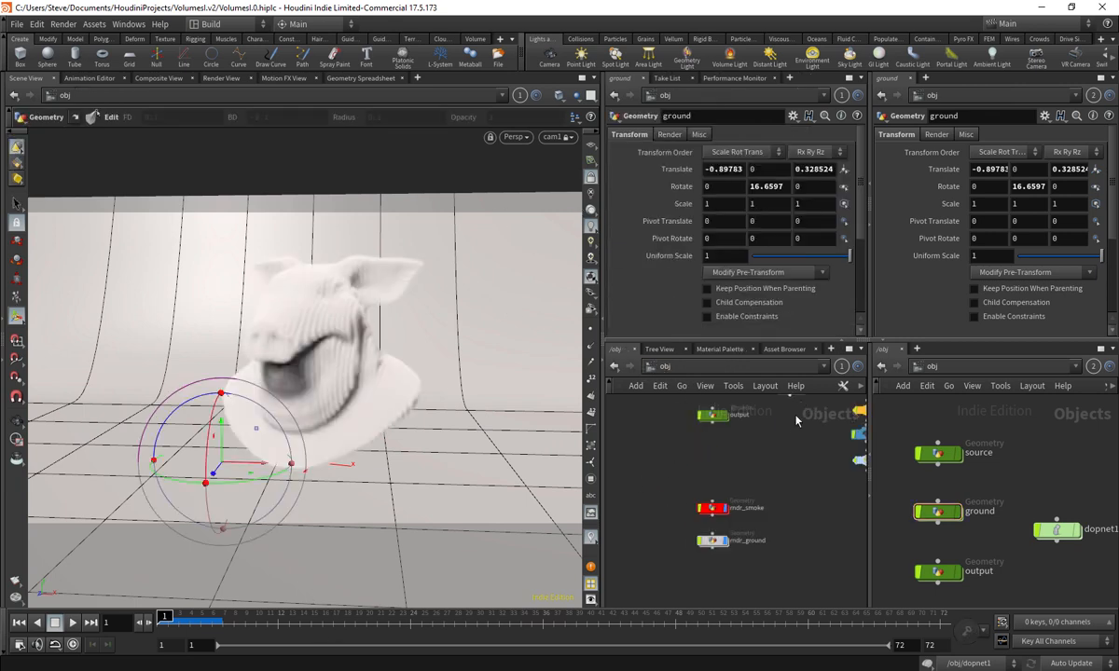
pyautogui.moveTo(690, 522); pyautogui.dragTo(746, 559)
pyautogui.scroll(-3, 740, 501)
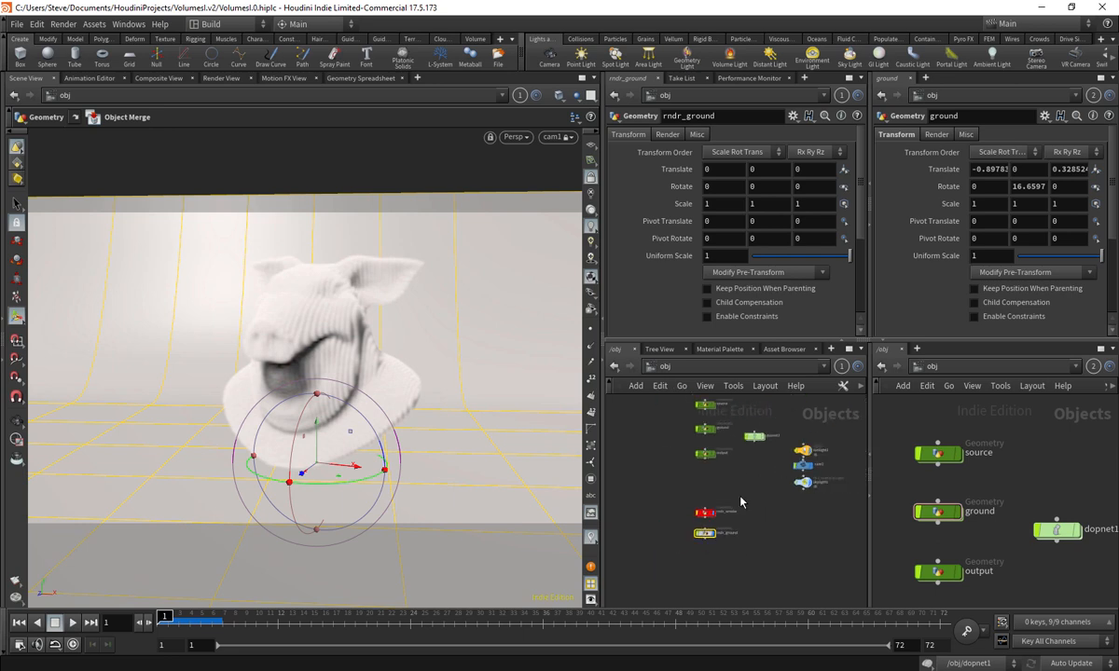
pyautogui.click(879, 403)
pyautogui.moveTo(871, 403); pyautogui.dragTo(938, 402)
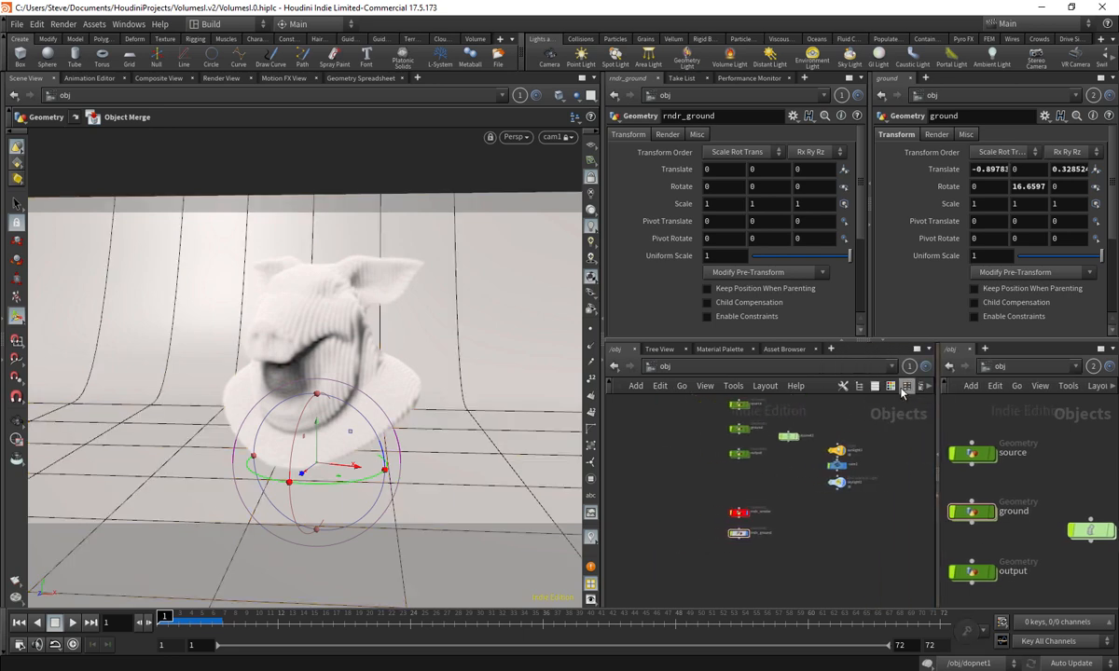
pyautogui.click(891, 386)
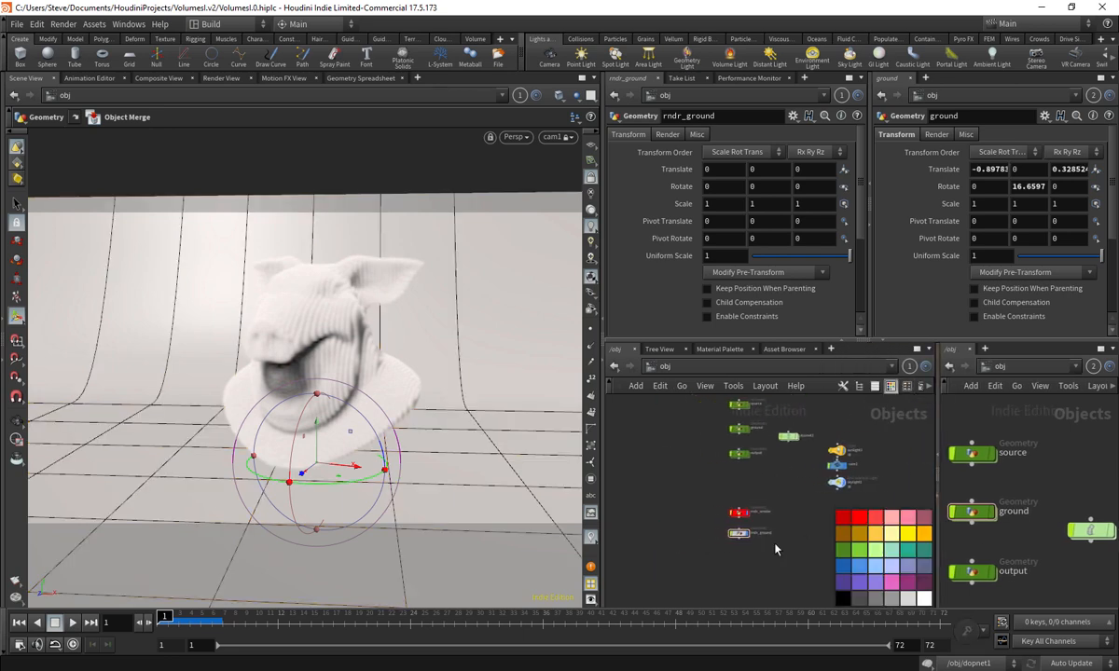
pyautogui.click(738, 533)
pyautogui.click(859, 518)
pyautogui.click(890, 387)
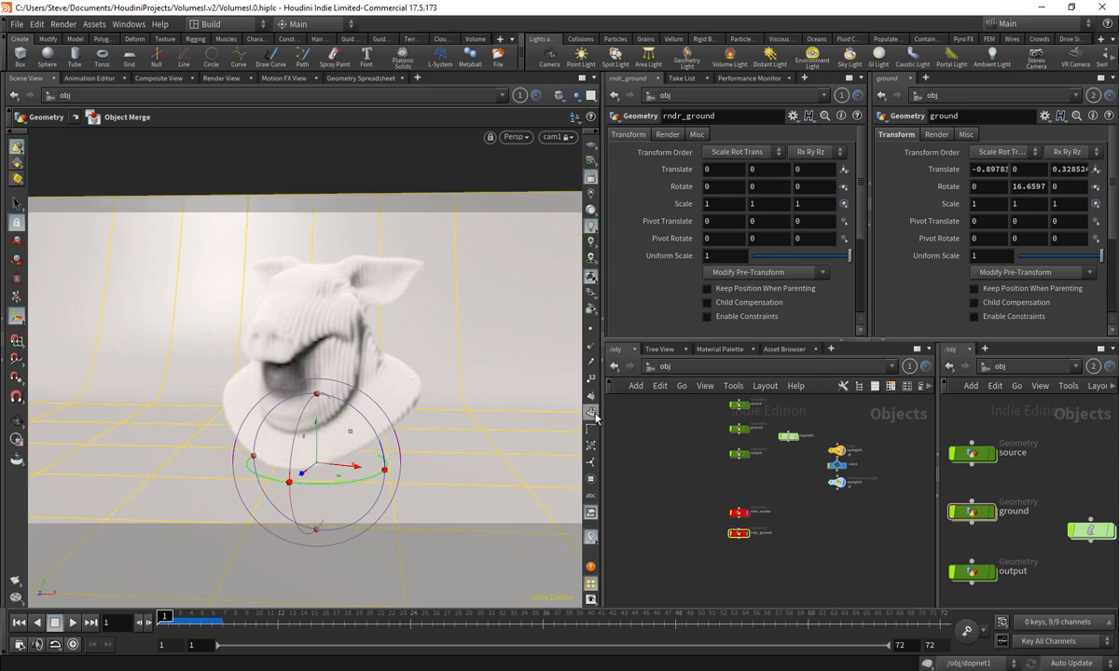
# - Narrow the viewport, widen the second network pane, and select rndr_smoke and rndr_ground together
pyautogui.moveTo(601, 414); pyautogui.dragTo(500, 414)
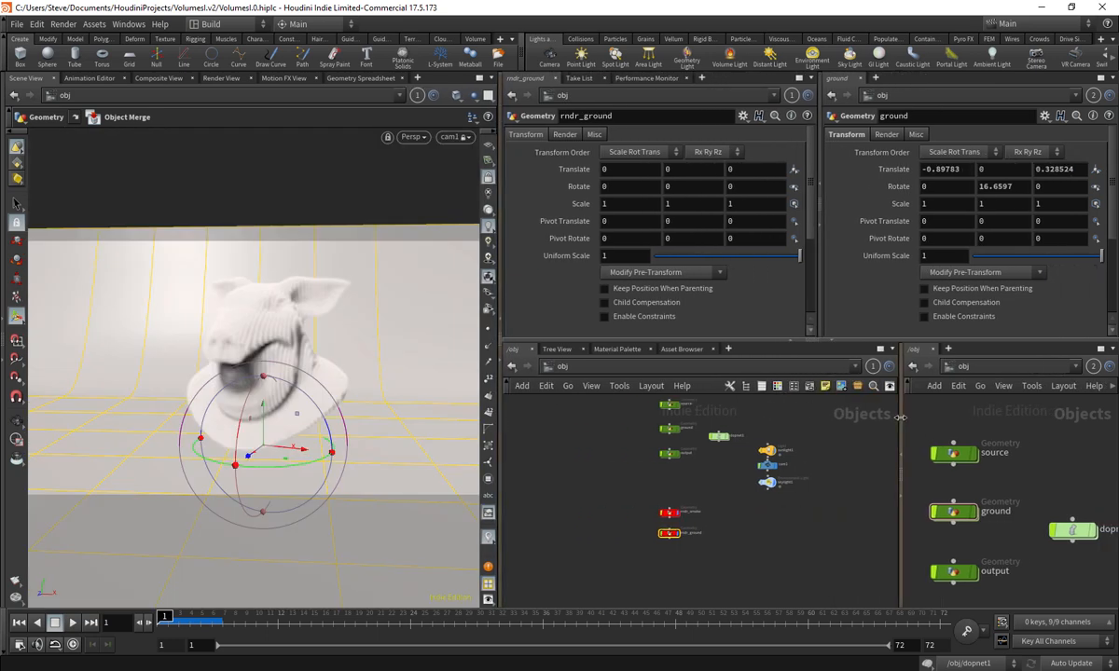
pyautogui.moveTo(901, 410); pyautogui.dragTo(820, 419)
pyautogui.click(608, 572)
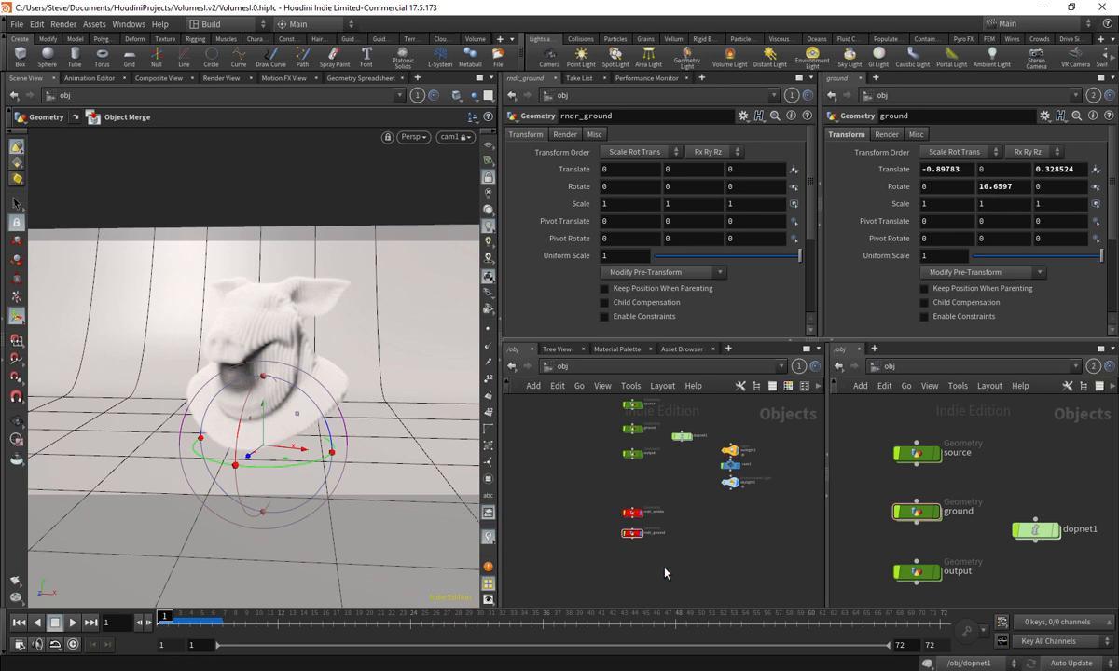
pyautogui.scroll(3, 680, 540)
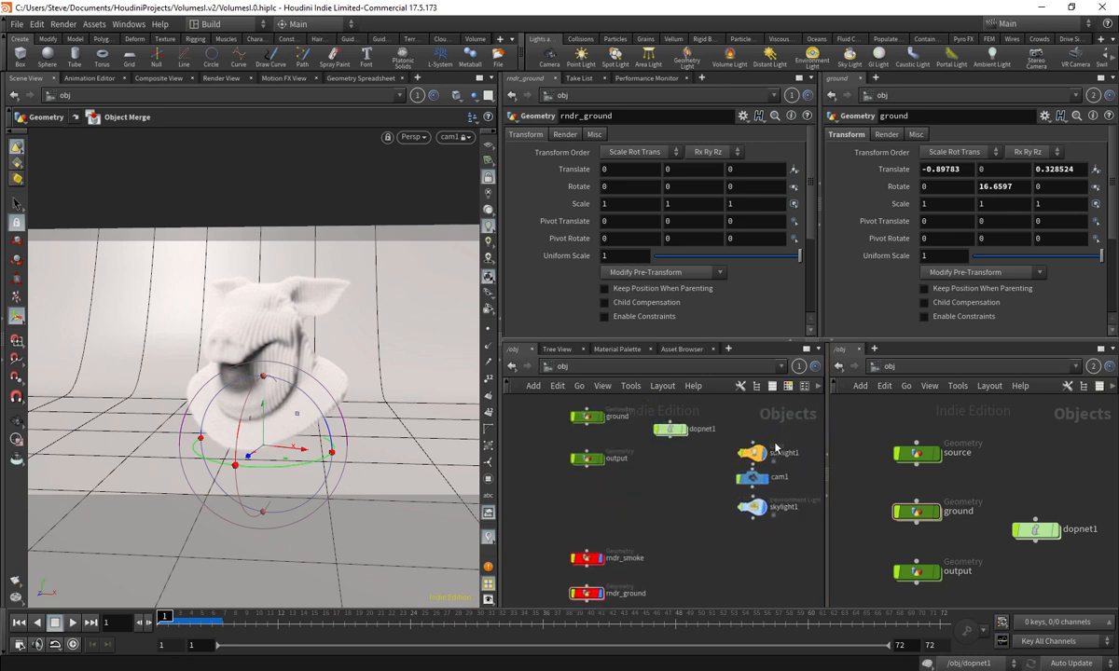
pyautogui.moveTo(714, 475); pyautogui.dragTo(788, 490)
pyautogui.moveTo(697, 504); pyautogui.dragTo(738, 448, button='middle')
pyautogui.moveTo(692, 474); pyautogui.dragTo(631, 559)
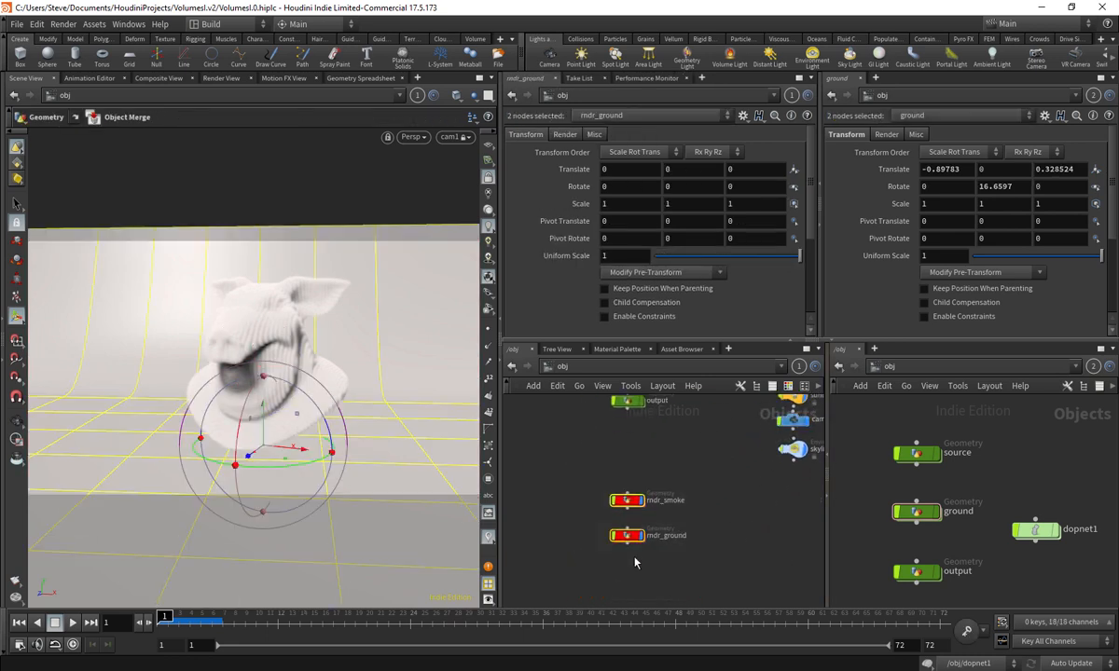
# - Add a Mantra node to the out network in the second pane and set its valid frame range to Render Frame Range
pyautogui.click(877, 366)
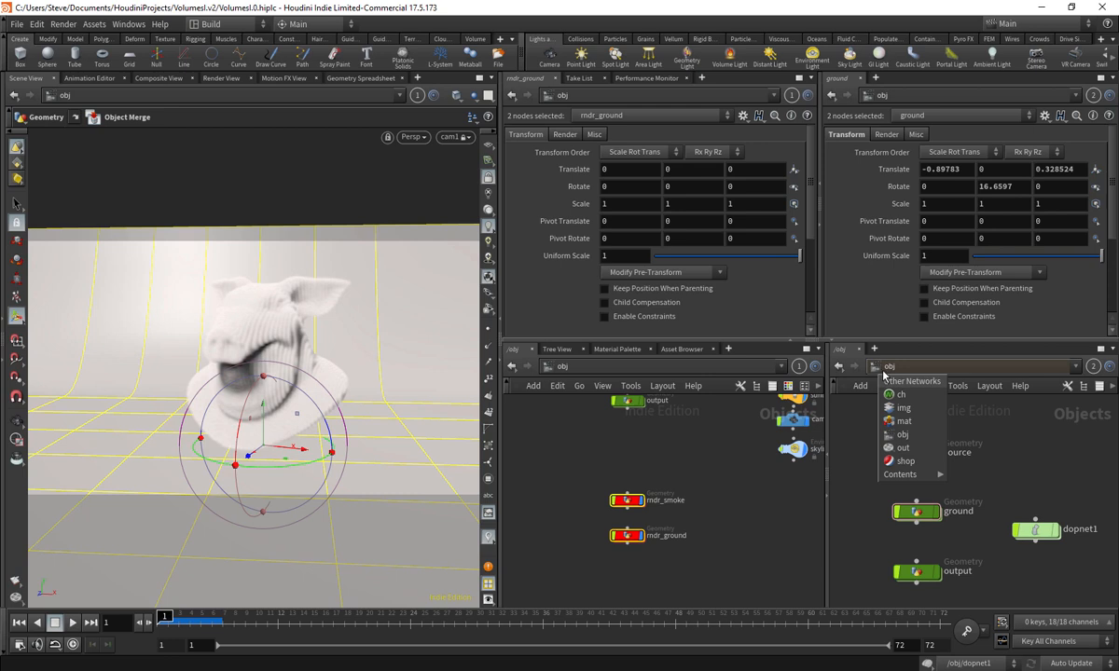
pyautogui.click(899, 449)
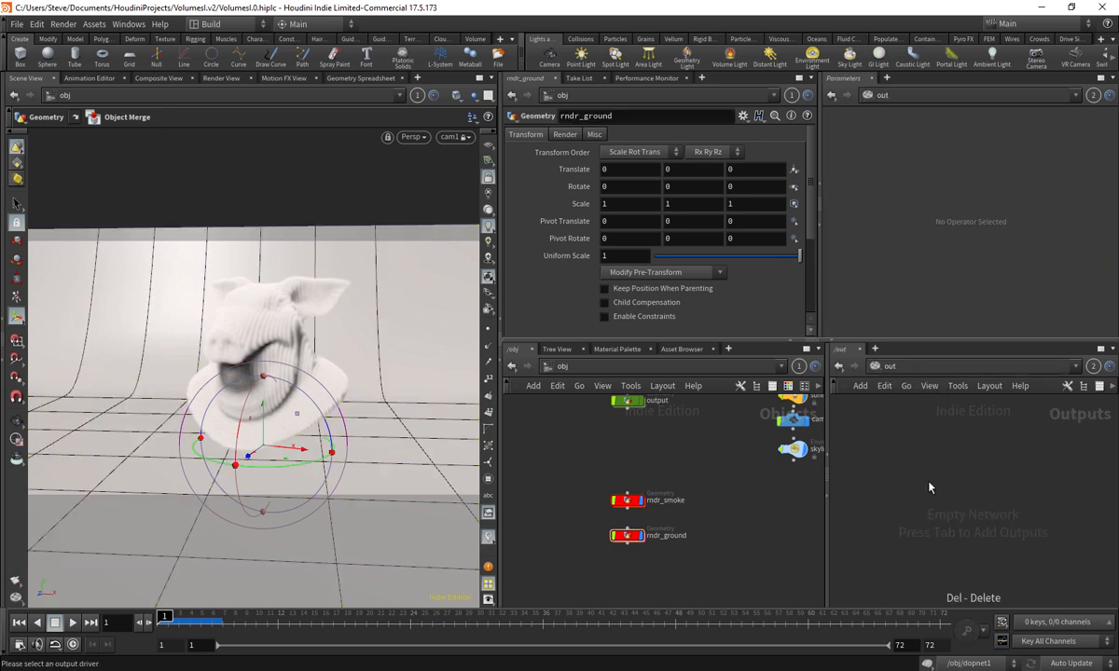
pyautogui.press('Tab')
pyautogui.write('man')
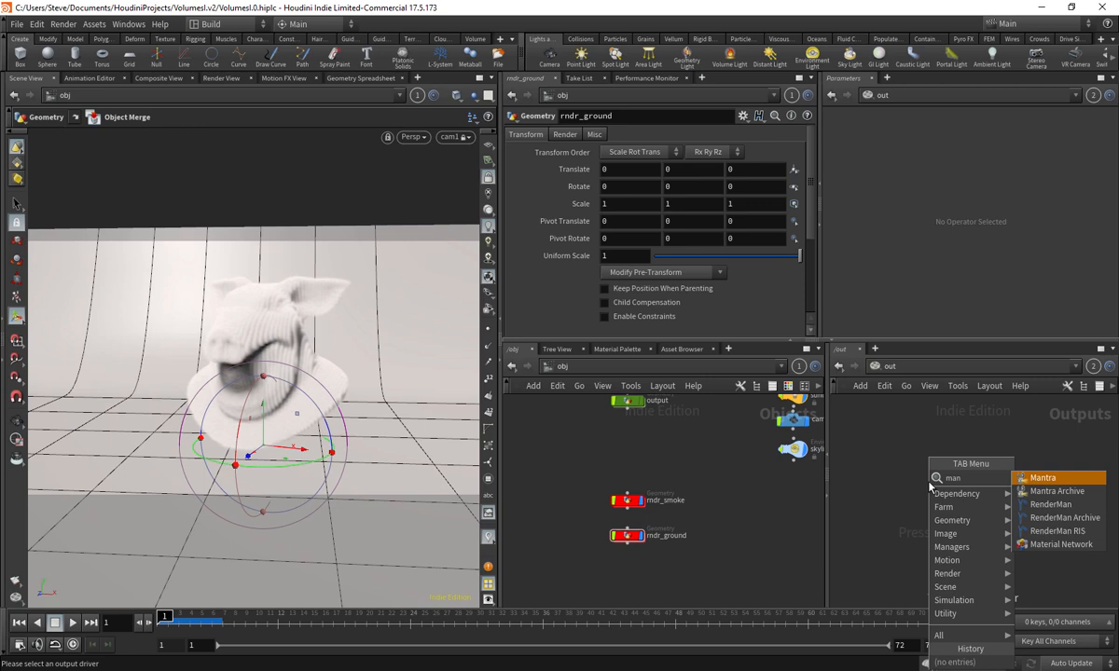
pyautogui.press('Return')
pyautogui.click(927, 482)
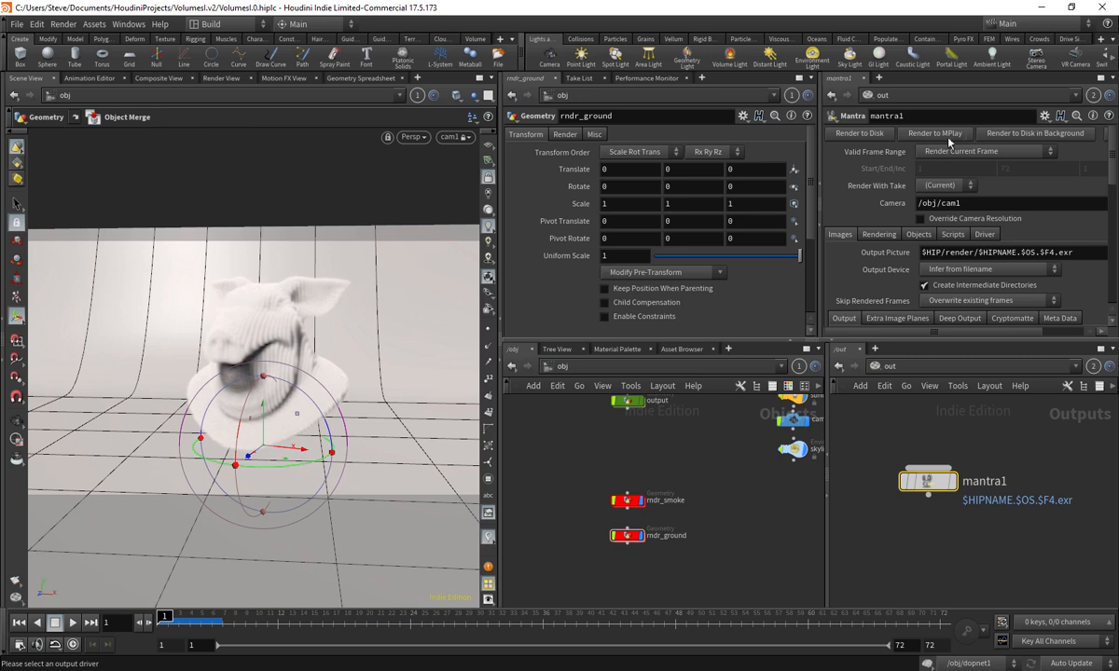
pyautogui.click(953, 151)
pyautogui.click(955, 180)
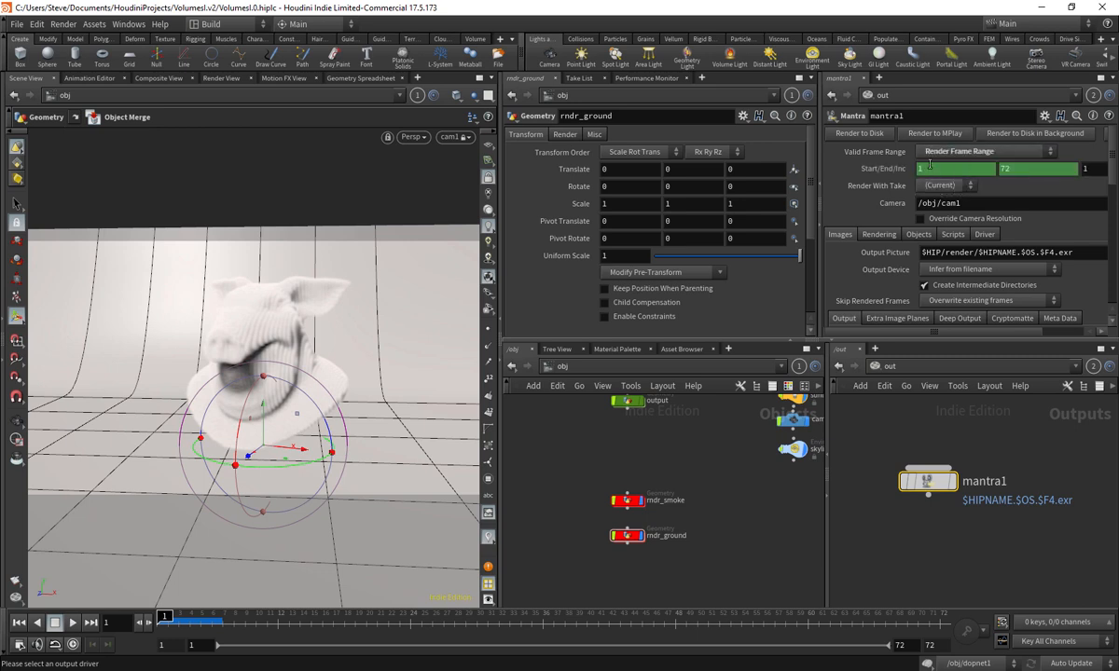
# - Clear the Mantra node's candidate objects and set its force objects pattern to rndr_*
pyautogui.click(918, 234)
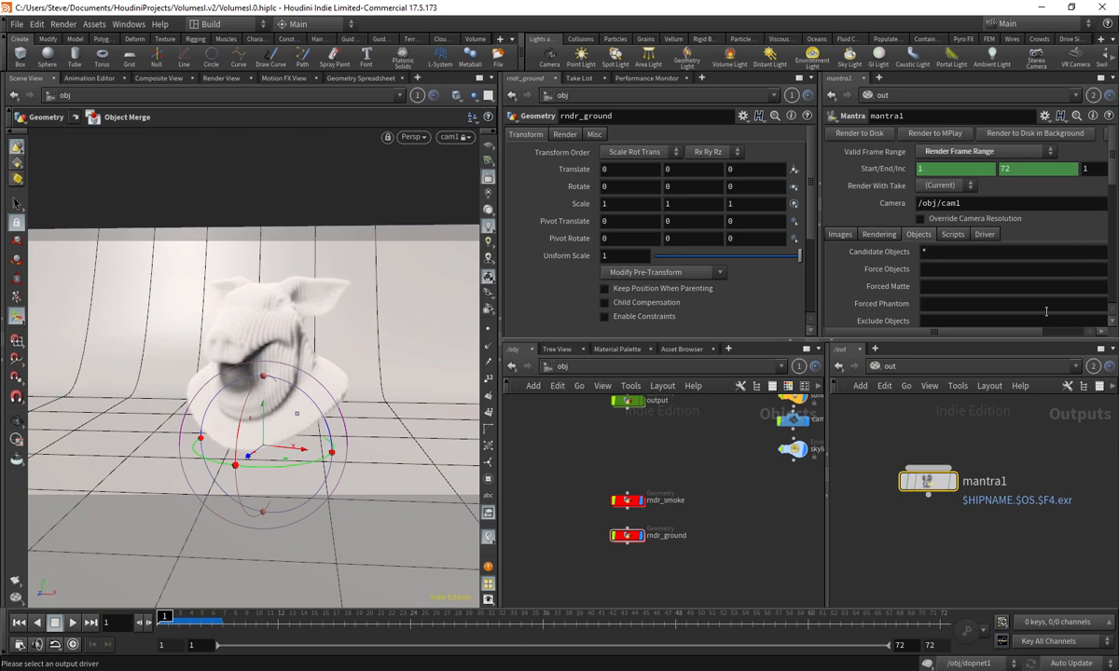
pyautogui.hscroll(1, 1031, 334)
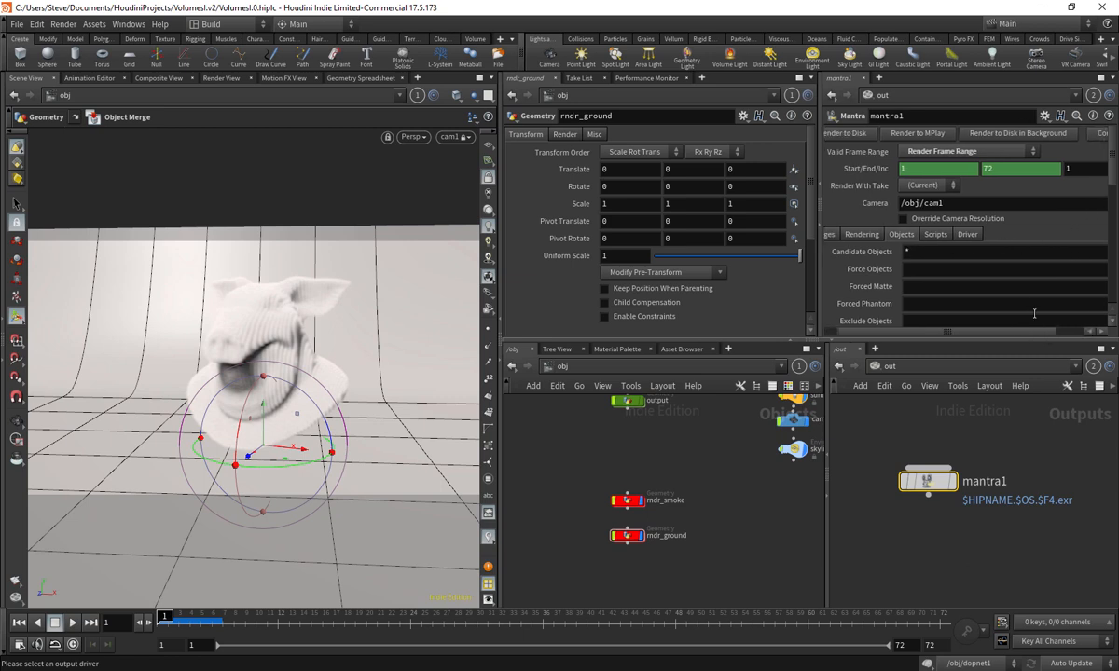
pyautogui.click(938, 253)
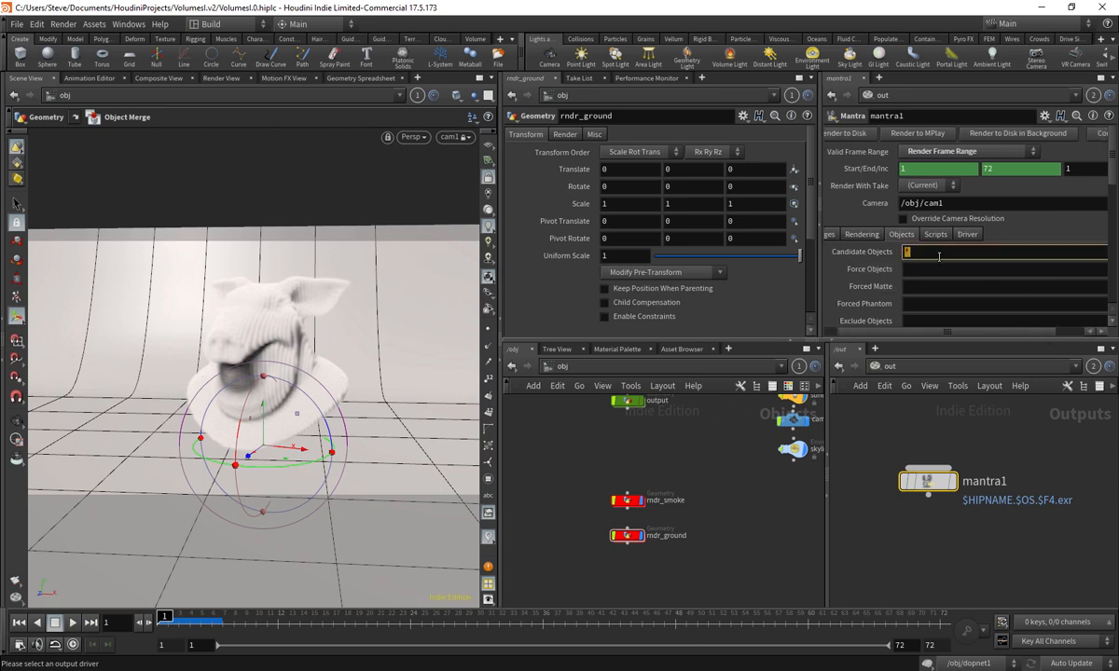
pyautogui.press('BackSpace')
pyautogui.press('Return')
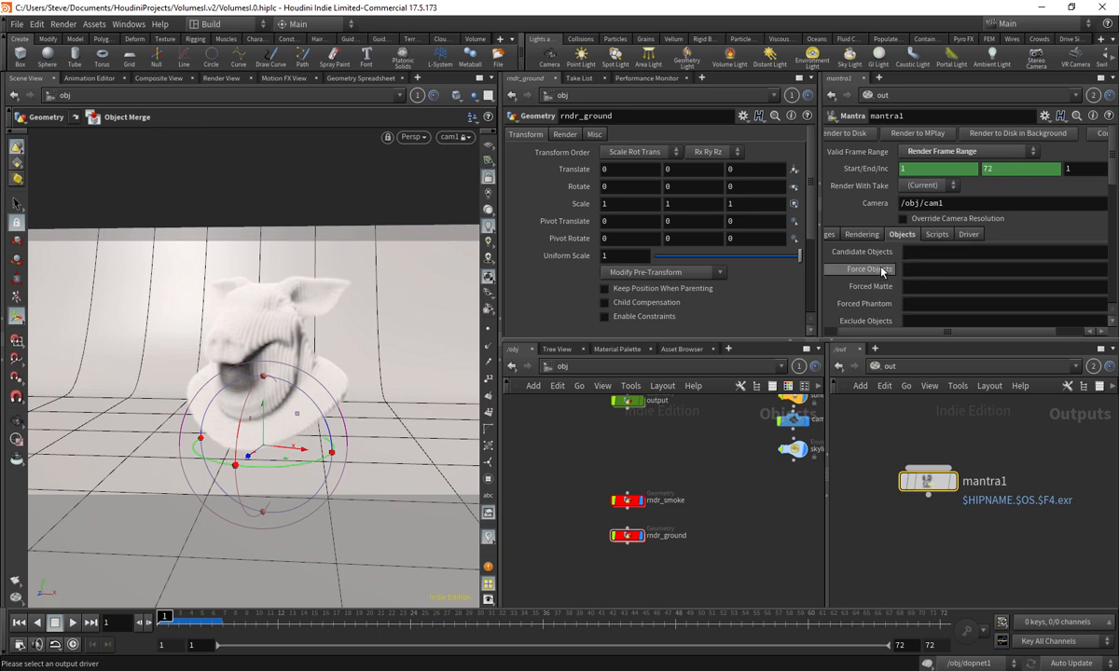
pyautogui.click(924, 271)
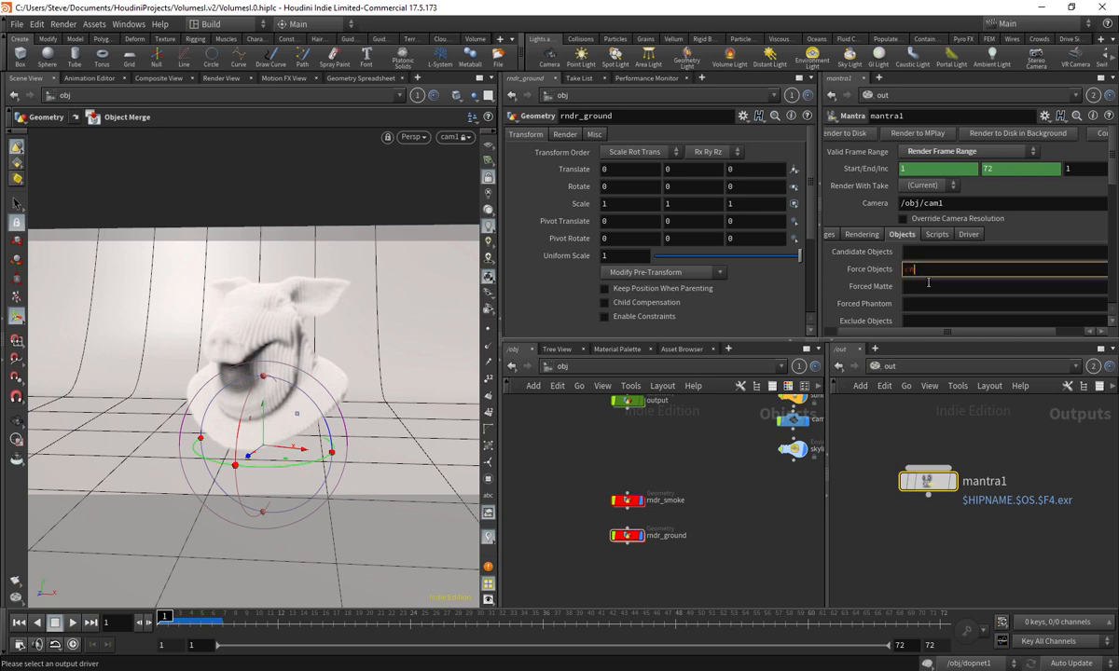
pyautogui.write('rndr_*')
pyautogui.press('Return')
# - Check which scene objects the rndr_* pattern covers in the force objects chooser, leaving it without changes
pyautogui.keyDown('shift'); pyautogui.click(674, 502); pyautogui.keyUp('shift')
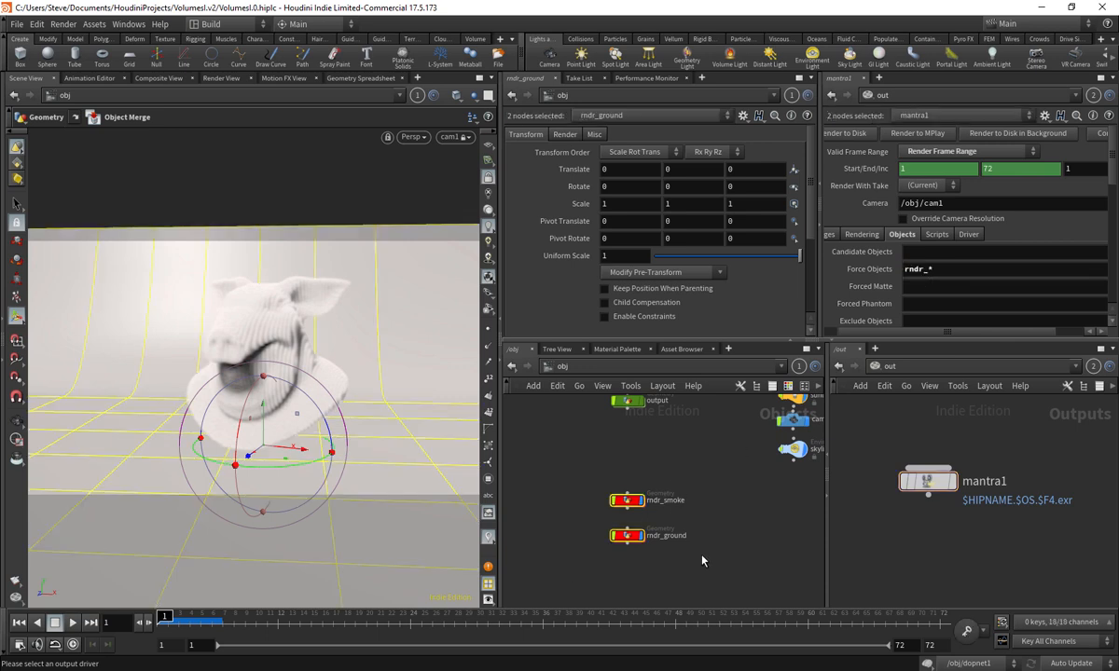
pyautogui.click(743, 552)
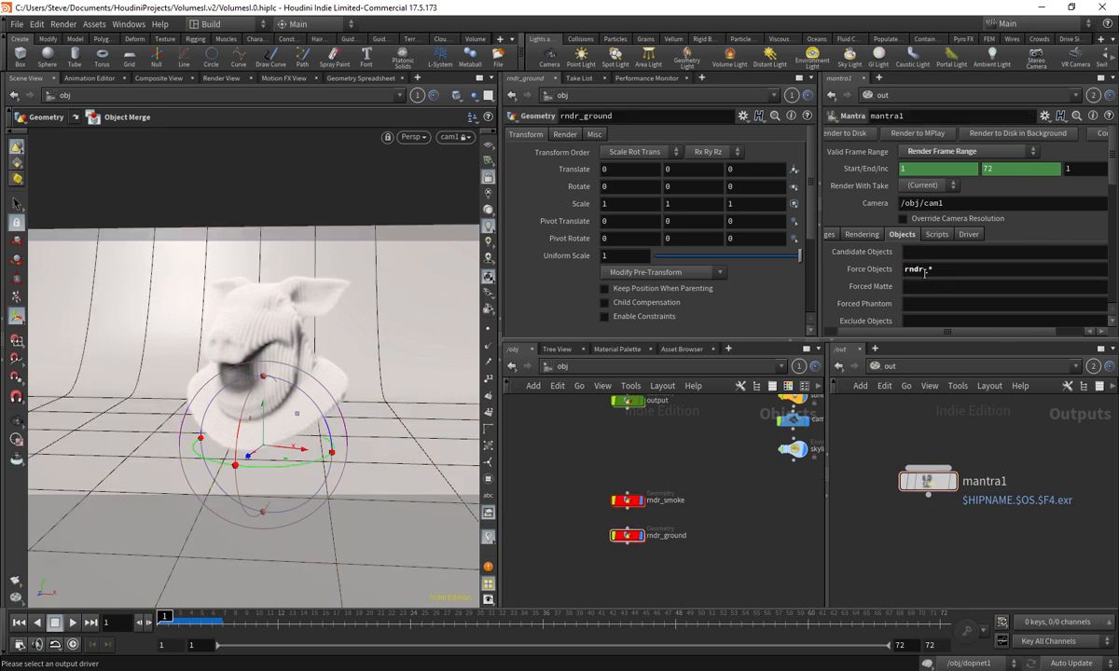
pyautogui.click(931, 270)
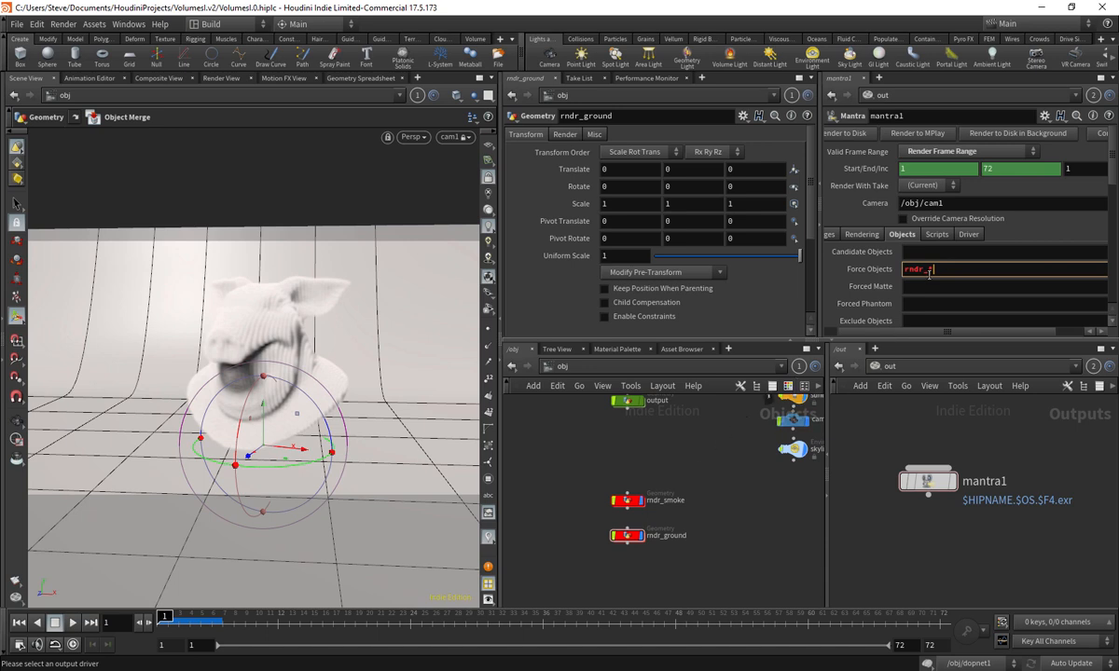
pyautogui.moveTo(589, 460); pyautogui.dragTo(601, 472)
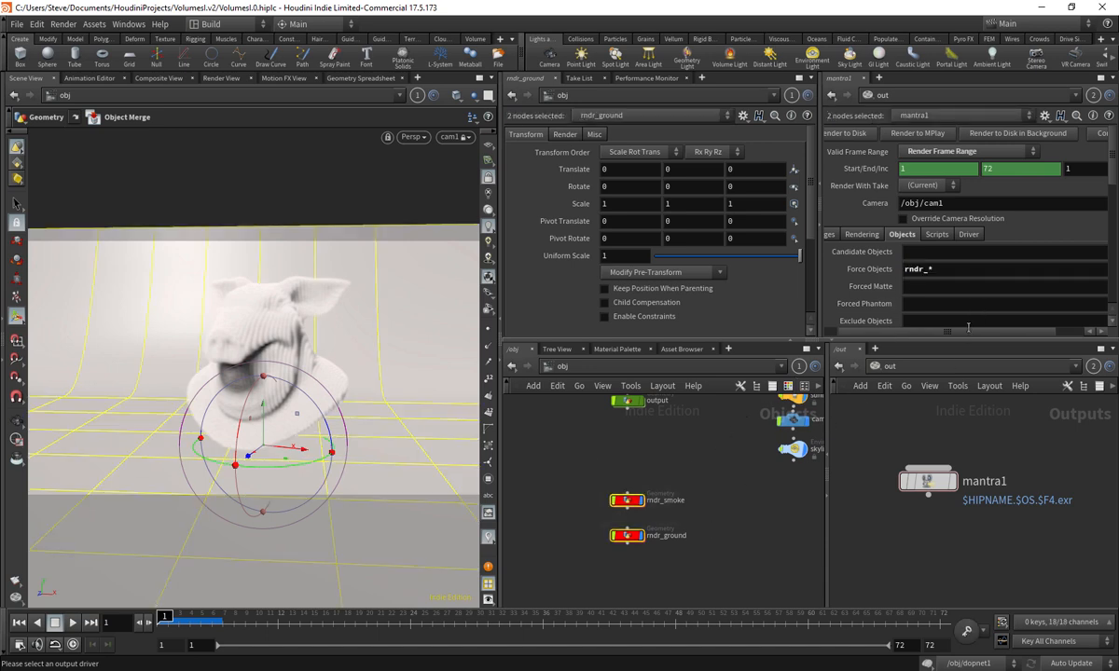
pyautogui.moveTo(969, 332); pyautogui.dragTo(1011, 337)
pyautogui.click(1094, 270)
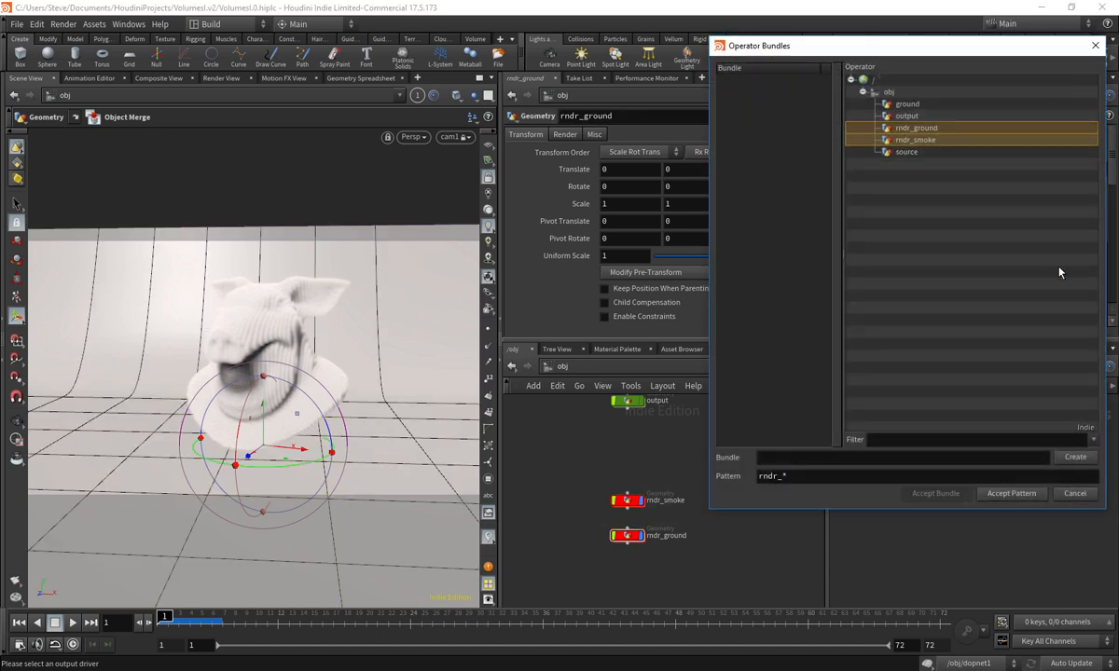
pyautogui.click(1074, 495)
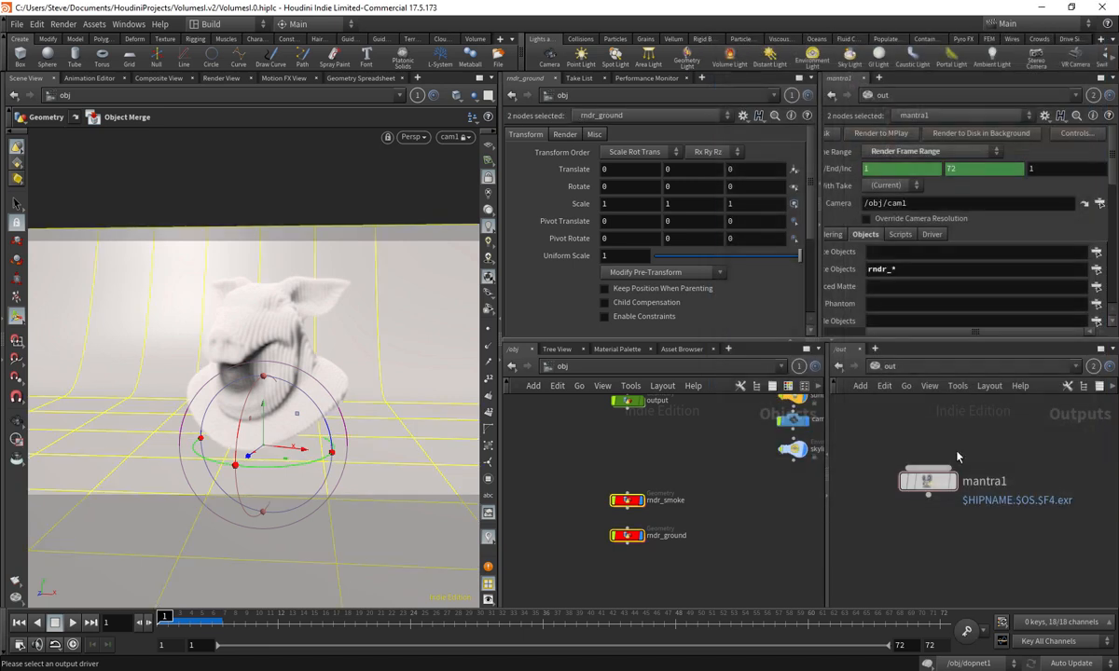
# - Select the cam1 node in the object network to examine the parameters of the render camera
pyautogui.moveTo(822, 440)
pyautogui.mouseDown()
pyautogui.moveTo(813, 440)
pyautogui.moveTo(822, 443)
pyautogui.mouseUp()
pyautogui.moveTo(930, 332); pyautogui.dragTo(879, 335)
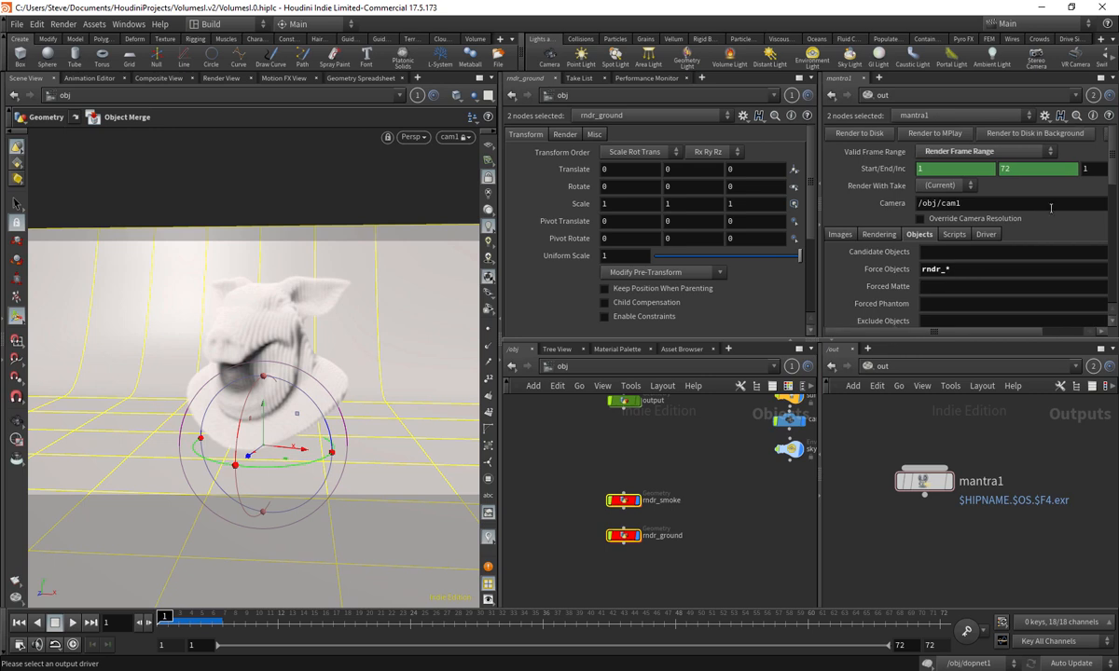
pyautogui.moveTo(1114, 173)
pyautogui.mouseDown()
pyautogui.moveTo(1105, 216)
pyautogui.moveTo(1114, 165)
pyautogui.mouseUp()
pyautogui.press('h')
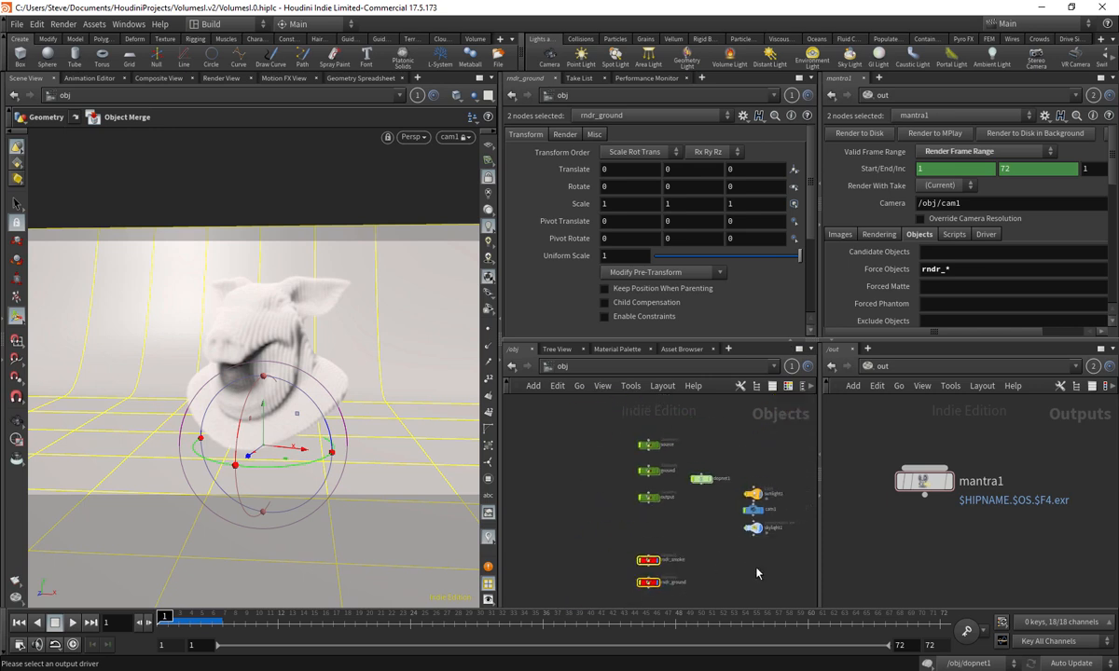
pyautogui.moveTo(741, 579)
pyautogui.mouseDown()
pyautogui.moveTo(792, 509)
pyautogui.moveTo(791, 561)
pyautogui.mouseUp()
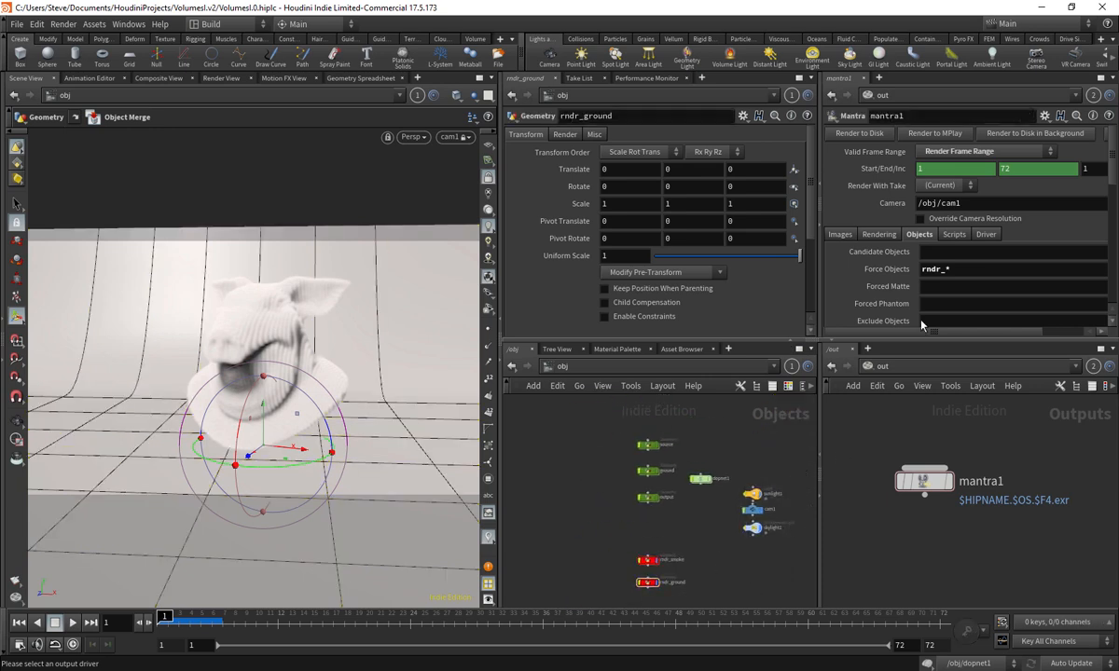
pyautogui.click(937, 207)
pyautogui.scroll(3, 788, 514)
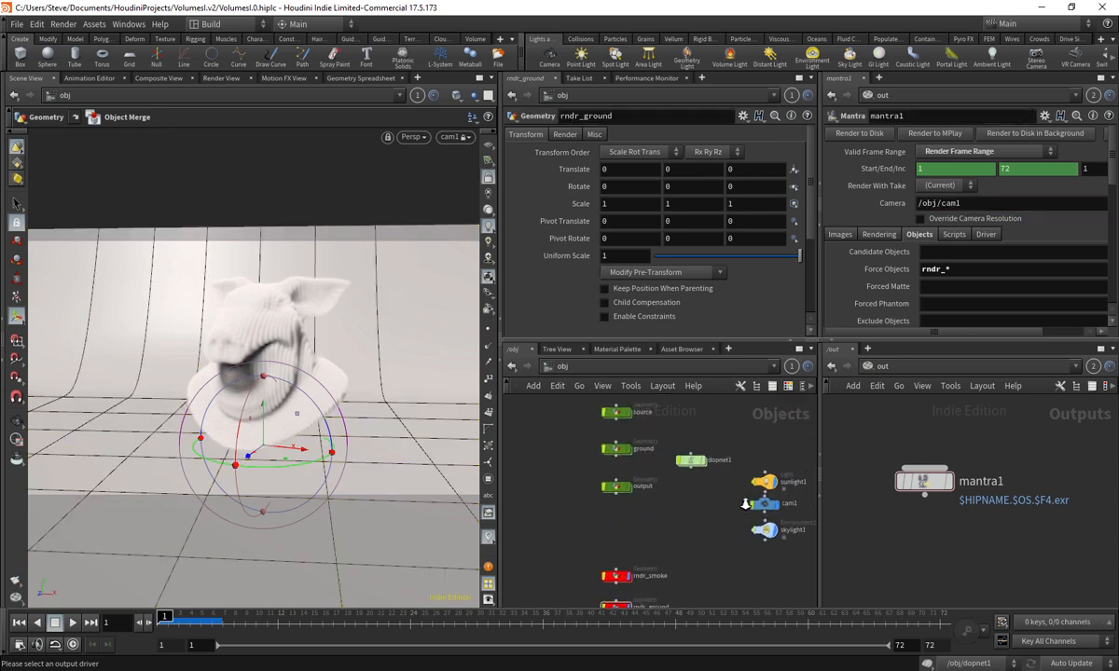
pyautogui.click(767, 501)
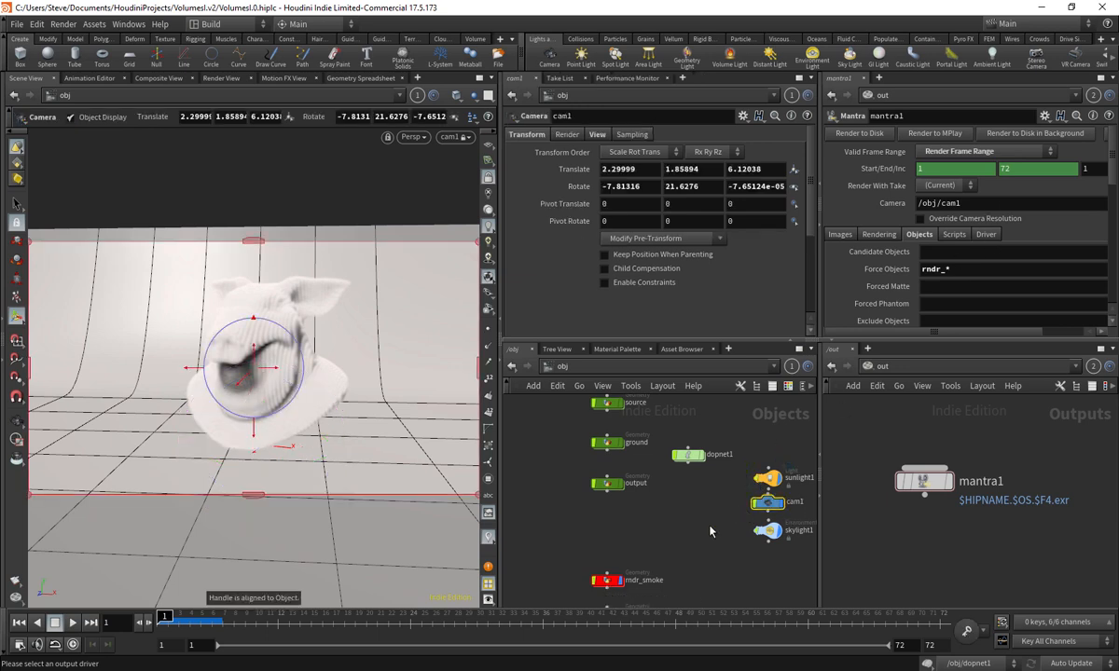
# - Render mantra1 in the Render View, fit the whole image in view, and focus the rendering on the pig head
pyautogui.click(224, 79)
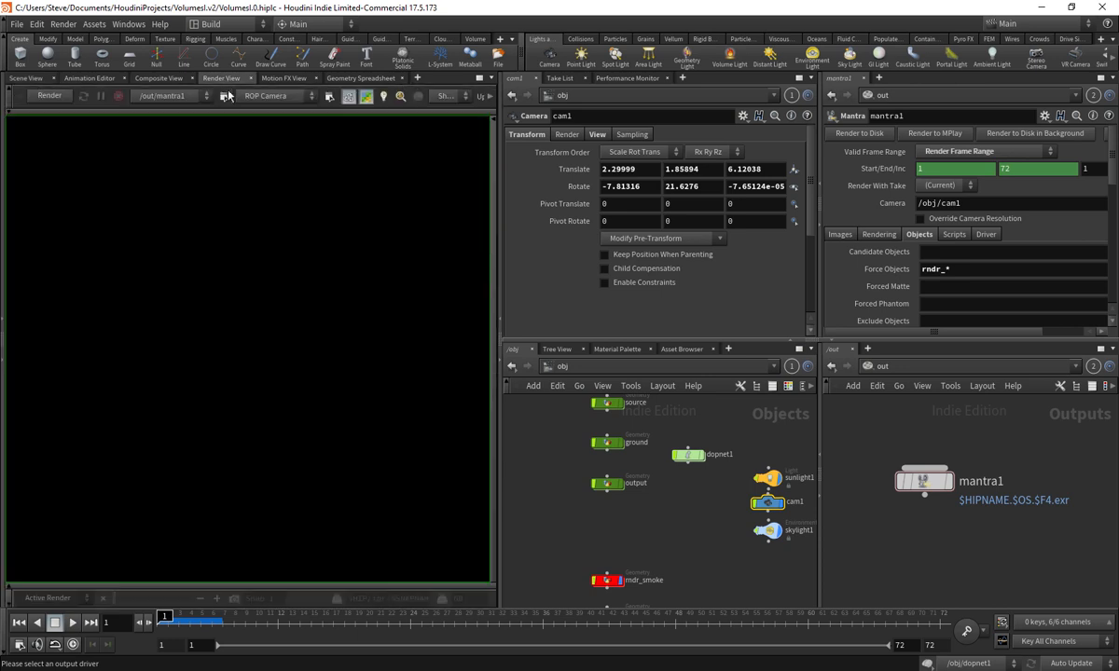
pyautogui.click(50, 96)
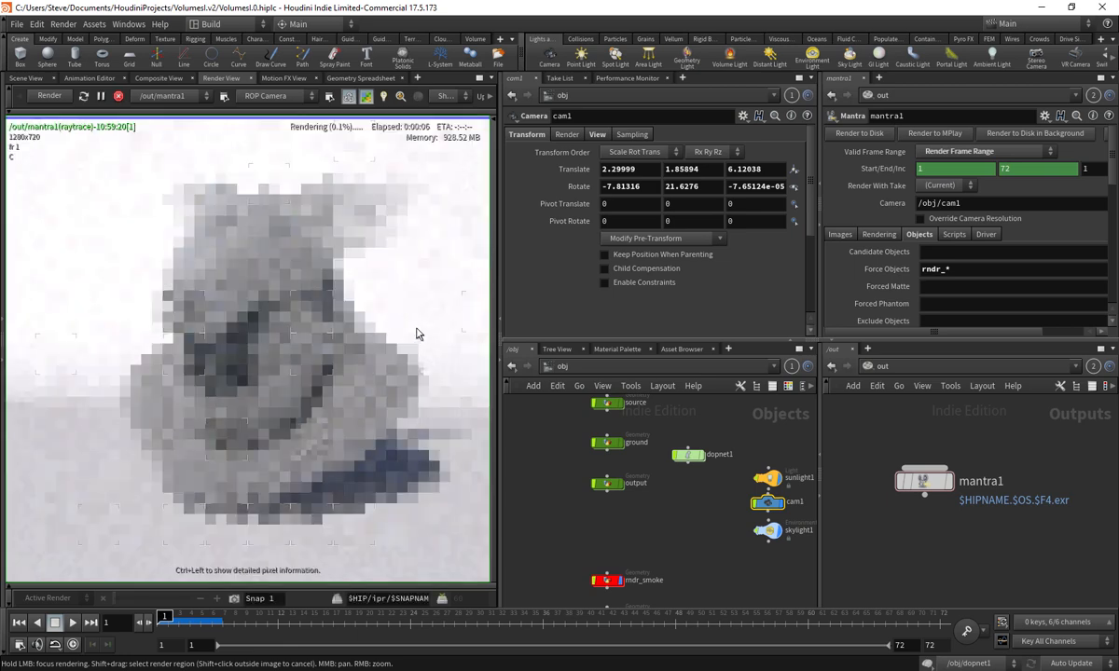
pyautogui.scroll(-4, 358, 358)
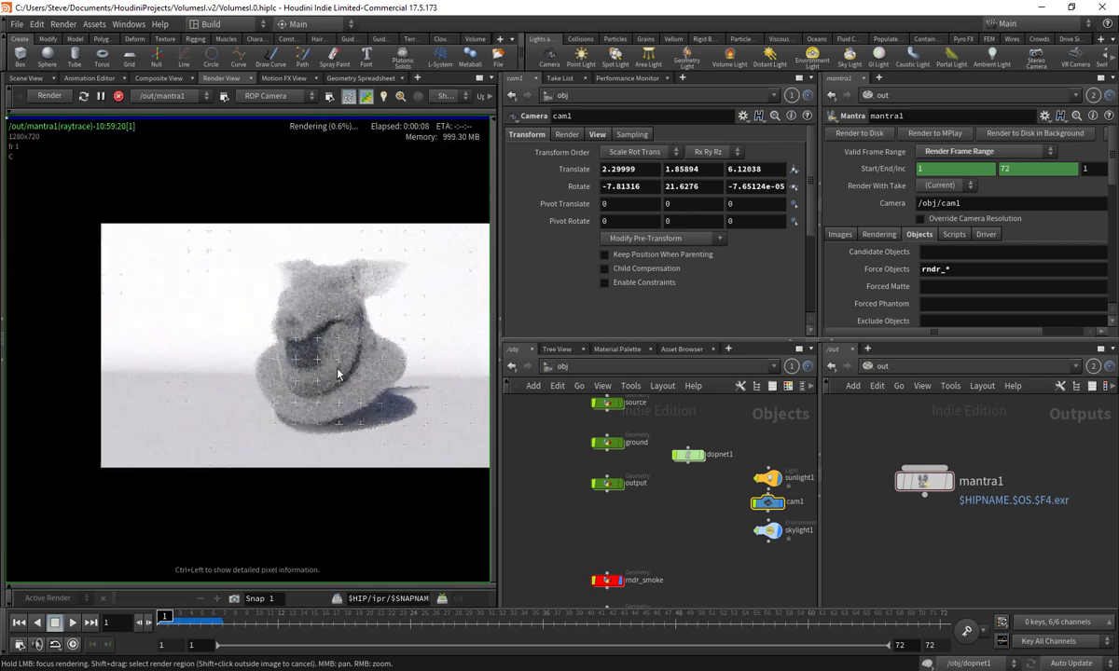
pyautogui.moveTo(332, 352); pyautogui.dragTo(286, 358, button='middle')
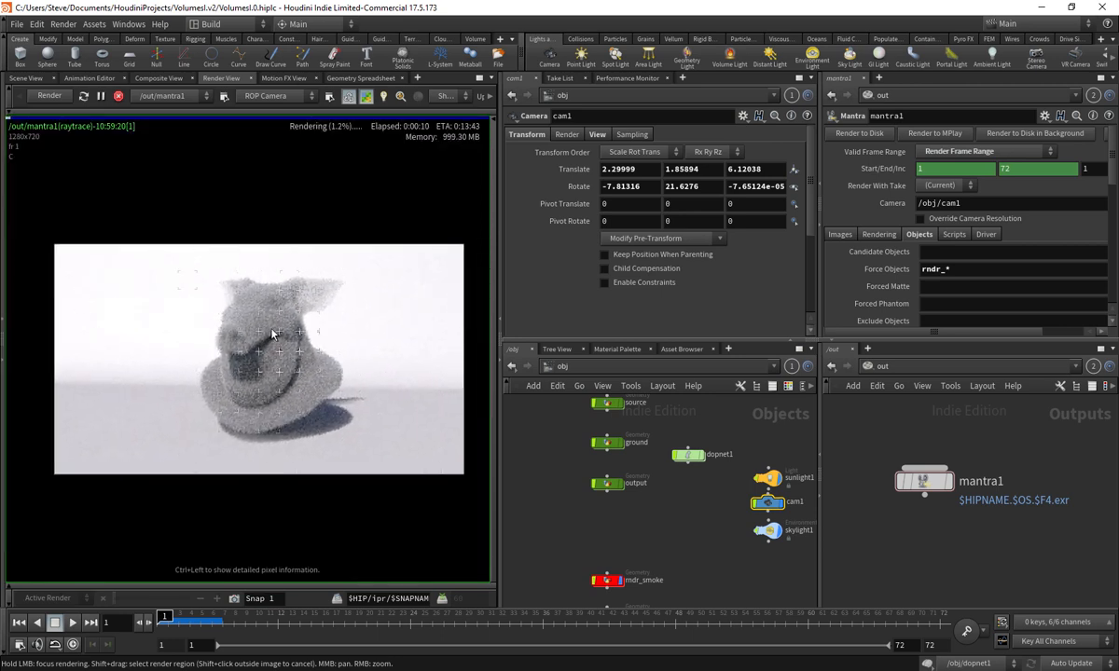
pyautogui.moveTo(260, 340); pyautogui.dragTo(291, 409)
pyautogui.moveTo(254, 333); pyautogui.dragTo(310, 392)
# - Preview the smoke render at frame 48 and at frame 29
pyautogui.click(667, 620)
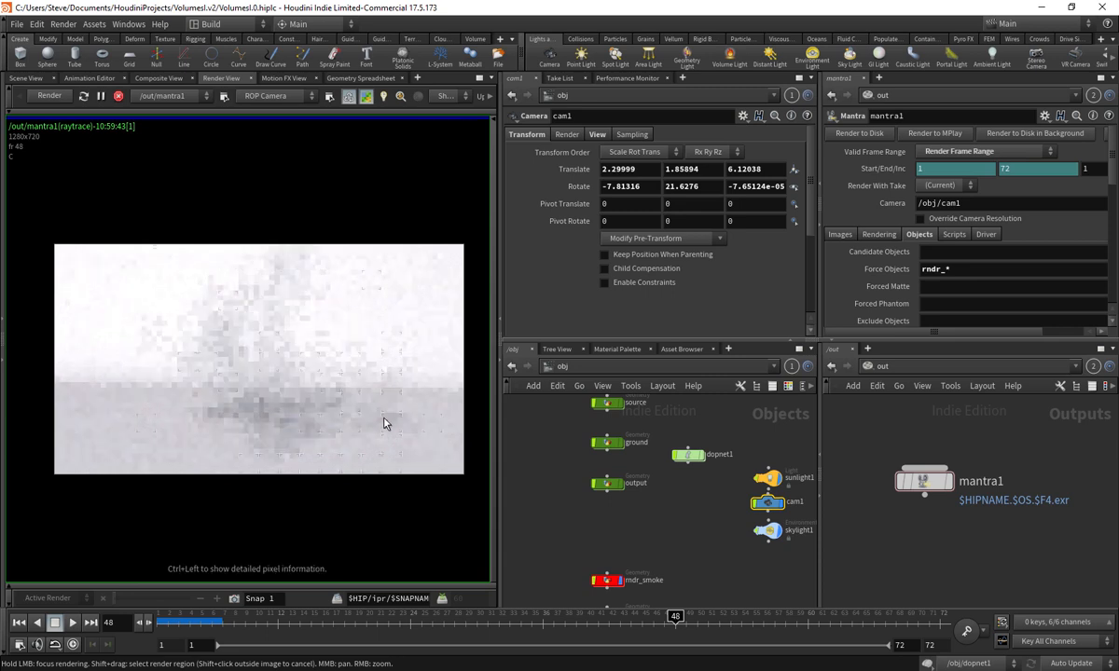
pyautogui.moveTo(285, 393); pyautogui.dragTo(238, 292)
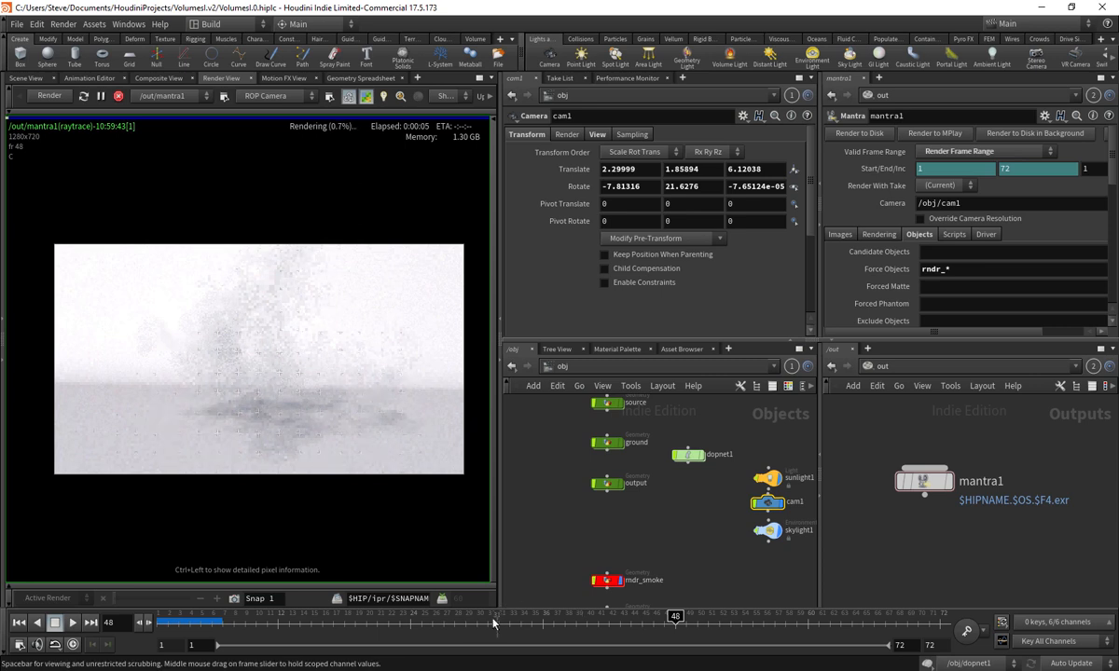
pyautogui.click(466, 619)
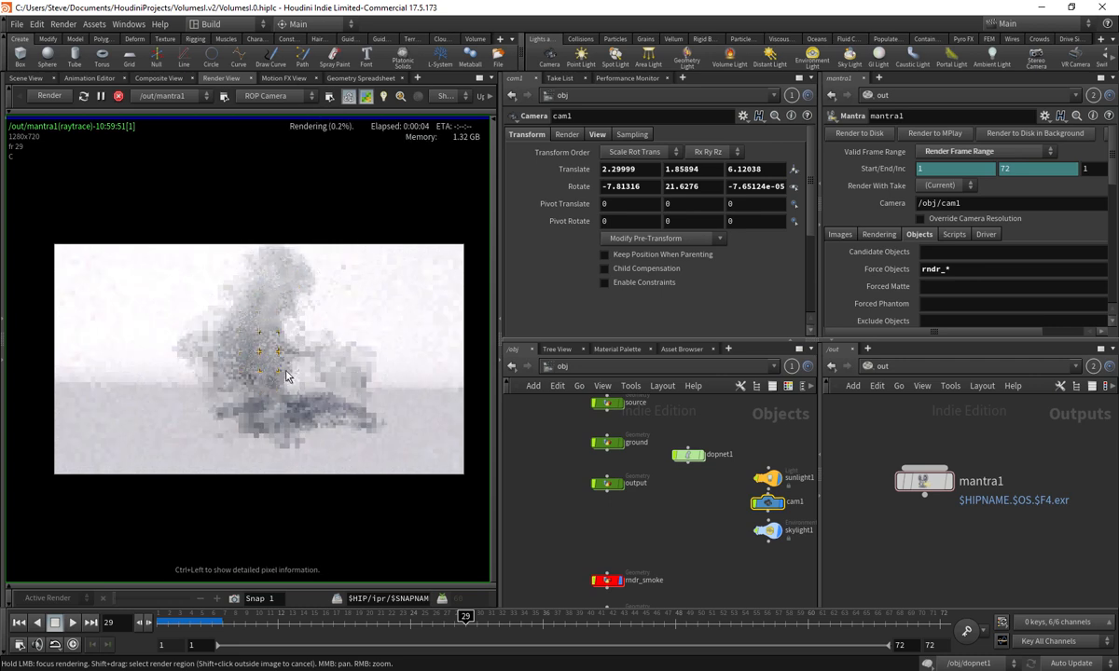
# - Widen the Material Palette's gallery list and add the Basic Smoke and Principled Shader materials to /mat
pyautogui.click(618, 349)
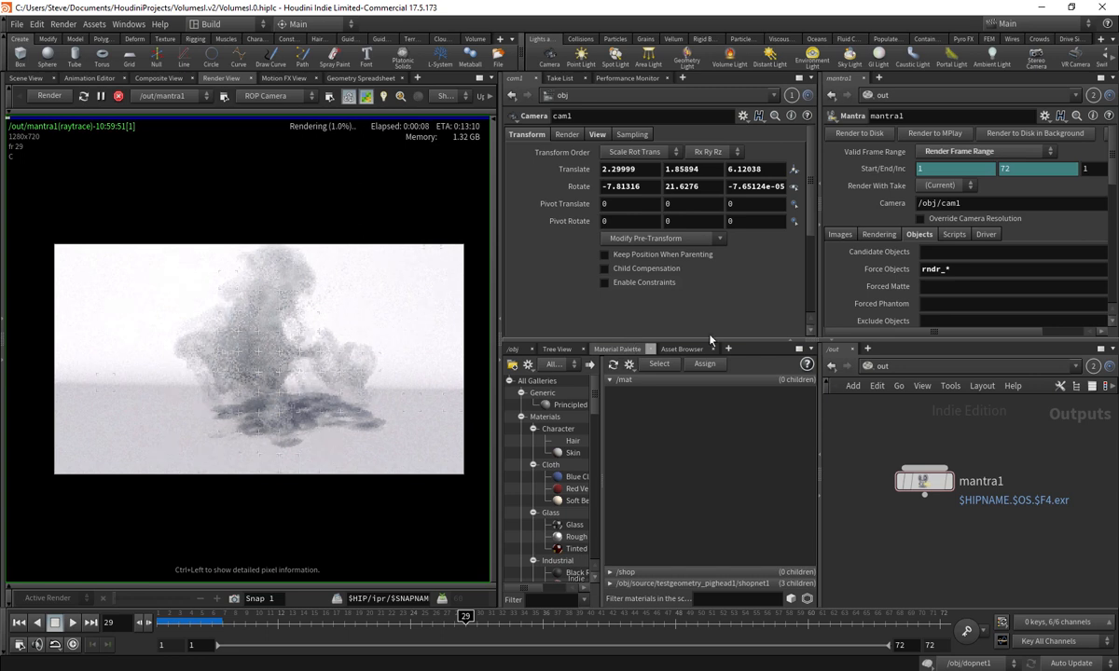
pyautogui.click(728, 349)
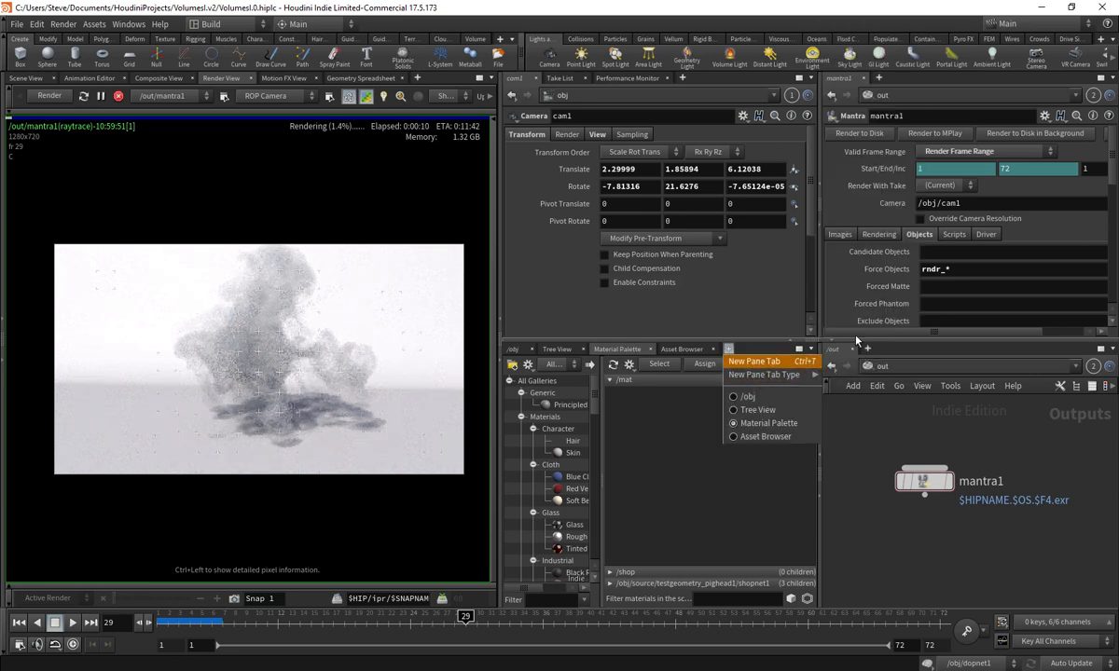
pyautogui.moveTo(774, 374)
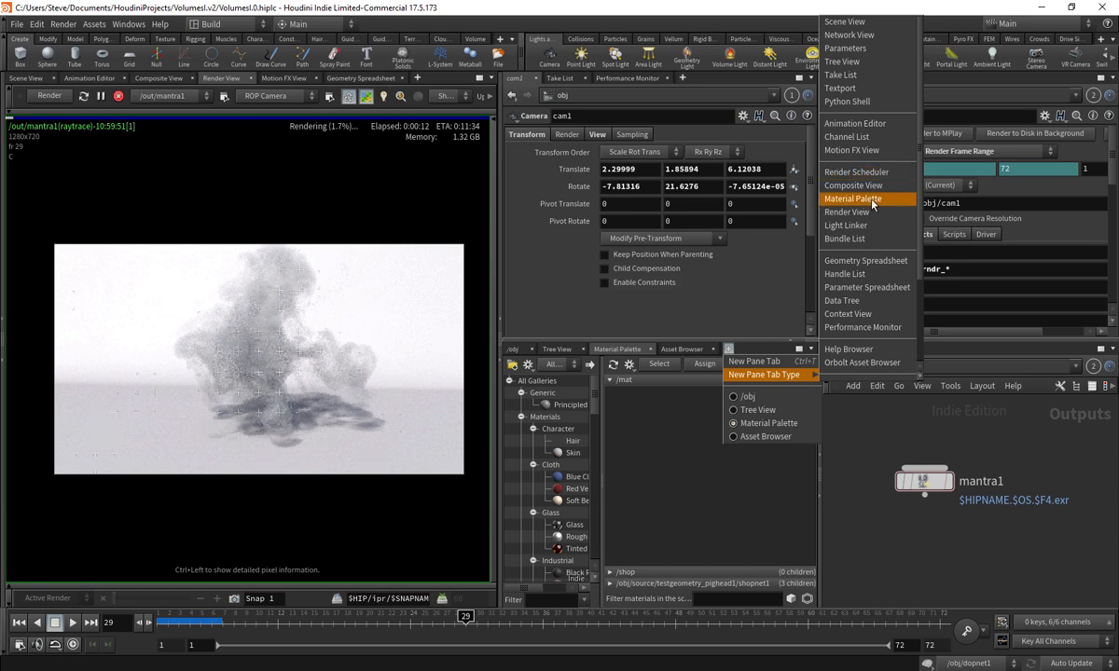
pyautogui.click(624, 418)
pyautogui.moveTo(599, 409); pyautogui.dragTo(662, 404)
pyautogui.scroll(-1, 656, 438)
pyautogui.scroll(-5, 634, 438)
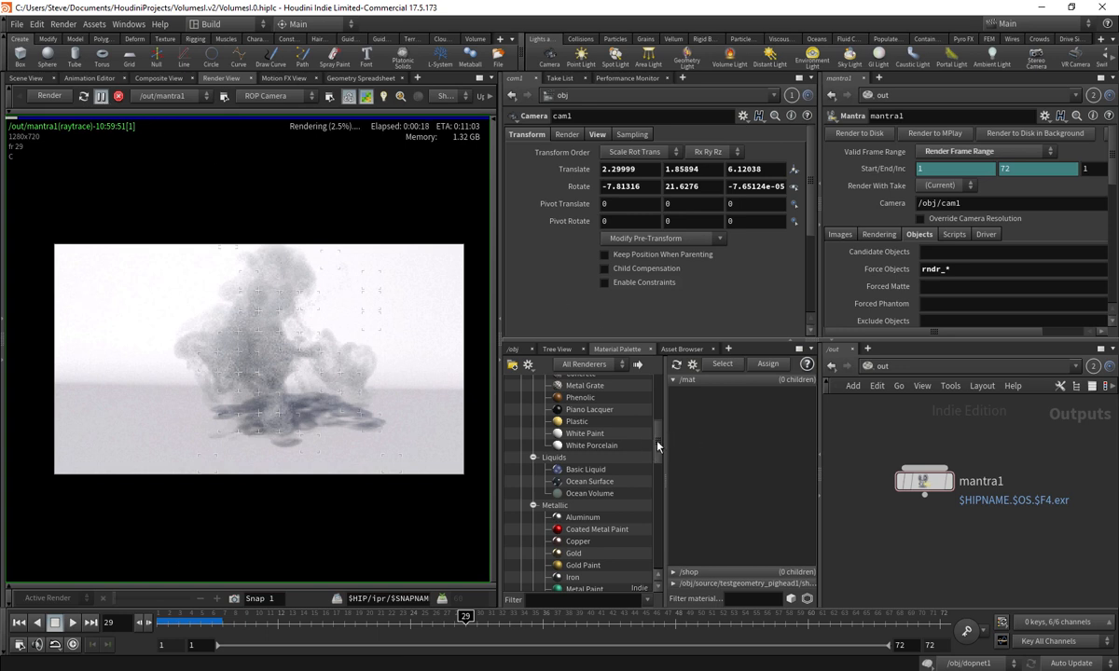
pyautogui.scroll(-4, 663, 491)
pyautogui.scroll(-4, 663, 494)
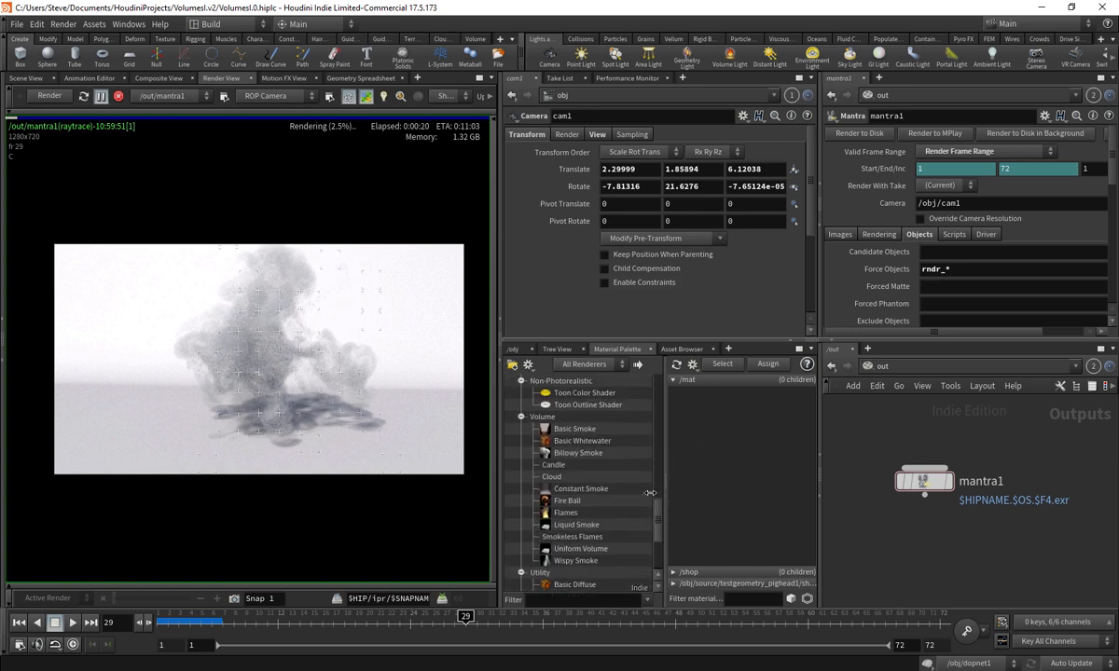
pyautogui.moveTo(589, 432); pyautogui.dragTo(723, 460)
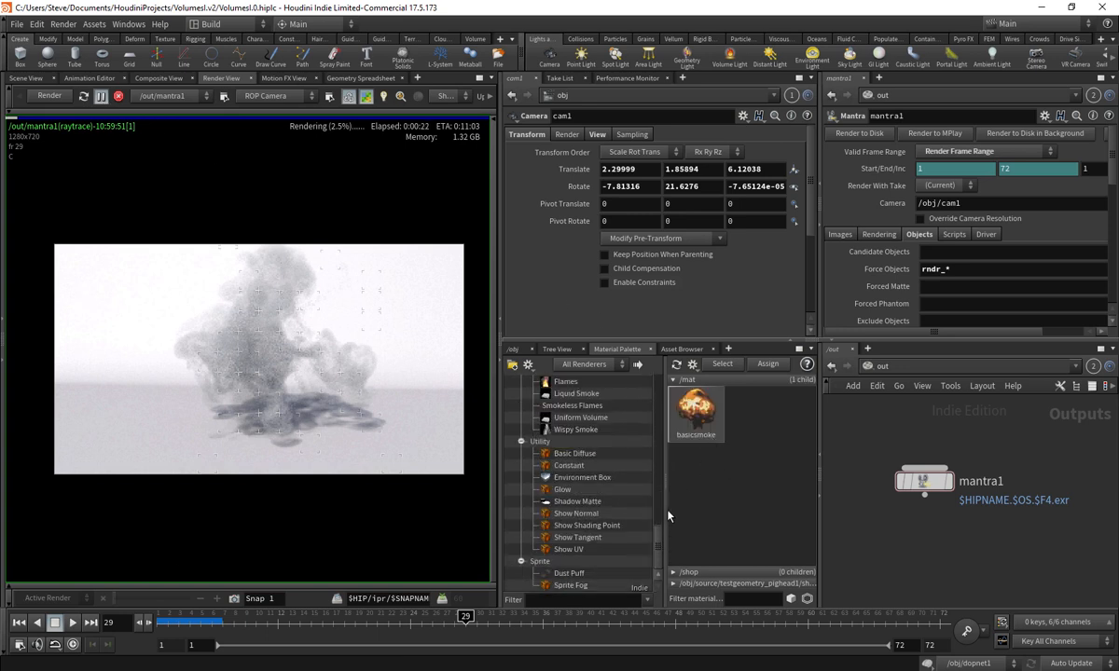
pyautogui.scroll(10, 614, 507)
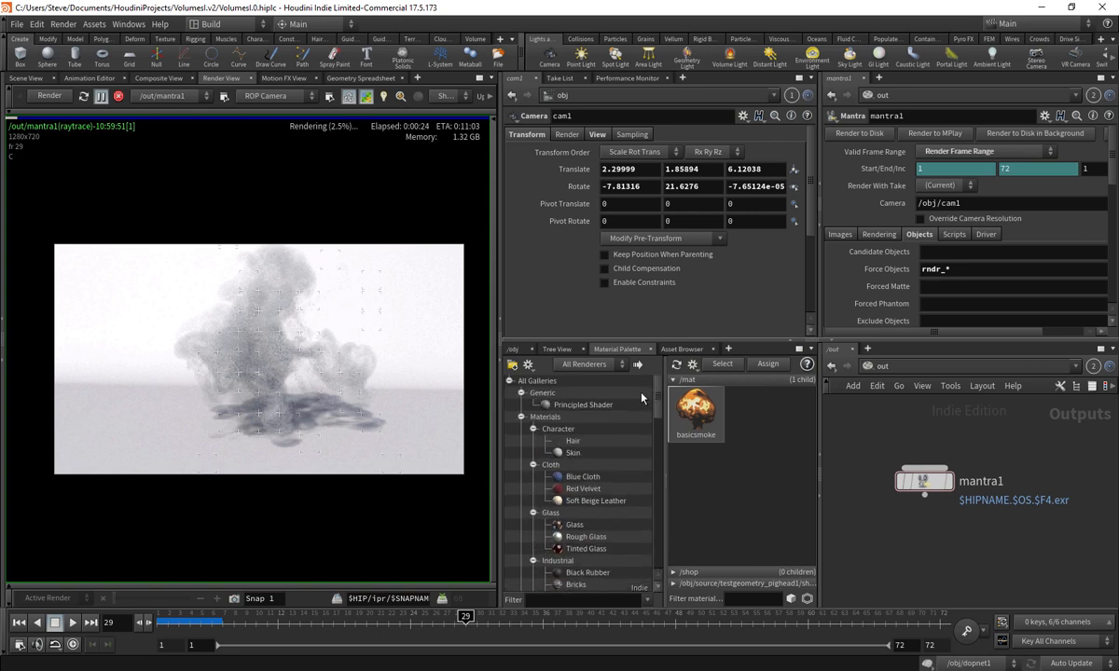
pyautogui.moveTo(607, 412); pyautogui.dragTo(758, 450)
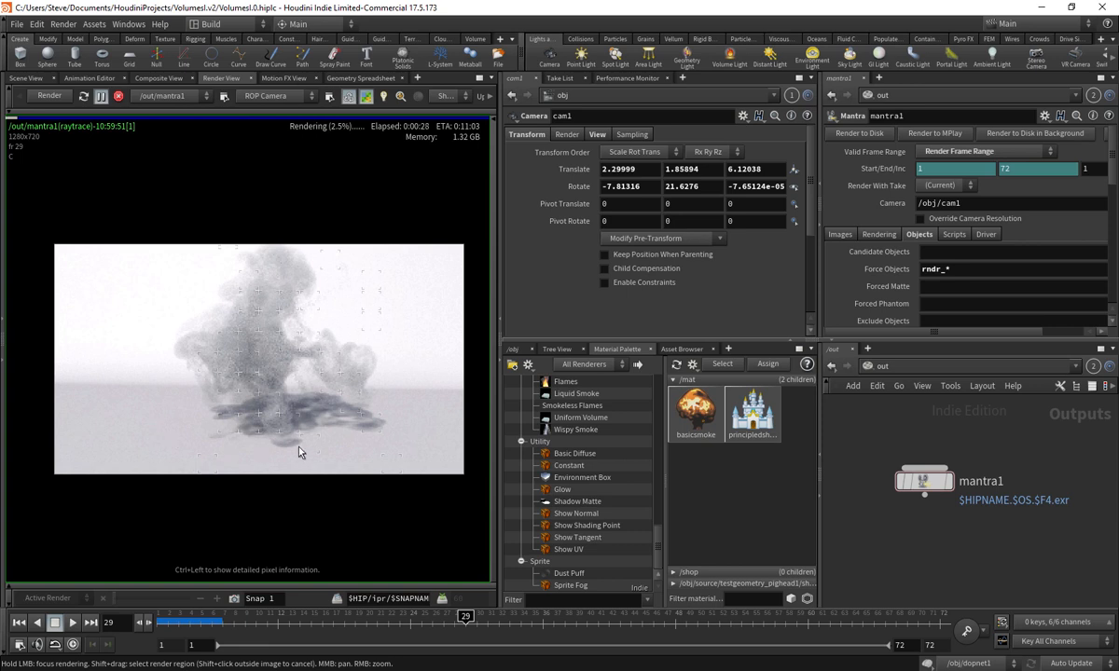
# - Assign the /mat/basicsmoke material to the rndr_smoke object in the object network
pyautogui.click(513, 348)
pyautogui.moveTo(668, 565); pyautogui.dragTo(672, 512, button='middle')
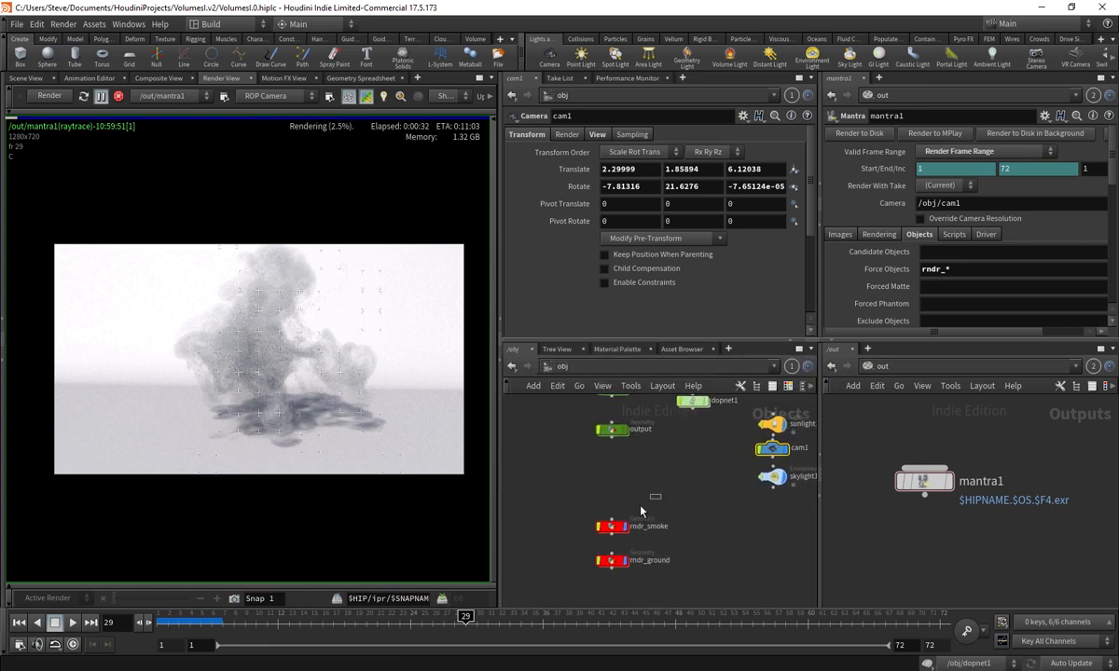
pyautogui.click(607, 526)
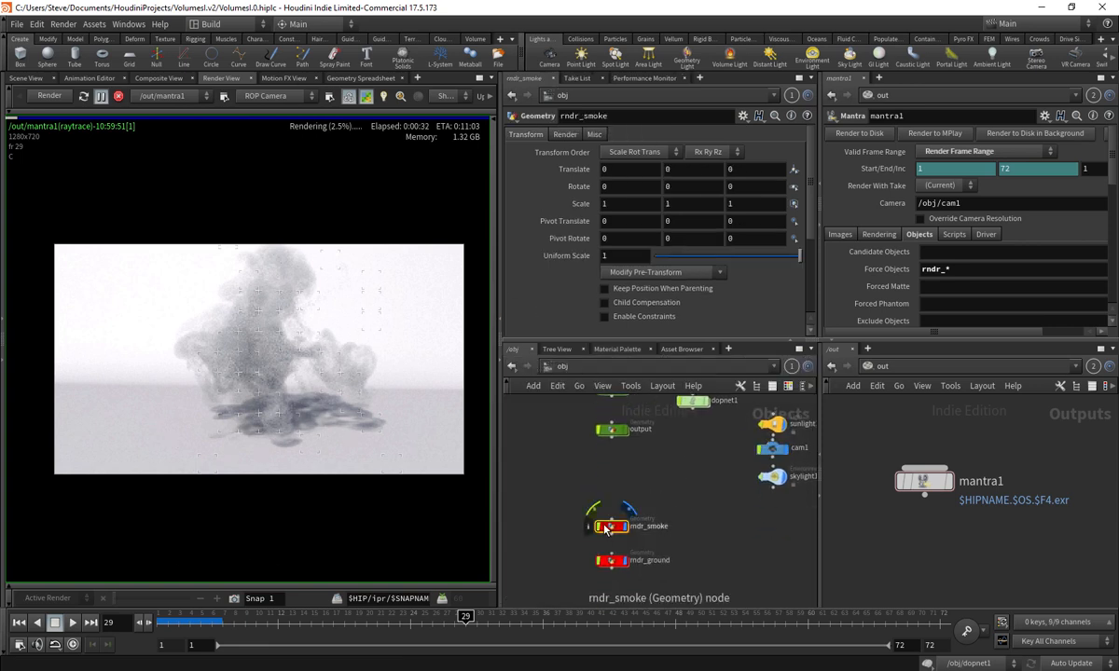
pyautogui.click(566, 134)
pyautogui.click(751, 152)
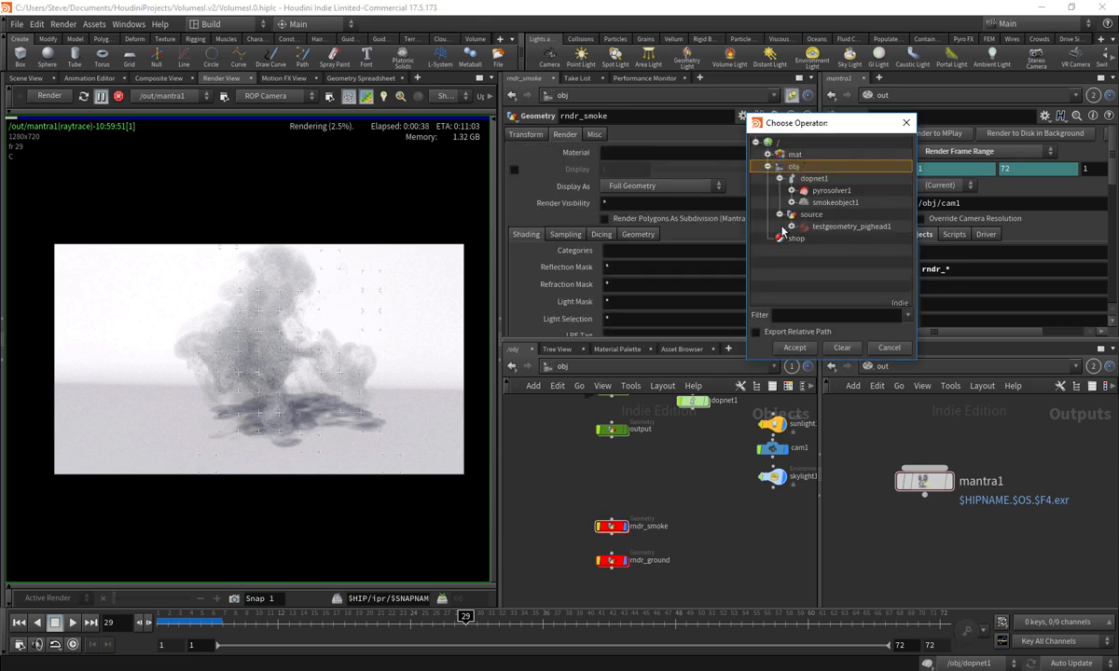
pyautogui.click(773, 154)
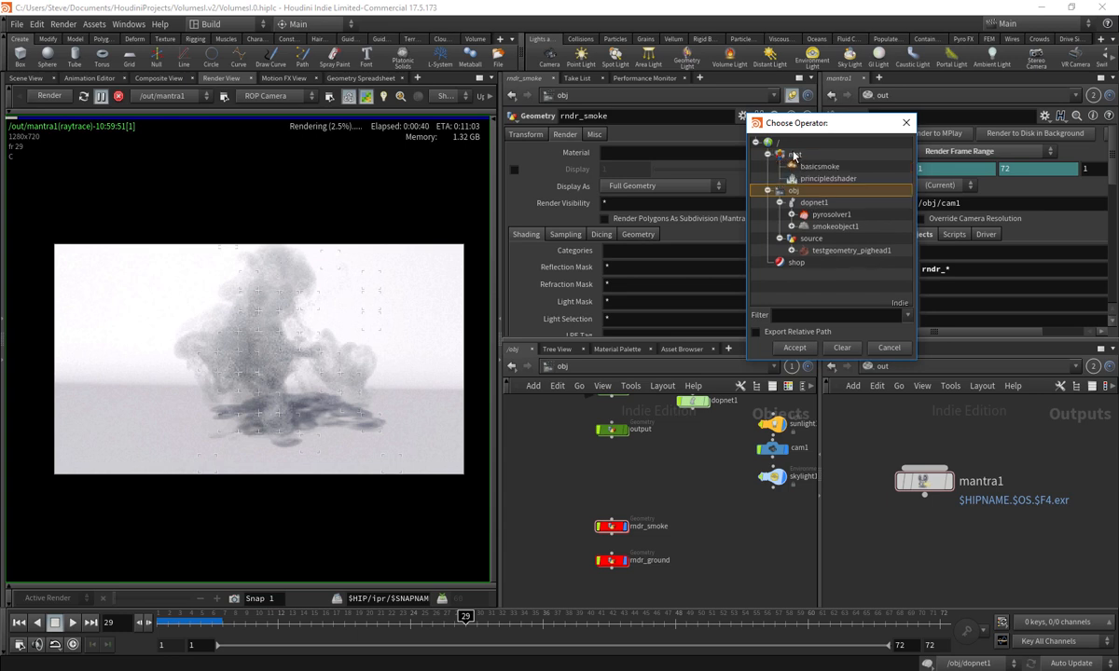
pyautogui.click(818, 166)
pyautogui.click(791, 348)
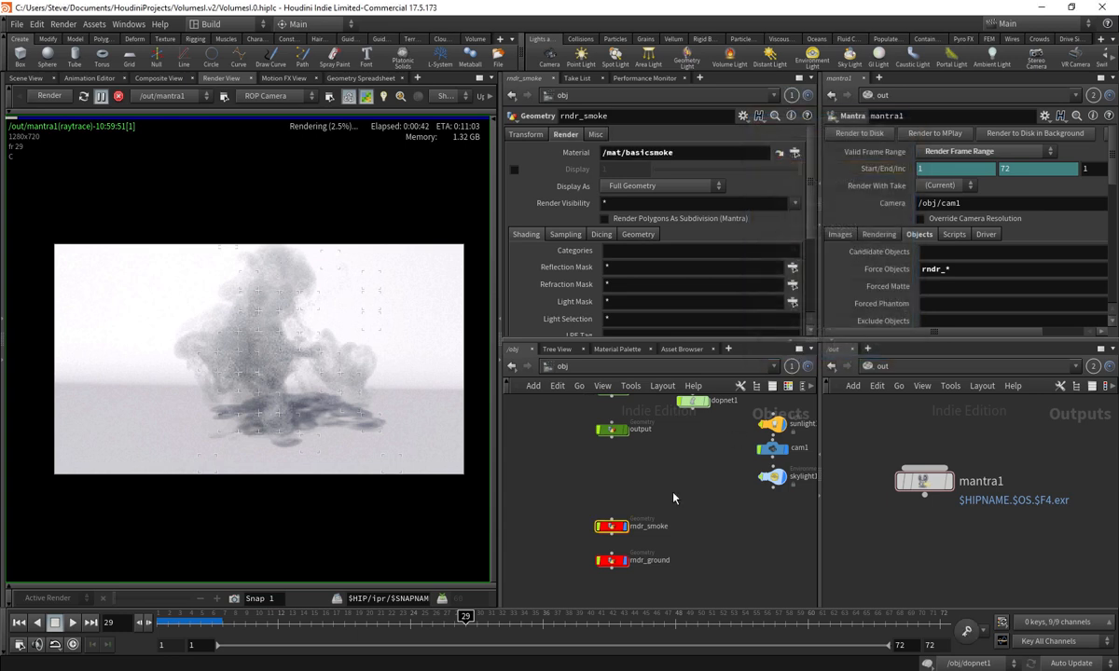
# - Assign the /mat/principledshader material to the rndr_ground object
pyautogui.click(612, 560)
pyautogui.click(565, 134)
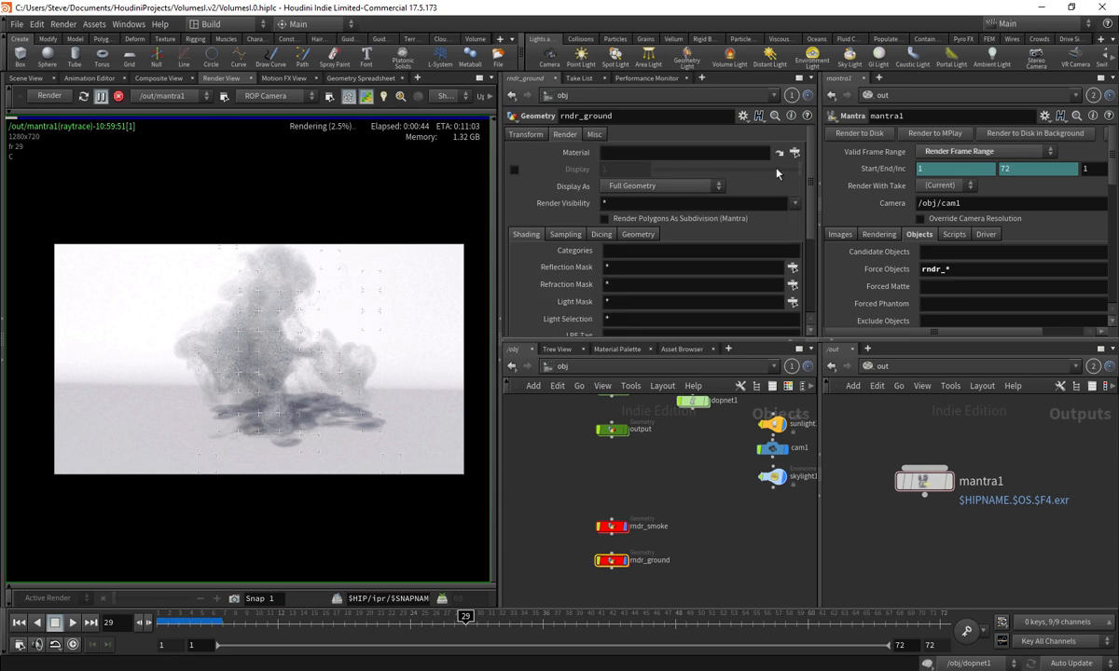
pyautogui.click(744, 152)
pyautogui.click(811, 179)
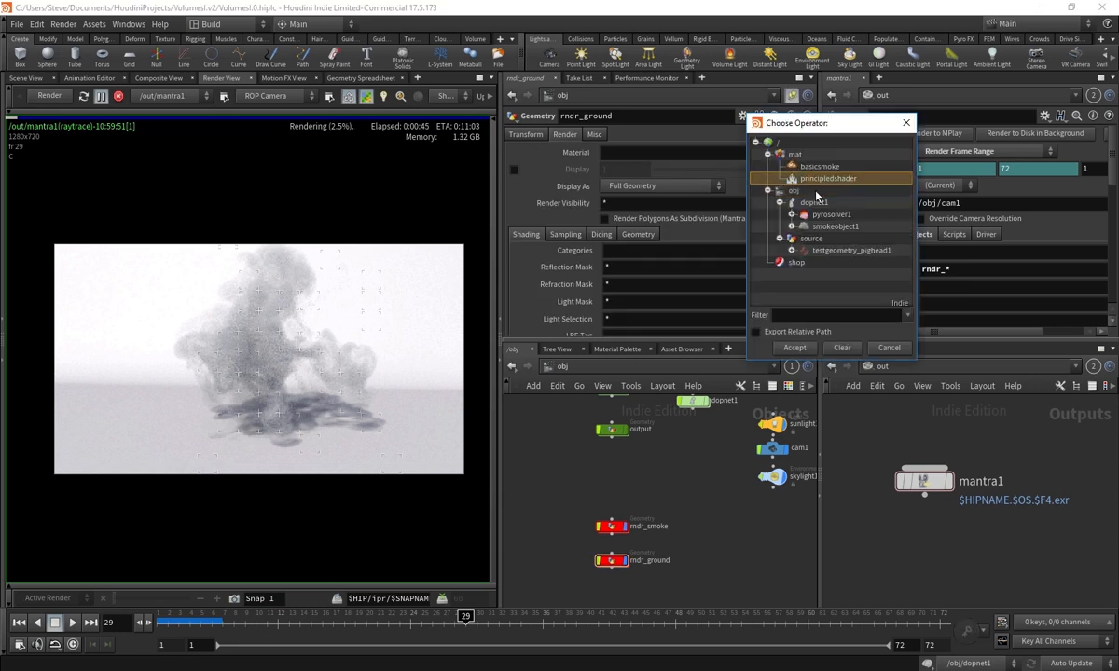
pyautogui.click(795, 347)
# - Narrow the network pane slightly and select the basicsmoke and principledshader materials in the Material Palette to look for their parameters
pyautogui.moveTo(819, 462); pyautogui.dragTo(806, 463)
pyautogui.click(643, 351)
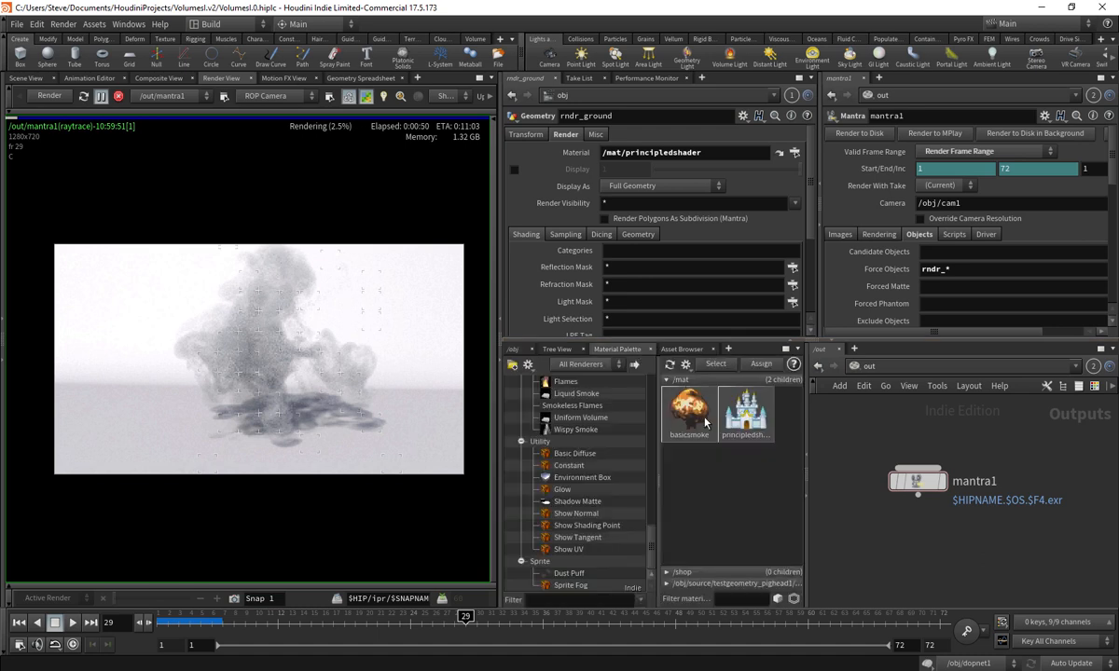
pyautogui.click(752, 413)
pyautogui.click(693, 407)
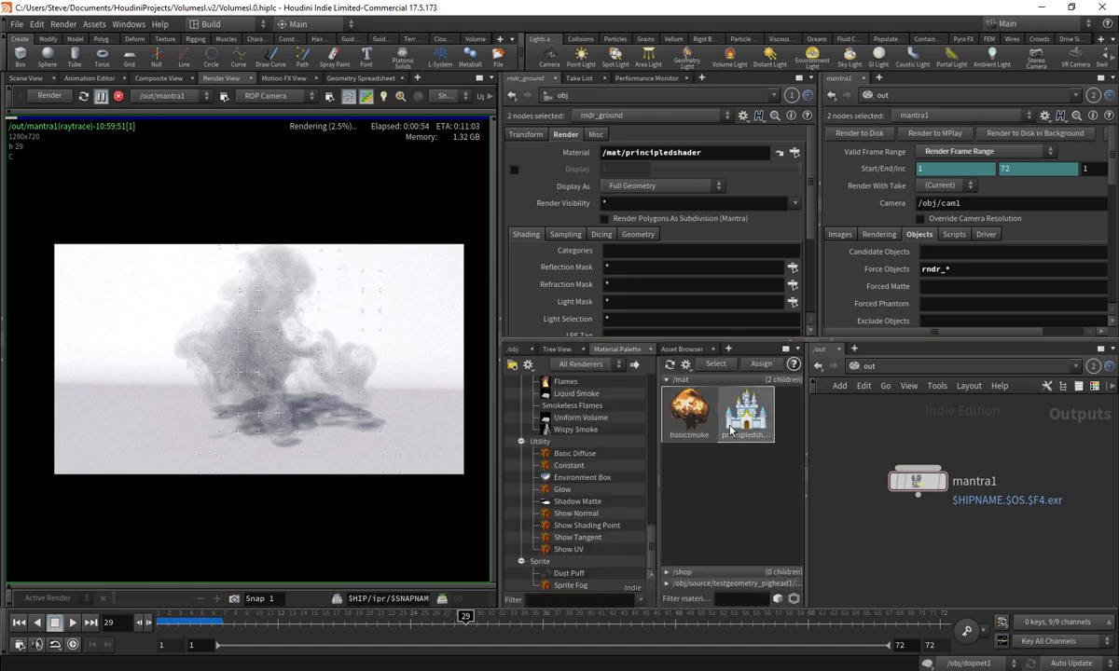
pyautogui.click(690, 426)
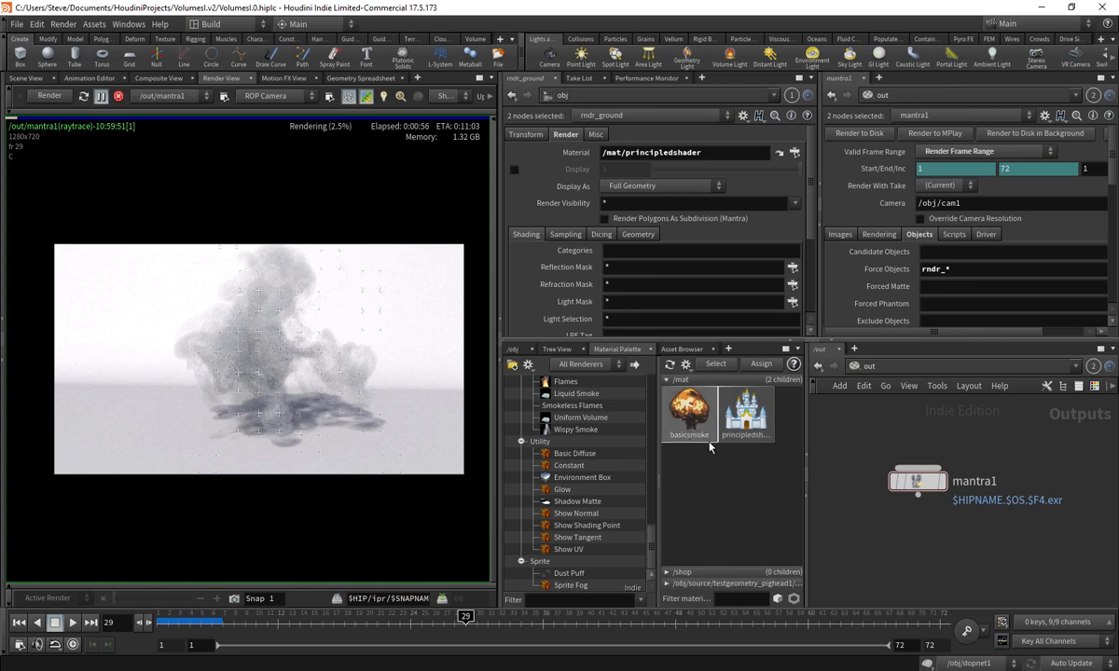
pyautogui.click(743, 434)
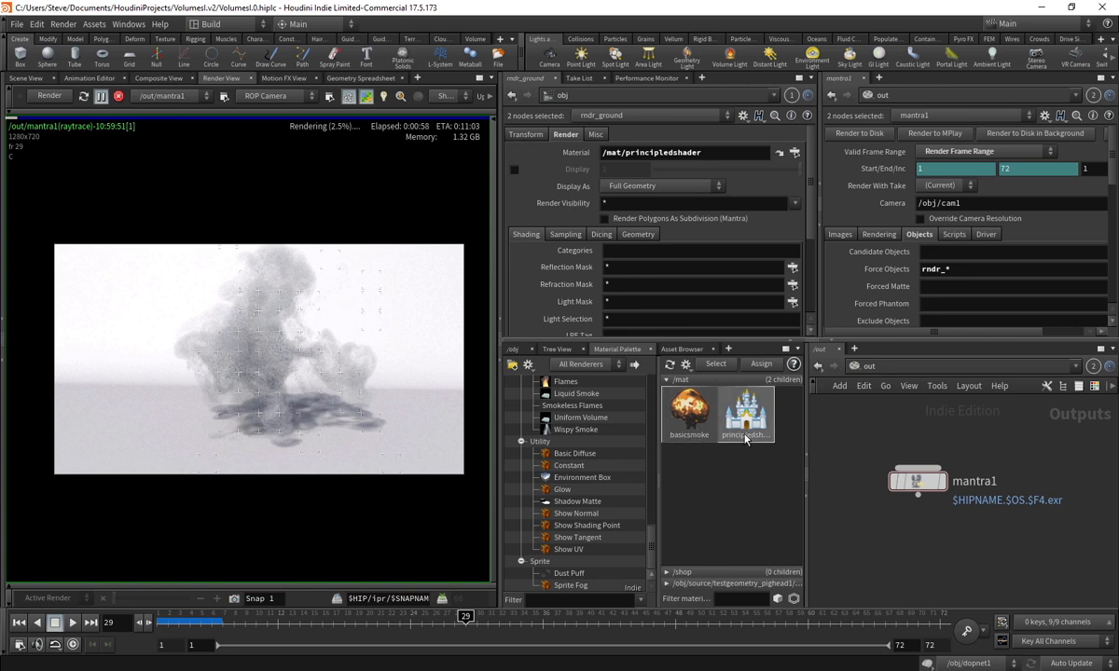
pyautogui.click(661, 115)
pyautogui.click(617, 138)
# - Switch the network editor from /obj to /mat and select the principledshader node to show its parameters
pyautogui.click(512, 348)
pyautogui.click(560, 366)
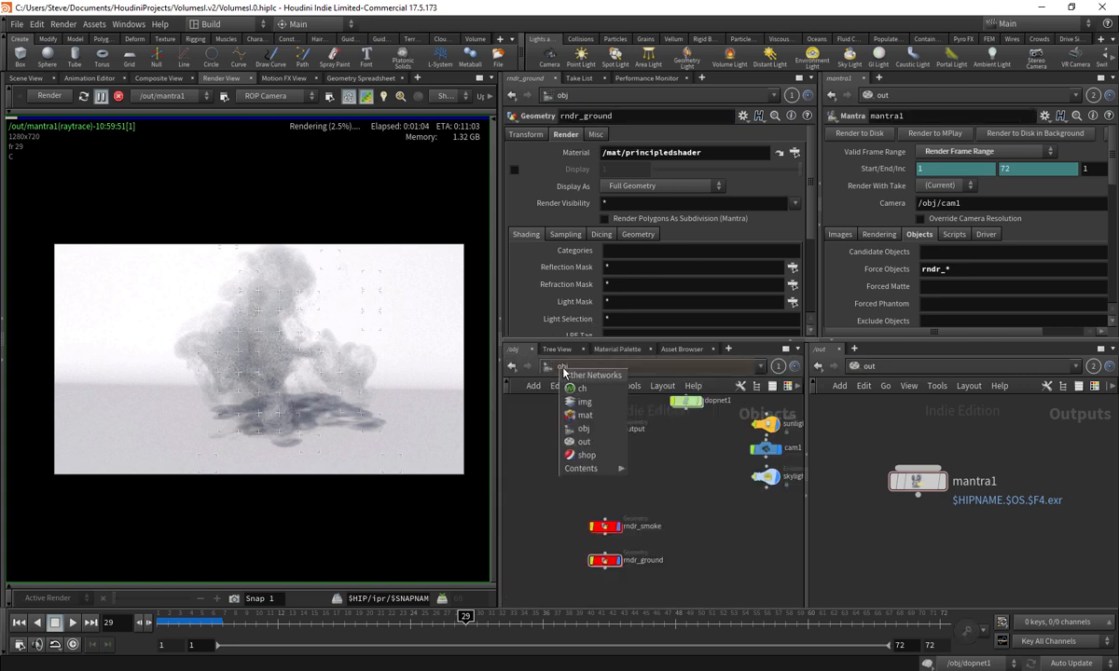
pyautogui.click(579, 415)
pyautogui.click(592, 437)
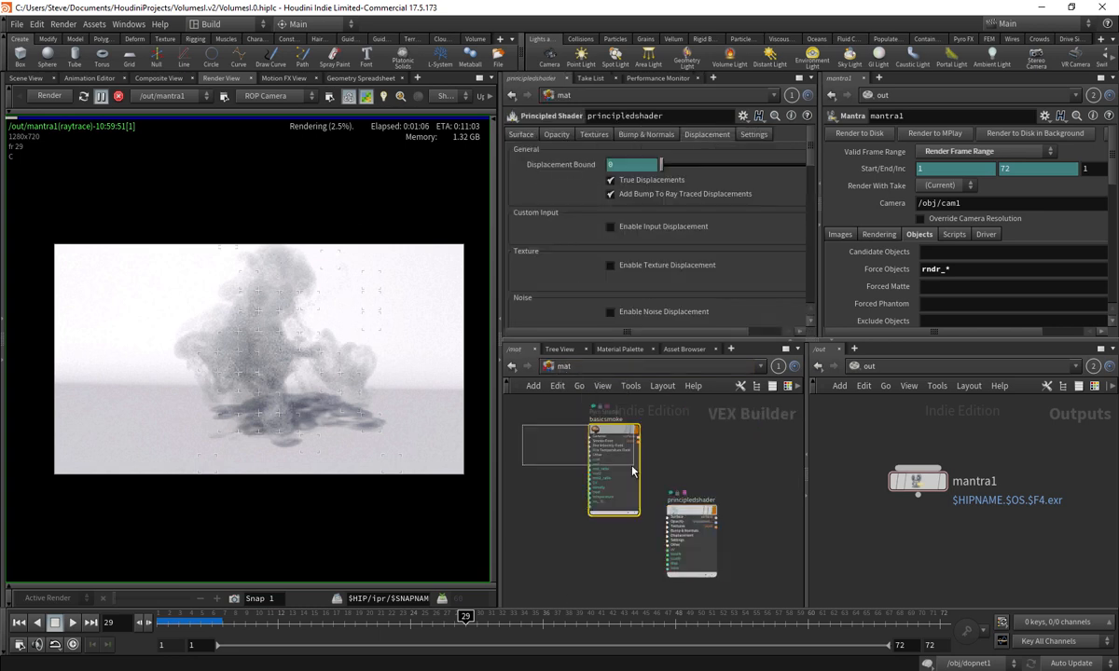
pyautogui.click(682, 567)
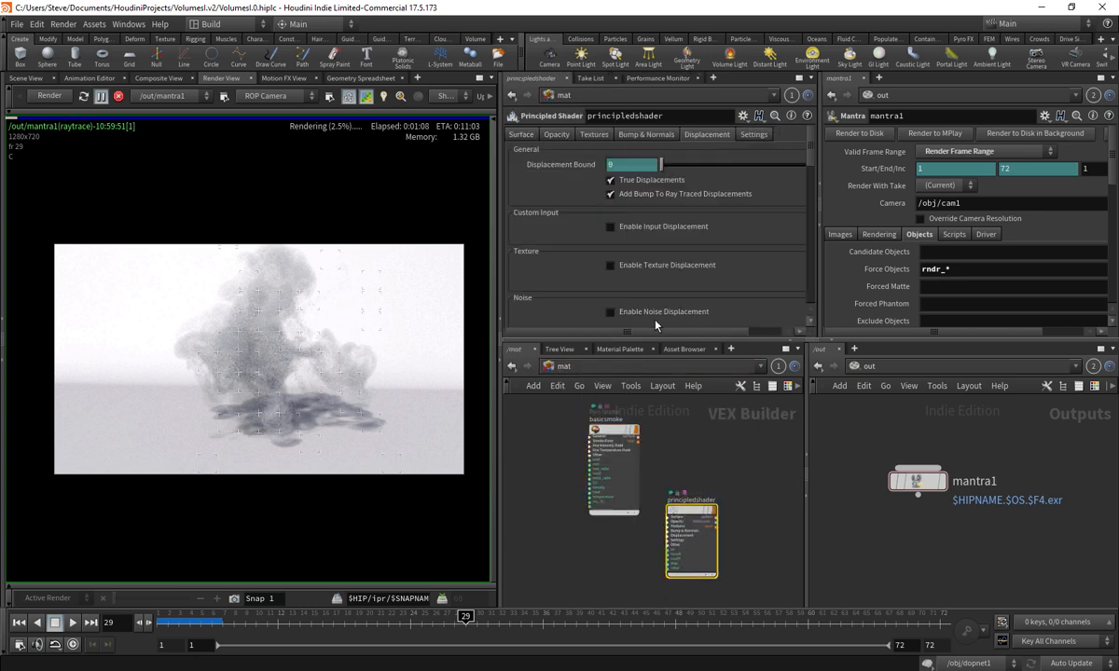
# - Resume and restart the mantra1 render with the assigned materials, and lay out the nodes in /mat
pyautogui.click(98, 97)
pyautogui.click(58, 98)
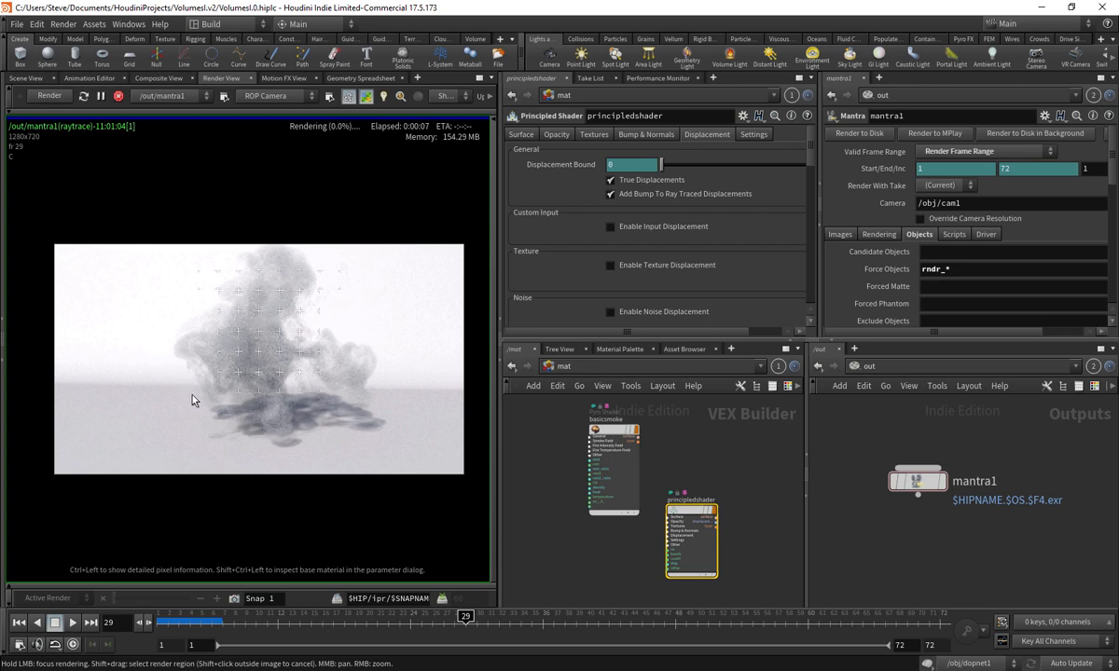
pyautogui.press('l')
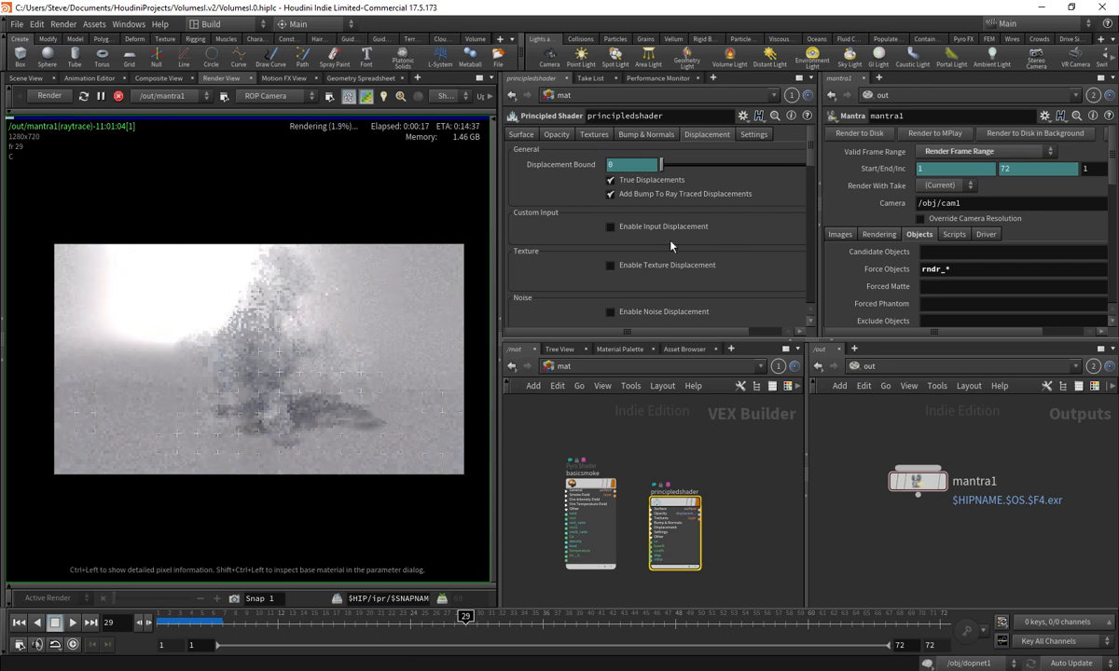
# - Set the principledshader's surface Reflectivity to 0
pyautogui.click(529, 136)
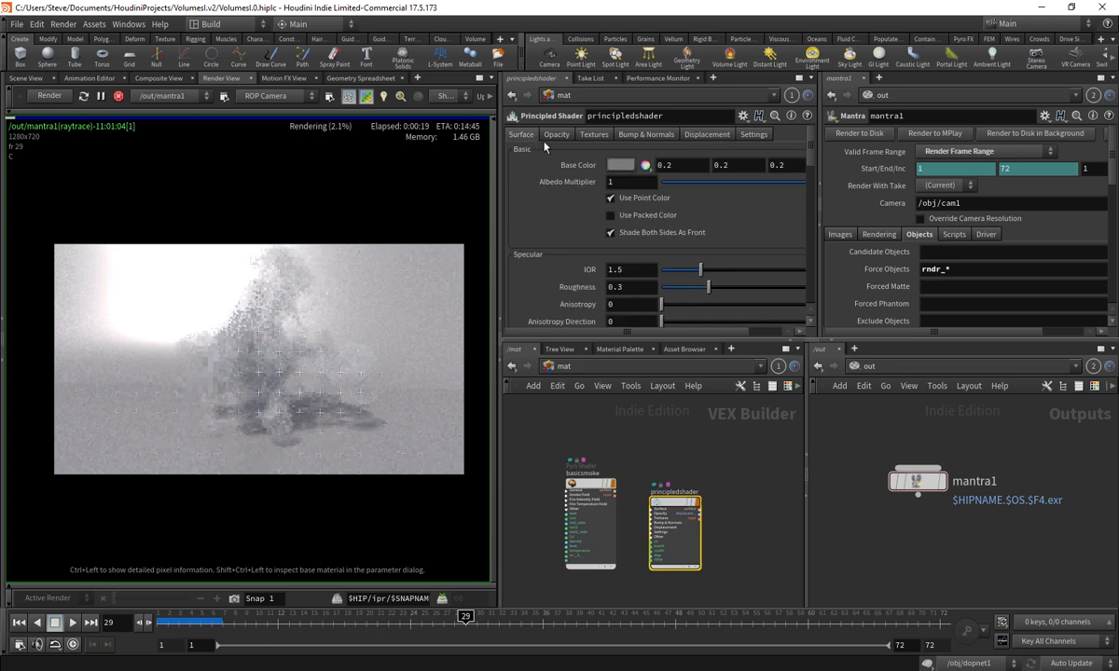
pyautogui.scroll(-5, 746, 215)
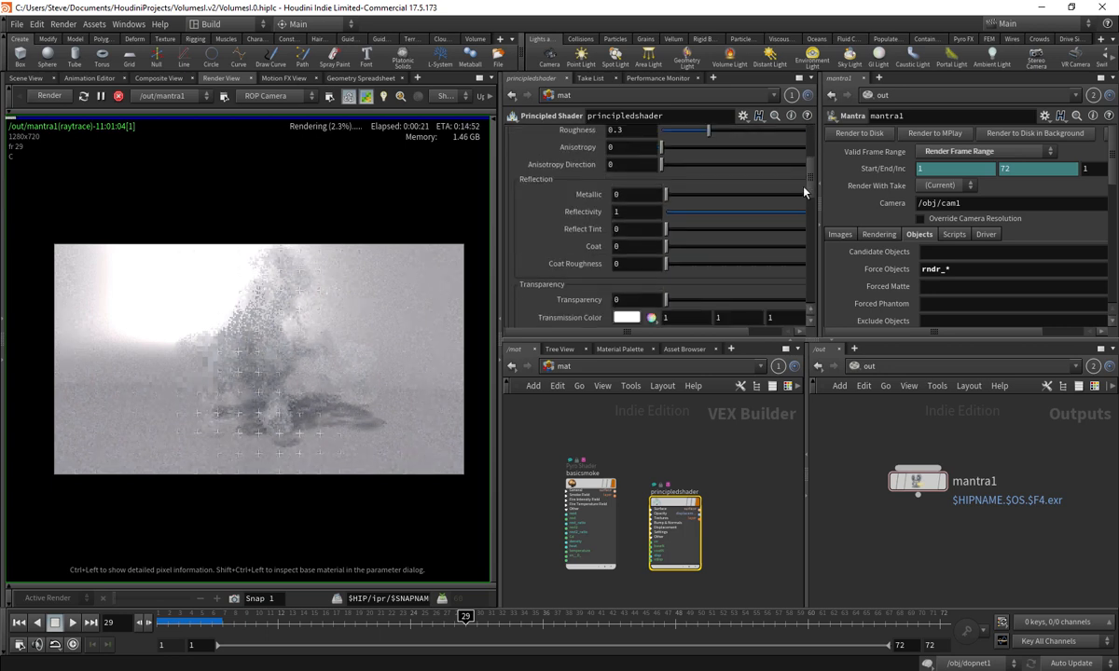
pyautogui.moveTo(686, 215); pyautogui.dragTo(657, 216)
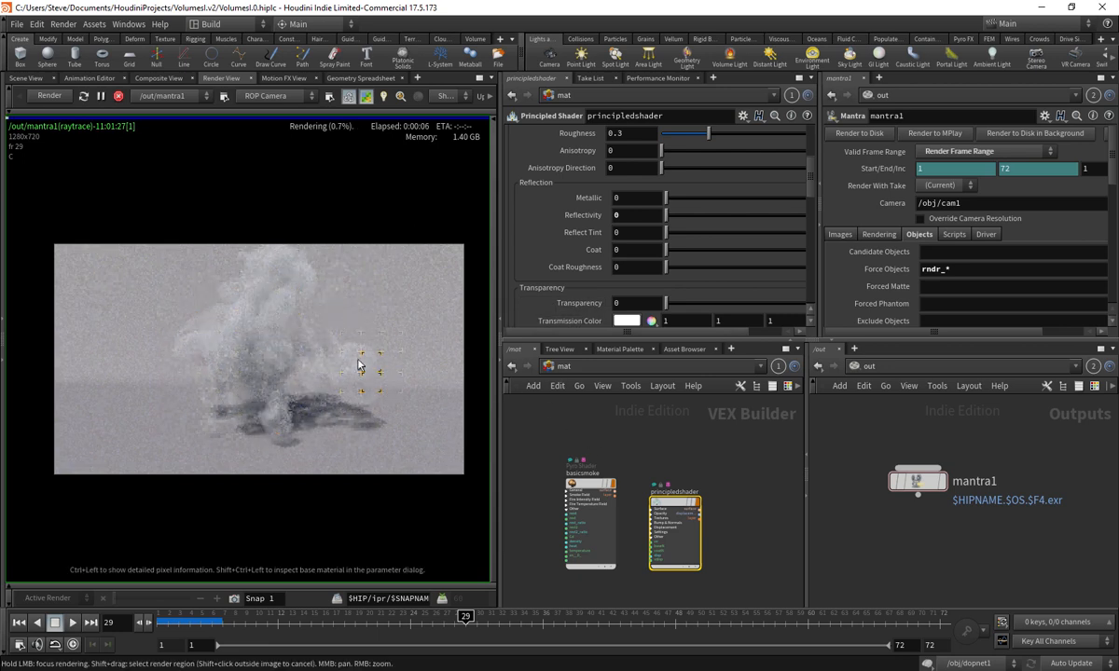
# - Select the basicsmoke shader and focus the rendering on different parts of the smoke to examine its look
pyautogui.click(580, 494)
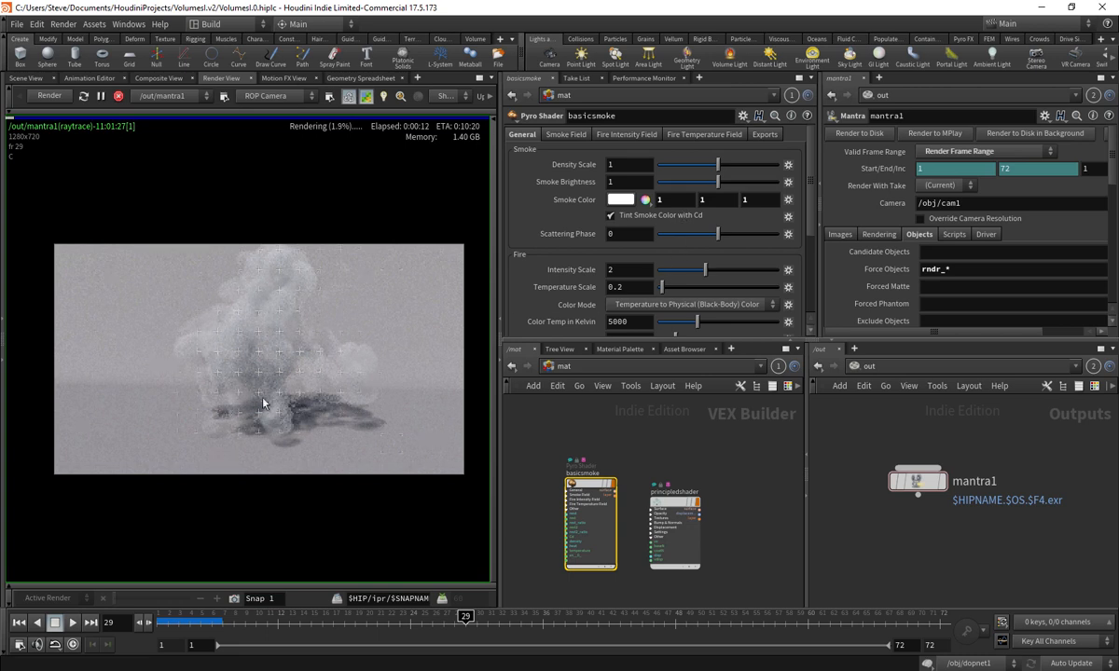
pyautogui.moveTo(273, 398); pyautogui.dragTo(271, 297)
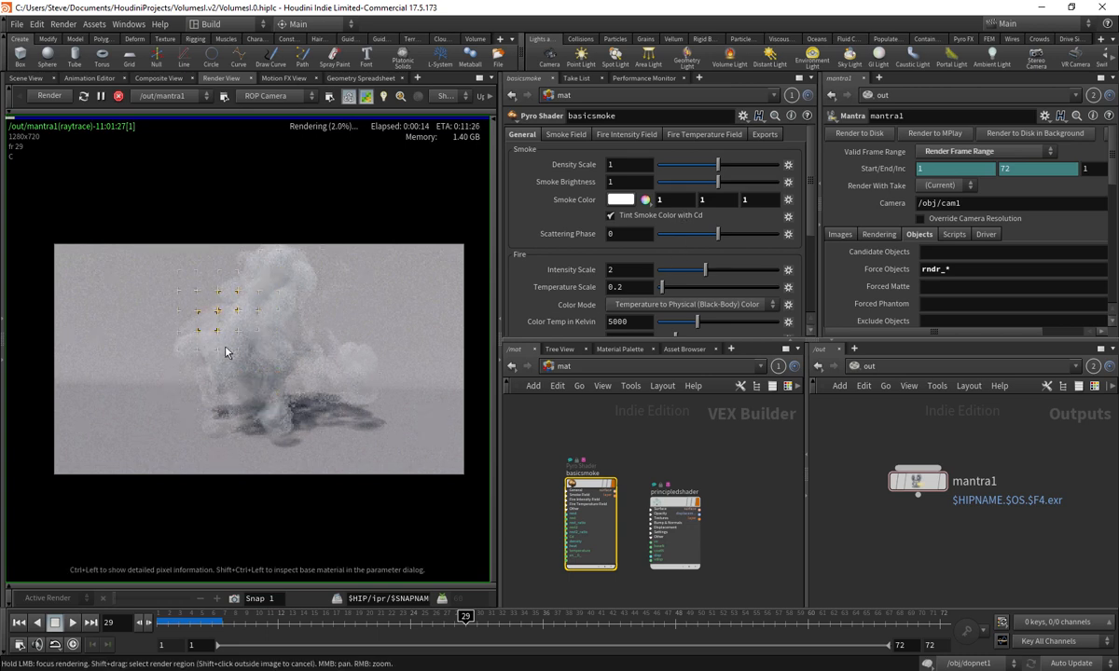
pyautogui.moveTo(343, 391); pyautogui.dragTo(306, 304)
# - Set the principledshader's Base Color to a sandy orange with hue 30, saturation 0.862 and value 0.644
pyautogui.click(672, 508)
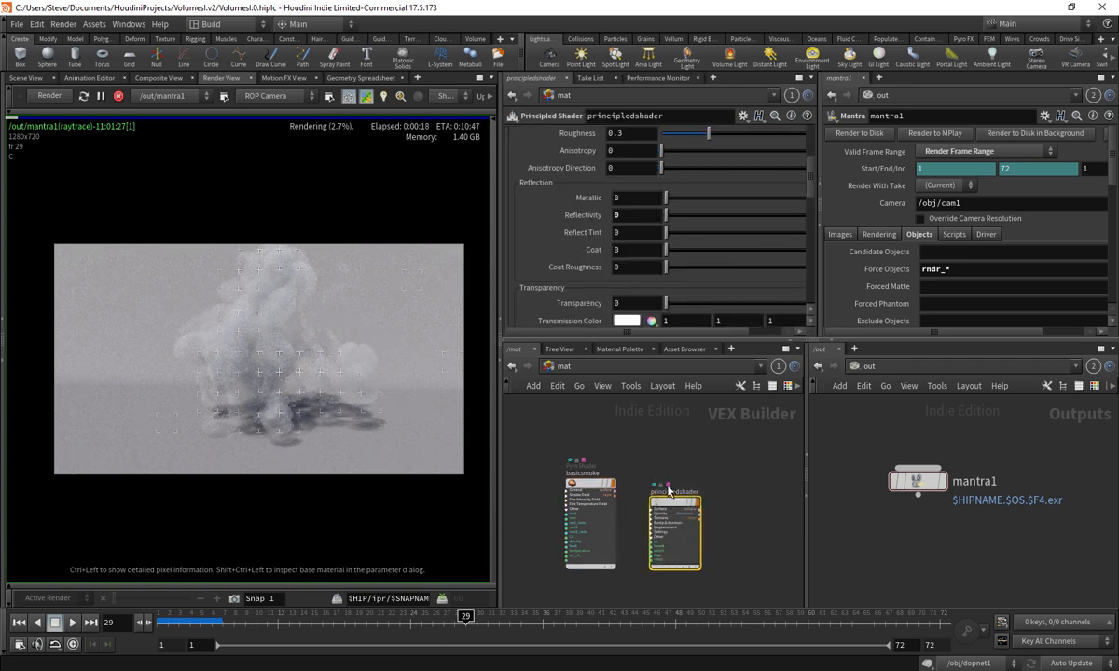
pyautogui.scroll(4, 761, 165)
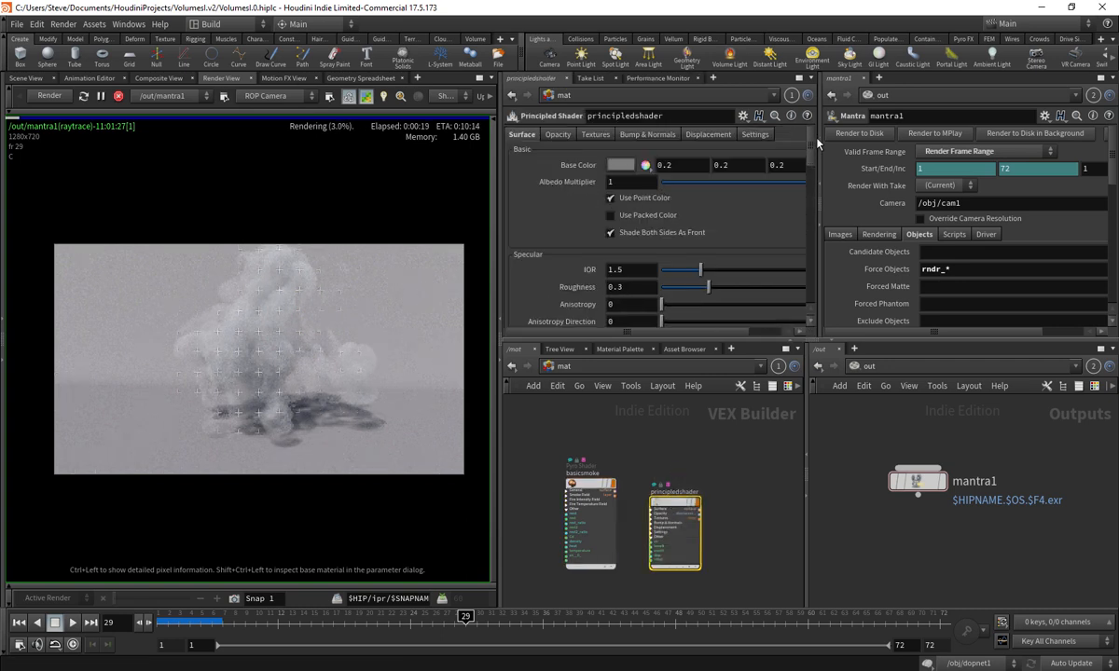
pyautogui.click(620, 166)
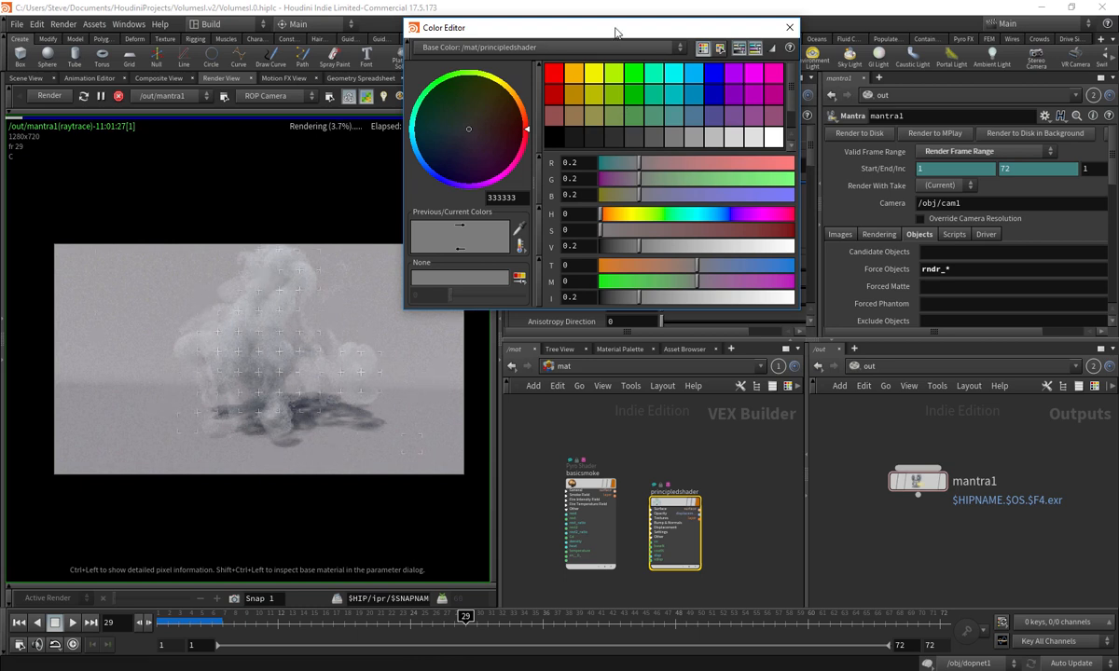
pyautogui.moveTo(641, 30); pyautogui.dragTo(769, 67)
pyautogui.click(704, 135)
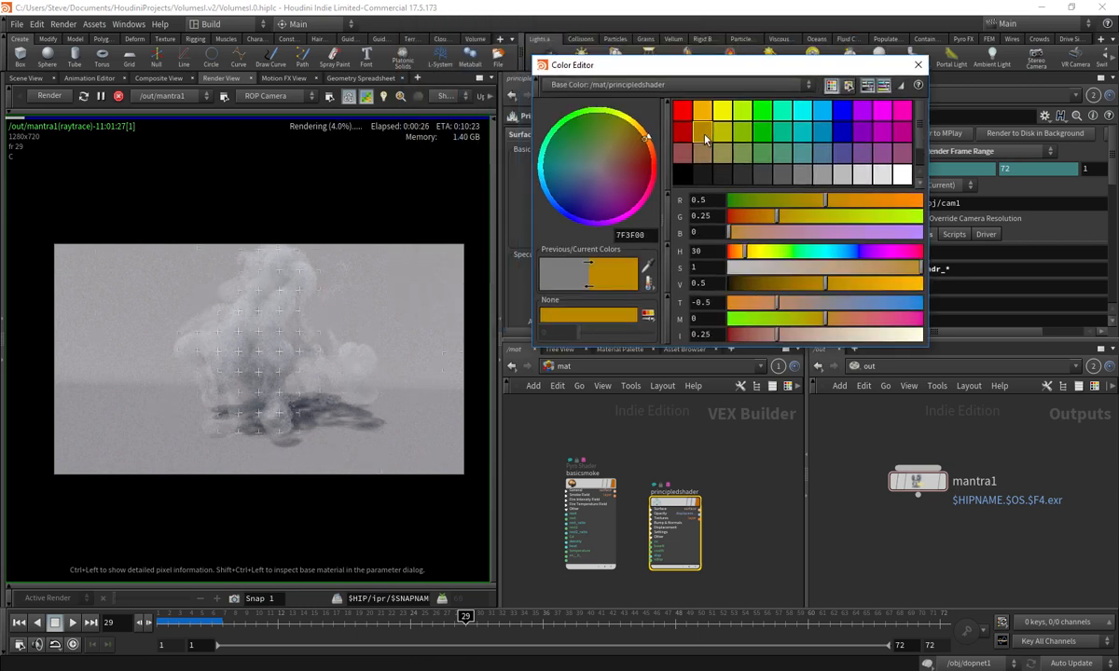
pyautogui.click(893, 269)
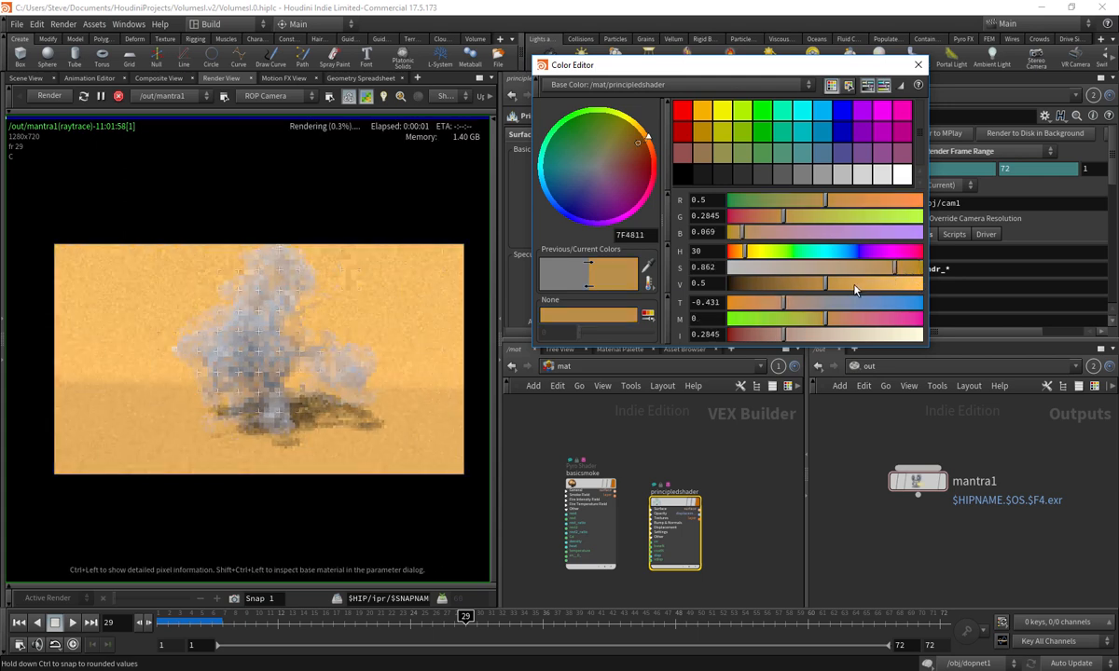
pyautogui.click(854, 286)
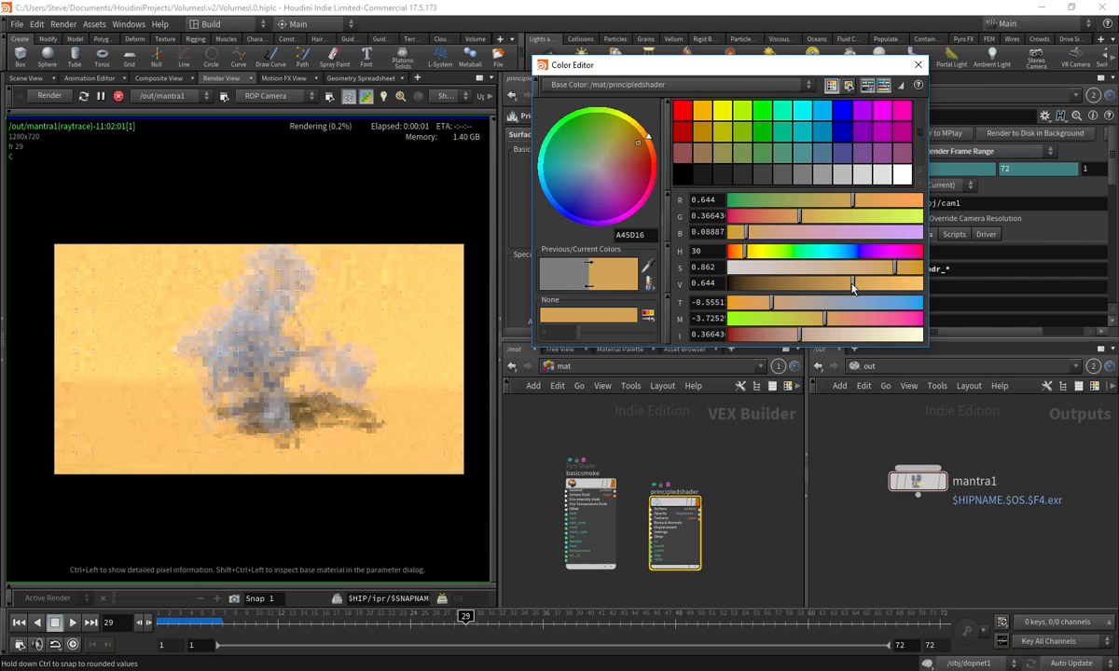
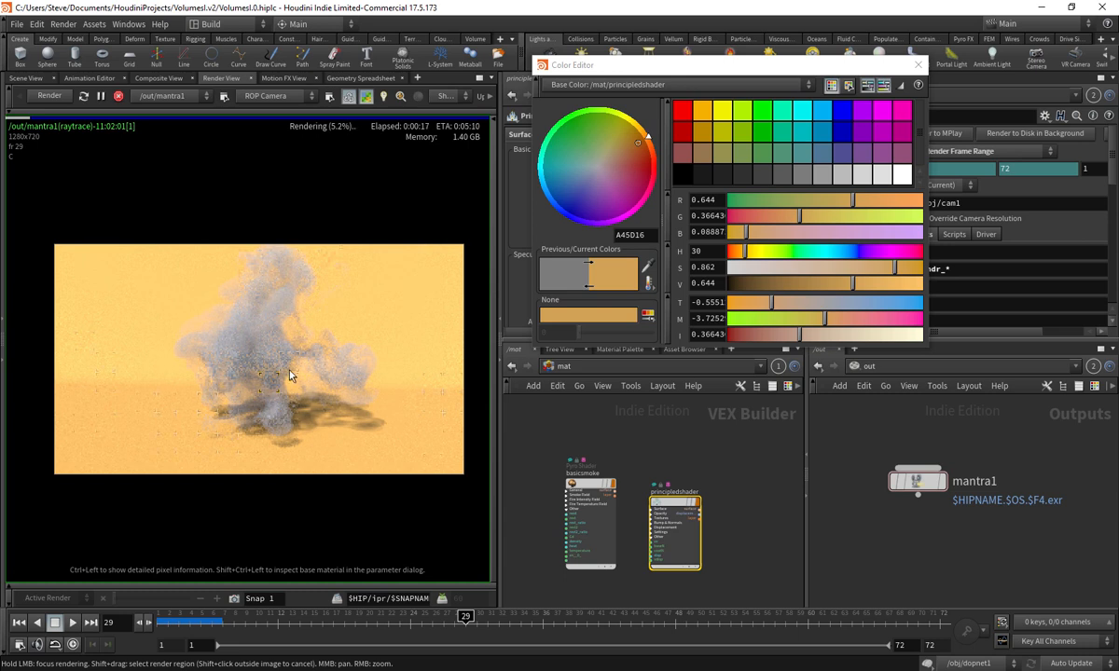
pyautogui.click(918, 65)
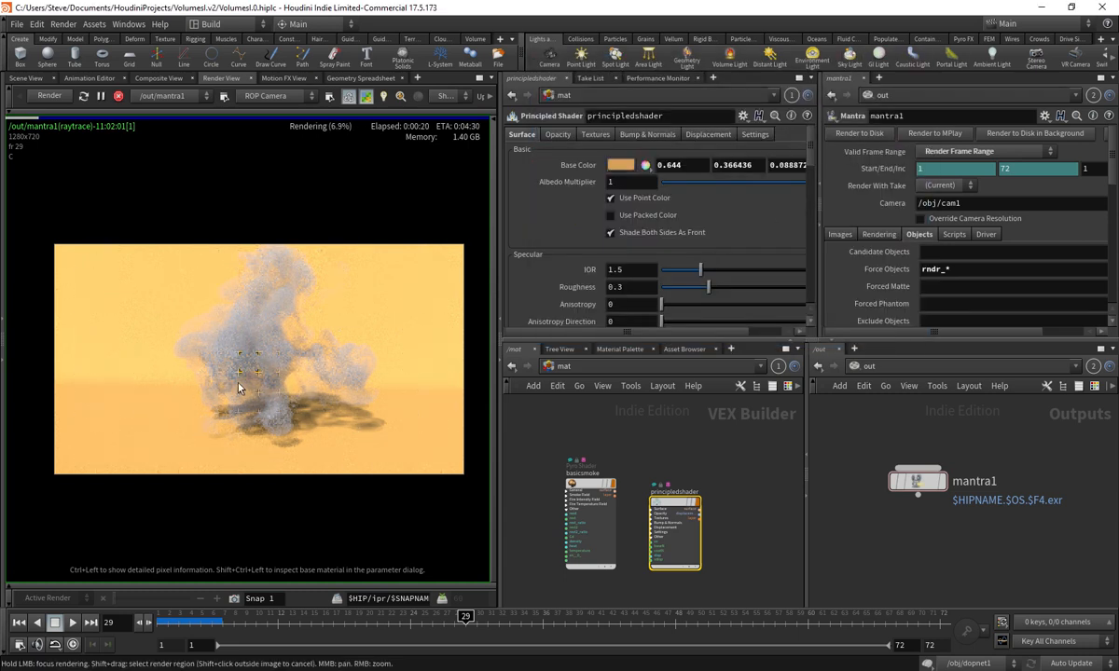
# - Preview the render at frames 9 and 16, and set the basicsmoke shader's Density Scale to 10
pyautogui.click(244, 618)
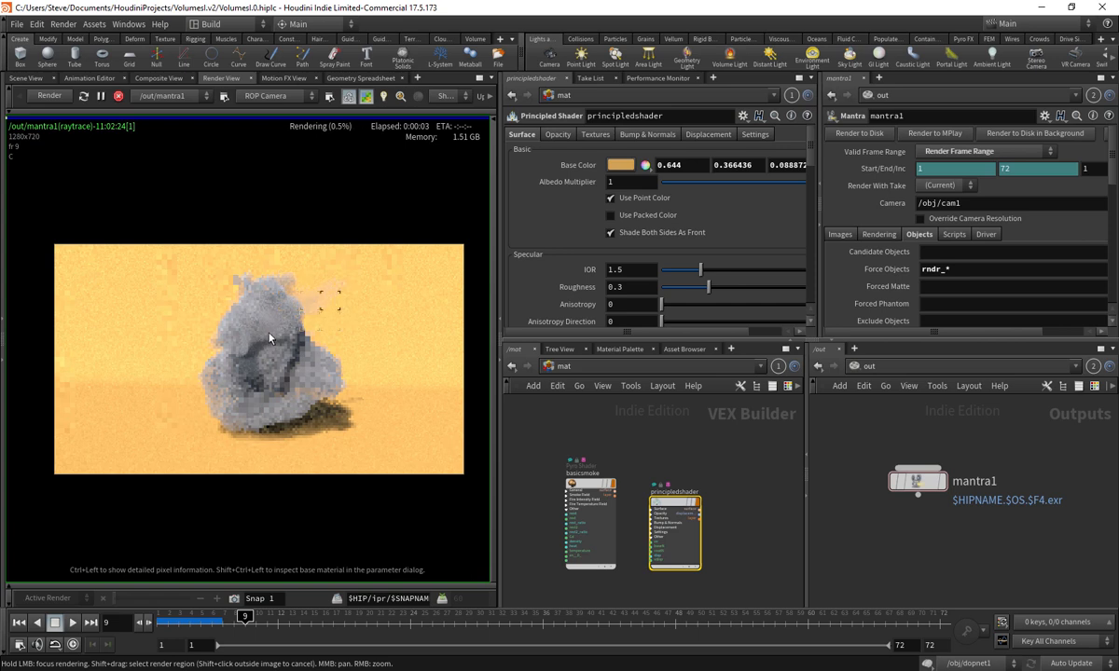
pyautogui.click(321, 618)
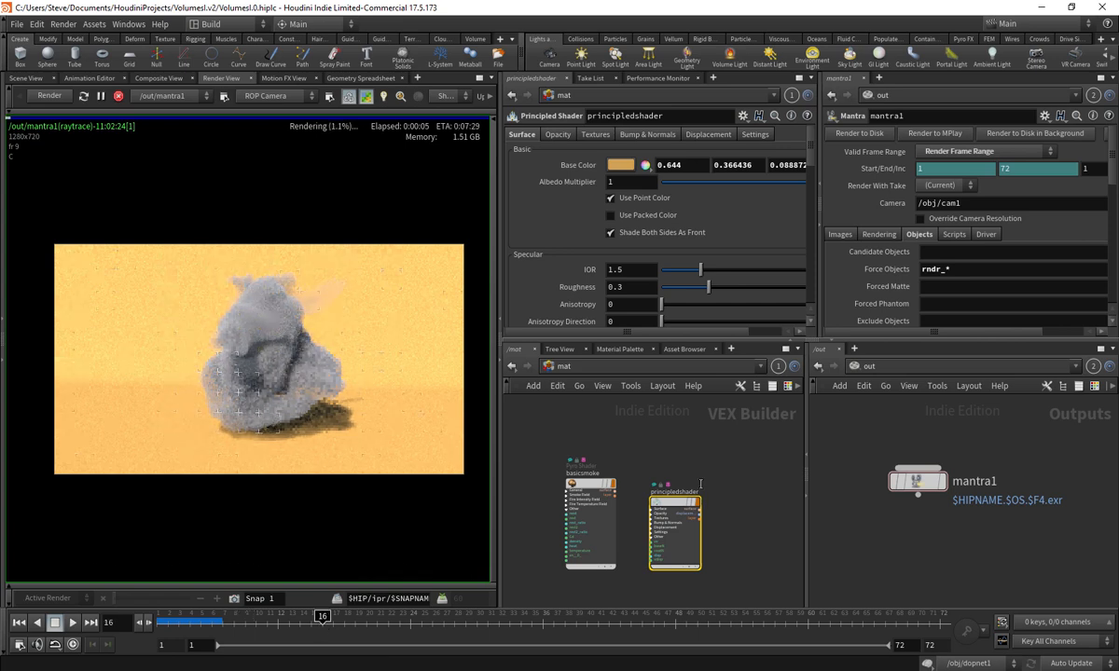
pyautogui.click(590, 494)
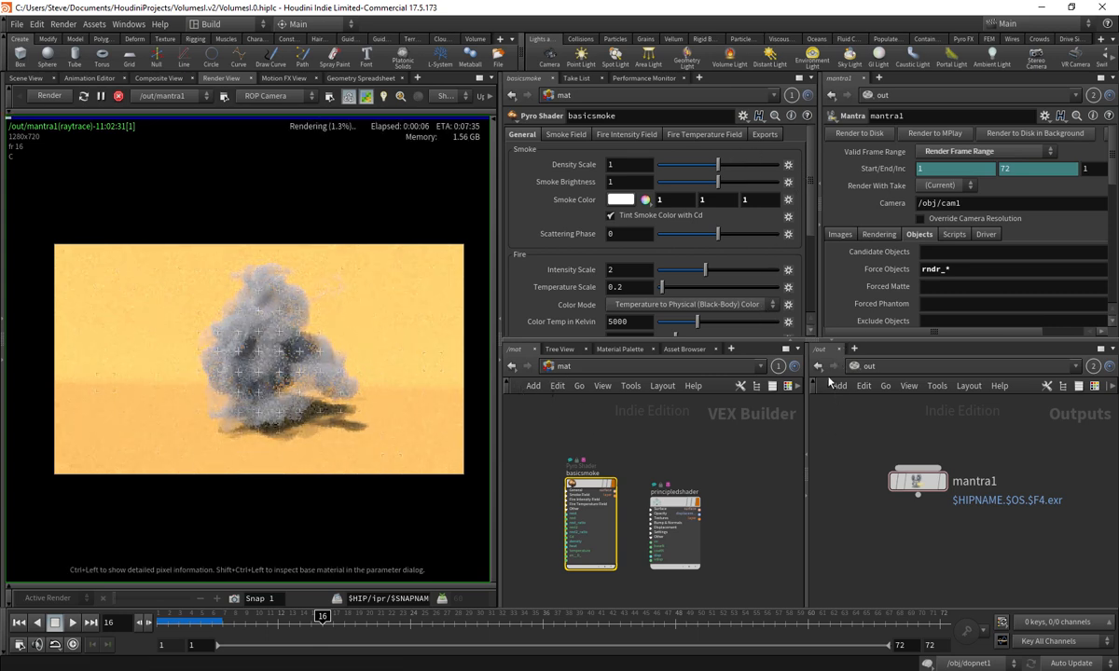
pyautogui.click(638, 170)
pyautogui.press('Return')
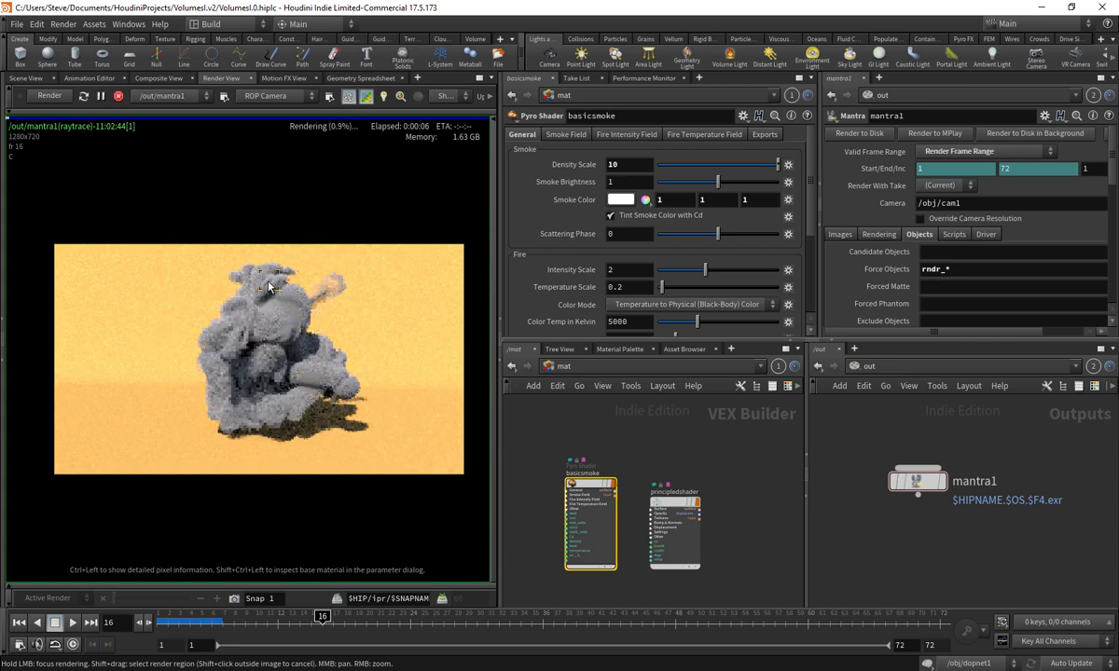
# - Preview the denser smoke at frame 6 and go to frame 34
pyautogui.click(218, 623)
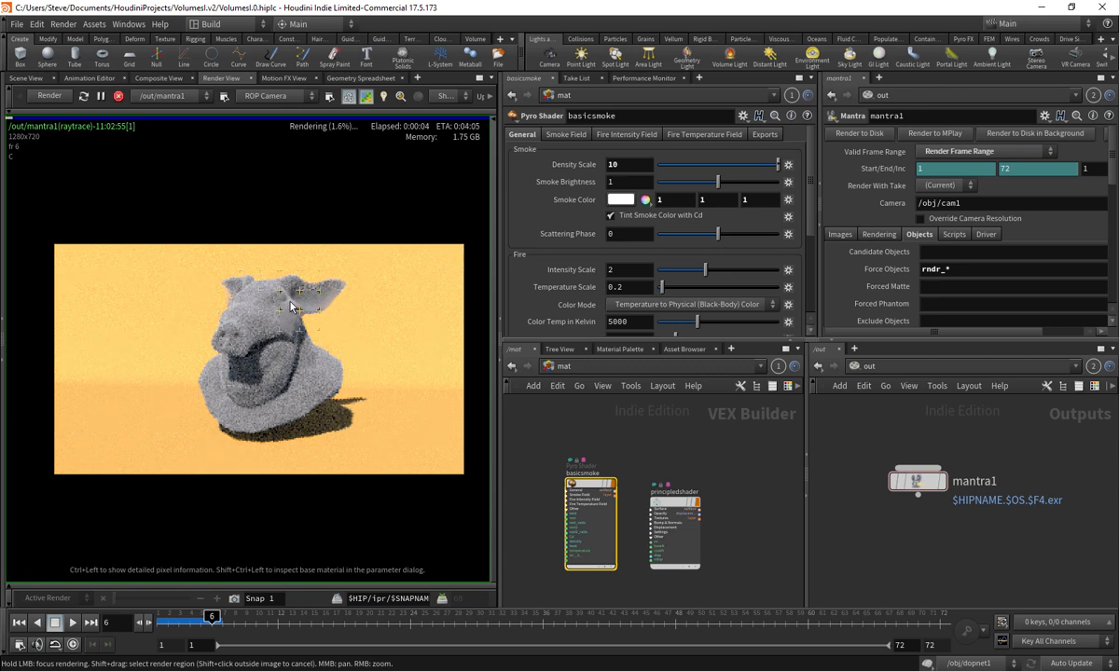
pyautogui.click(519, 622)
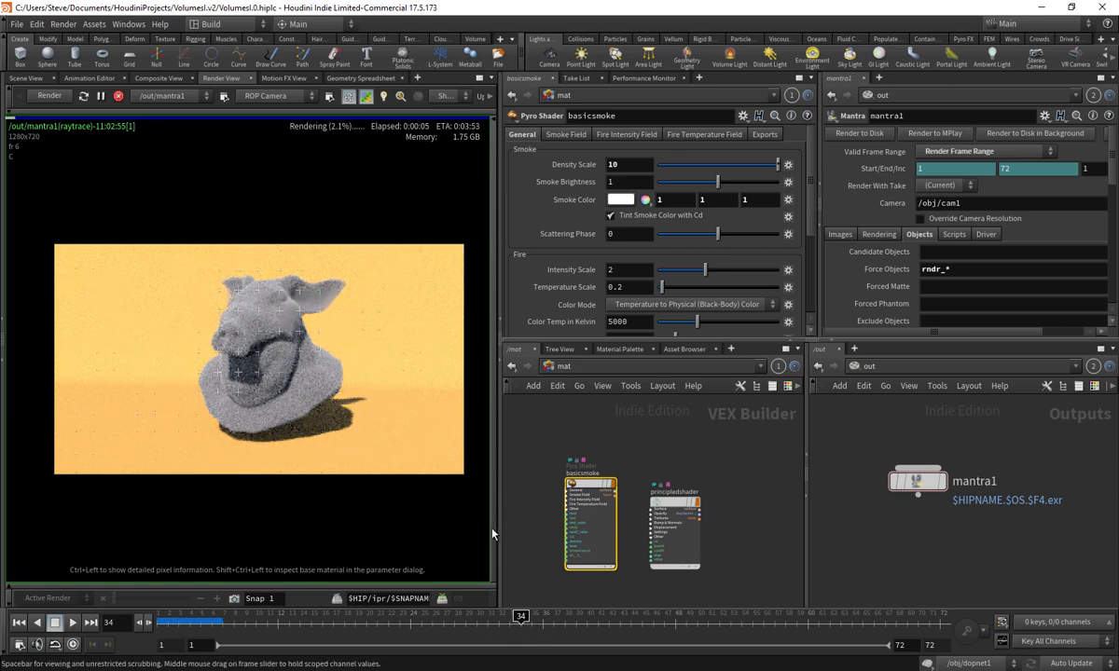
# - Revert the basicsmoke shader's Density Scale to its default value of 1
pyautogui.rightClick(576, 165)
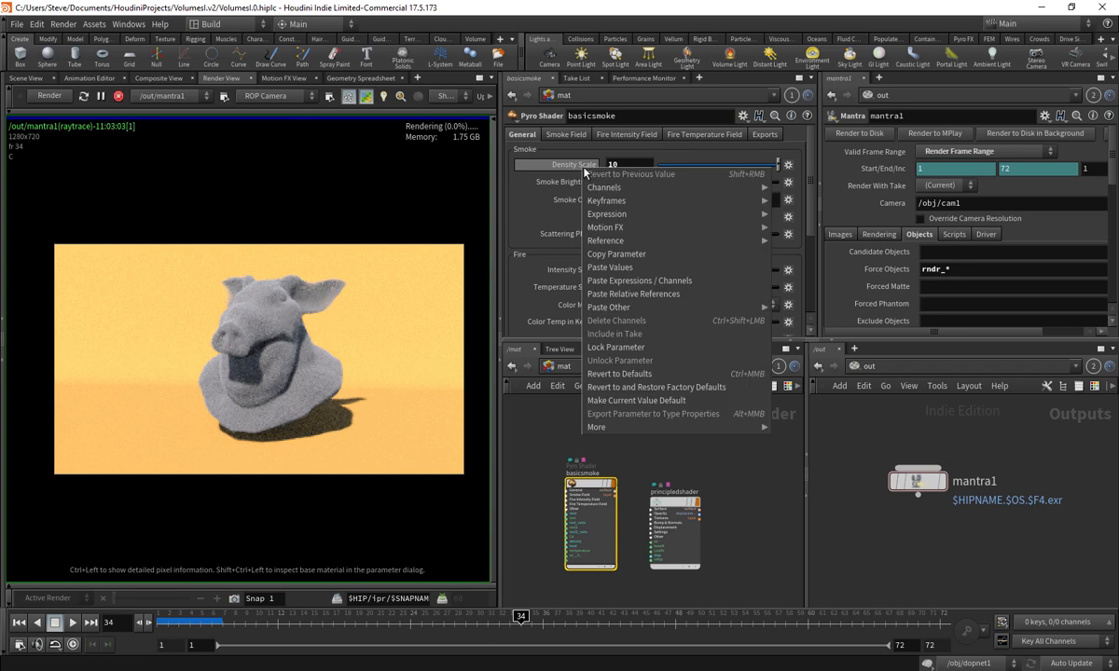
pyautogui.click(629, 374)
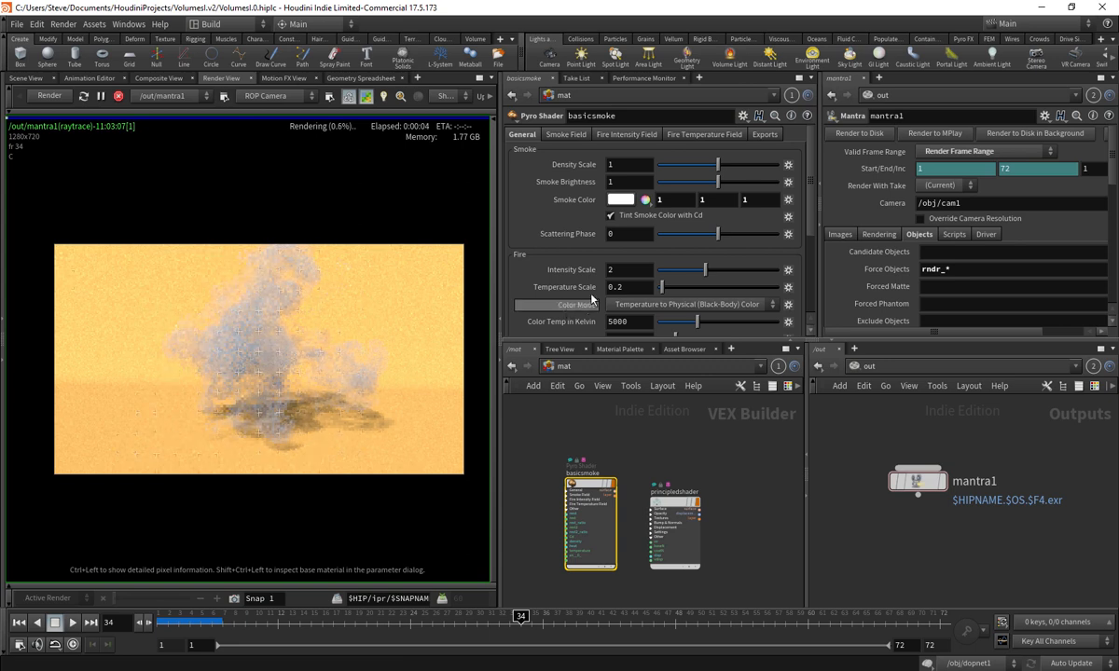
# - Set the basicsmoke Smoke Color to cyan (0, 0.9, 0.9) and preview the render at frames 4 and 27
pyautogui.click(626, 205)
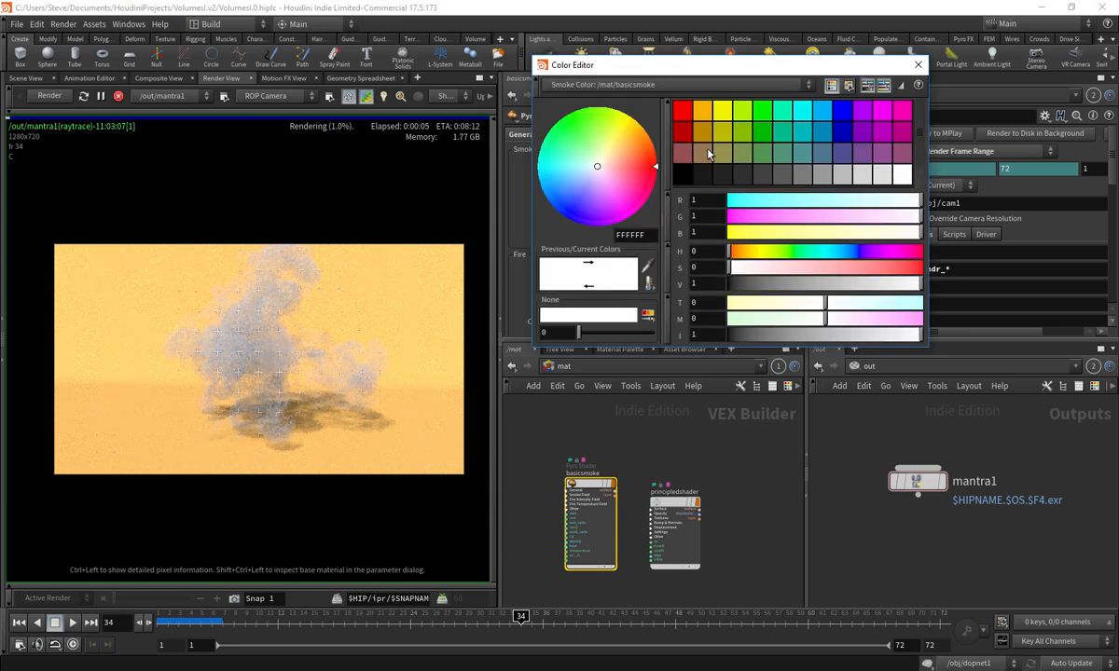
pyautogui.click(801, 110)
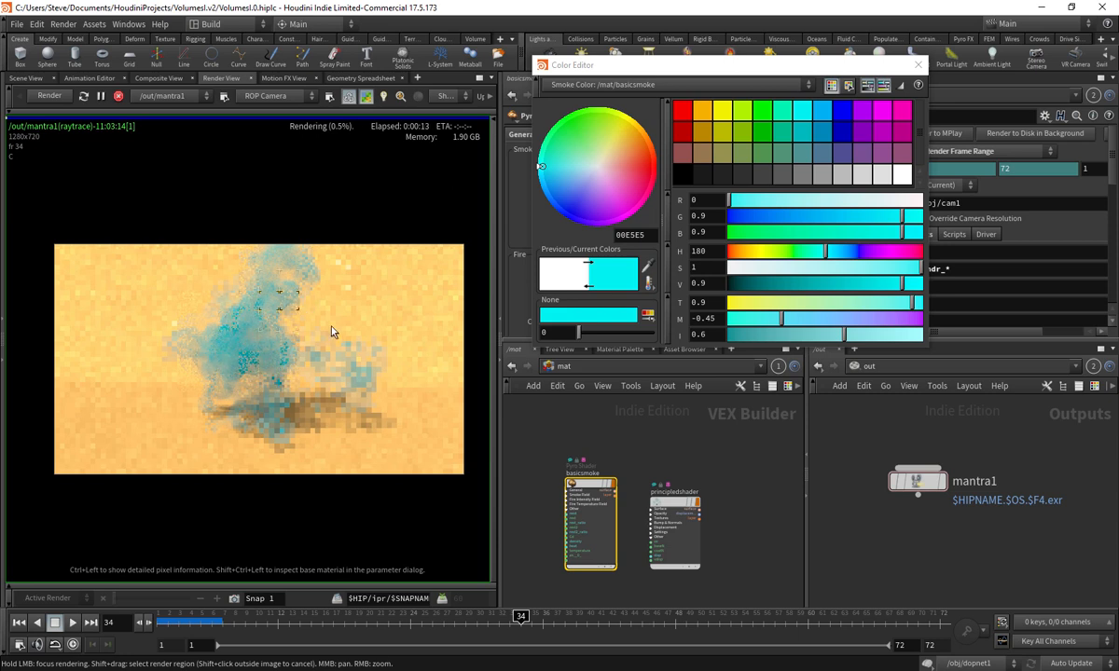
pyautogui.click(191, 621)
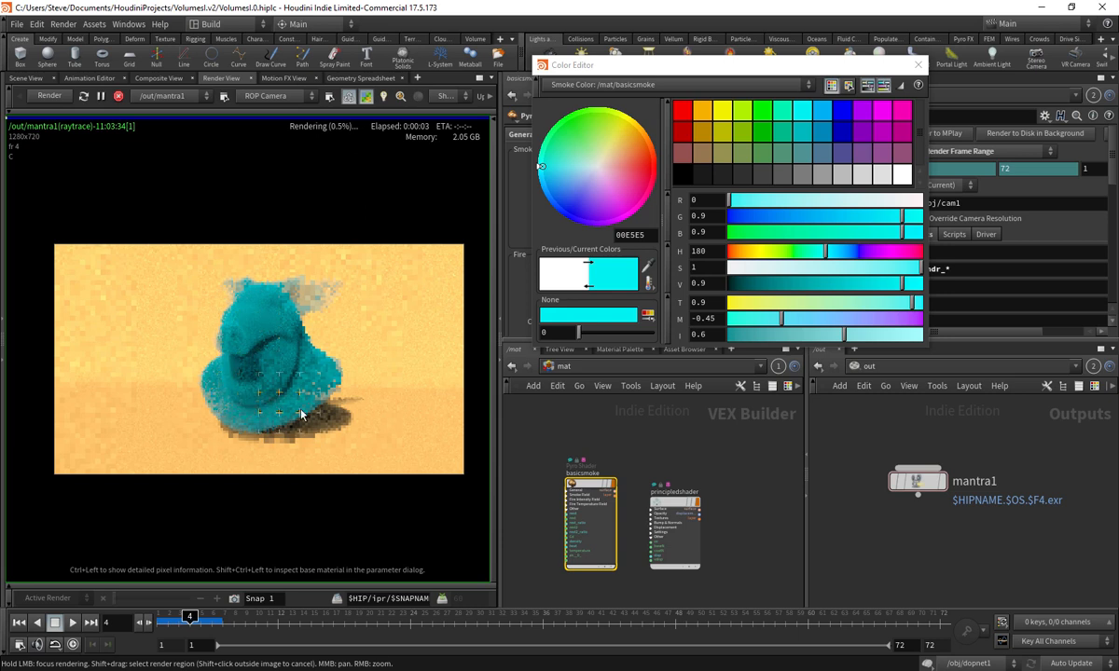
pyautogui.click(443, 621)
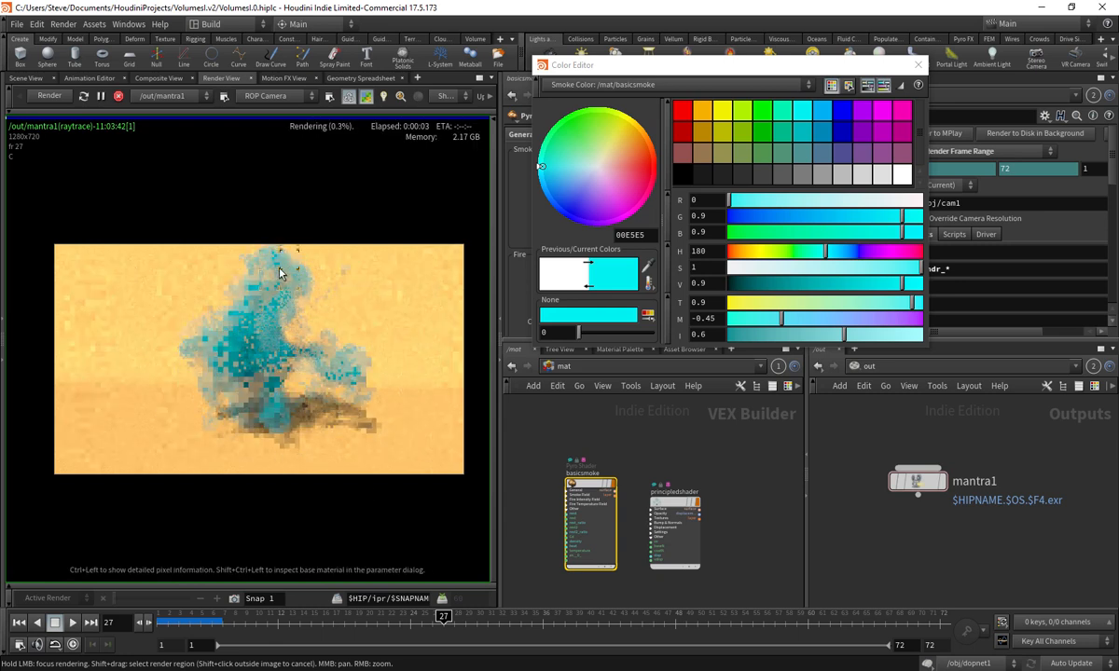
pyautogui.click(918, 66)
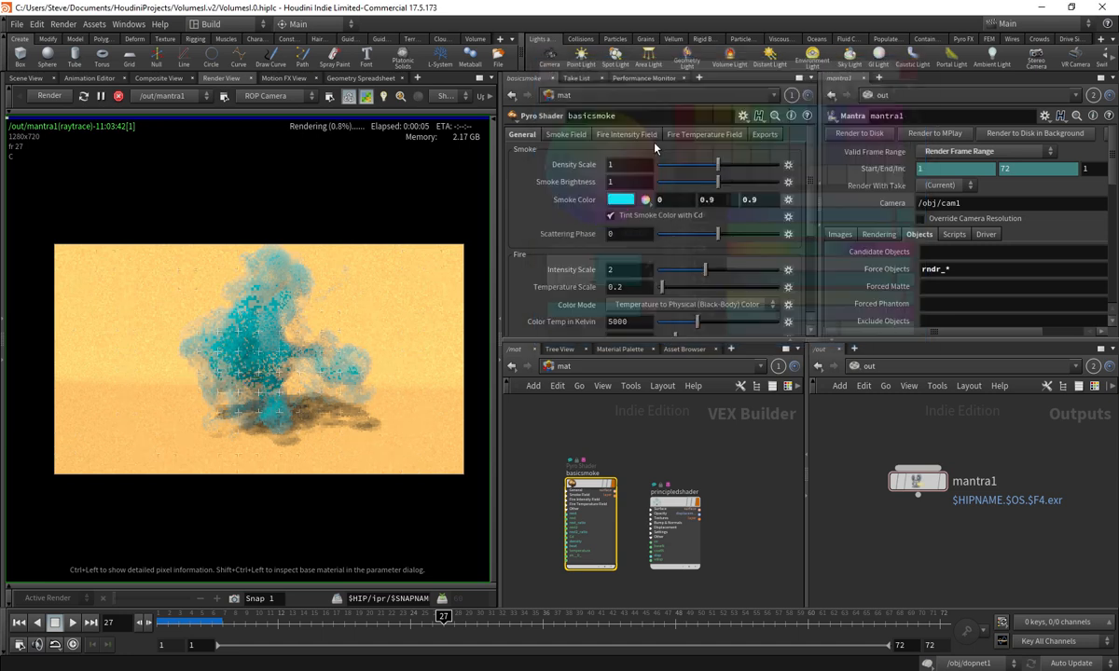
# - Revert the Smoke Color to its default of 0.2, 0.2, 0.2 and preview the darker smoke at frame 5
pyautogui.rightClick(577, 201)
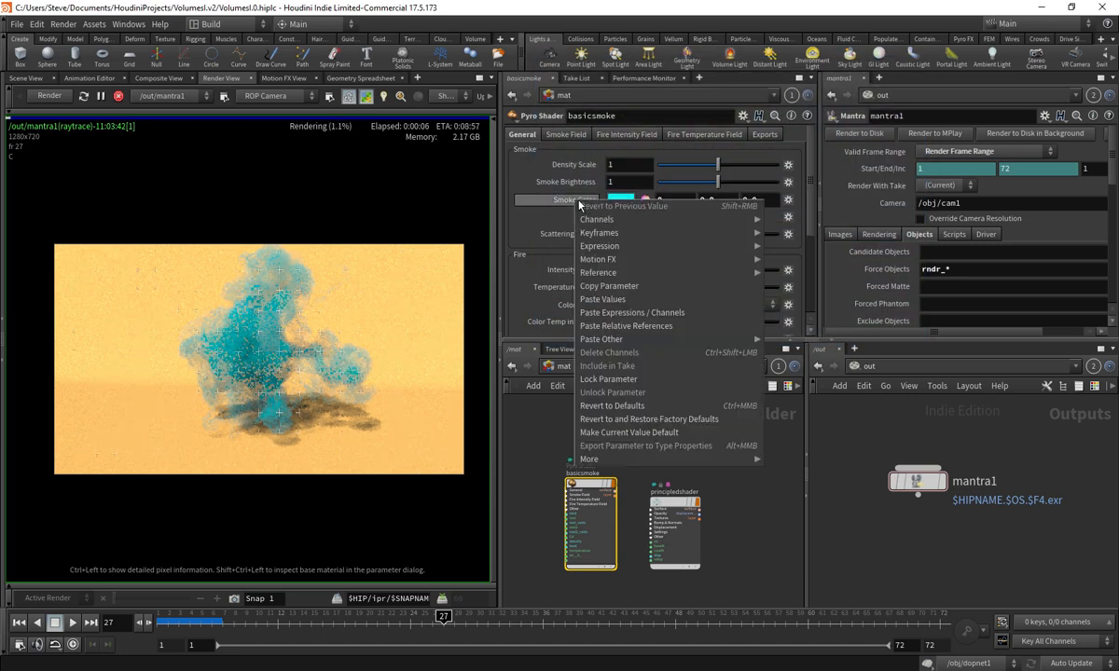
pyautogui.click(612, 406)
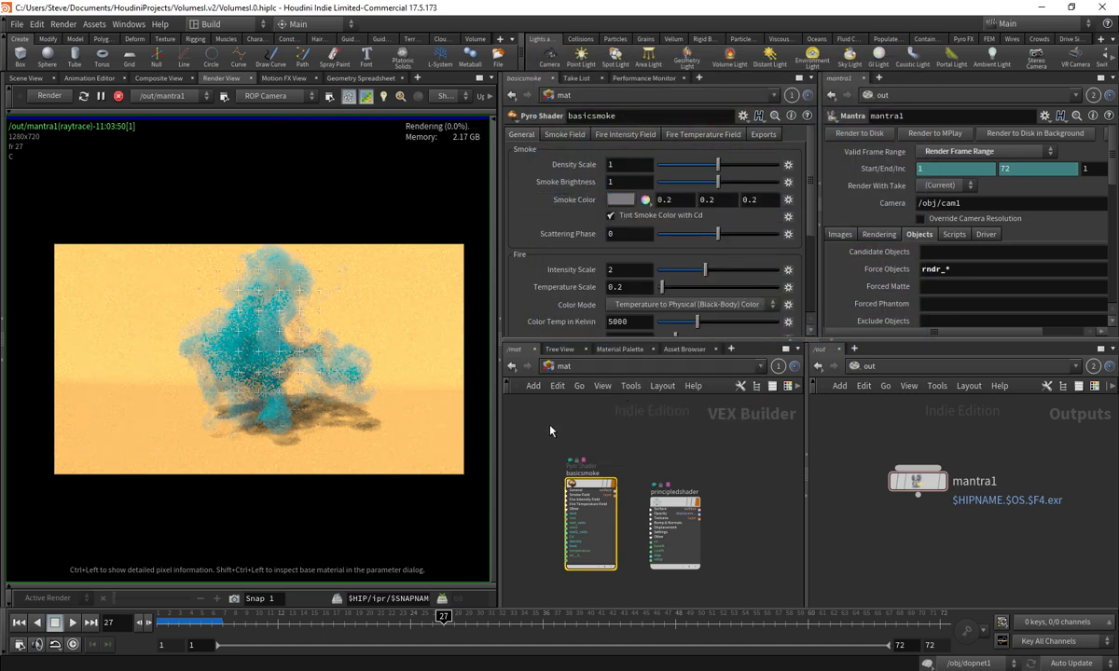
pyautogui.moveTo(551, 466); pyautogui.dragTo(567, 441, button='middle')
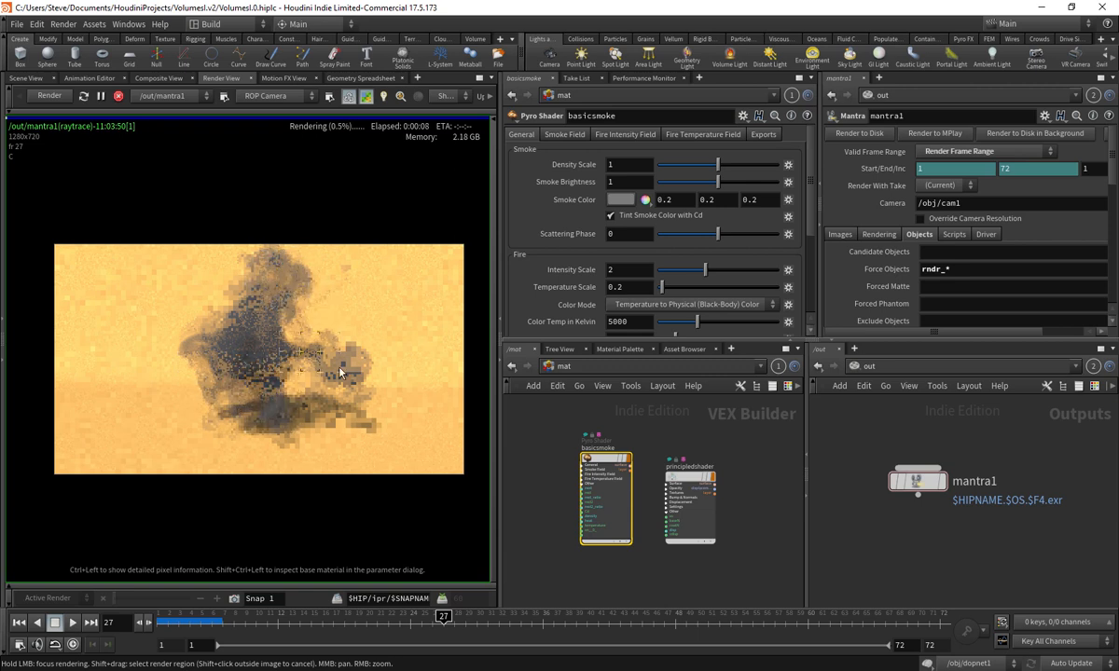
pyautogui.click(200, 617)
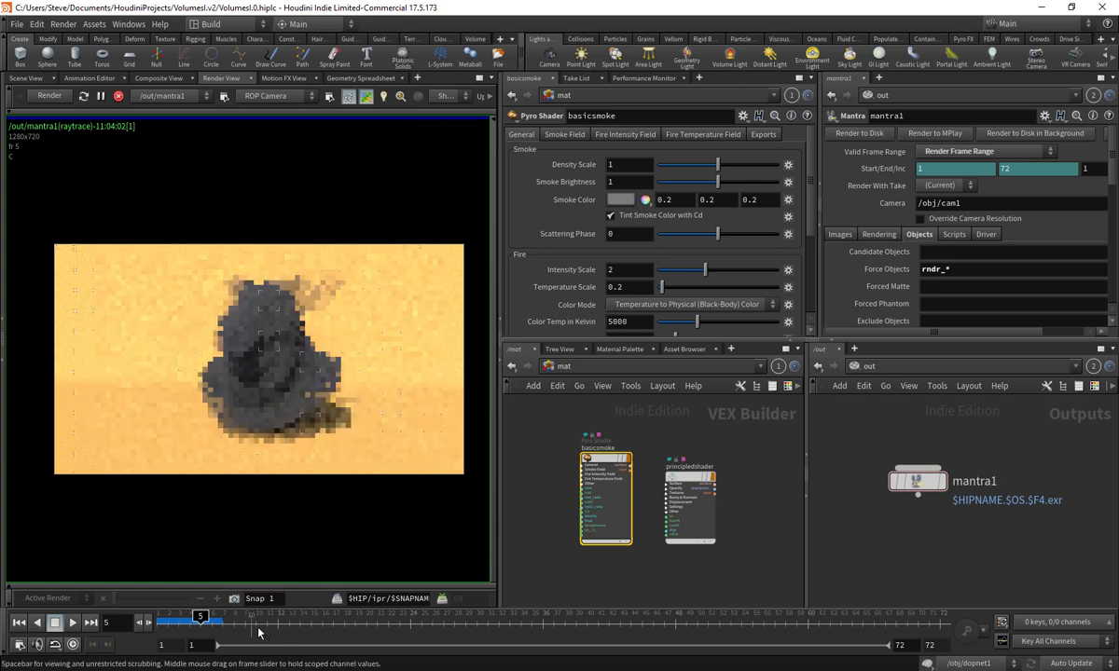
# - Undo the last two Smoke Color changes to restore white, and preview the render at frames 24 and 37
pyautogui.hotkey('ctrl', 'z')
pyautogui.hotkey('ctrl', 'z')
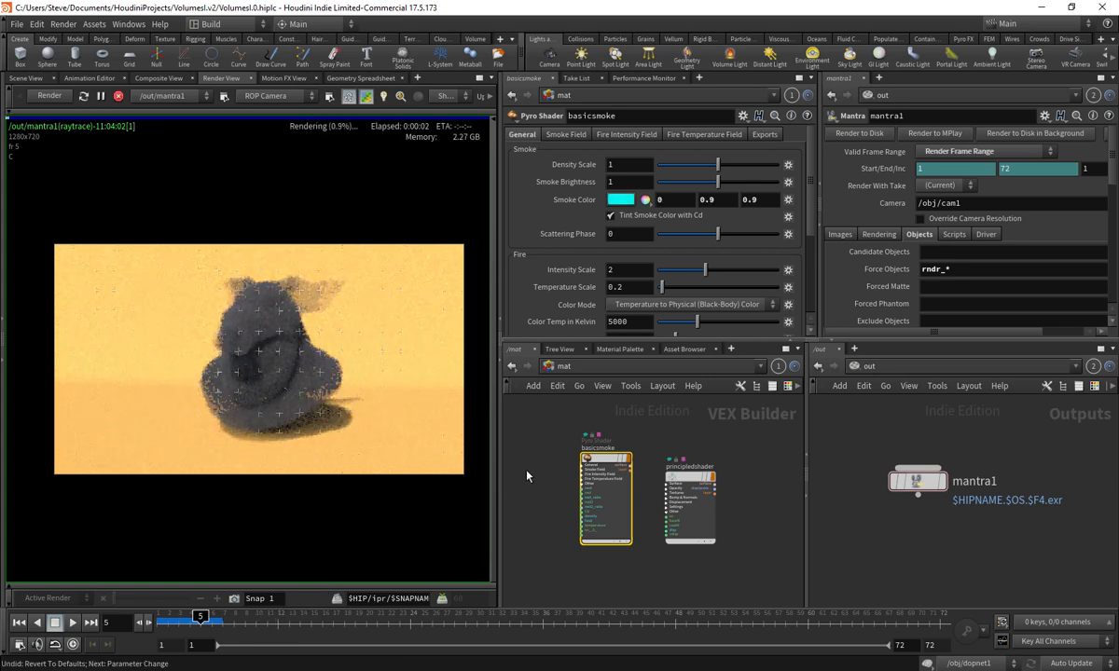
pyautogui.click(411, 617)
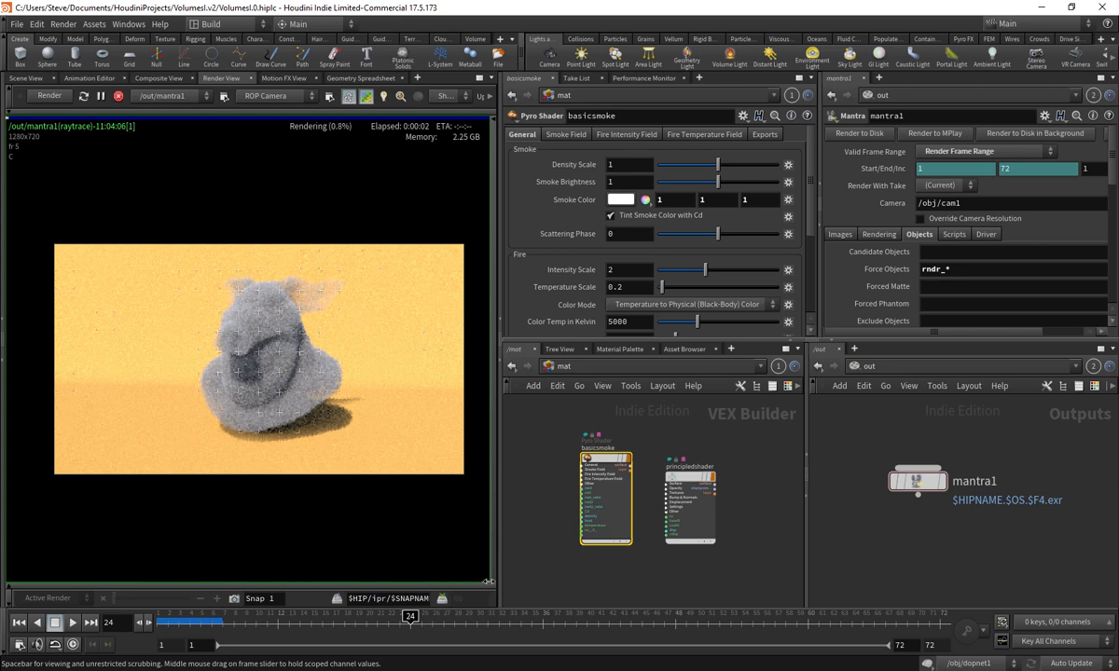
pyautogui.click(553, 617)
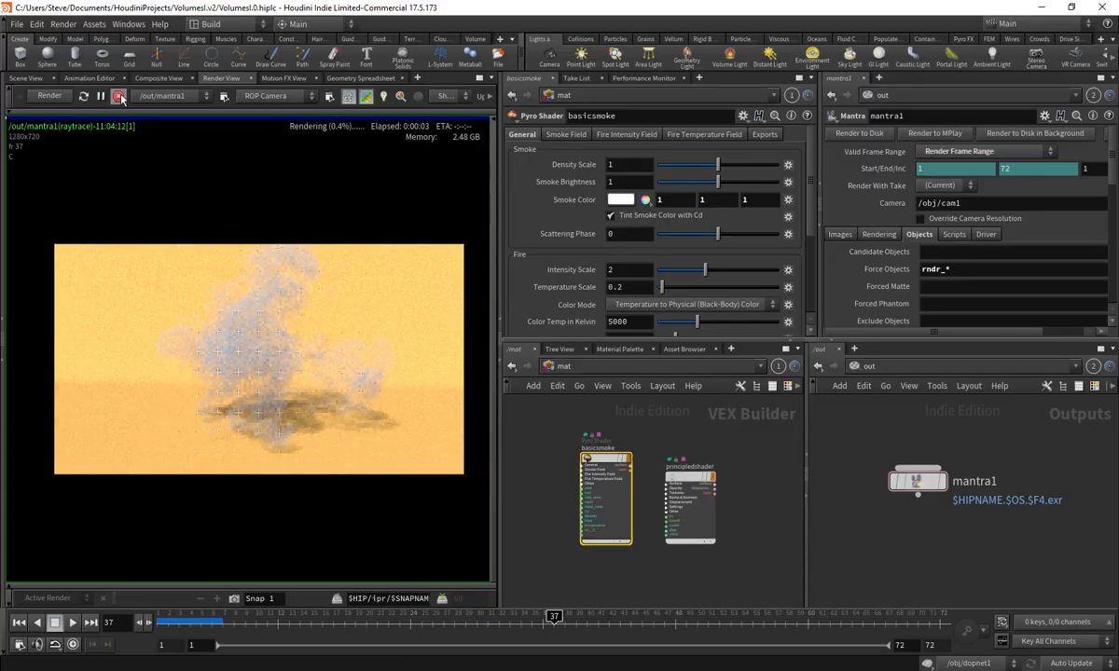
# - Return to the scene view and examine mantra1's Output Picture path in its image settings, both as an expression and expanded
pyautogui.click(30, 78)
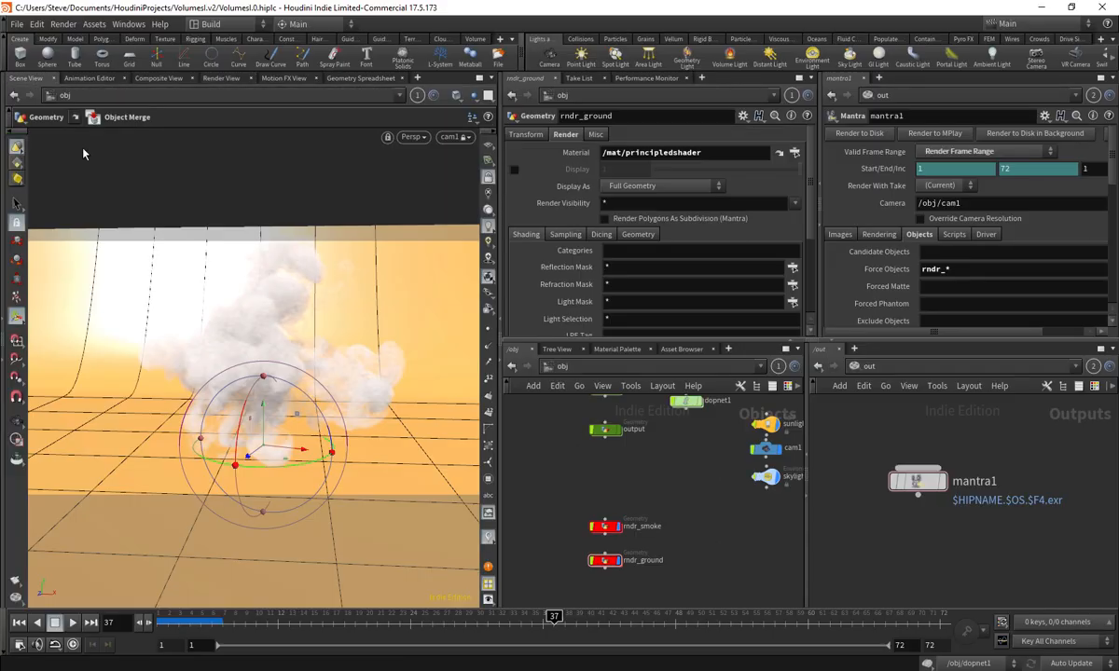
pyautogui.moveTo(574, 463); pyautogui.dragTo(586, 465, button='middle')
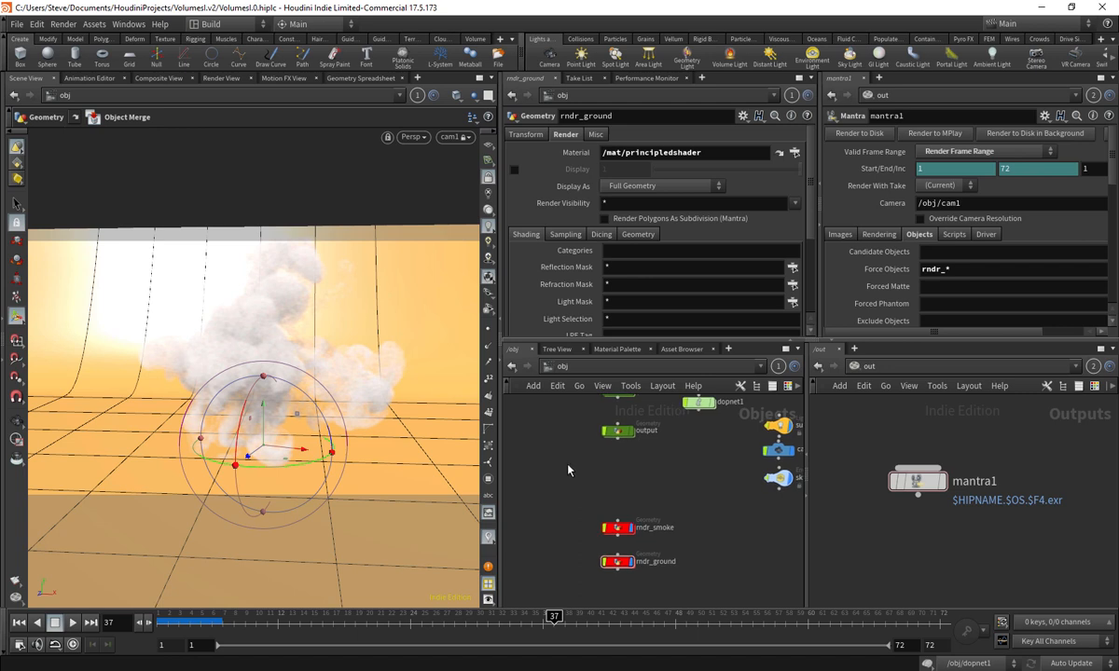
pyautogui.hotkey('ctrl', 'x')
pyautogui.moveTo(715, 501); pyautogui.dragTo(687, 481, button='middle')
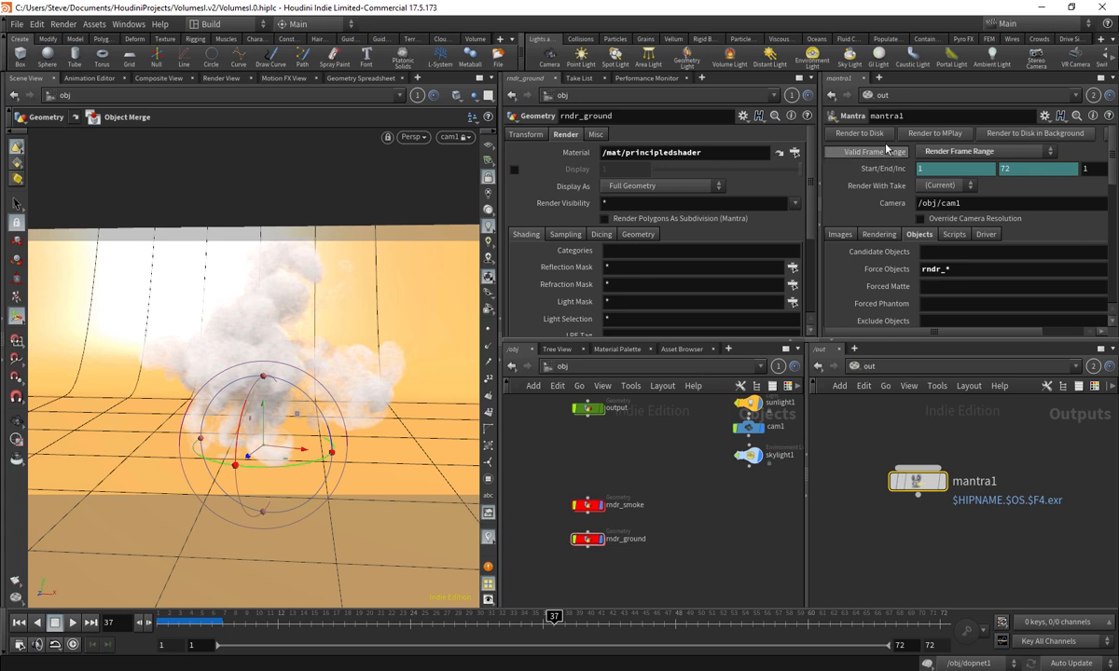
pyautogui.click(839, 236)
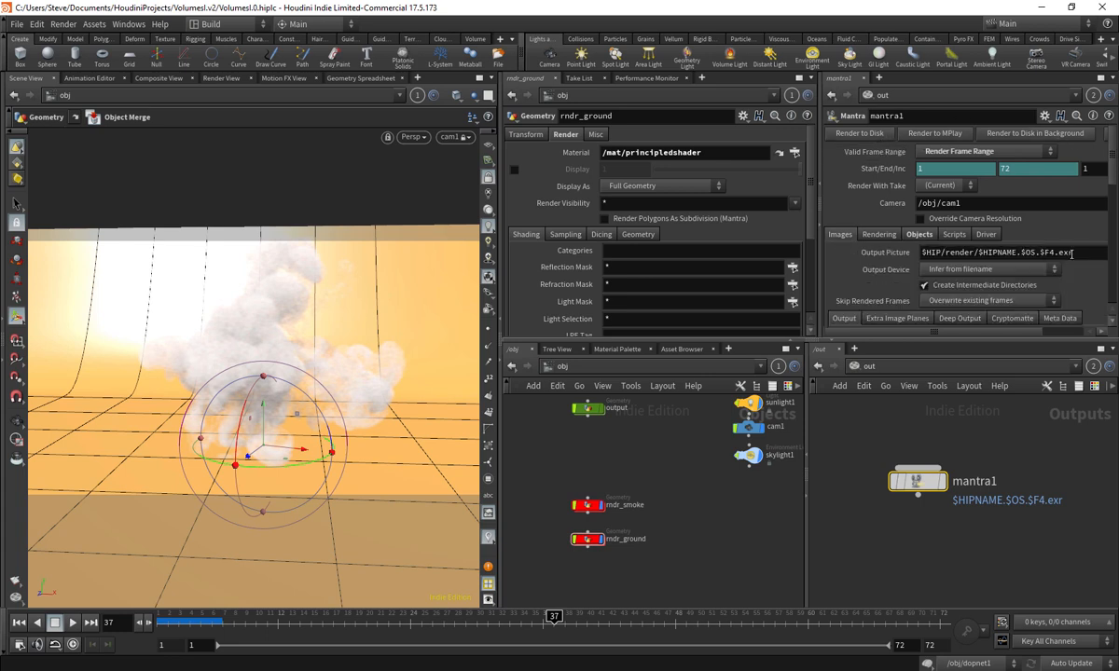
pyautogui.click(898, 252)
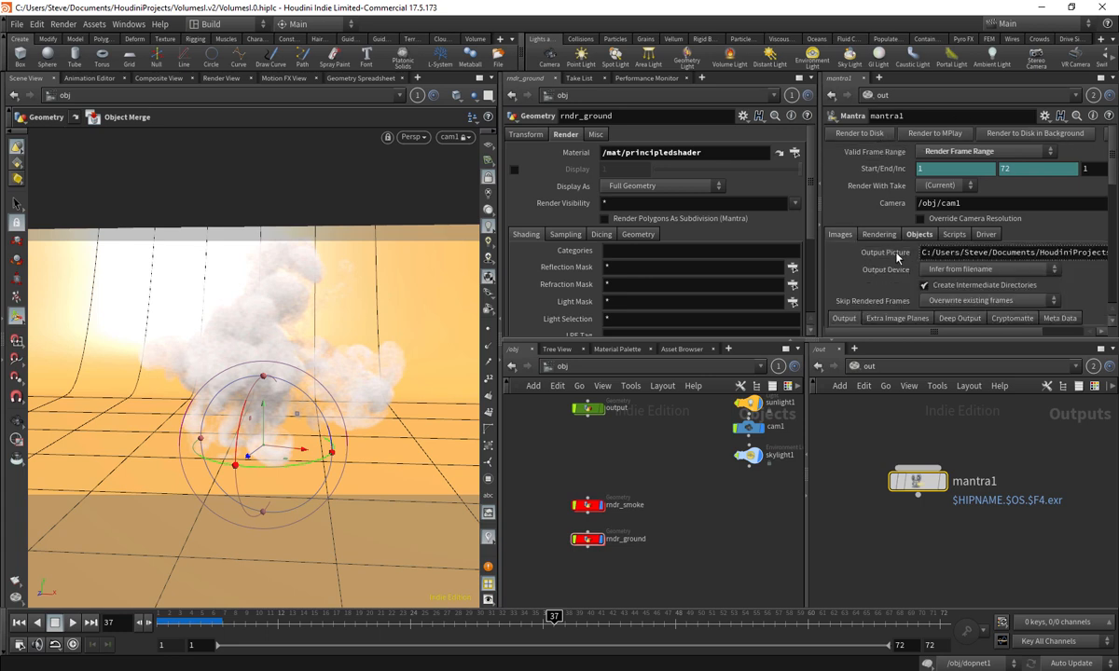
pyautogui.click(897, 255)
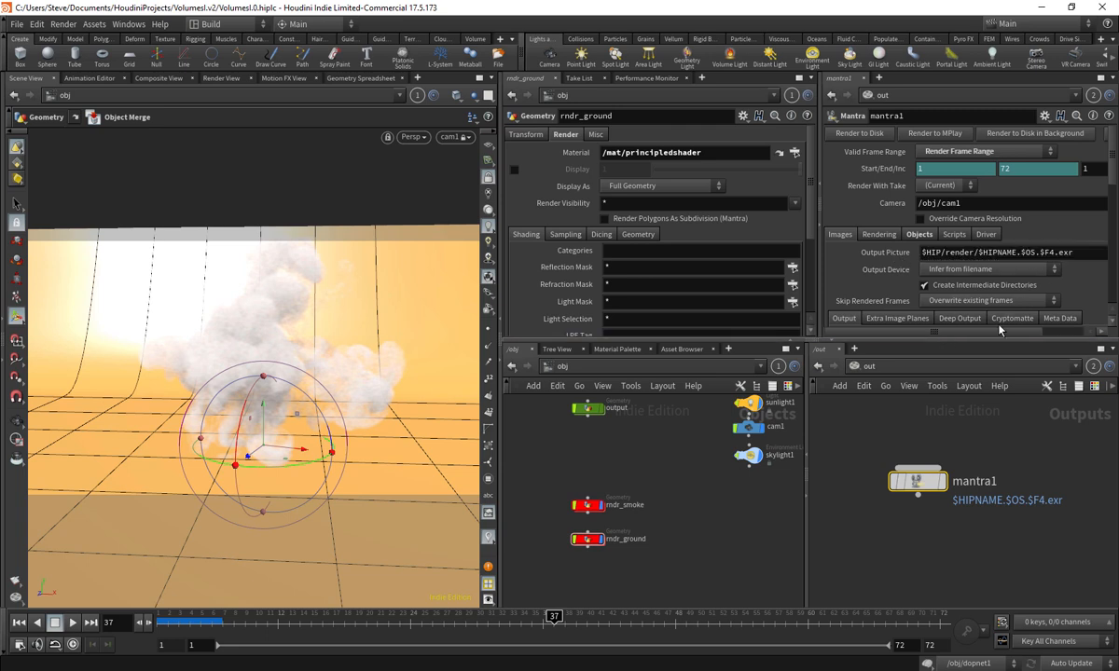
pyautogui.moveTo(932, 331); pyautogui.dragTo(974, 331)
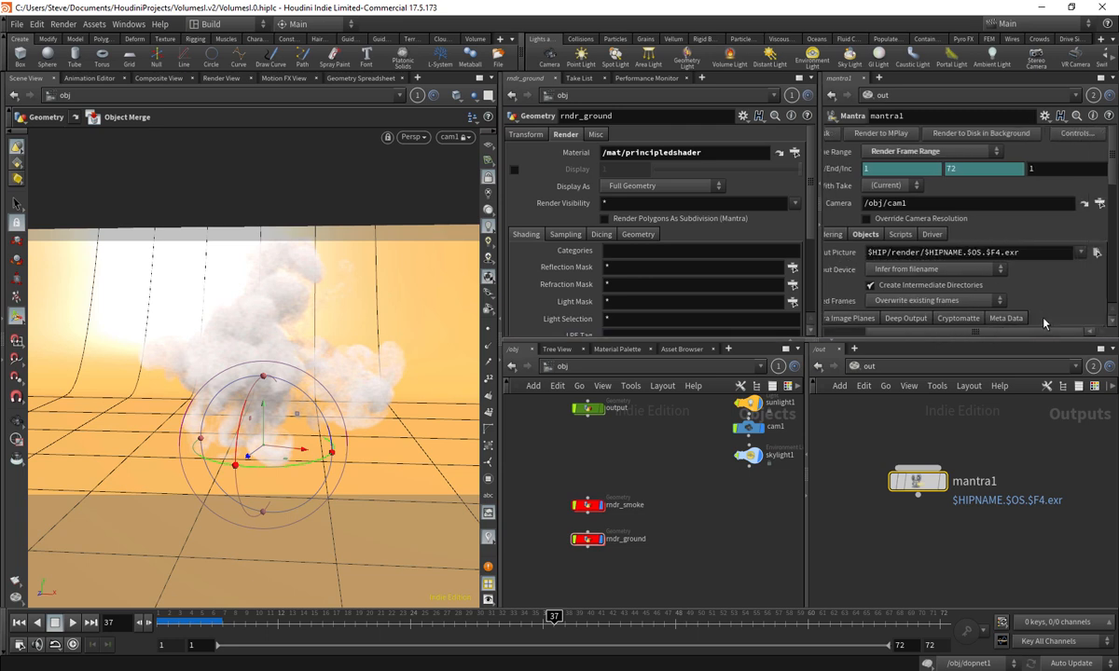
# - Examine the exr extension in mantra1's Output Picture and the resolved file path, and return to the unexpanded expression
pyautogui.doubleClick(1015, 252)
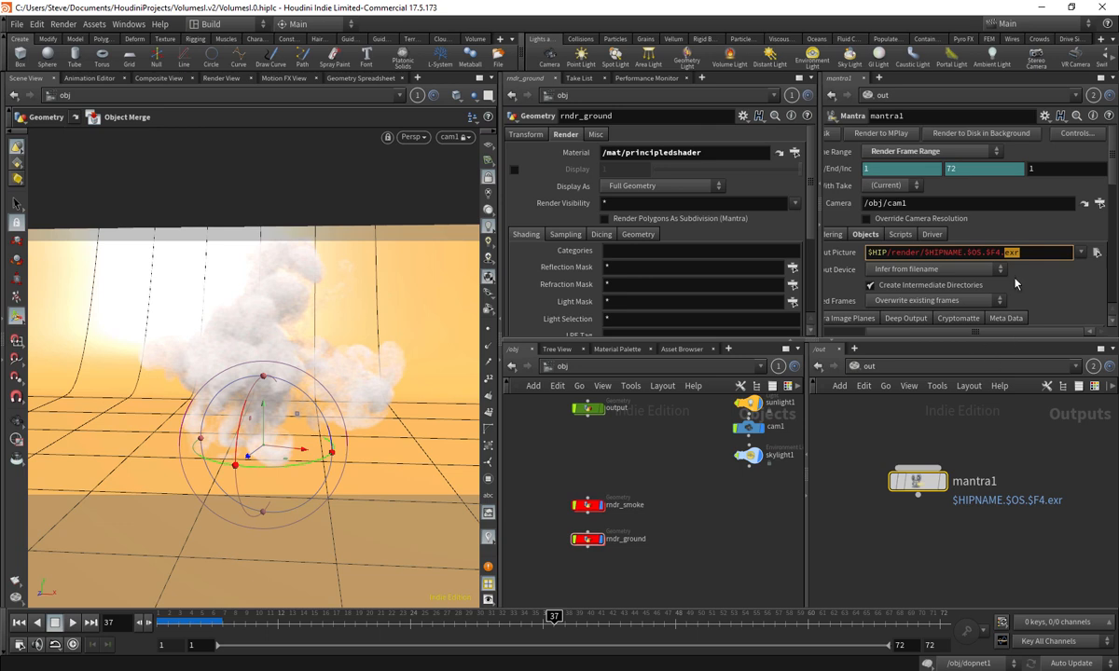
pyautogui.click(1023, 253)
pyautogui.click(843, 254)
pyautogui.moveTo(1042, 253); pyautogui.dragTo(1116, 242)
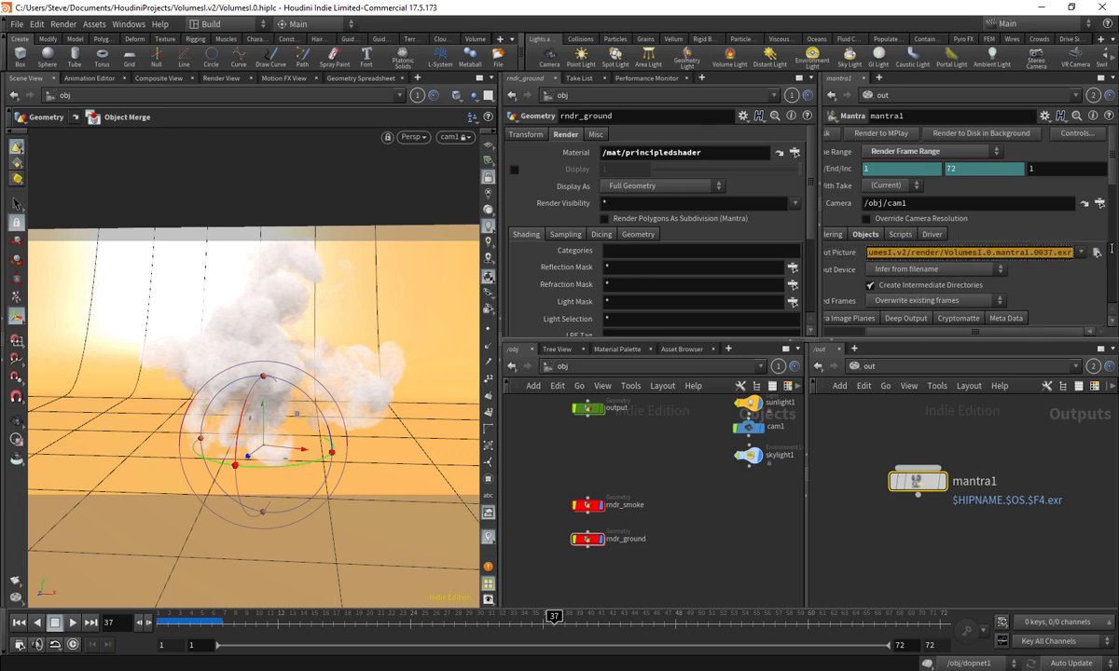
pyautogui.click(1042, 254)
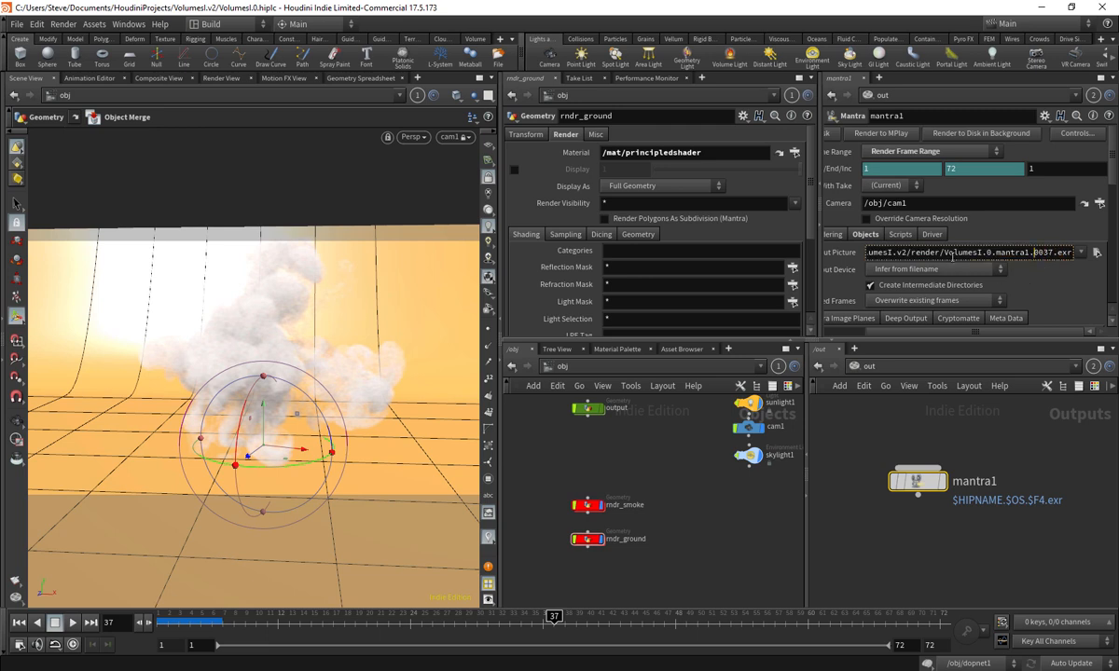
pyautogui.click(846, 259)
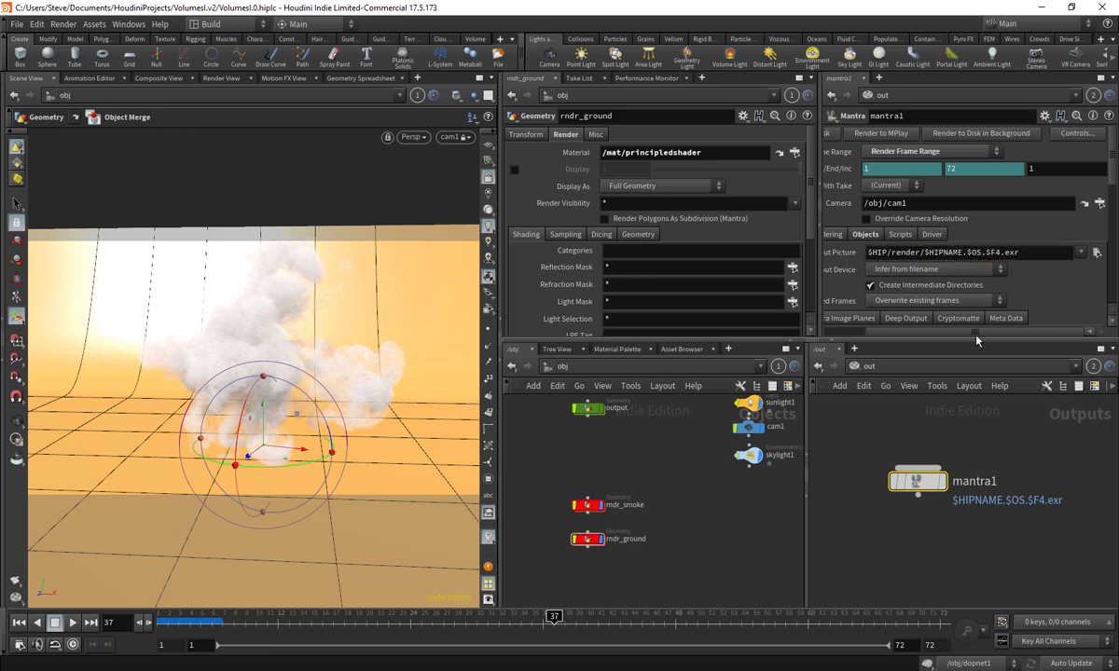
# - Examine the $OS variable in the Output Picture path against the mantra1 node's name, and expand the path
pyautogui.moveTo(975, 336); pyautogui.dragTo(966, 331)
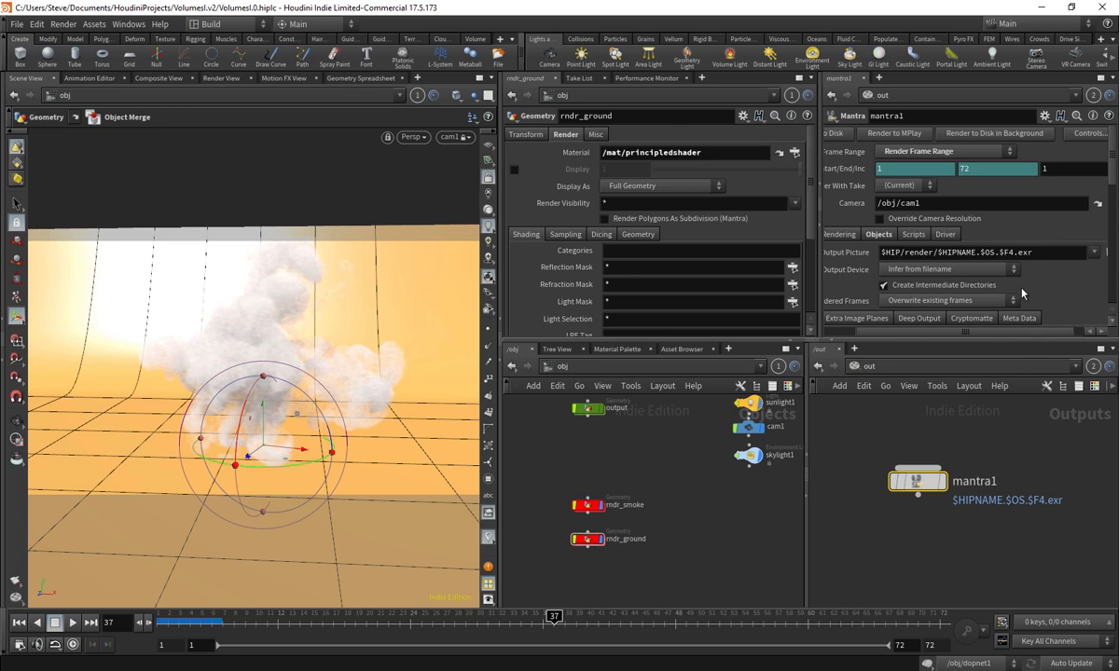
pyautogui.click(986, 253)
pyautogui.doubleClick(988, 253)
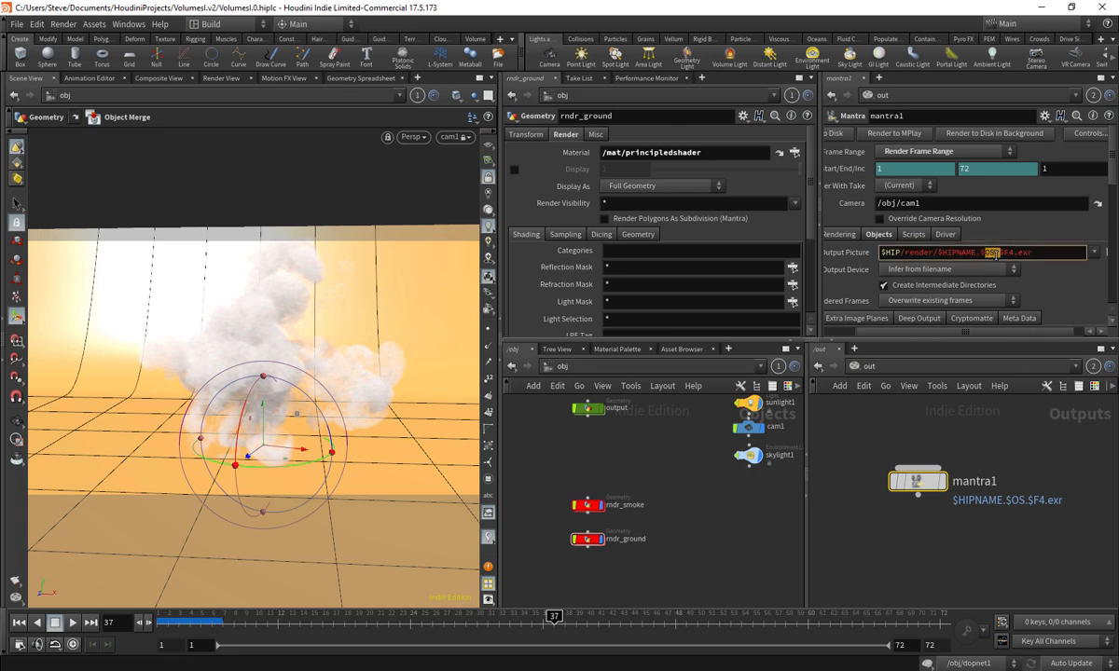
pyautogui.click(986, 252)
pyautogui.hotkey('shift', 'Home')
pyautogui.click(988, 253)
pyautogui.doubleClick(987, 251)
pyautogui.moveTo(961, 484)
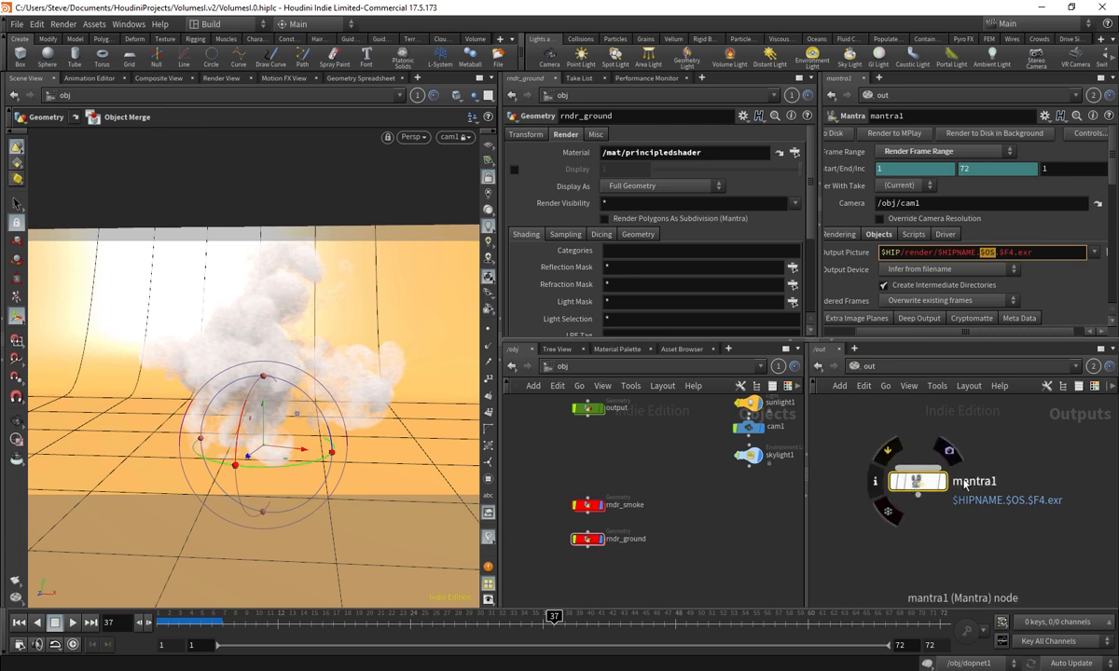
pyautogui.click(866, 256)
pyautogui.click(868, 259)
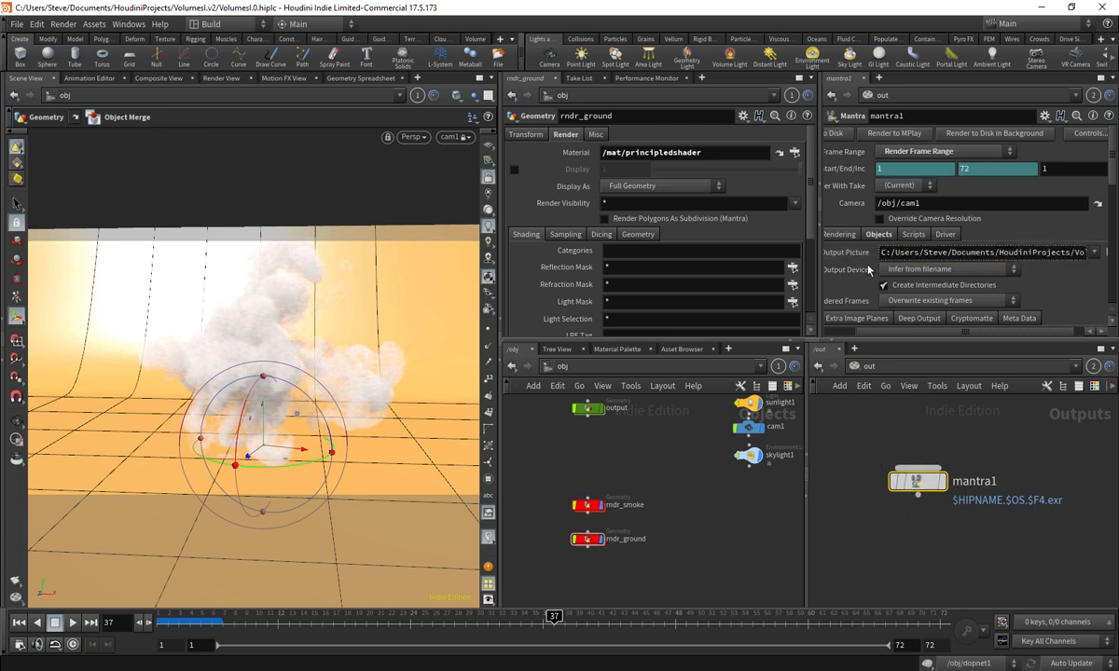
# - Examine the file name, node name and frame number in the resolved output path, and switch back to the variable expression
pyautogui.moveTo(953, 257); pyautogui.dragTo(1065, 253)
pyautogui.click(1024, 253)
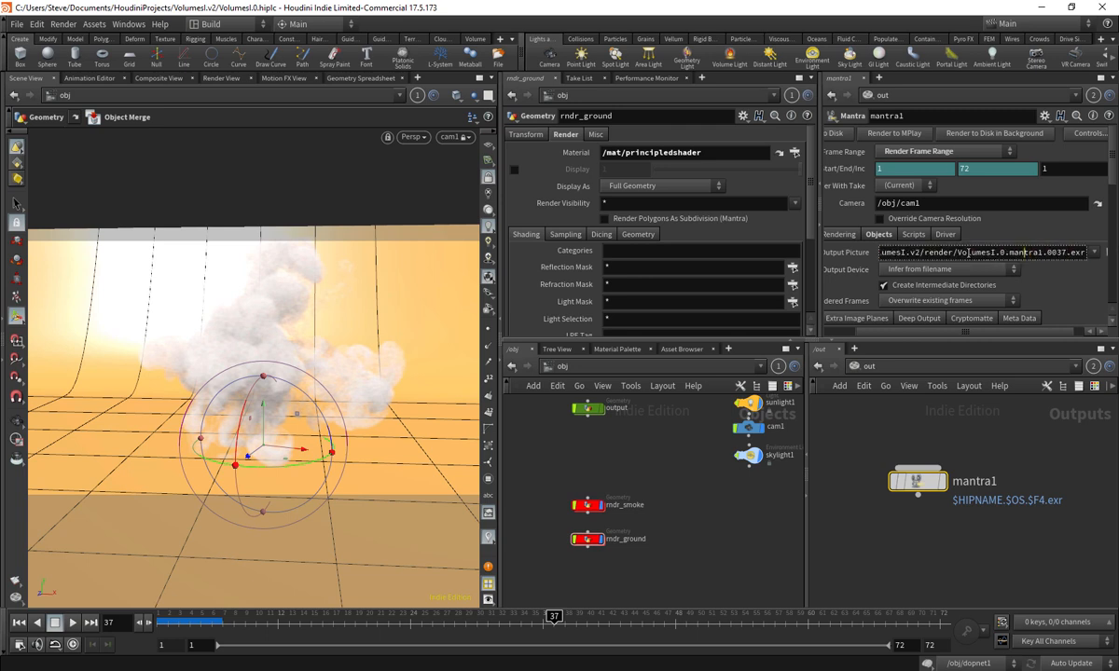
pyautogui.moveTo(962, 253); pyautogui.dragTo(1063, 253)
pyautogui.tripleClick(1069, 252)
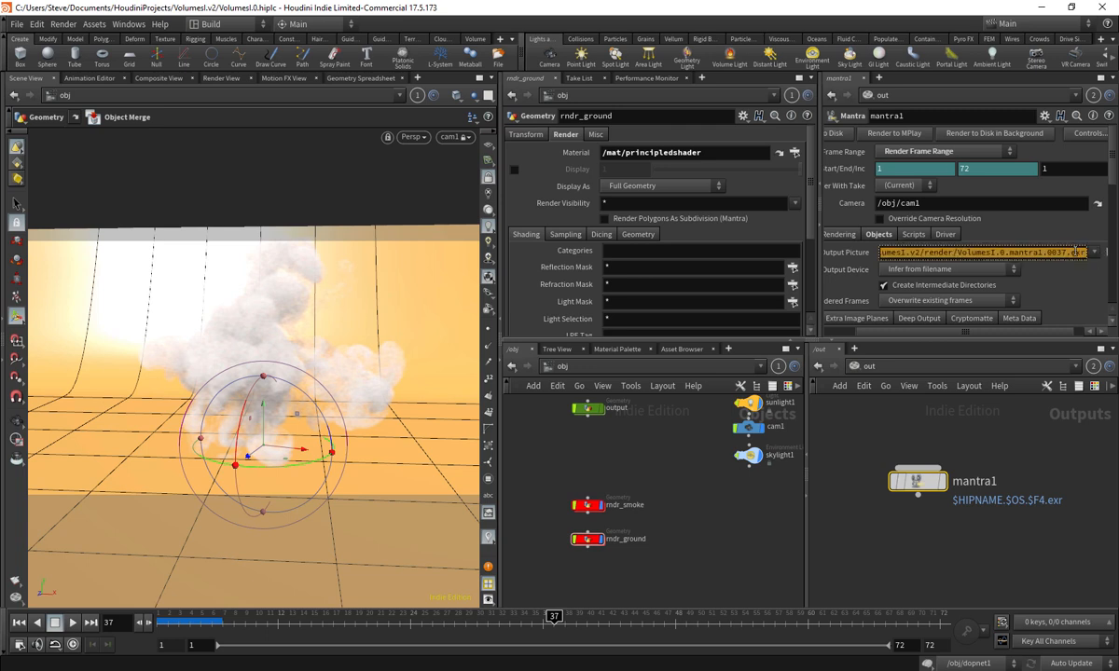
pyautogui.click(1077, 253)
pyautogui.click(836, 253)
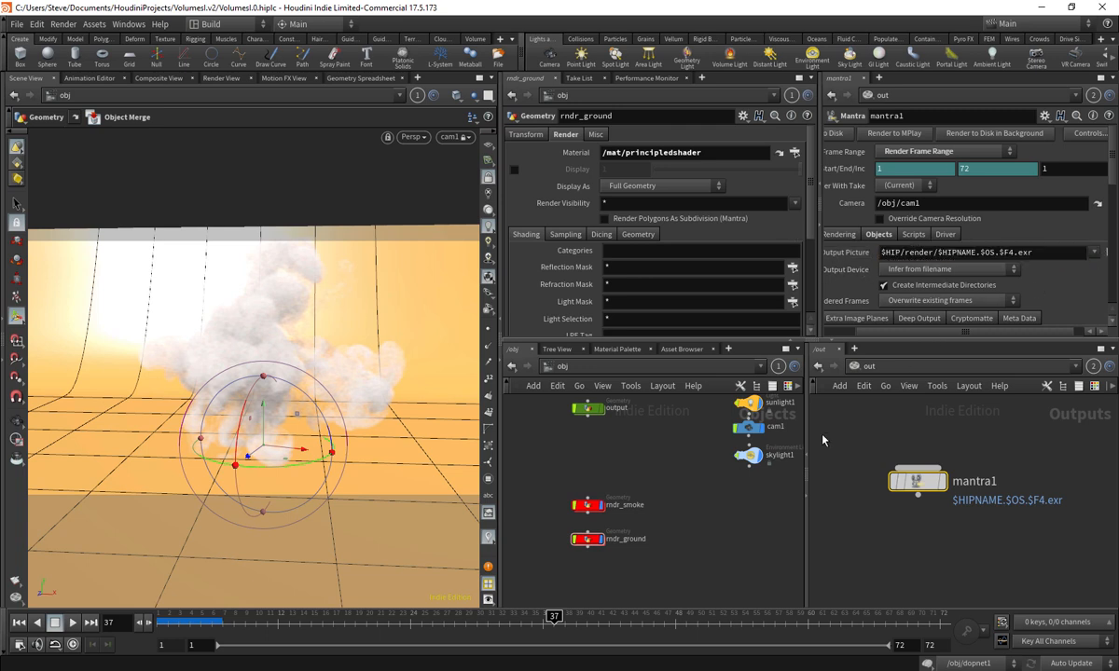
# - Scrub the timeline through frames 23, 56 and 51 to review the smoke simulation in the scene view
pyautogui.moveTo(201, 618); pyautogui.dragTo(399, 615)
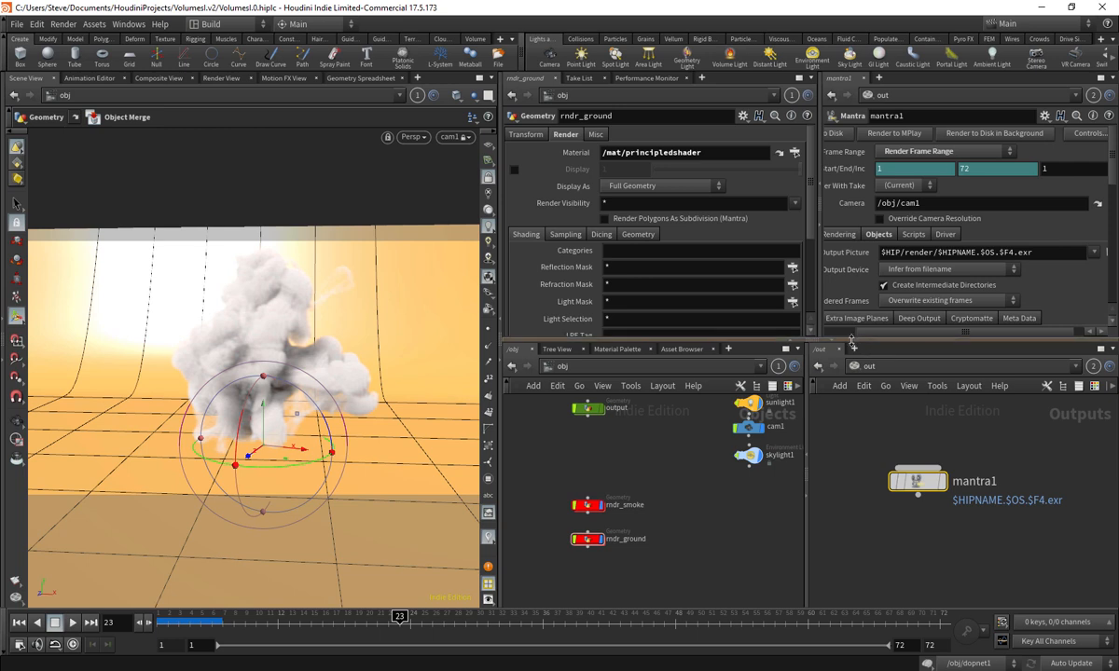
pyautogui.click(762, 615)
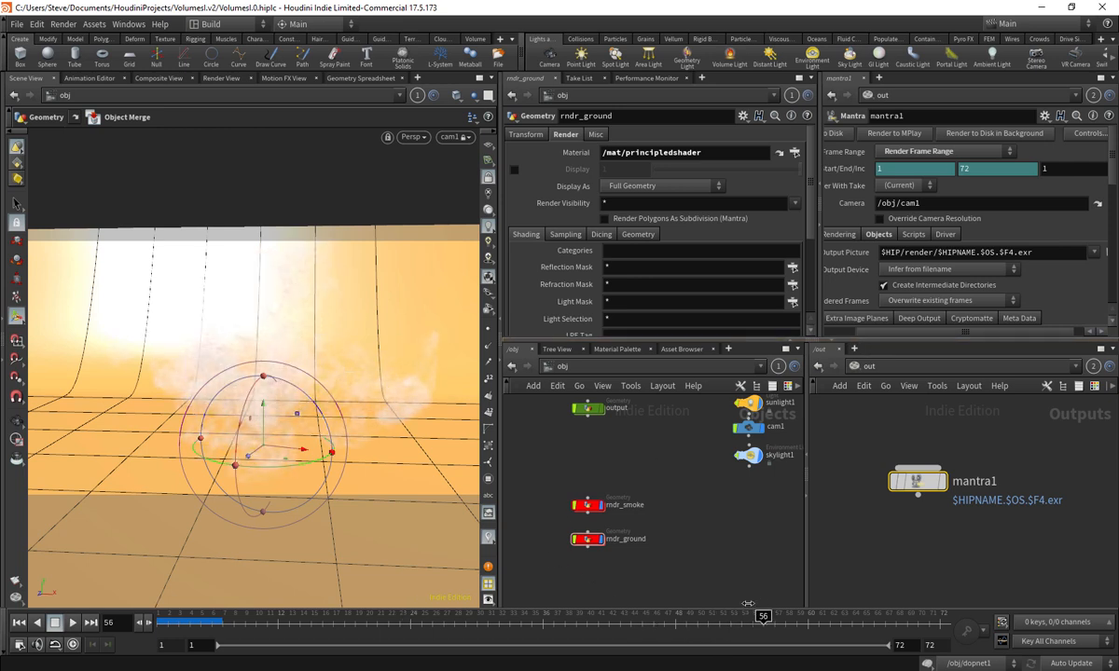
pyautogui.moveTo(747, 606); pyautogui.dragTo(719, 611)
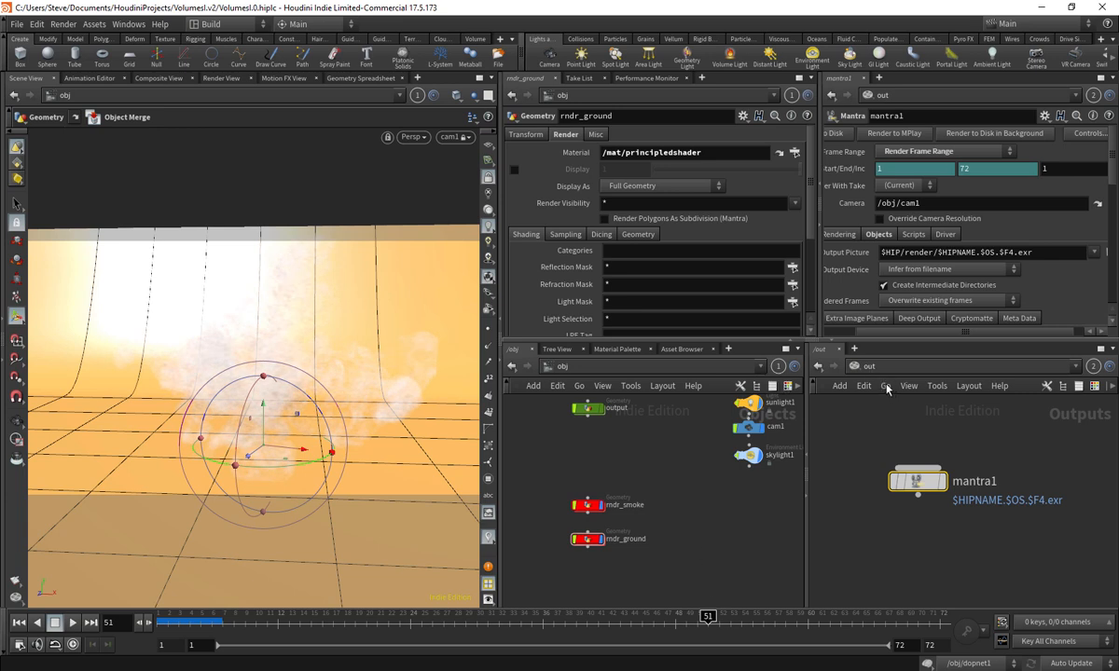
# - Try the HDTV 1080 resolution preset in cam1's view settings, and undo the resolution change
pyautogui.moveTo(752, 482); pyautogui.dragTo(747, 518, button='middle')
pyautogui.click(746, 463)
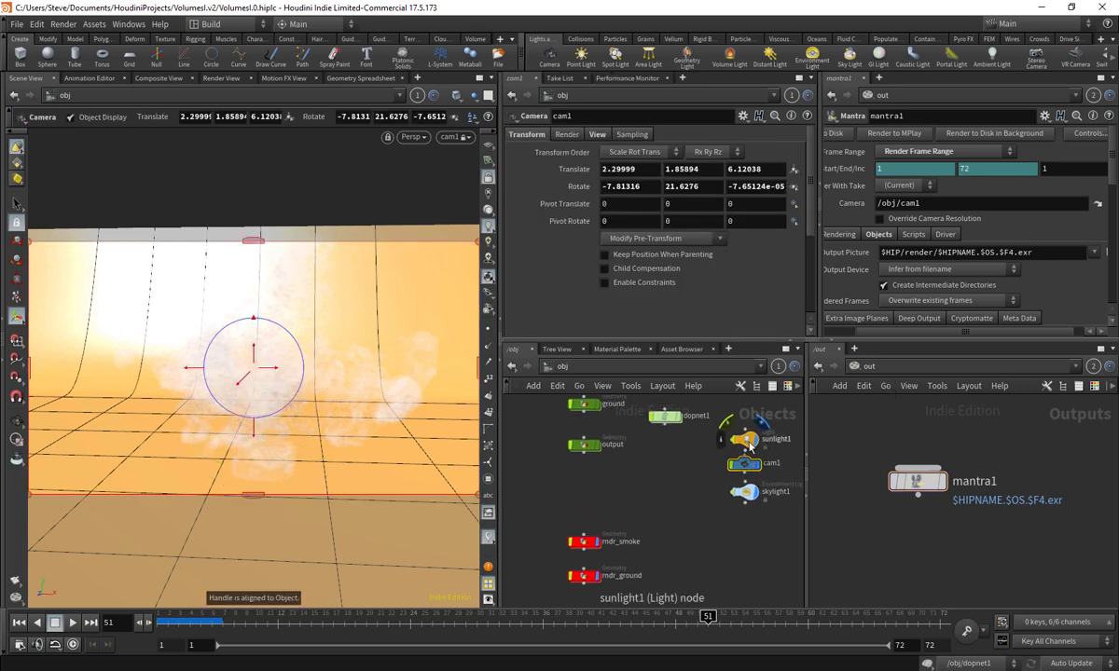
pyautogui.click(597, 134)
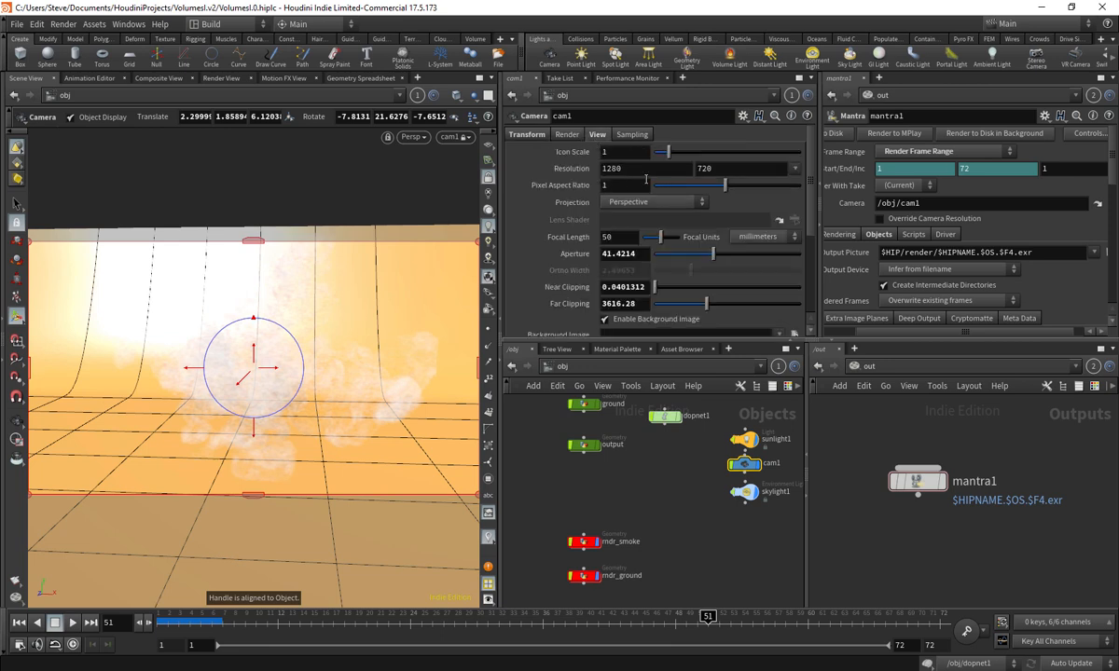
pyautogui.click(795, 167)
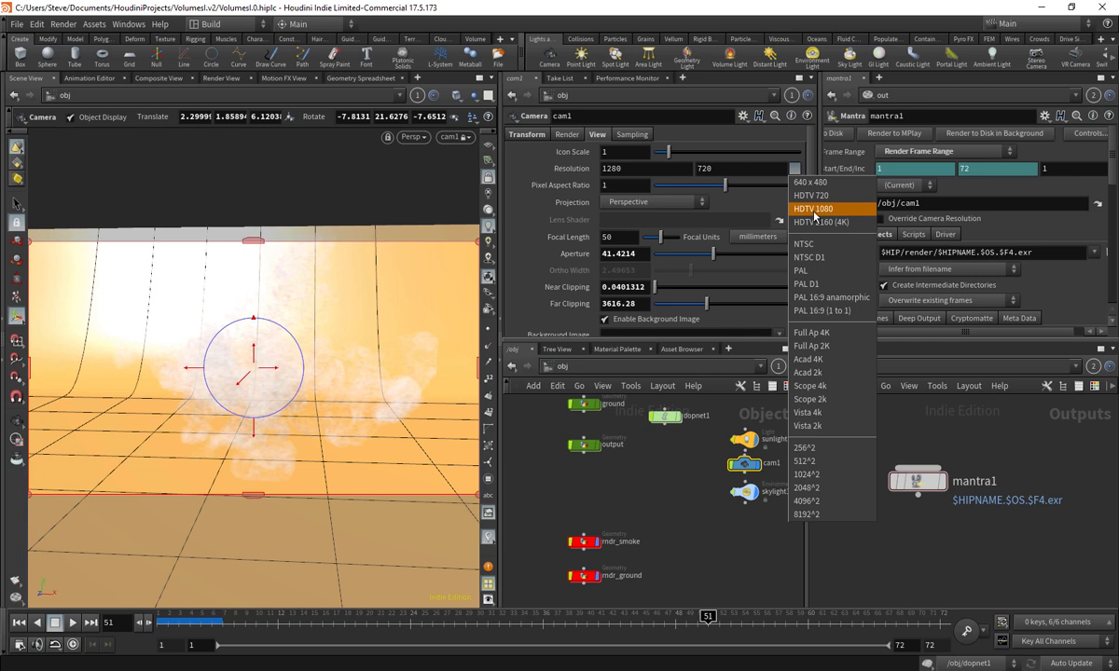
pyautogui.click(813, 209)
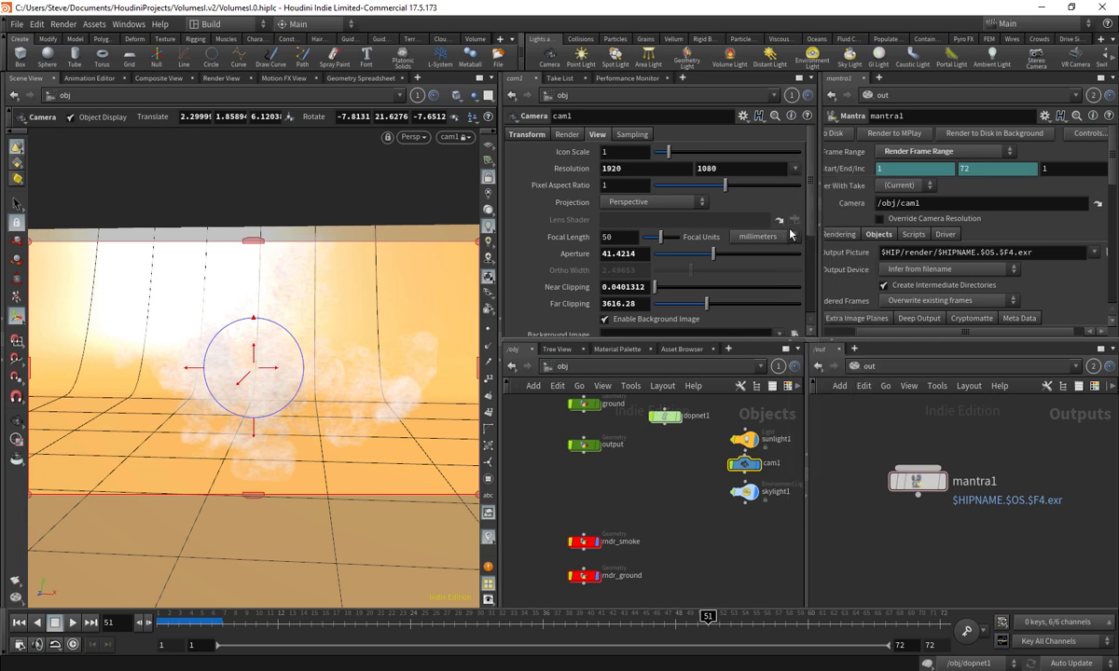
pyautogui.hotkey('ctrl', 'z')
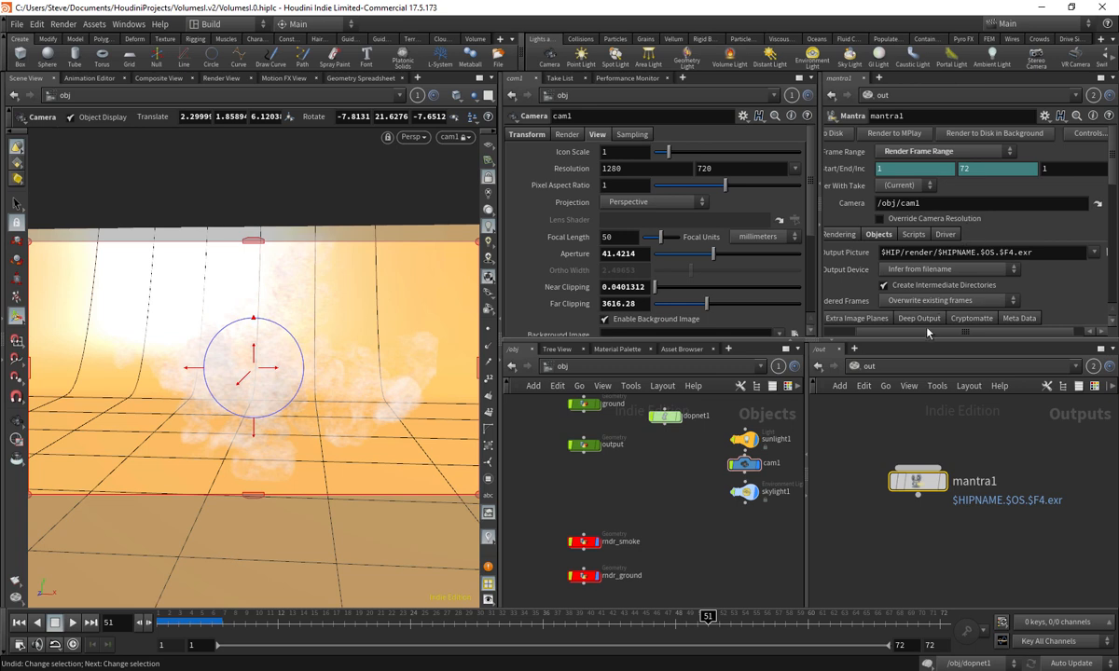
# - Review mantra1's image output settings and start rendering its frame range to disk
pyautogui.moveTo(928, 333); pyautogui.dragTo(879, 335)
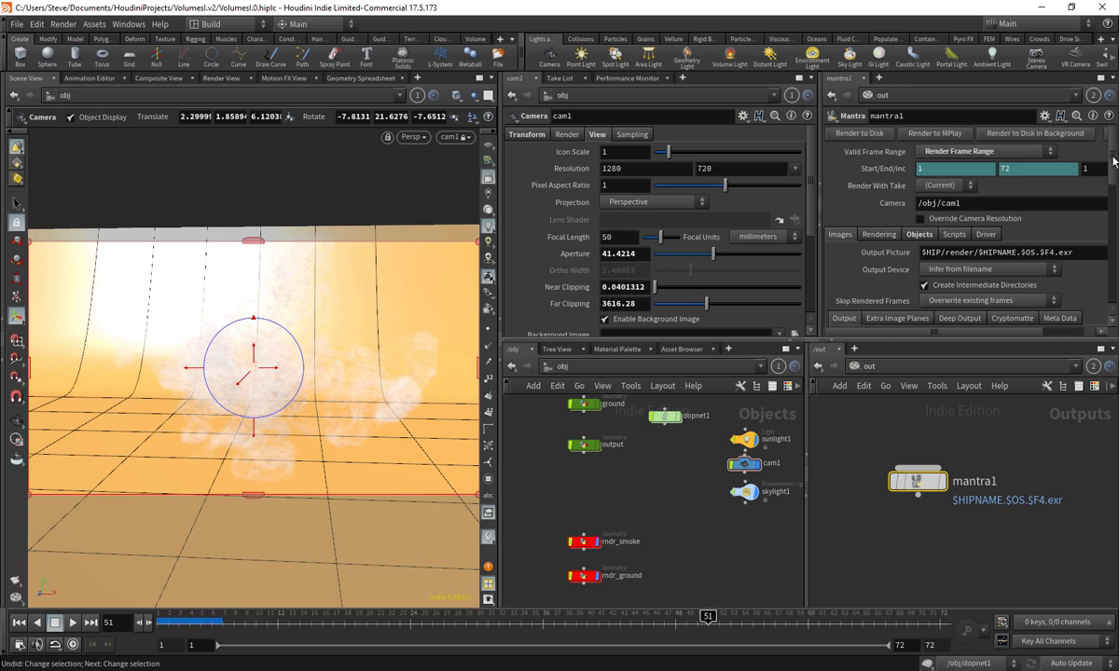
pyautogui.moveTo(1112, 161); pyautogui.dragTo(1103, 179)
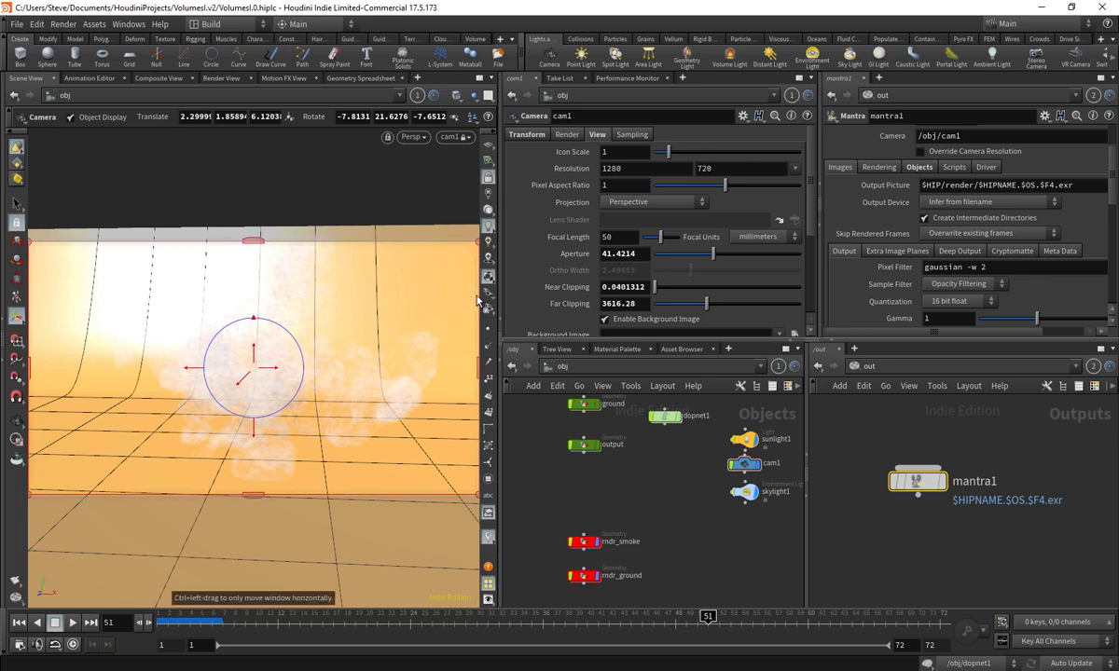
pyautogui.scroll(2, 1107, 138)
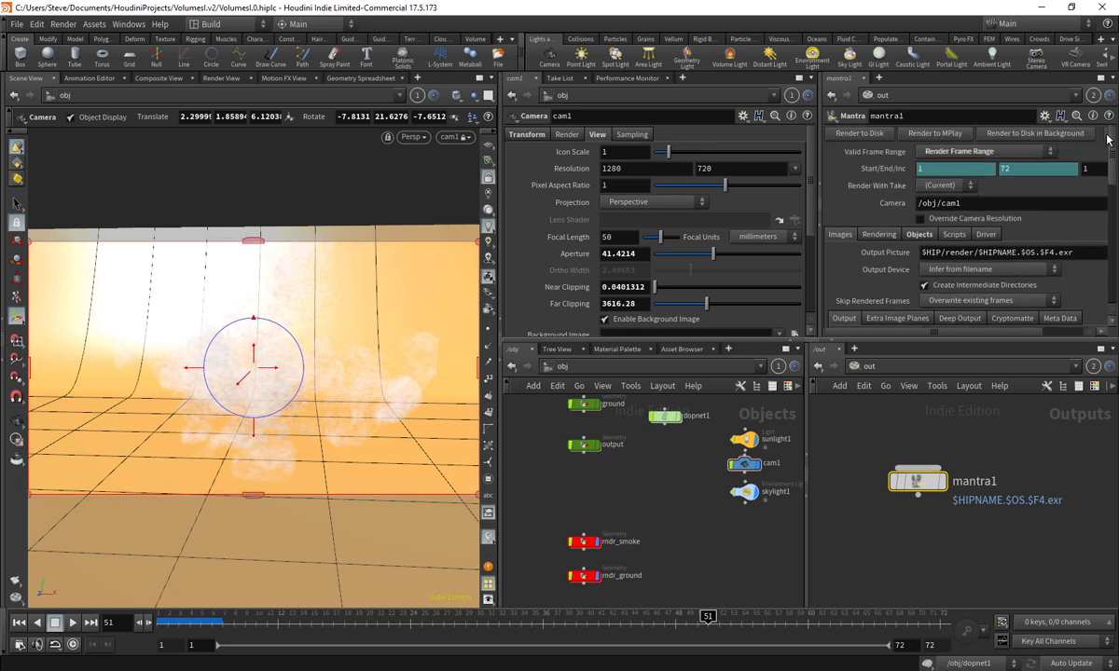
pyautogui.click(862, 134)
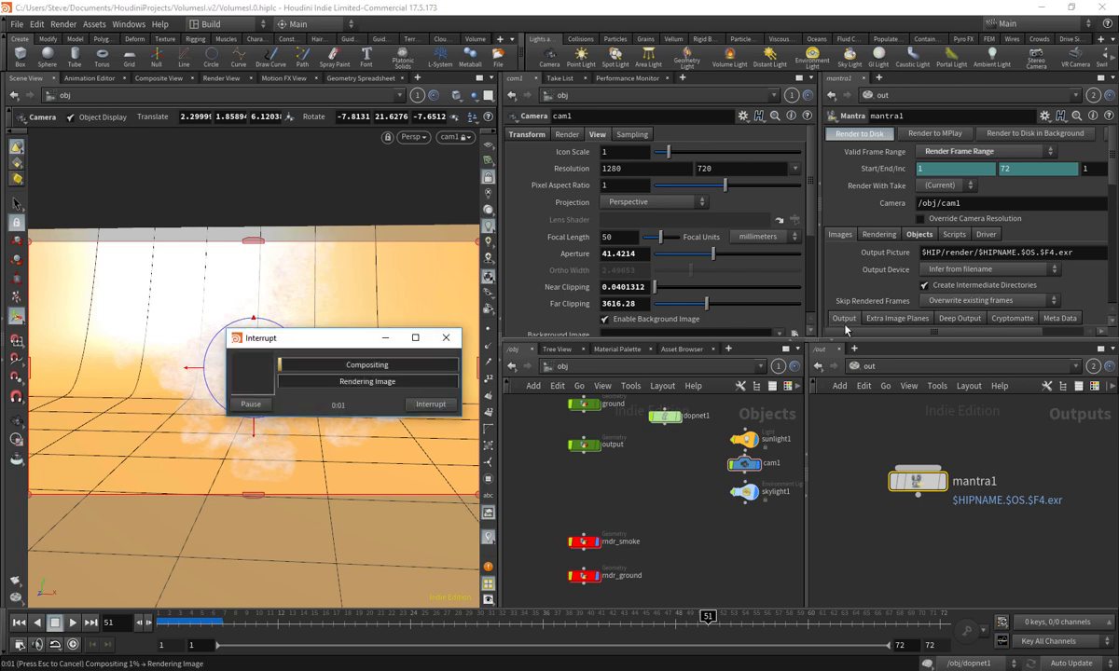